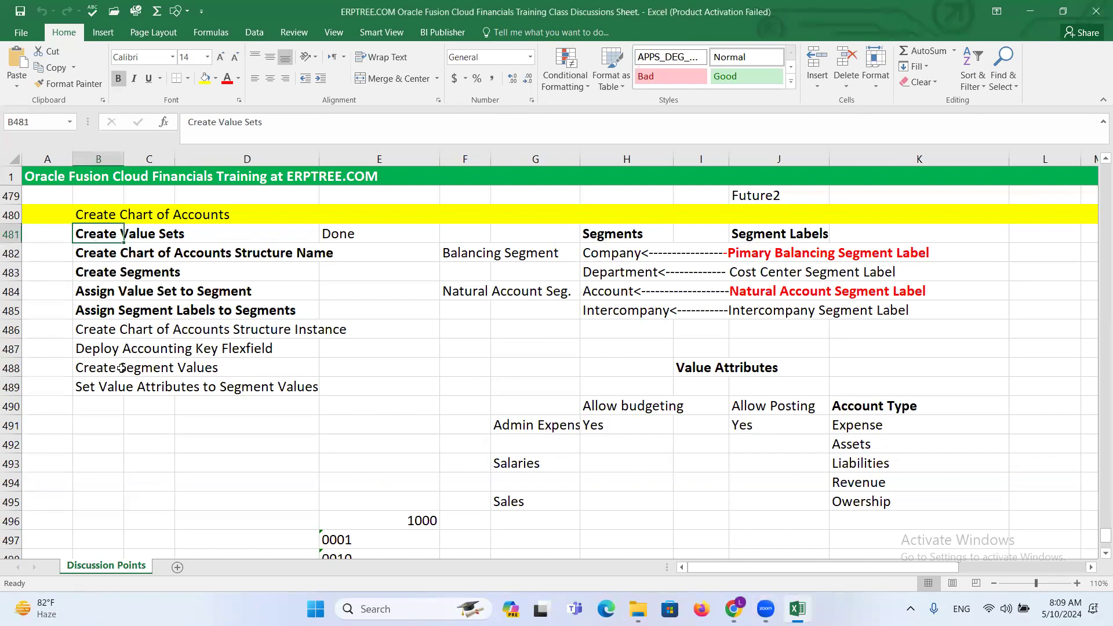
- Review the chart of accounts setup tasks and the planned segments from Company to Future2 in the worksheet, and save the workbook
click(102, 256)
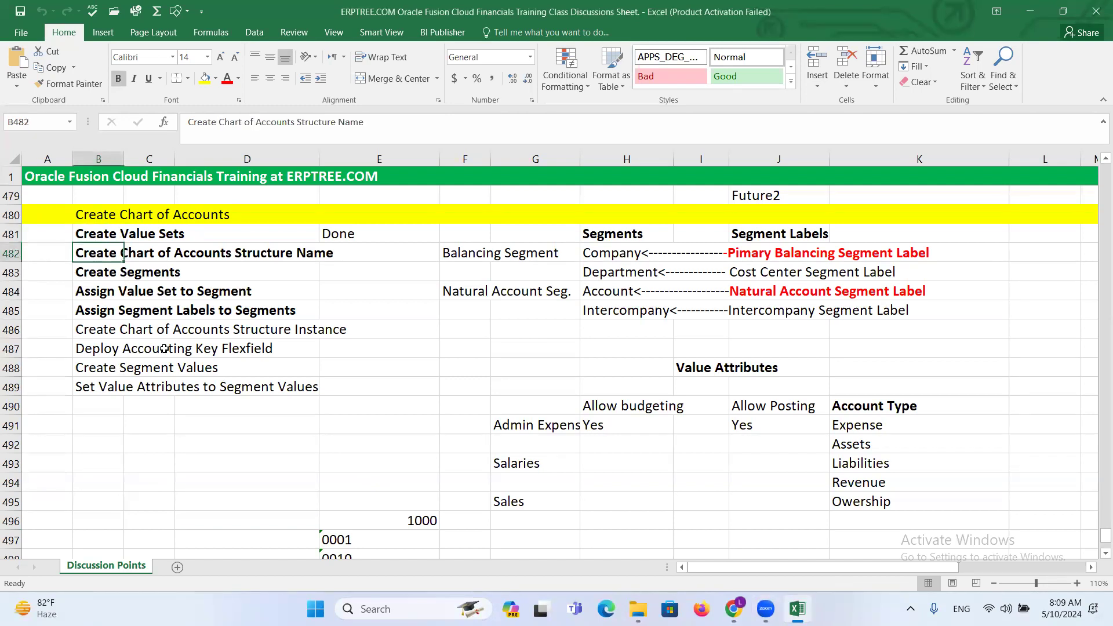
click(96, 276)
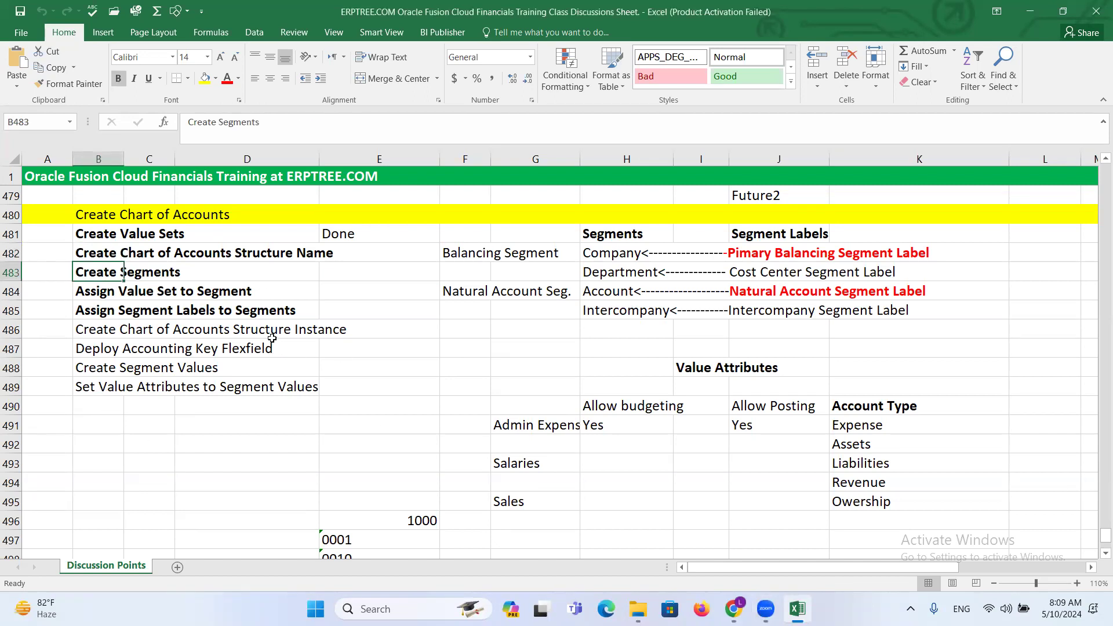
click(294, 350)
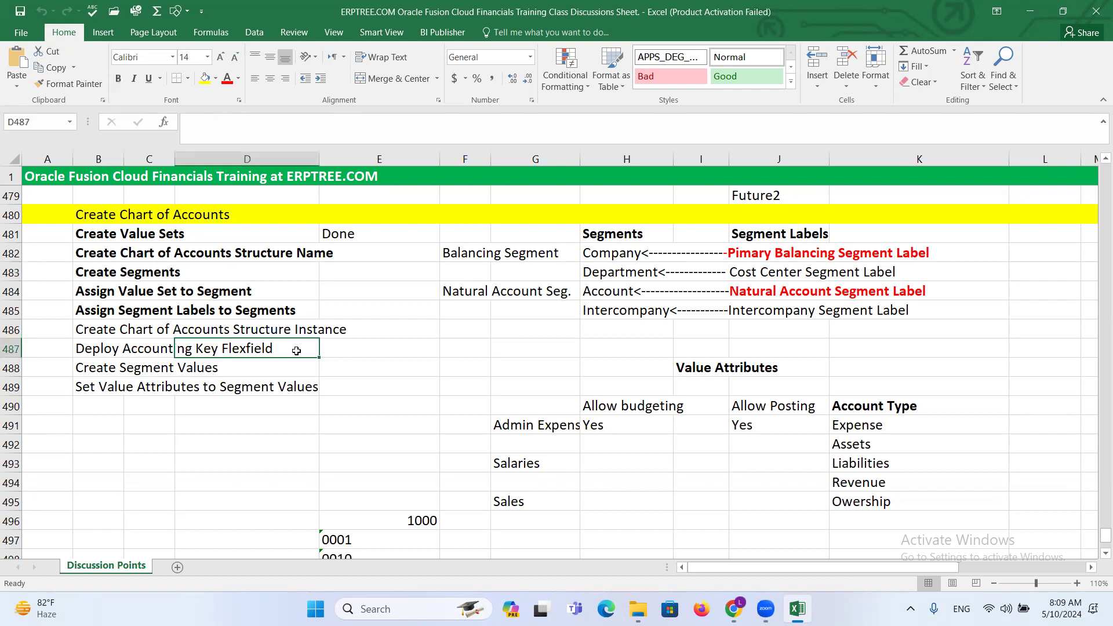
scroll(296, 351, up, 3)
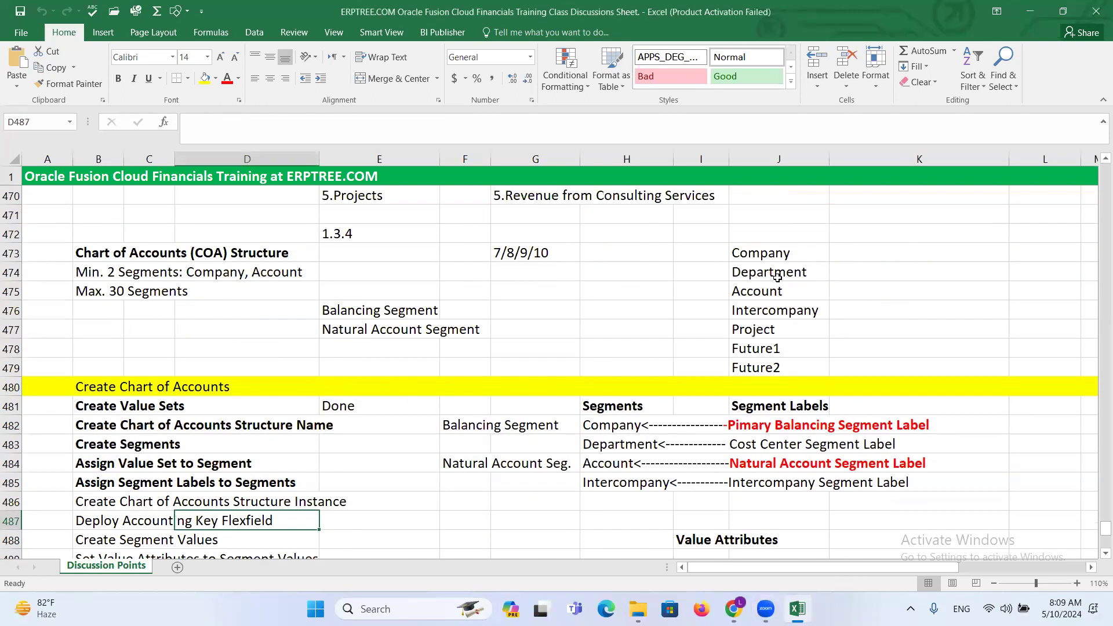
click(764, 253)
drag(763, 253, 779, 370)
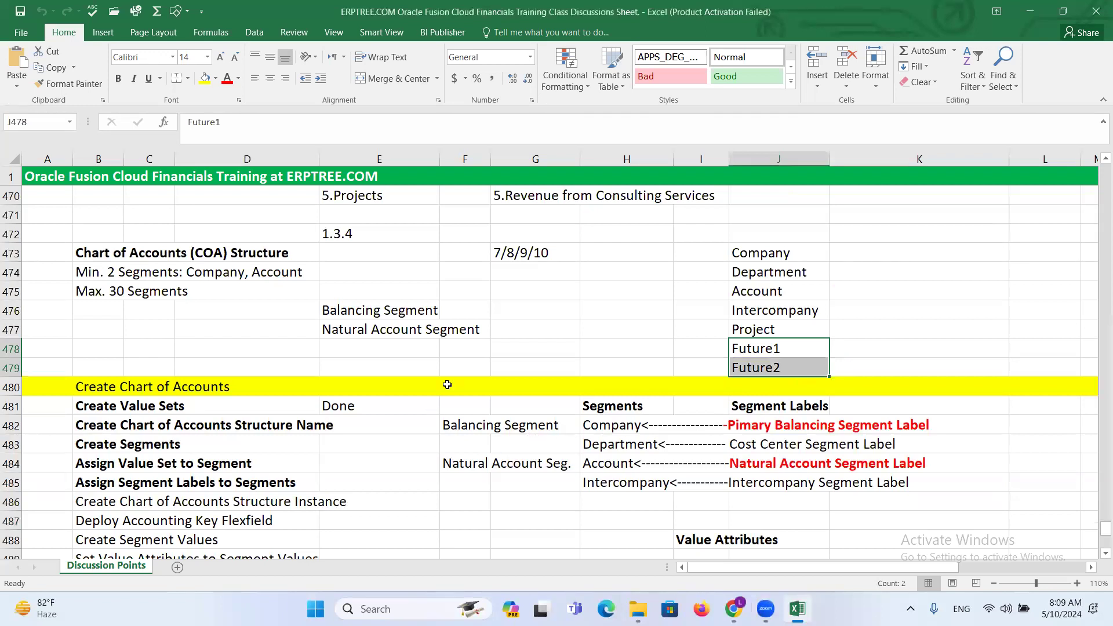
scroll(380, 348, down, 1)
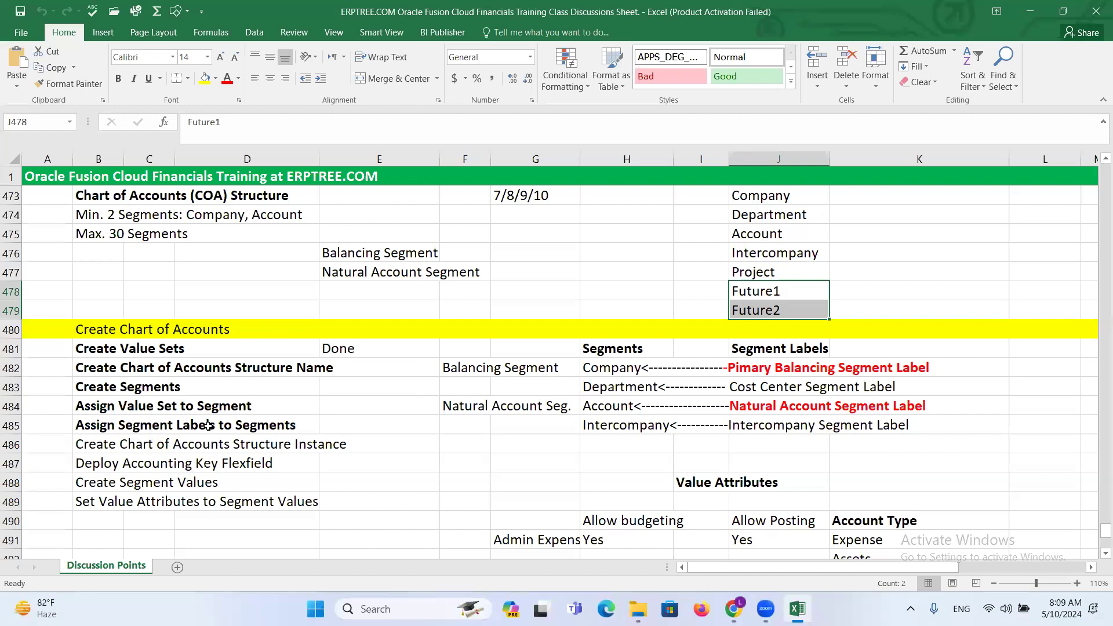
key(ctrl+s)
- Switch to the Oracle setup page in Chrome, search the tasks for chart of accounts structures and open Manage Chart of Accounts Structures
mouse_move(733, 609)
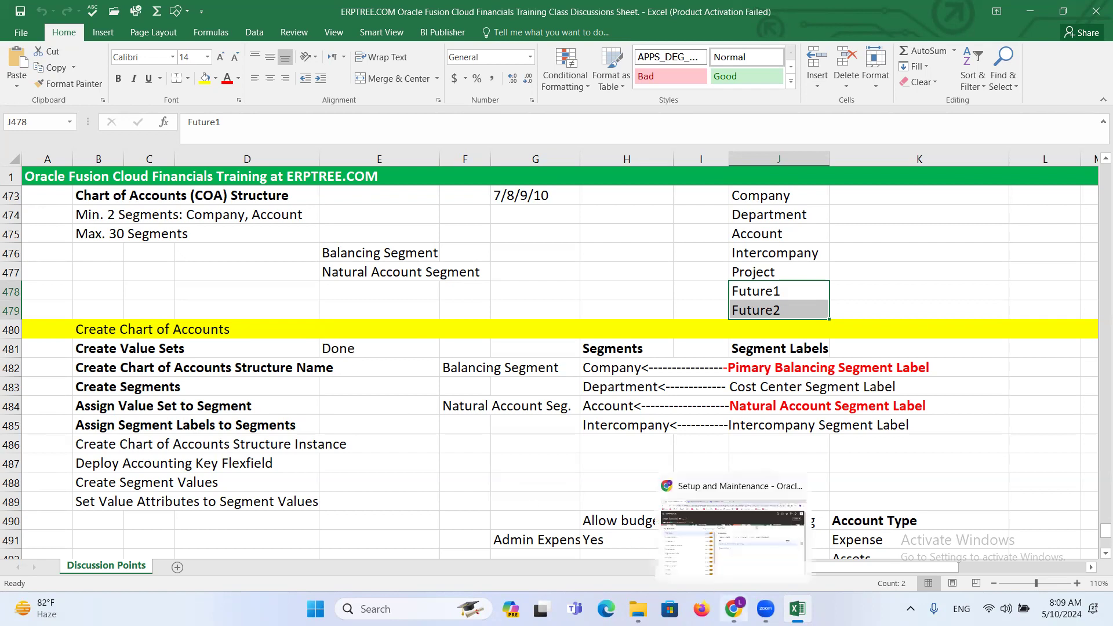
click(658, 546)
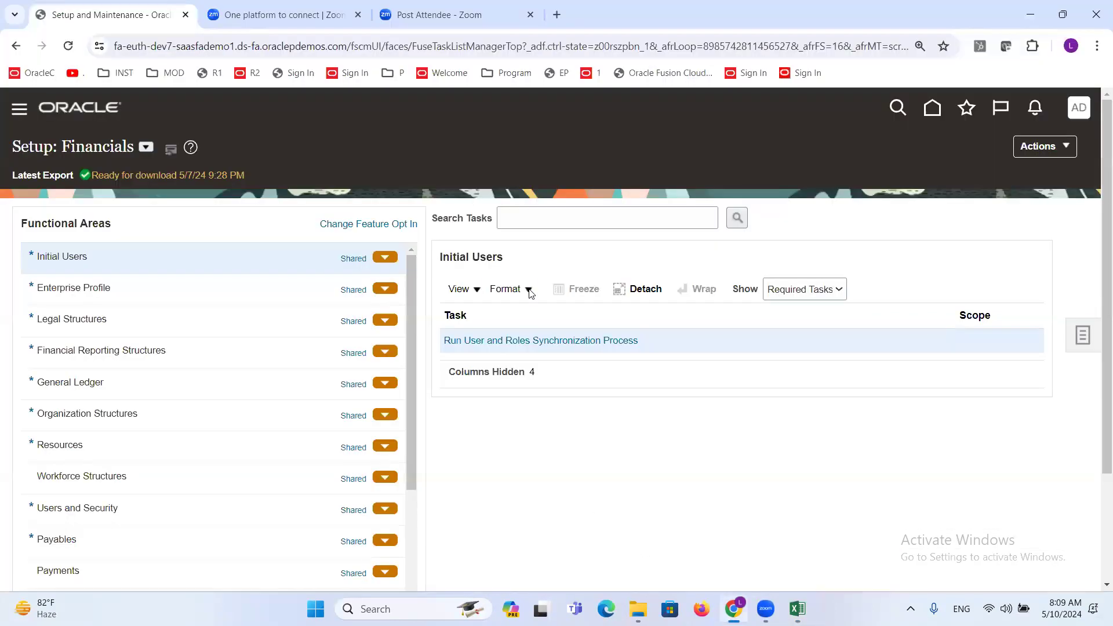
click(563, 216)
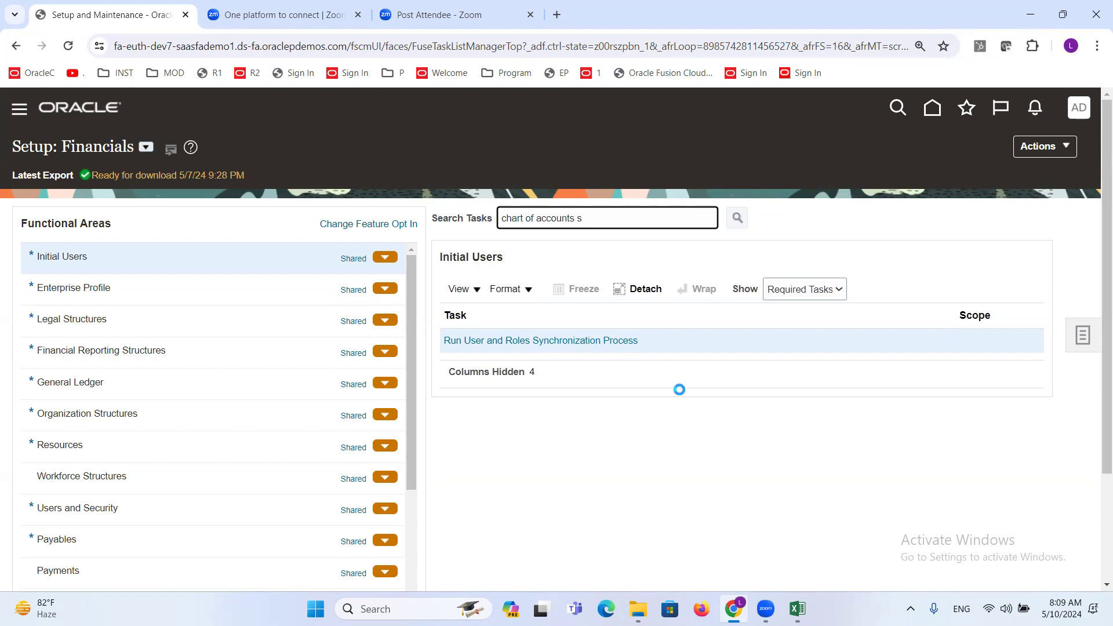
key(Return)
click(409, 325)
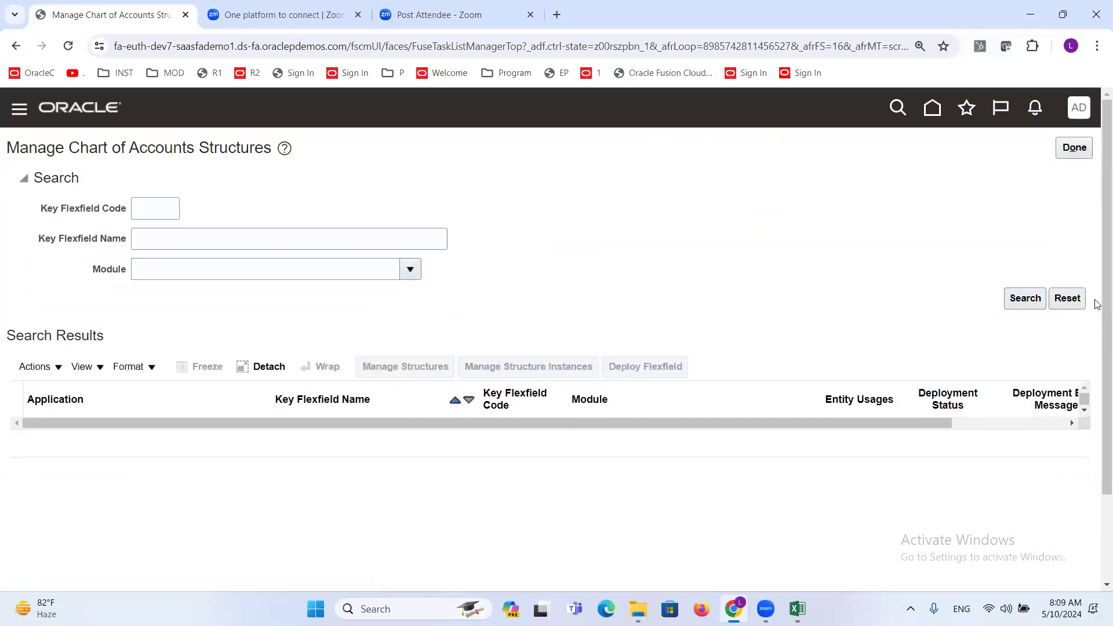
- Find the General Ledger Accounting Flexfield, search its structures for code ADP and open the ADP Accounting Flexfield structure for editing
click(1027, 302)
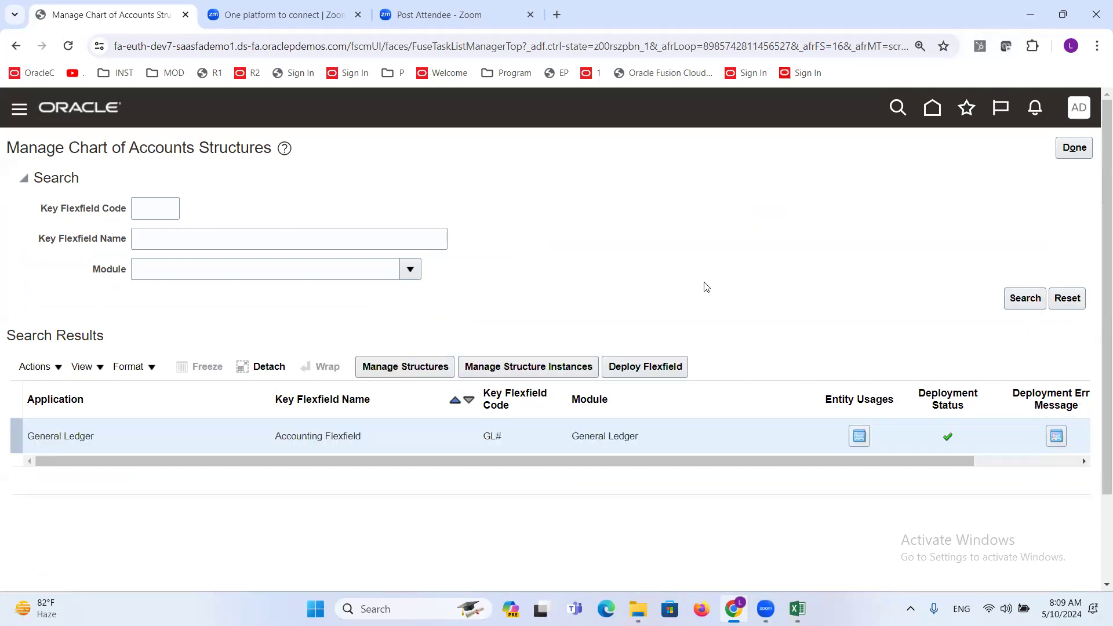
click(371, 368)
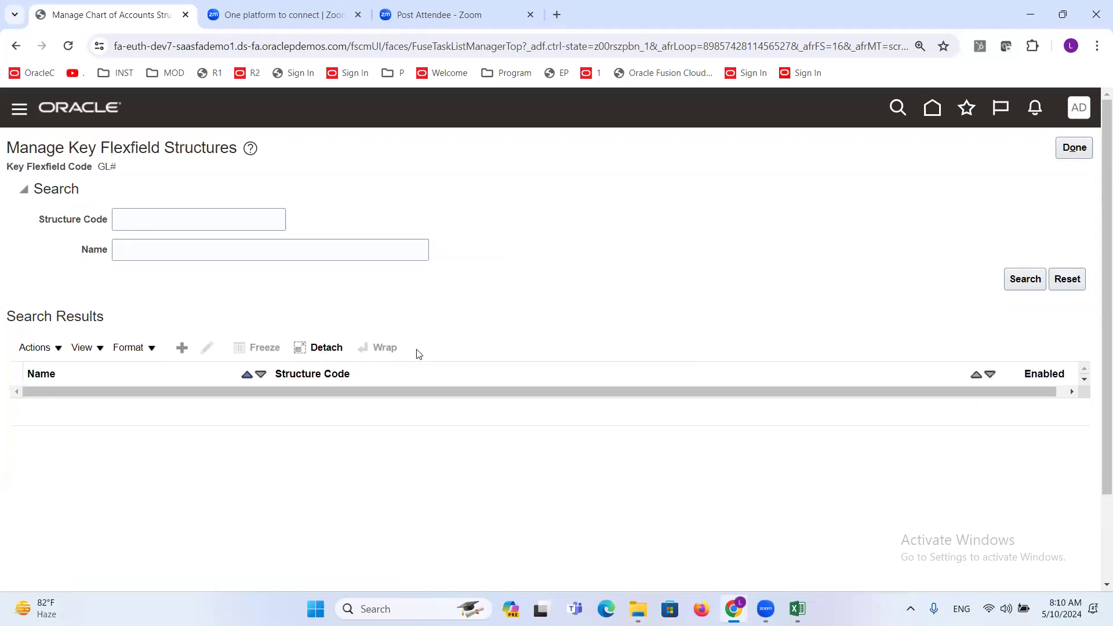
click(216, 222)
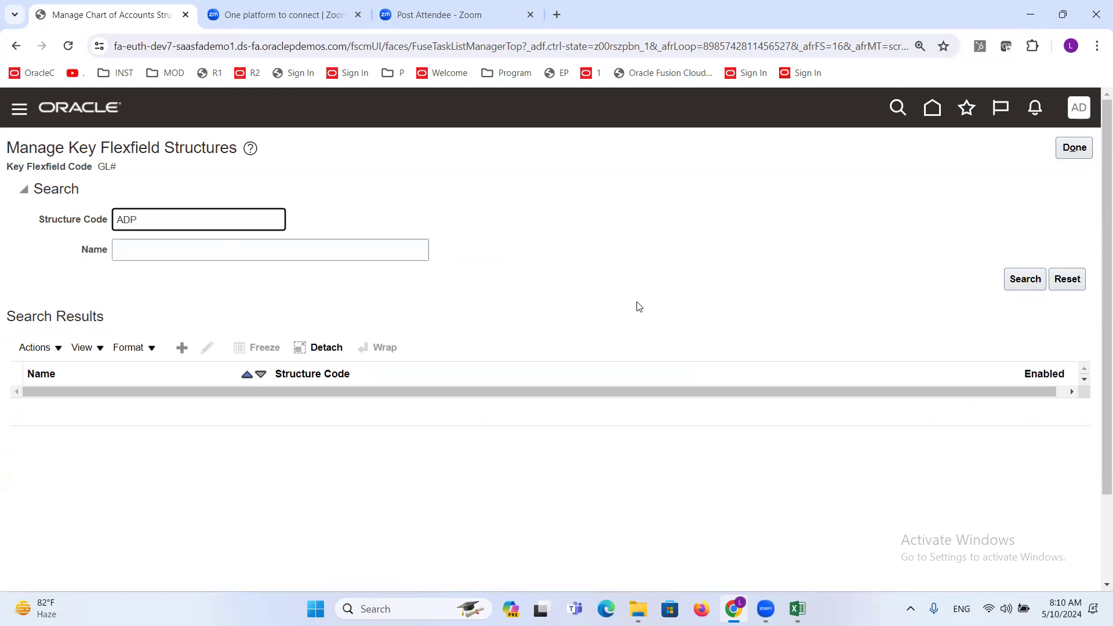
key(Return)
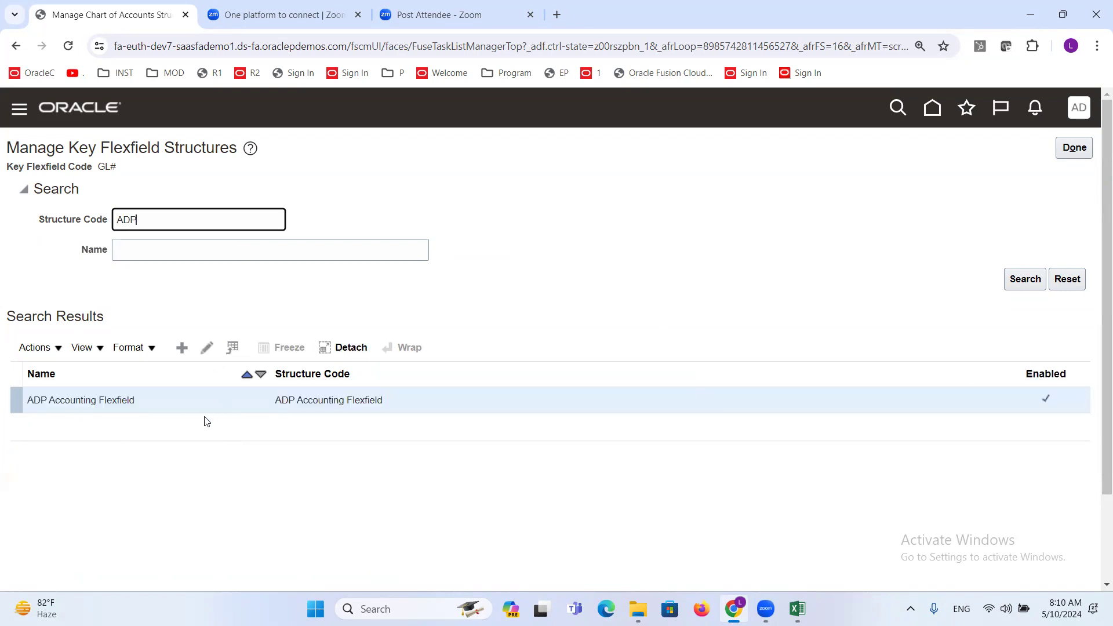
click(208, 350)
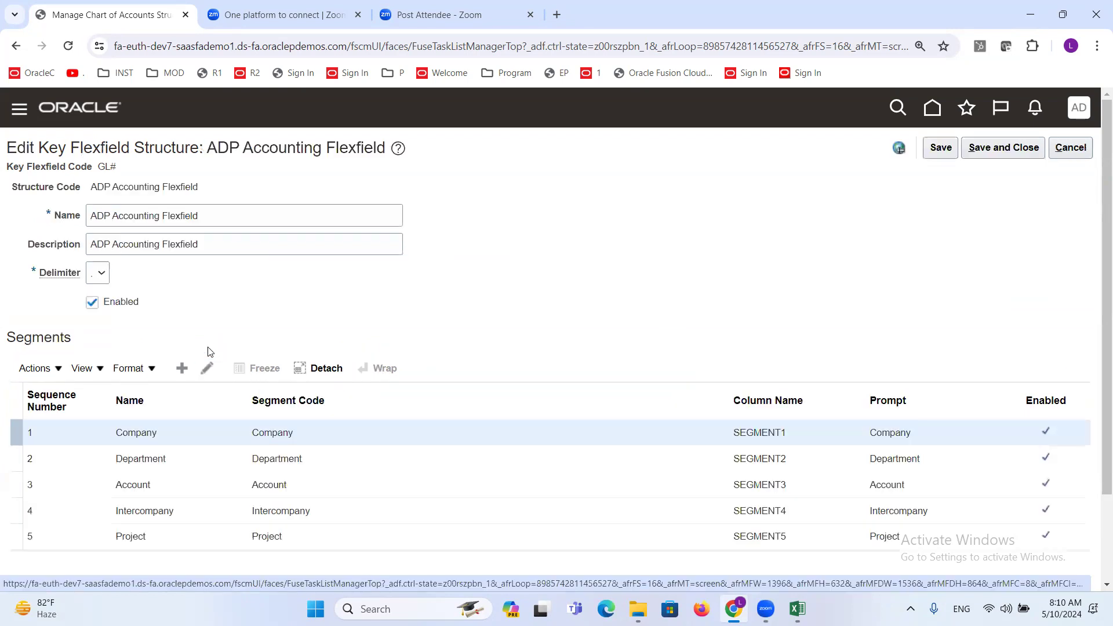
- Add a new segment to the structure with segment code Future1, API name future1 and name Future1
scroll(288, 278, down, 2)
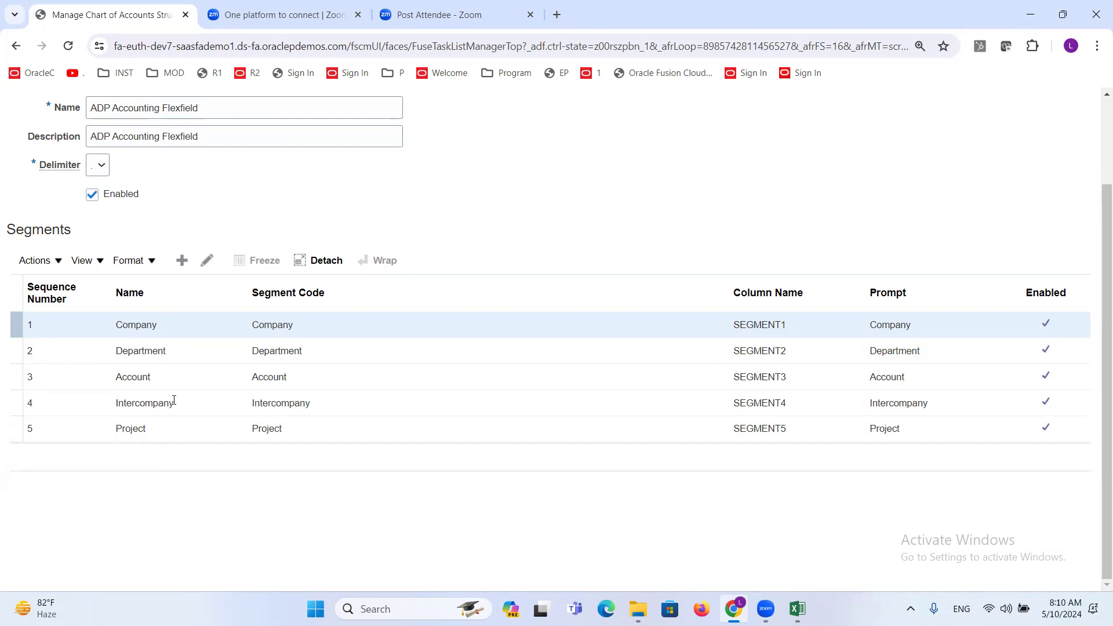
click(182, 261)
click(243, 225)
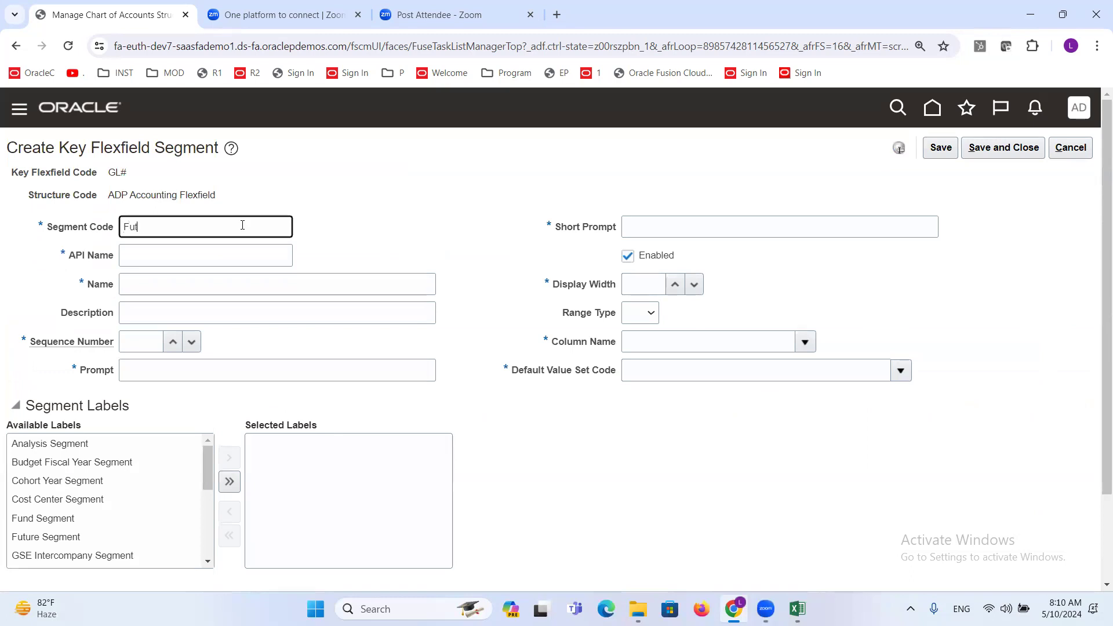
key(Tab)
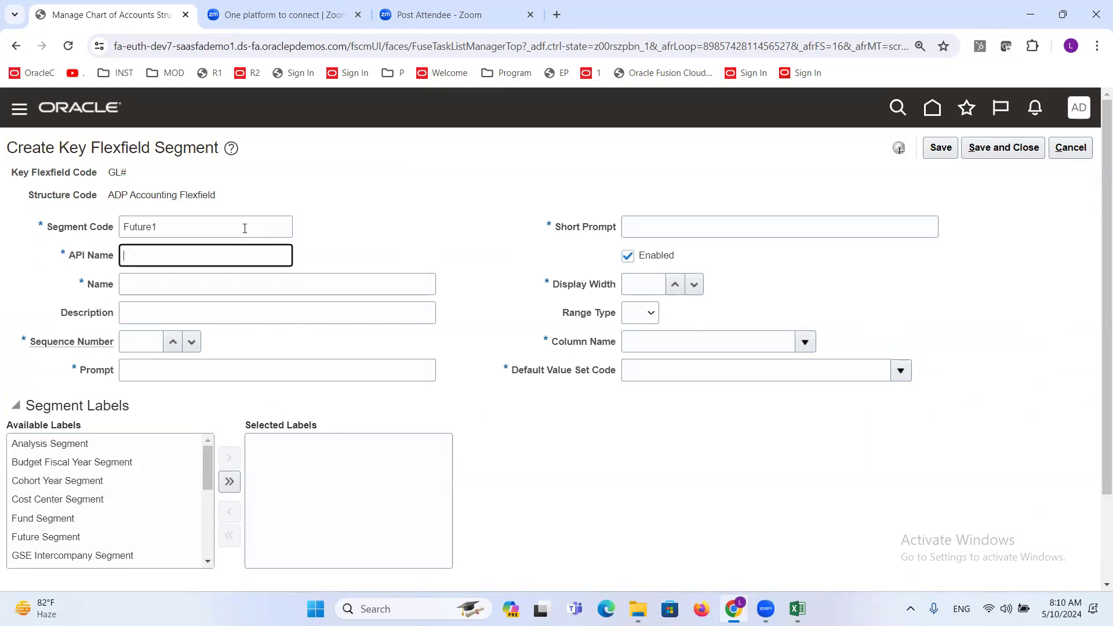
click(161, 226)
drag(161, 226, 70, 231)
key(ctrl+c)
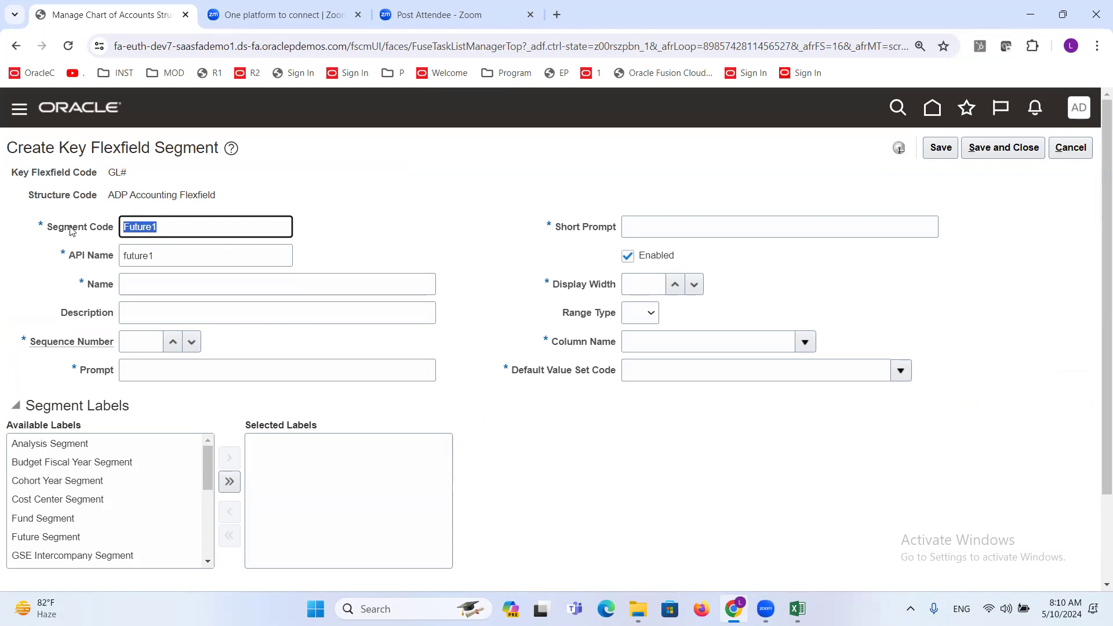
click(158, 288)
key(ctrl+v)
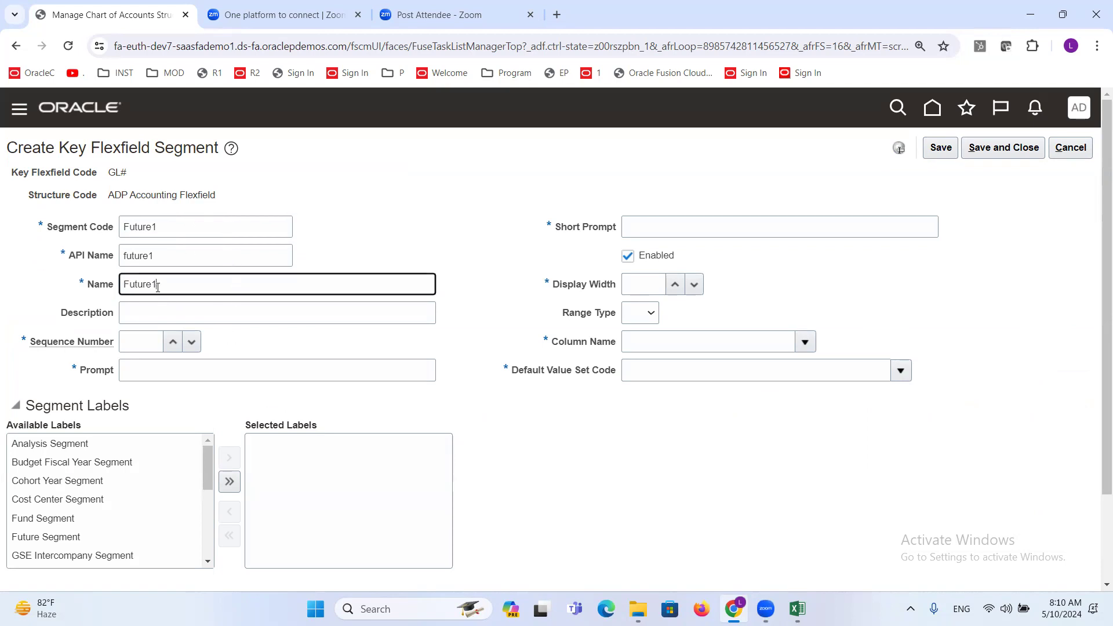
- Give the segment sequence number 6, prompt Future1, short prompt F1, display width 20 and column name SEGMENT6
click(140, 350)
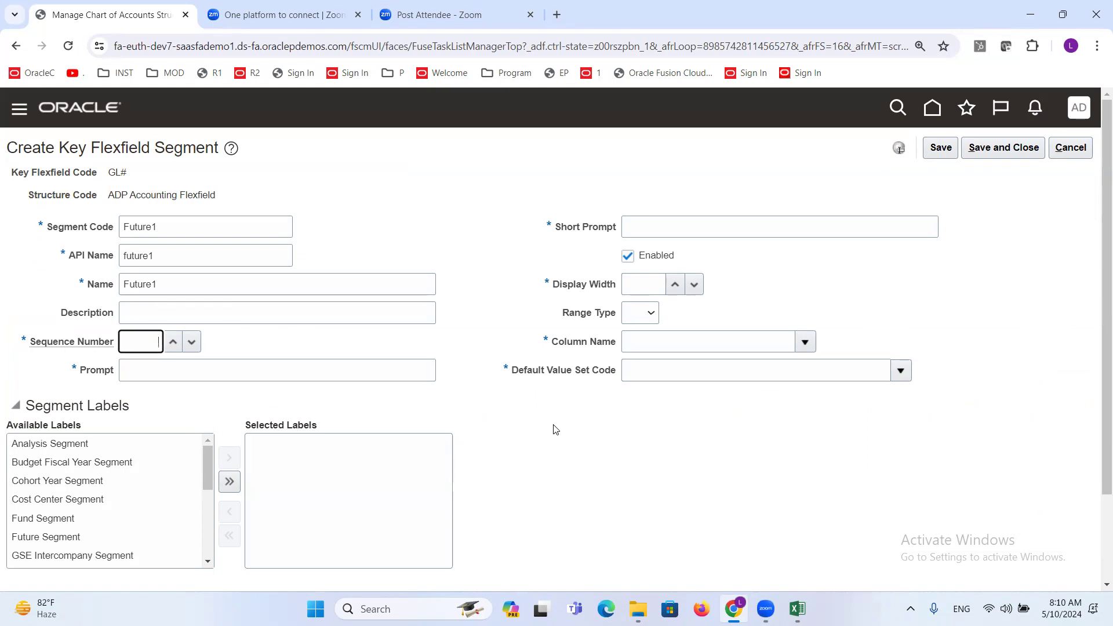
key(Tab)
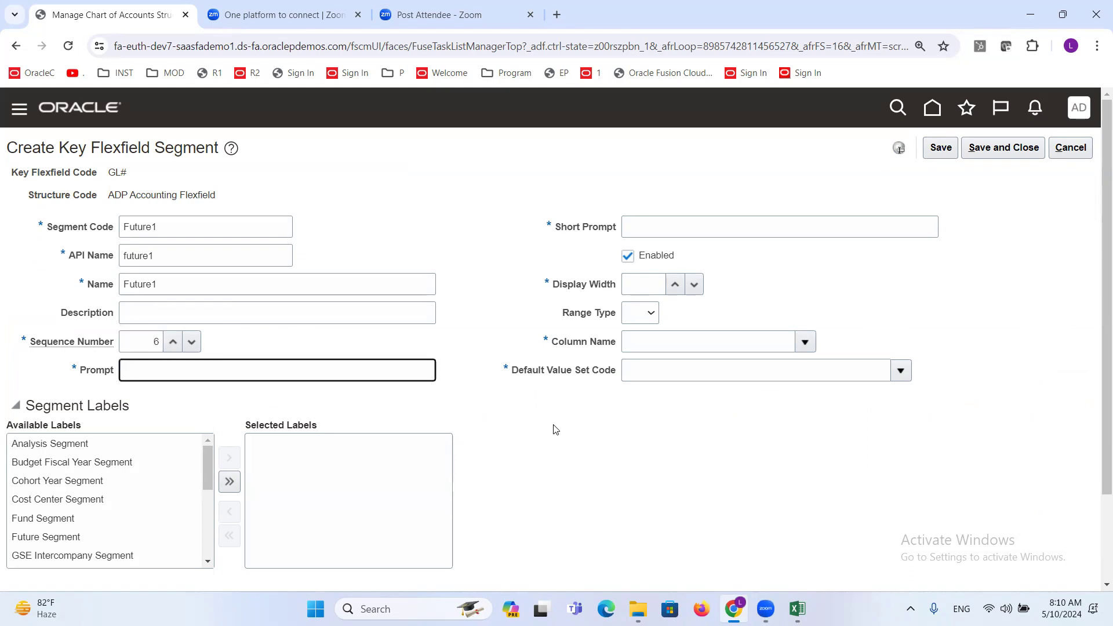
key(ctrl+v)
click(671, 230)
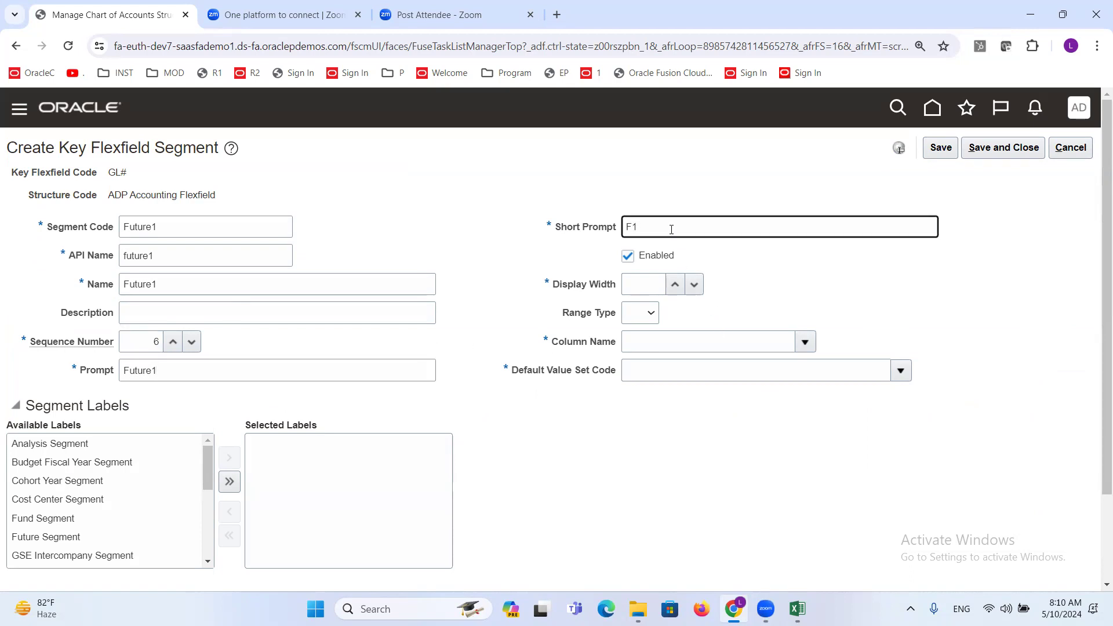
click(649, 281)
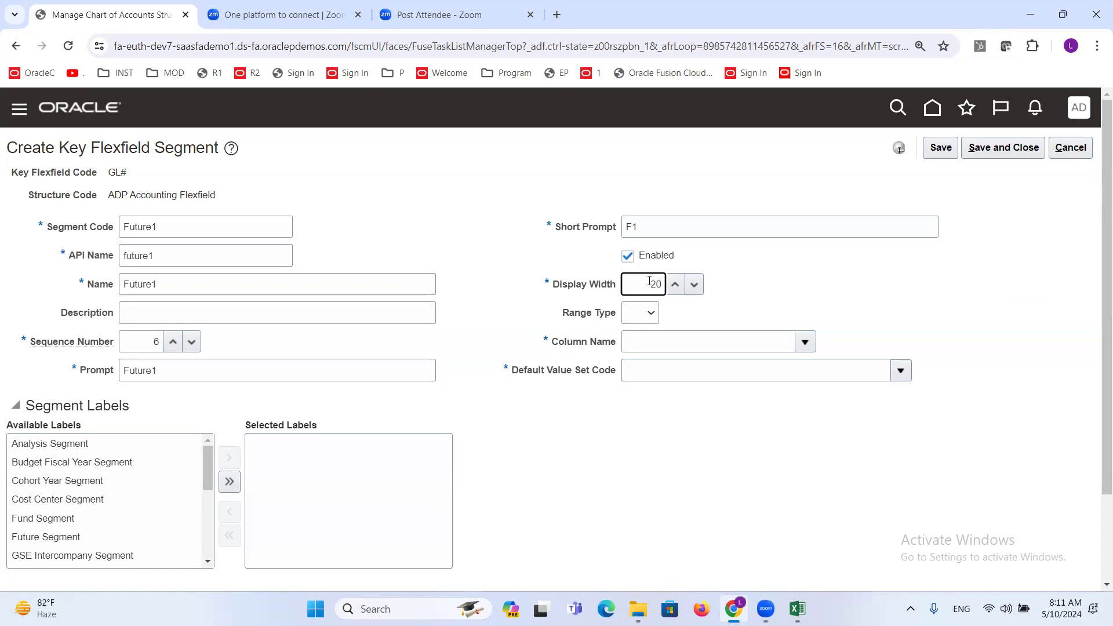
click(806, 346)
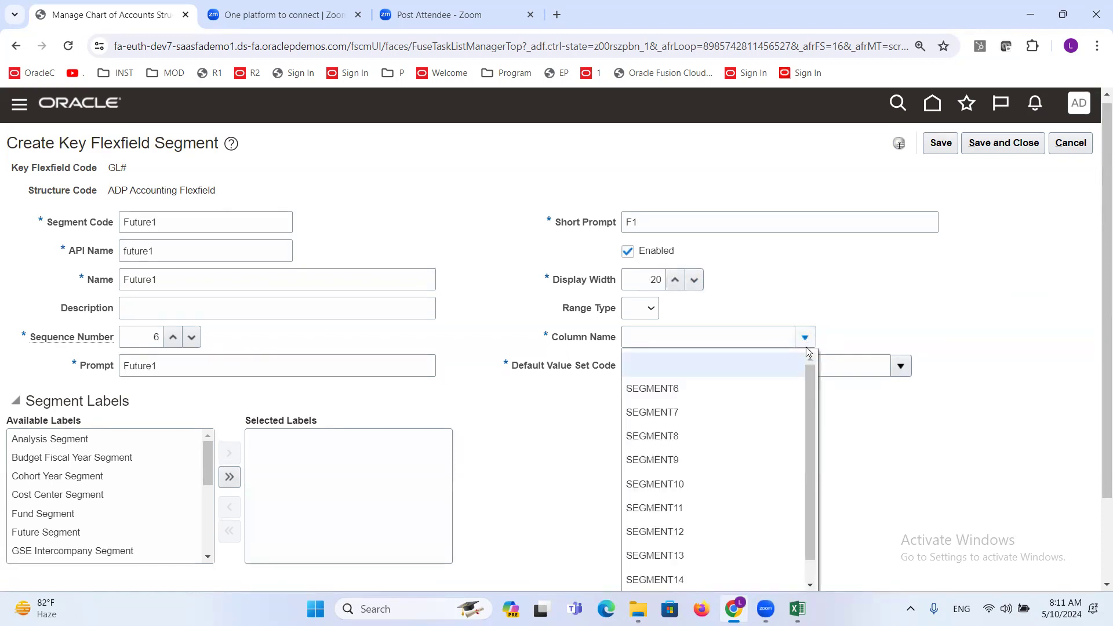
click(652, 389)
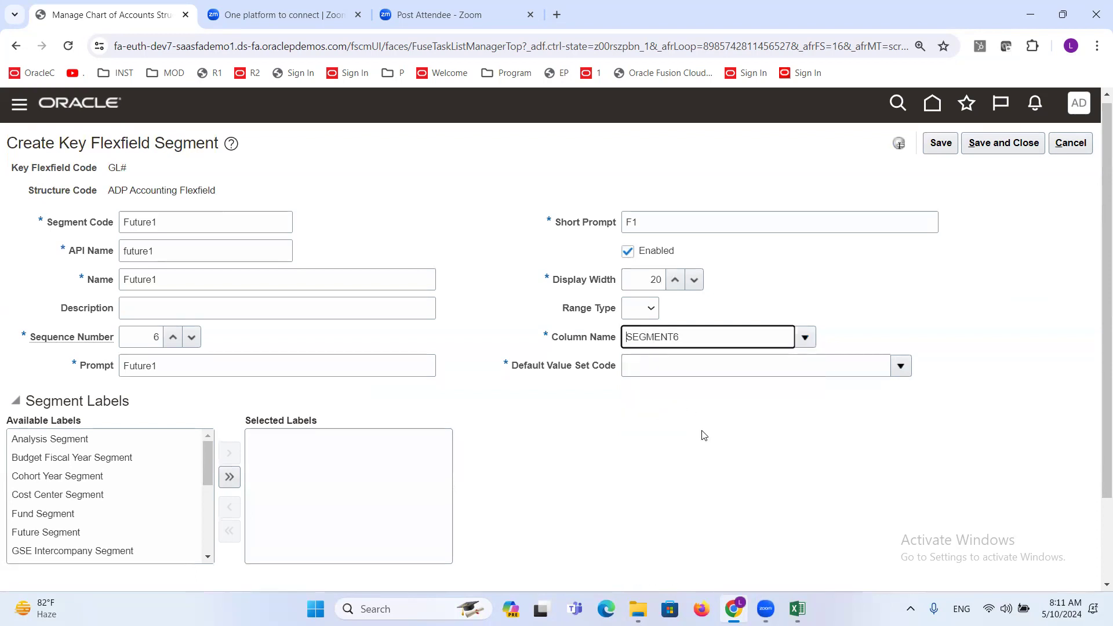
- Search the value sets for "ADP Fu", assign ADP Future1 as the default value set, and save and close the segment
click(900, 369)
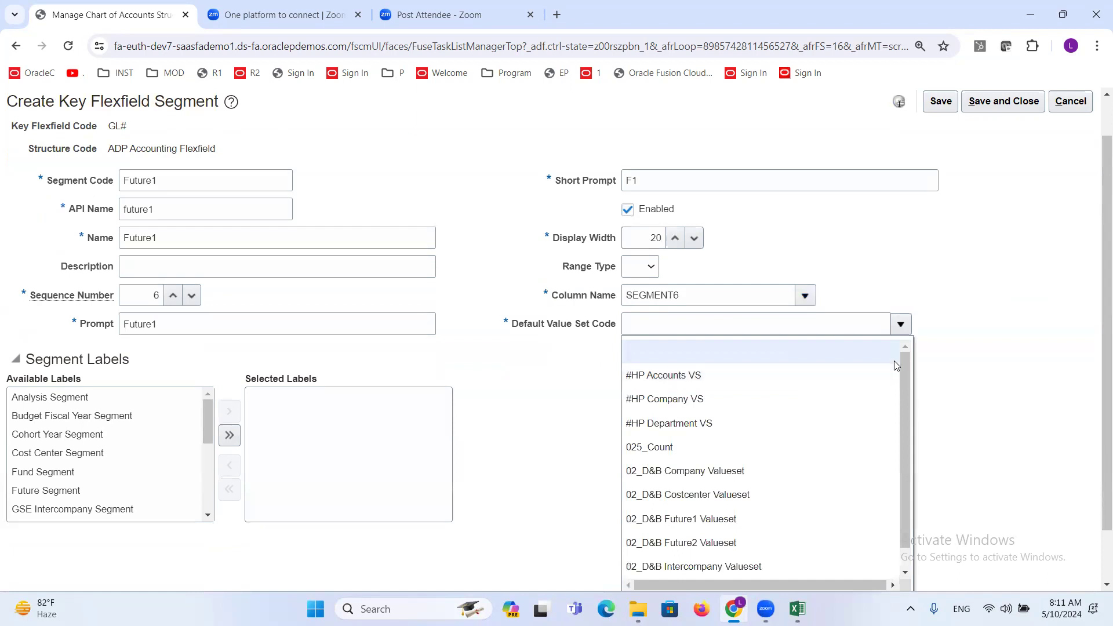
scroll(955, 268, down, 2)
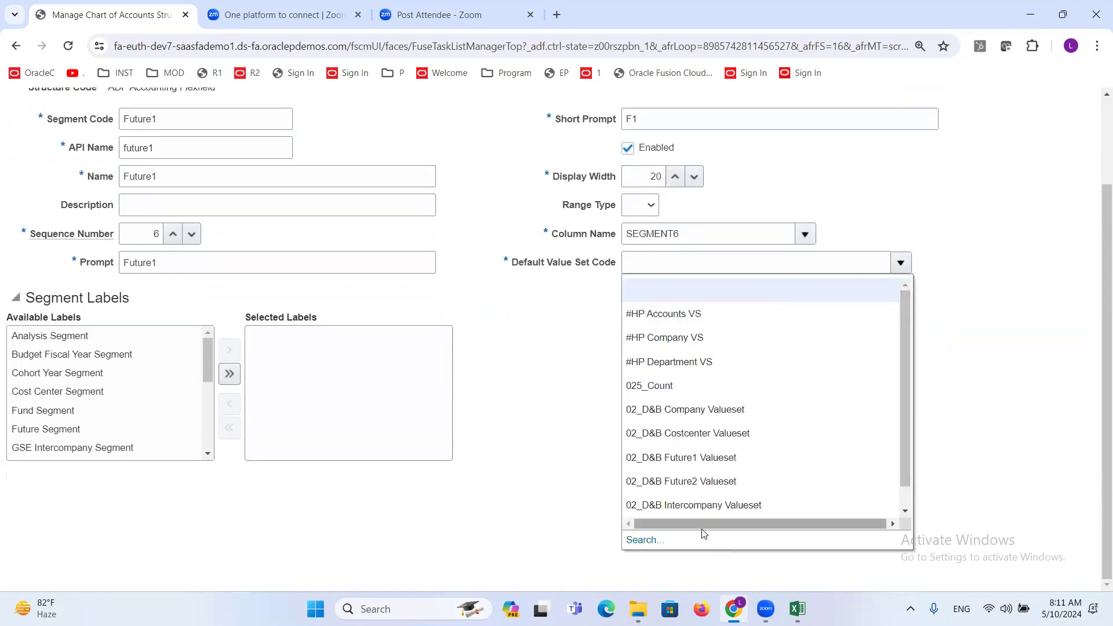
click(642, 539)
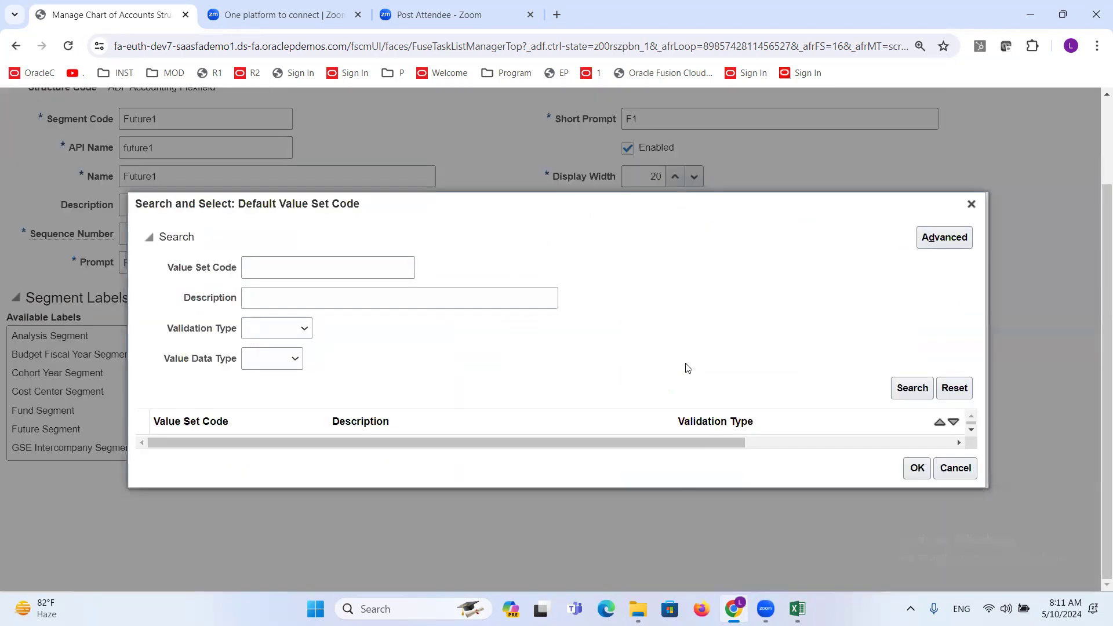
click(341, 273)
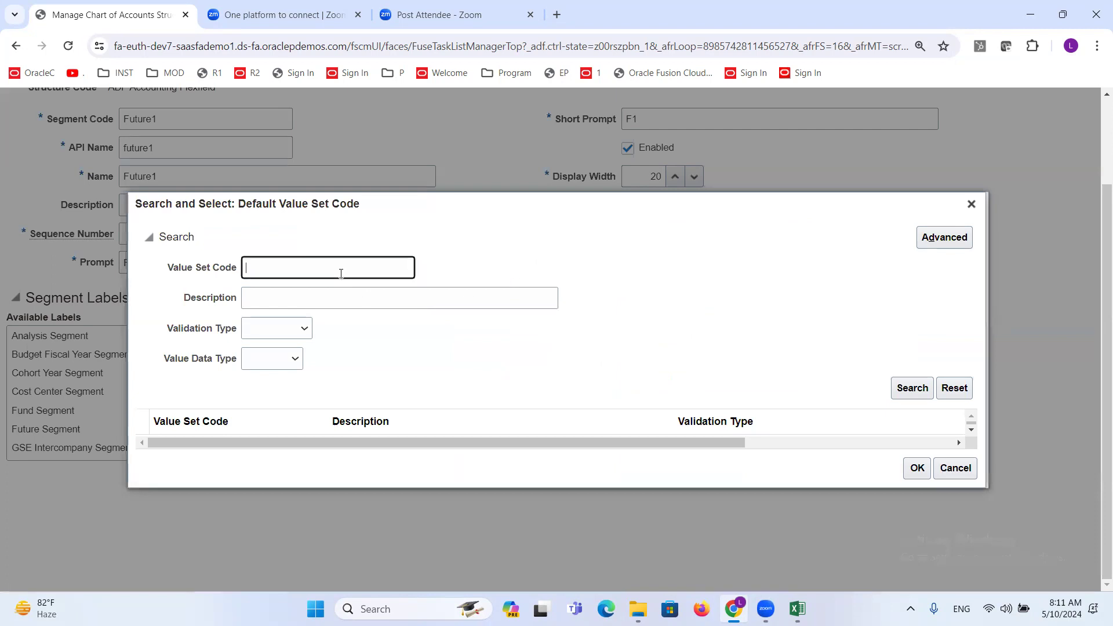
text(ADP Fu)
click(907, 390)
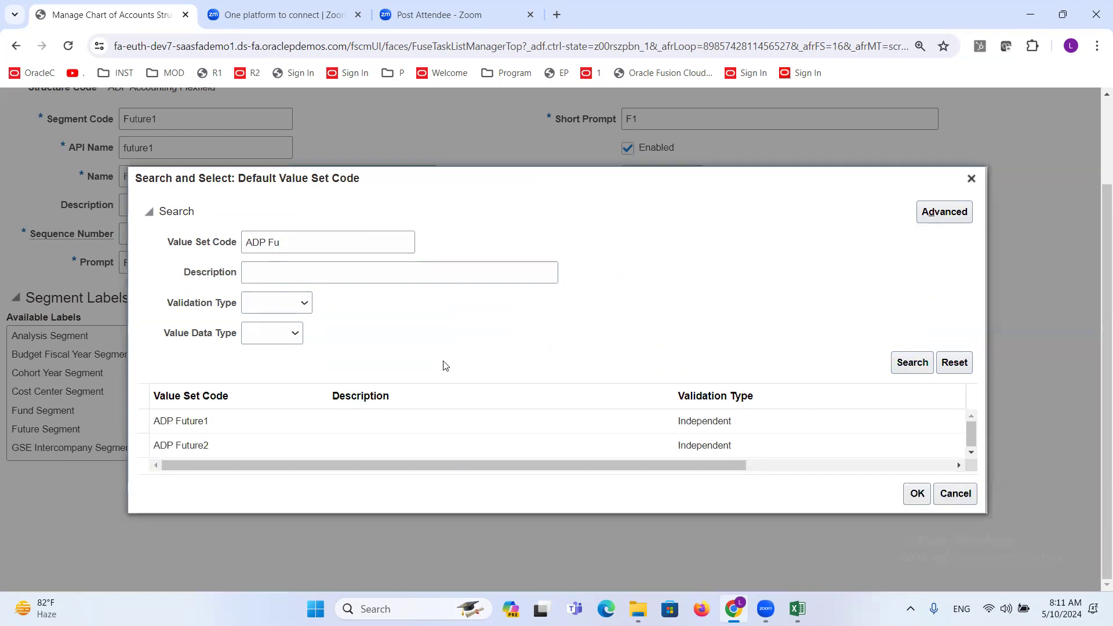
click(188, 423)
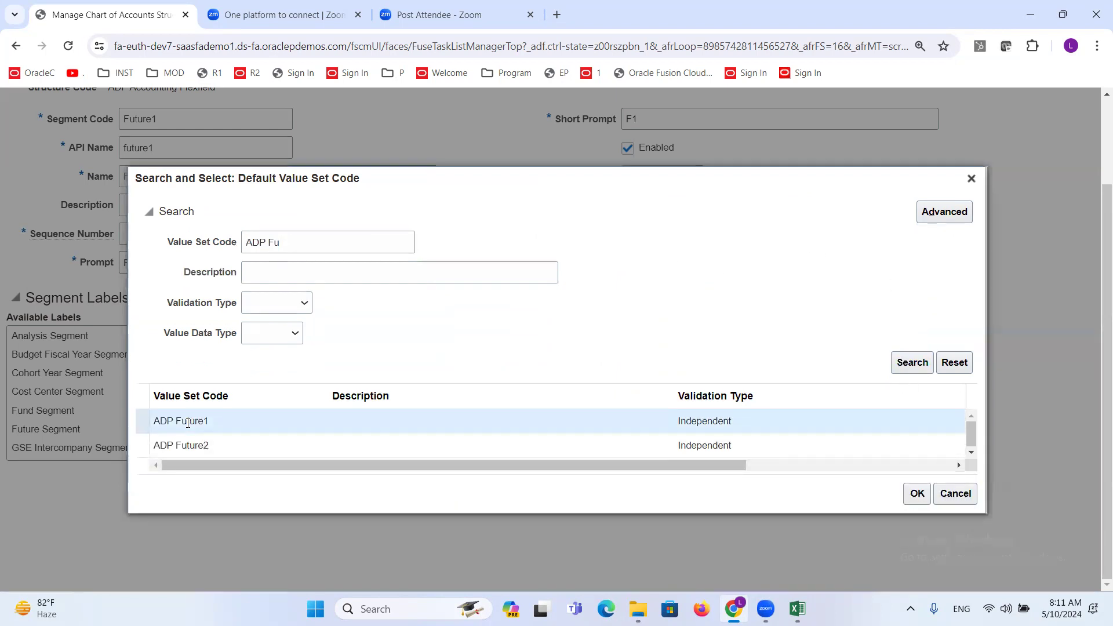
click(907, 493)
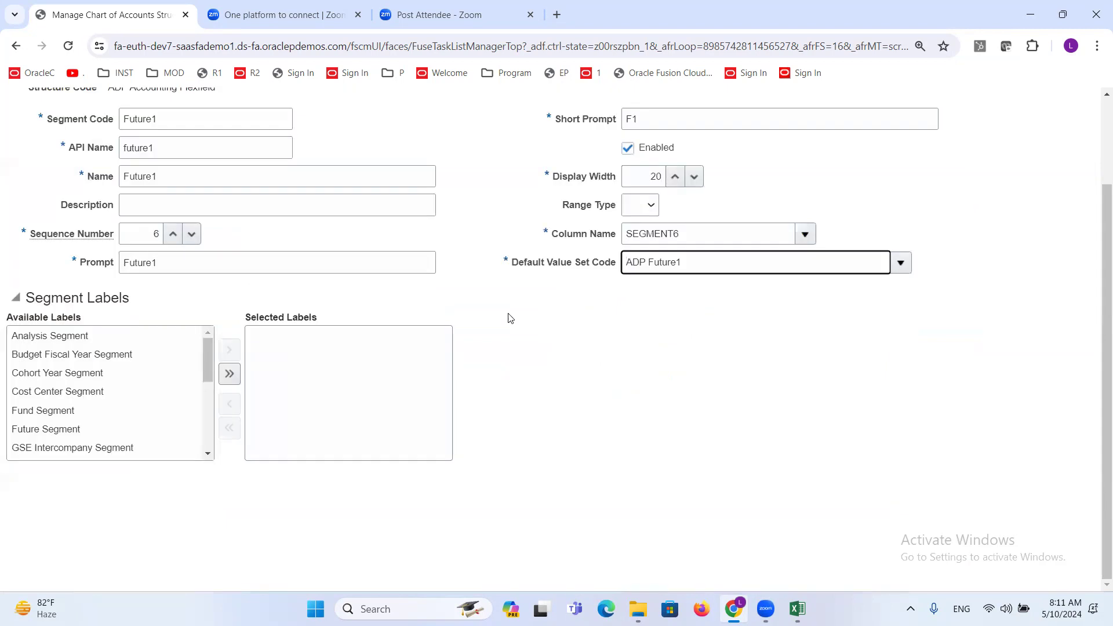
scroll(494, 307, up, 2)
click(1003, 149)
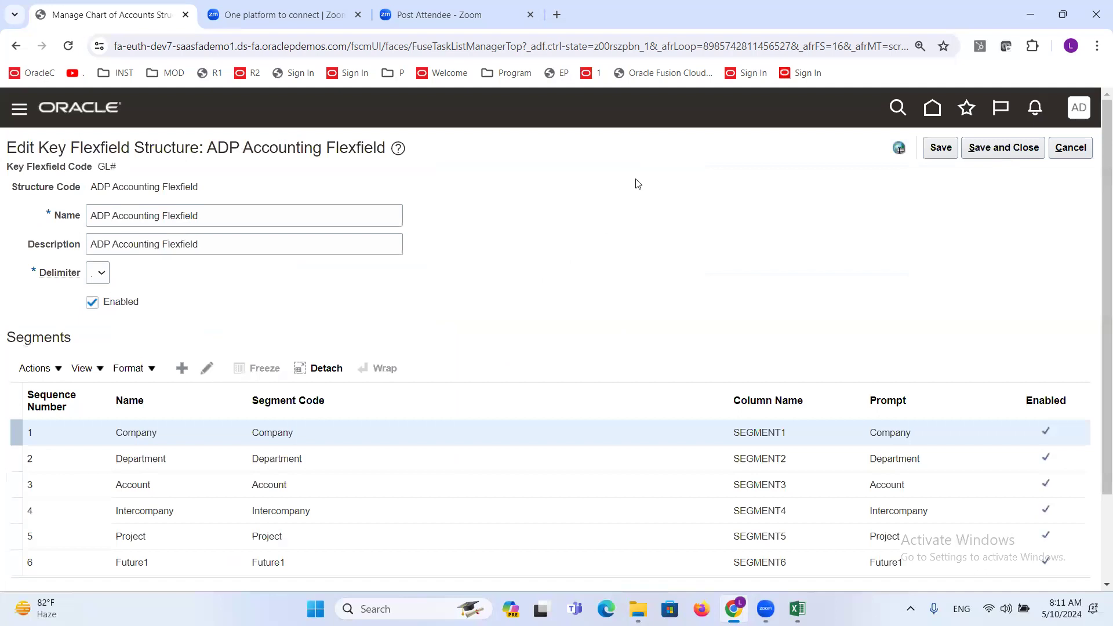
- Add another segment to the structure with segment code Future2, API name future2 and name Future2
click(181, 368)
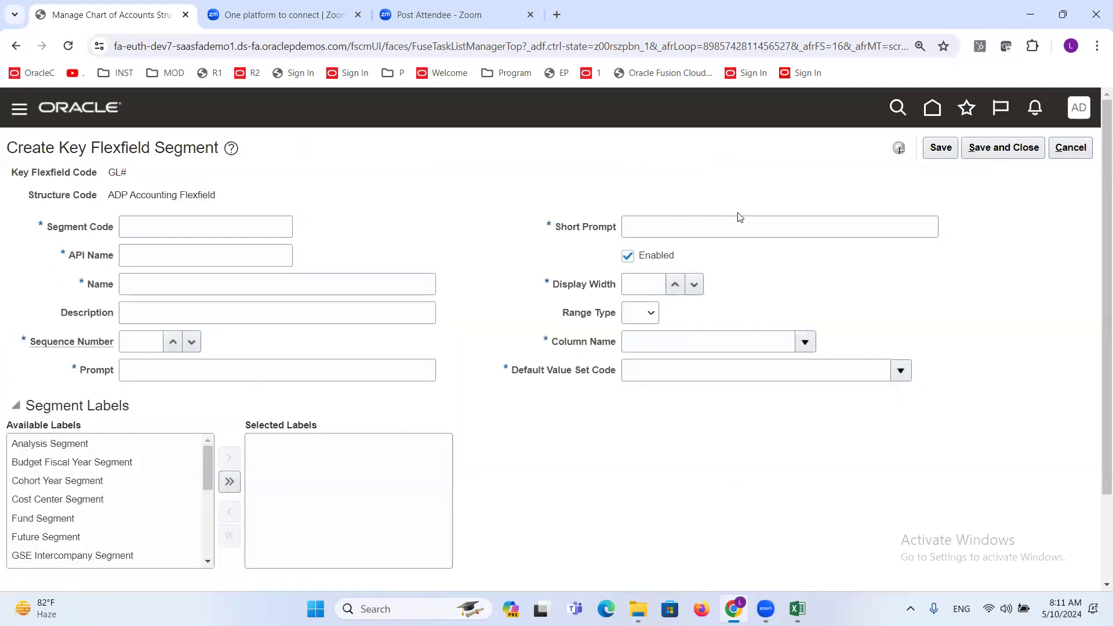
click(252, 222)
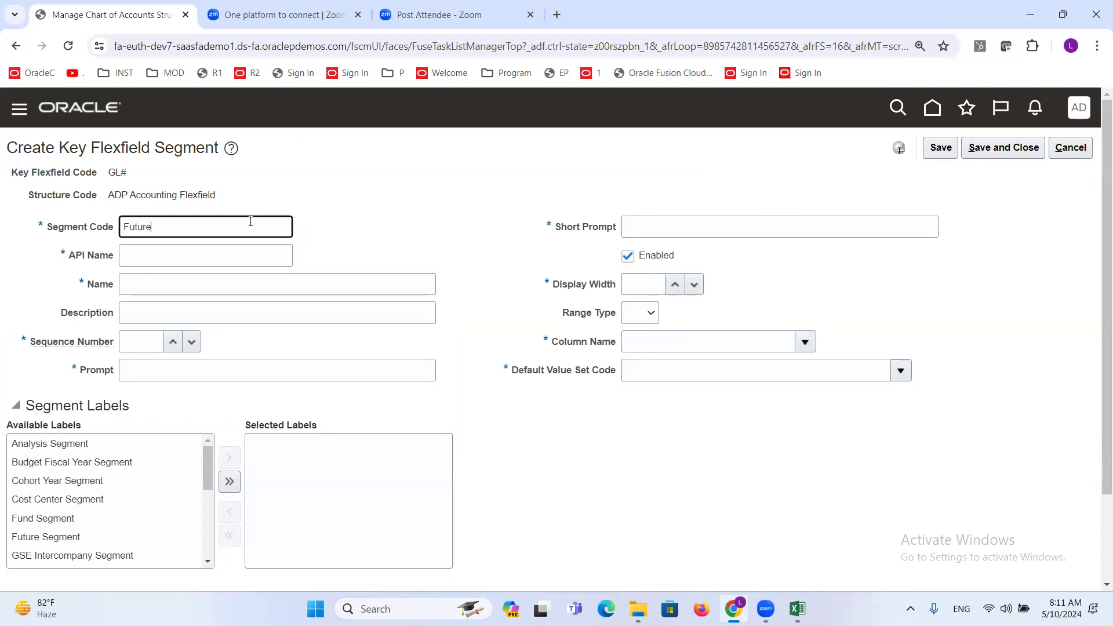
drag(238, 223, 2, 250)
key(ctrl+c)
key(Tab)
key(Tab)
key(ctrl+v)
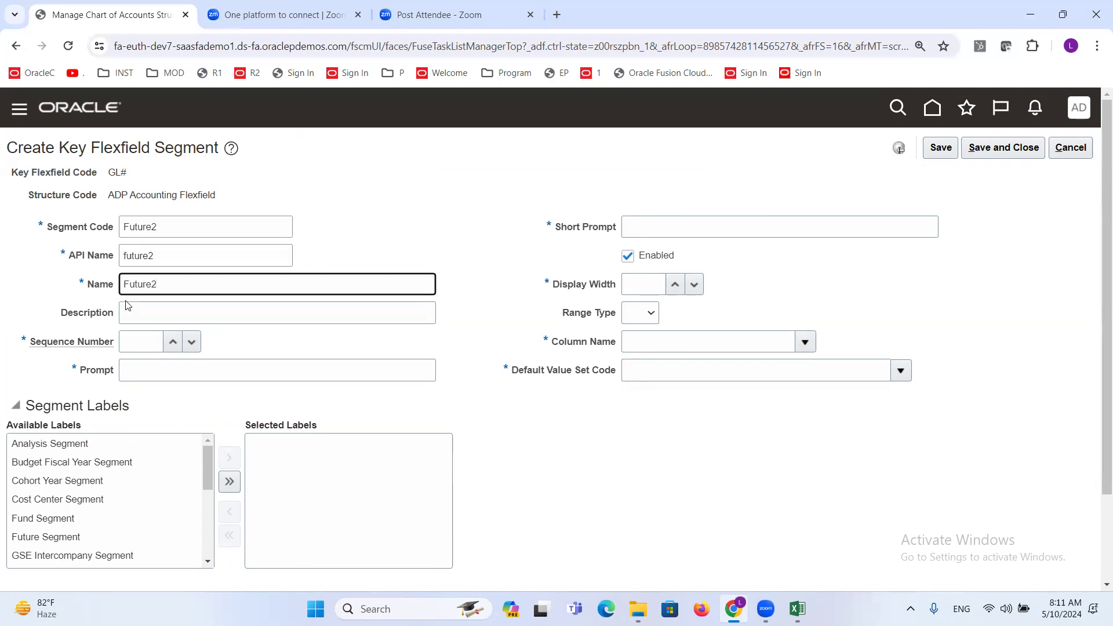
- Give the segment sequence number 7, prompt Future2, short prompt F2, display width 20 and column name SEGMENT7
click(149, 342)
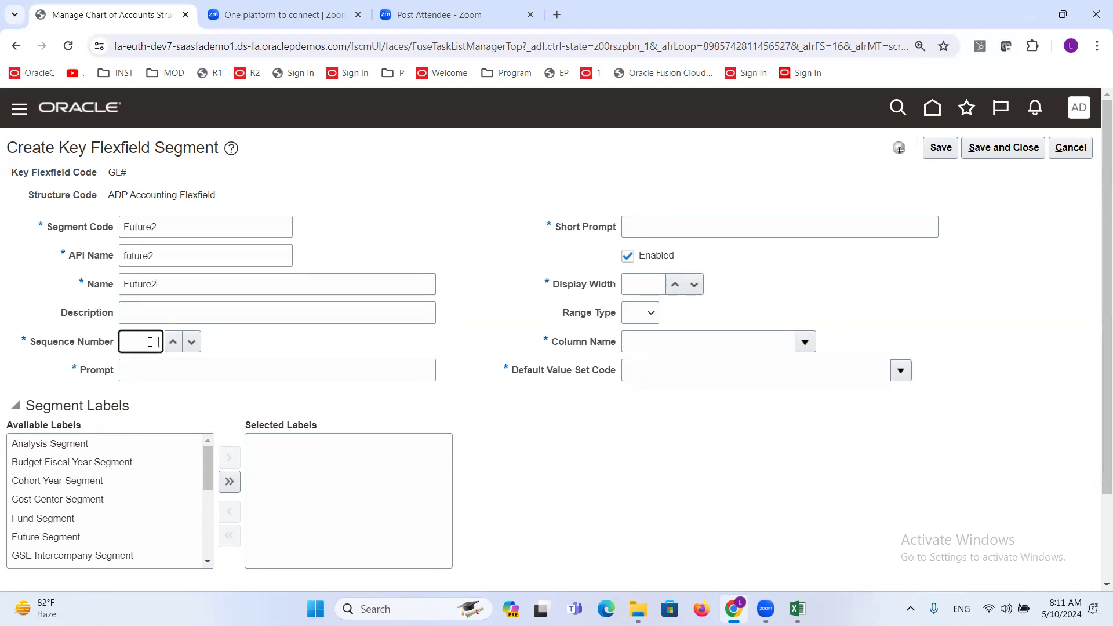
click(173, 373)
key(ctrl+v)
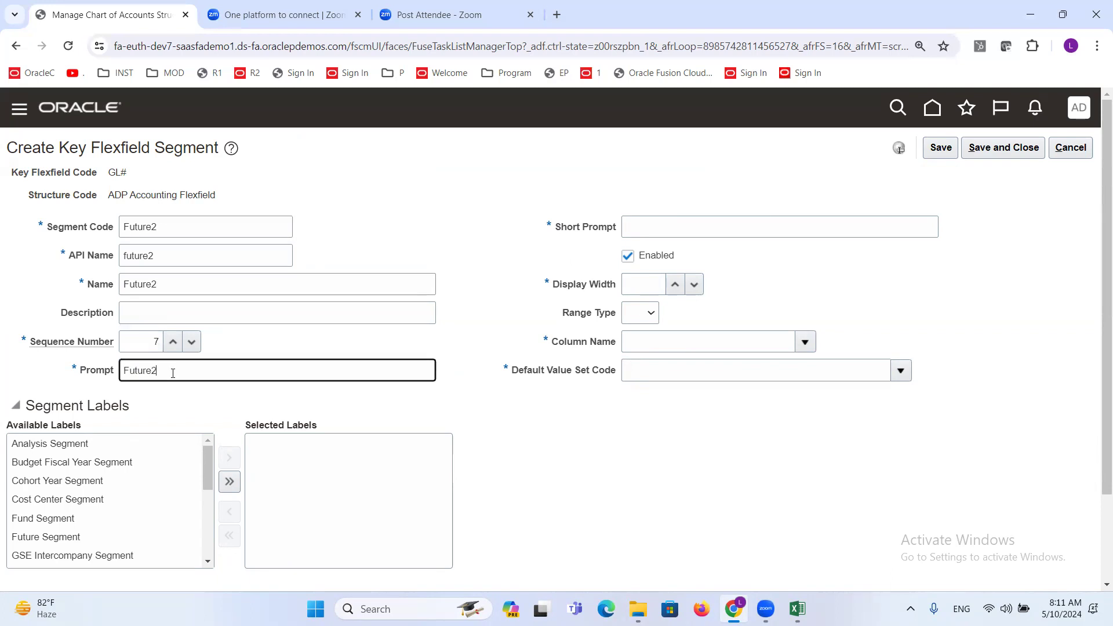
click(663, 231)
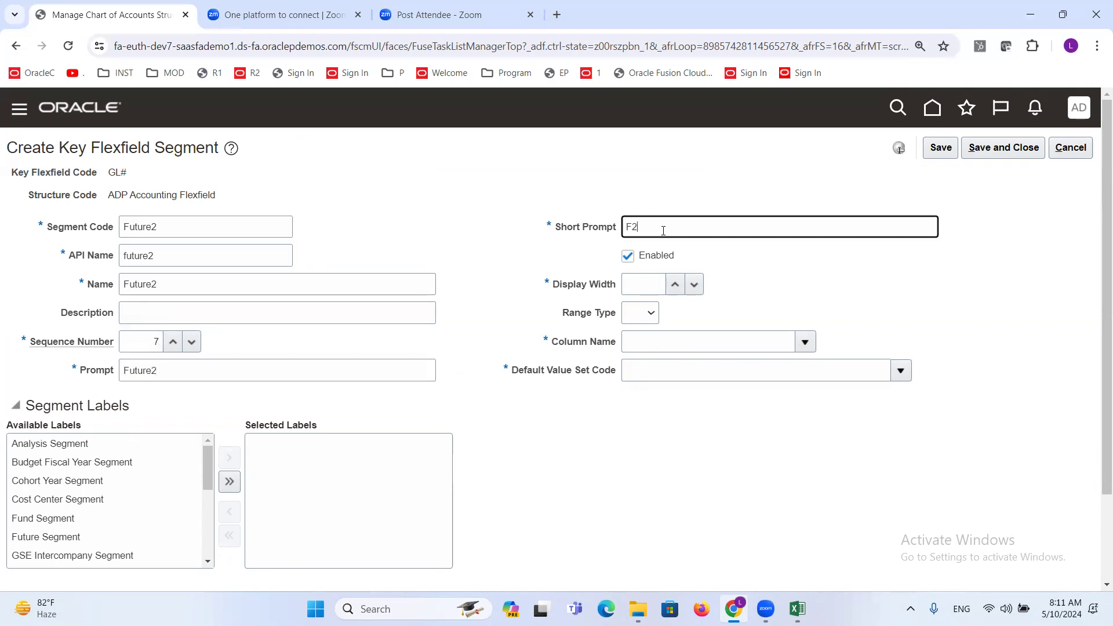
click(653, 284)
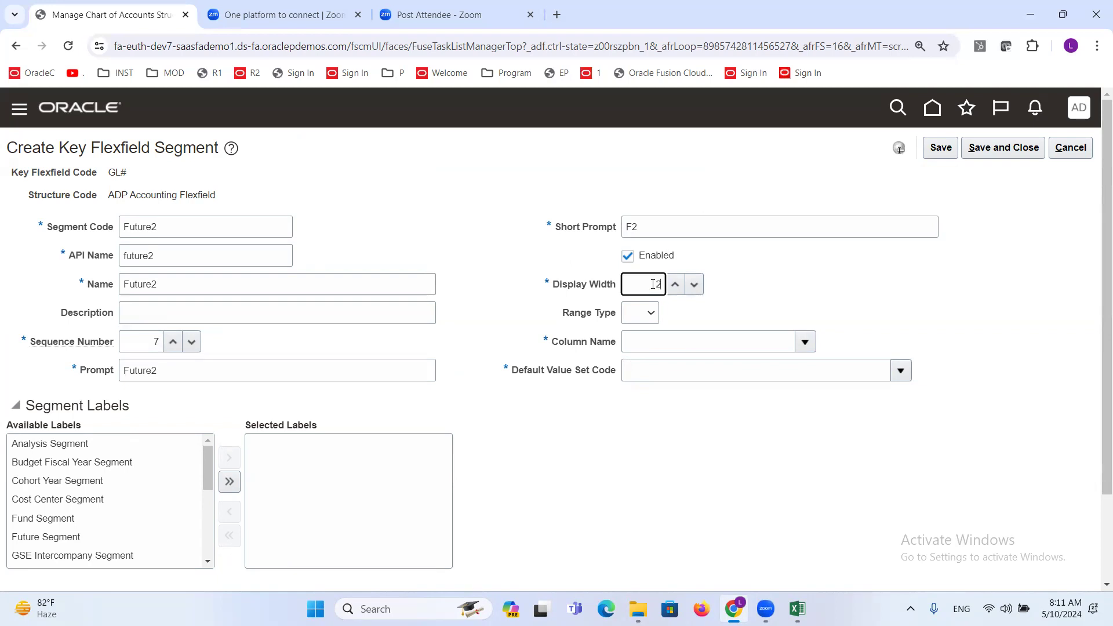
click(804, 341)
click(633, 412)
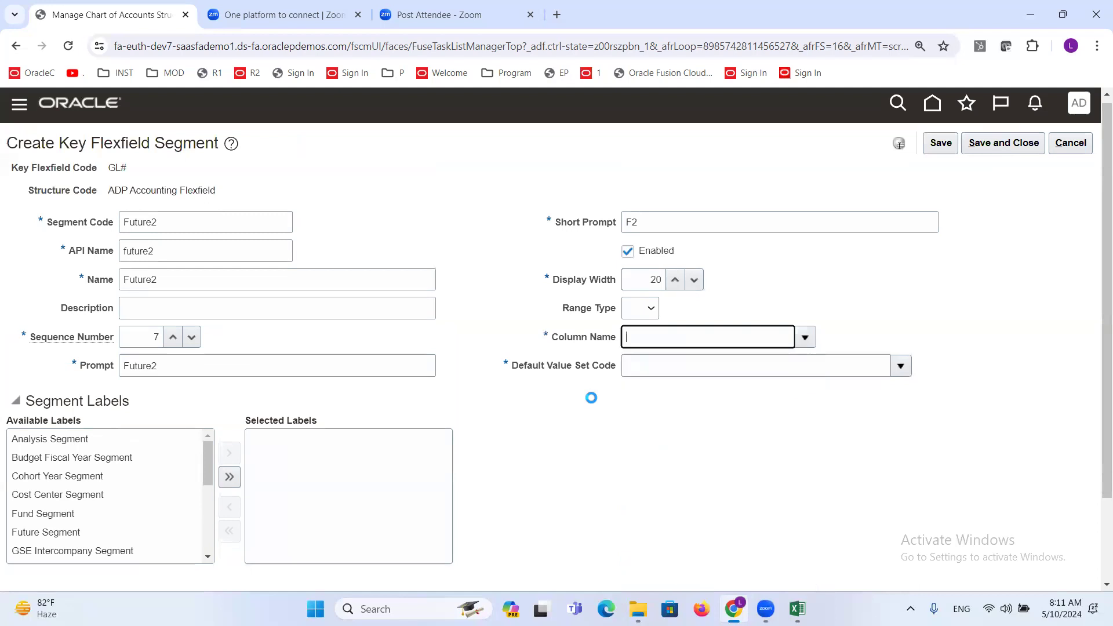
- Search the value sets for "ADP F" and assign ADP Future2 as the segment's default value set
click(901, 367)
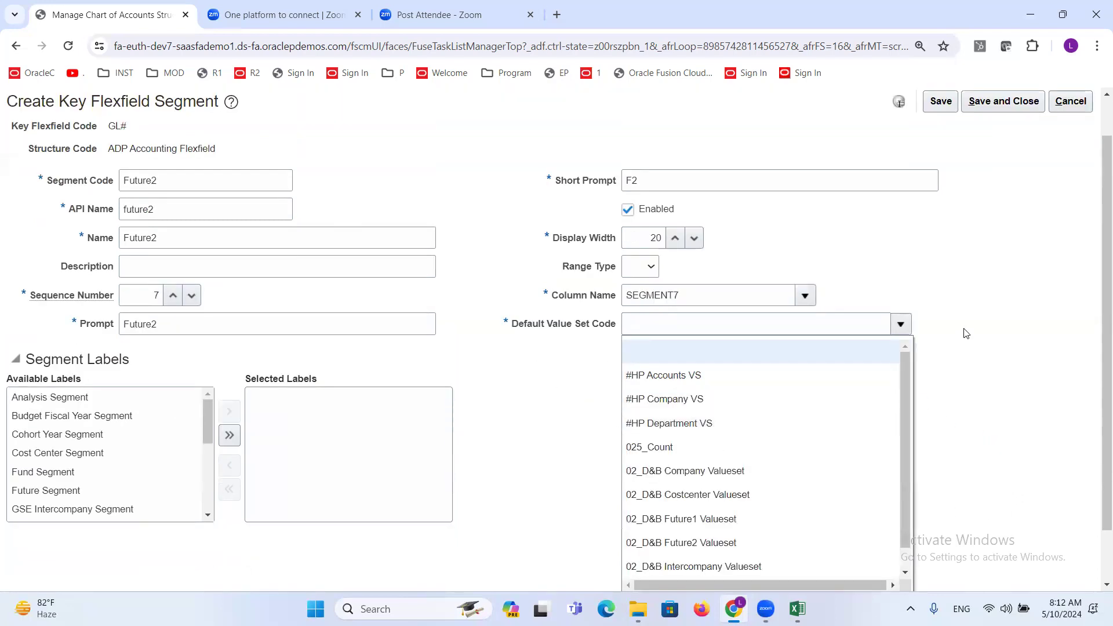
scroll(962, 331, down, 2)
click(645, 540)
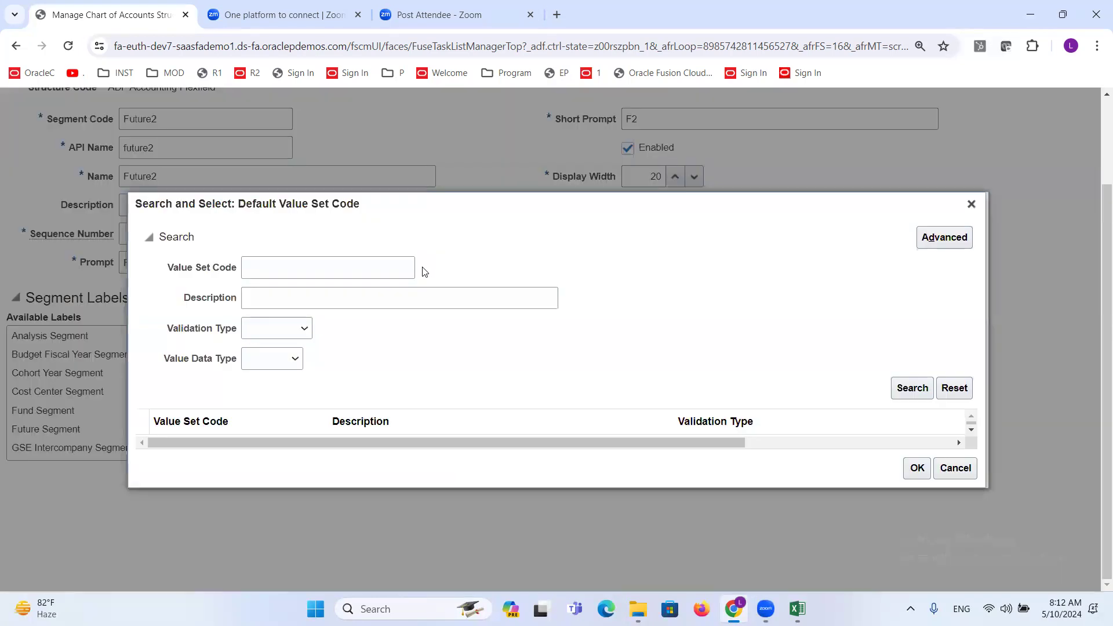
click(347, 271)
text(ADP F)
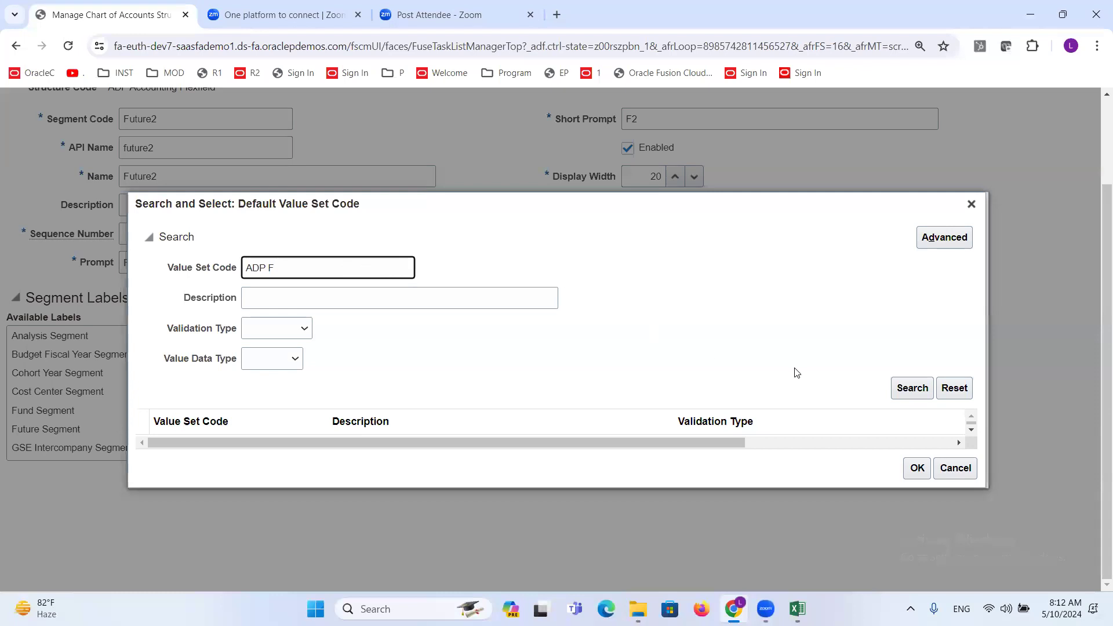
click(909, 387)
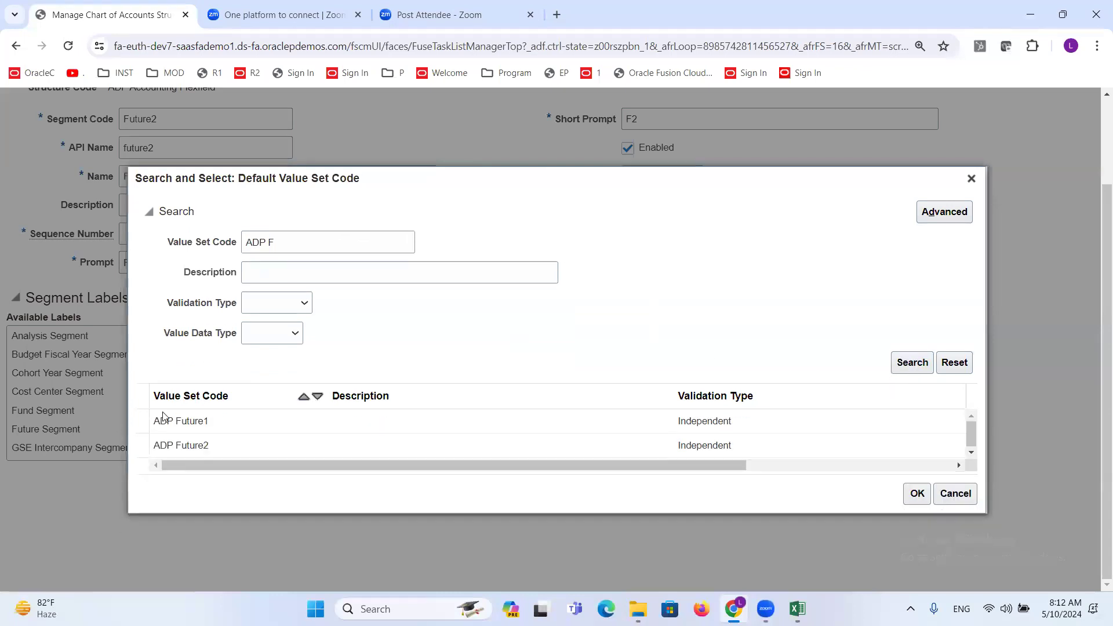
click(181, 444)
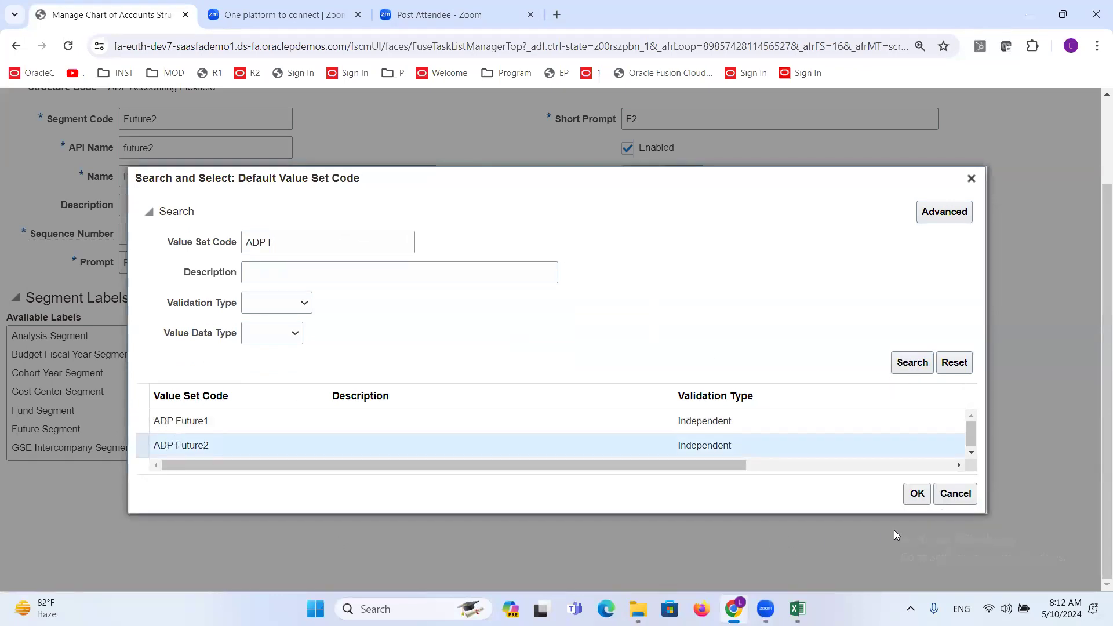
click(916, 494)
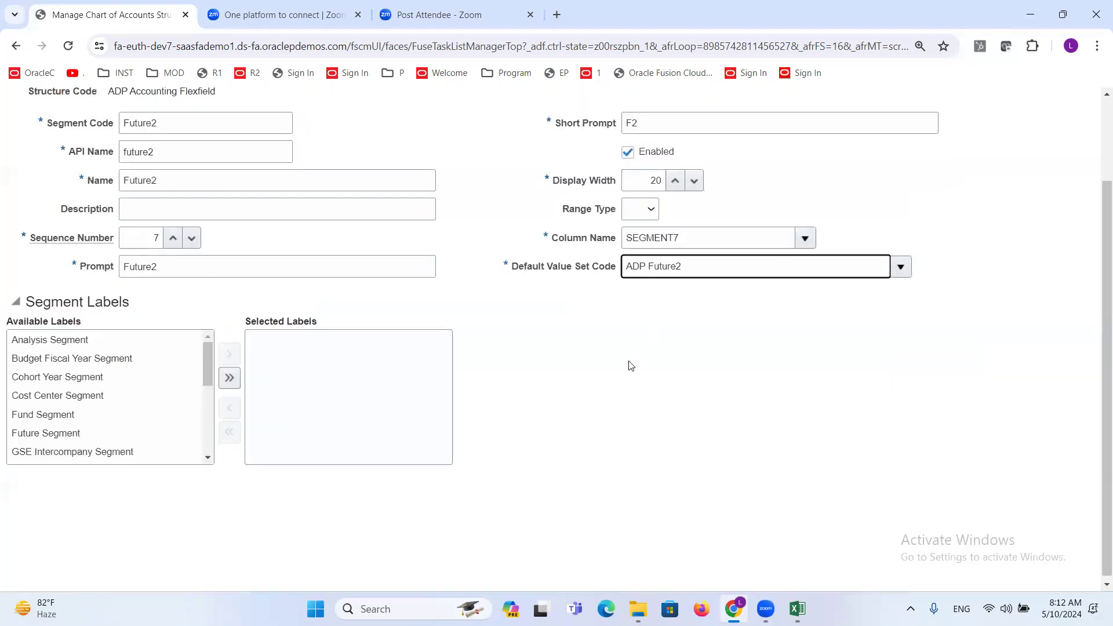
- Save and close the Future2 segment and the ADP Accounting Flexfield structure, returning to the Manage Chart of Accounts Structures page
click(1004, 147)
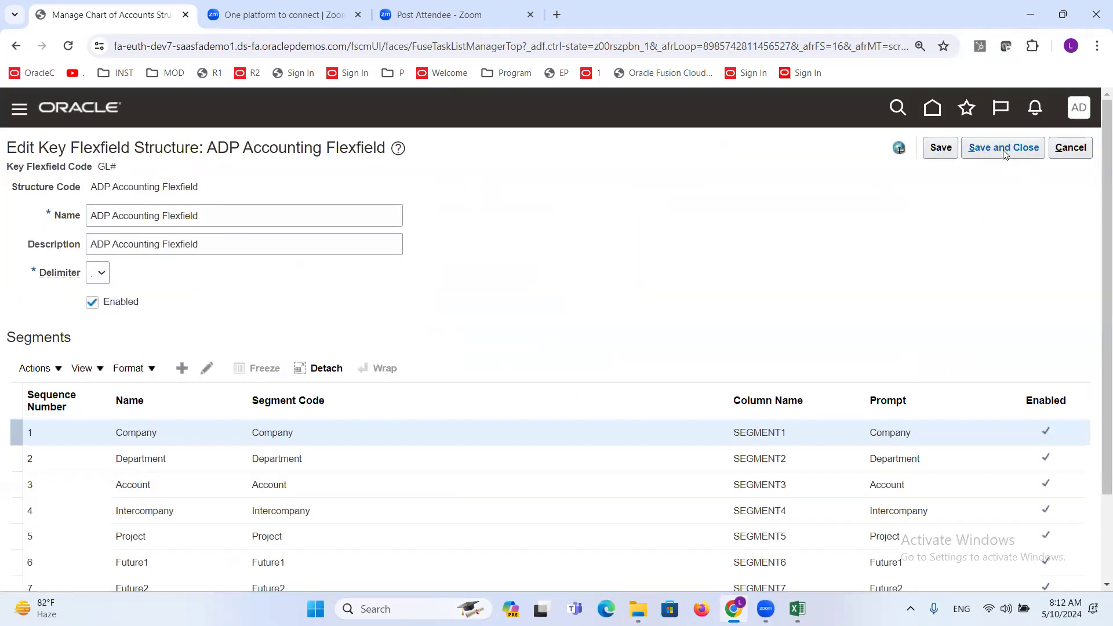
click(1003, 148)
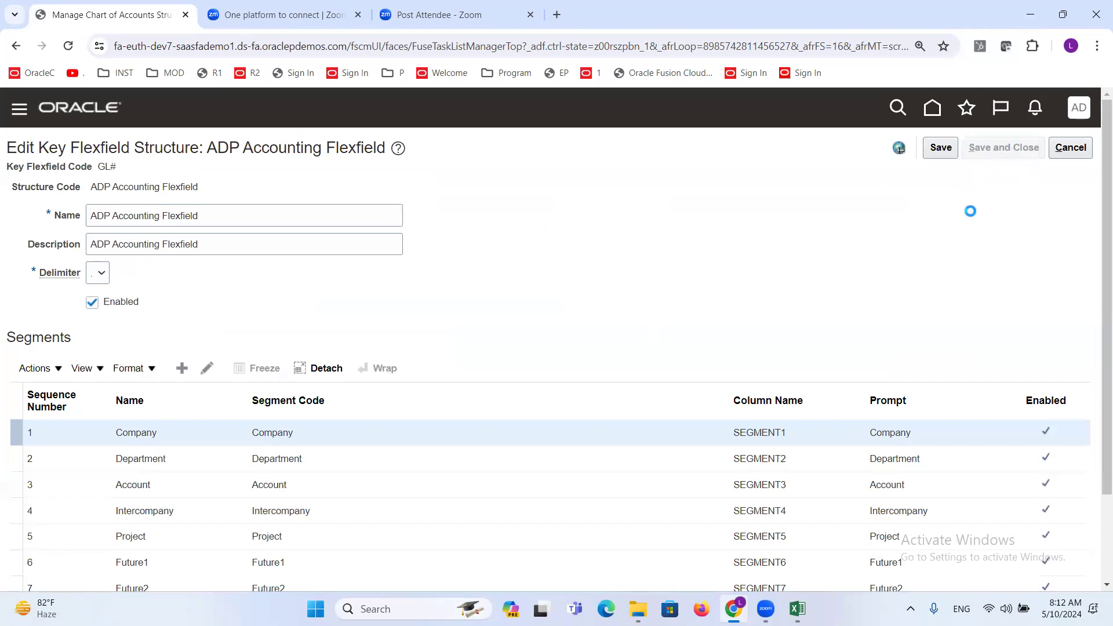
click(1082, 147)
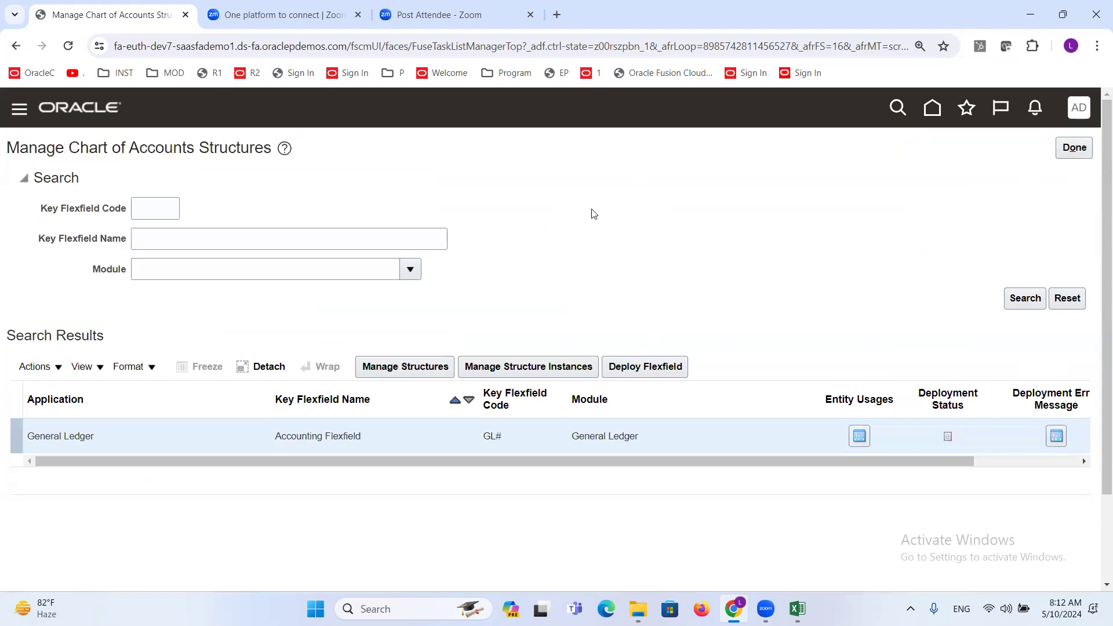
- Switch to the Excel discussion sheet, review the Create Chart of Accounts tasks from value sets to structure instance, and save the workbook
click(797, 609)
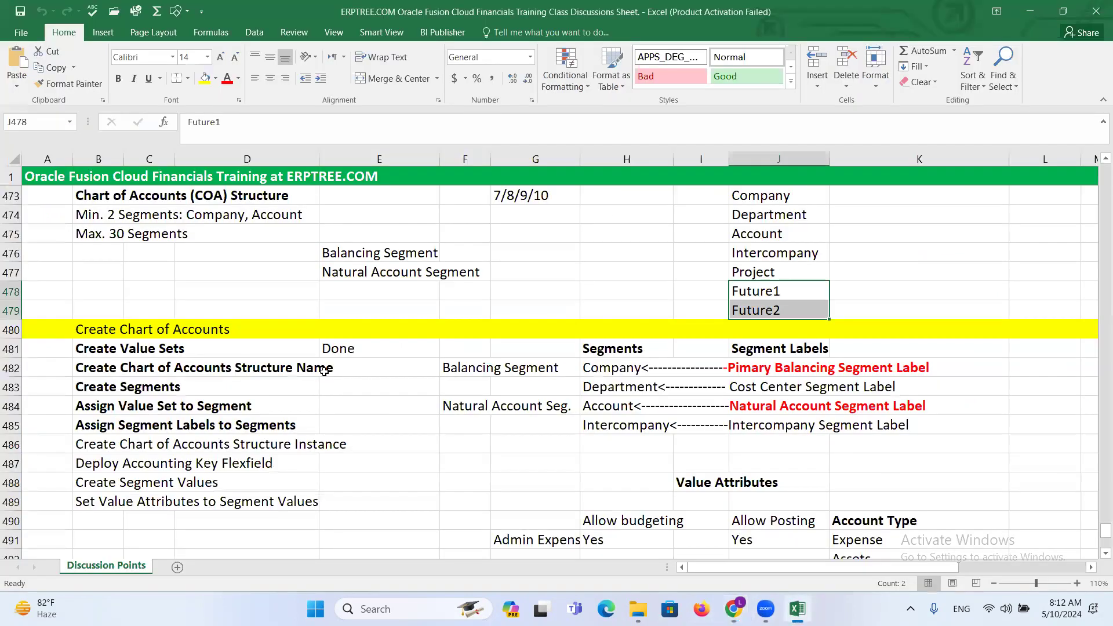
click(99, 351)
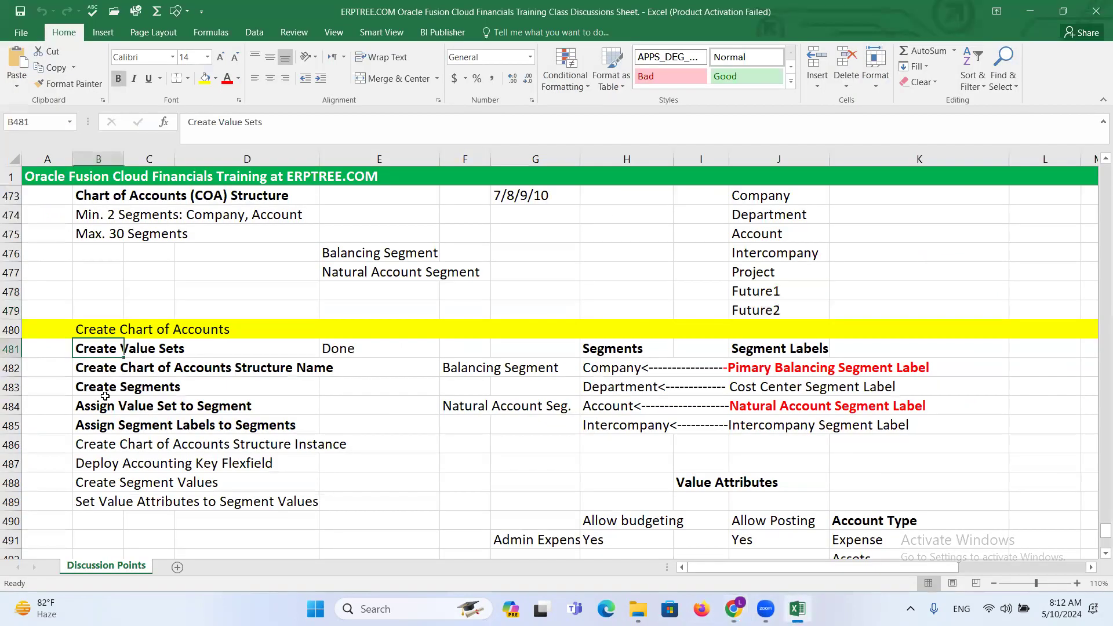
click(114, 370)
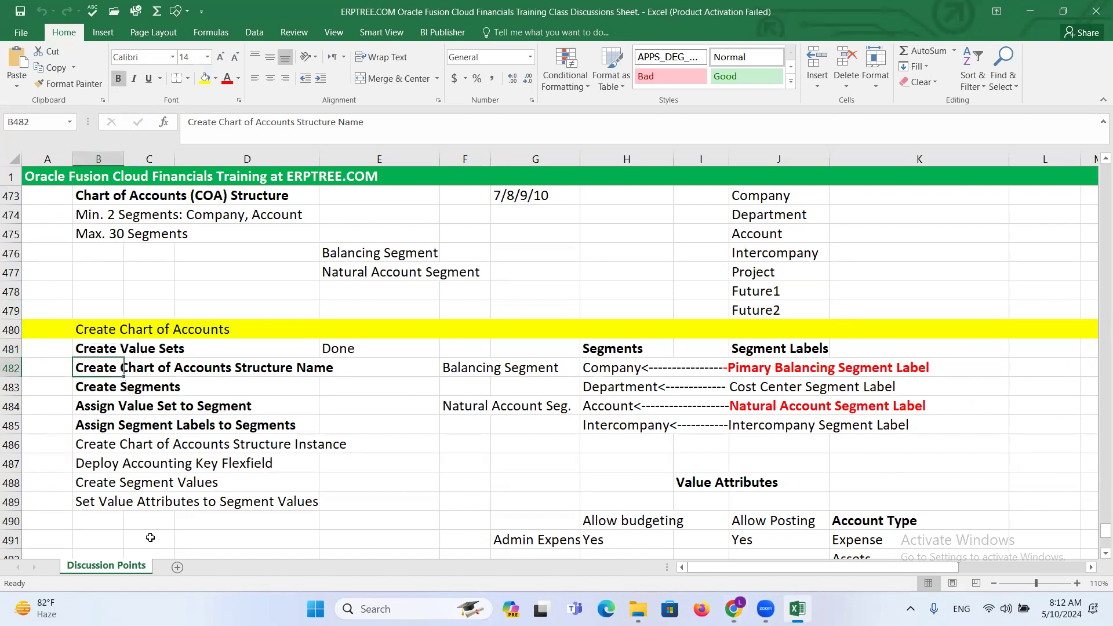
click(94, 385)
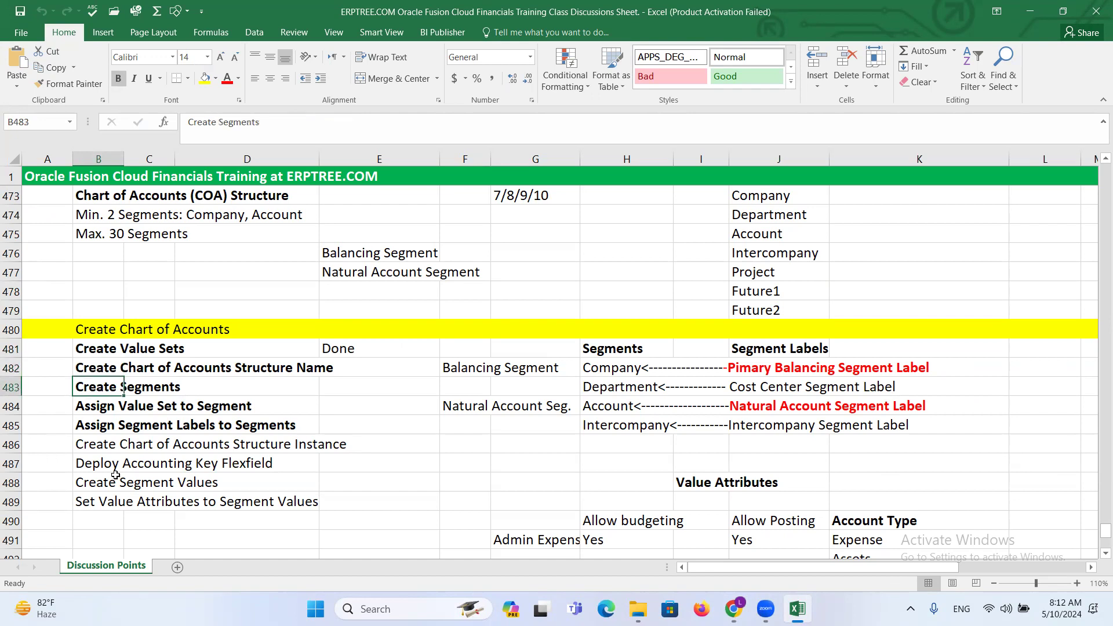
click(95, 406)
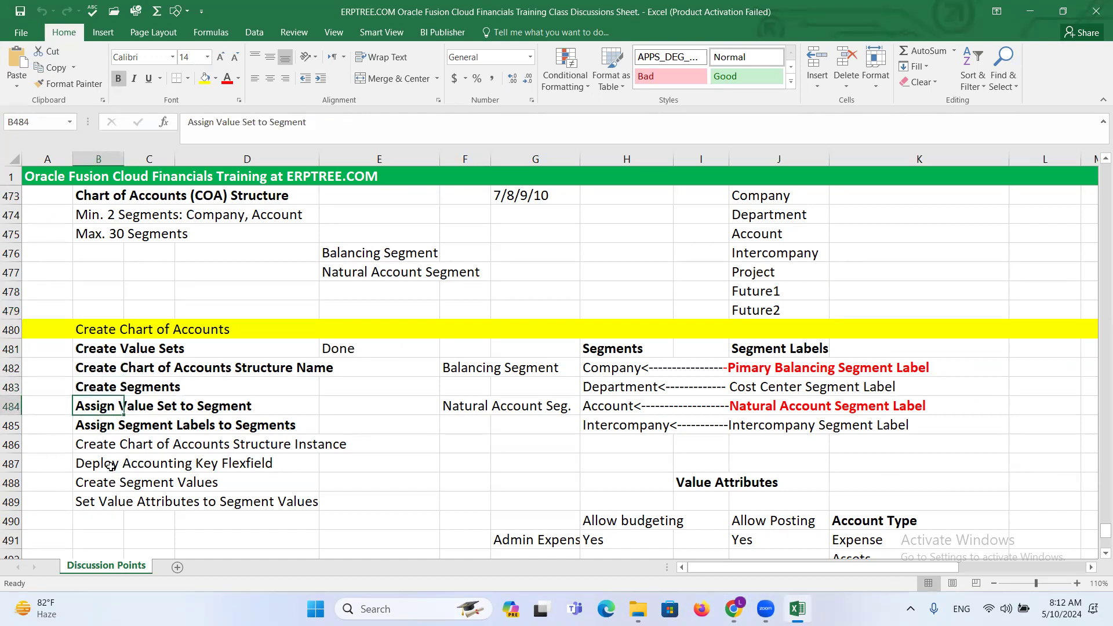
click(99, 427)
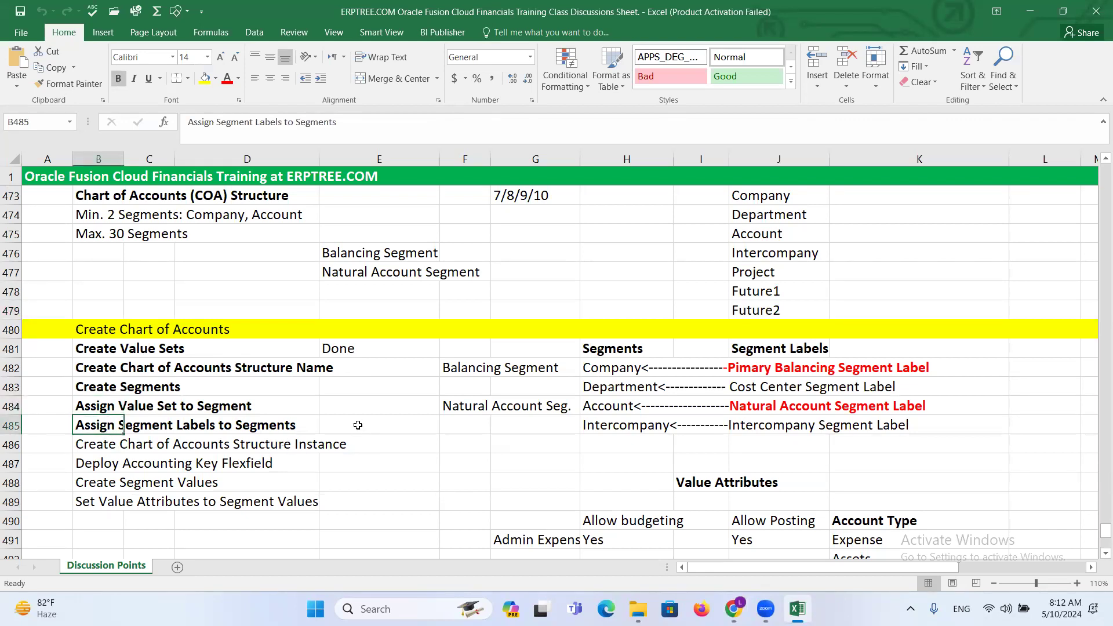
scroll(311, 408, down, 1)
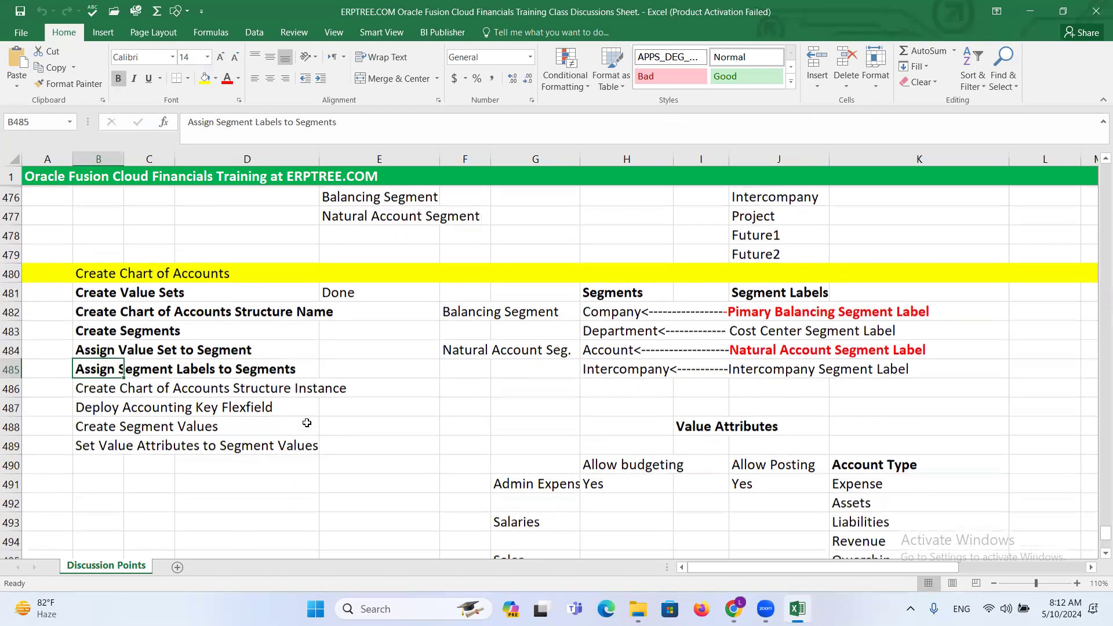
drag(97, 388, 333, 388)
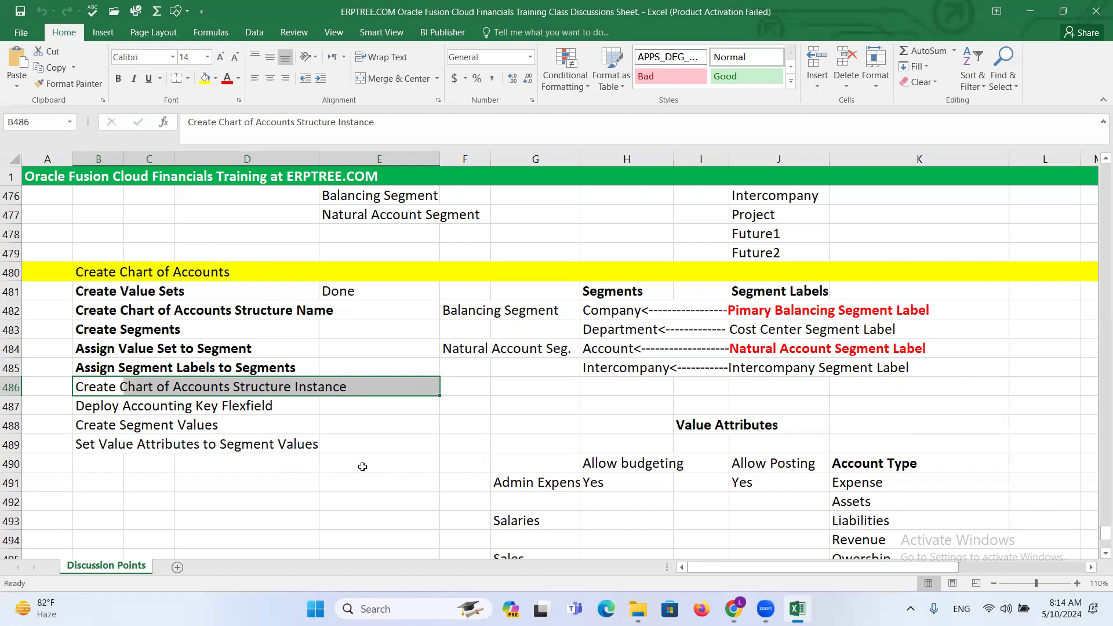
click(374, 382)
key(ctrl+s)
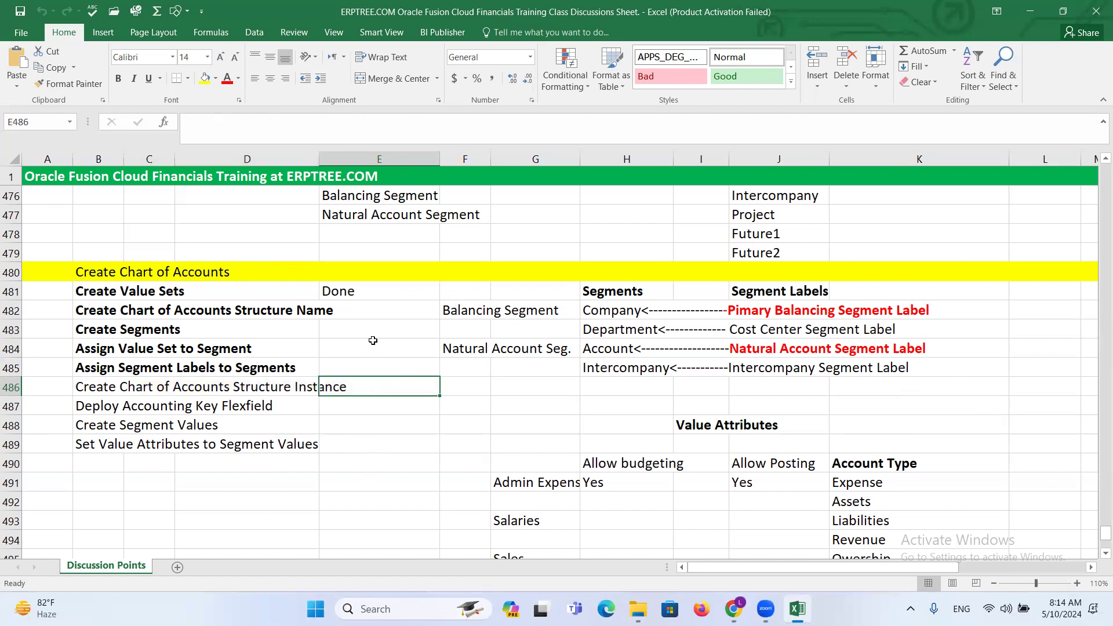
- Compare the Oracle structures page with the Create Chart of Accounts Structure Instance task in the Excel sheet
key(alt+Tab)
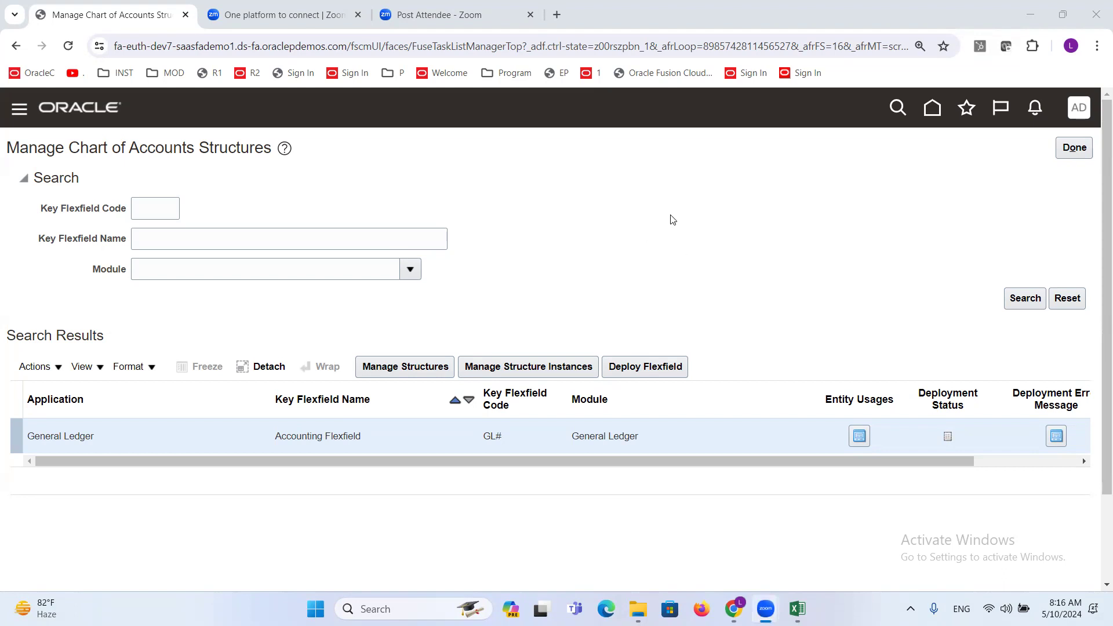
click(648, 220)
key(alt+Tab)
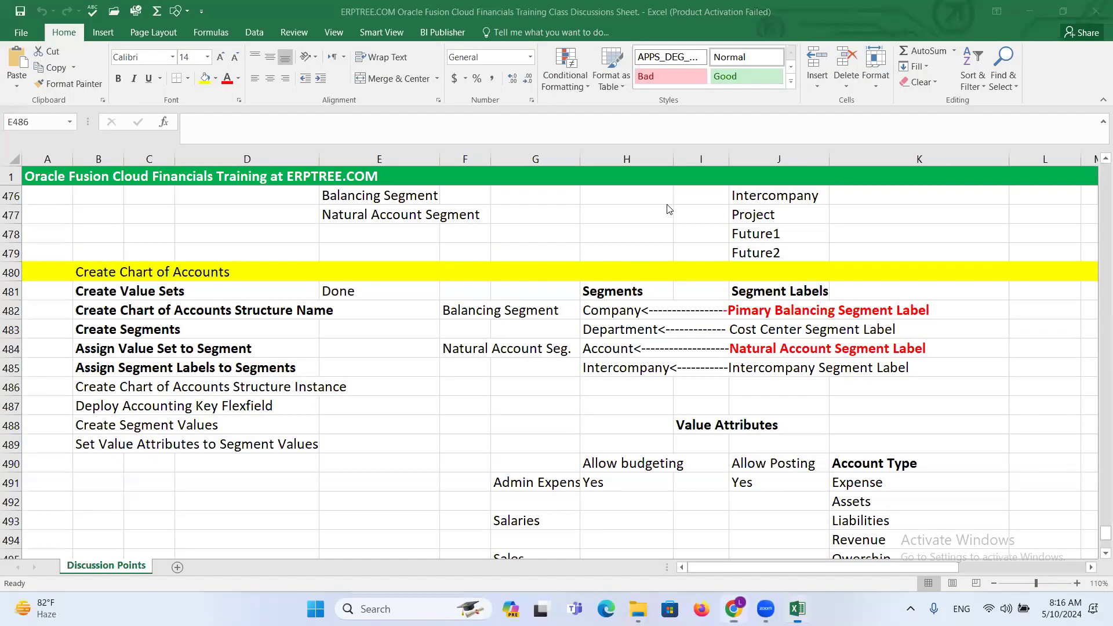
click(103, 384)
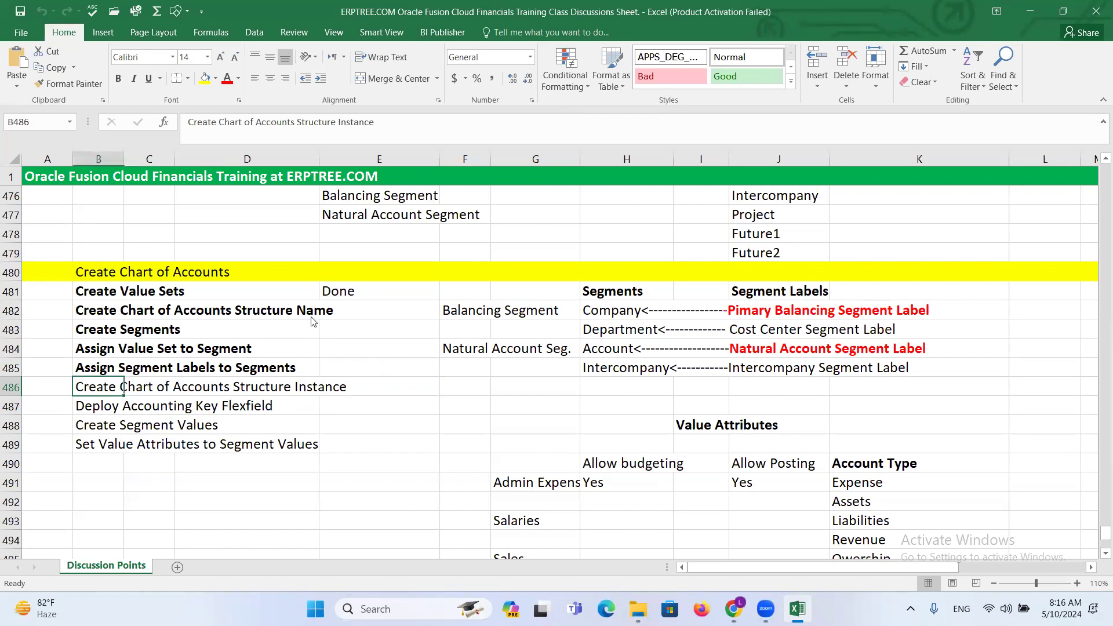
- Return to Oracle in the browser, open the Accounting Flexfield's structure instances and start creating a new one
key(alt+Tab)
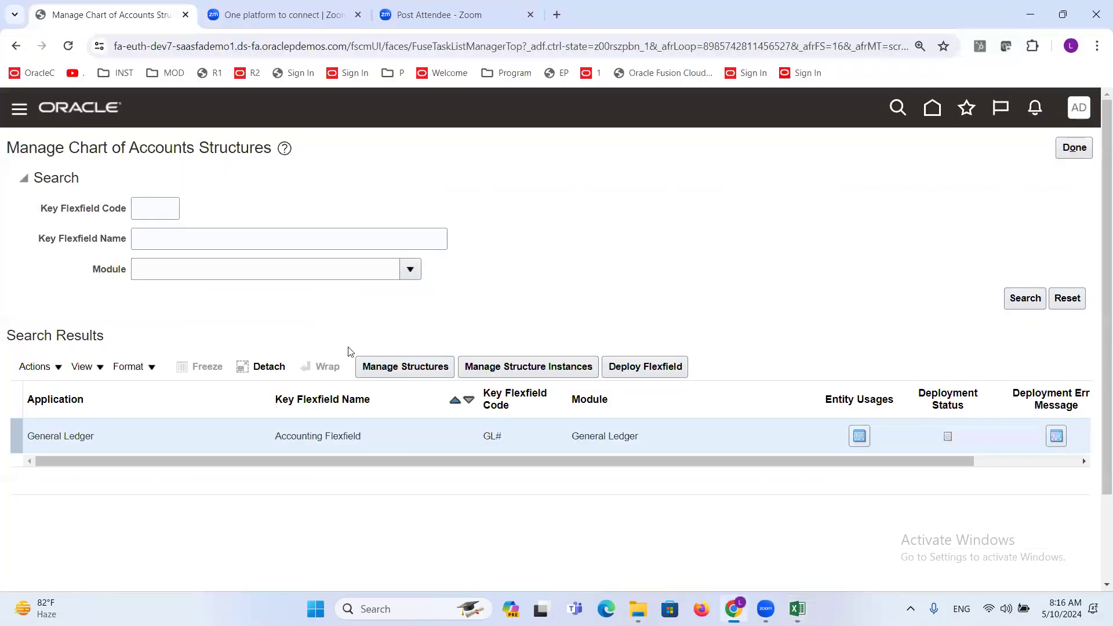
click(517, 366)
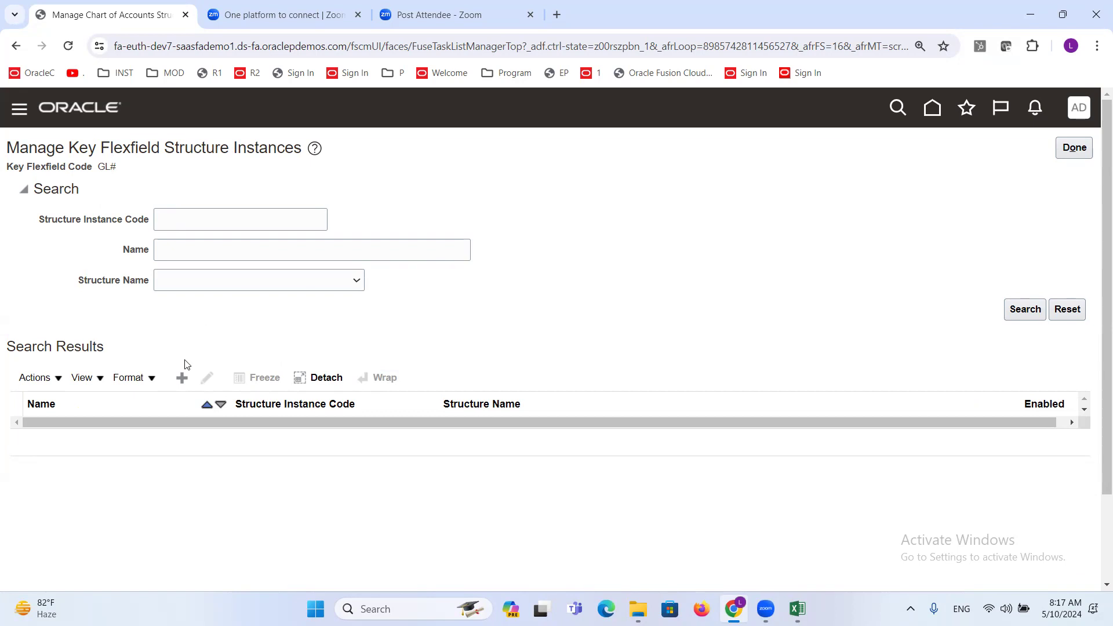
click(182, 378)
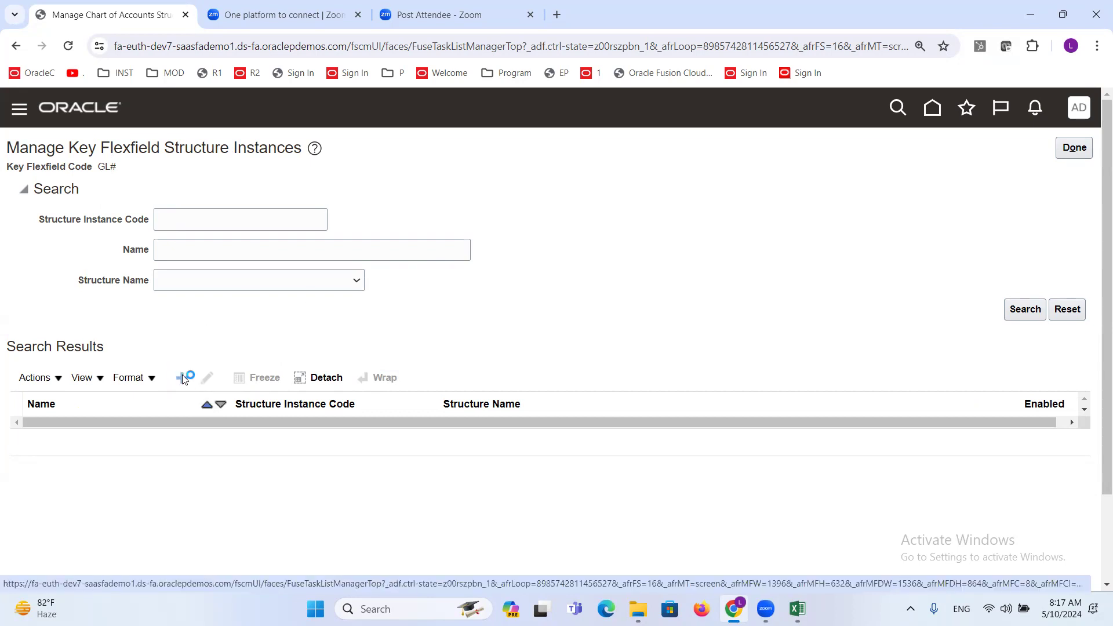
- Enter ADP Accounting Flex as the structure instance code of the new key flexfield structure instance
click(242, 198)
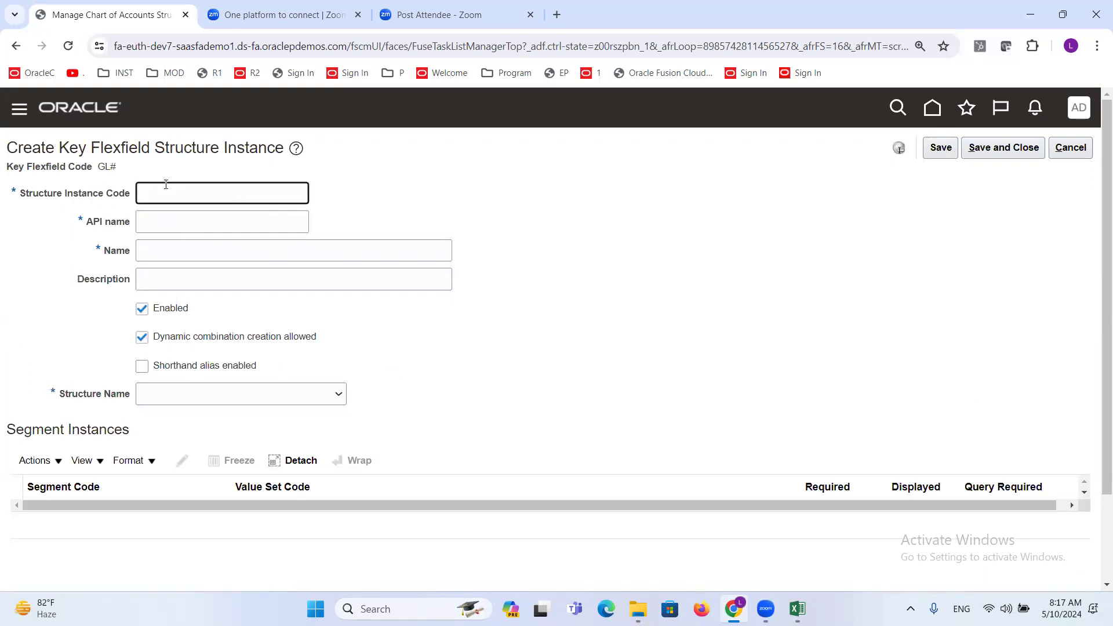
text(ADP Accounting Flexf)
key(Tab)
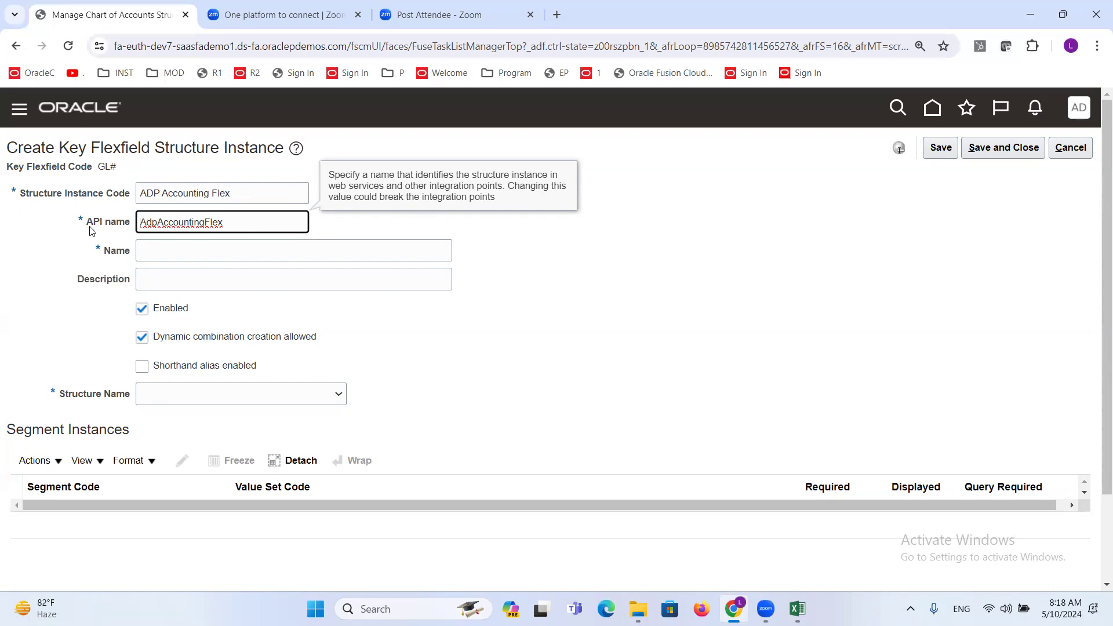
- Copy the structure instance code ADP Accounting Flex into the structure instance's Name field
drag(235, 195, 131, 194)
key(ctrl+c)
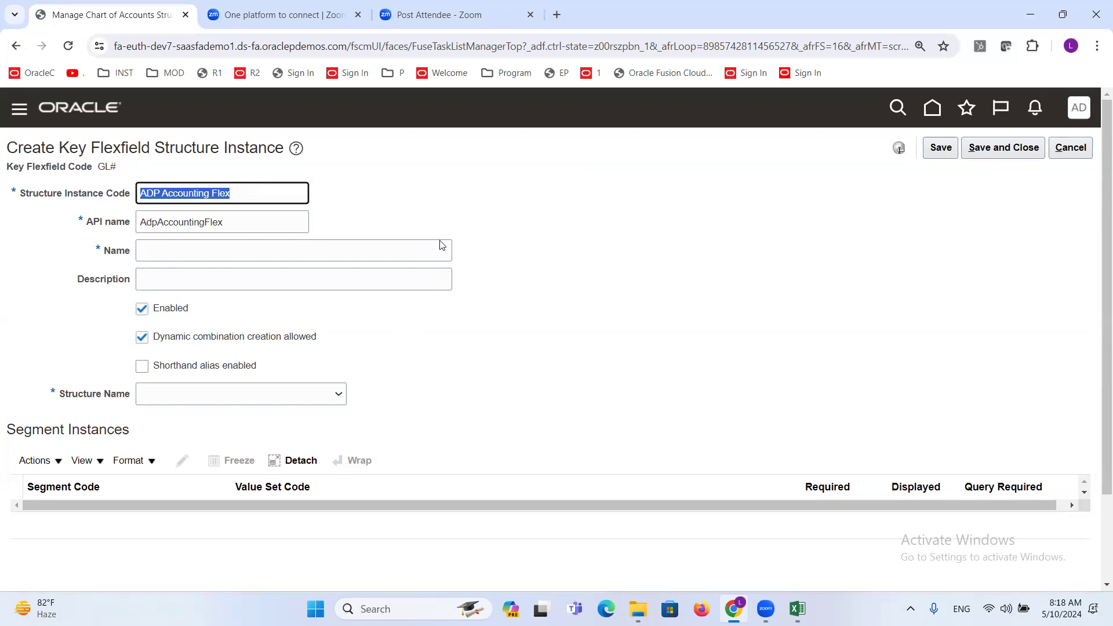
click(168, 250)
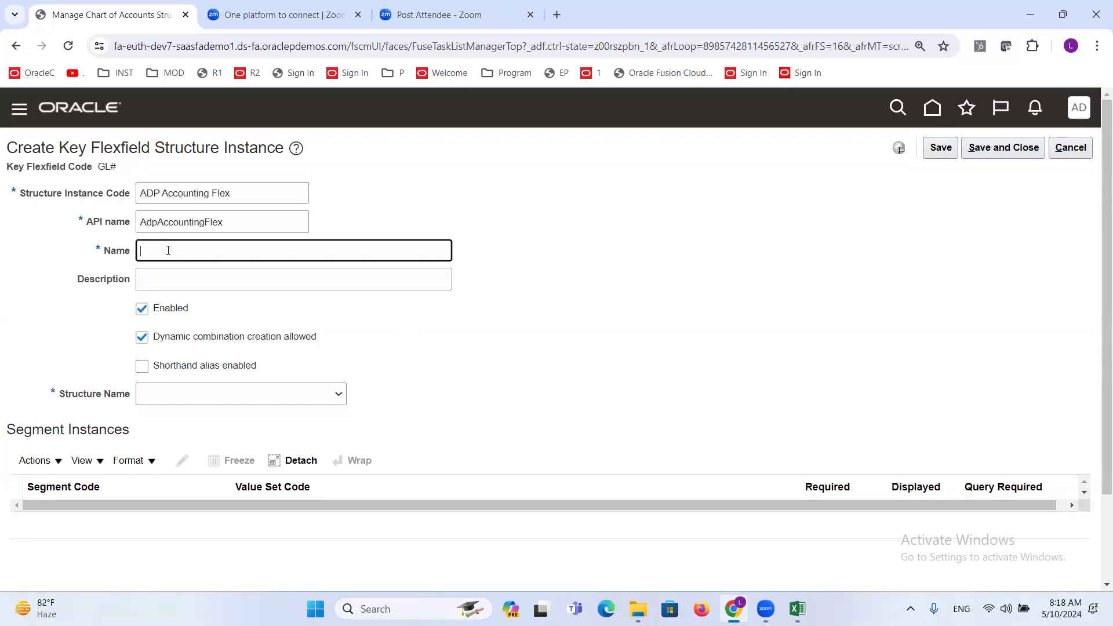
key(ctrl+v)
click(431, 325)
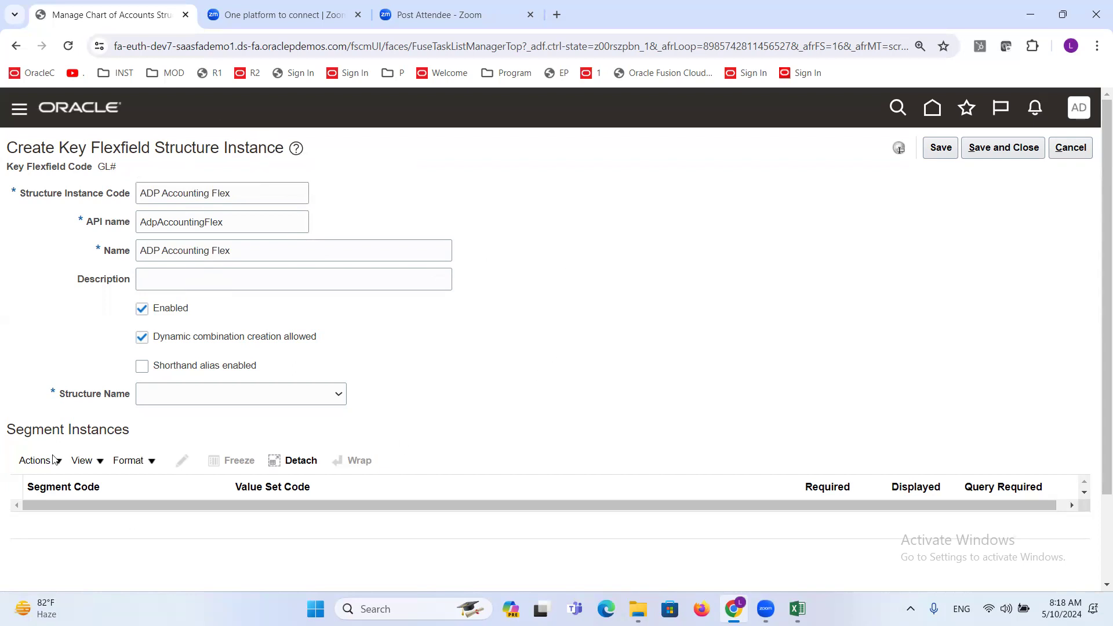
- Choose ADP Accounting Flexfield as the structure name for the new structure instance
drag(58, 394, 125, 393)
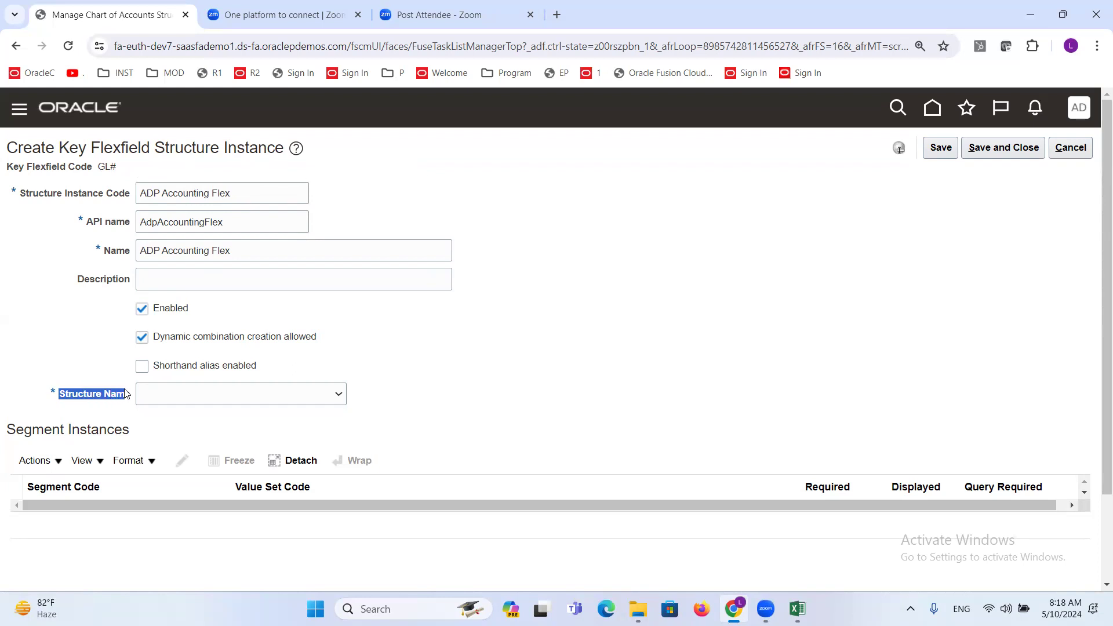
click(339, 395)
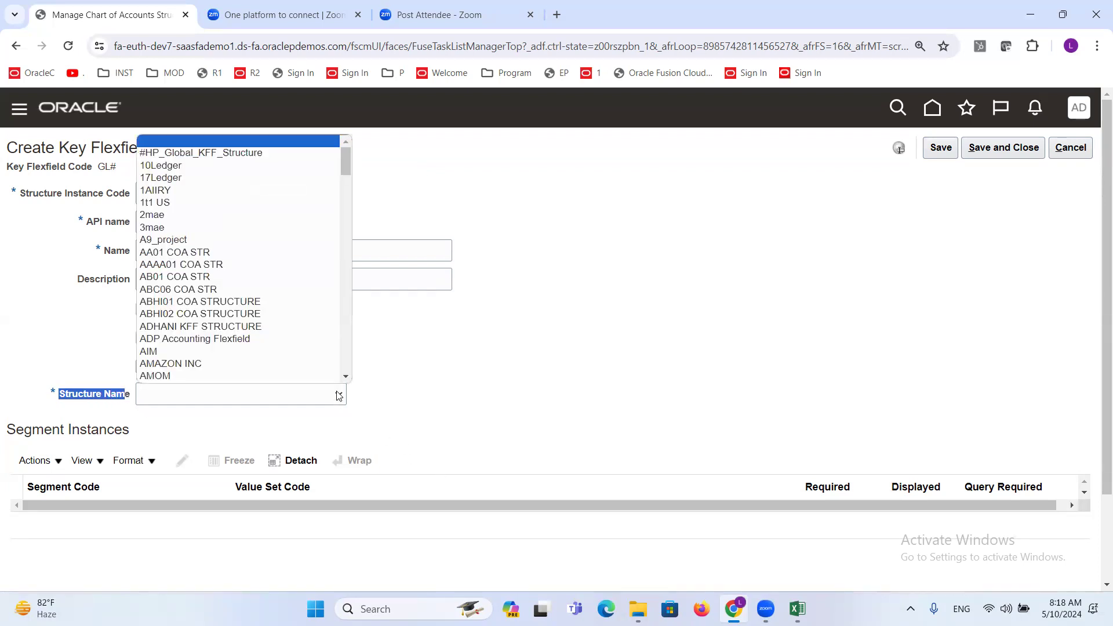
click(262, 344)
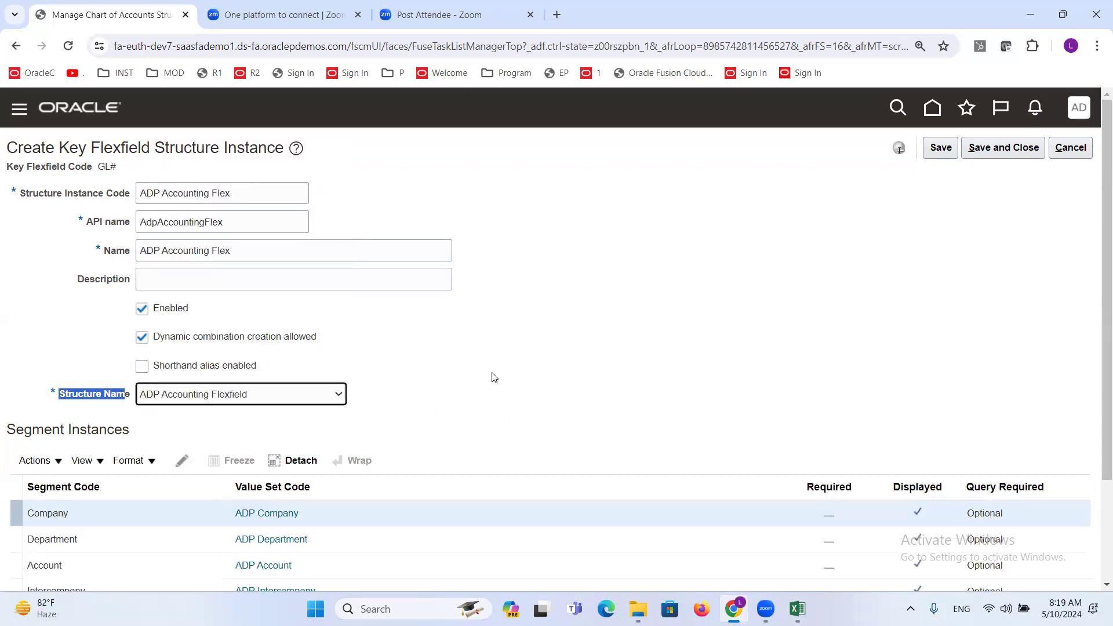
- Review the segment instances' Required settings and make the Company segment instance required
scroll(491, 377, down, 2)
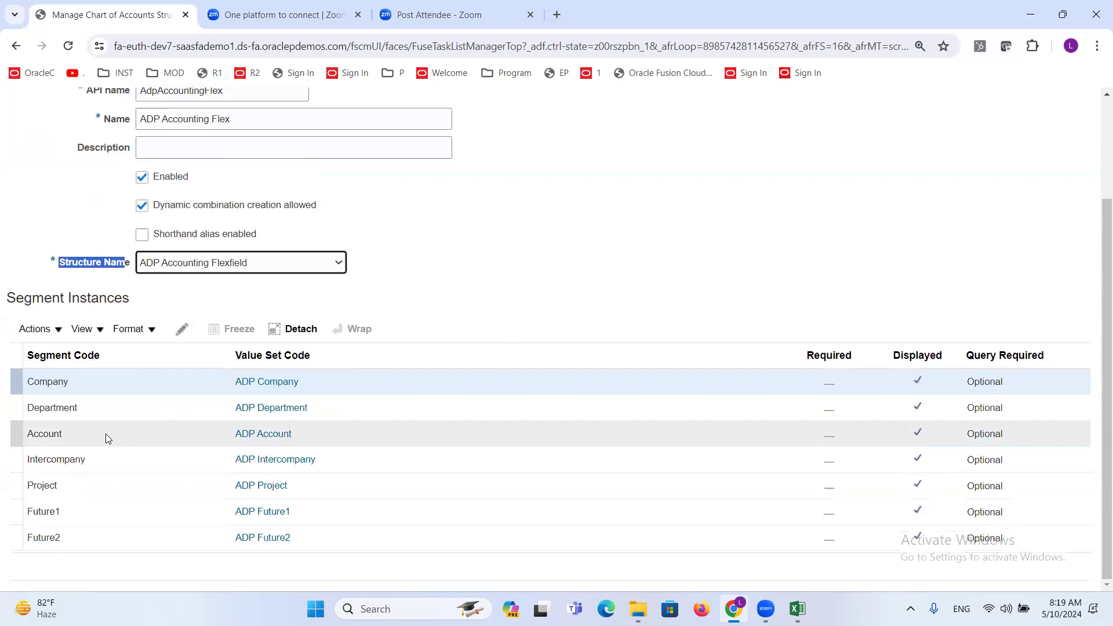
click(830, 356)
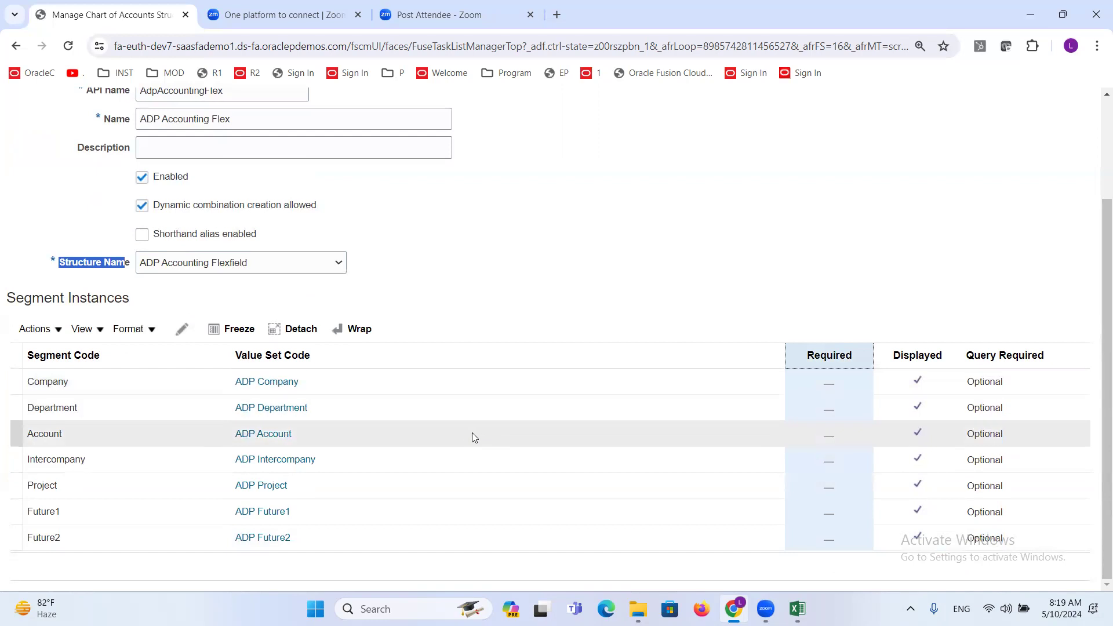
scroll(464, 435, up, 3)
scroll(897, 478, down, 2)
scroll(897, 478, down, 1)
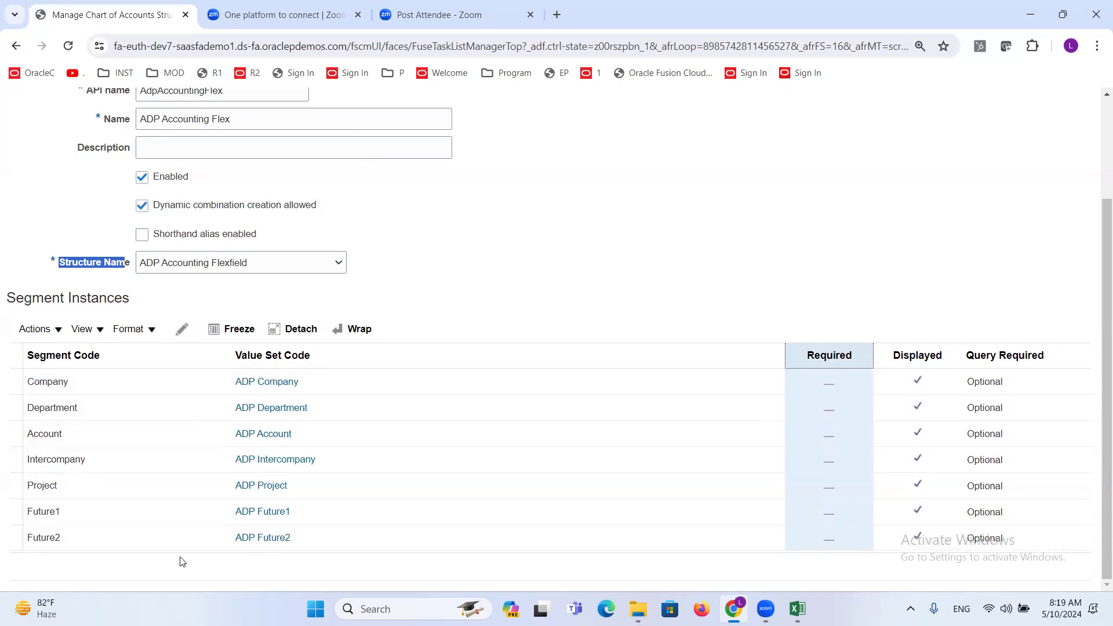
click(83, 383)
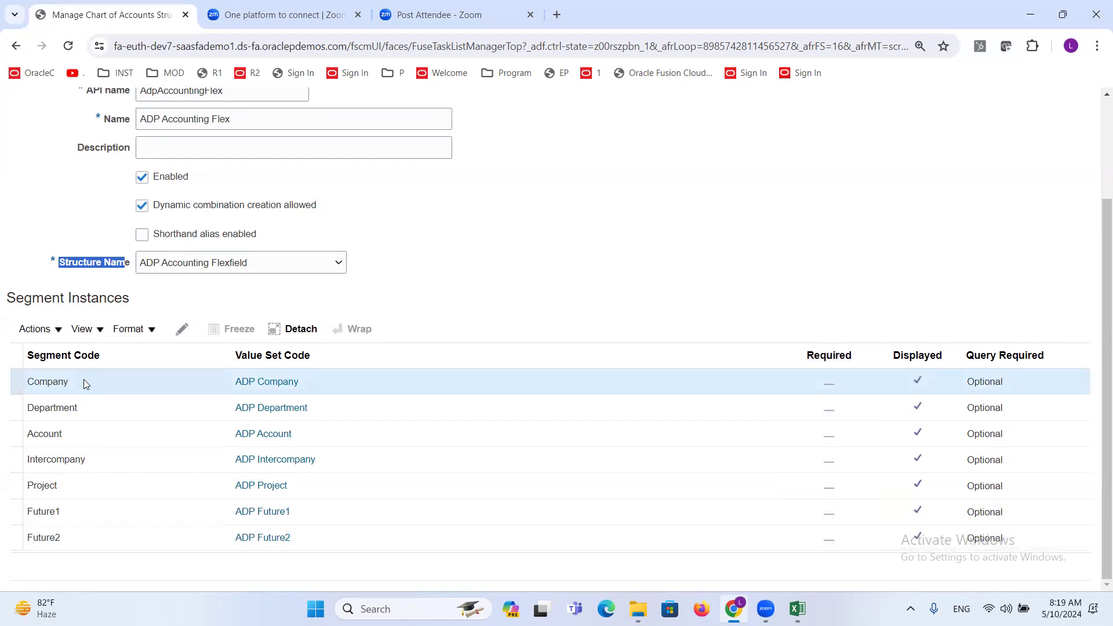
click(99, 384)
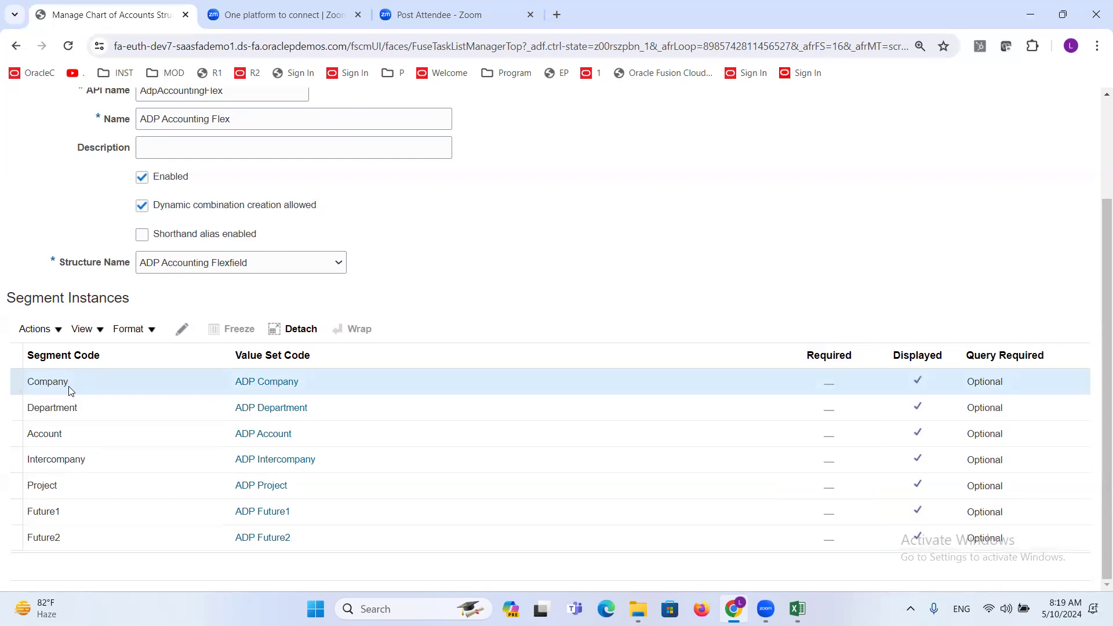
click(182, 330)
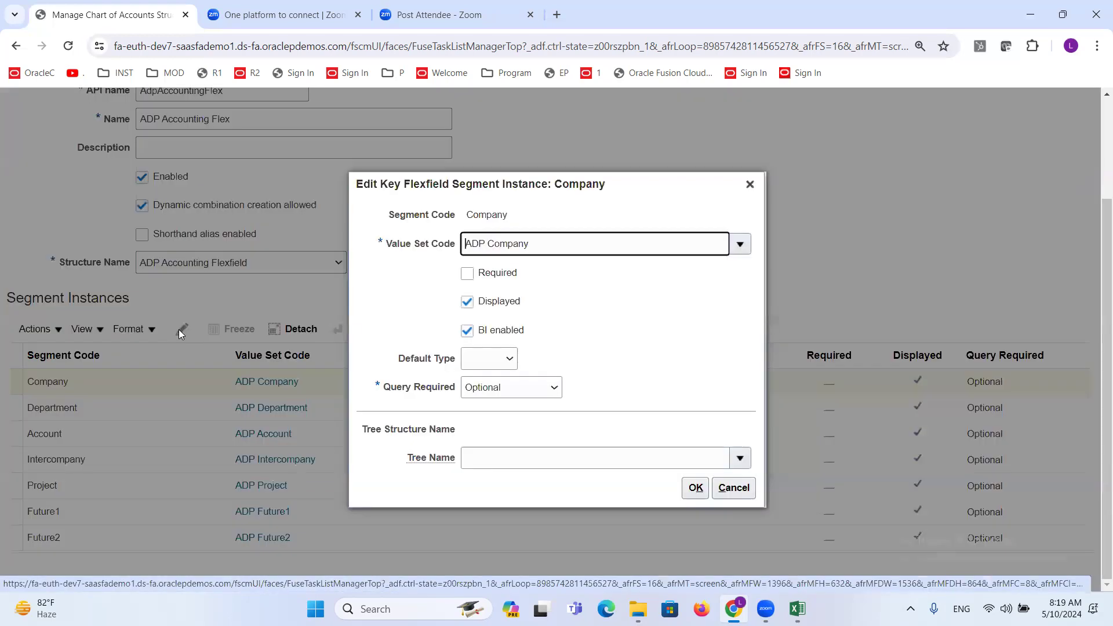
click(467, 273)
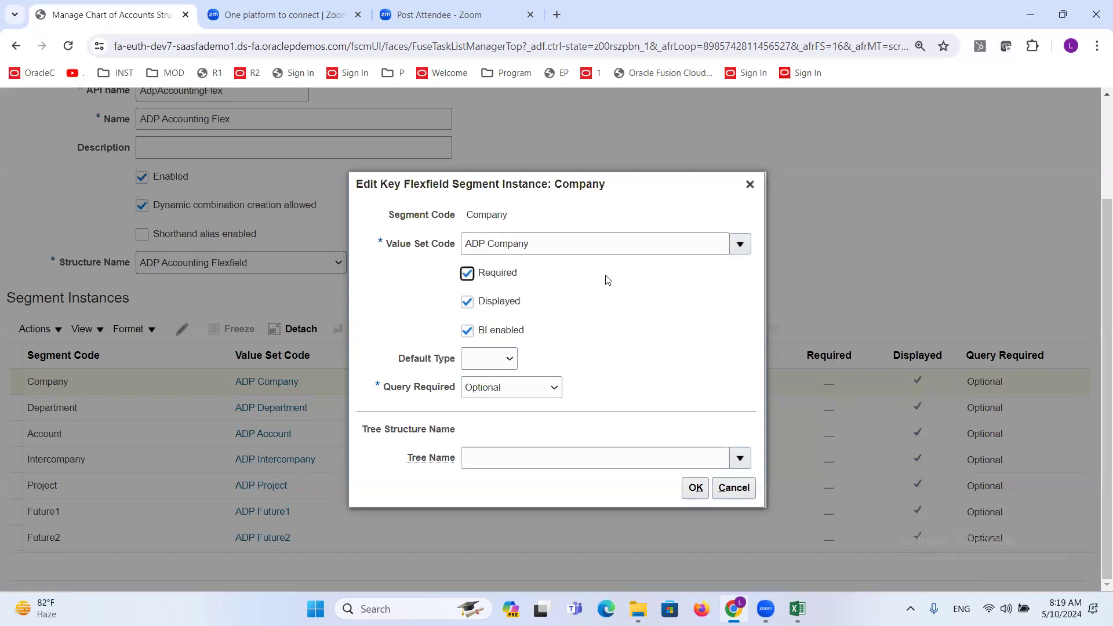
click(696, 488)
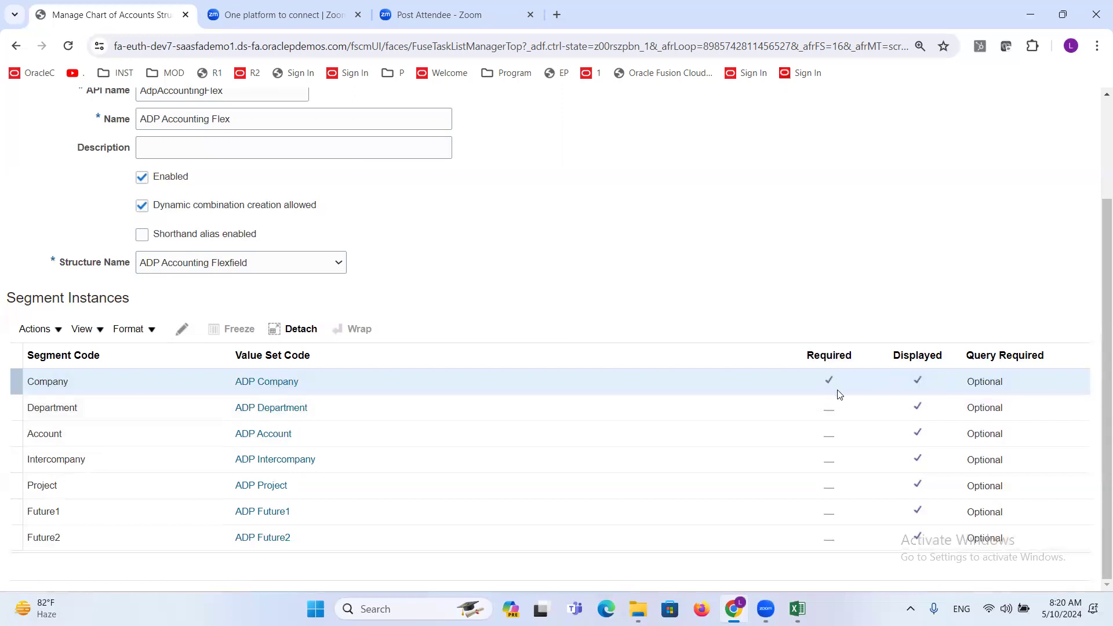
- Edit the Department segment instance to make it required and confirm the change
click(110, 414)
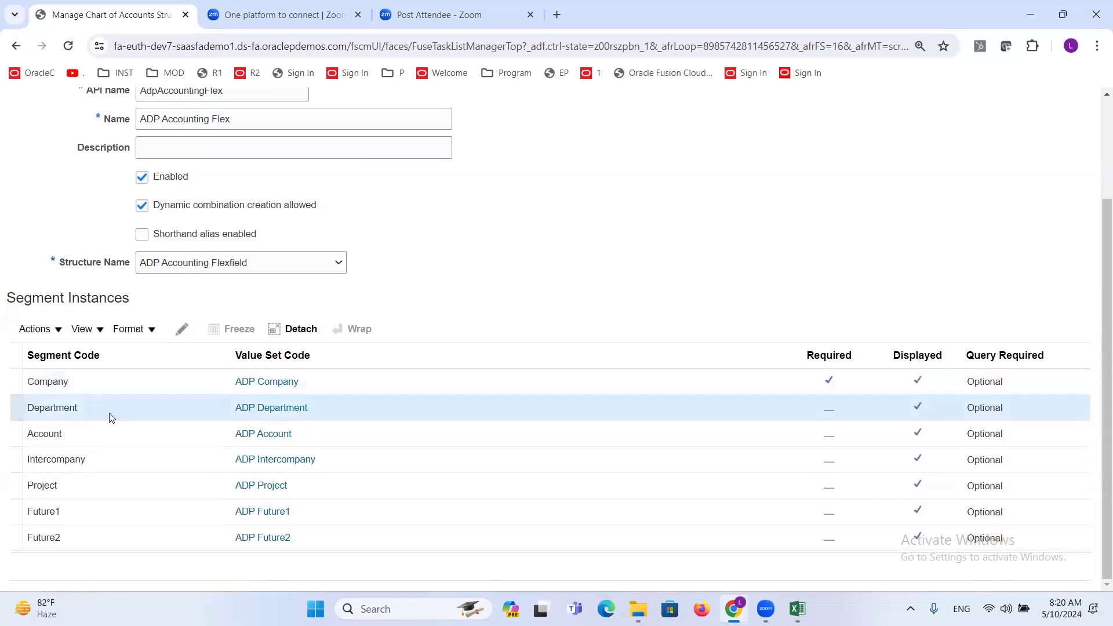
click(182, 336)
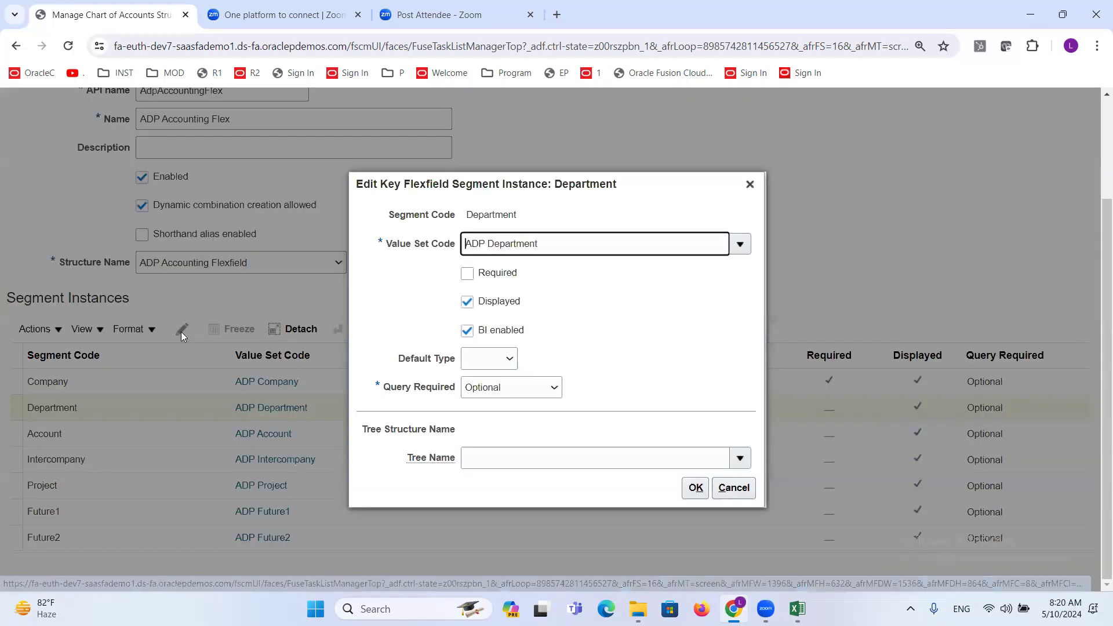
click(467, 274)
click(694, 489)
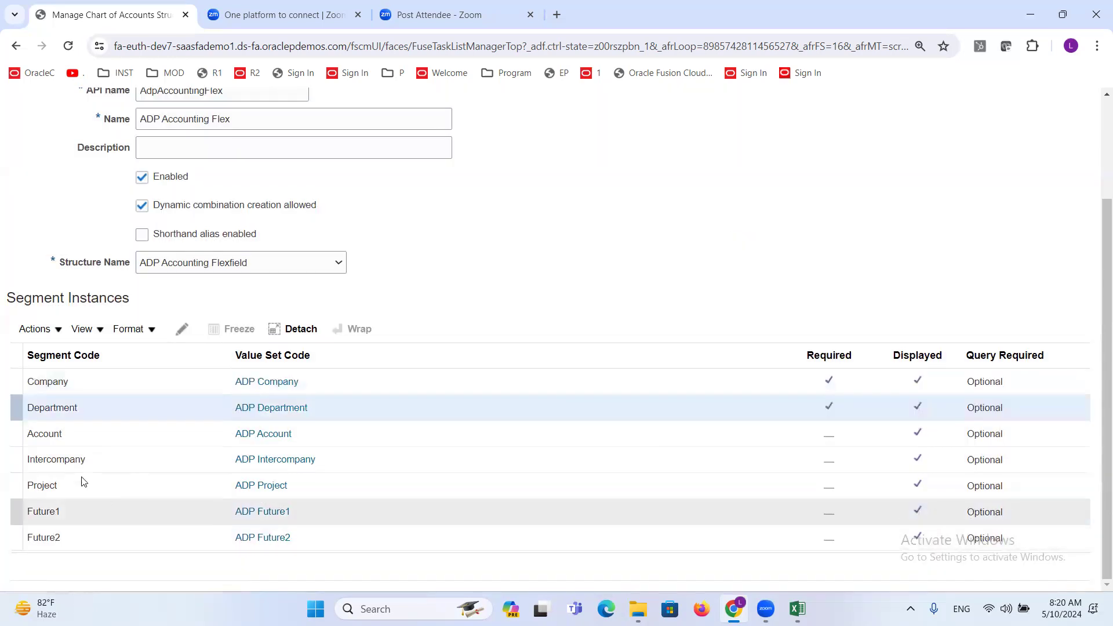
- Edit the Account segment instance to make it required and confirm the change
click(65, 436)
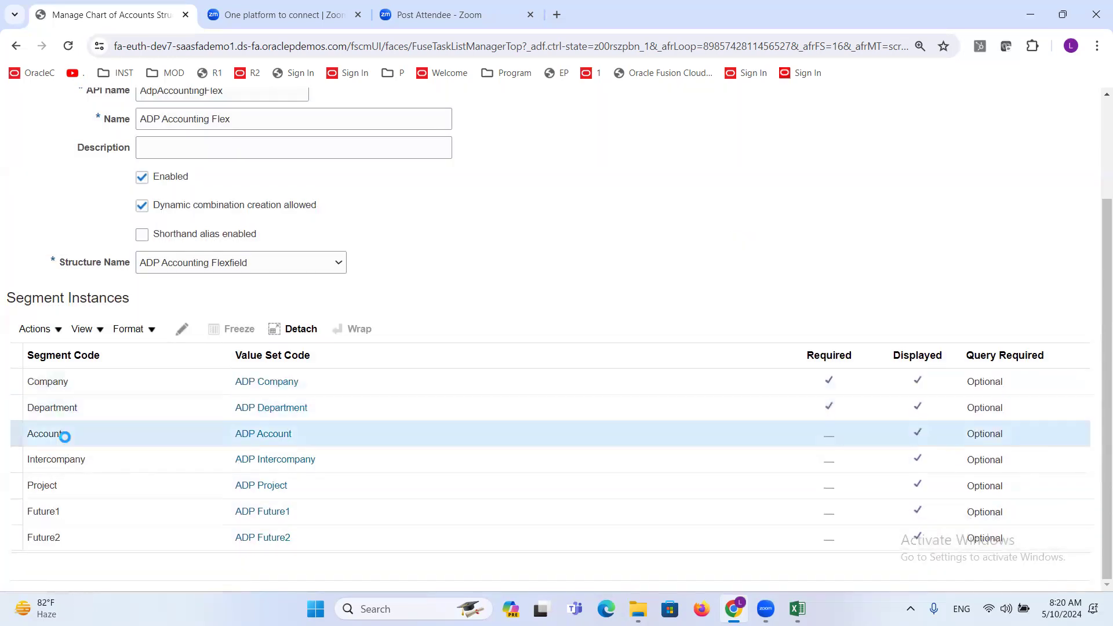
click(181, 329)
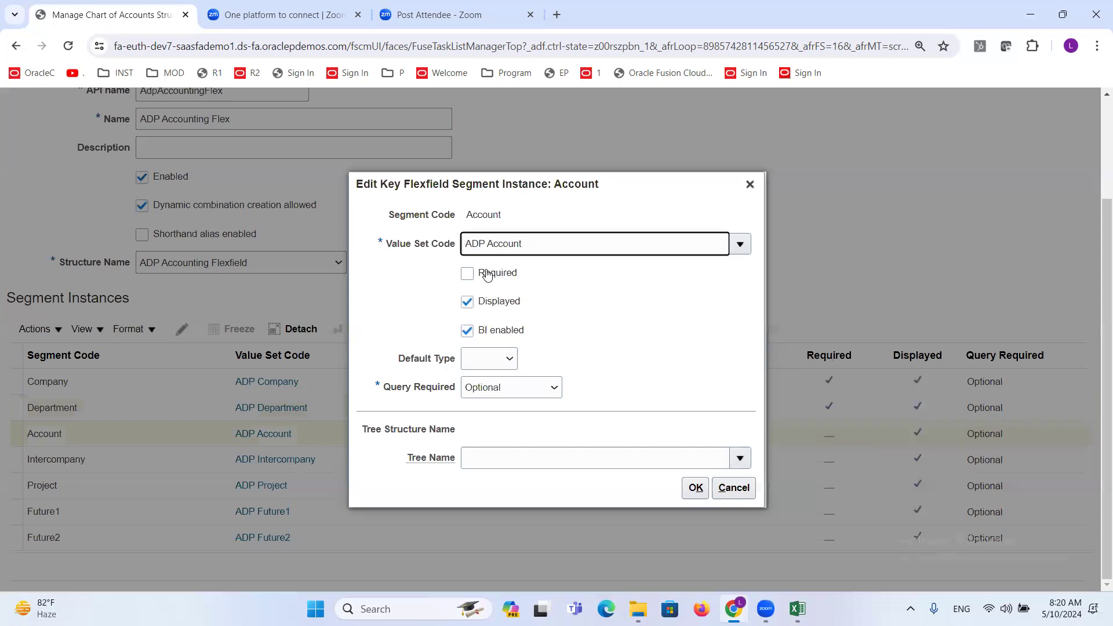
click(466, 273)
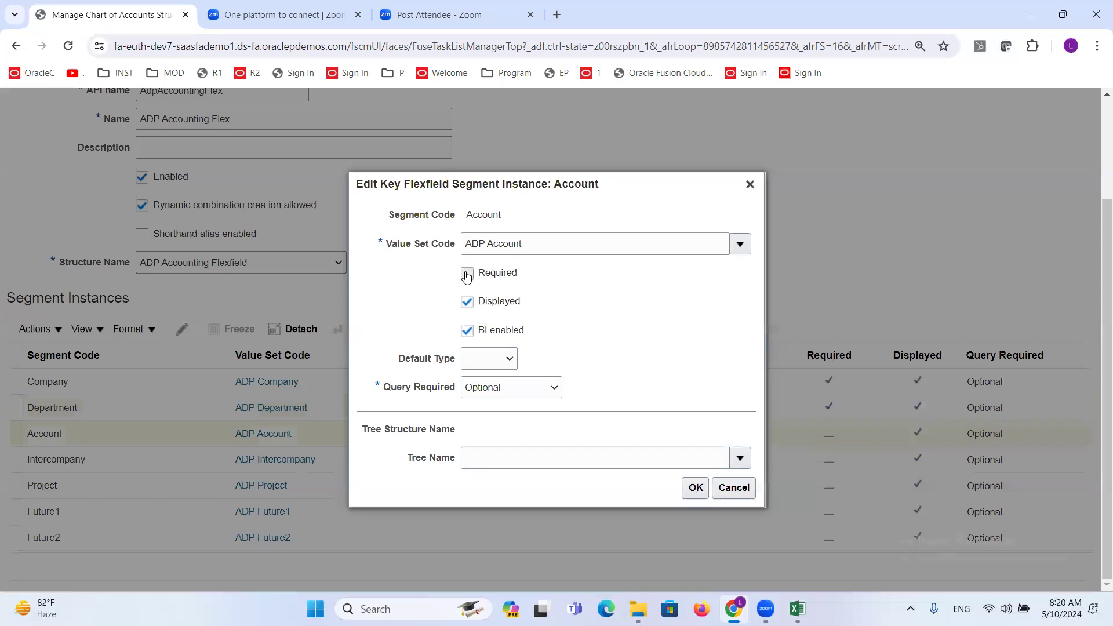
click(695, 487)
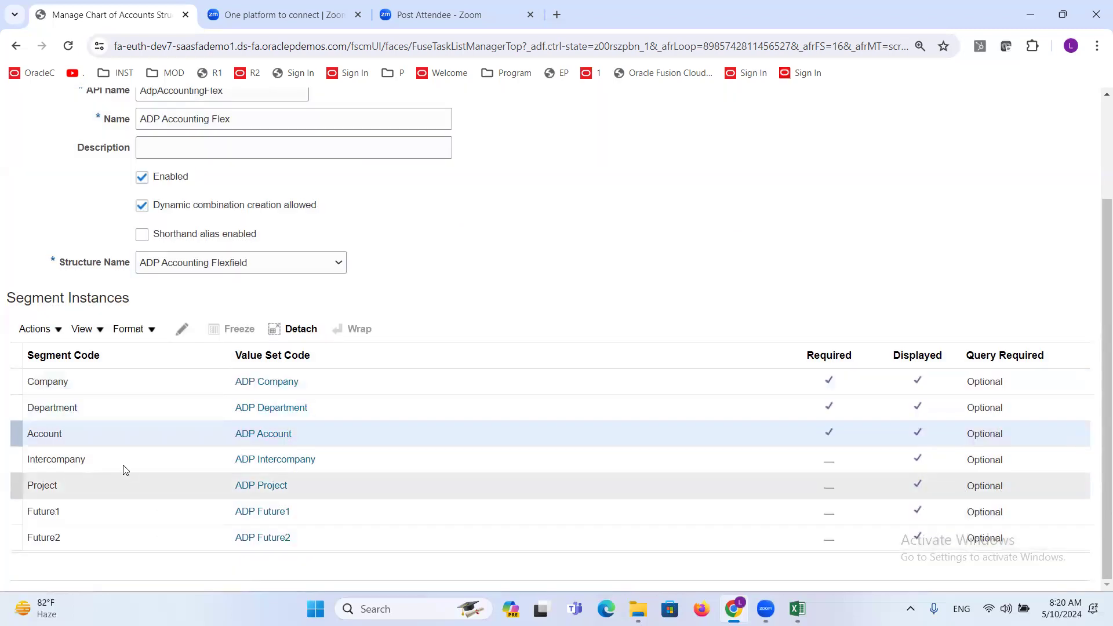
- Edit the Intercompany segment instance to make it required and confirm the change
click(116, 458)
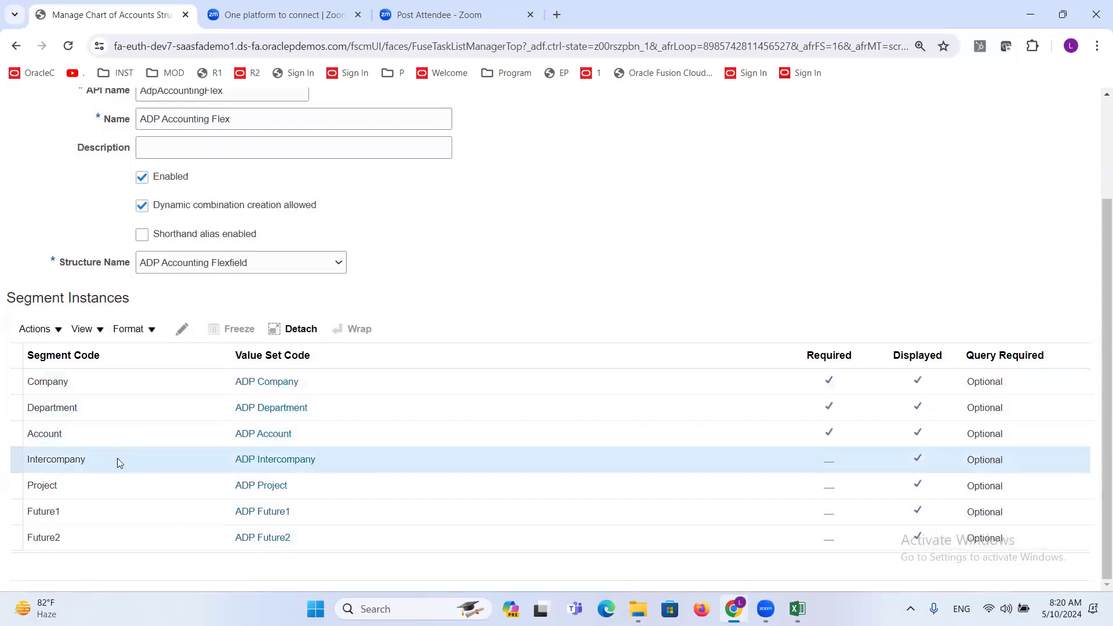
click(182, 330)
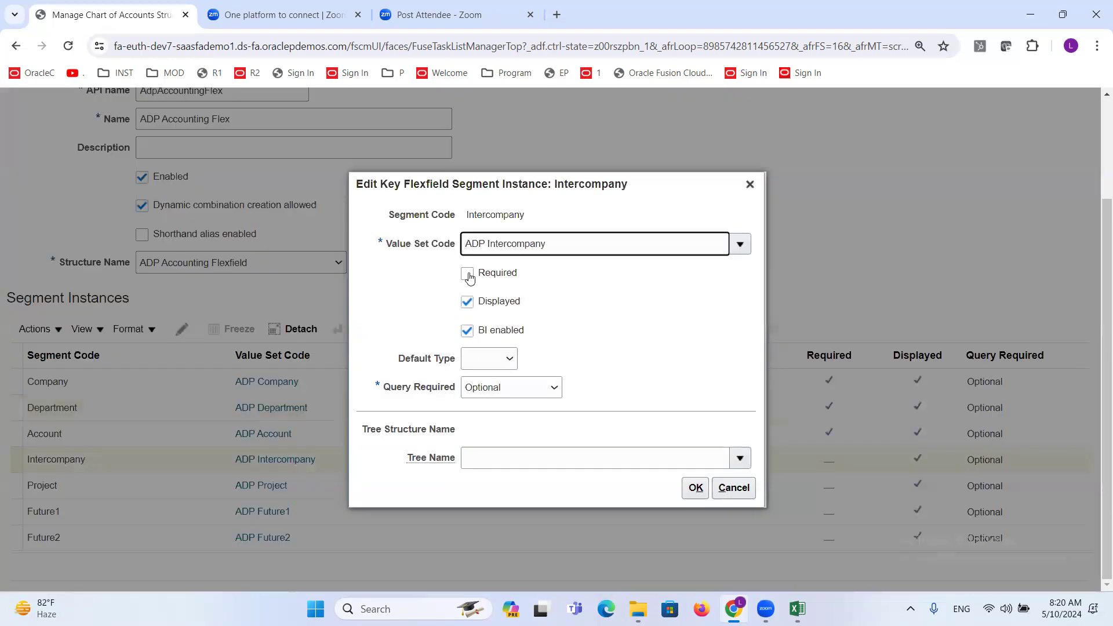
click(468, 274)
click(695, 488)
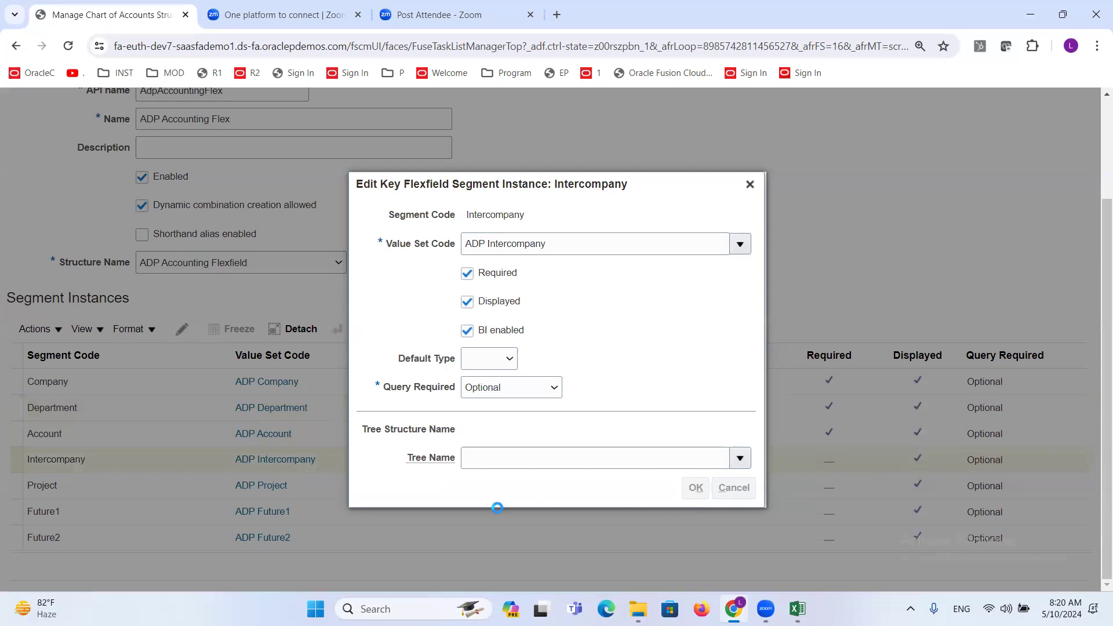
- Edit the Project segment instance to make it required and confirm the change
click(138, 482)
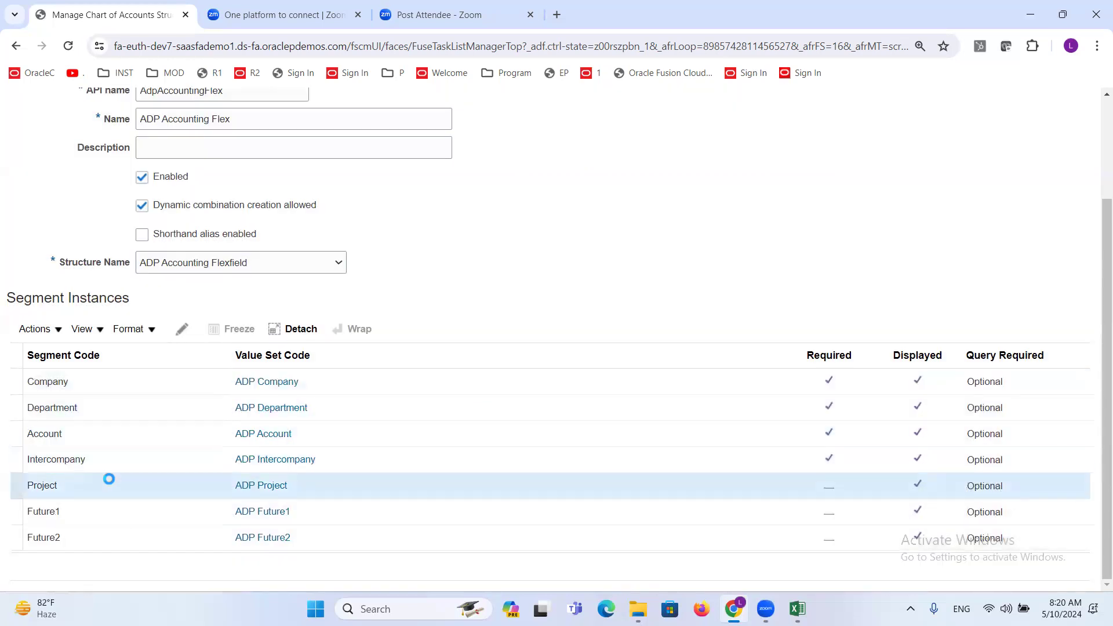
click(189, 330)
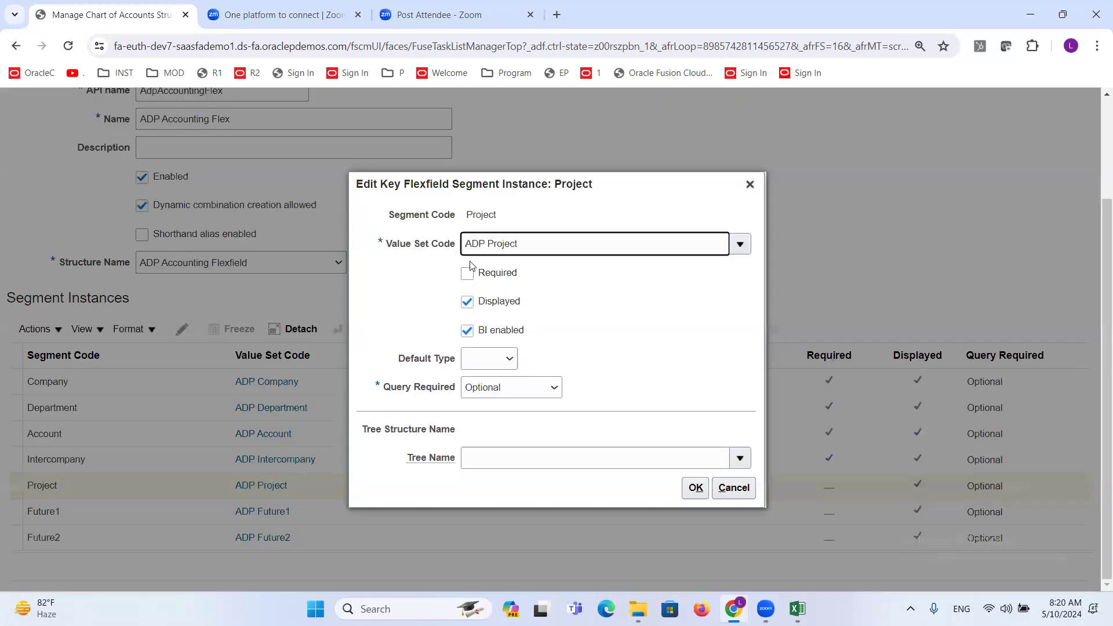
click(467, 274)
click(695, 489)
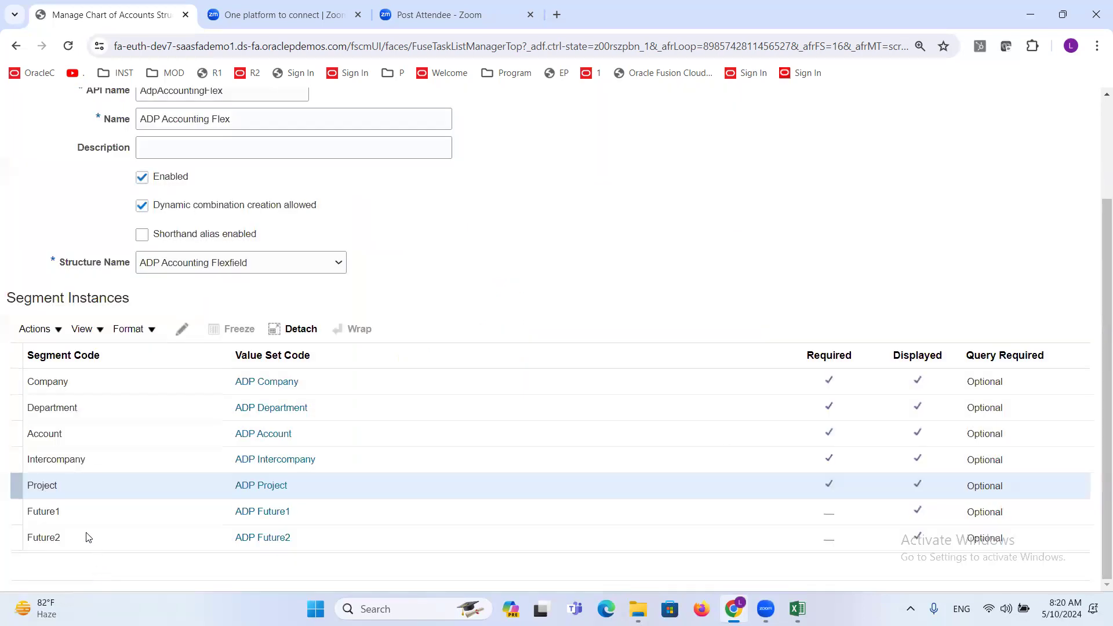
- Edit the Future1 segment instance to make it required and confirm the change
click(75, 514)
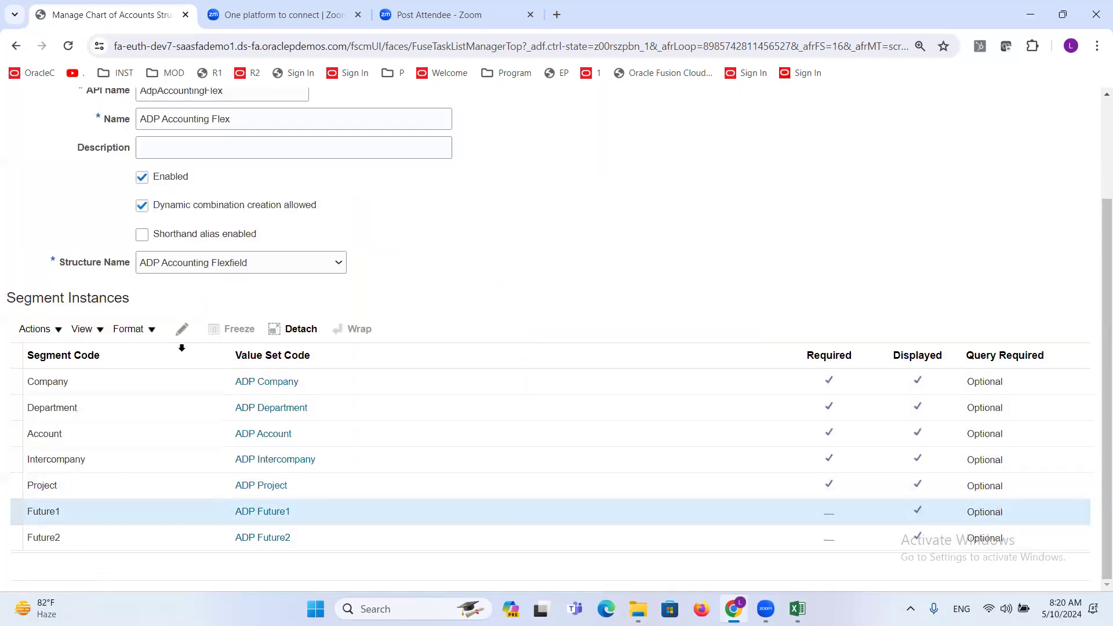
click(182, 329)
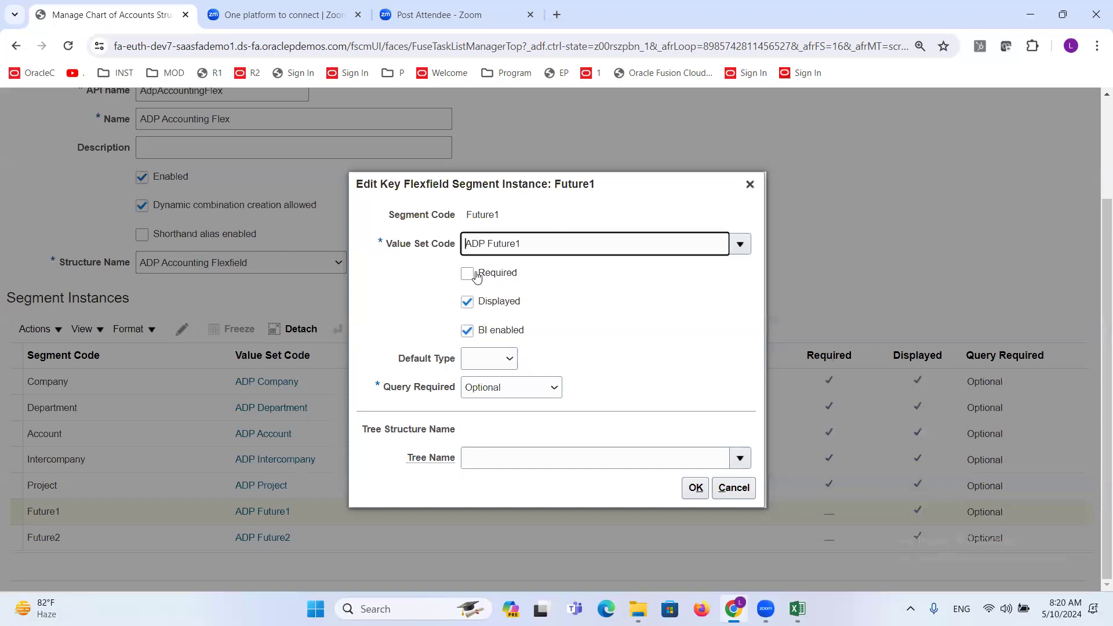
click(467, 274)
click(695, 488)
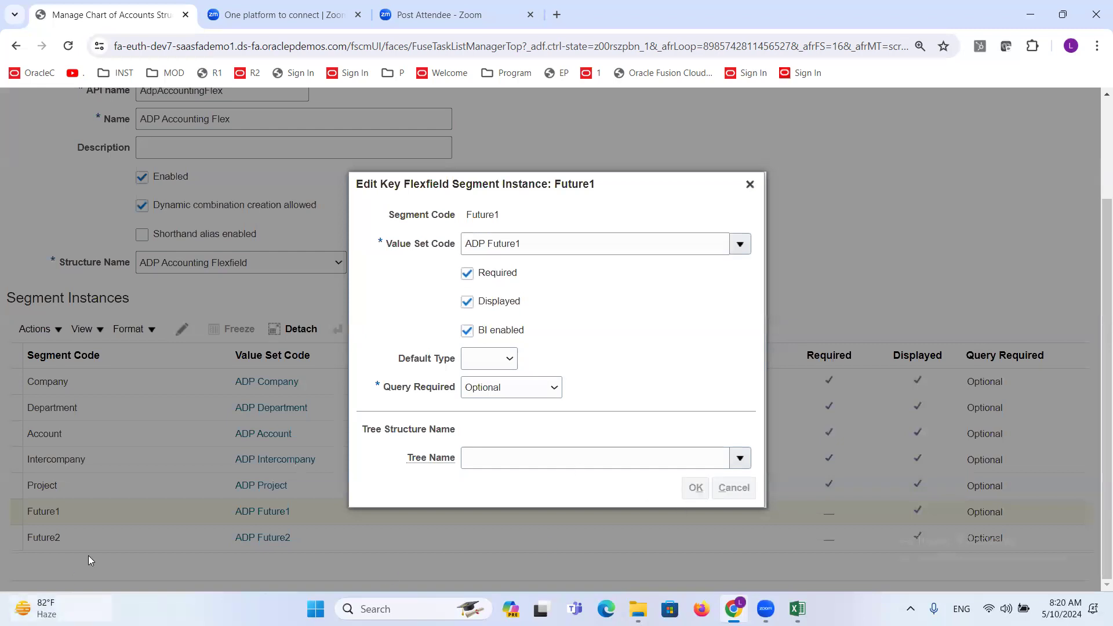
- Edit the Future2 segment instance to make it required and confirm the change
click(77, 545)
click(182, 329)
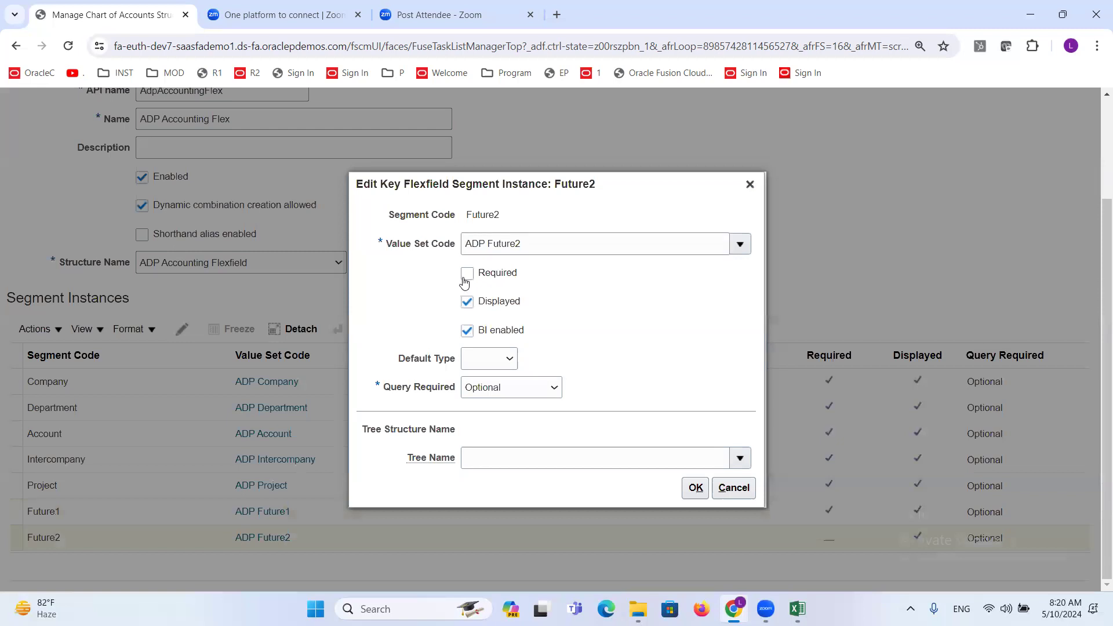
click(468, 277)
click(695, 487)
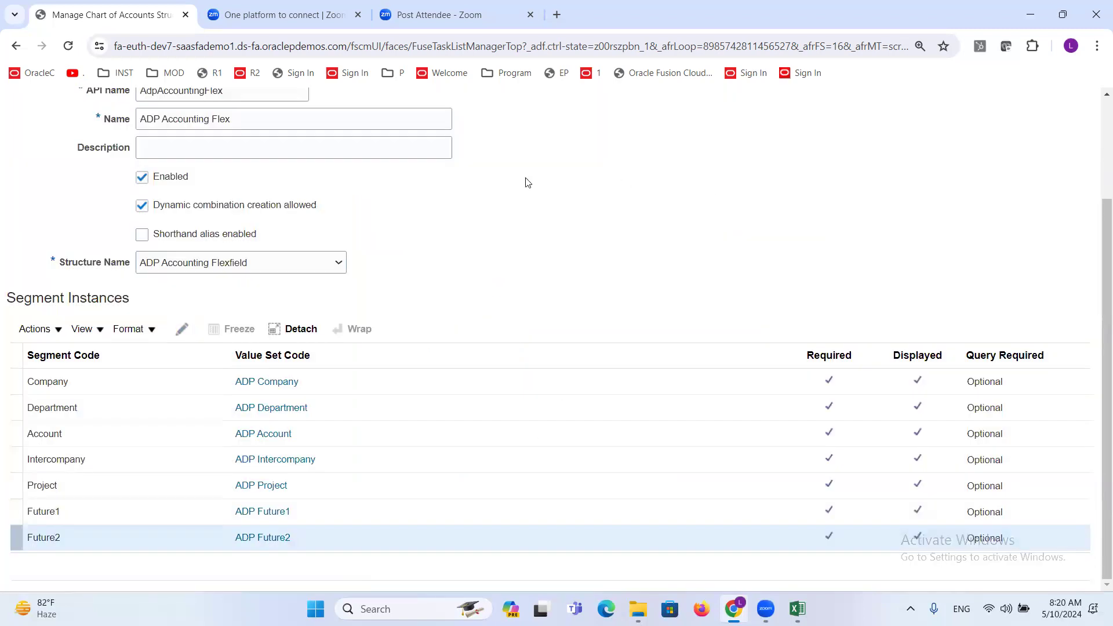
scroll(417, 281, up, 3)
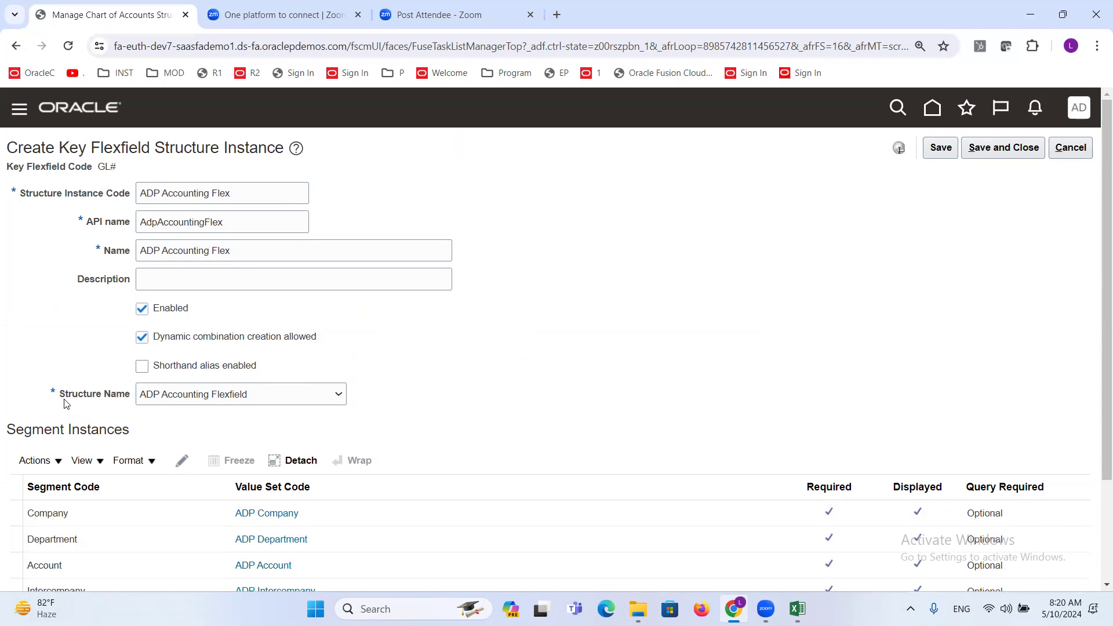
- Review the segment instances and the Excel discussion sheet, save and close the ADP Accounting Flex structure instance, and return to Manage Chart of Accounts Structures
scroll(654, 345, down, 3)
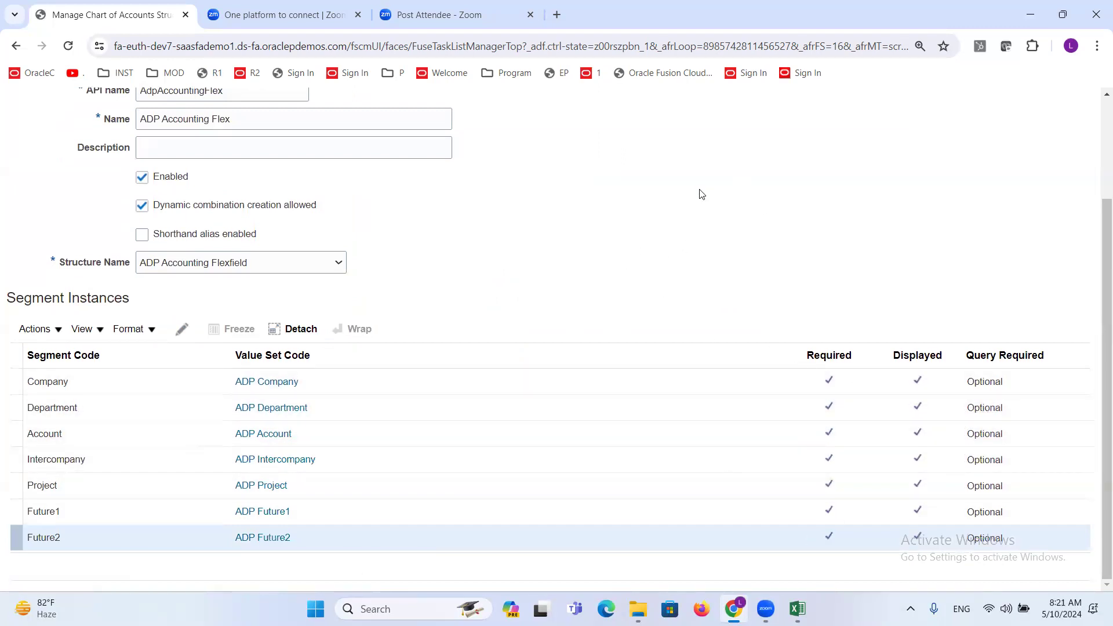
scroll(675, 205, up, 3)
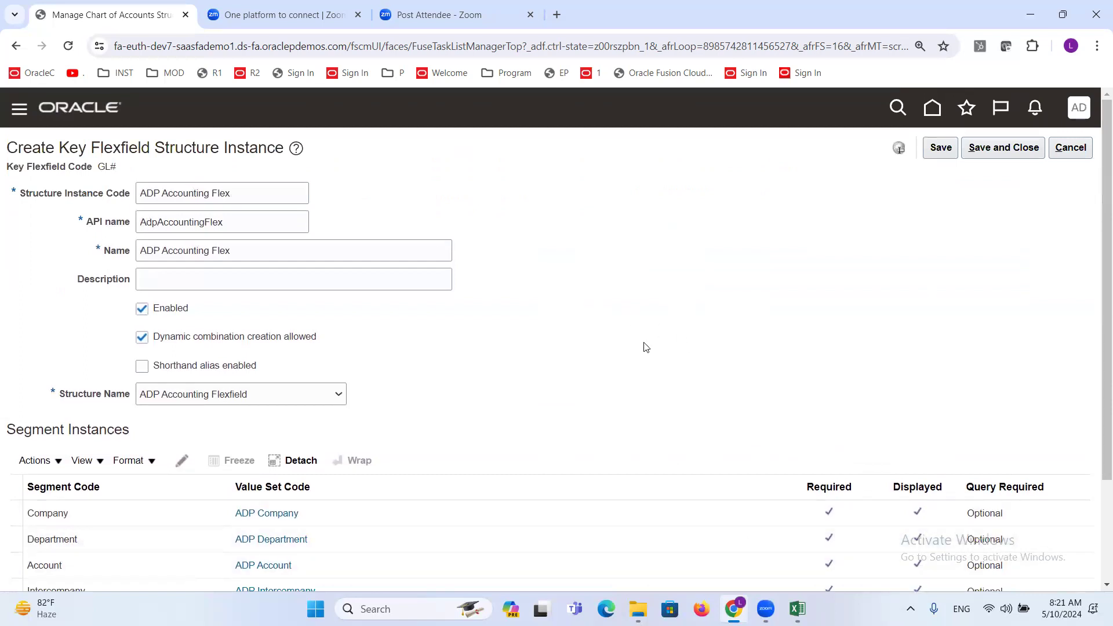
mouse_move(798, 609)
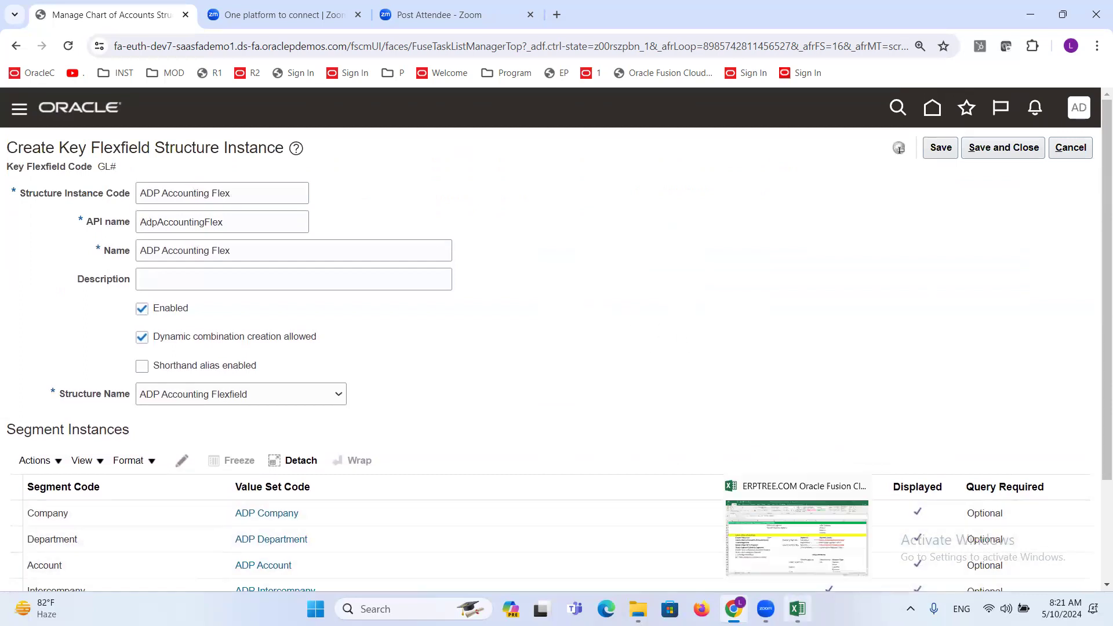
click(780, 560)
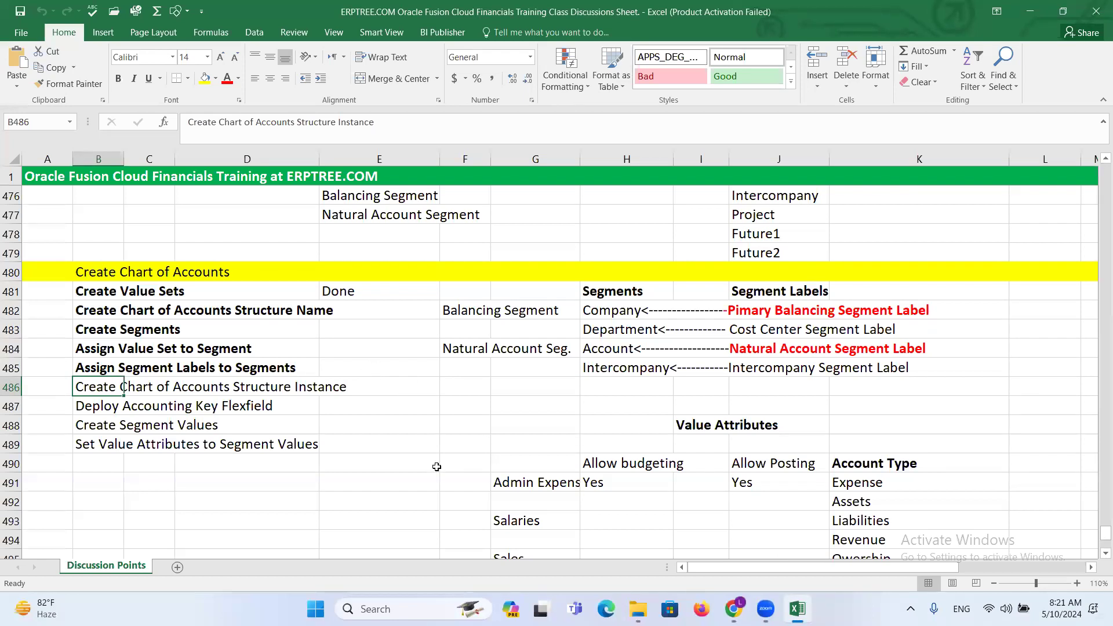
key(alt+Tab)
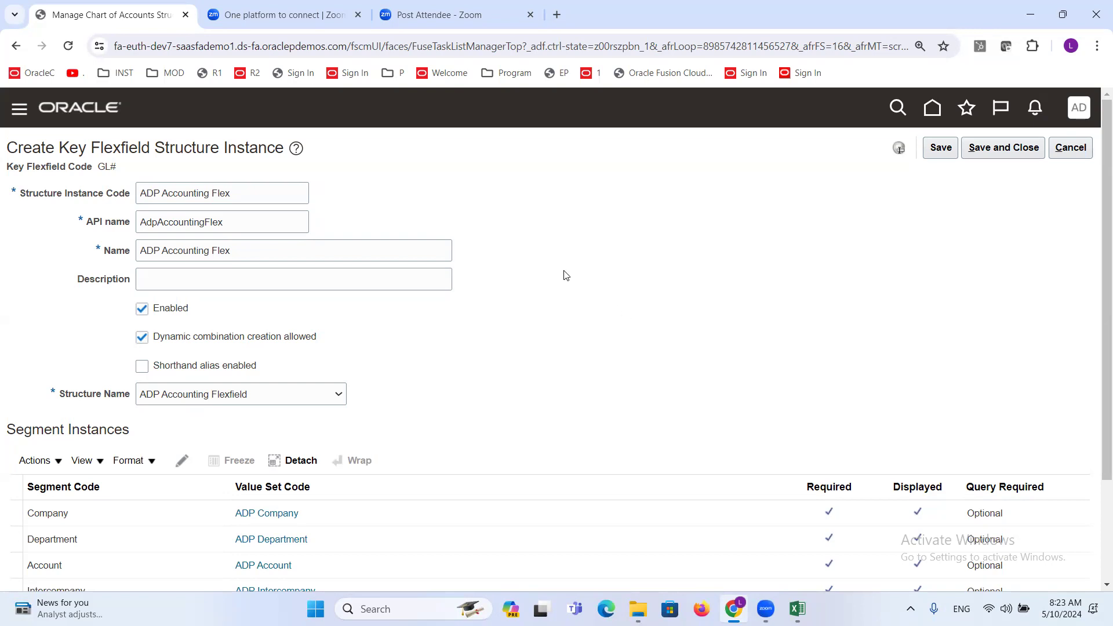
click(1016, 149)
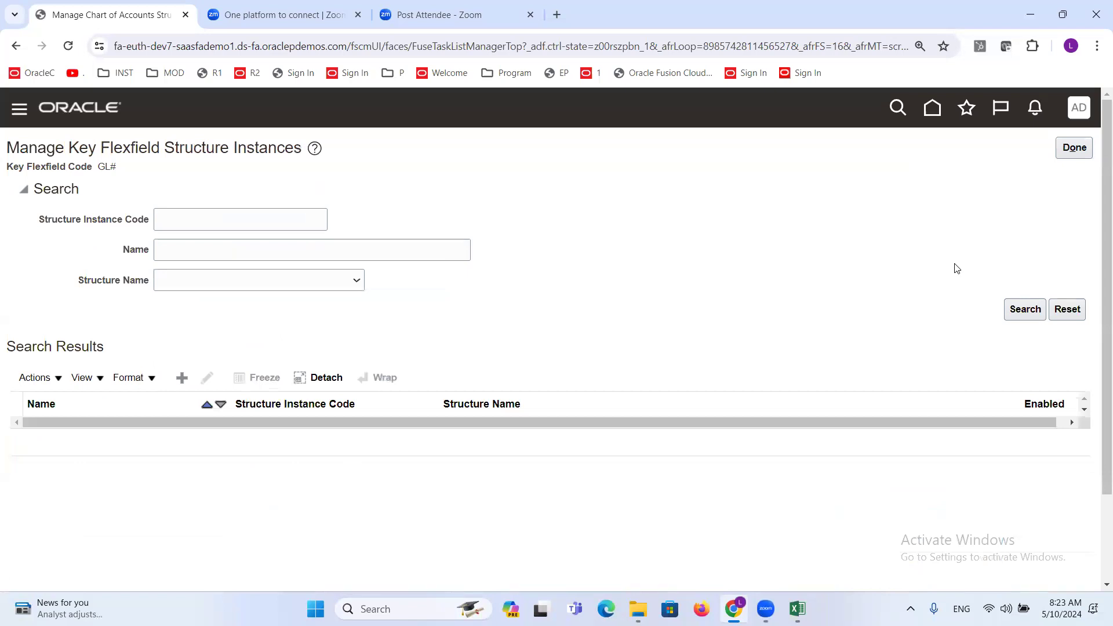
click(1074, 149)
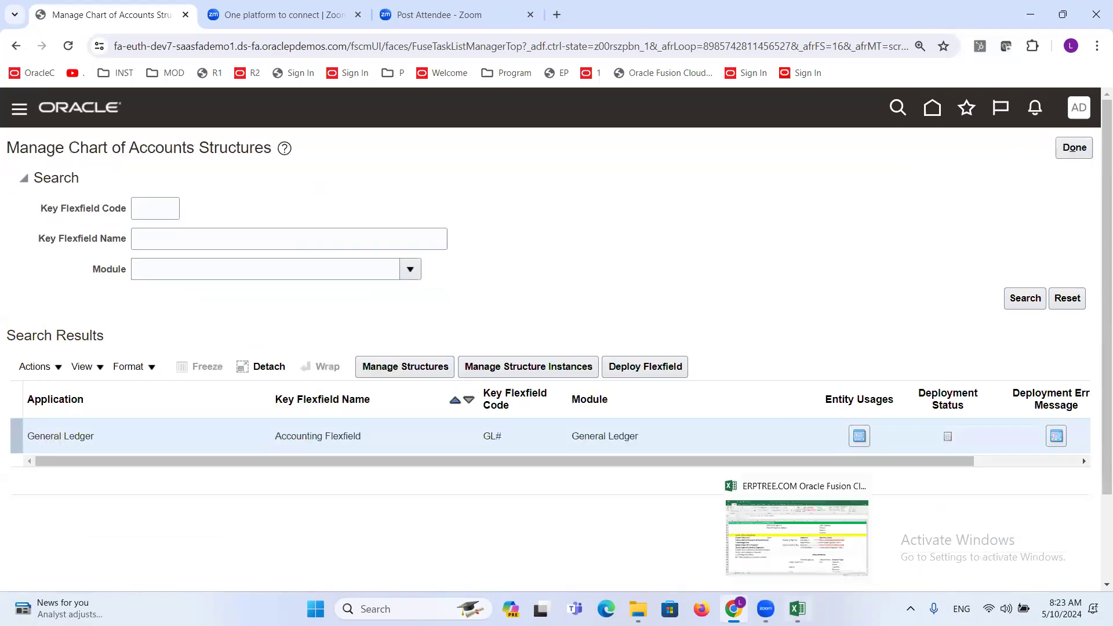
- Switch to the Excel discussion sheet, make the Create Chart of Accounts Structure Instance line bold, and select the Deploy Accounting Key Flexfield line
click(798, 609)
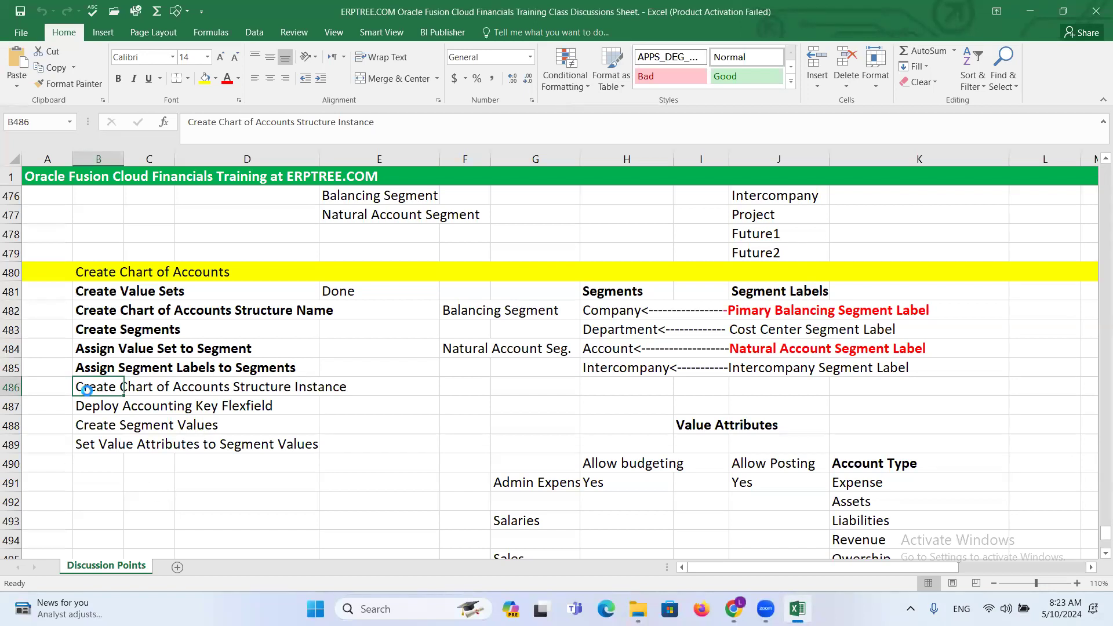
key(ctrl+b)
click(101, 404)
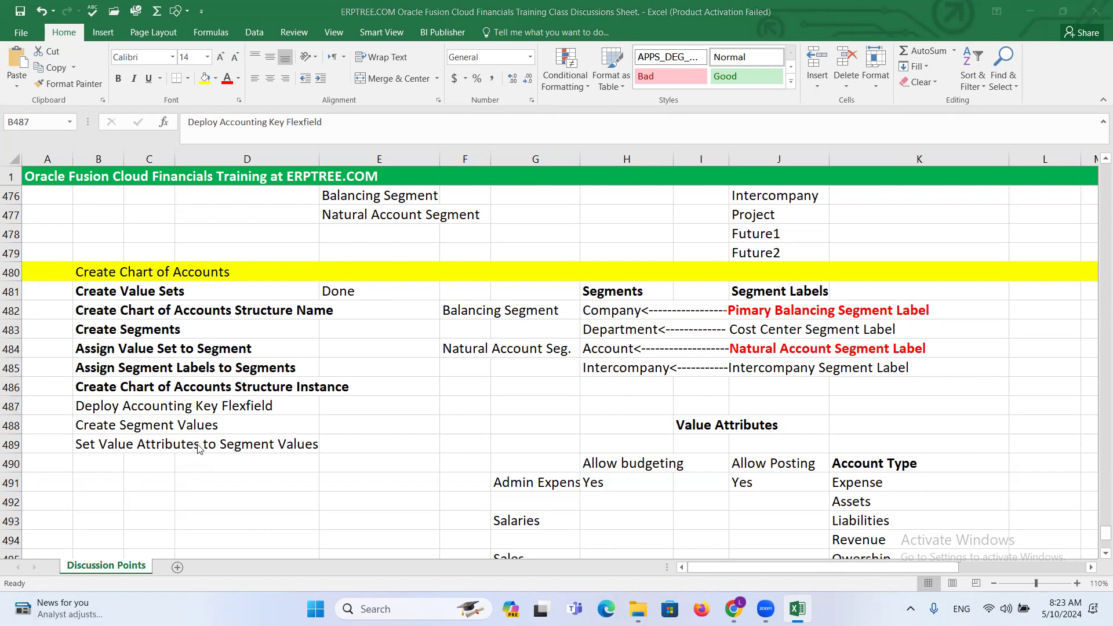
- Examine the Accounting Flexfield entry in the browser and compare it with the Deploy Accounting Key Flexfield line in the Excel sheet
key(alt+Tab)
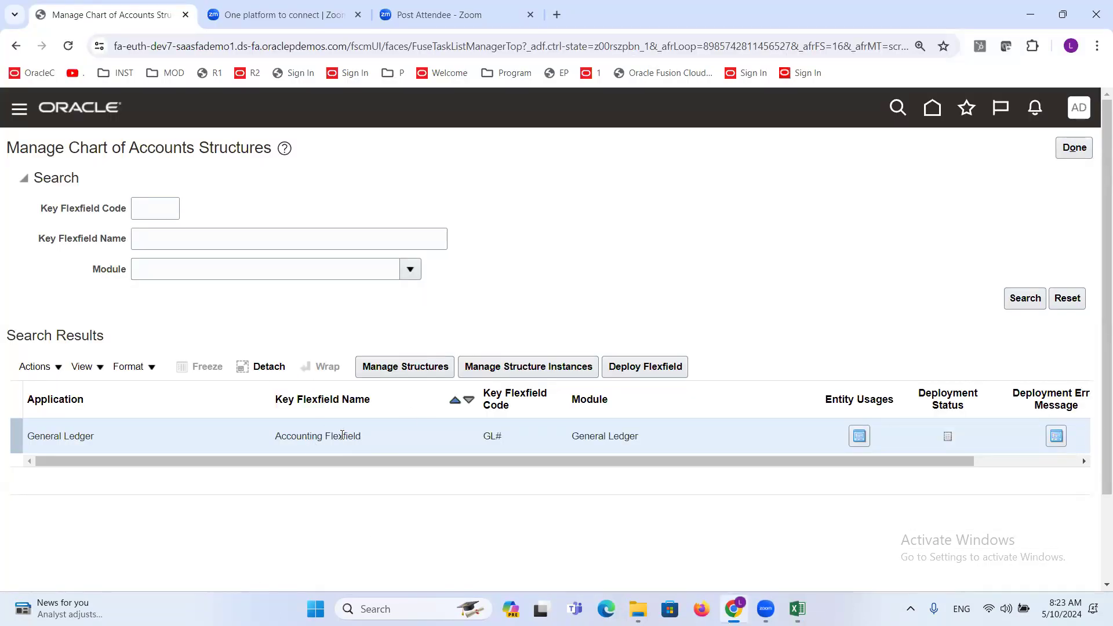
triple_click(322, 436)
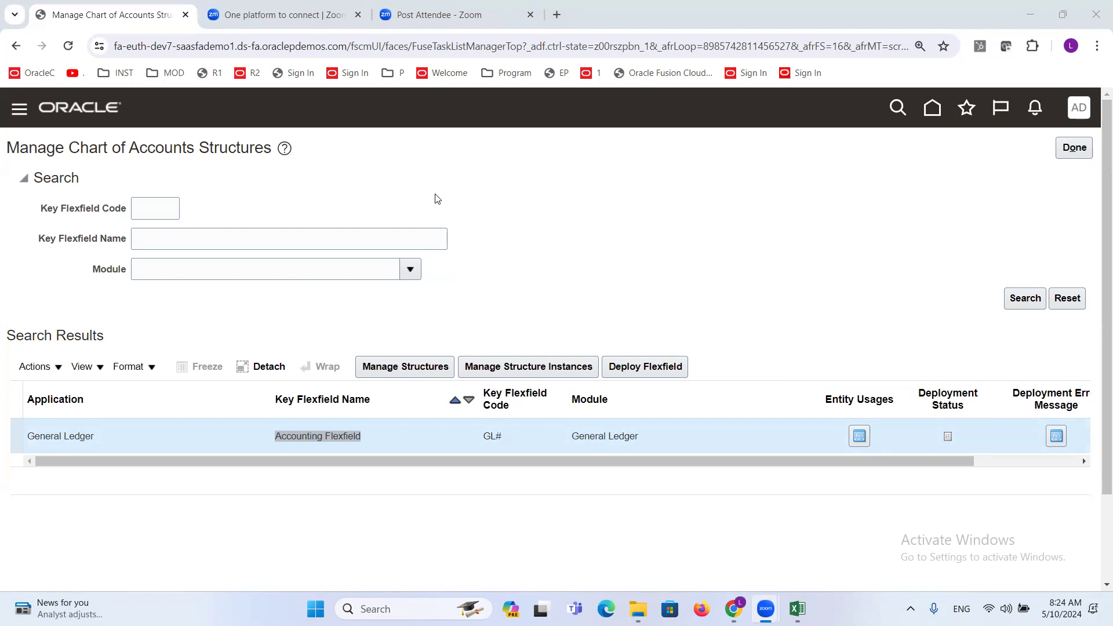
click(599, 189)
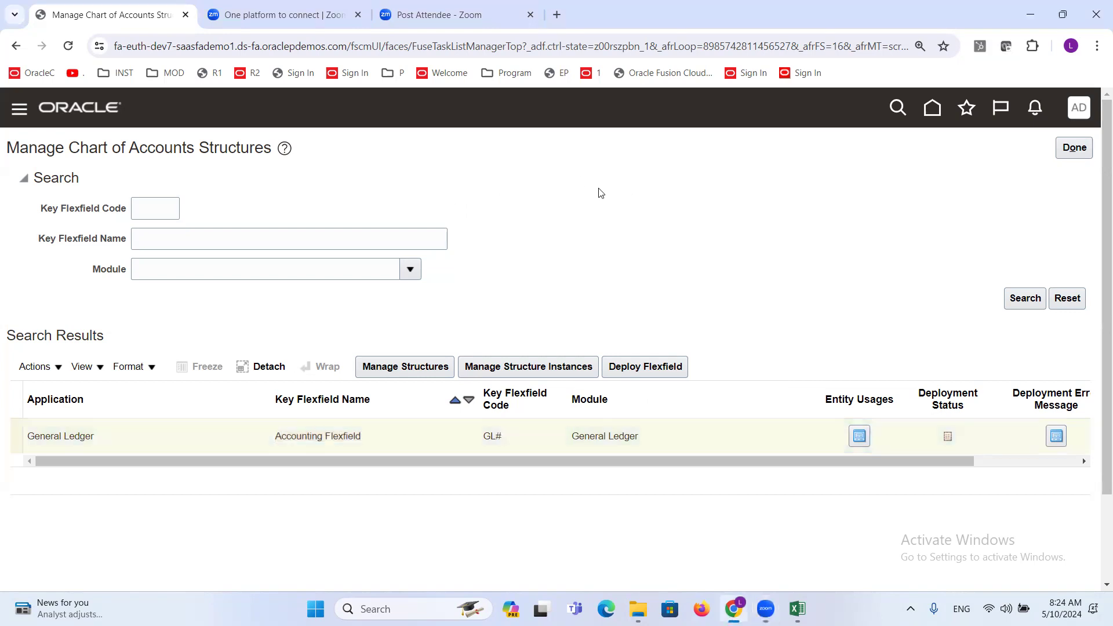
triple_click(321, 434)
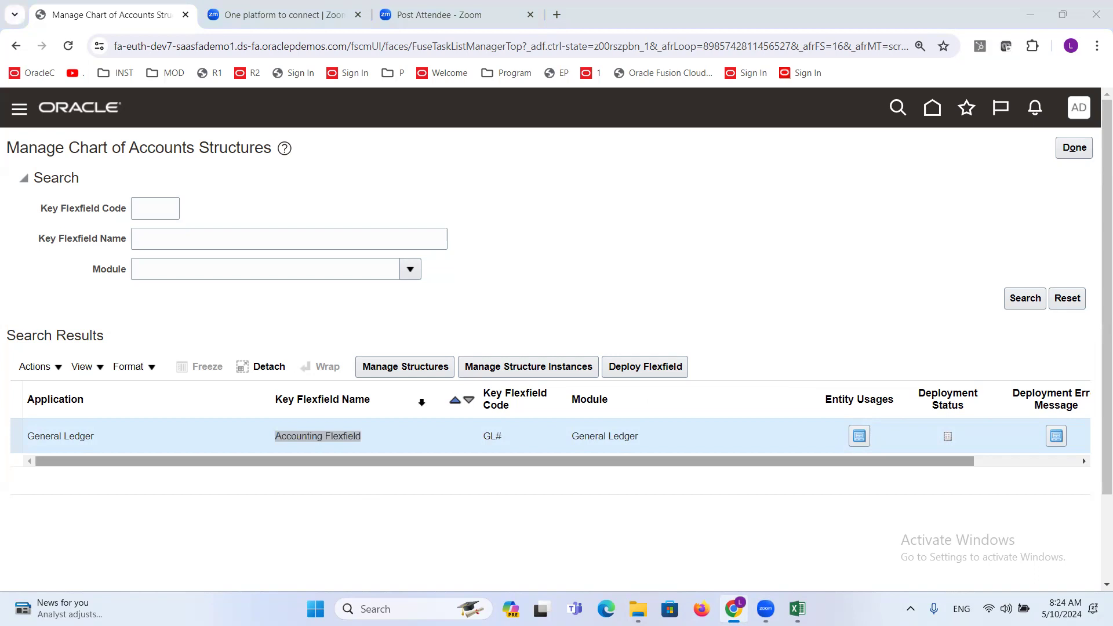
key(alt+Tab)
key(alt+Tab)
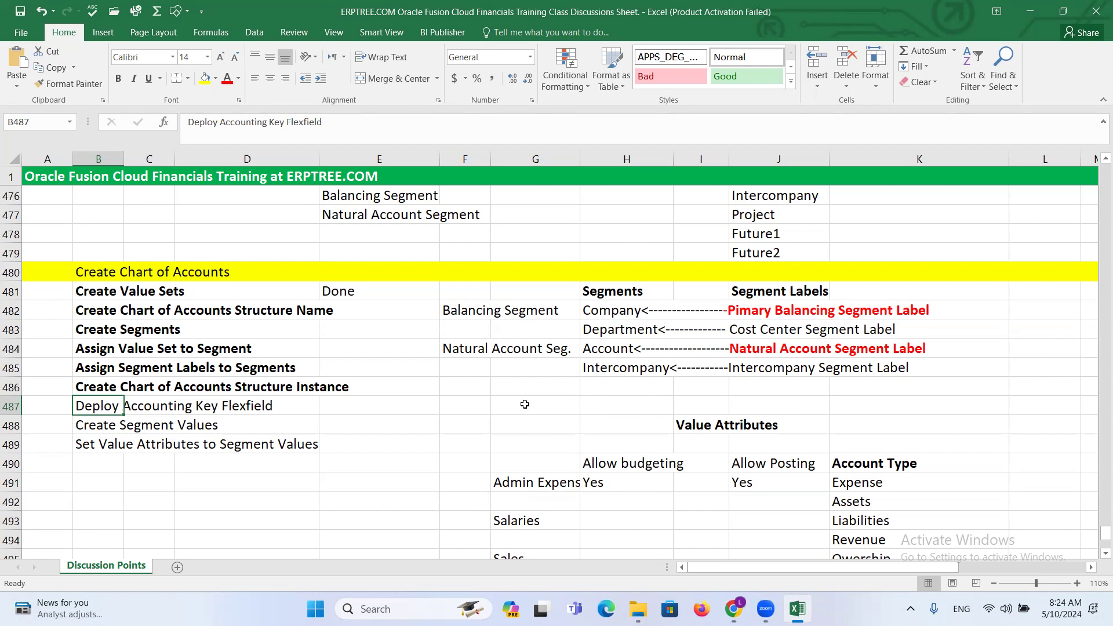
mouse_move(733, 609)
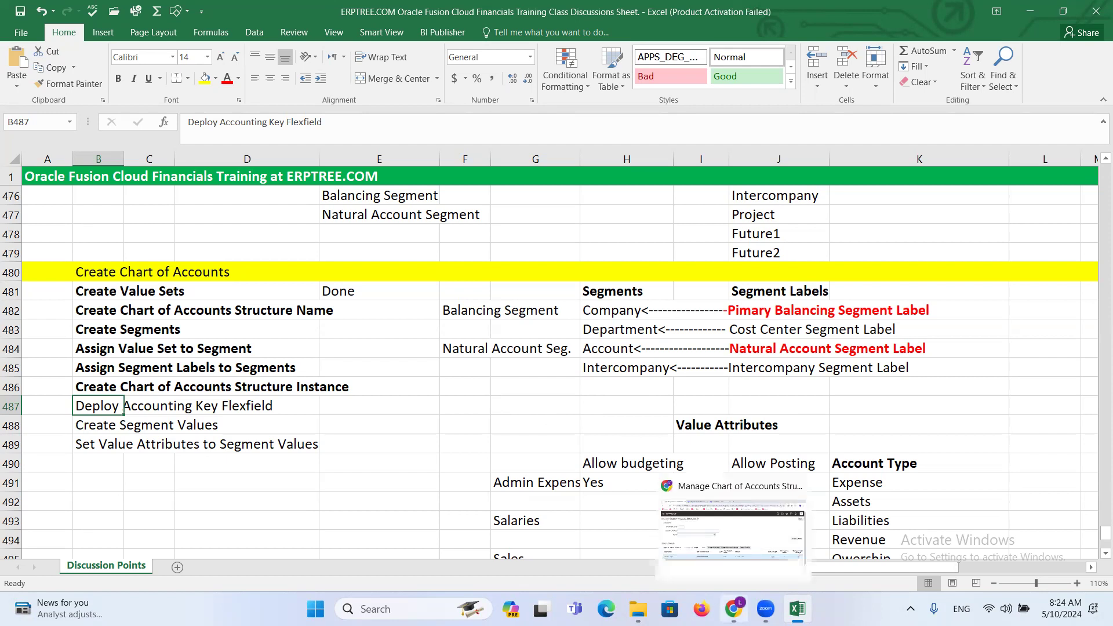
click(705, 576)
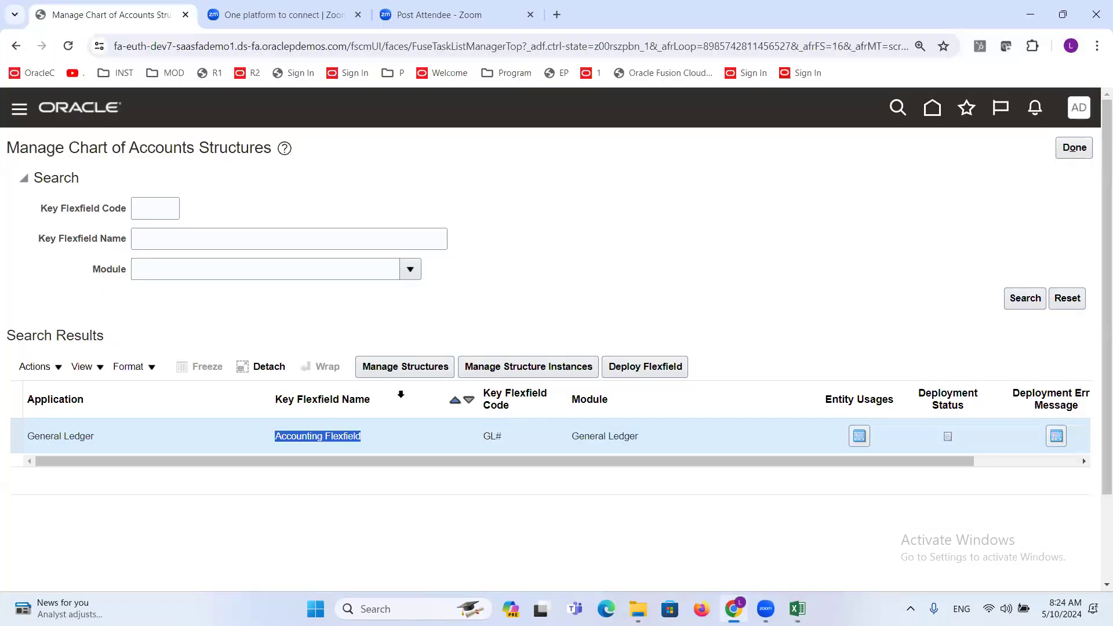
- Search the Accounting Flexfield's structures for code adp and open the ADP Accounting Flexfield structure for editing
click(398, 369)
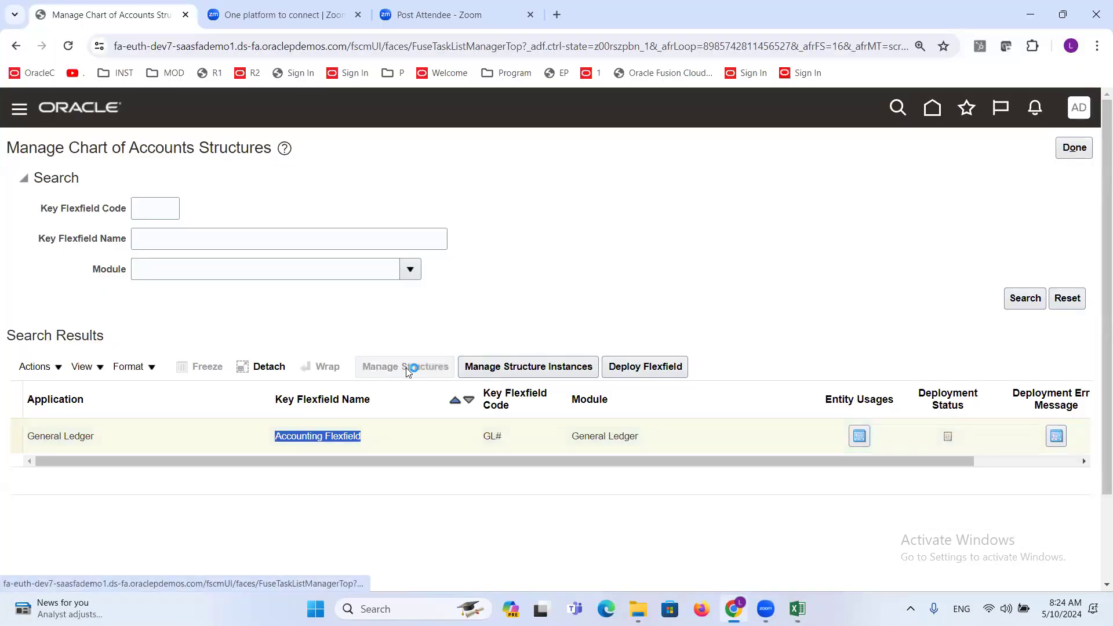
click(256, 225)
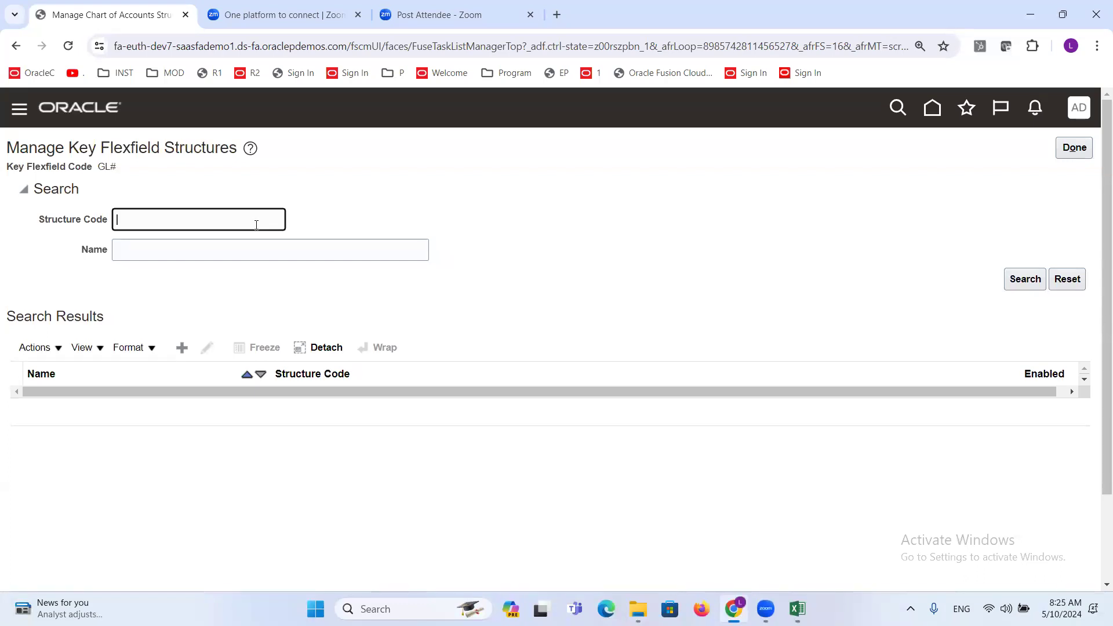
text(adp)
key(Return)
click(206, 346)
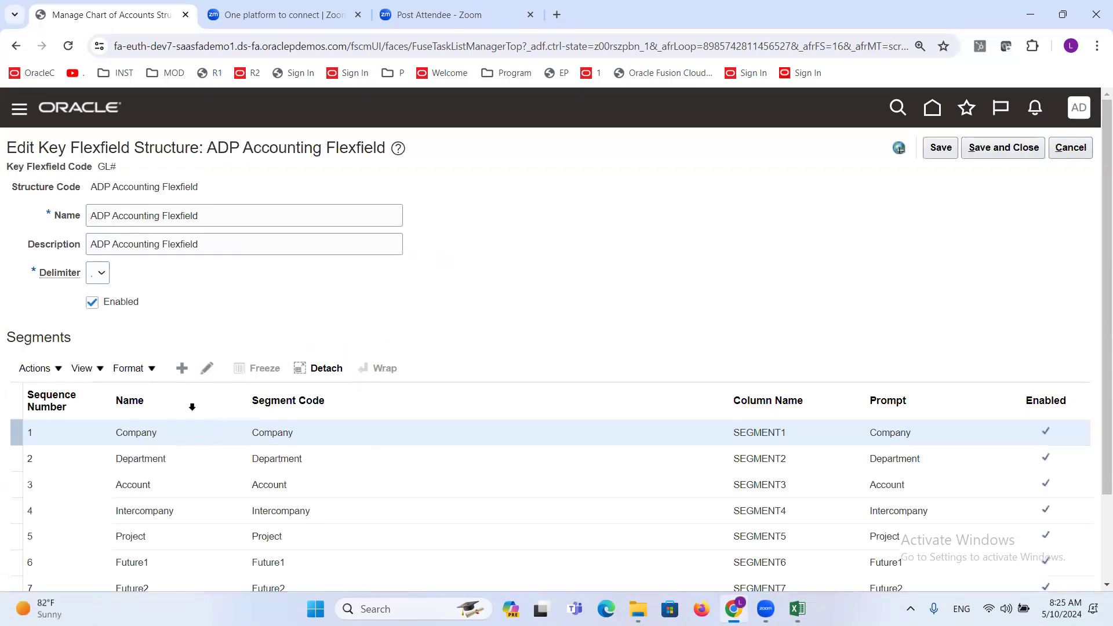
- Remove the Primary Balancing Segment label from the Company segment, save and close the structure, and return to Manage Chart of Accounts Structures
click(207, 368)
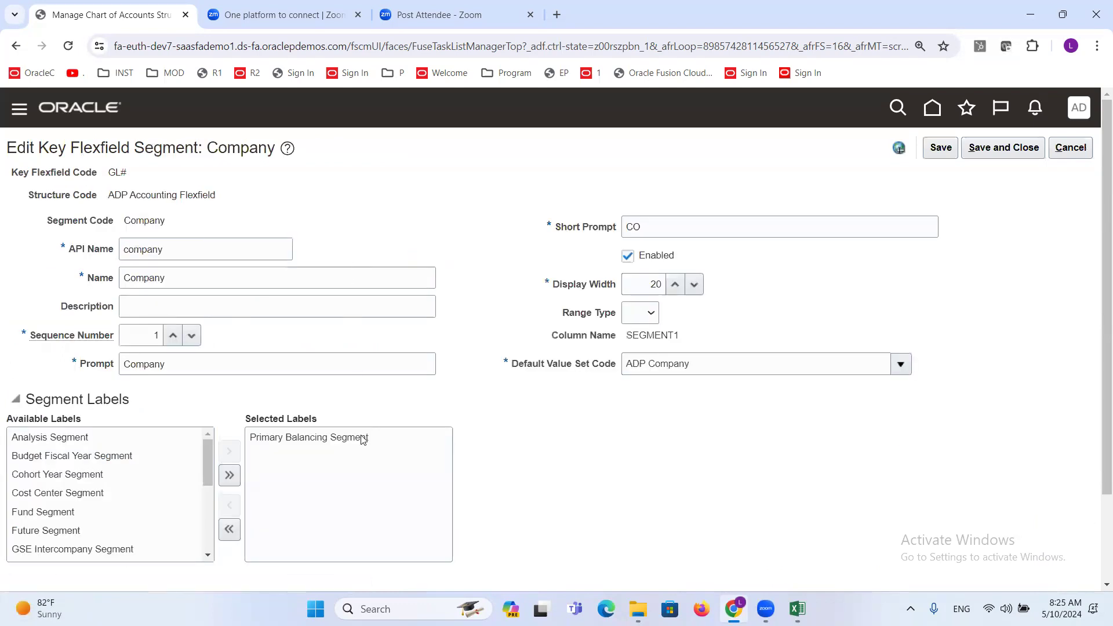
click(302, 444)
double_click(304, 444)
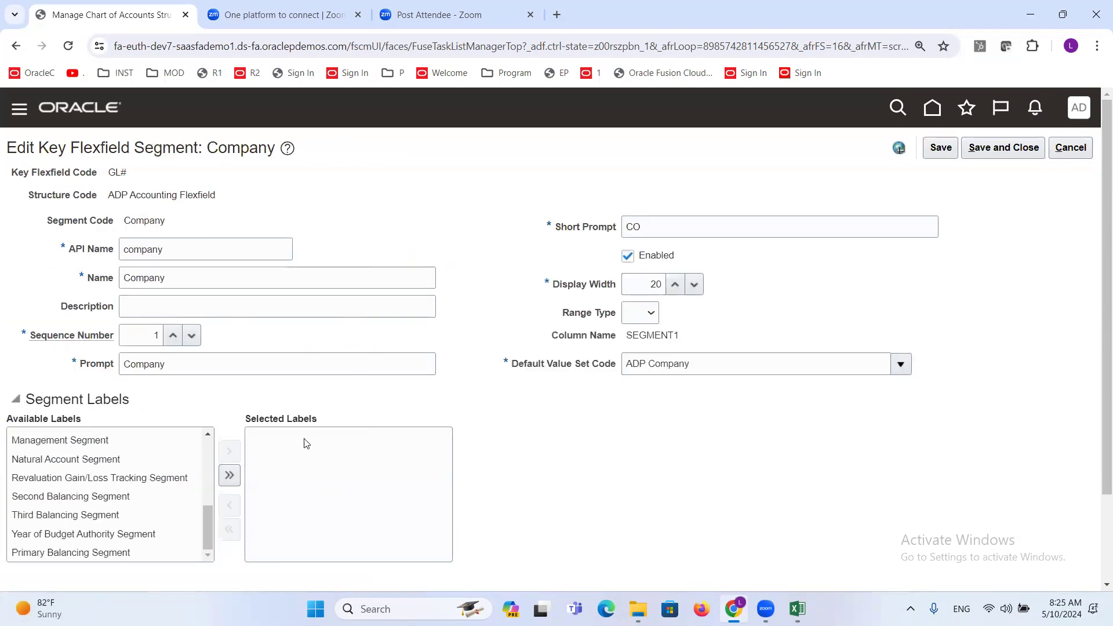
click(1071, 149)
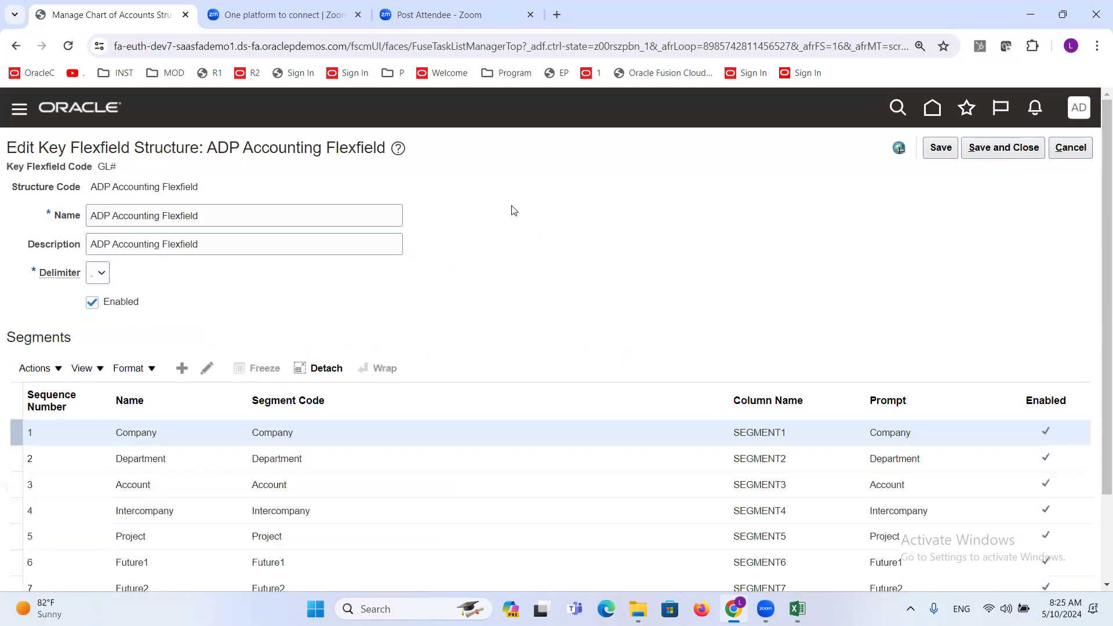
click(1009, 146)
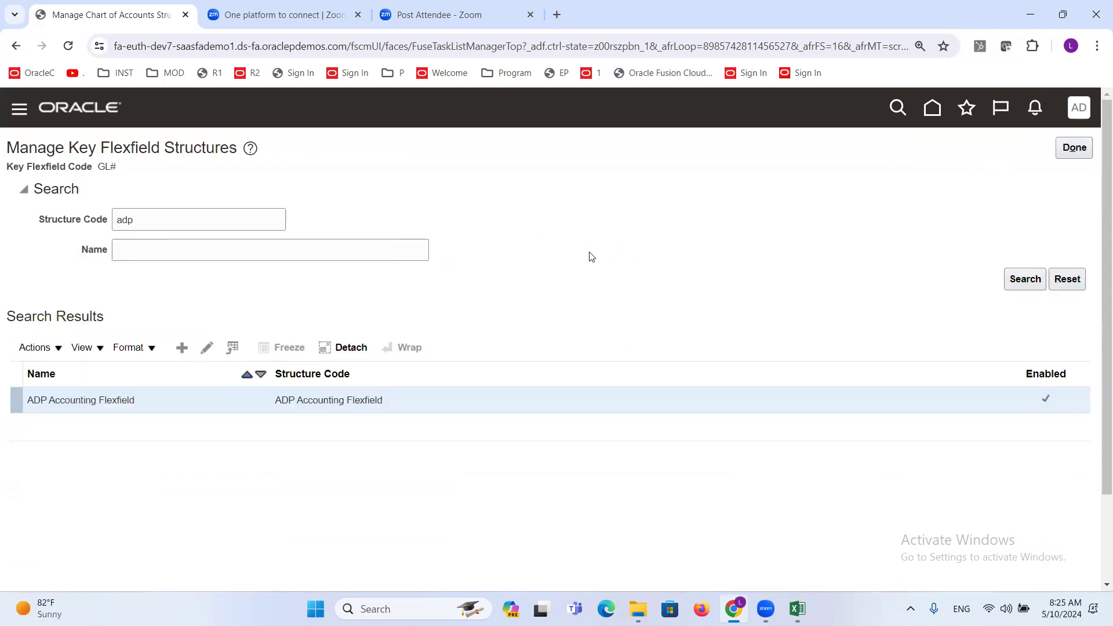
click(1073, 149)
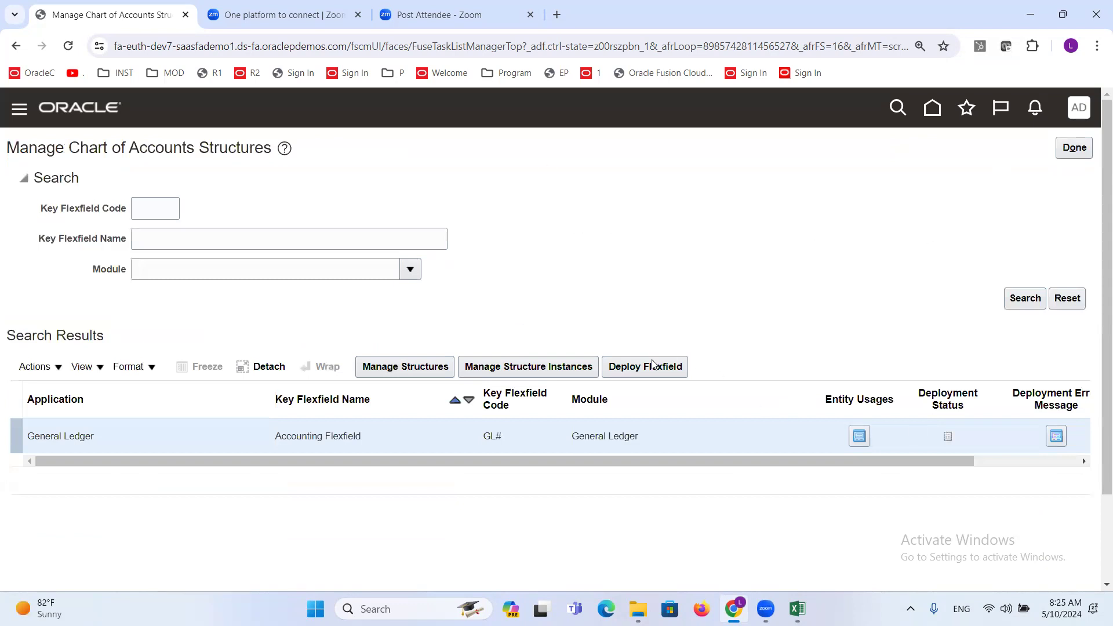
- Try to deploy the Accounting Flexfield and expand the flexfield metadata validation details
click(654, 366)
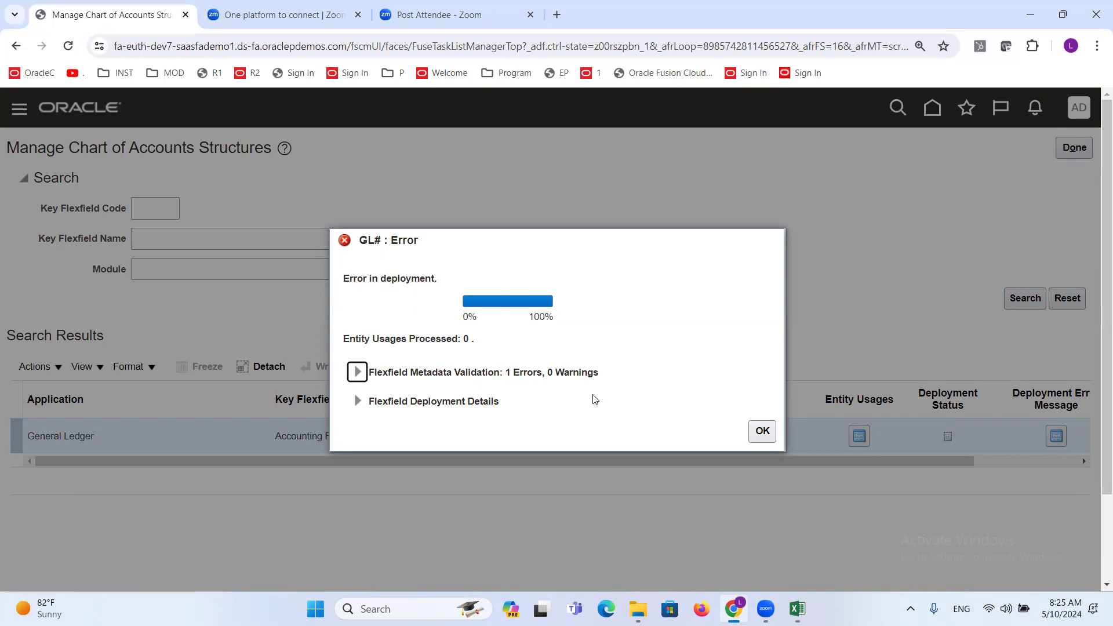
click(358, 374)
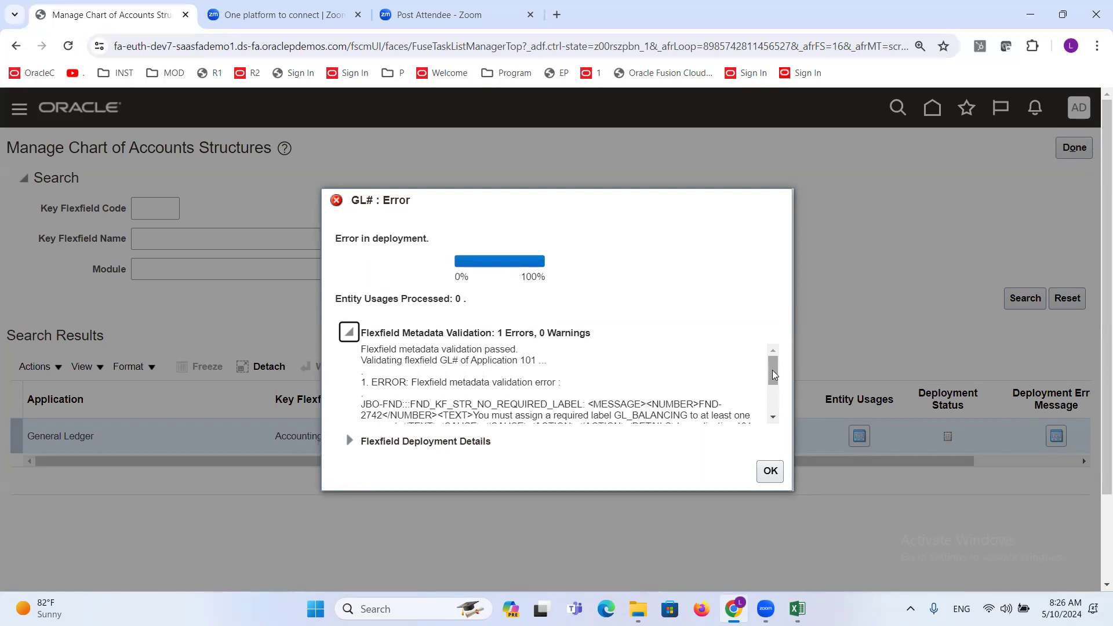
click(773, 418)
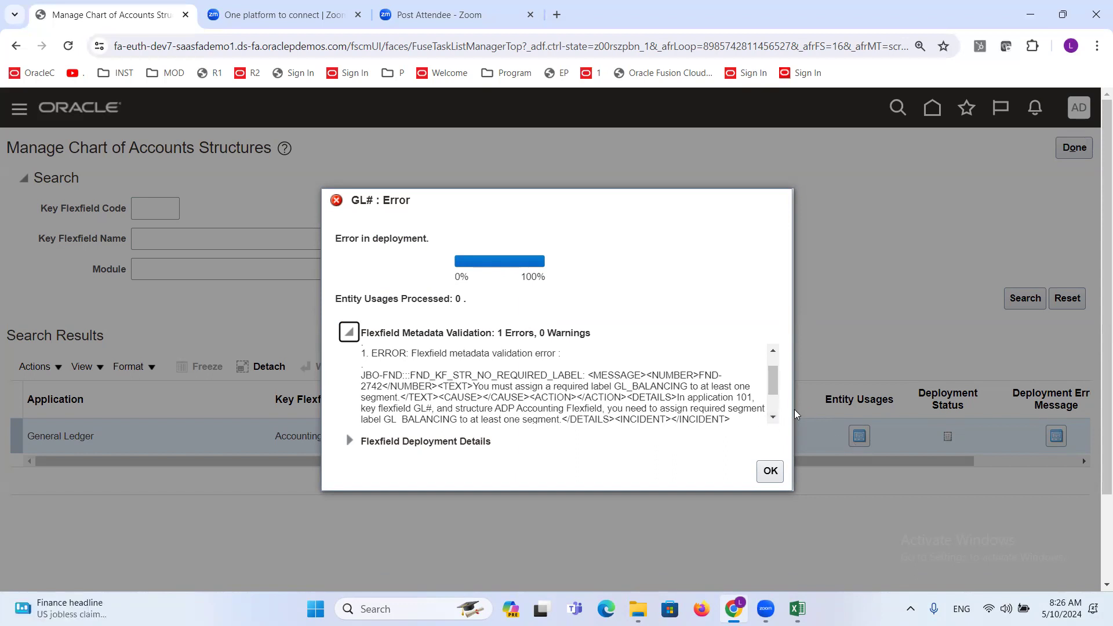
click(773, 417)
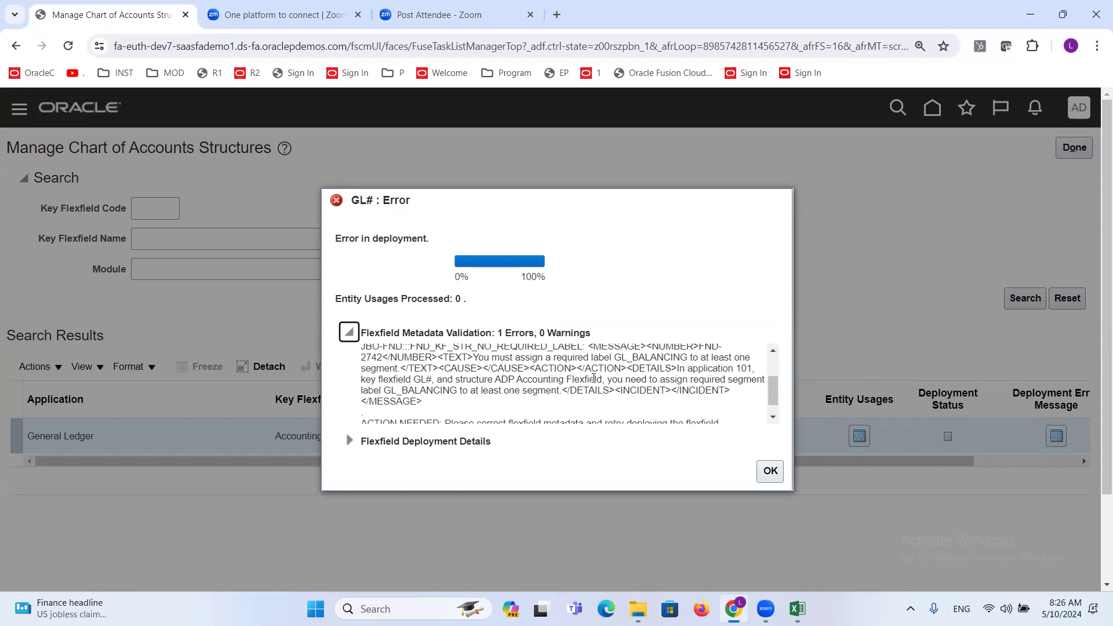
- Examine the metadata validation error text for the required segment label, the affected structure and the corrective action
drag(474, 358, 688, 386)
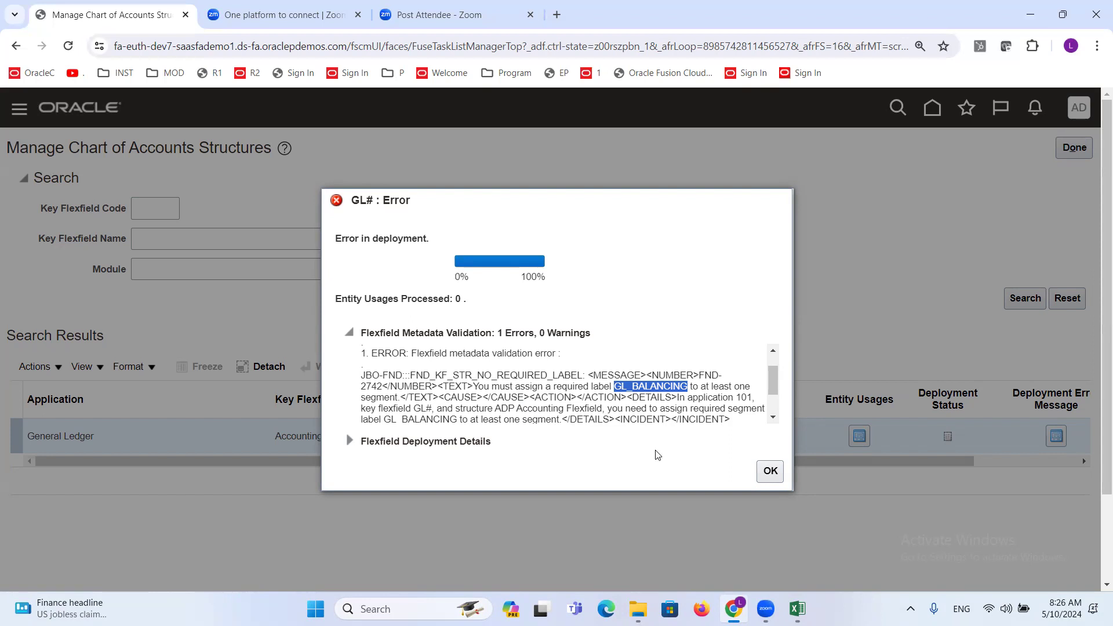
click(635, 390)
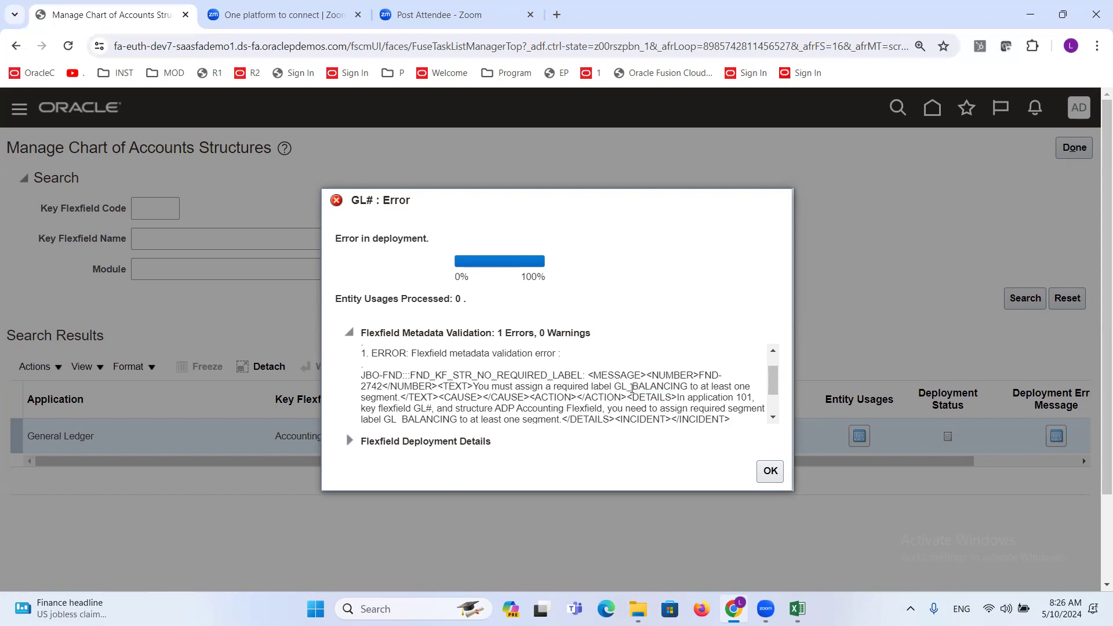
drag(614, 386, 688, 386)
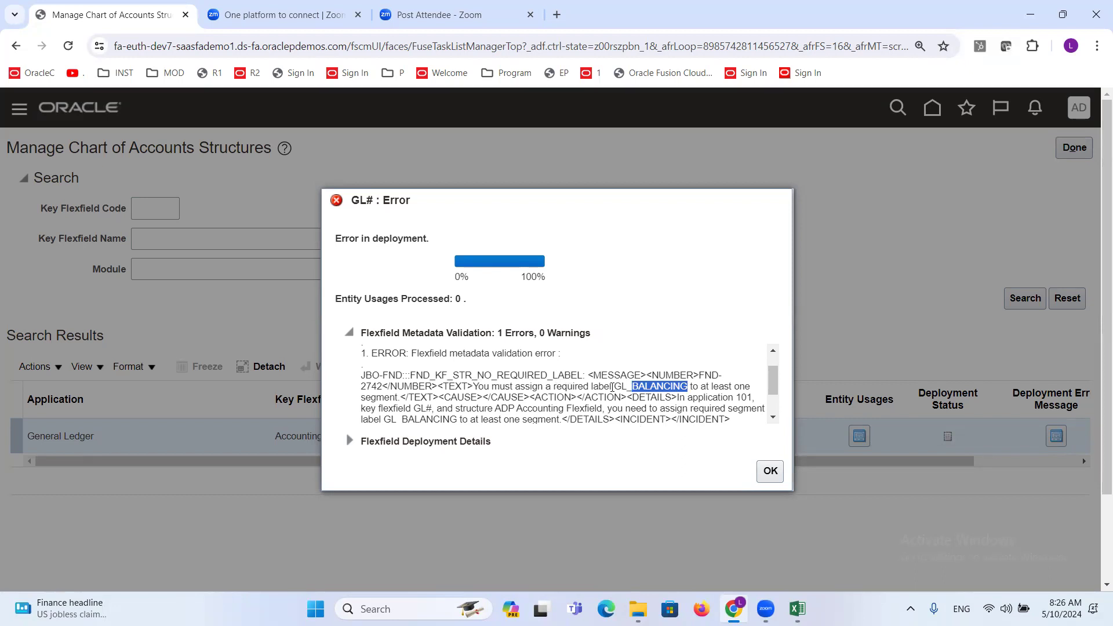
drag(690, 386, 747, 384)
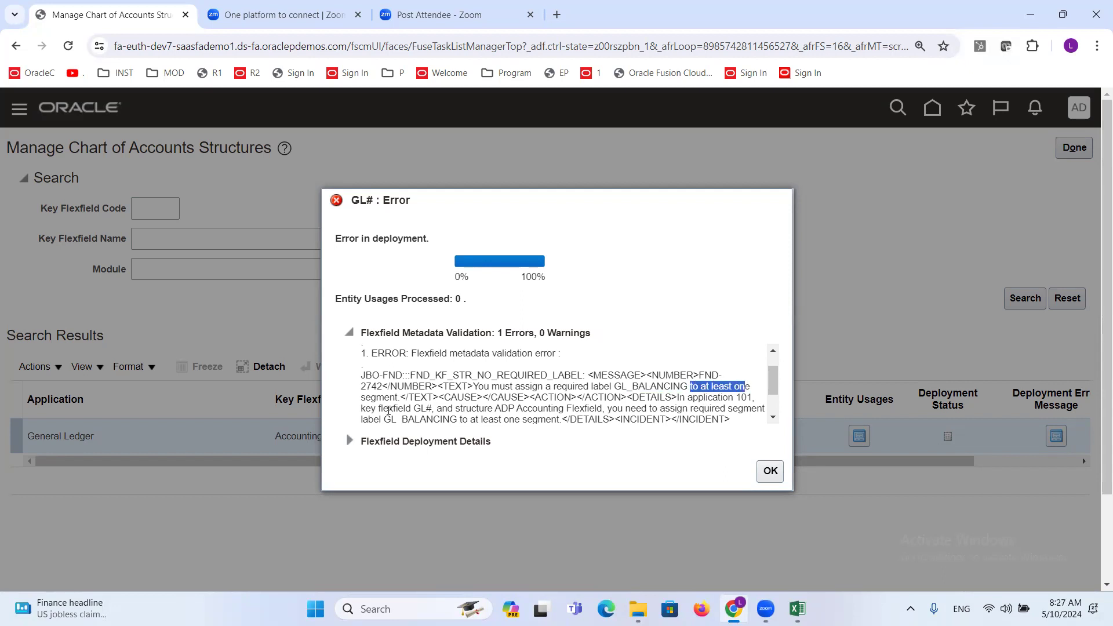
drag(360, 401, 400, 399)
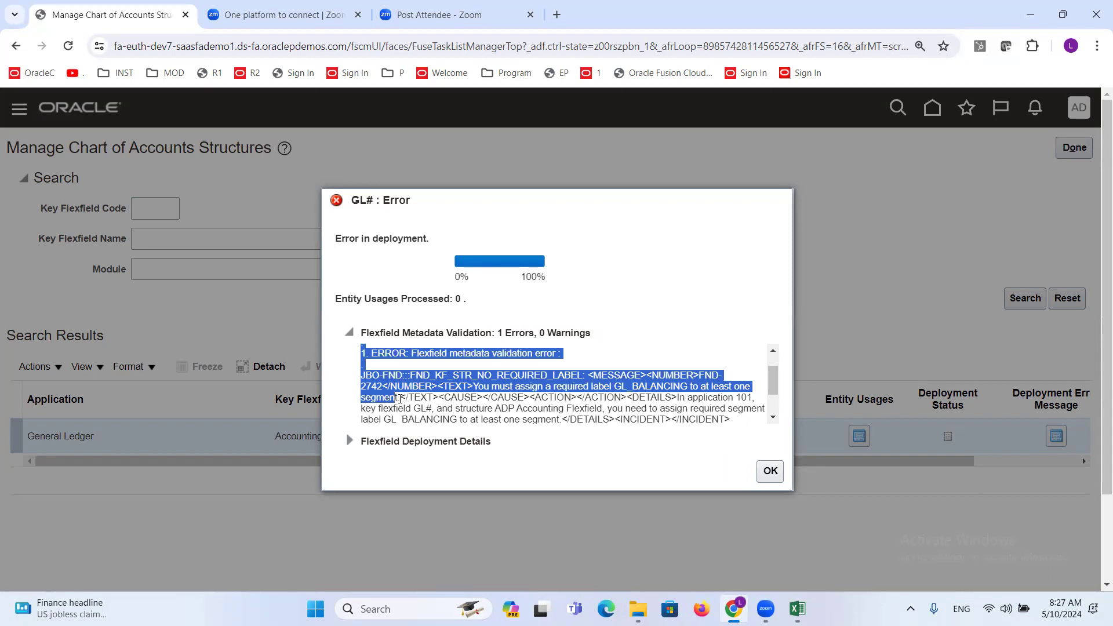
click(417, 400)
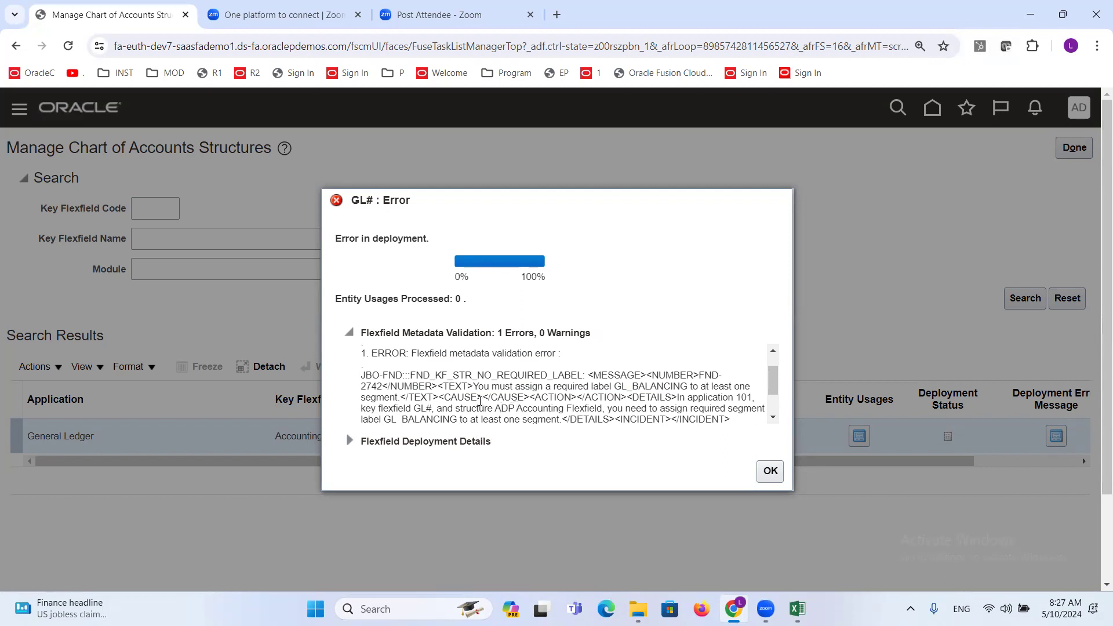
click(772, 418)
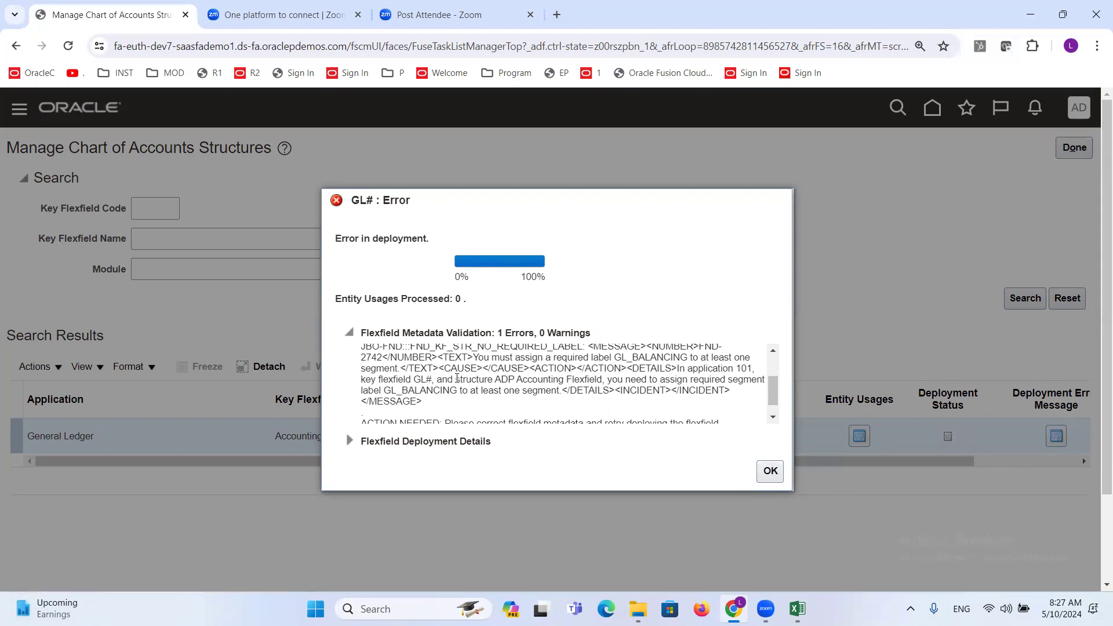
- Review the structure and segment label named in the deployment validation error, and close the error dialog
drag(458, 380, 601, 377)
click(496, 381)
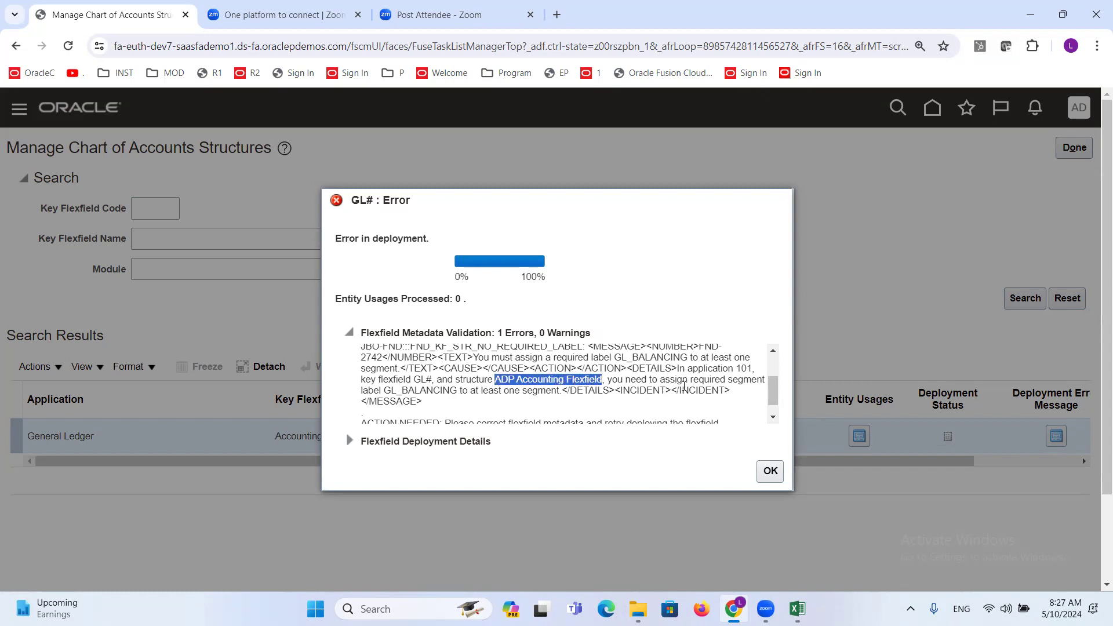
drag(383, 390, 457, 390)
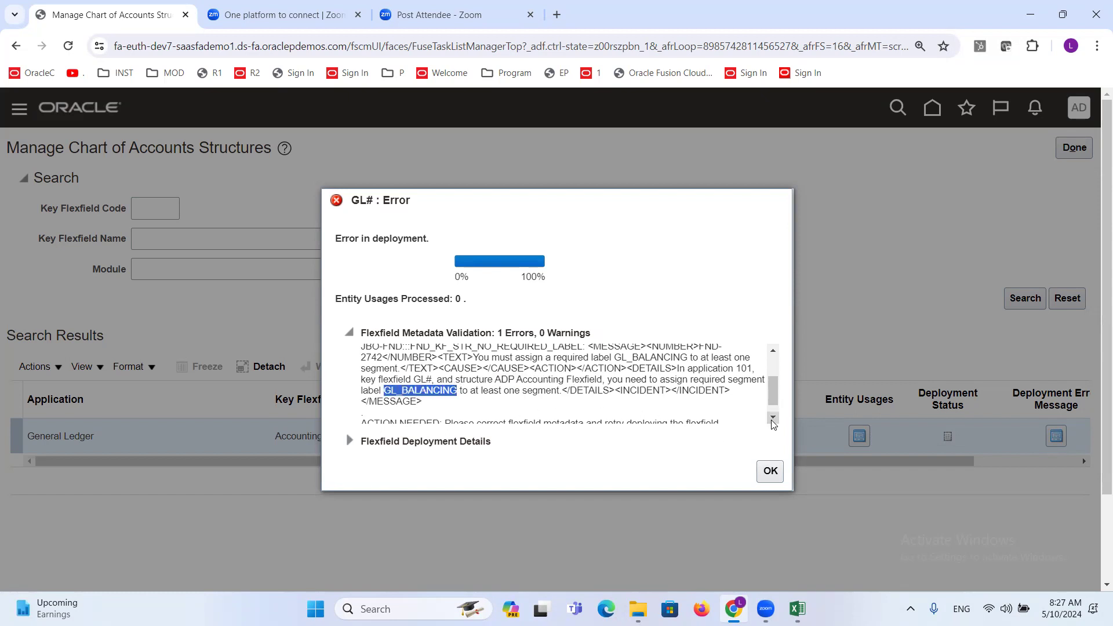
click(770, 471)
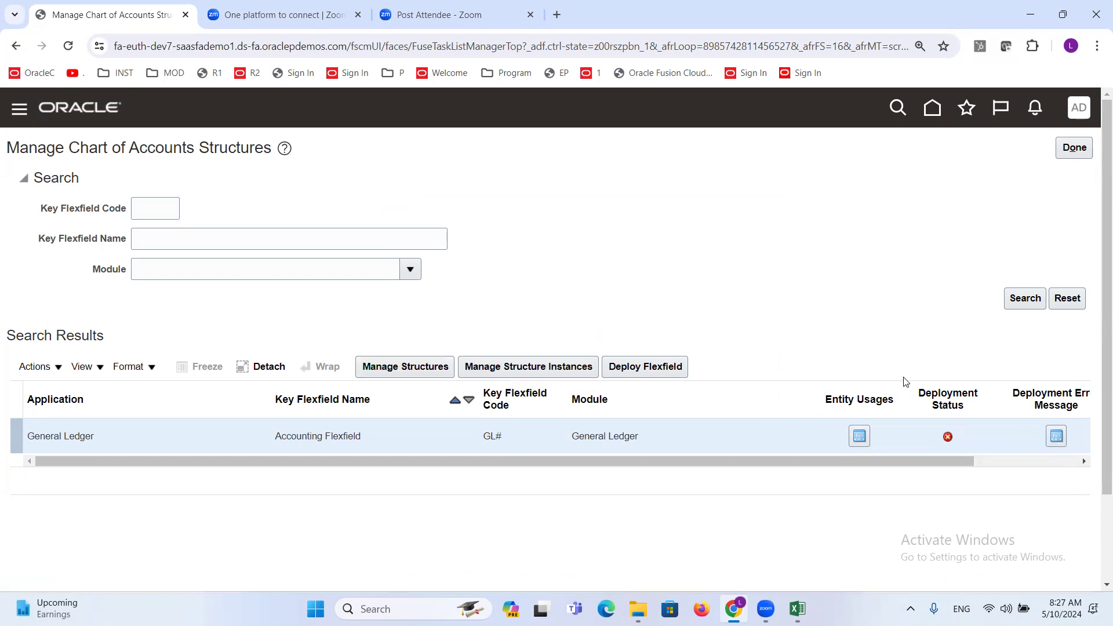
- Open the Accounting Flexfield's deployment error message, examine which structure and label it names, and close it
click(1056, 438)
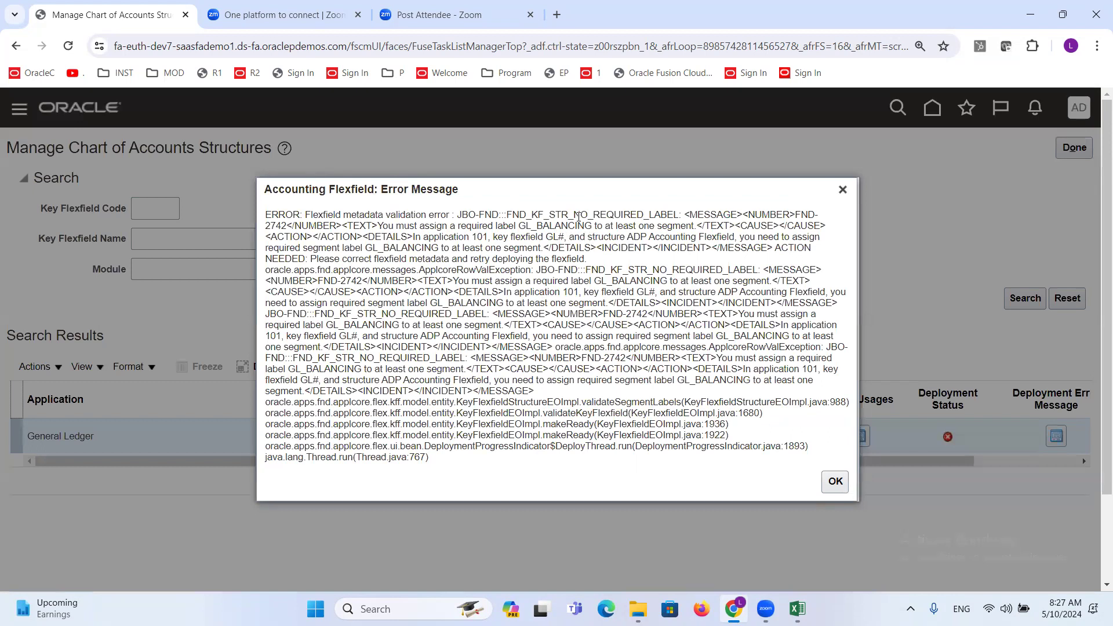
drag(378, 227, 696, 236)
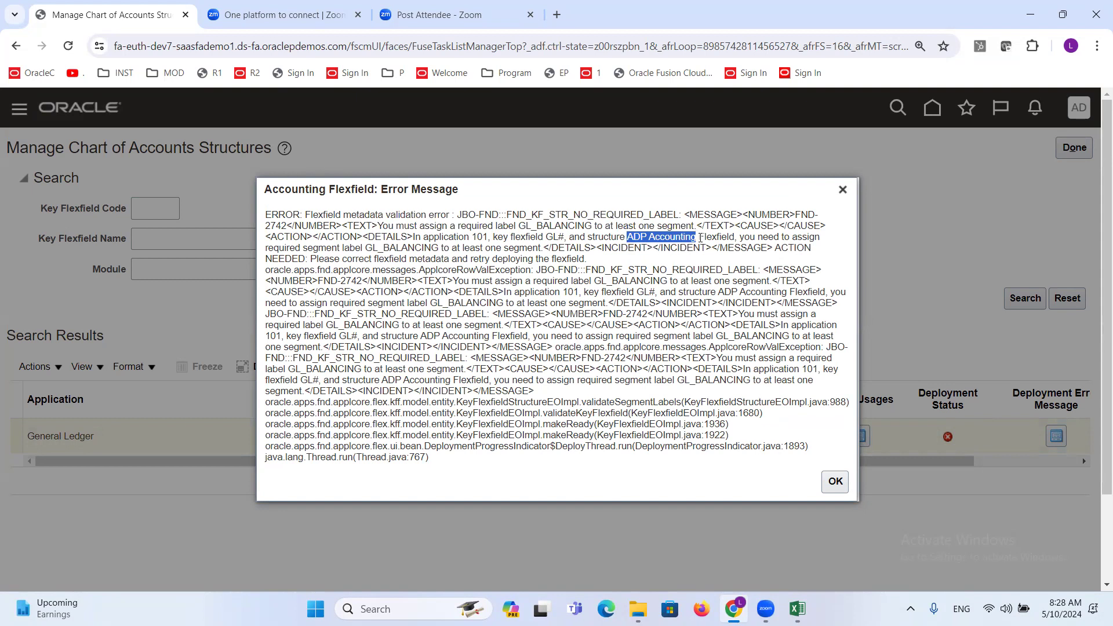
drag(718, 293, 827, 293)
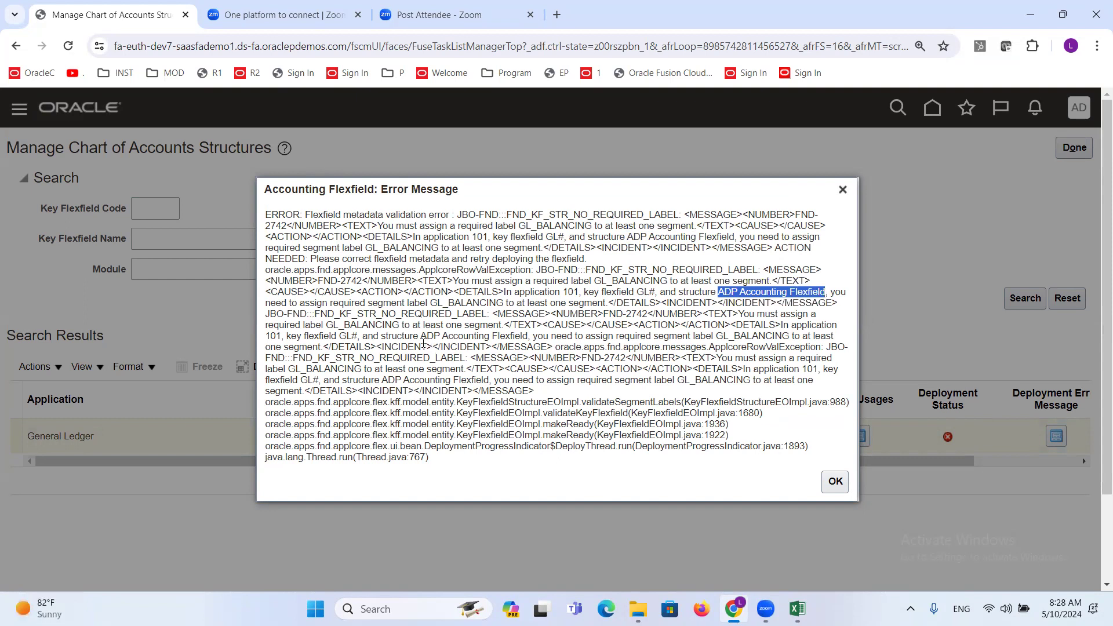
drag(420, 337, 528, 337)
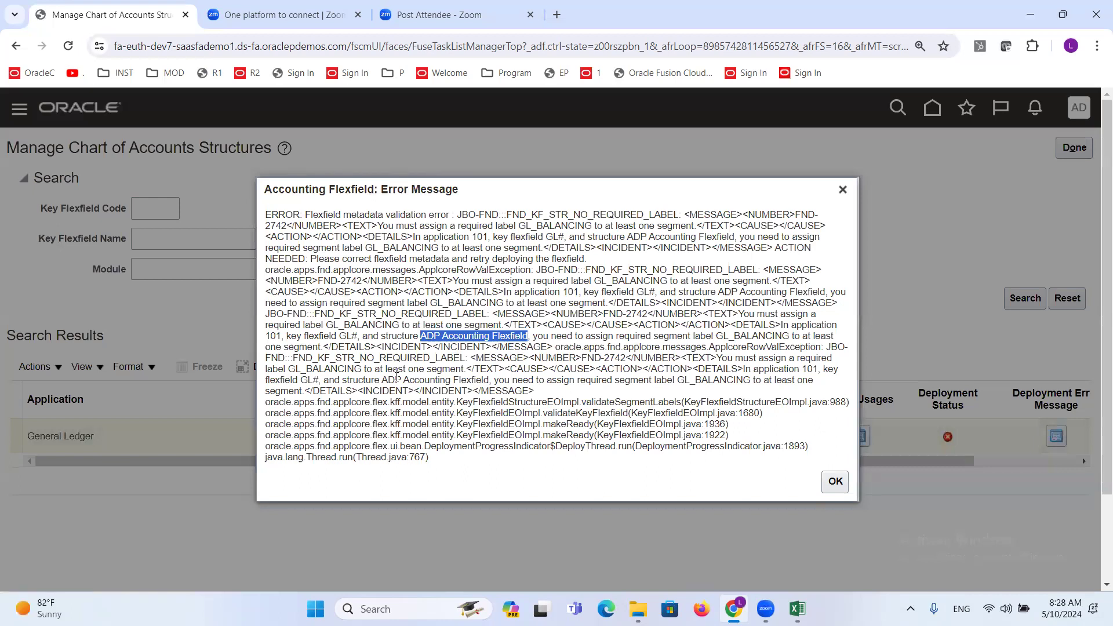
drag(382, 378, 490, 379)
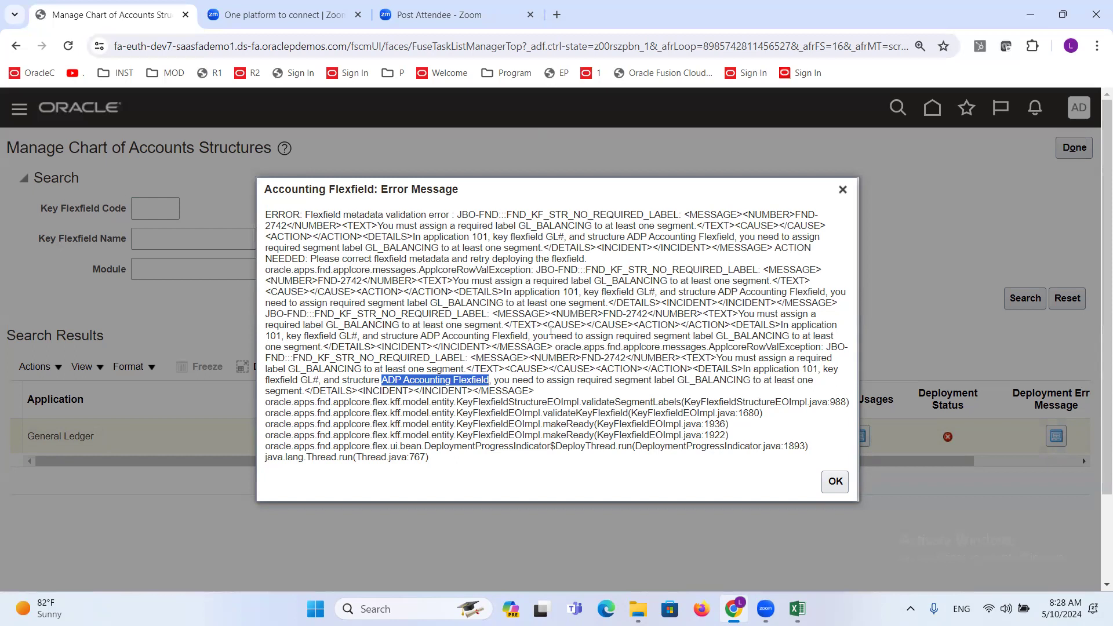
click(834, 481)
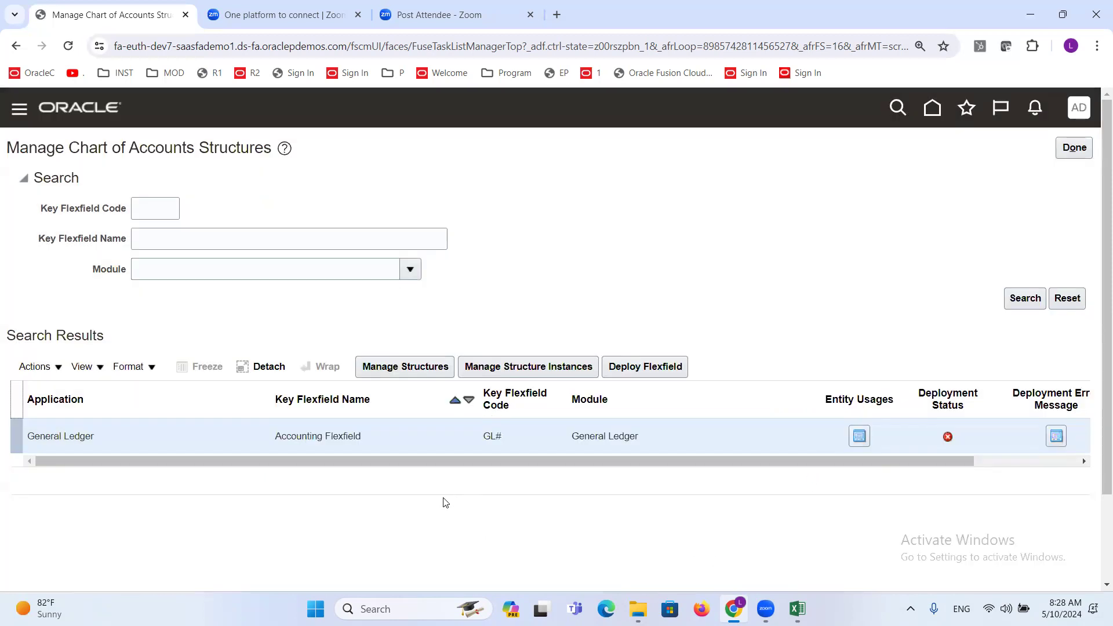
- Search the Accounting Flexfield's structures for code ADP and open the ADP Accounting Flexfield structure for editing
click(440, 371)
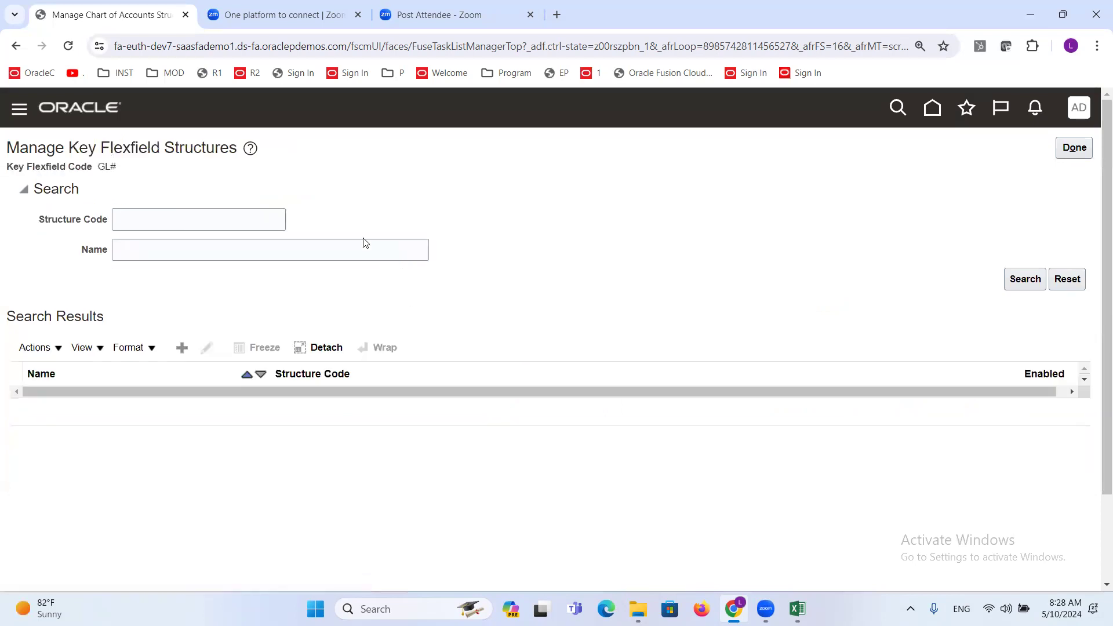
click(258, 224)
text(ADP)
key(Return)
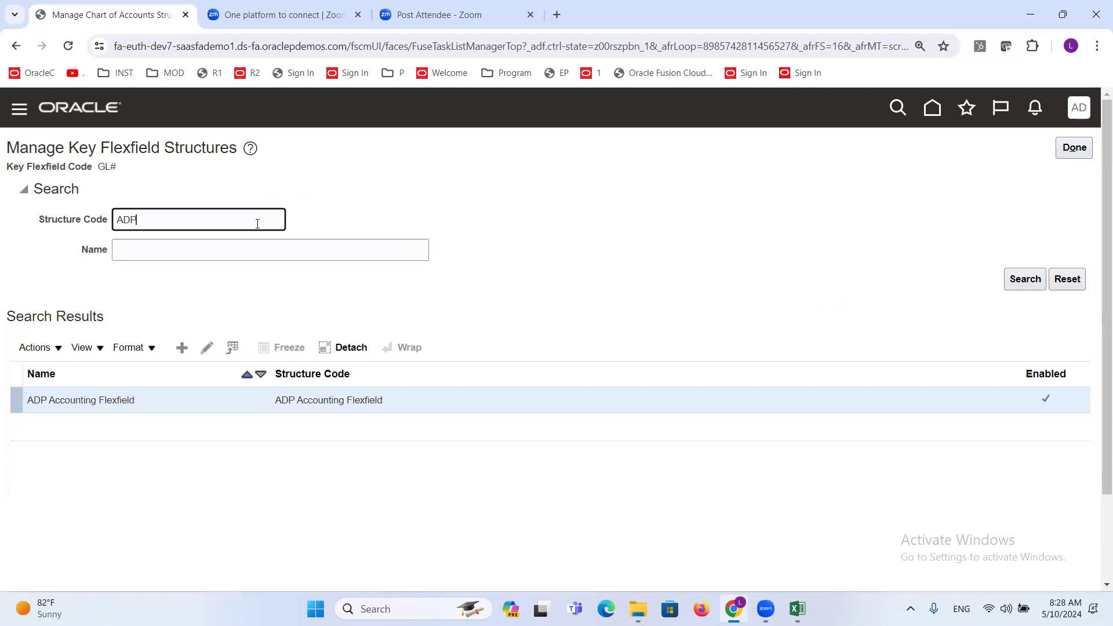
click(207, 348)
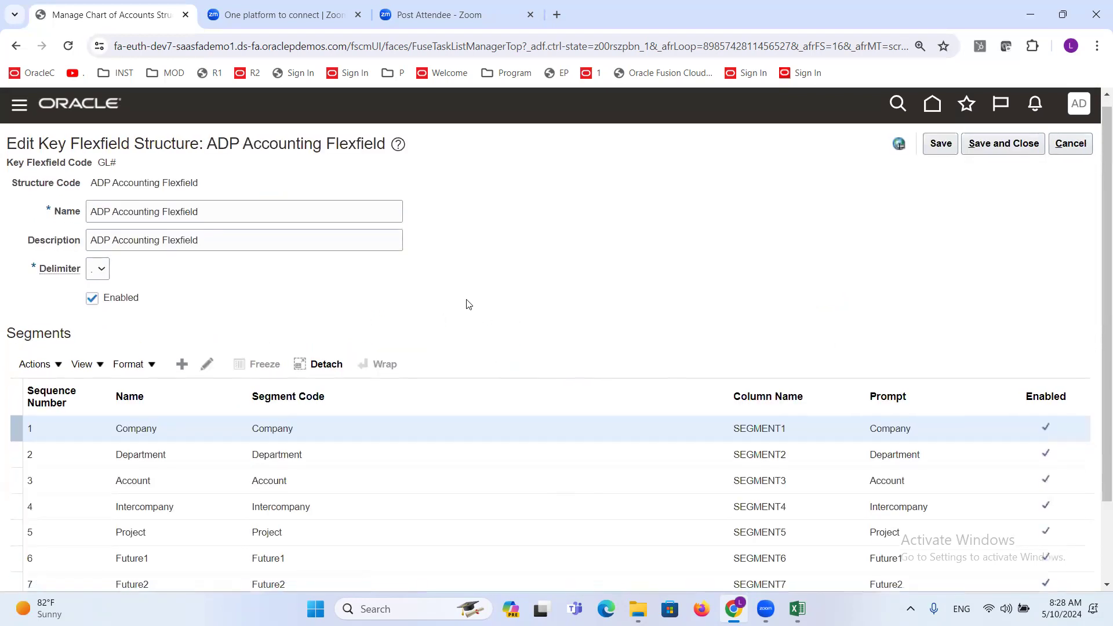
- Assign the Primary Balancing Segment label to the Company segment, save and close the segment and structure, and return to Manage Chart of Accounts Structures
scroll(466, 298, down, 1)
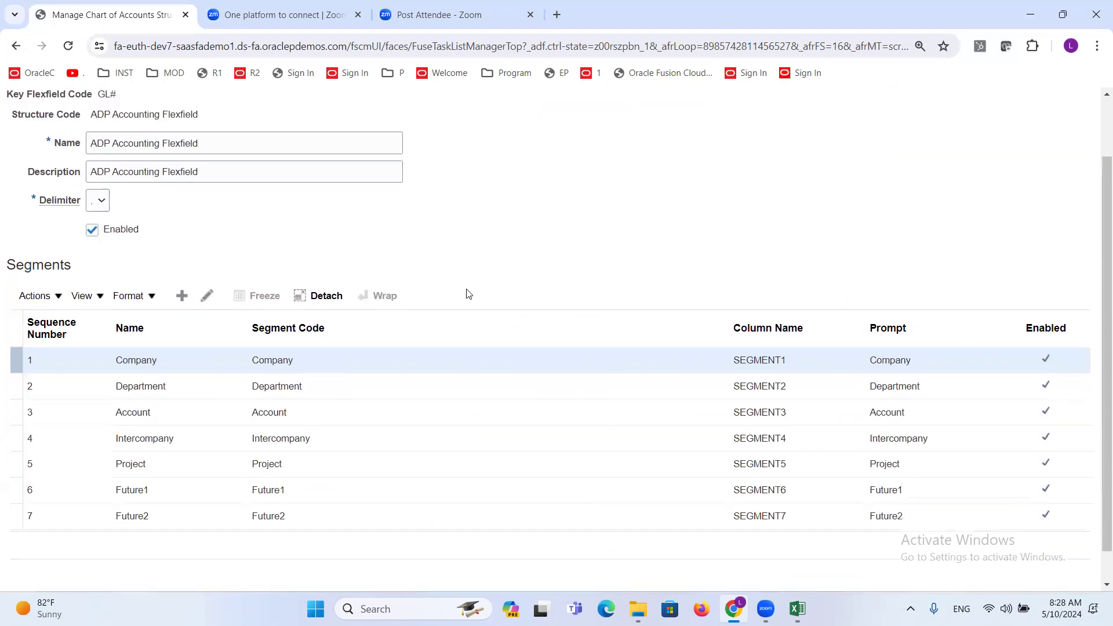
click(162, 367)
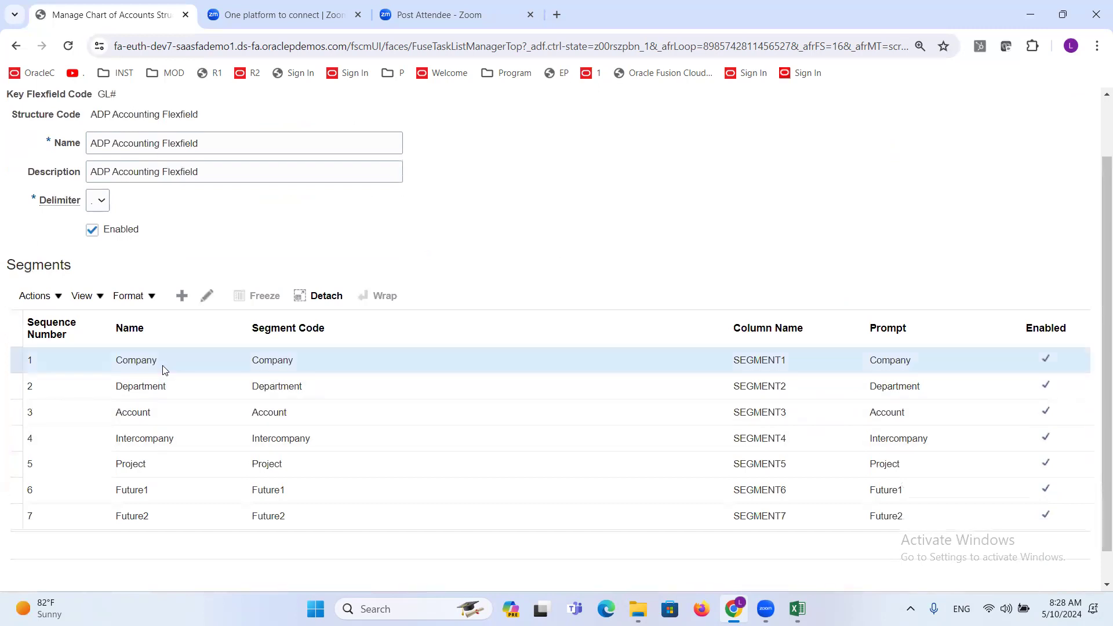
click(207, 296)
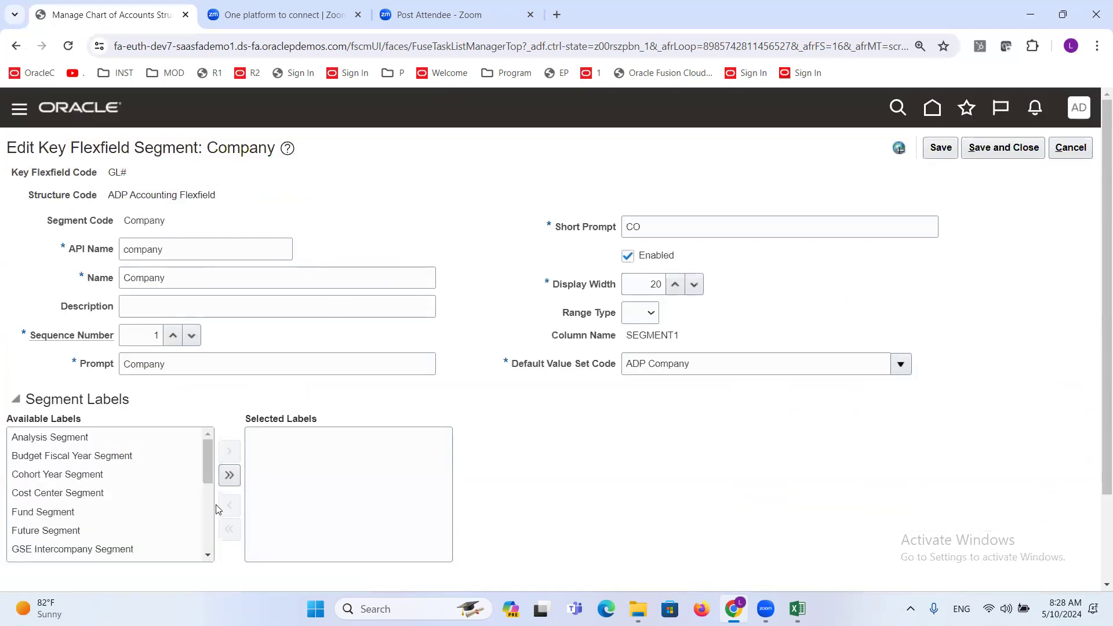
drag(209, 464, 209, 539)
double_click(67, 485)
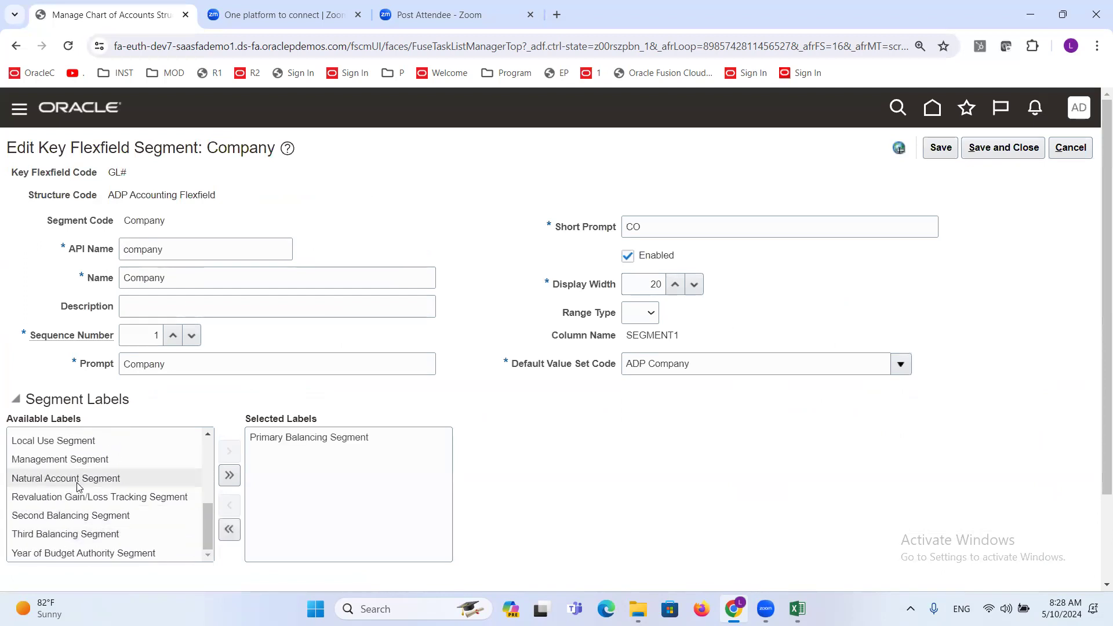
click(1001, 150)
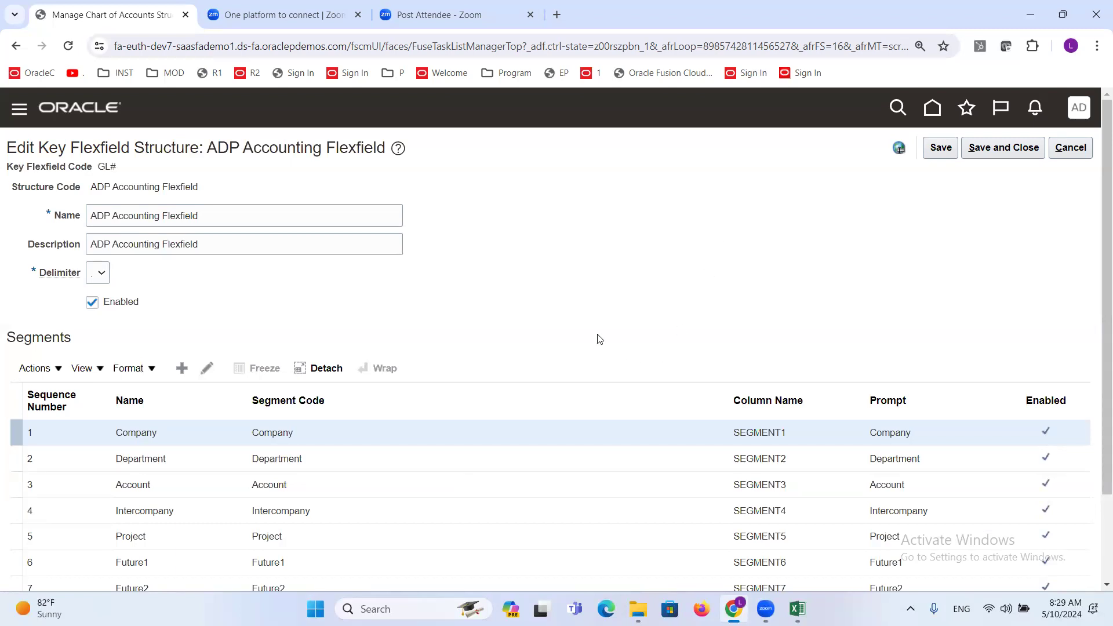
click(1002, 149)
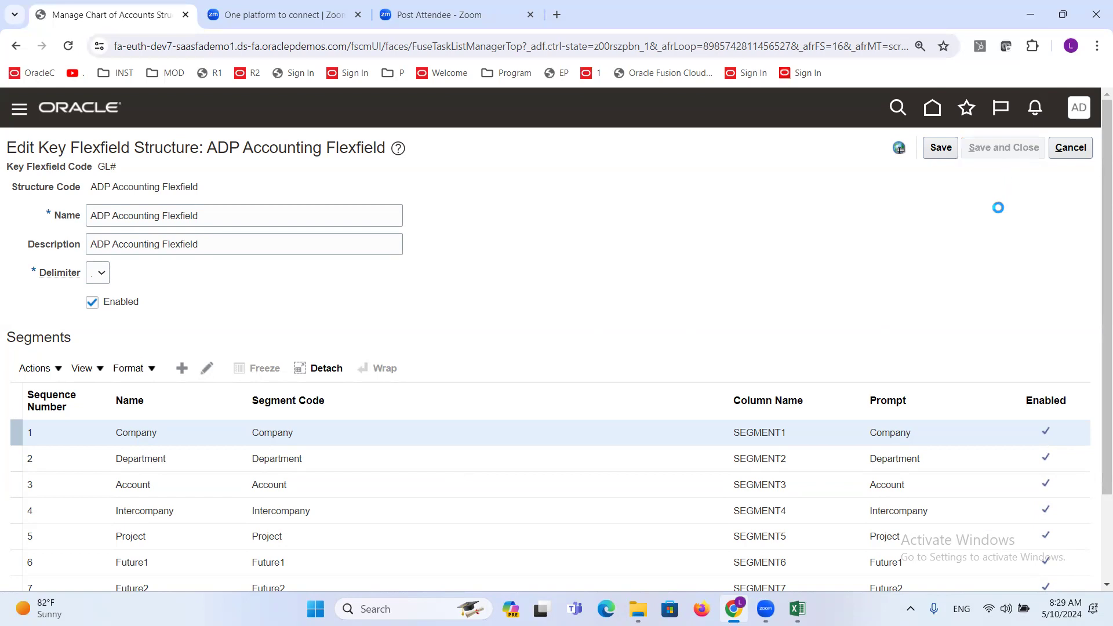
click(1074, 150)
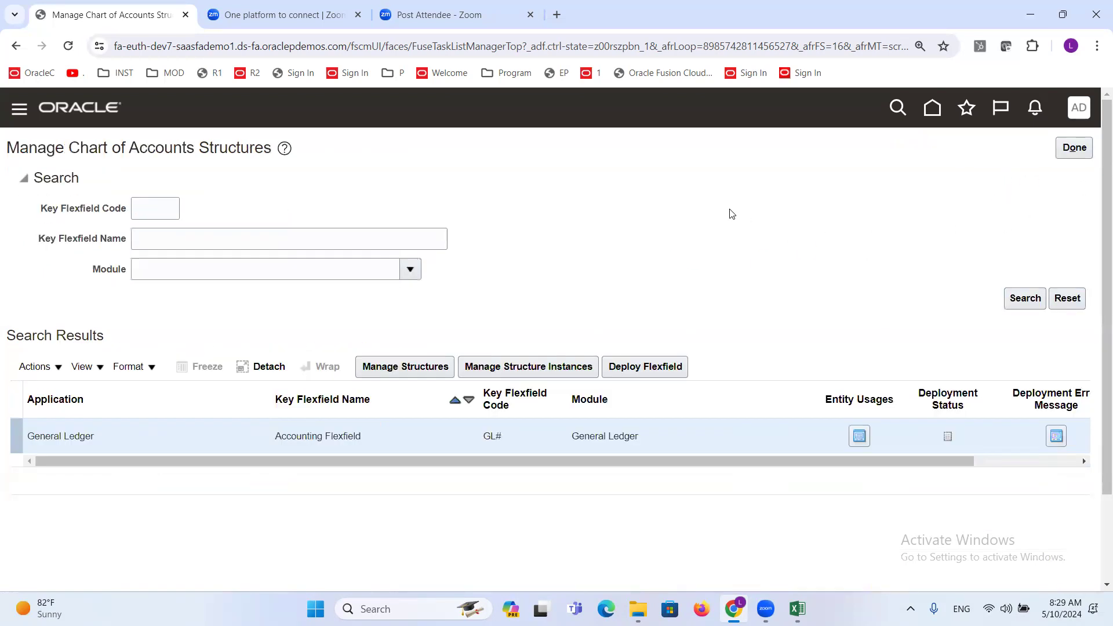
- Deploy the Accounting Flexfield, acknowledge the deployment dialog and rerun the flexfield search
click(649, 367)
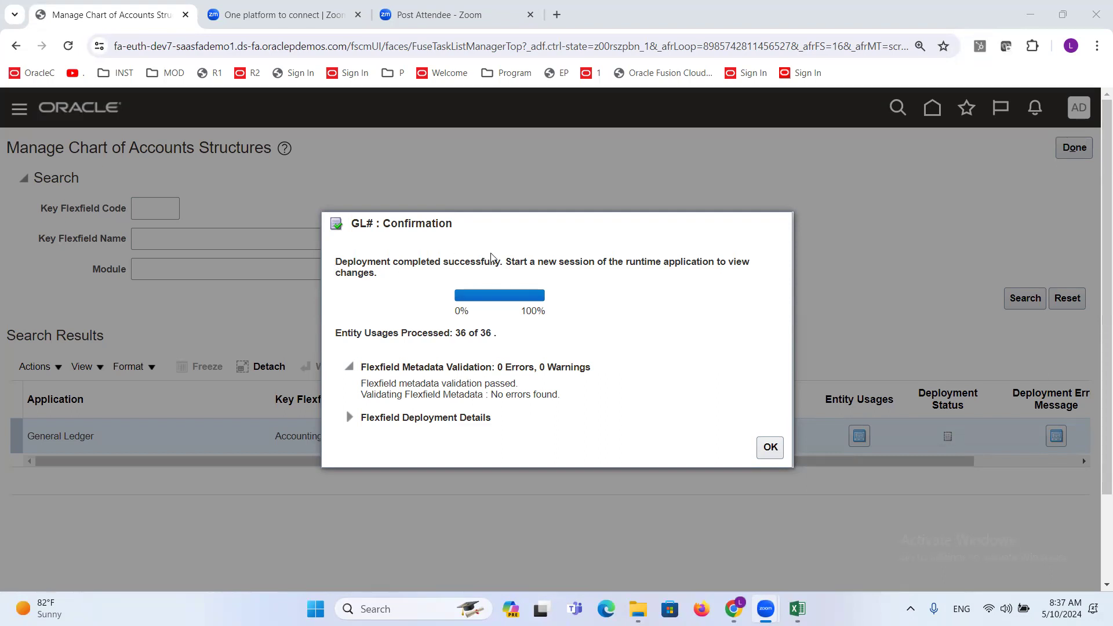
click(770, 448)
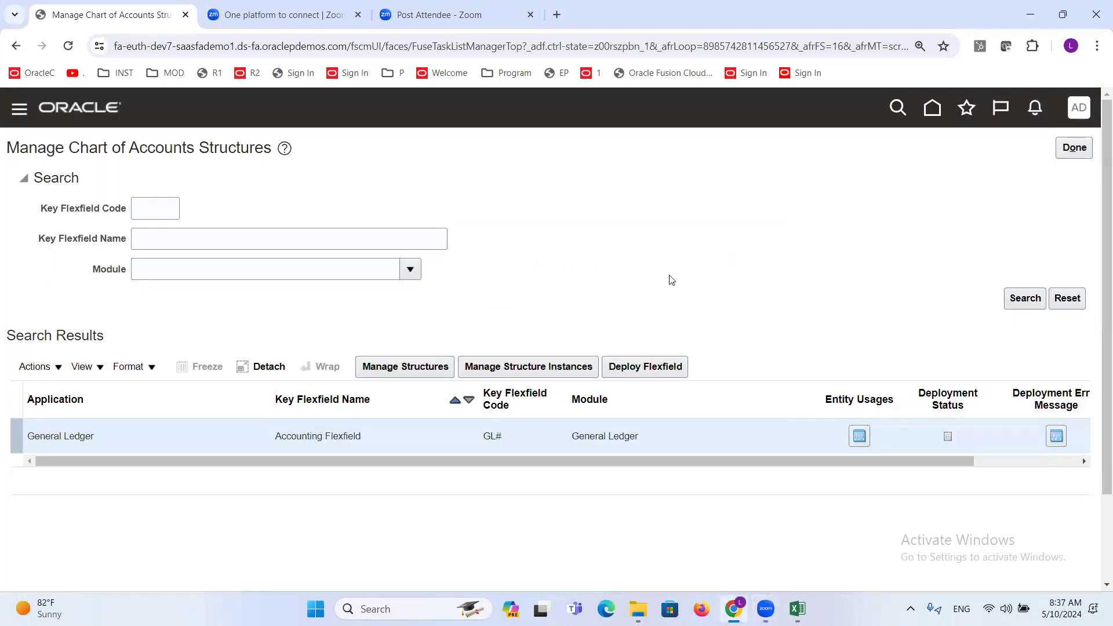
click(1026, 300)
click(1024, 298)
- Switch to the Excel discussion sheet, make the Deploy Accounting Key Flexfield entry in B487 bold, and select the Create Segment Values cell
click(797, 609)
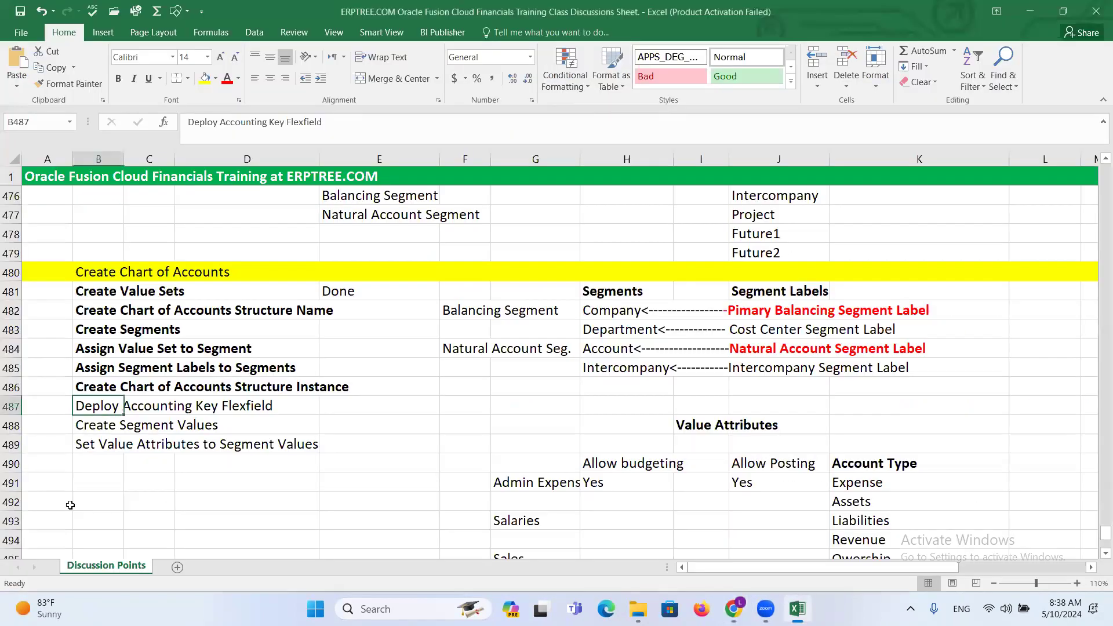
key(ctrl+b)
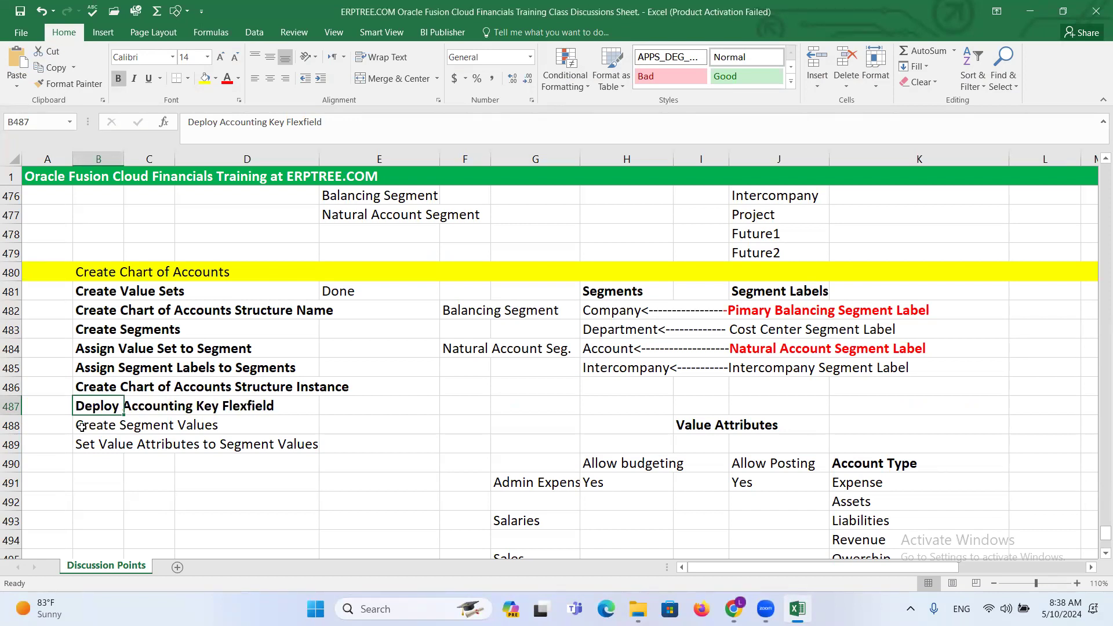
click(92, 431)
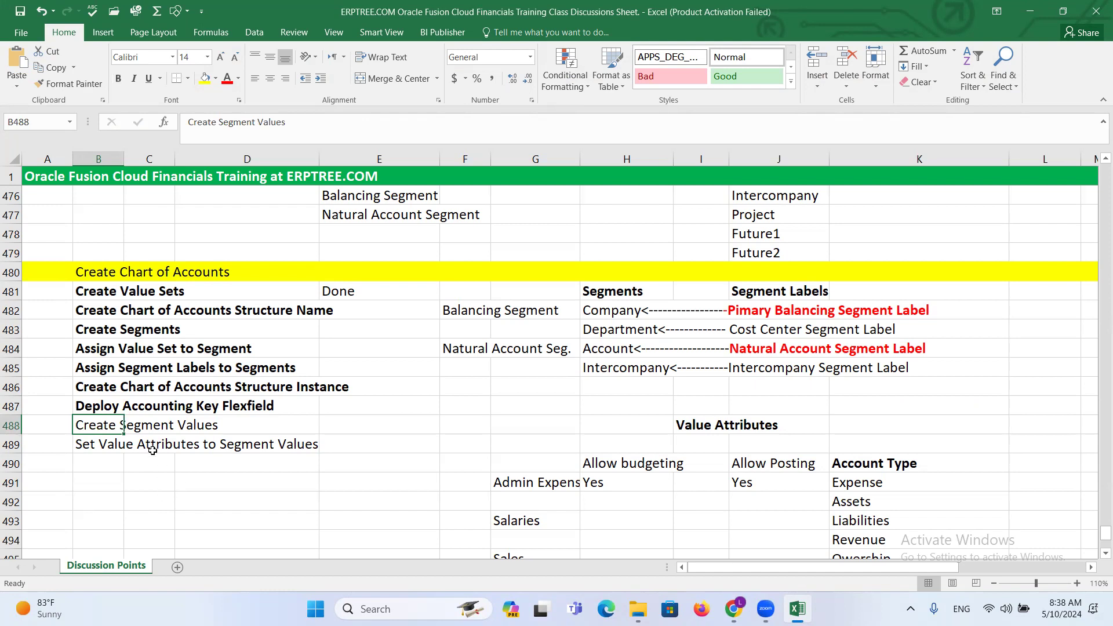
click(101, 291)
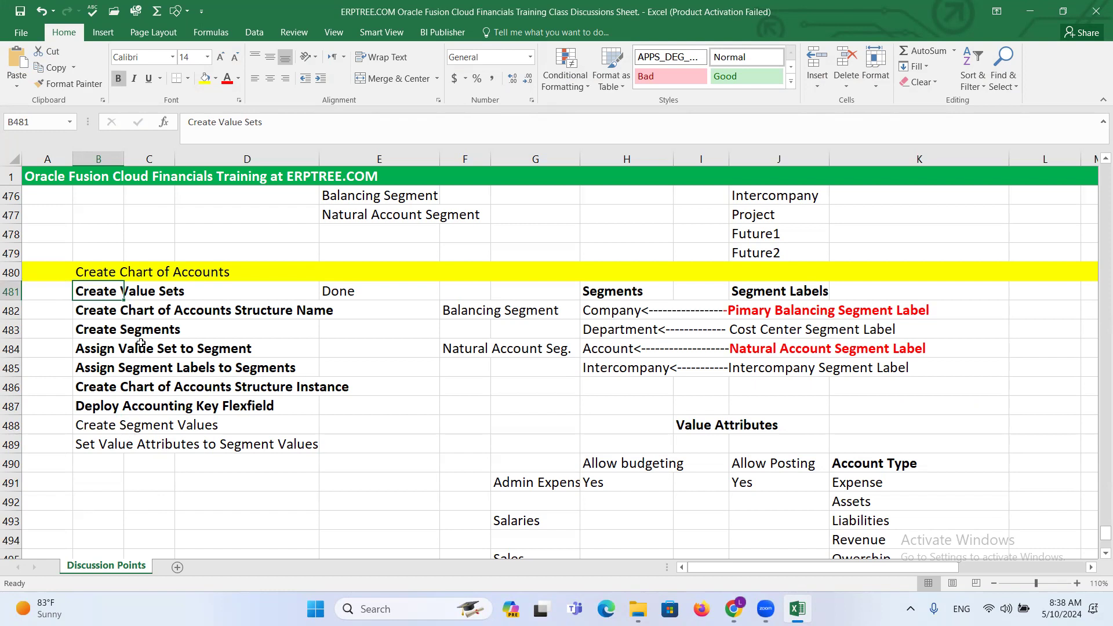
click(93, 427)
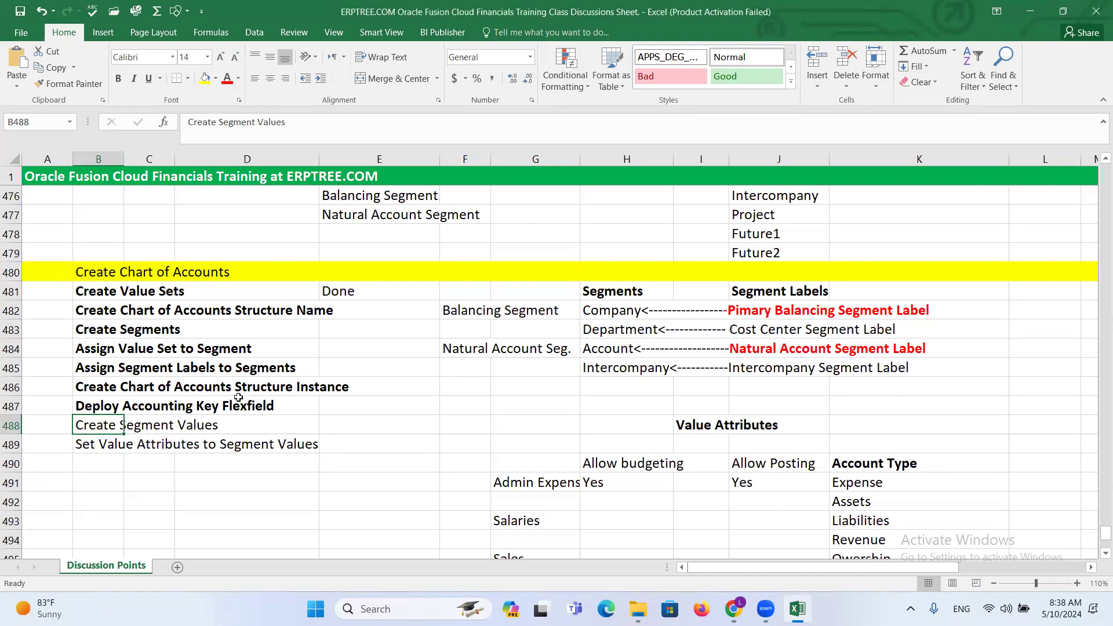
- Return to Oracle Fusion in the browser, search the setup tasks for chart of accounts V, and open Manage Chart of Accounts Value Sets
key(alt+Tab)
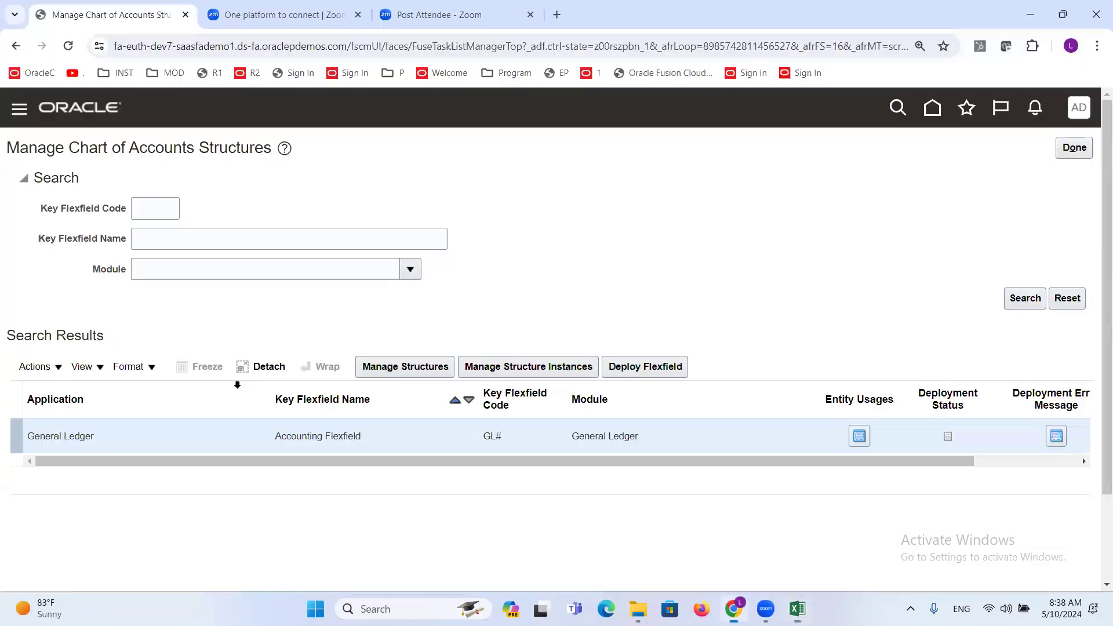
click(1075, 148)
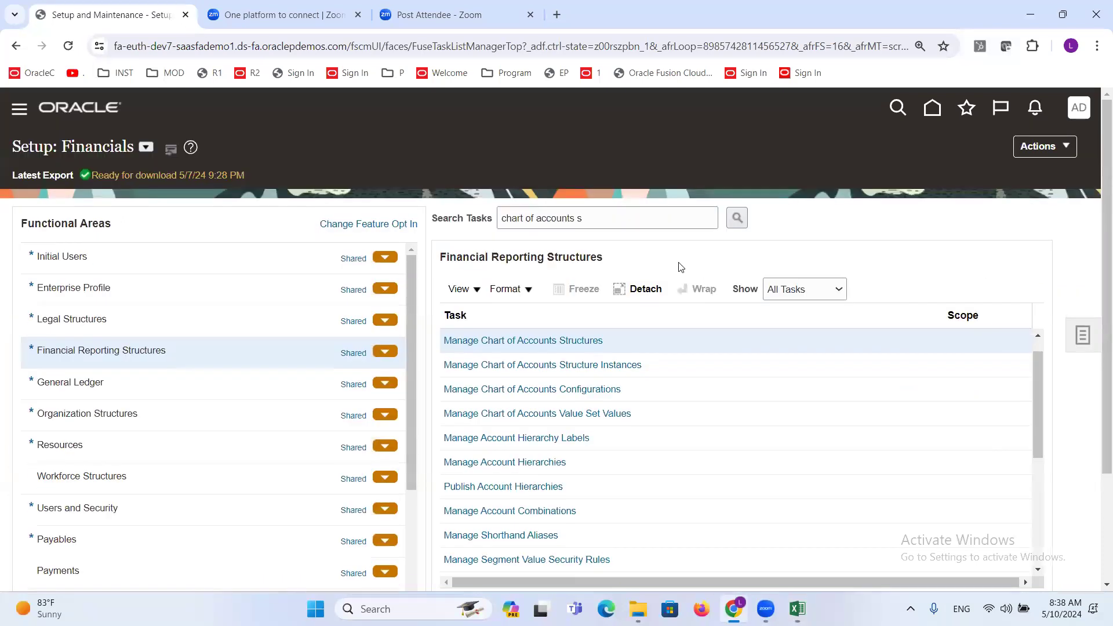
click(602, 221)
key(BackSpace)
text(V)
key(Return)
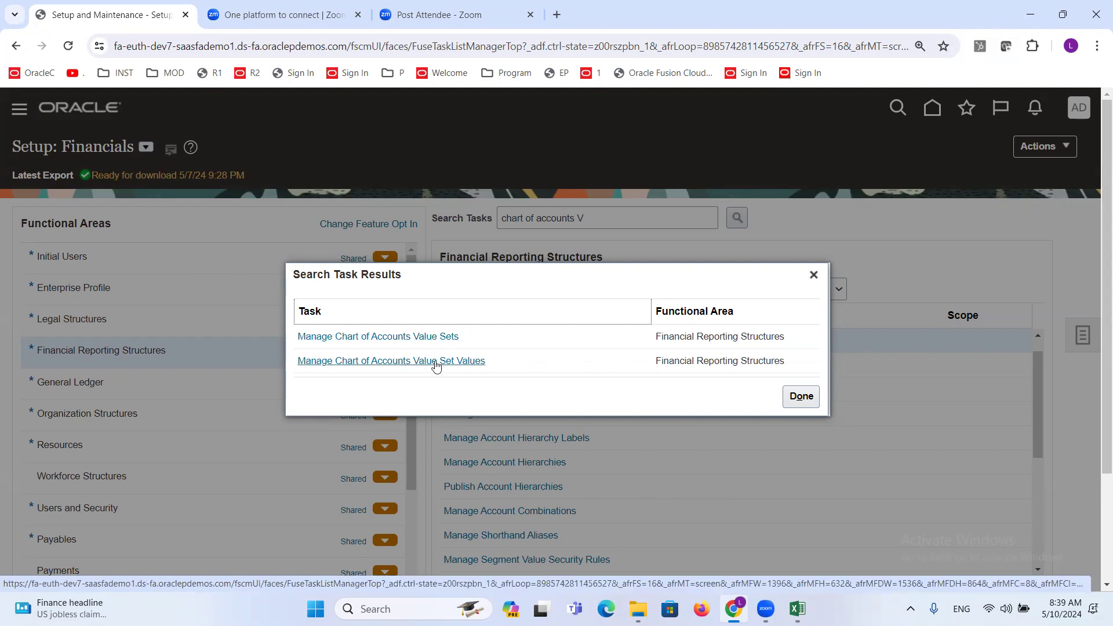
click(401, 338)
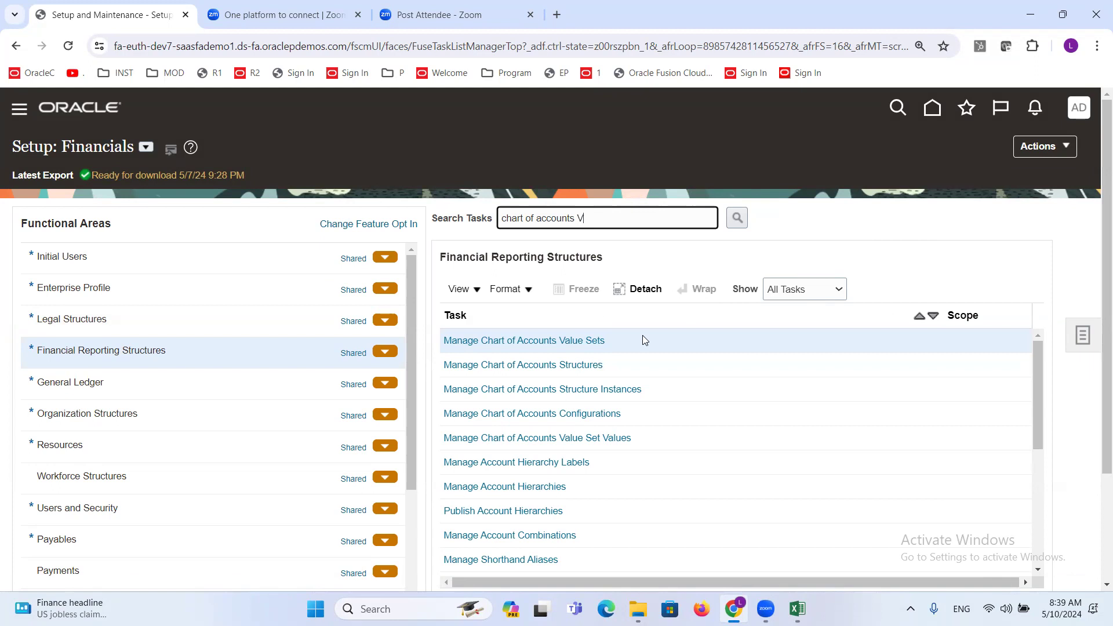
click(548, 343)
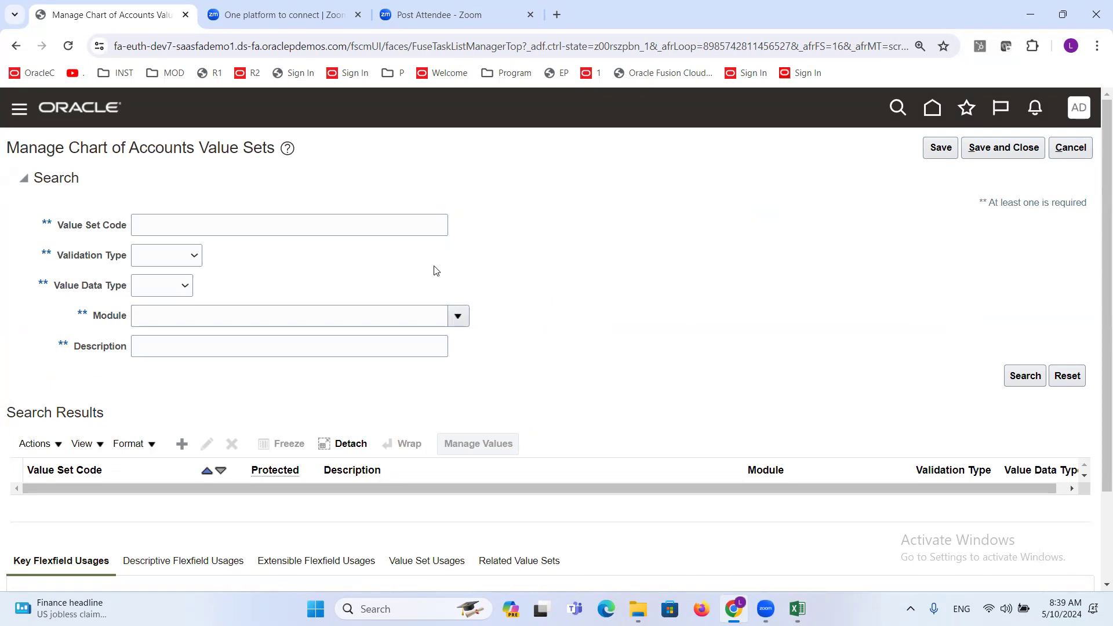
- Search the value sets for code ADP Com and select the ADP Company value set
click(317, 229)
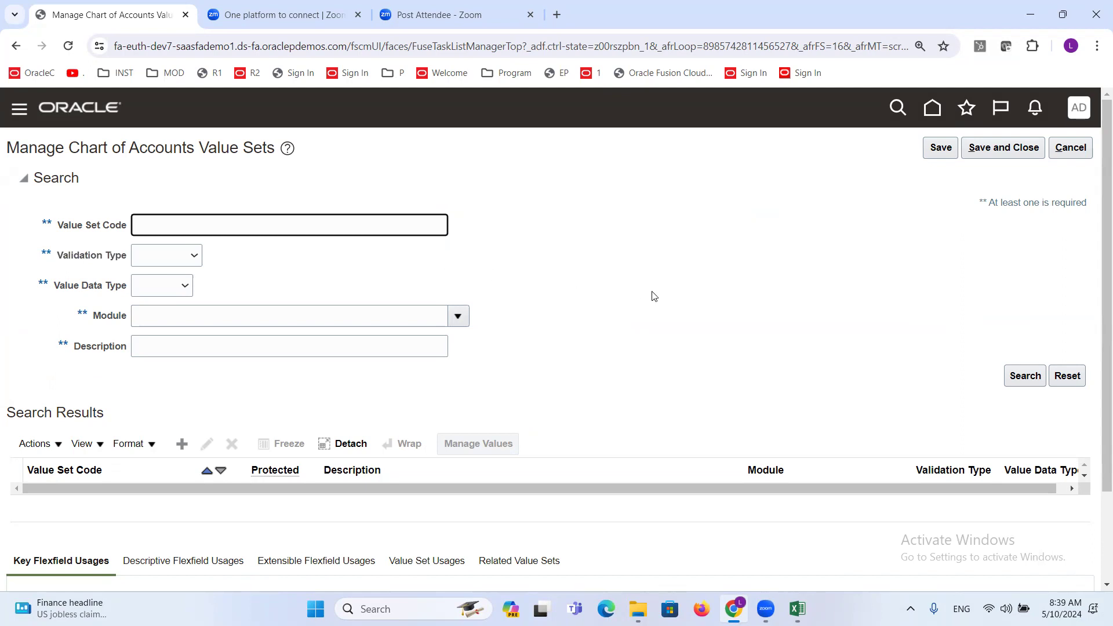
text(a)
text(ADP Com)
key(Return)
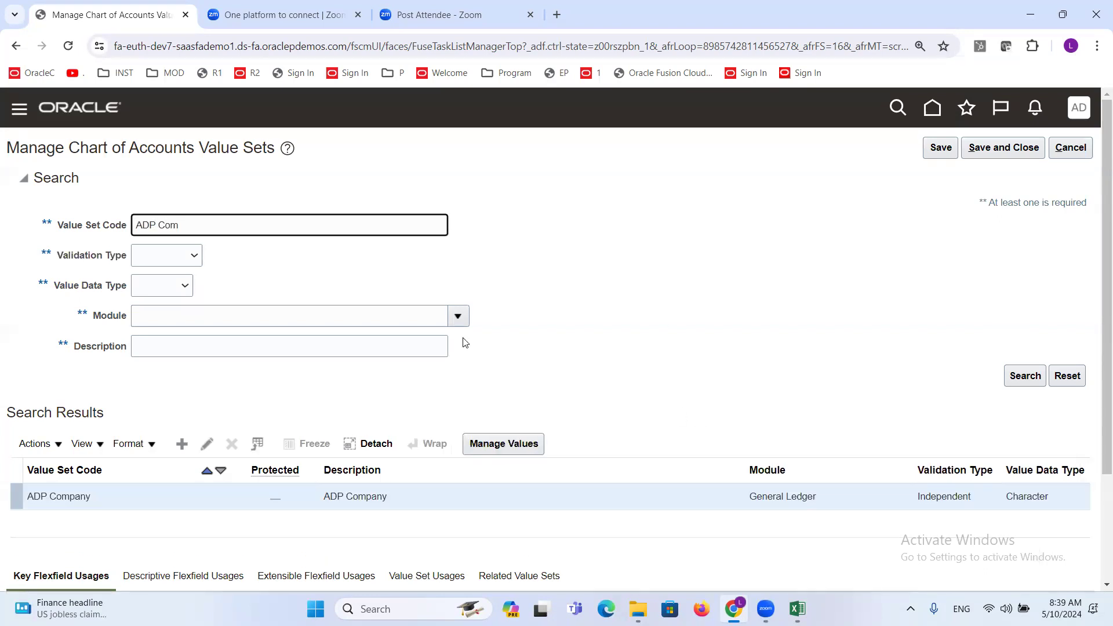
scroll(510, 264, down, 2)
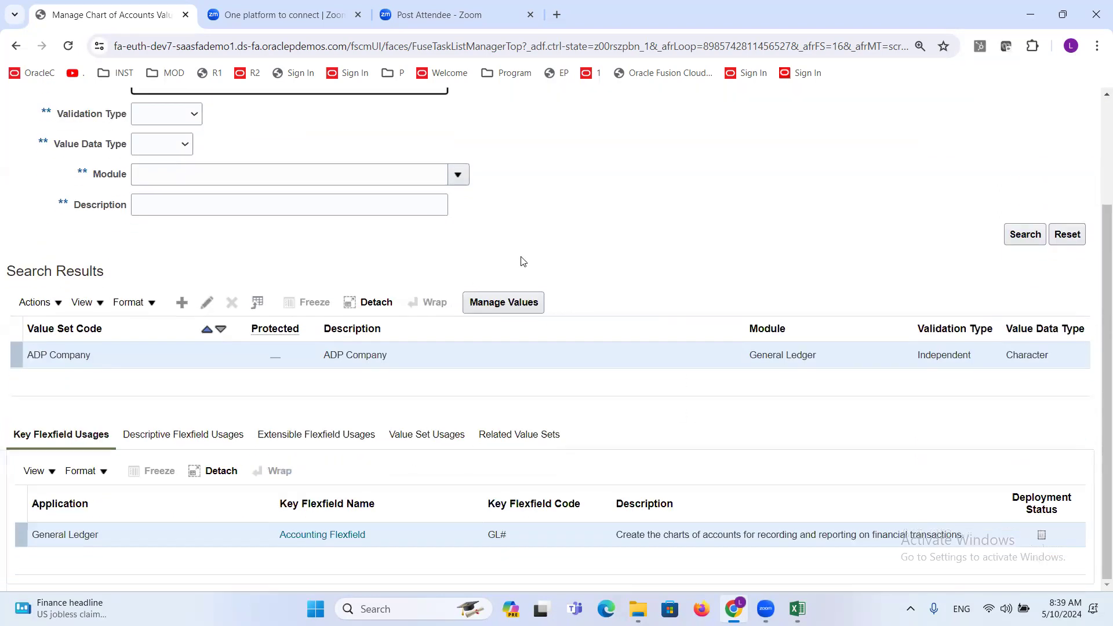
click(99, 356)
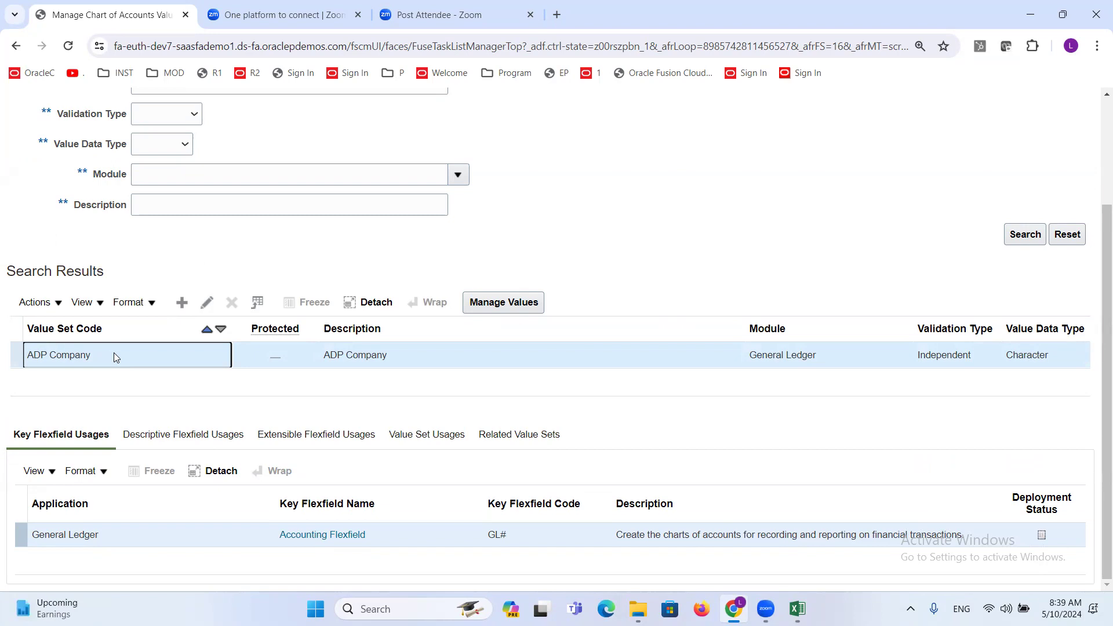
- Open the ADP Company value set definition, examine its module, validation type, data type, subtype and maximum length, and leave without saving
click(209, 302)
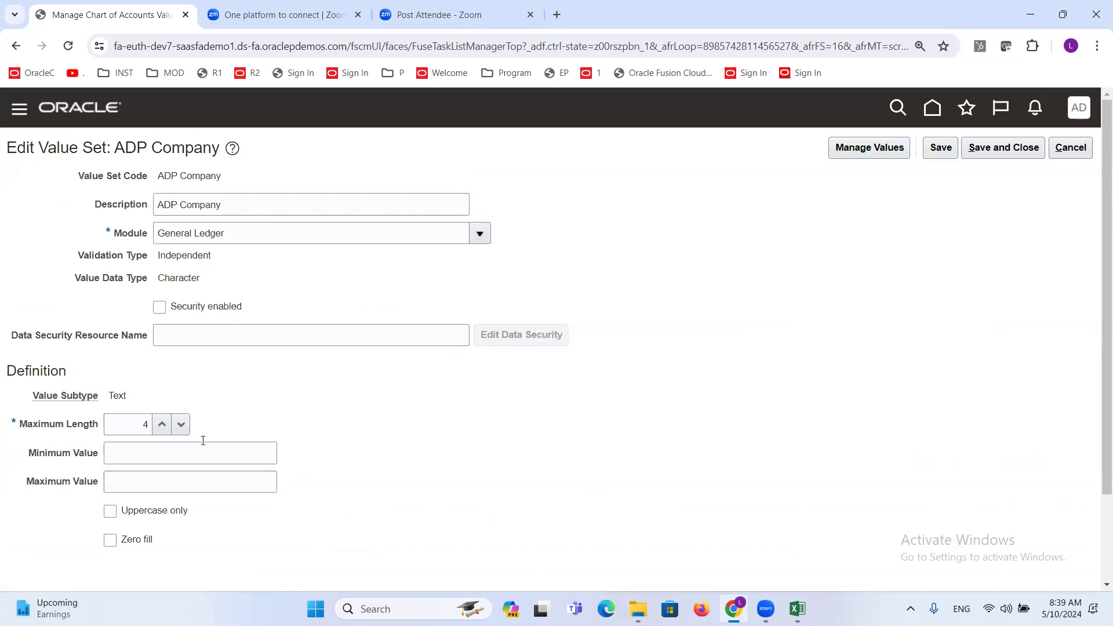
triple_click(188, 177)
click(219, 205)
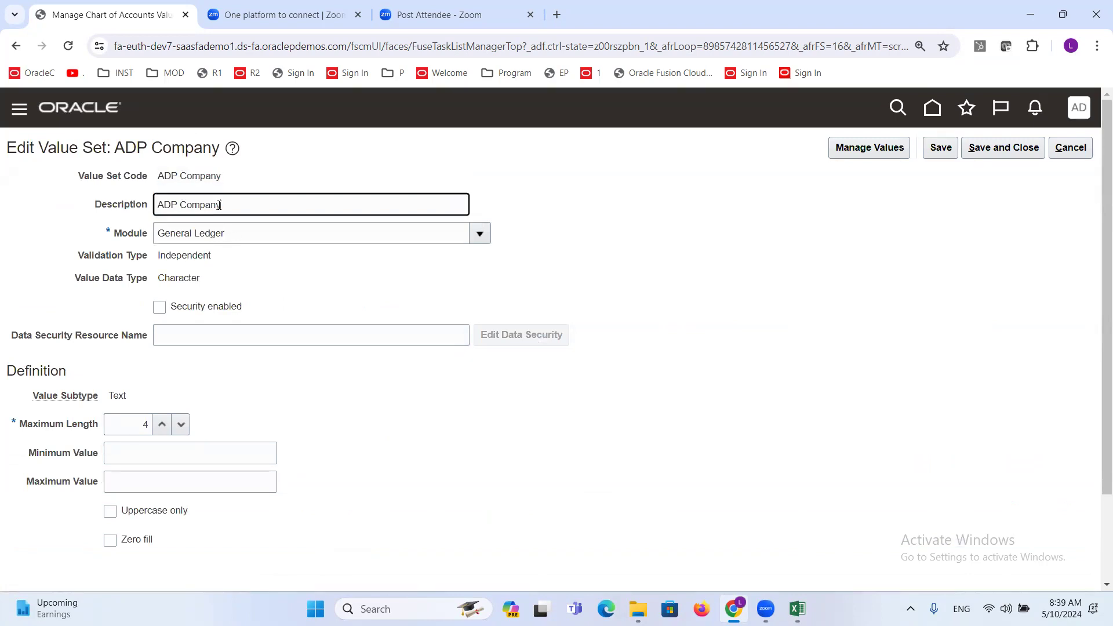
click(240, 234)
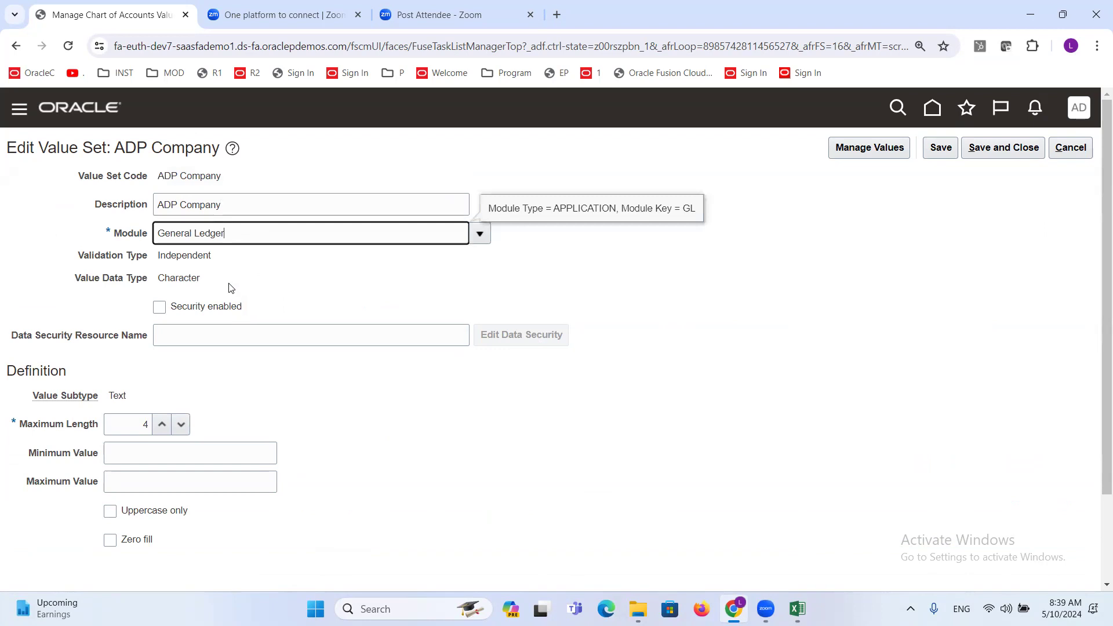
double_click(204, 256)
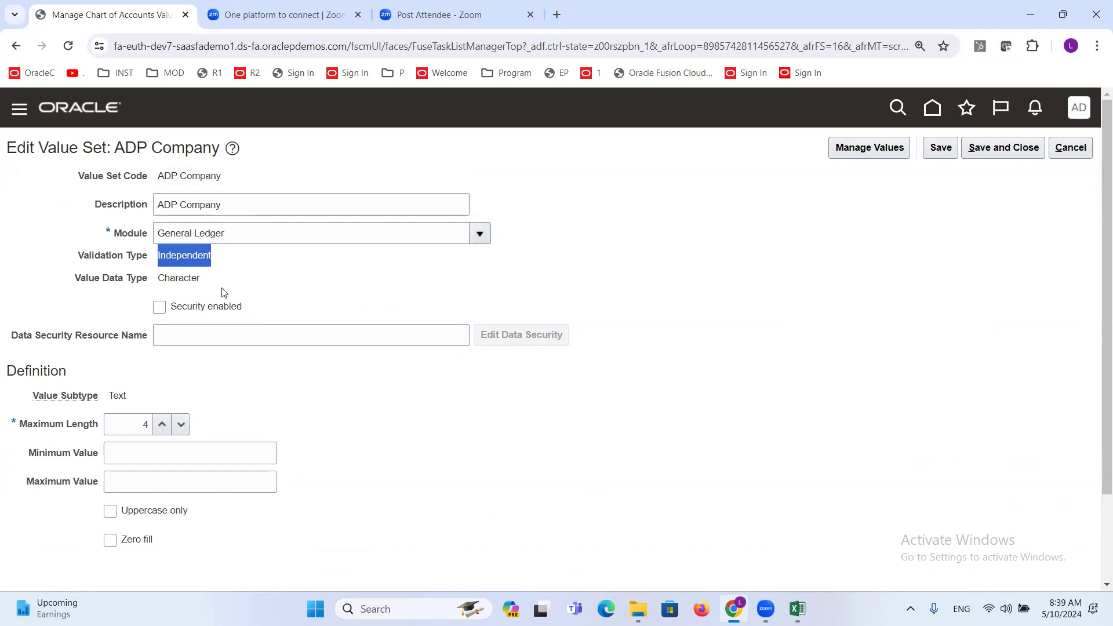
double_click(196, 278)
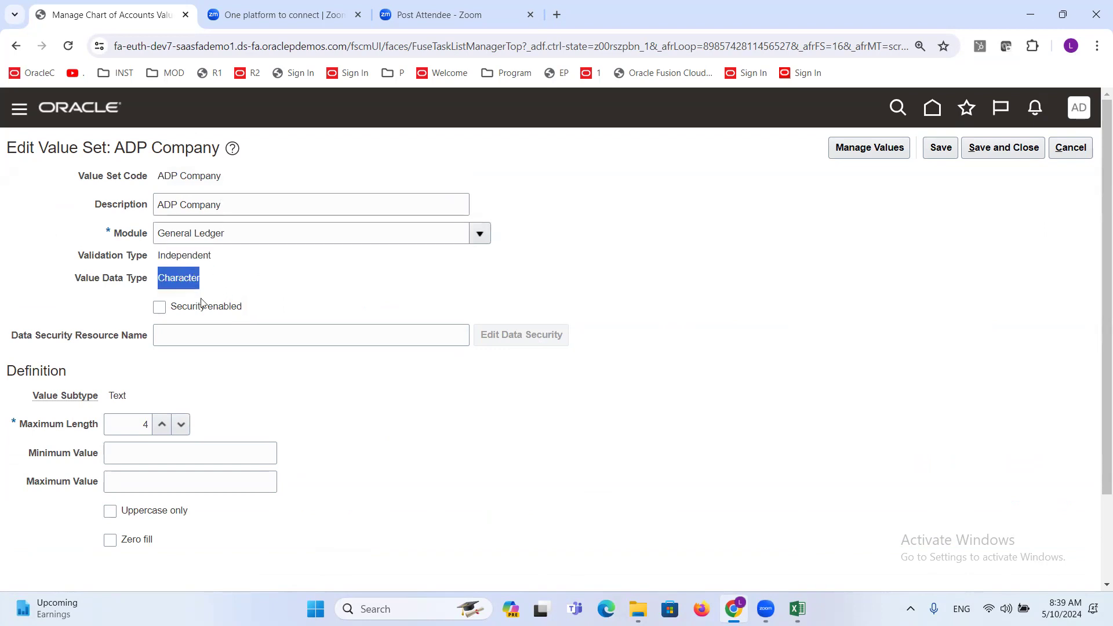
double_click(123, 395)
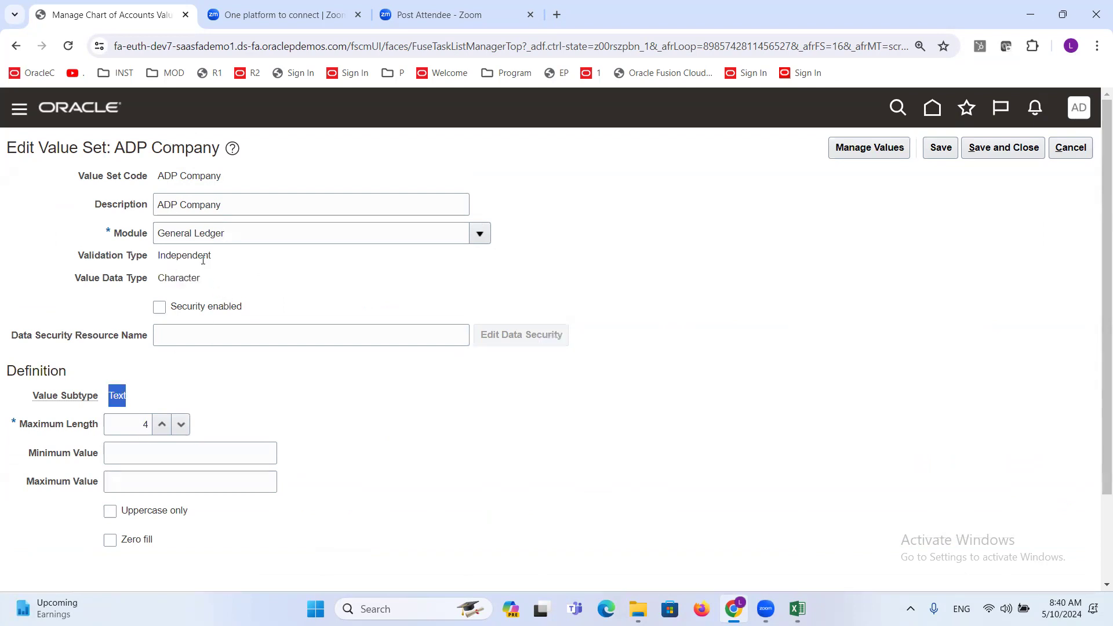
double_click(203, 258)
double_click(180, 277)
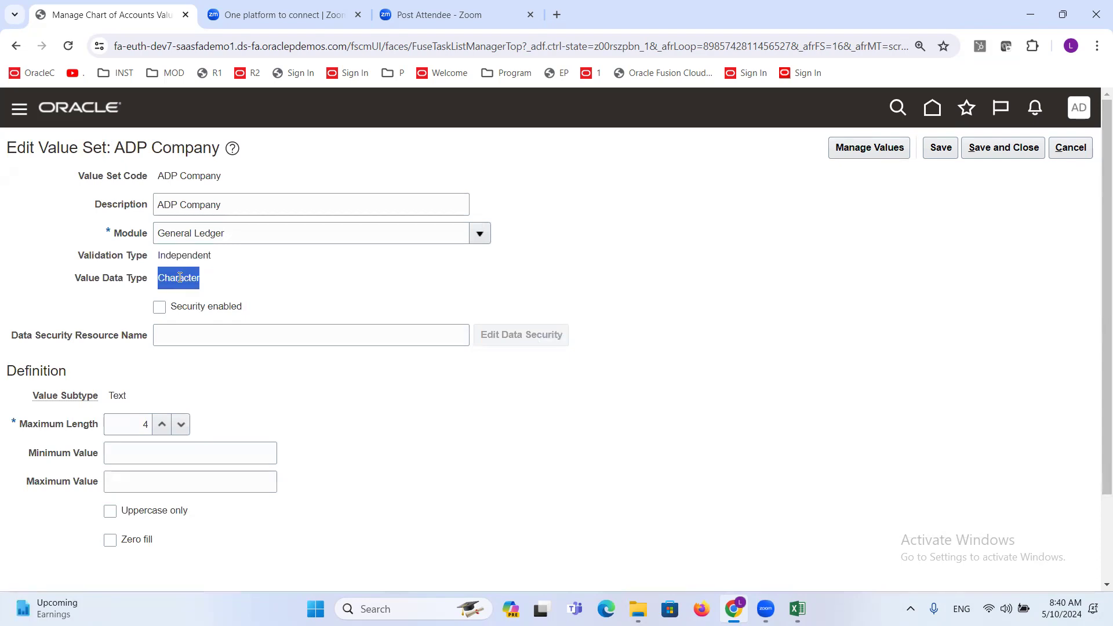
double_click(119, 396)
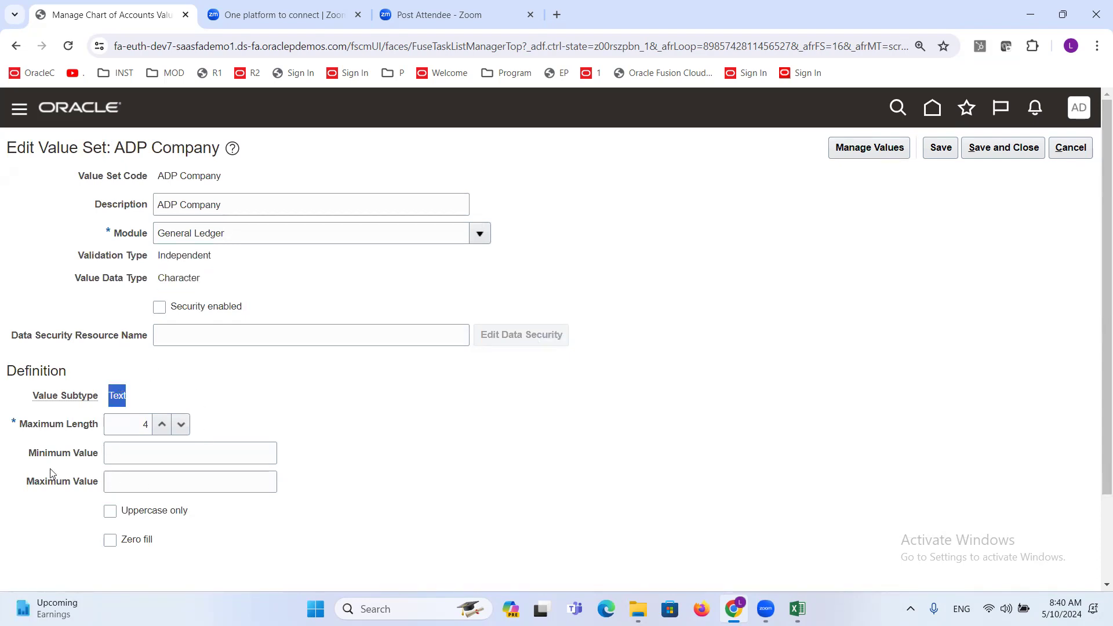
click(130, 426)
click(298, 406)
drag(233, 201, 155, 206)
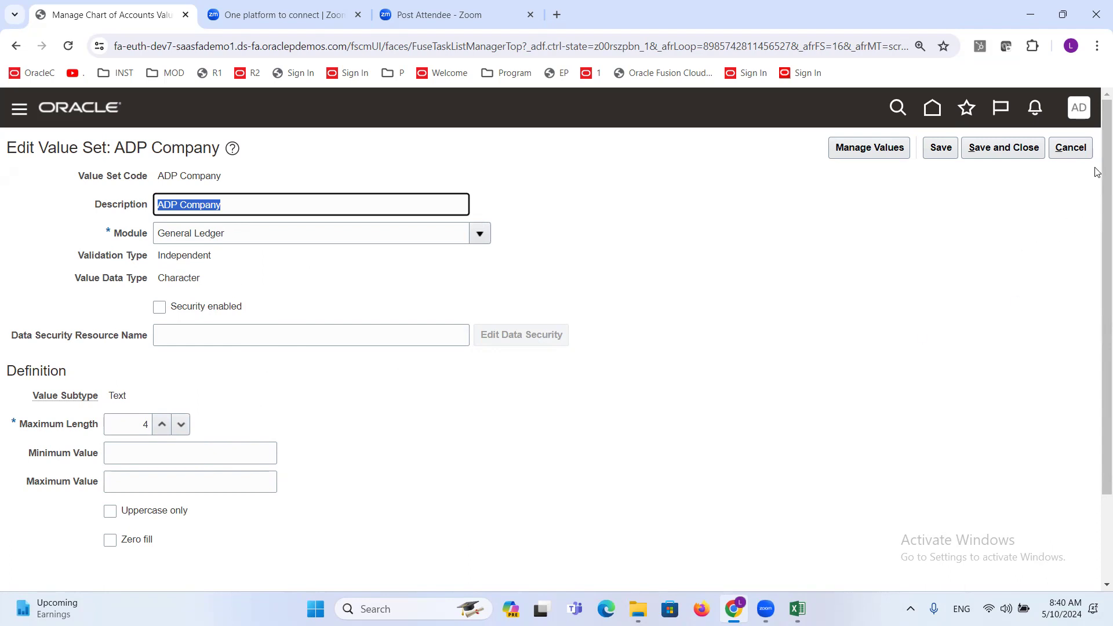
click(1071, 149)
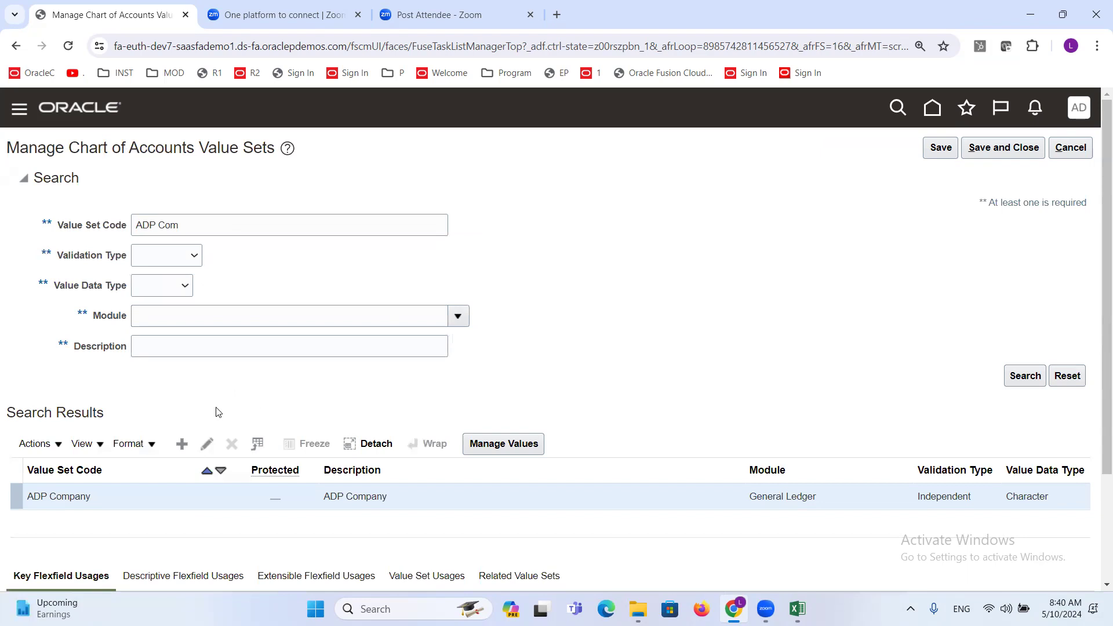
click(207, 444)
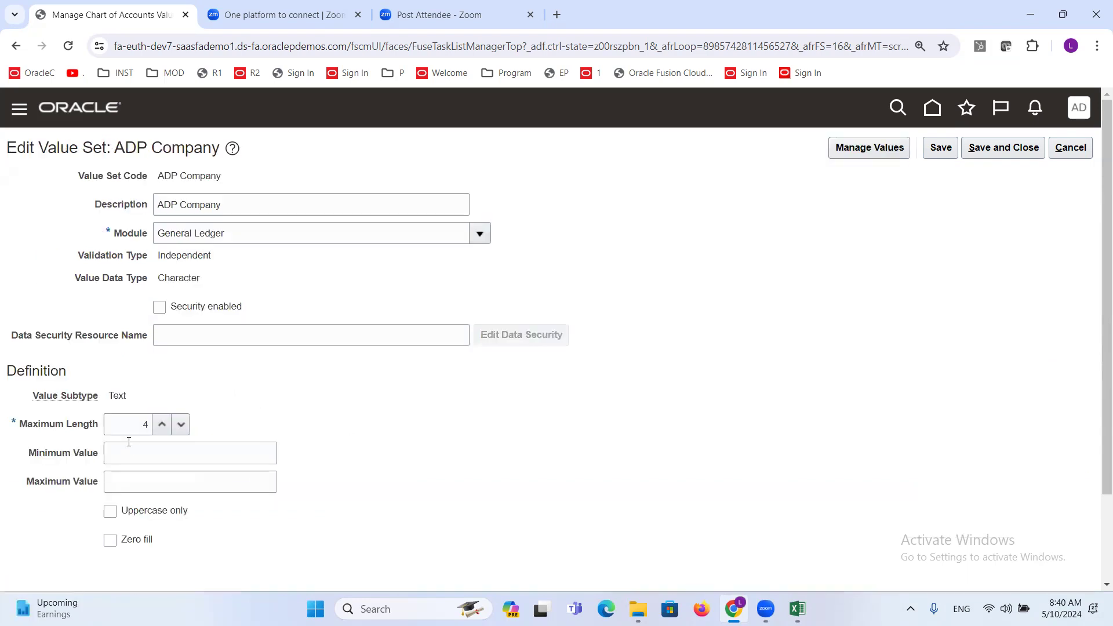
click(1071, 148)
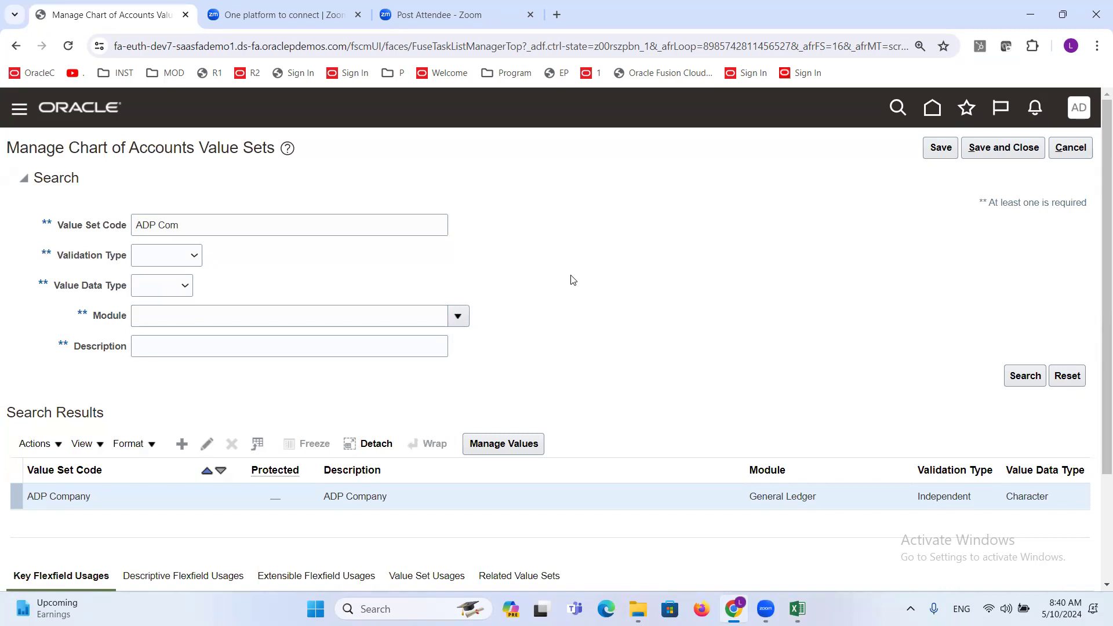
- Open the Manage Values page for the ADP Company value set
scroll(550, 263, down, 2)
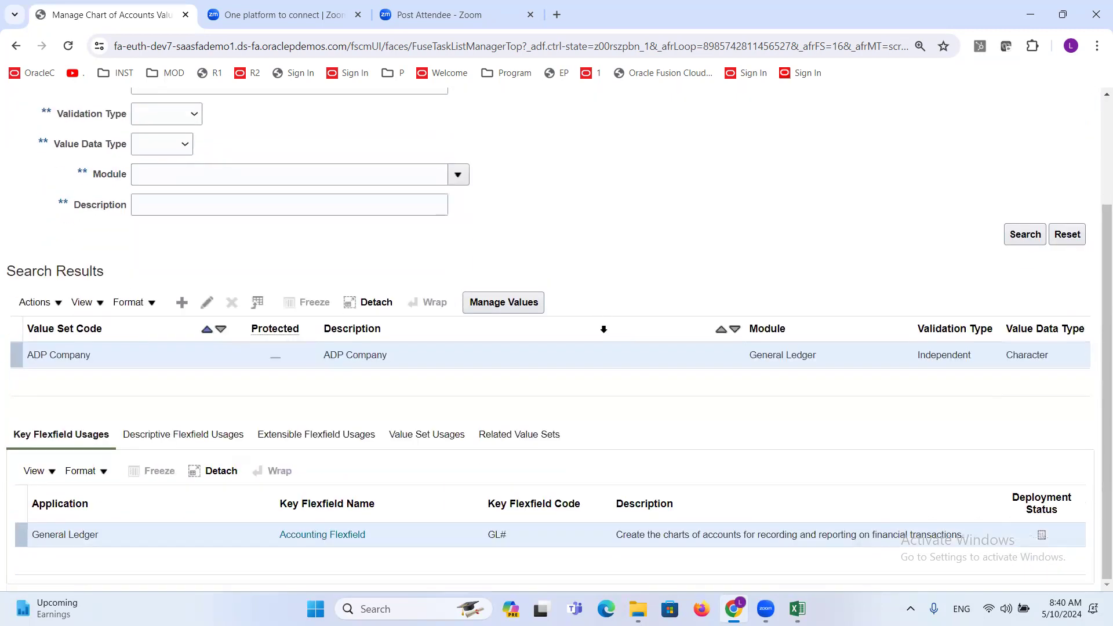
click(497, 303)
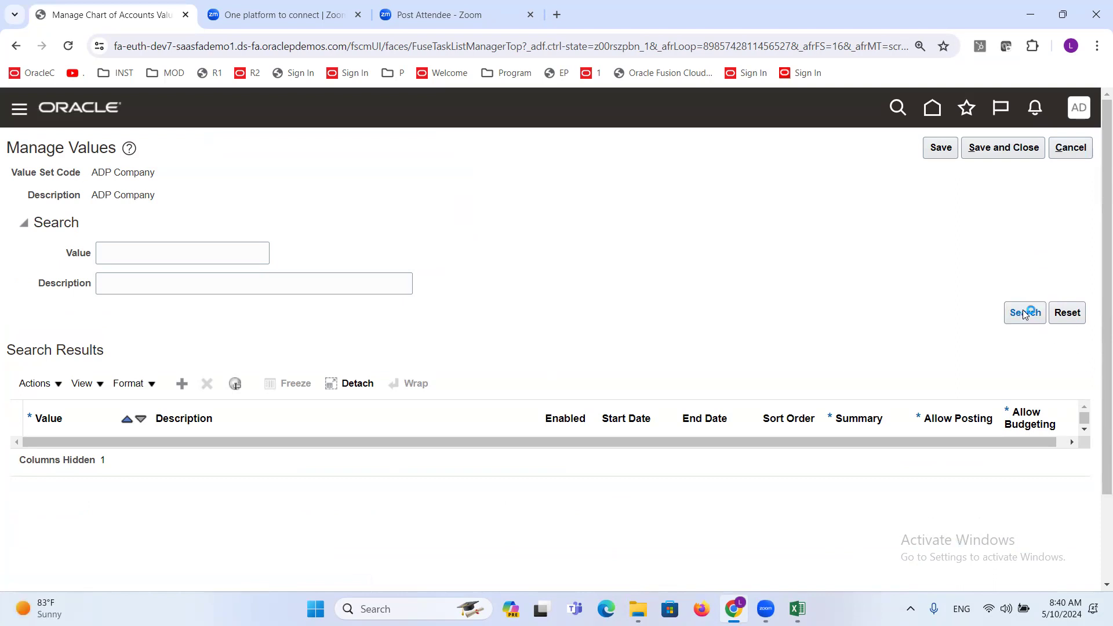
triple_click(112, 175)
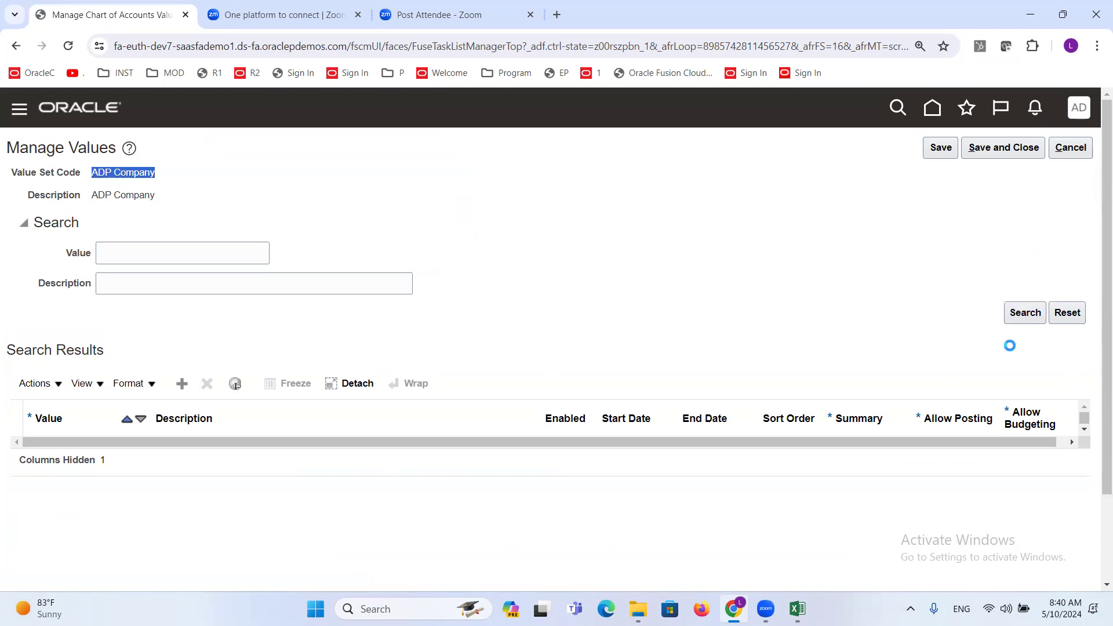
click(478, 340)
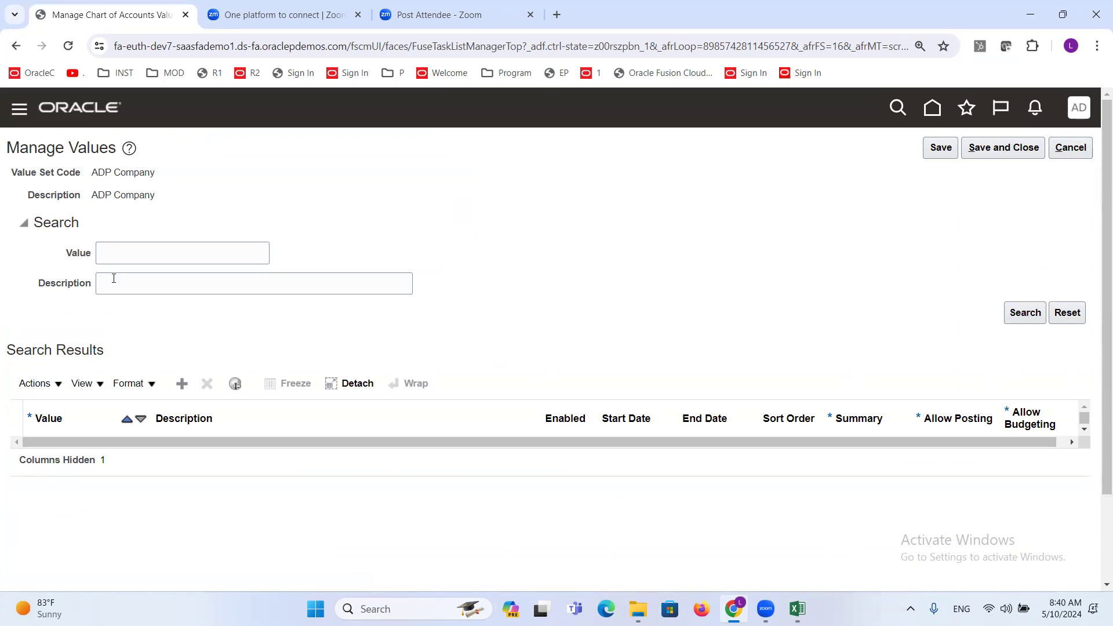
- Create a new segment value row for ADP Company and enter 1000 as its value
click(180, 385)
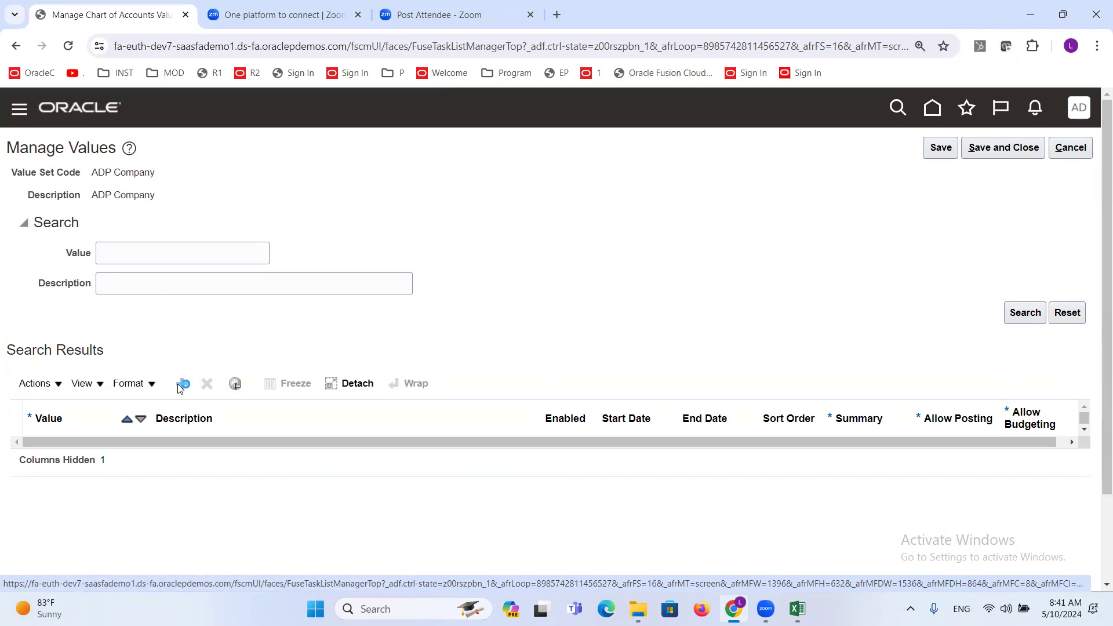
click(56, 462)
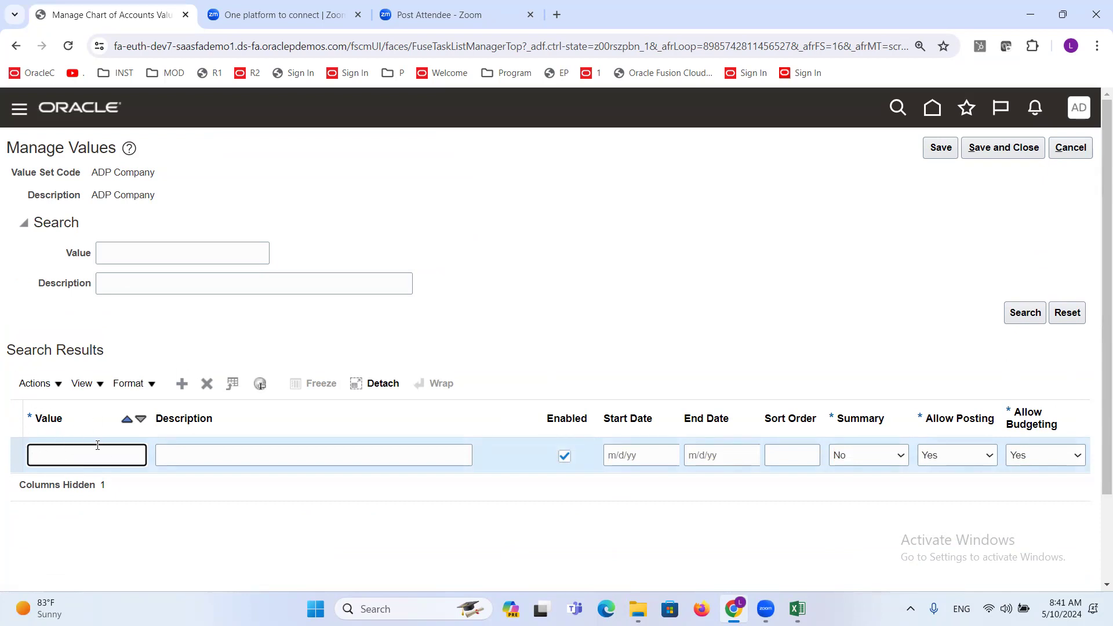
text(1000)
key(Tab)
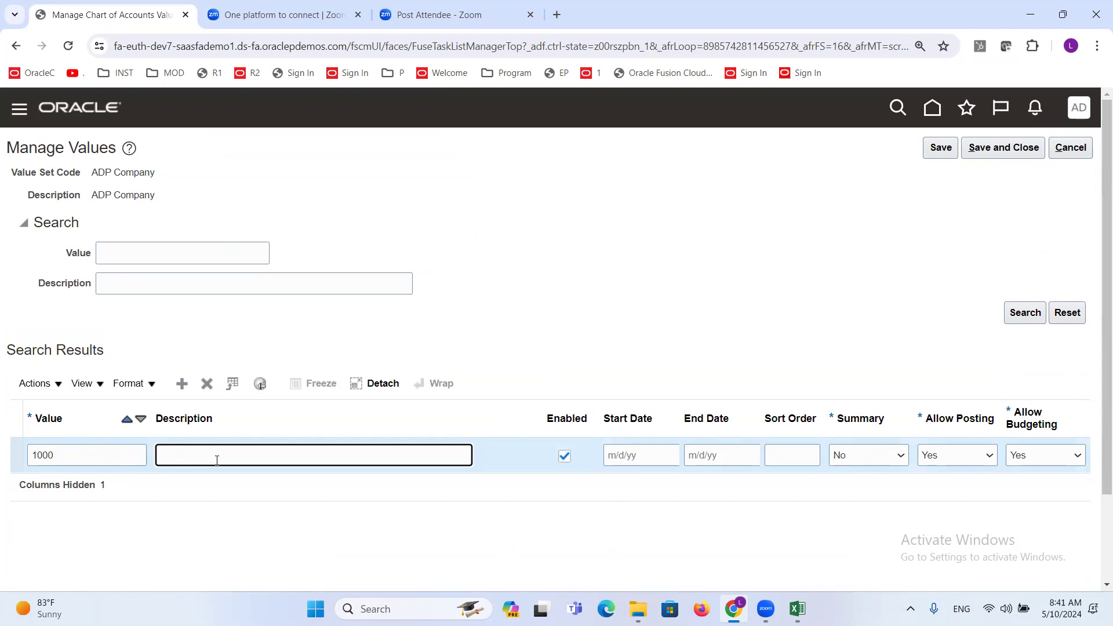
- Consult the Company Value Set list in the Excel discussion sheet, return to Oracle Fusion, and describe value 1000 as ADP Software Services
key(alt+Tab)
scroll(214, 308, up, 2)
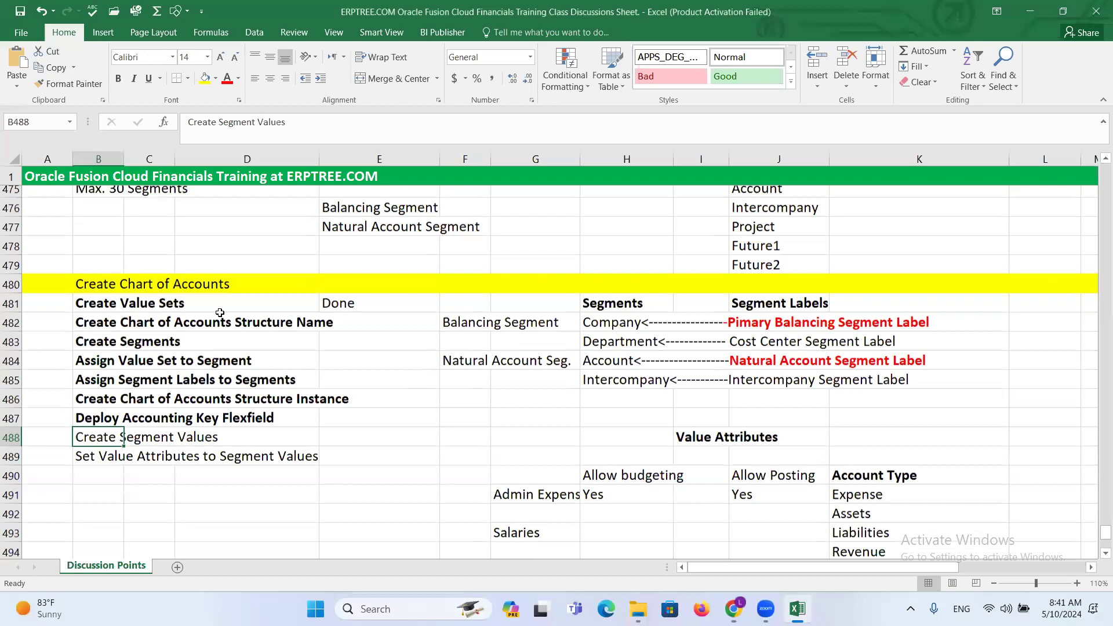
scroll(214, 307, up, 3)
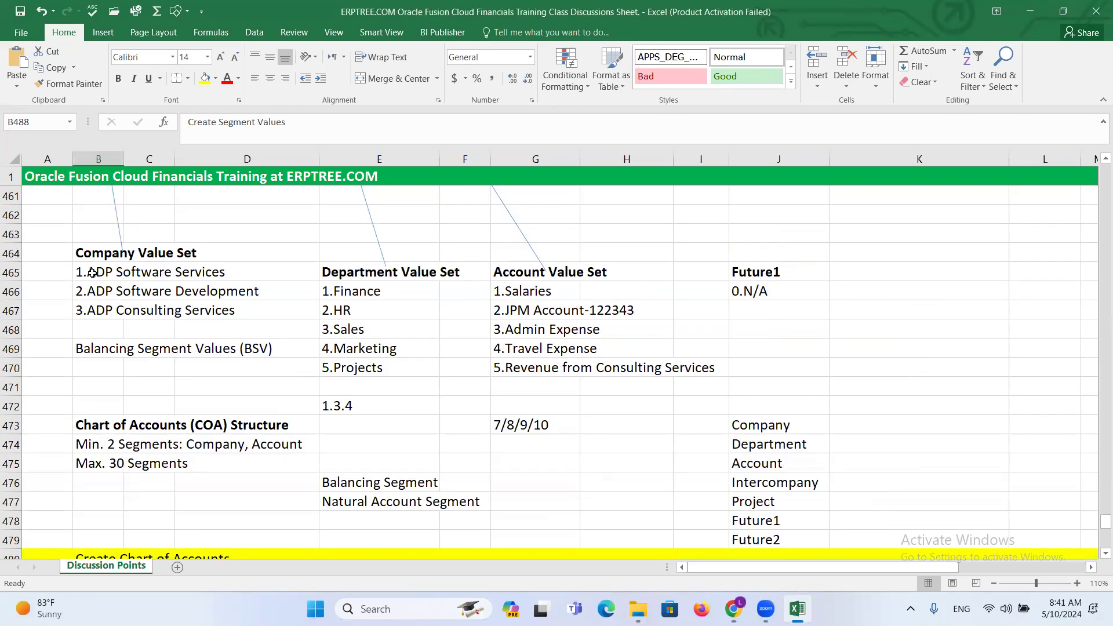
key(alt+Tab)
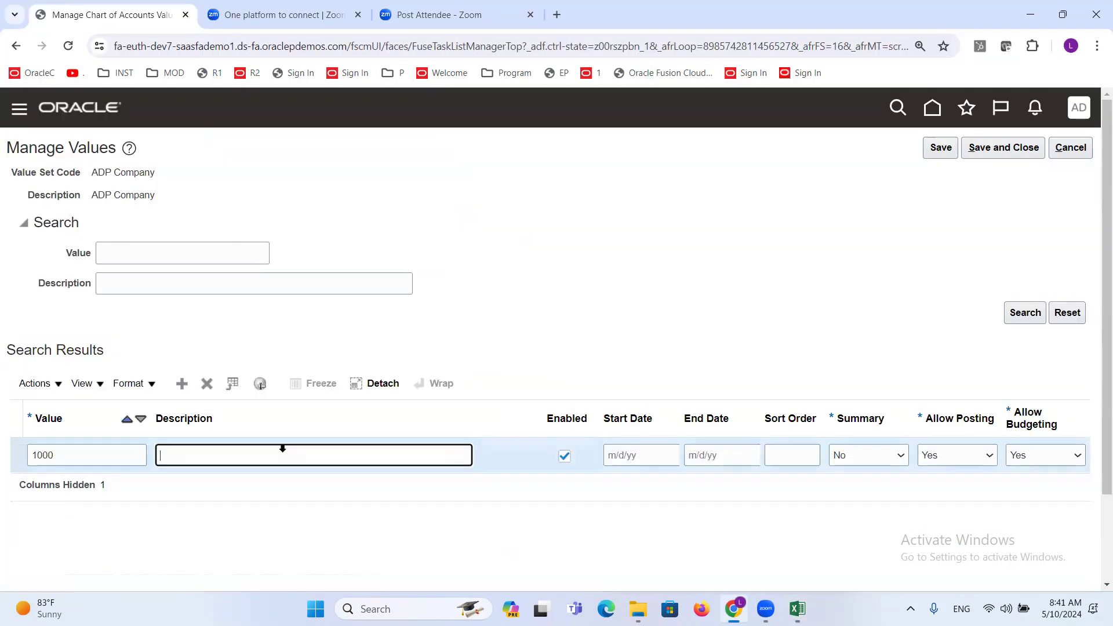
text(ADP Software Services)
- Examine the start date, end date, Enabled, Summary, Allow Posting and Allow Budgeting settings of value 1000, keeping it enabled
click(624, 461)
click(719, 457)
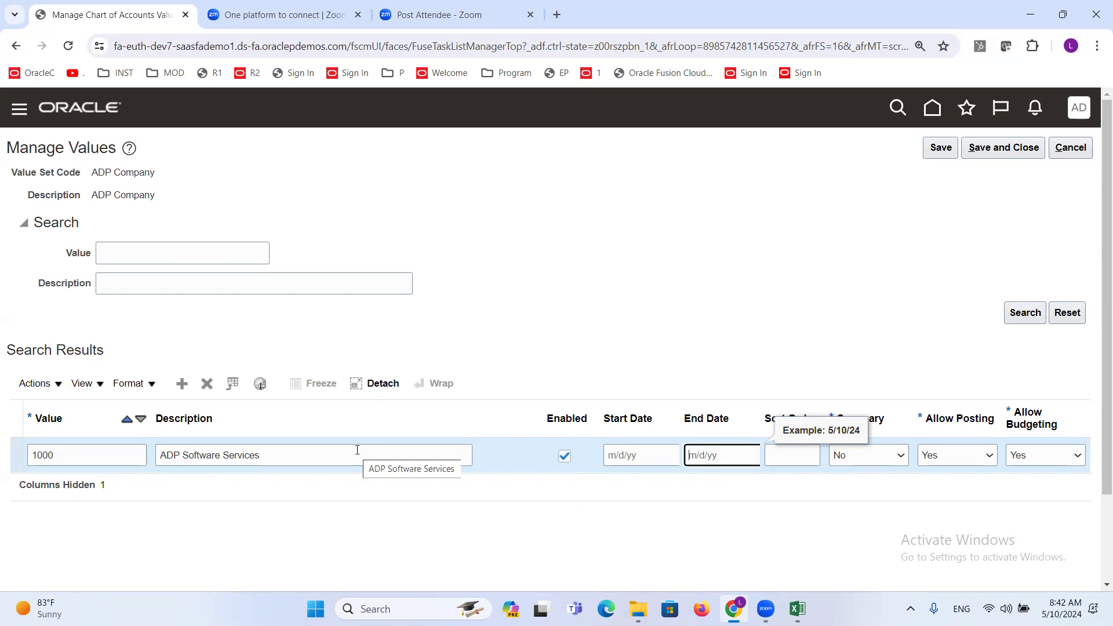
click(565, 457)
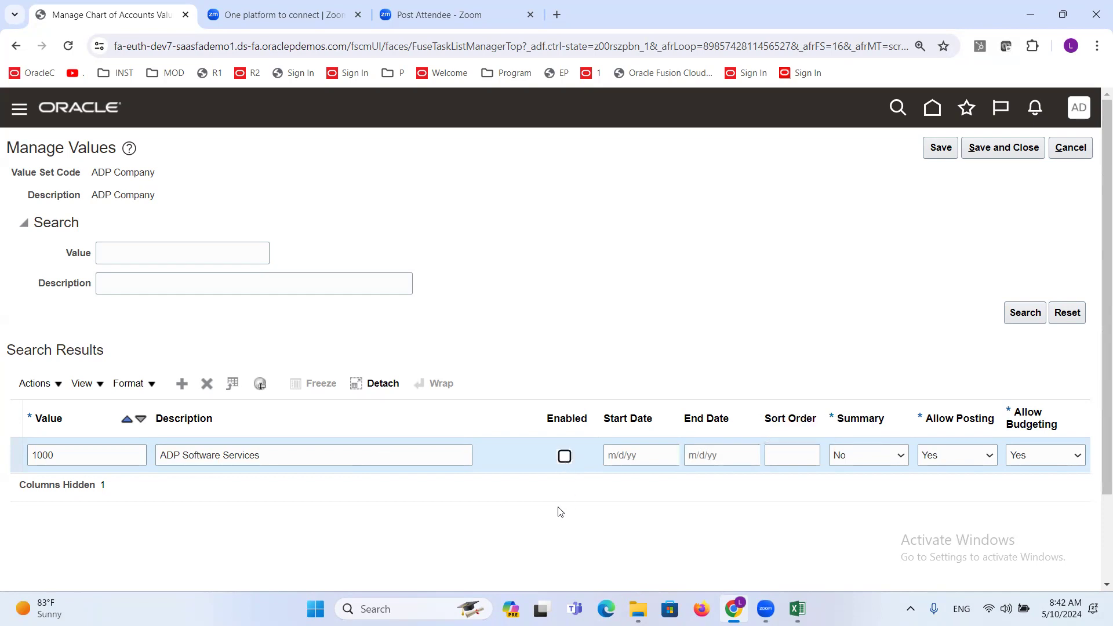
click(563, 458)
click(854, 406)
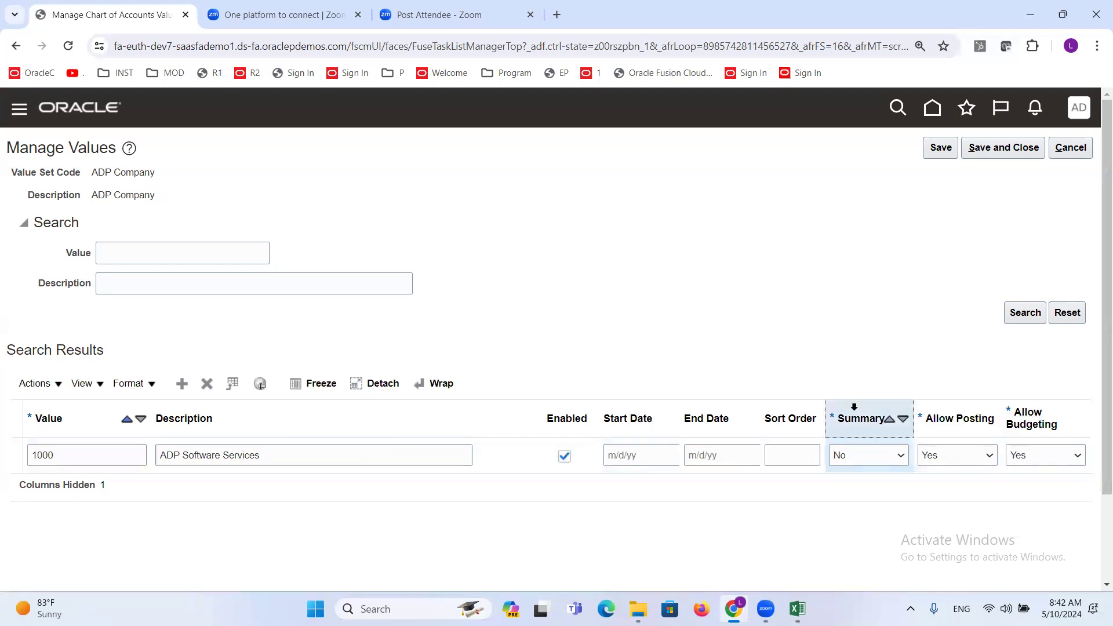
click(958, 415)
click(1038, 414)
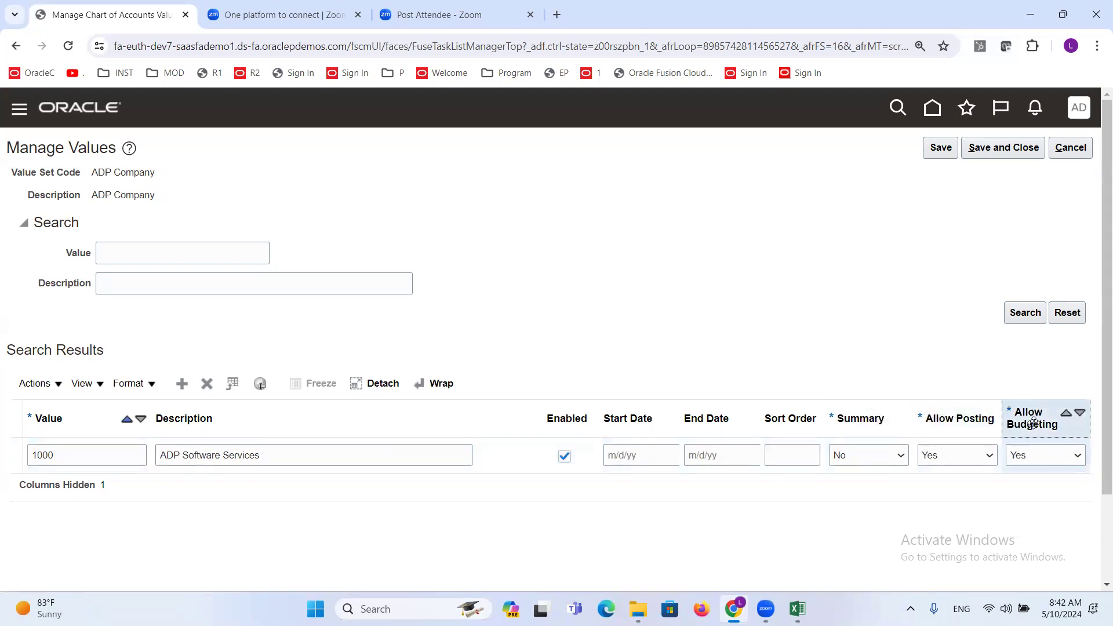
- Switch to the Excel discussion sheet to review the Value Attributes entries Allow budgeting and Allow Posting, and return to the Summary column in Oracle Fusion
key(alt+Tab)
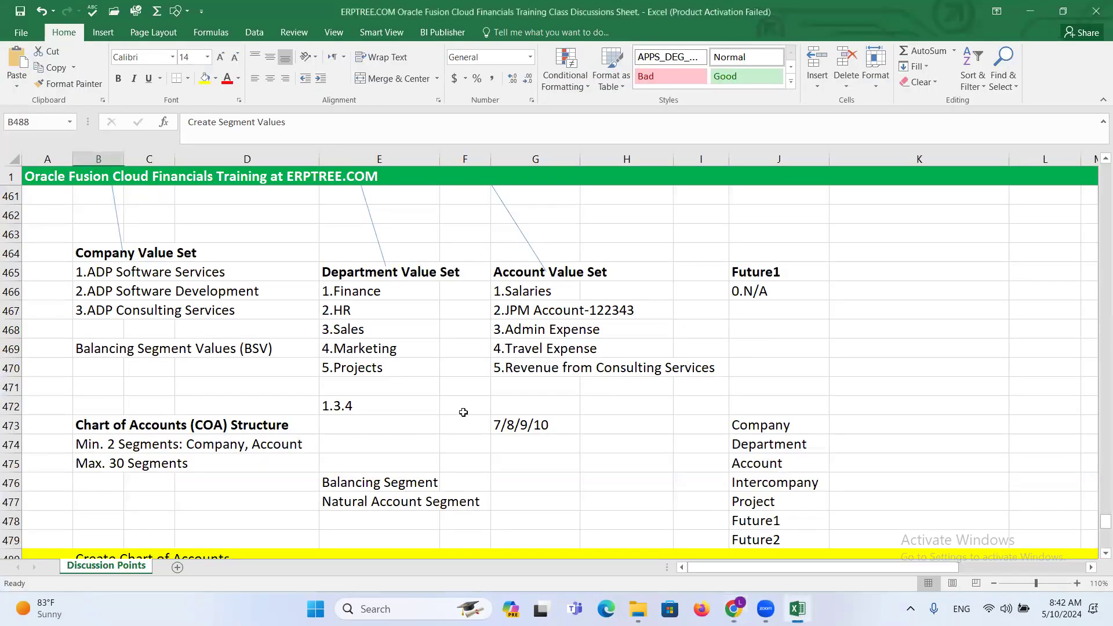
scroll(414, 385, down, 3)
scroll(415, 385, down, 3)
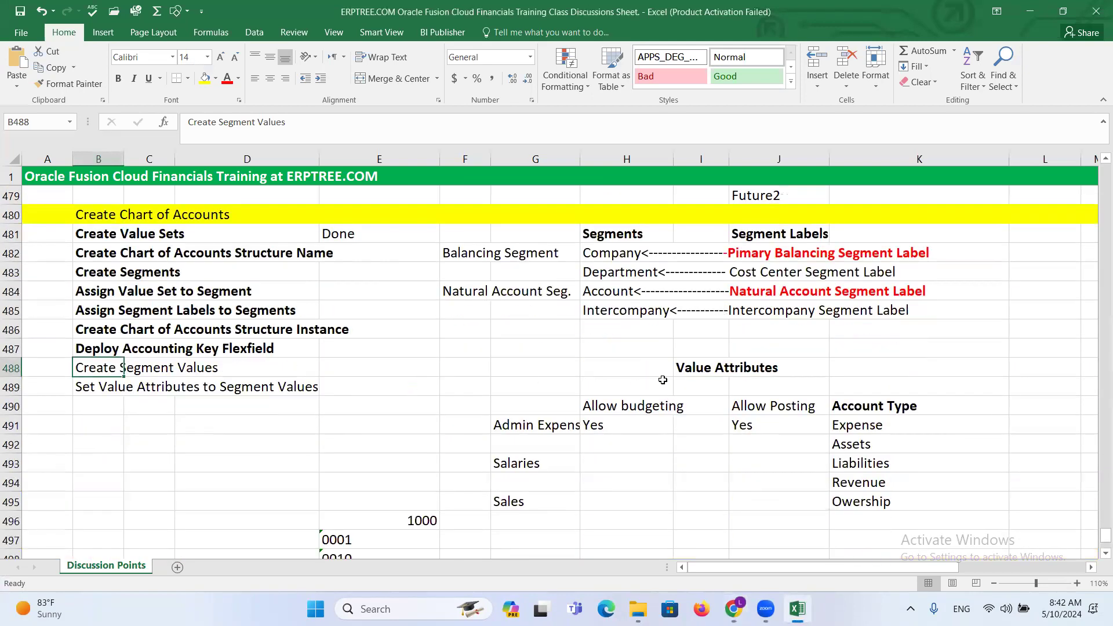
click(687, 373)
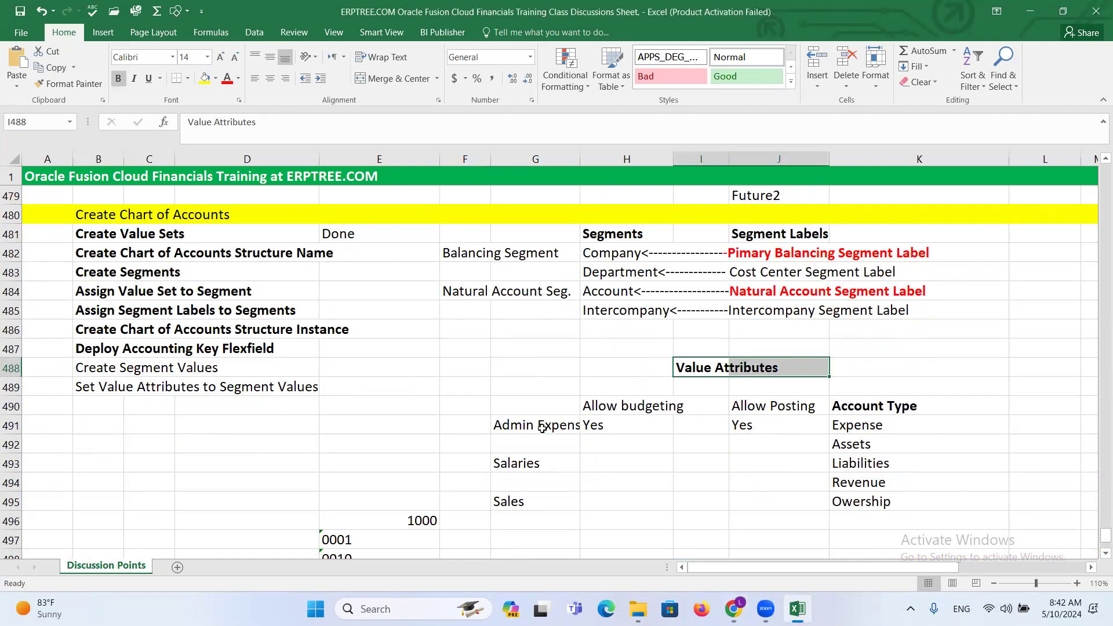
click(613, 404)
click(769, 406)
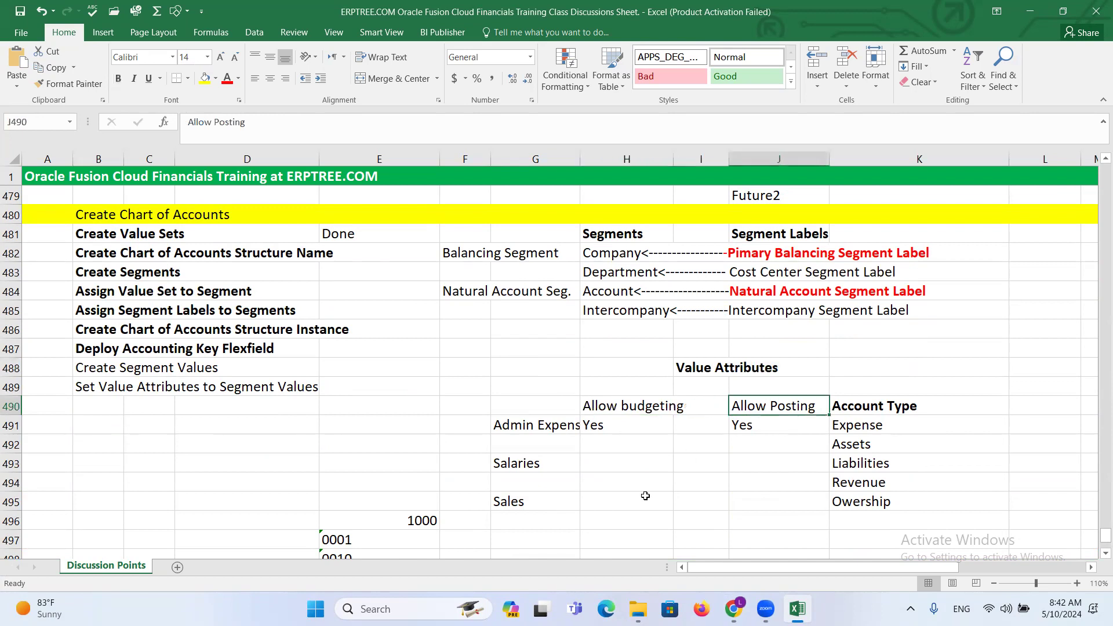
key(alt+Tab)
click(857, 417)
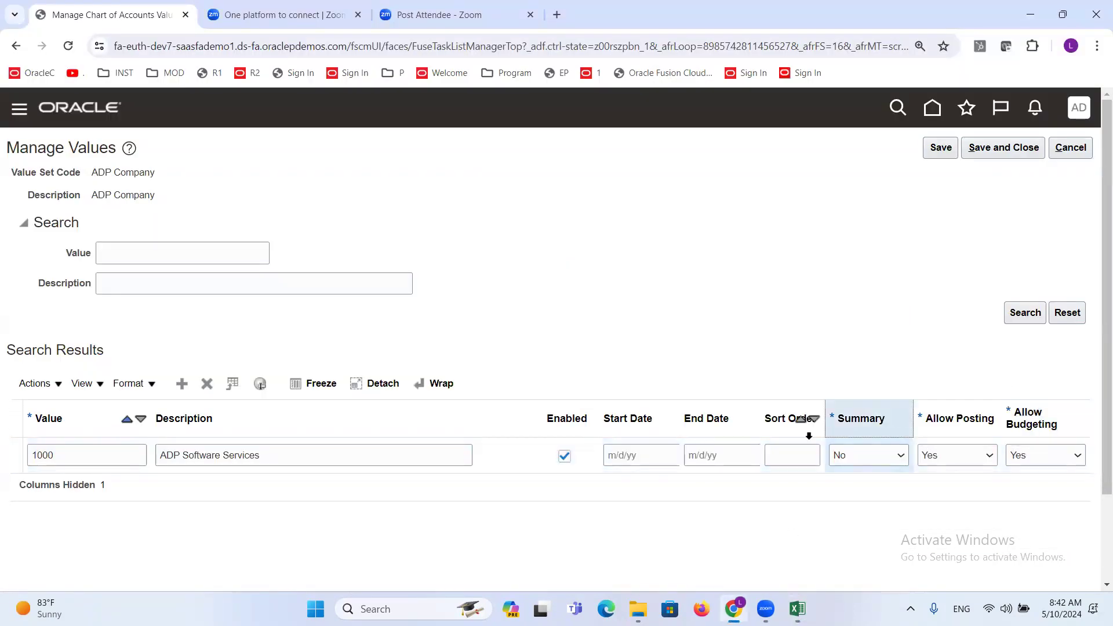
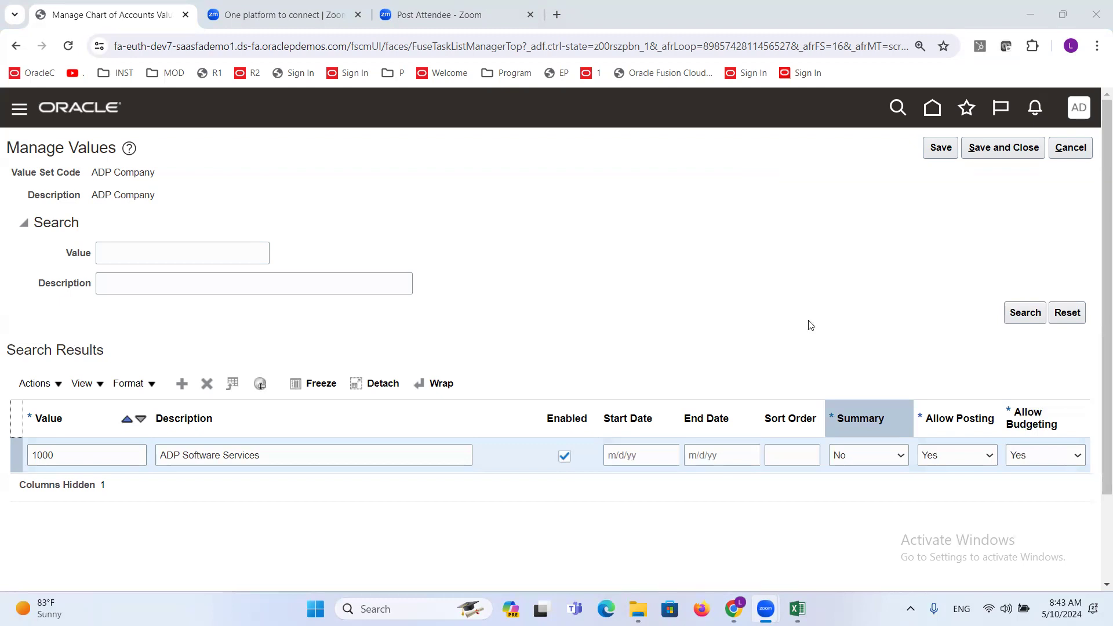
click(795, 304)
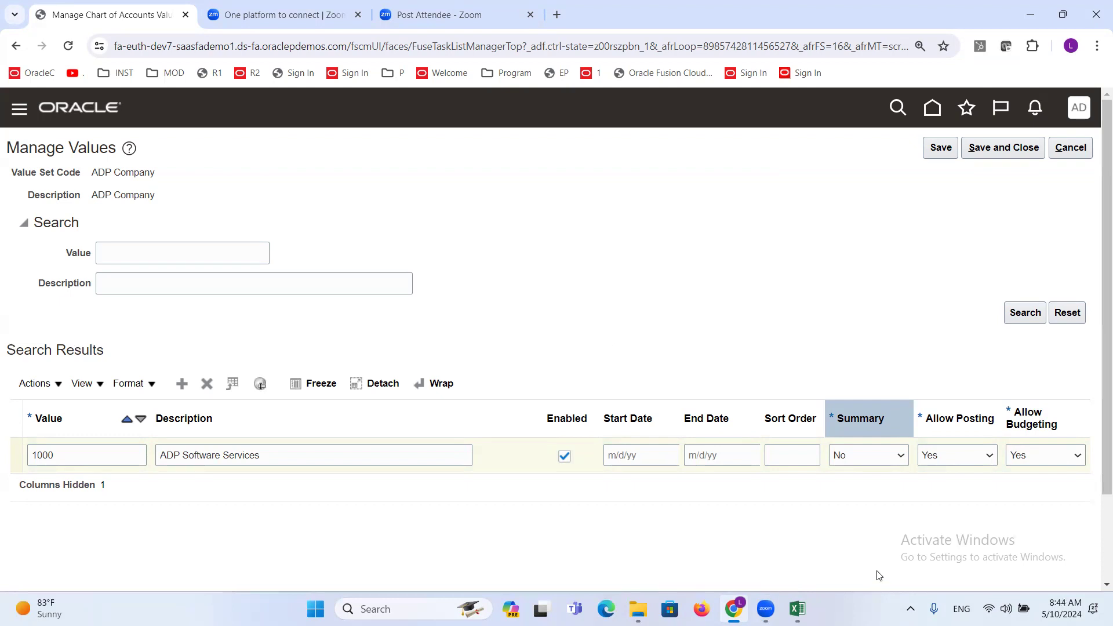
click(983, 561)
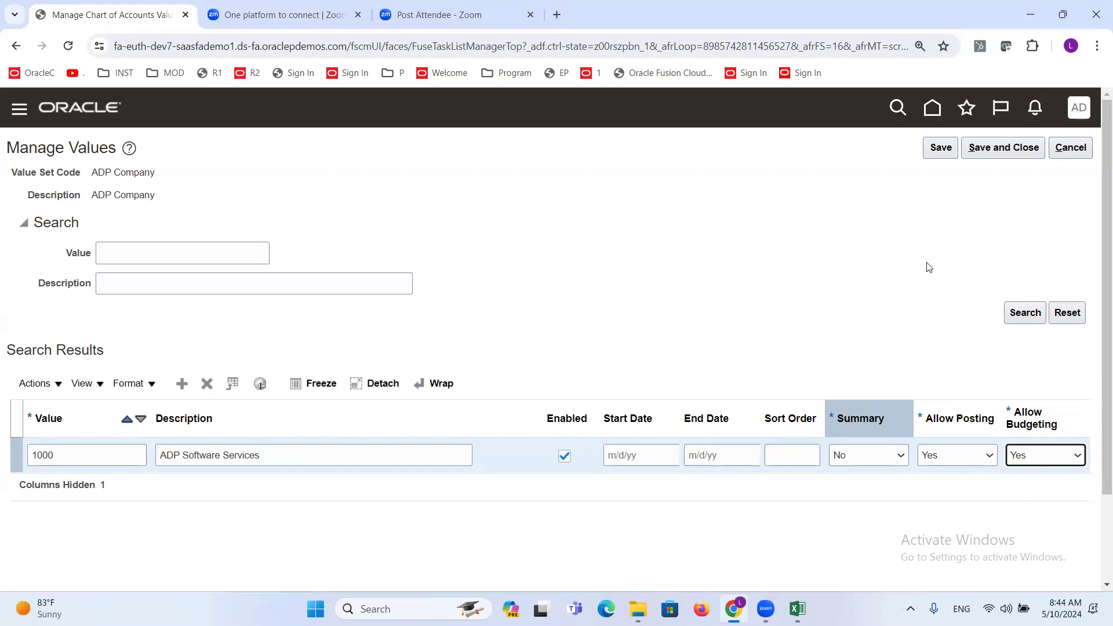
click(887, 273)
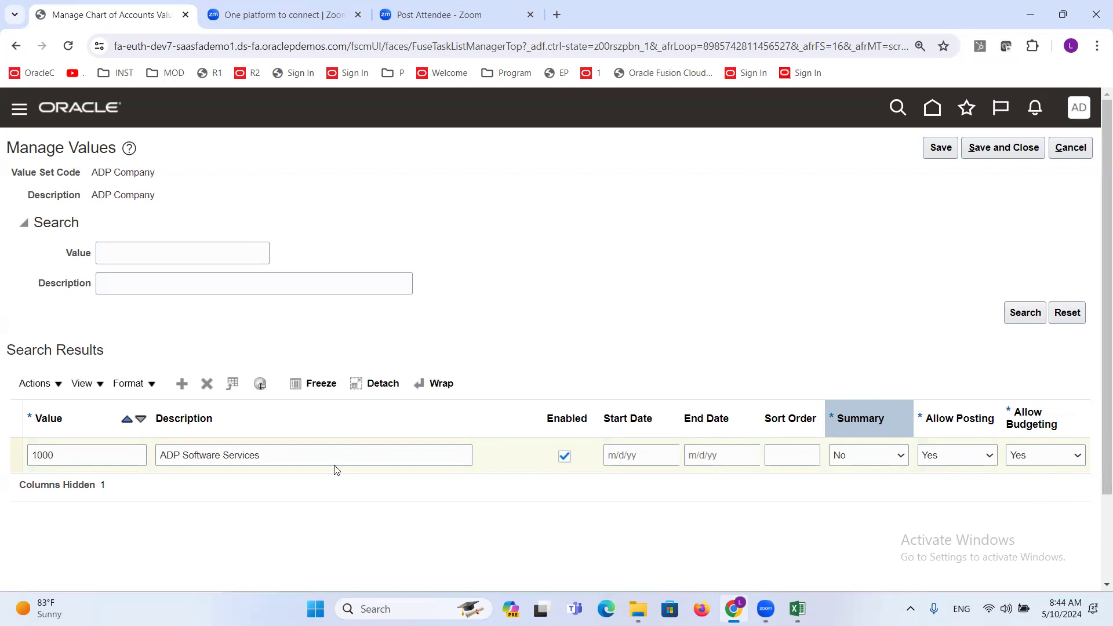
- Switch the Summary setting of value 1000 to Yes, check the Allow Posting choices, and set Summary back to No
click(886, 461)
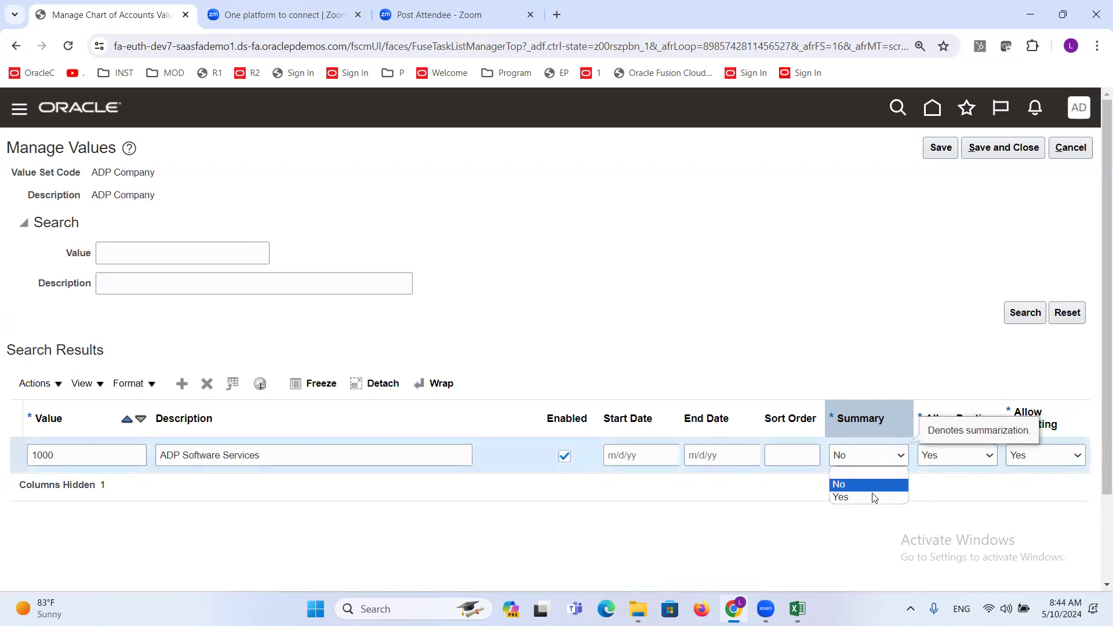
click(844, 497)
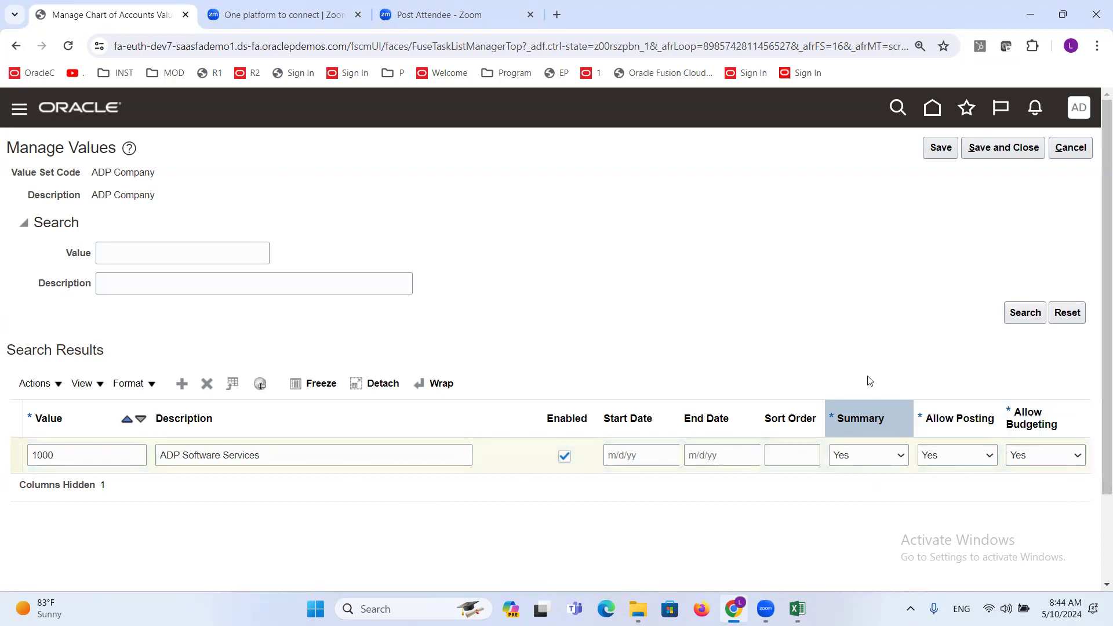
click(989, 458)
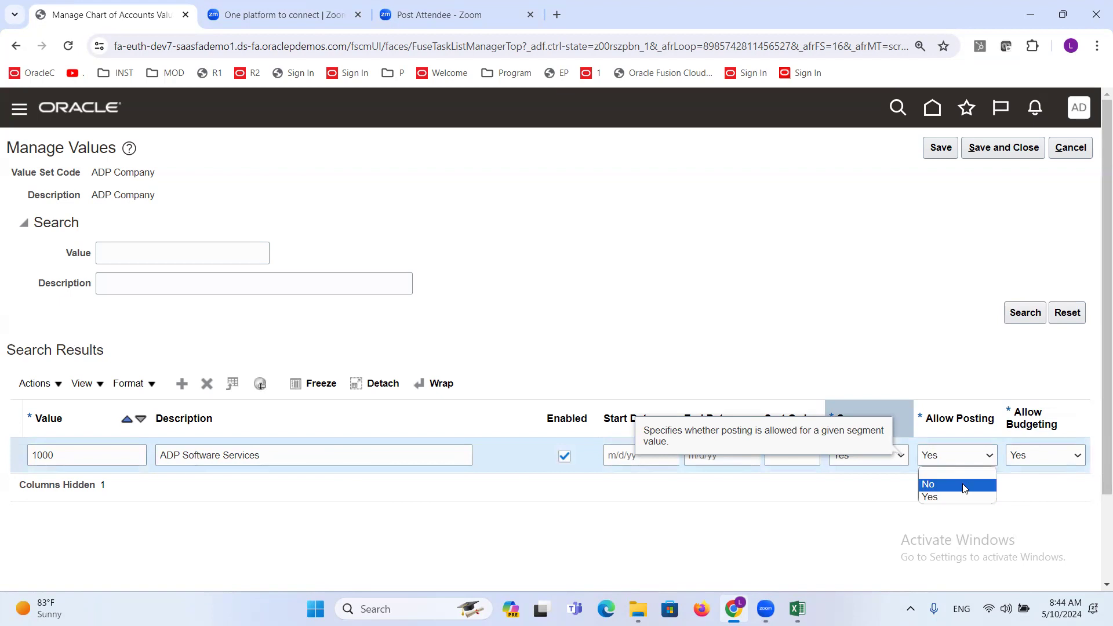
click(898, 303)
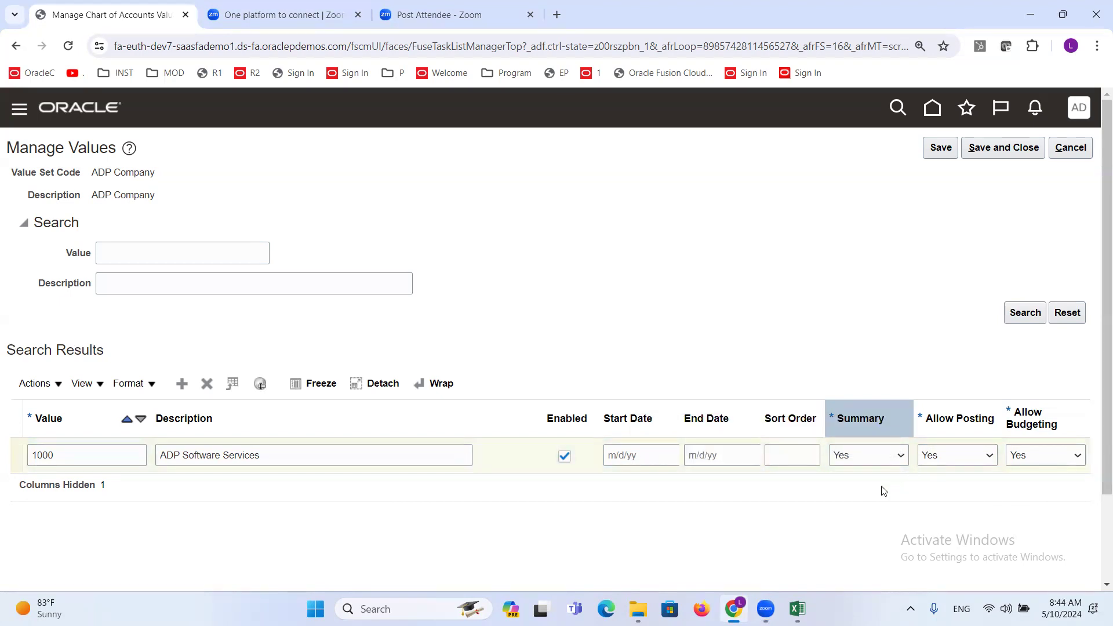
click(847, 459)
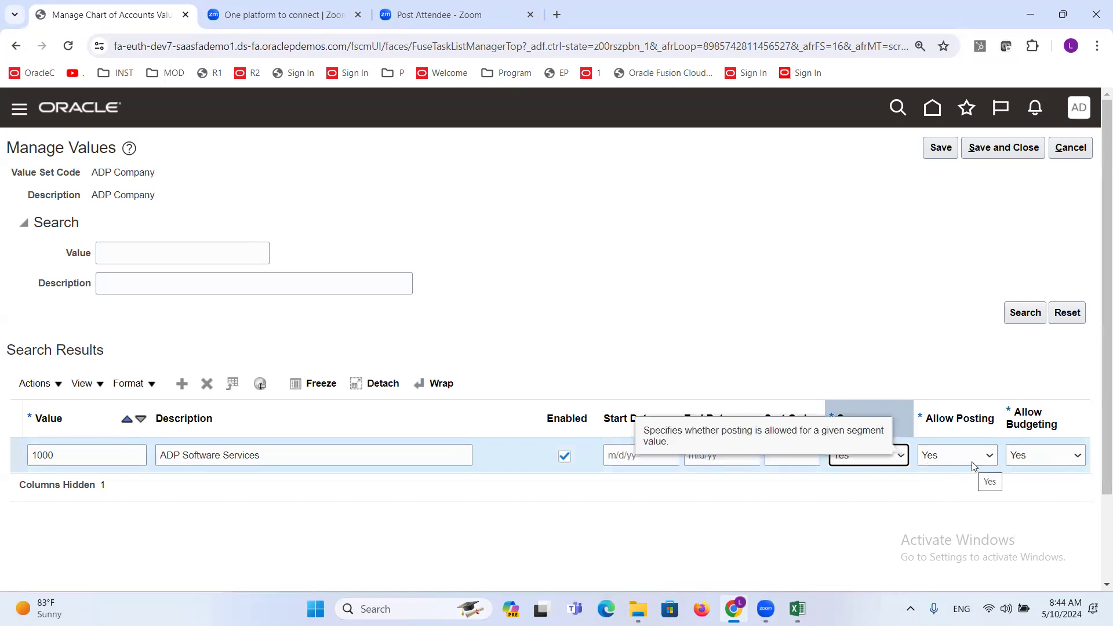
click(898, 318)
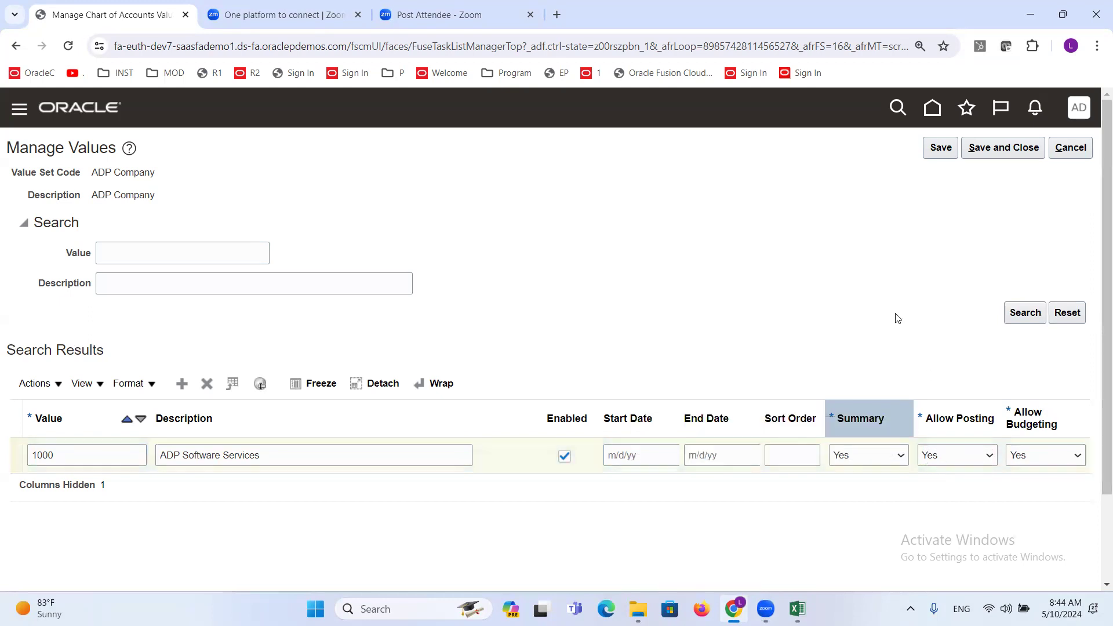
click(887, 455)
click(866, 481)
- Add another value row for ADP Company and consult the Company Value Set list in the Excel discussion sheet
click(183, 389)
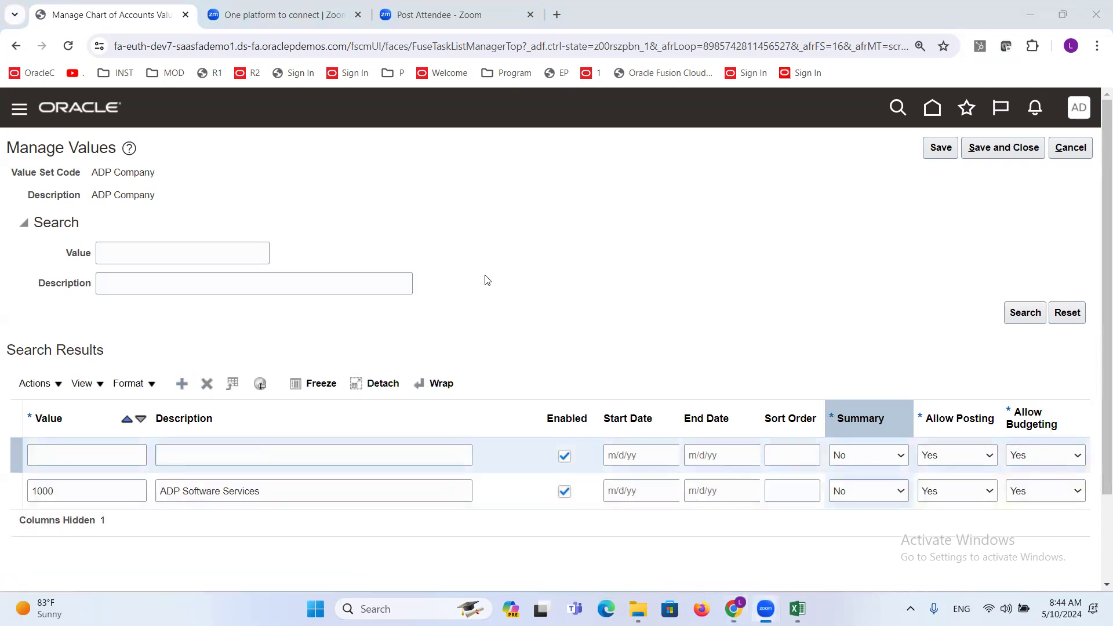
key(alt+Tab)
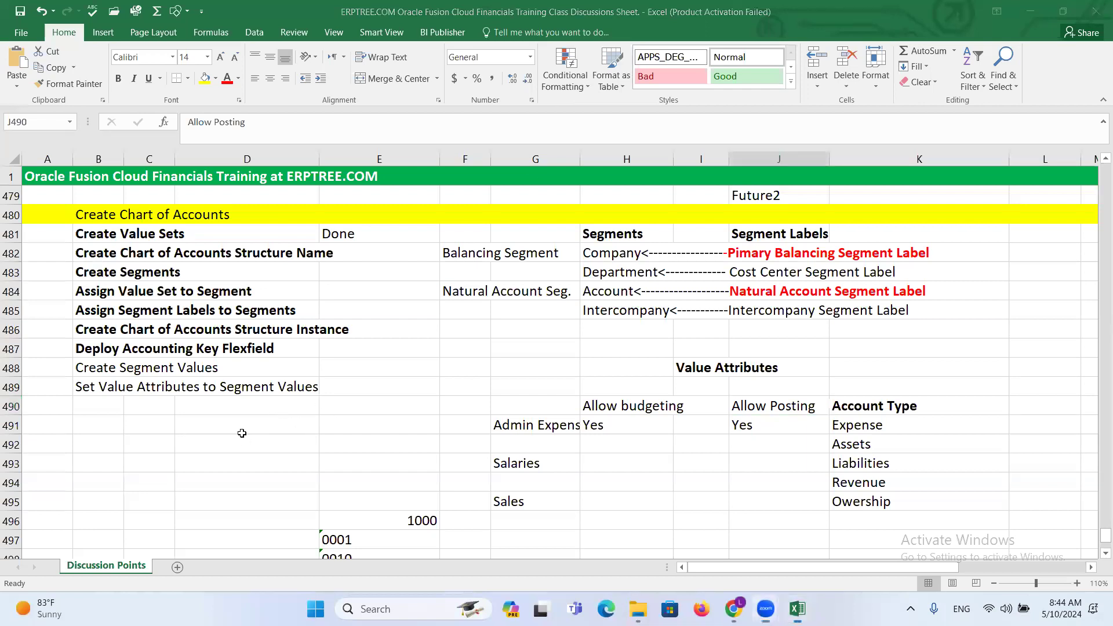
click(208, 420)
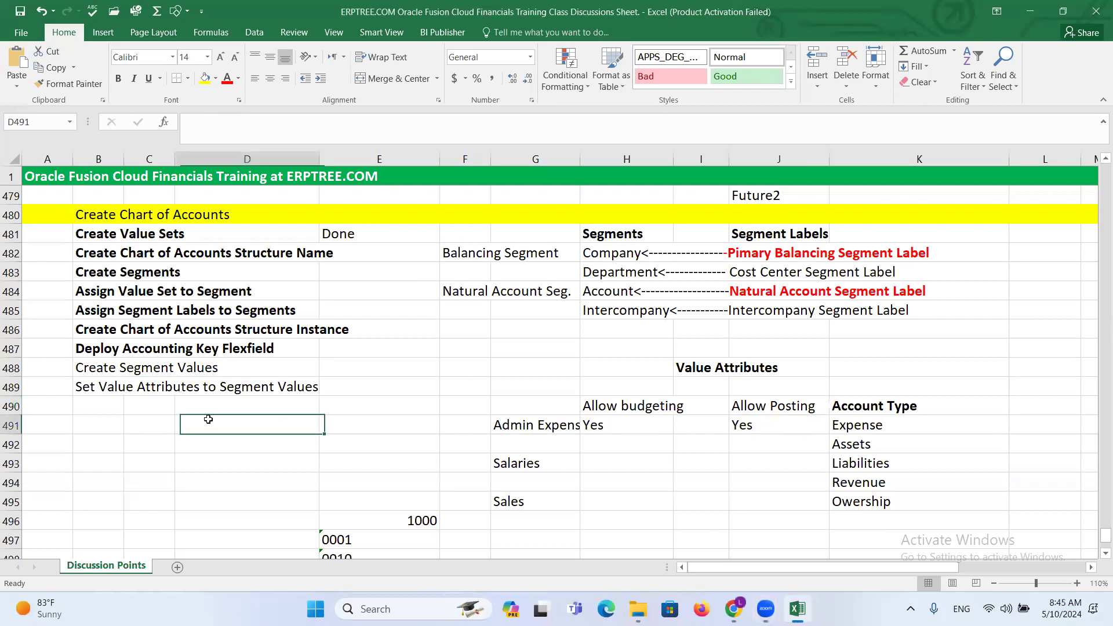
scroll(209, 419, up, 1)
scroll(209, 418, up, 8)
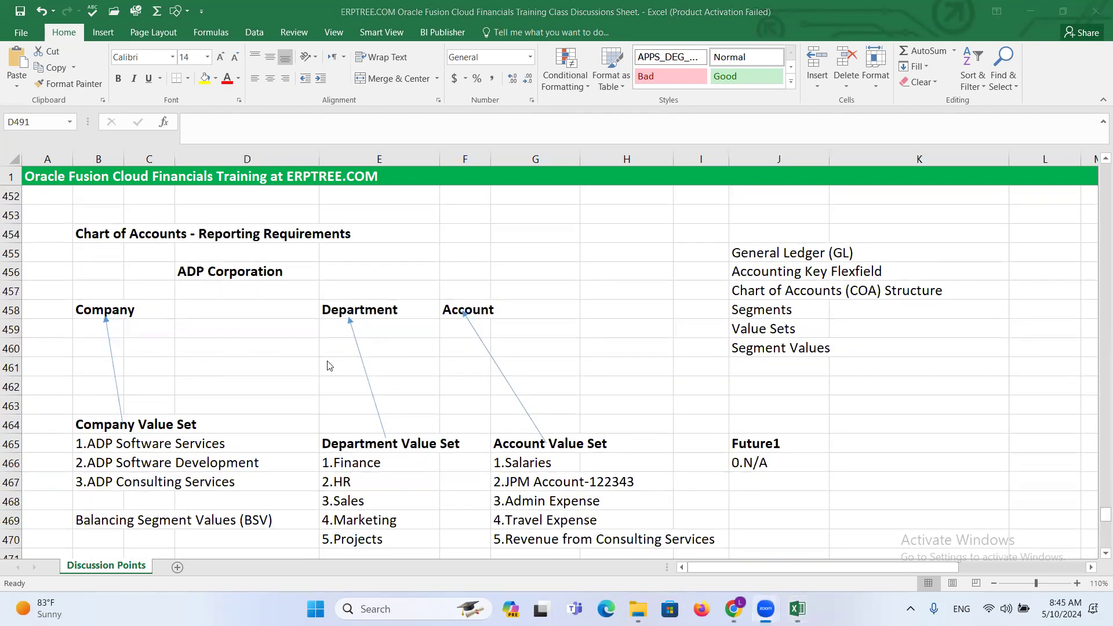
click(536, 274)
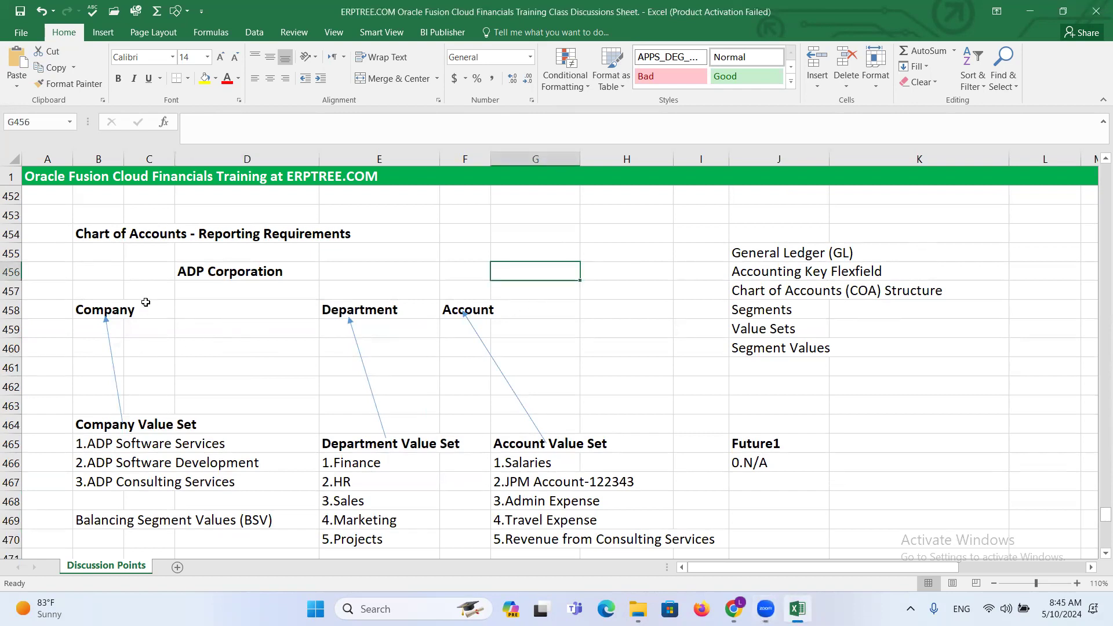
scroll(143, 301, down, 2)
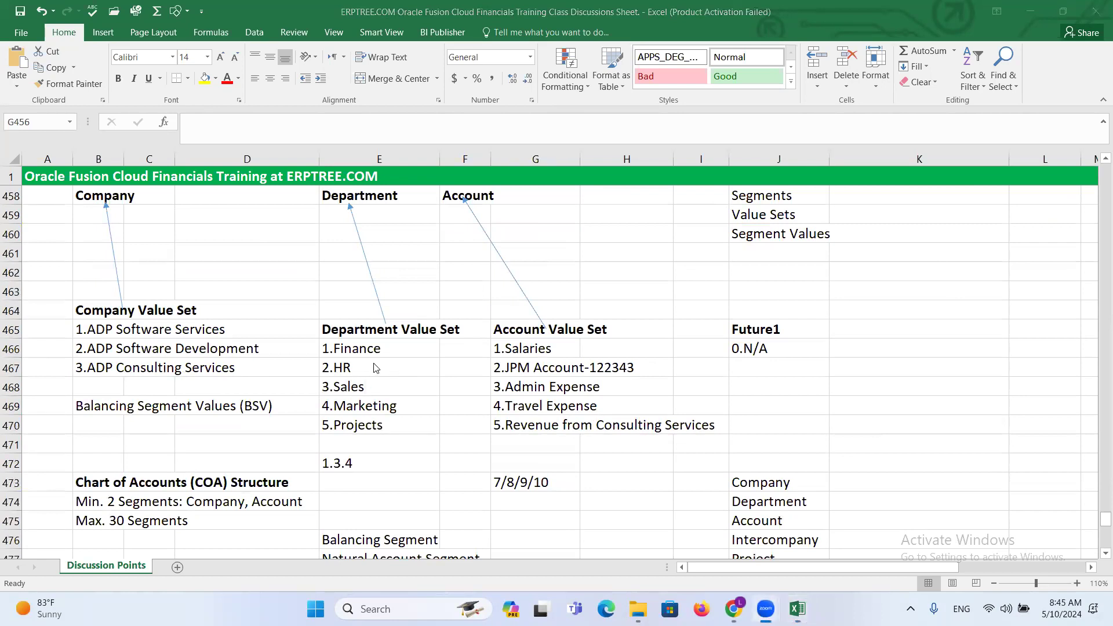
- Return to Oracle Fusion and fill the new row with value 2000 and the description ADP Software Development
key(alt+Tab)
click(75, 458)
text(2000)
key(Tab)
text(ADP Software dE)
key(BackSpace)
key(BackSpace)
text(Development)
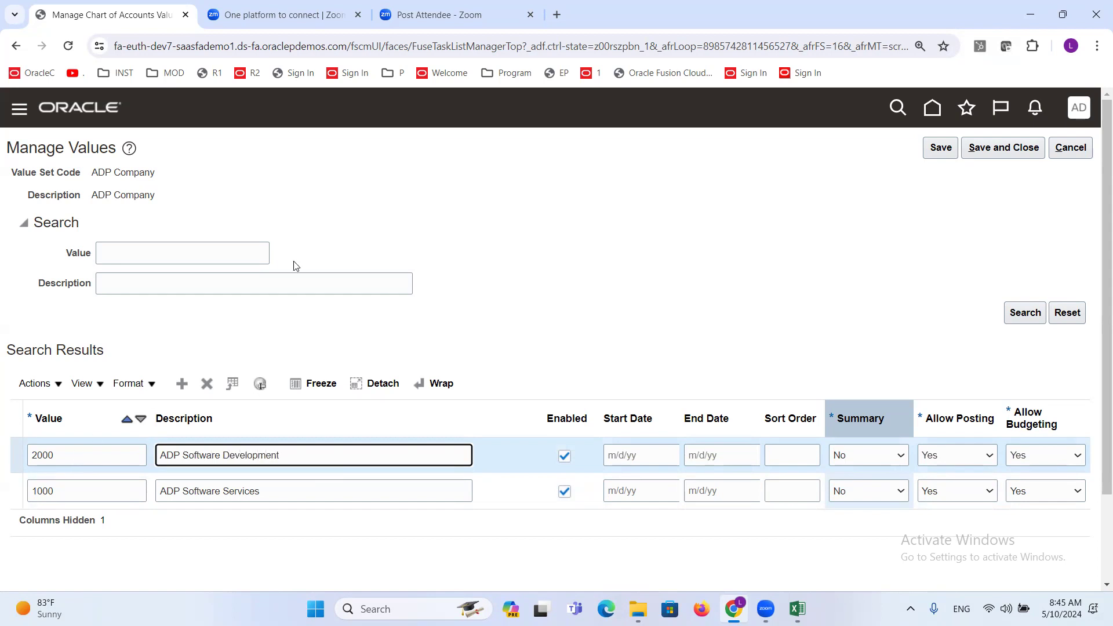
click(638, 266)
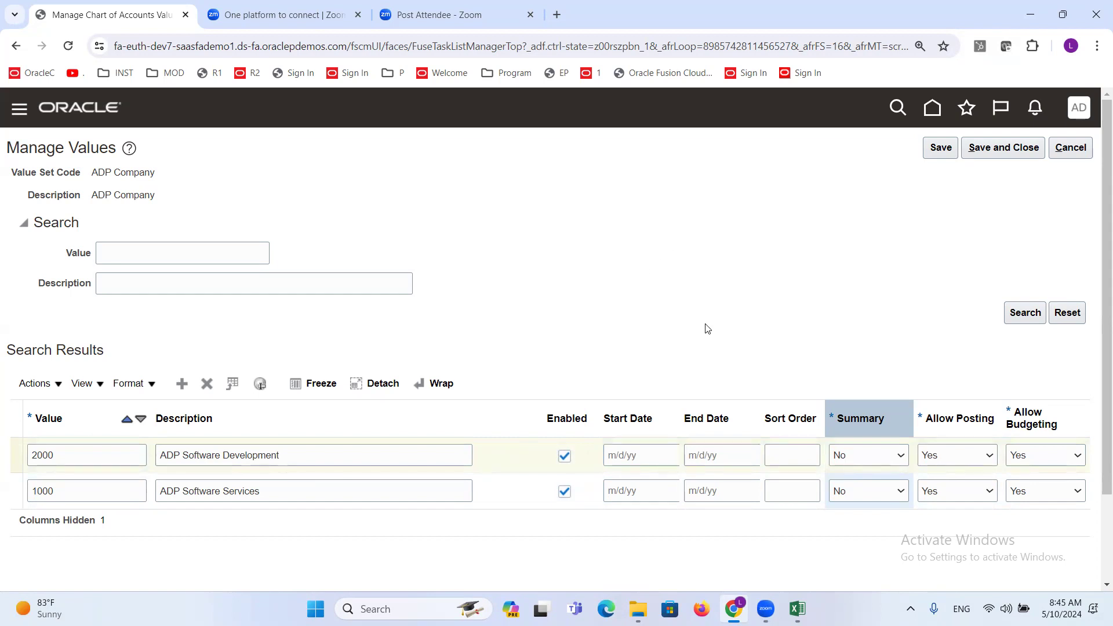
- Add another row, recheck the company list in Excel, and enter value 3000 with the description ADP Consulting Services in Oracle Fusion
click(181, 383)
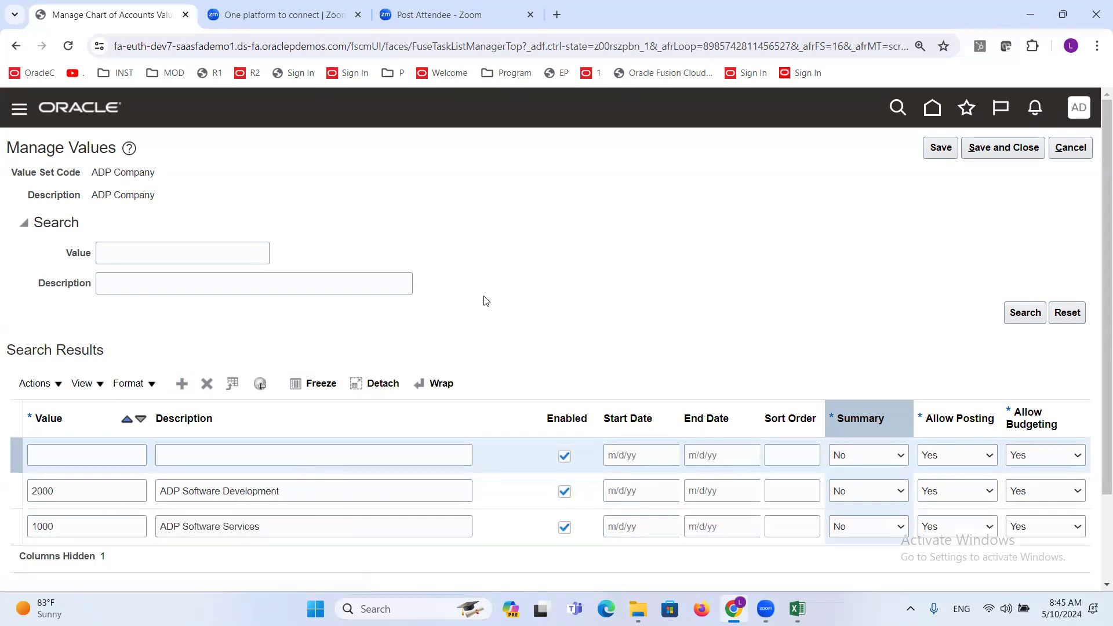
key(alt+Tab)
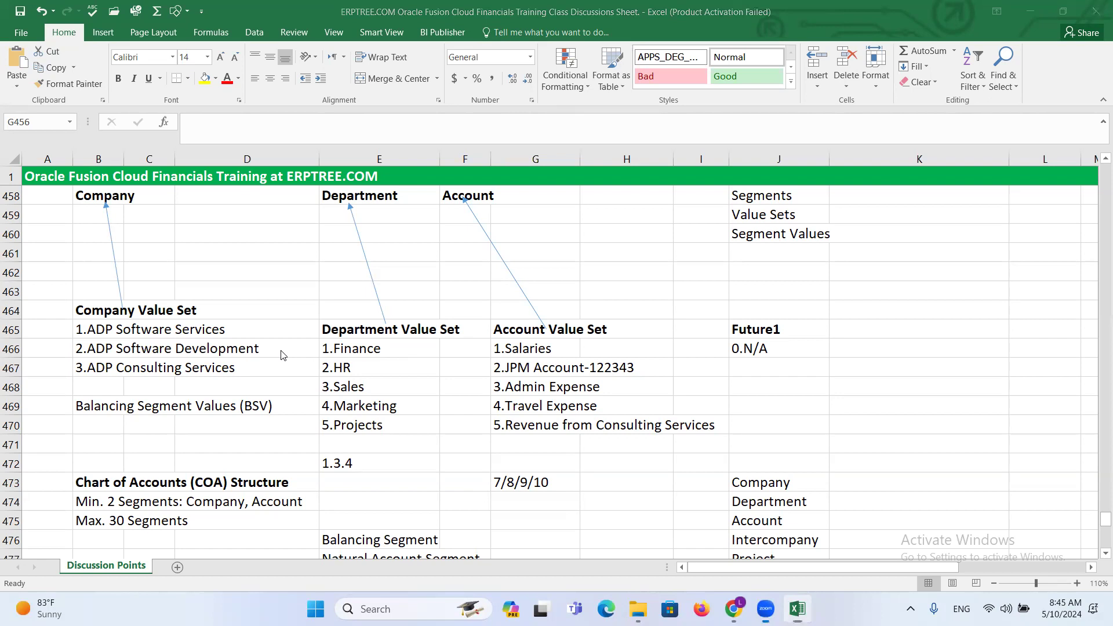
key(alt+Tab)
click(81, 455)
text(3000)
key(Tab)
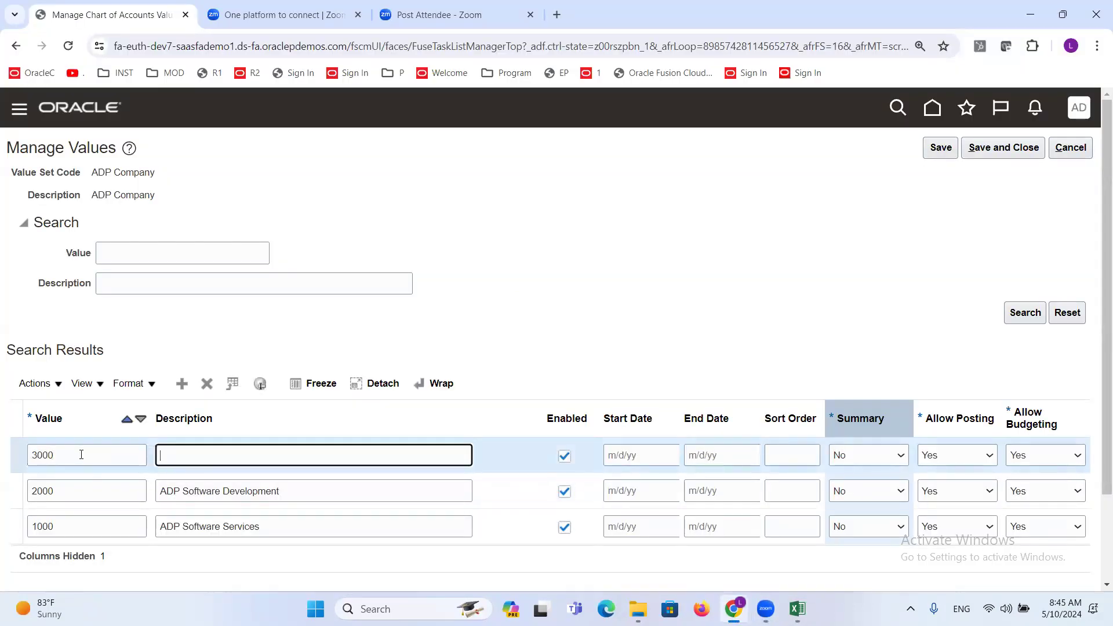
text(ADP Consulting Services)
click(706, 257)
- Review the ADP Company values 1000, 2000 and 3000, and save them, returning to the value sets page
drag(1098, 226, 1098, 295)
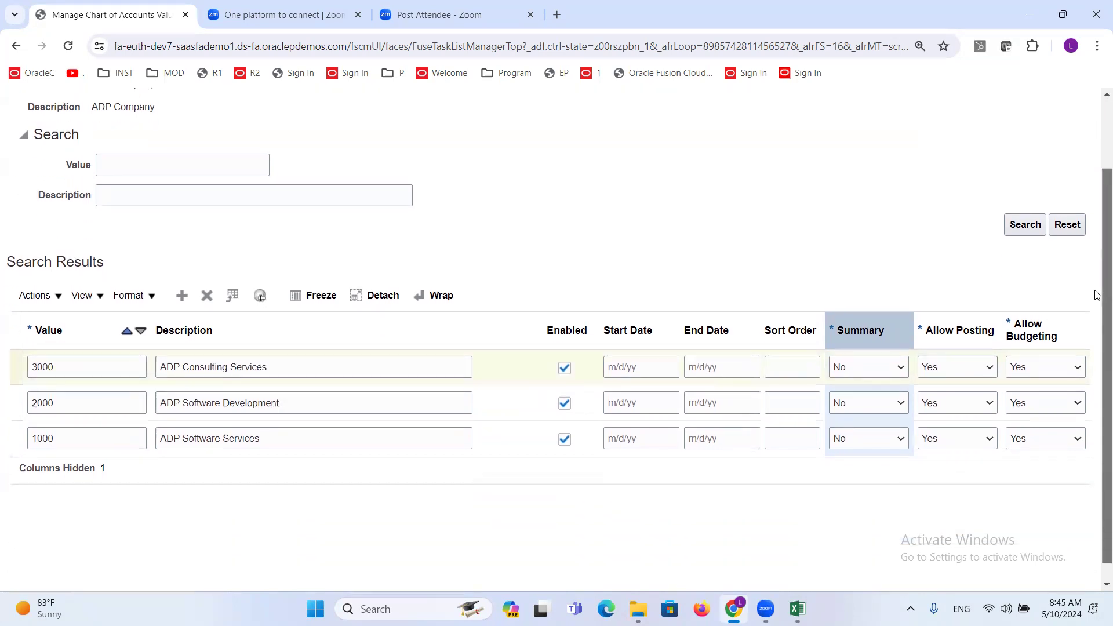
click(531, 244)
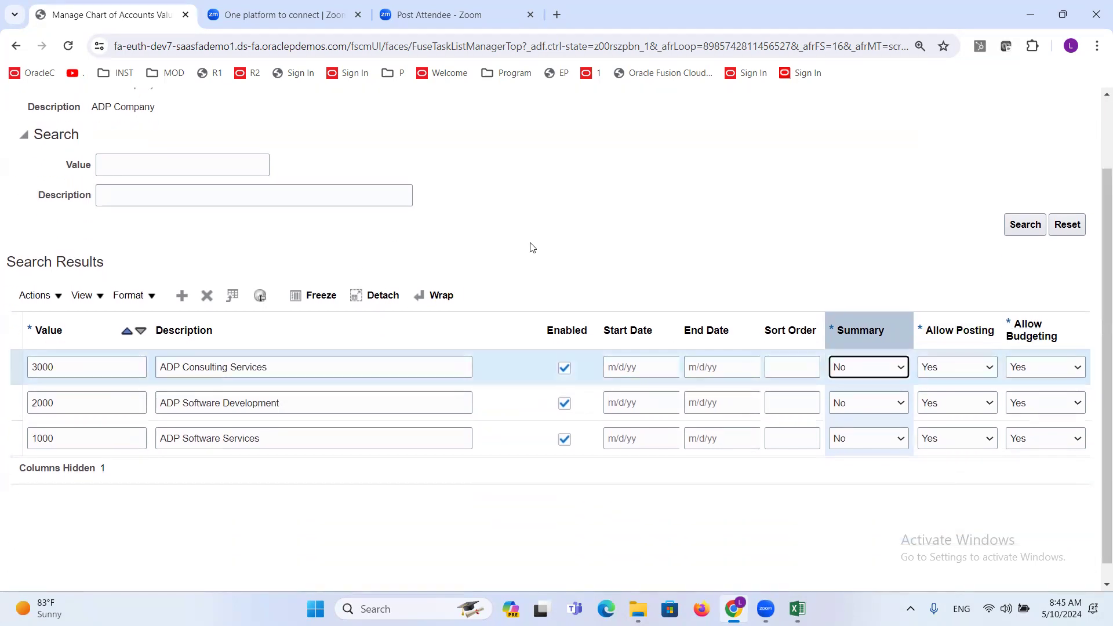
click(530, 243)
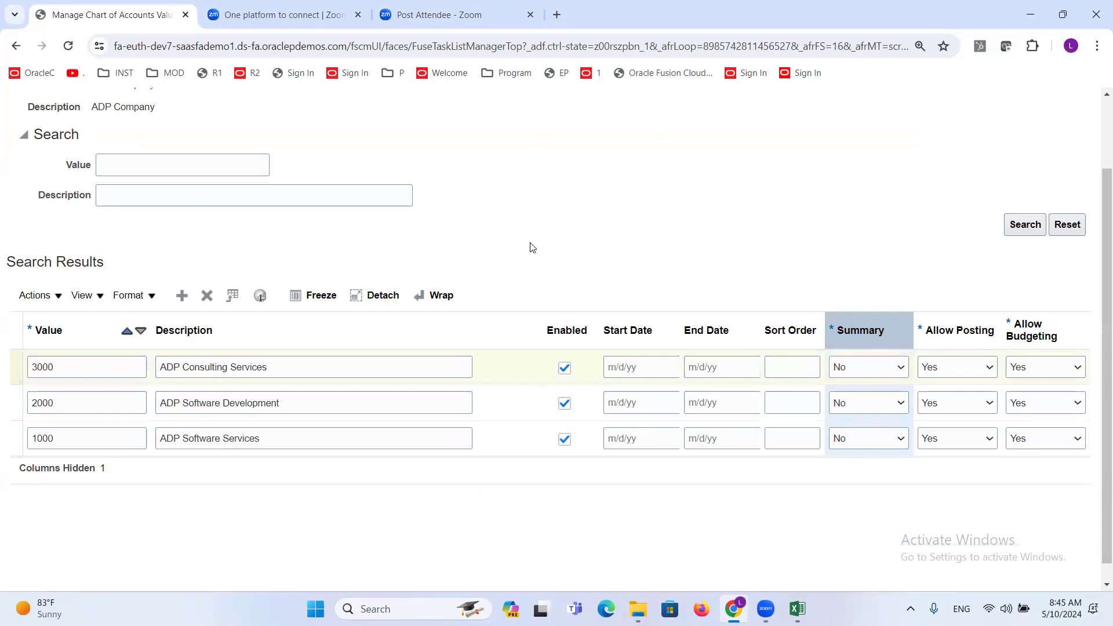
scroll(512, 249, up, 1)
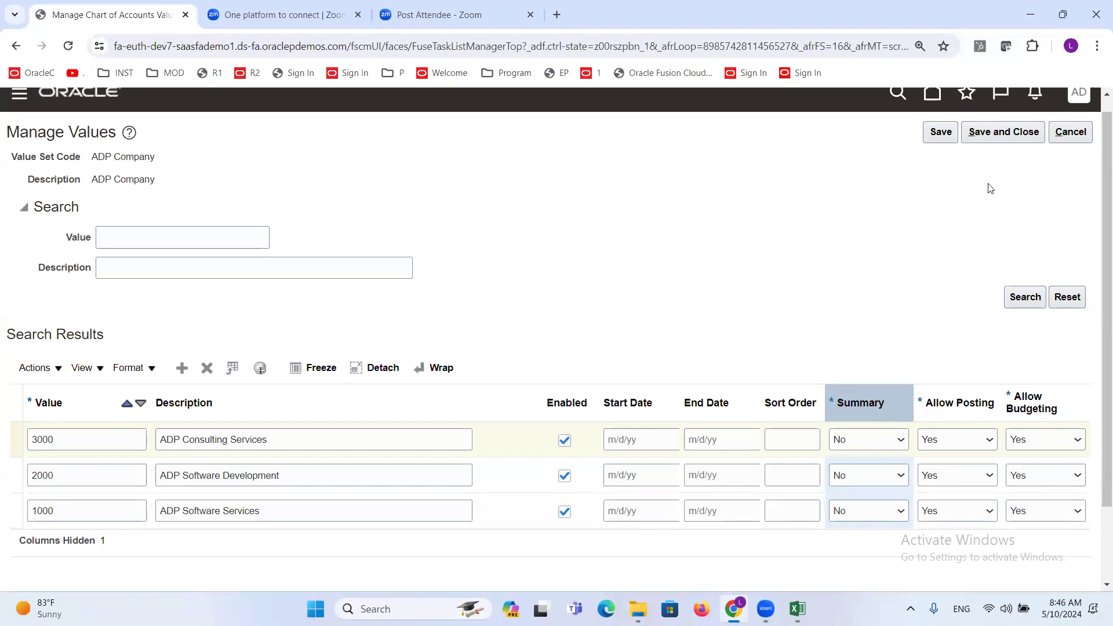
click(993, 138)
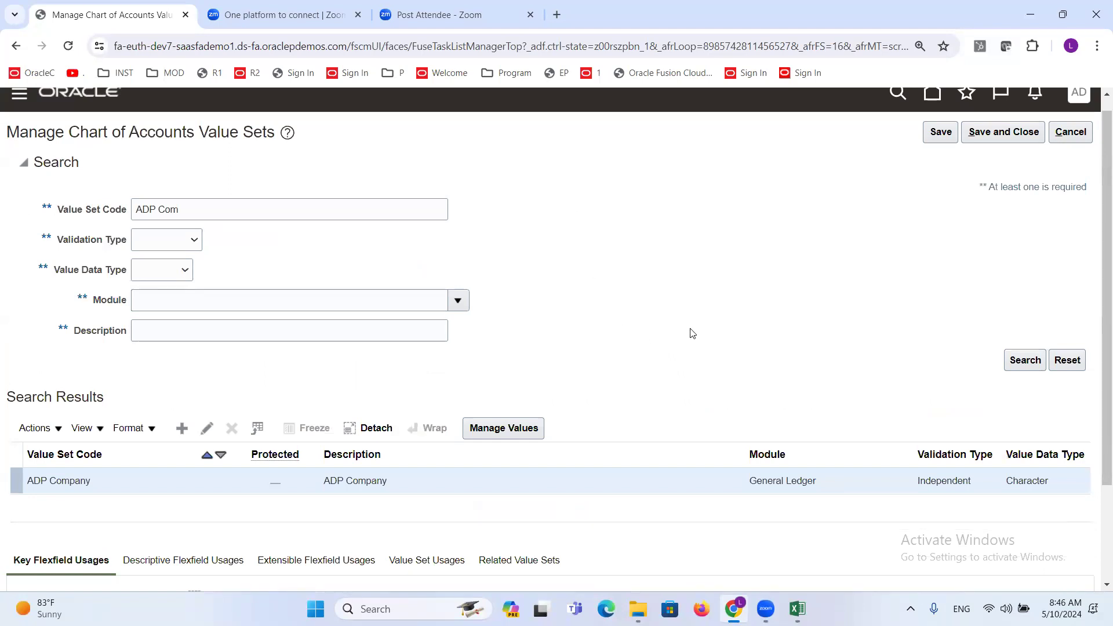
- Search for the value set code ADP De and check the definition of the ADP Department value set without changing it
click(218, 205)
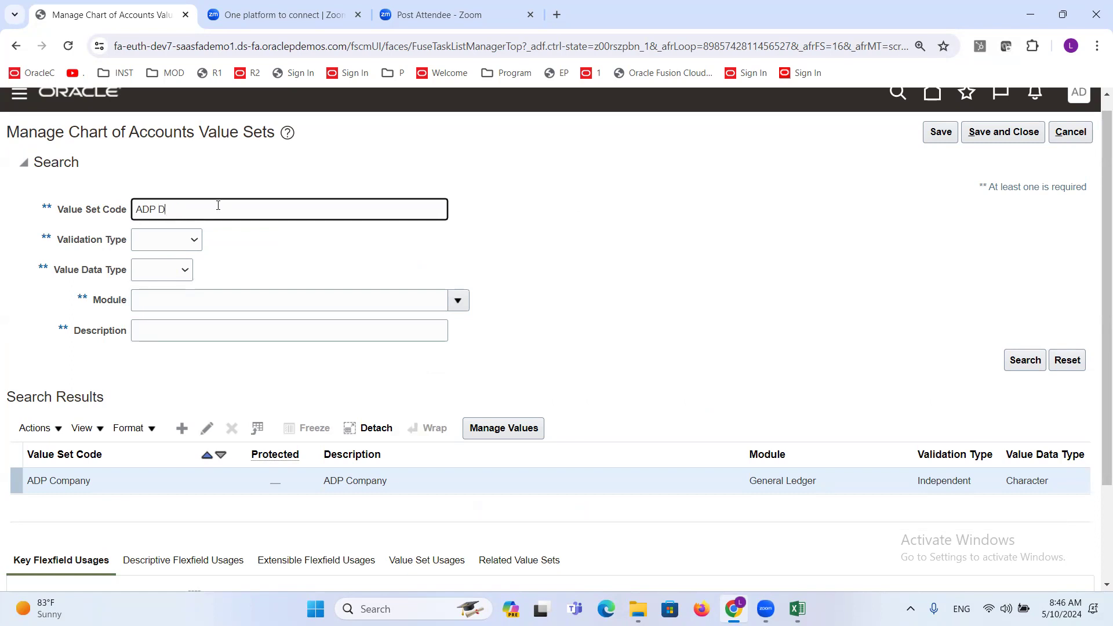
key(Return)
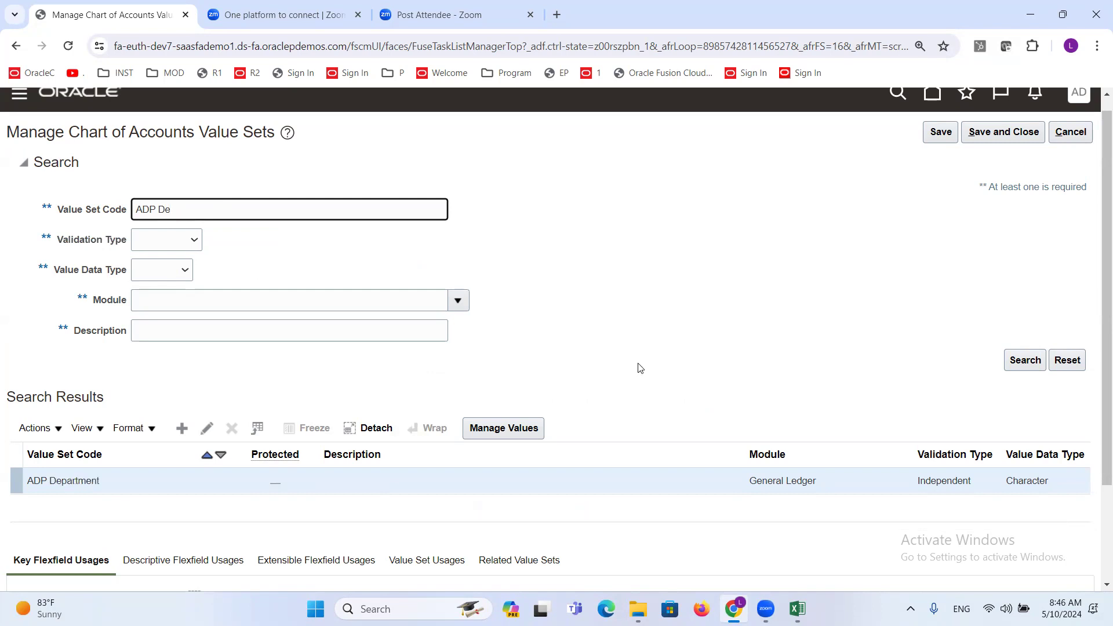
double_click(71, 481)
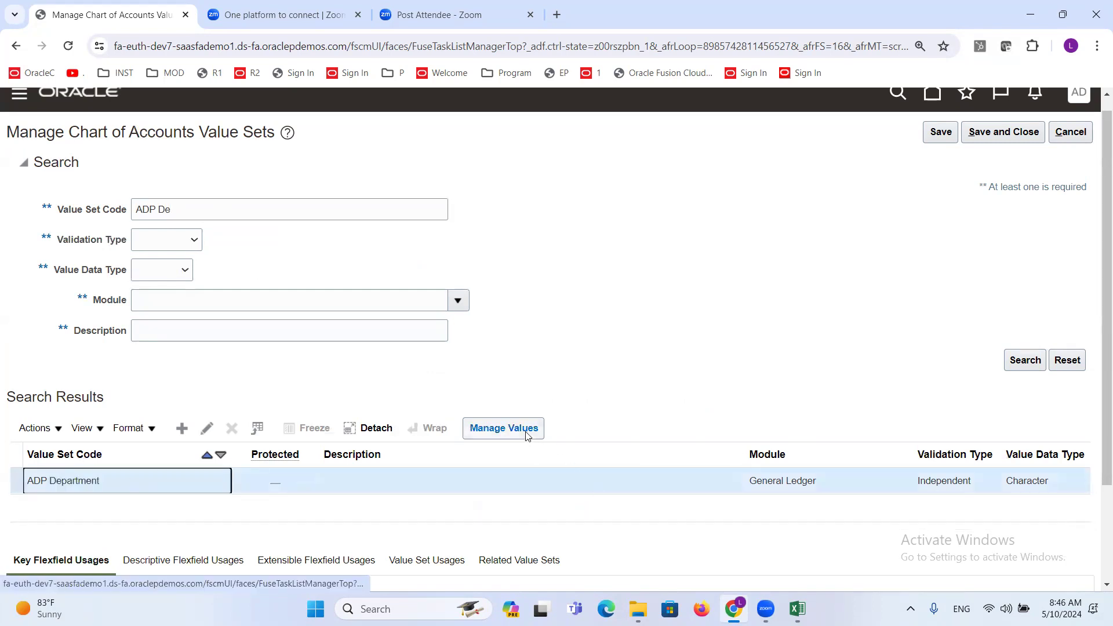
click(207, 428)
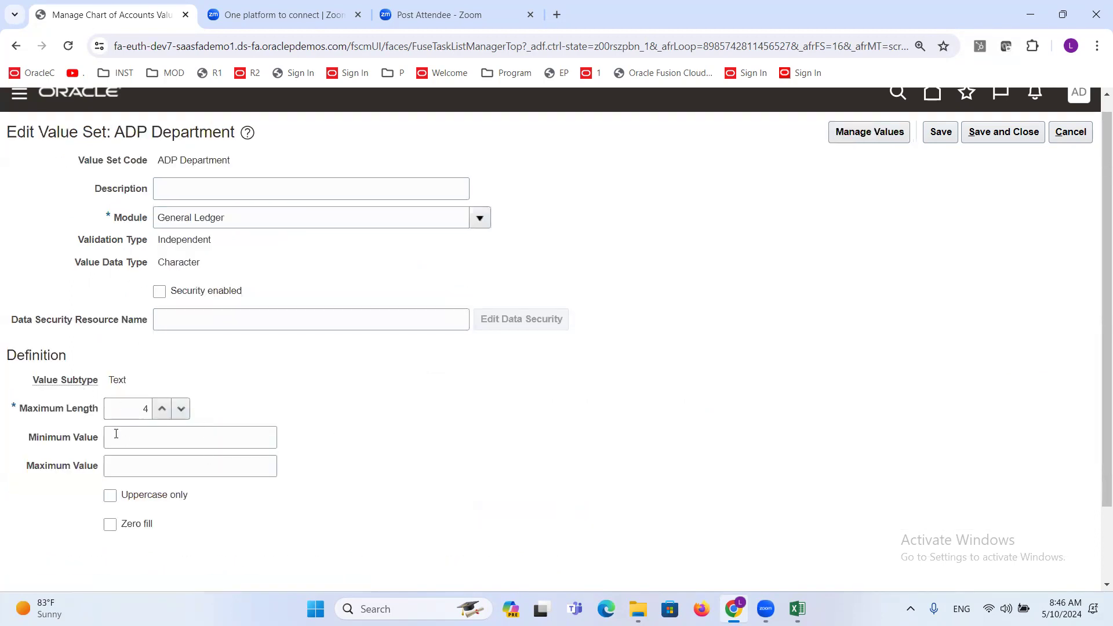
click(1070, 133)
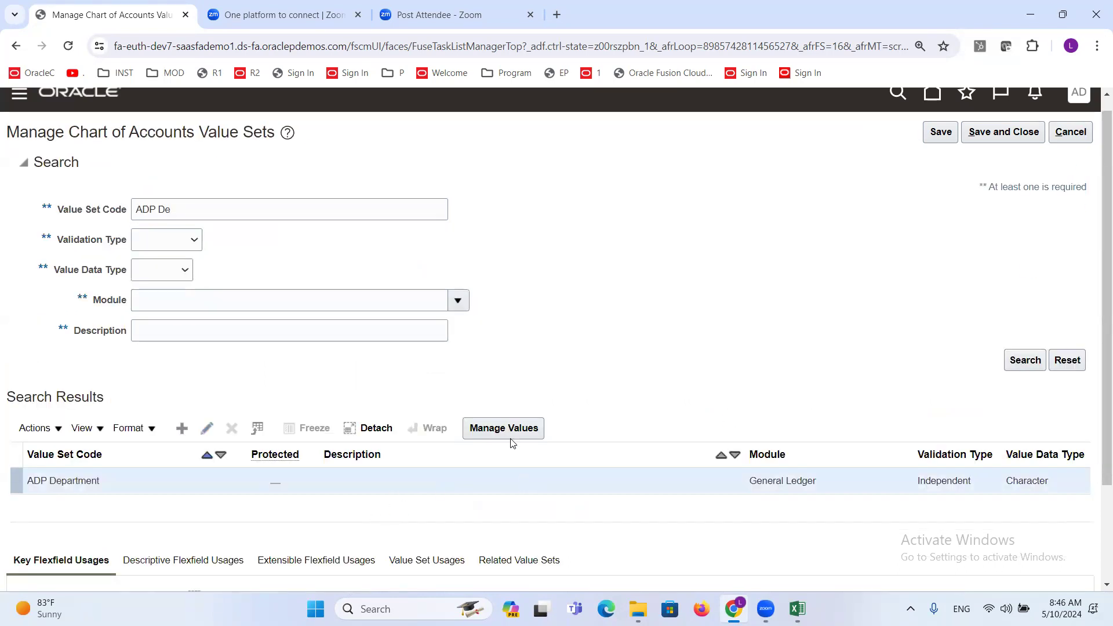
- Open the values of ADP Department, enter value 10000 with the description Finance, and try to add another row
click(510, 432)
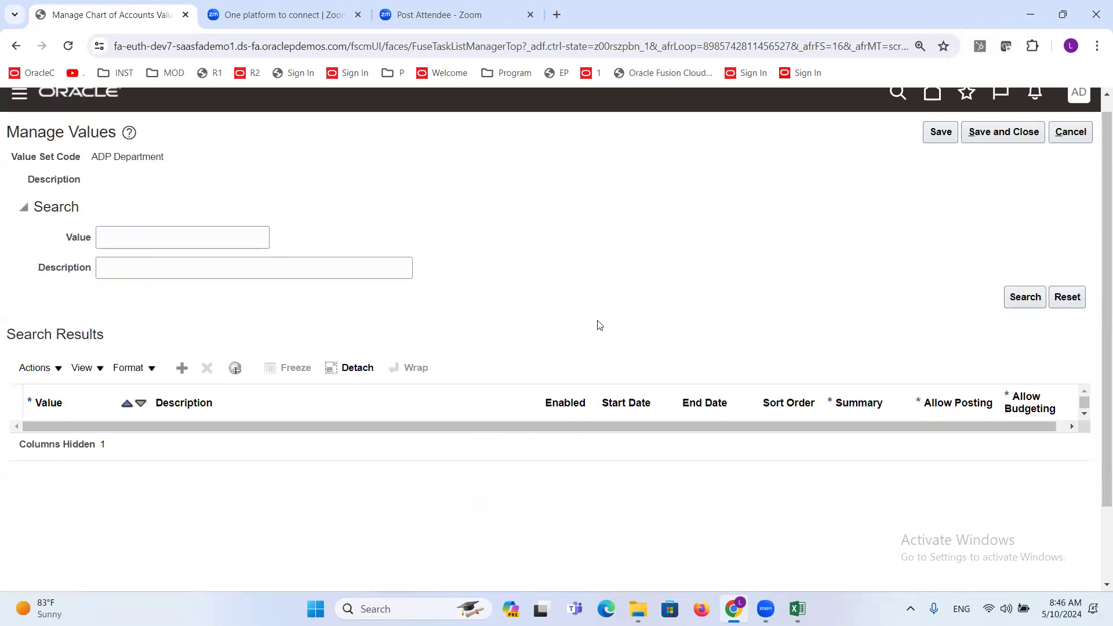
click(181, 366)
click(69, 436)
text(10000)
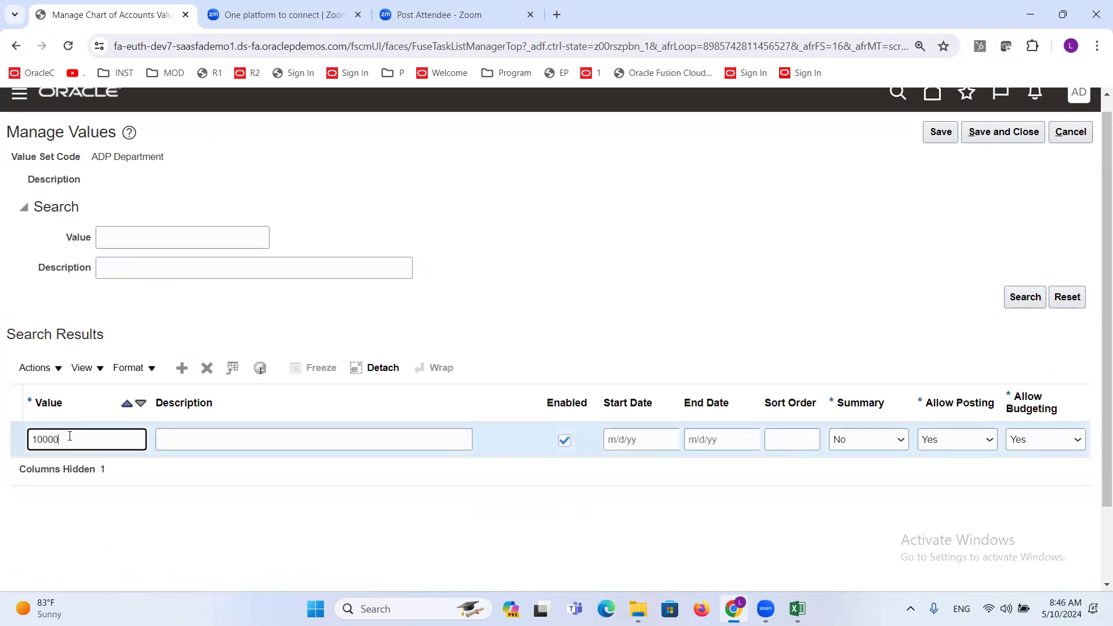
key(Tab)
text(Financ)
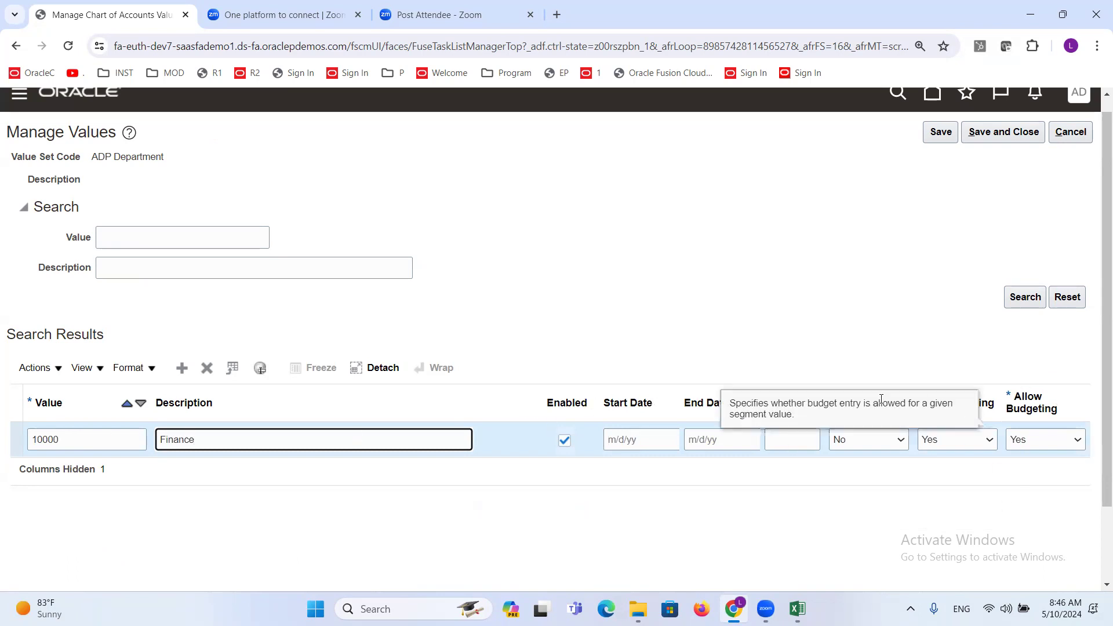
click(864, 298)
click(999, 512)
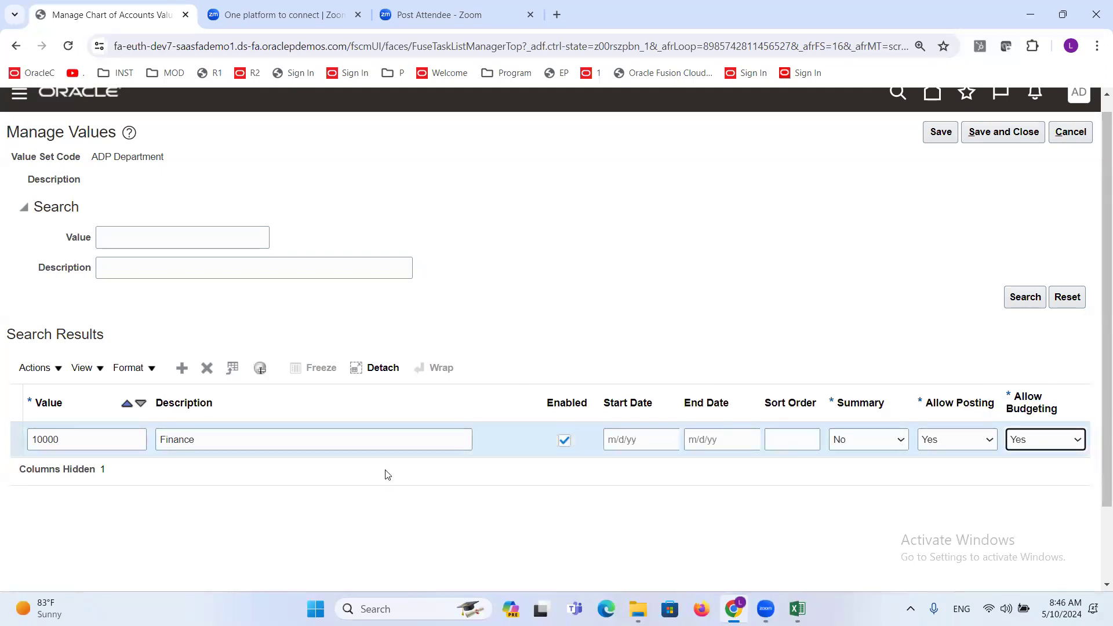
click(180, 371)
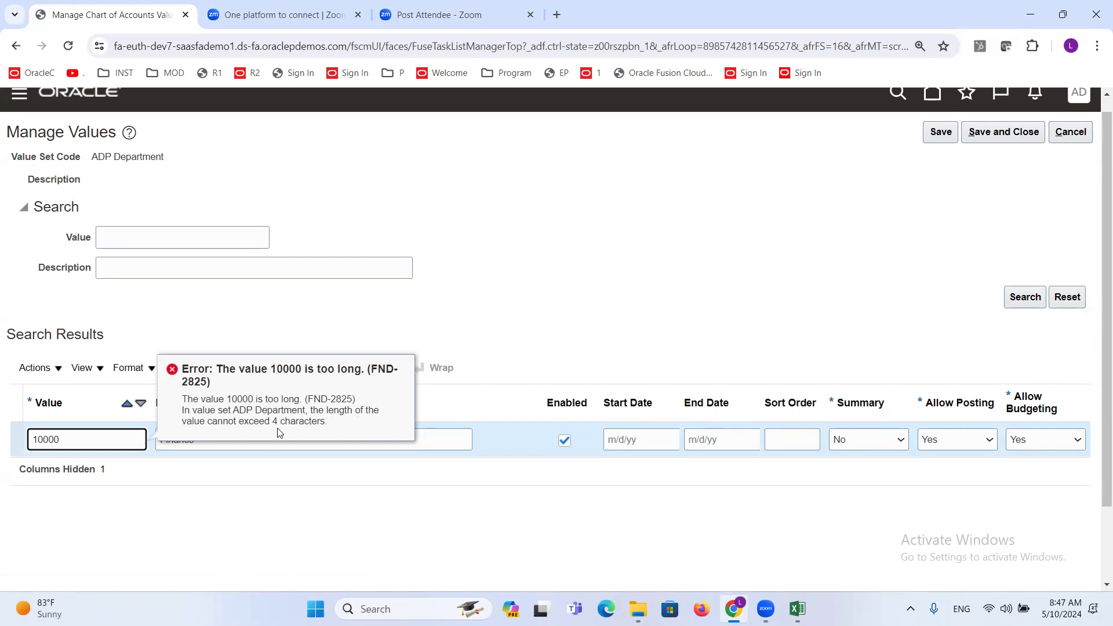
- Read the value length error and shorten the Finance department value to 1000
drag(323, 424, 182, 399)
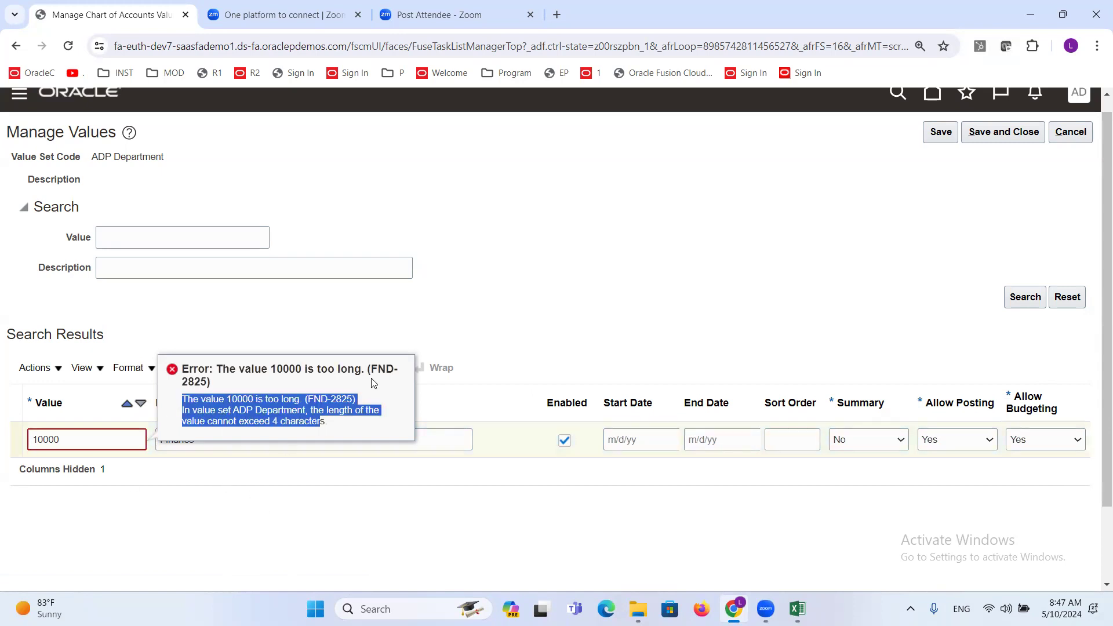
click(402, 289)
click(66, 440)
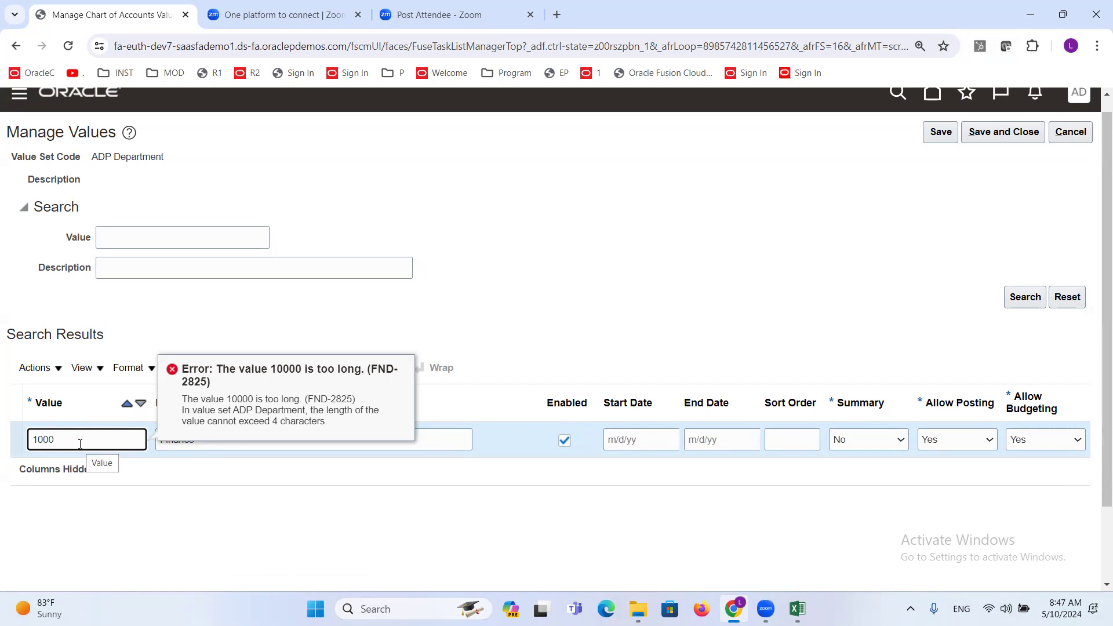
click(271, 310)
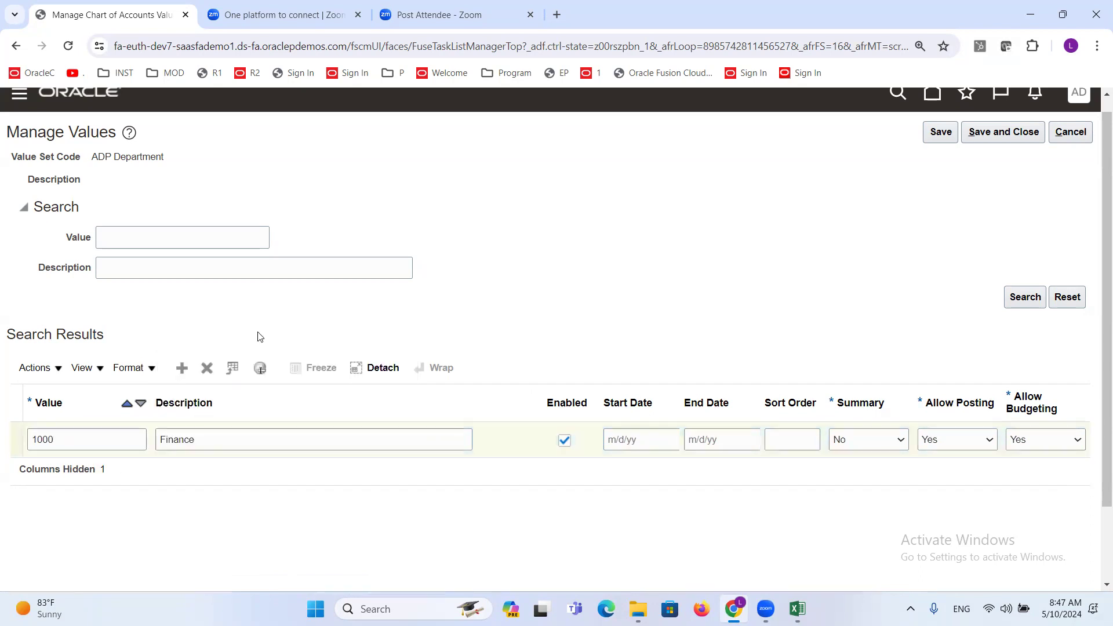
- Add a row to the ADP Department values with value 2000 and the description HR
click(181, 367)
click(97, 445)
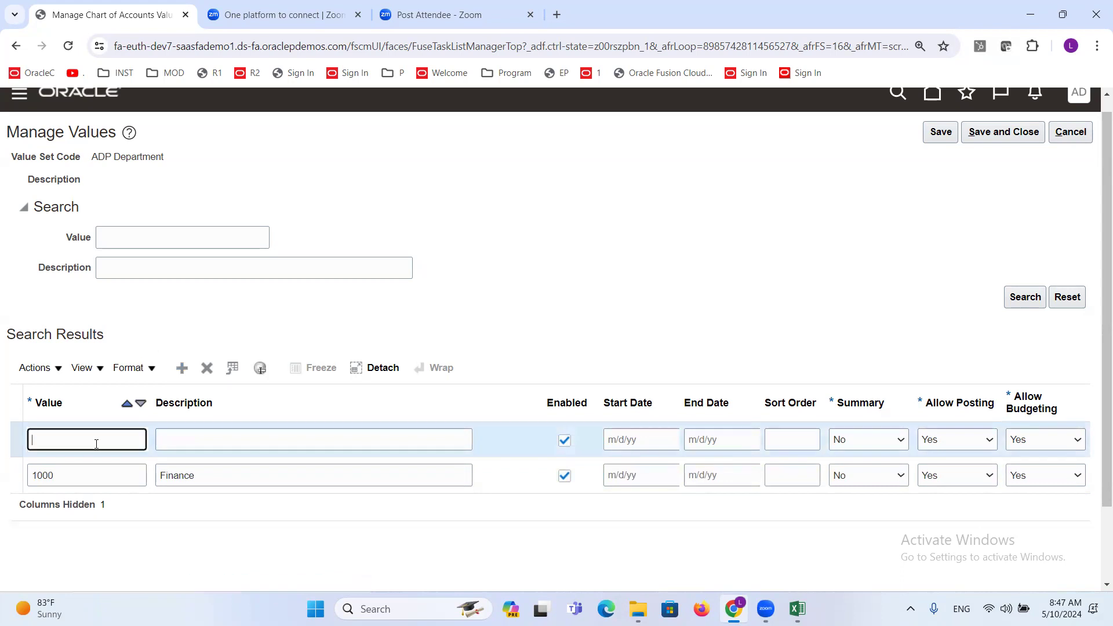
text(2000)
key(Tab)
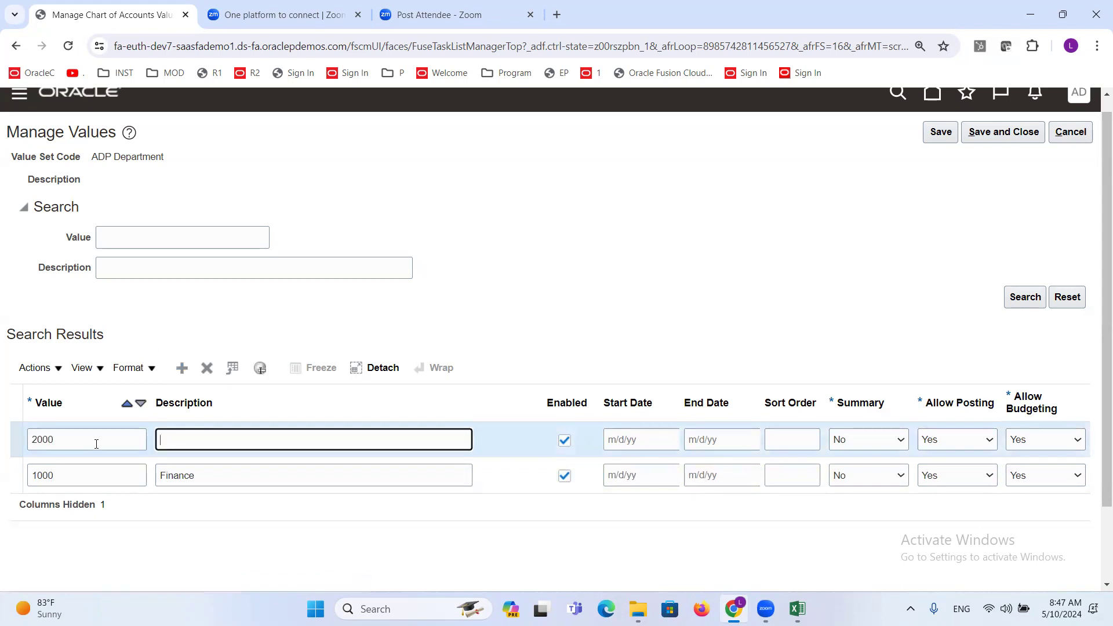
- Add another department row with value 3000 and the description Sales
click(182, 367)
click(63, 440)
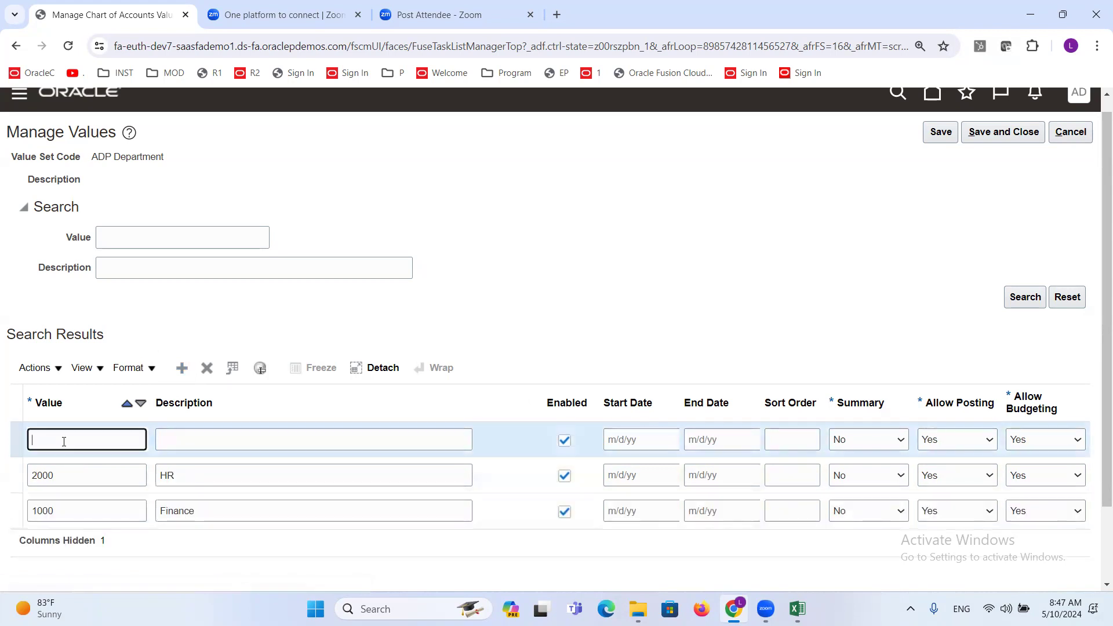
text(3000)
key(Tab)
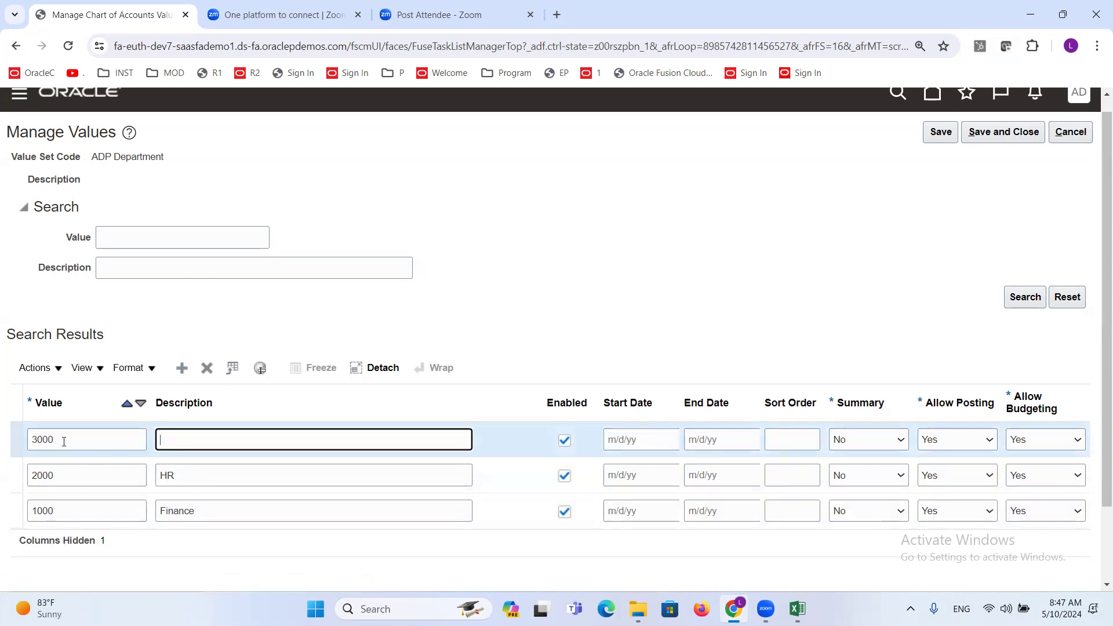
text(Sales)
- Add department value 4000 with the description Marketing, and save the ADP Department values, returning to the value sets page
click(181, 367)
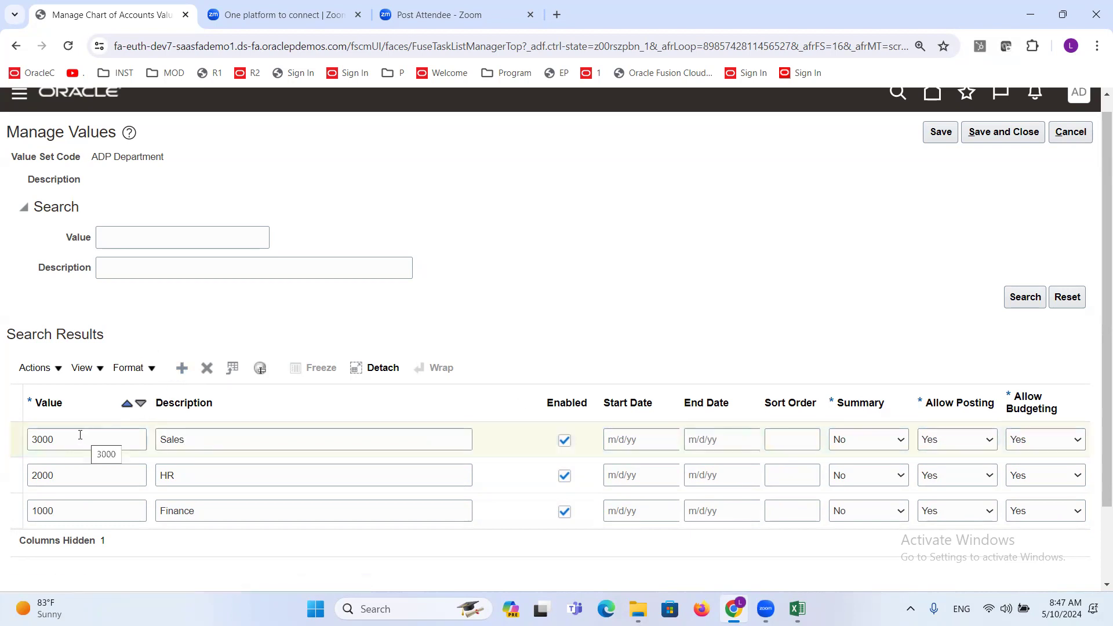
text(400)
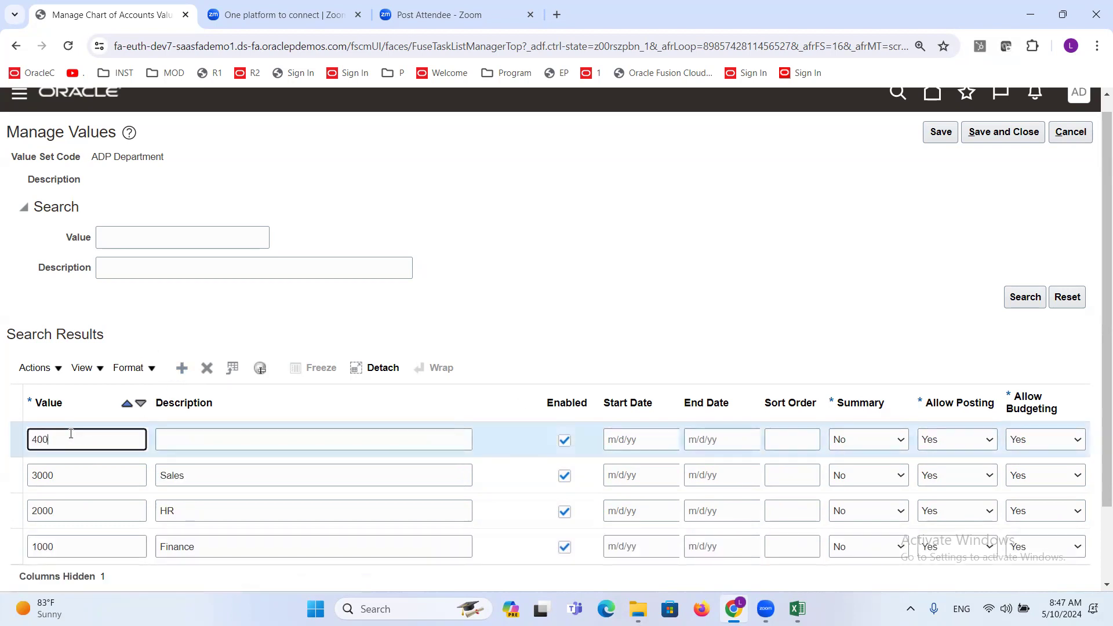
key(Tab)
text(Marketing)
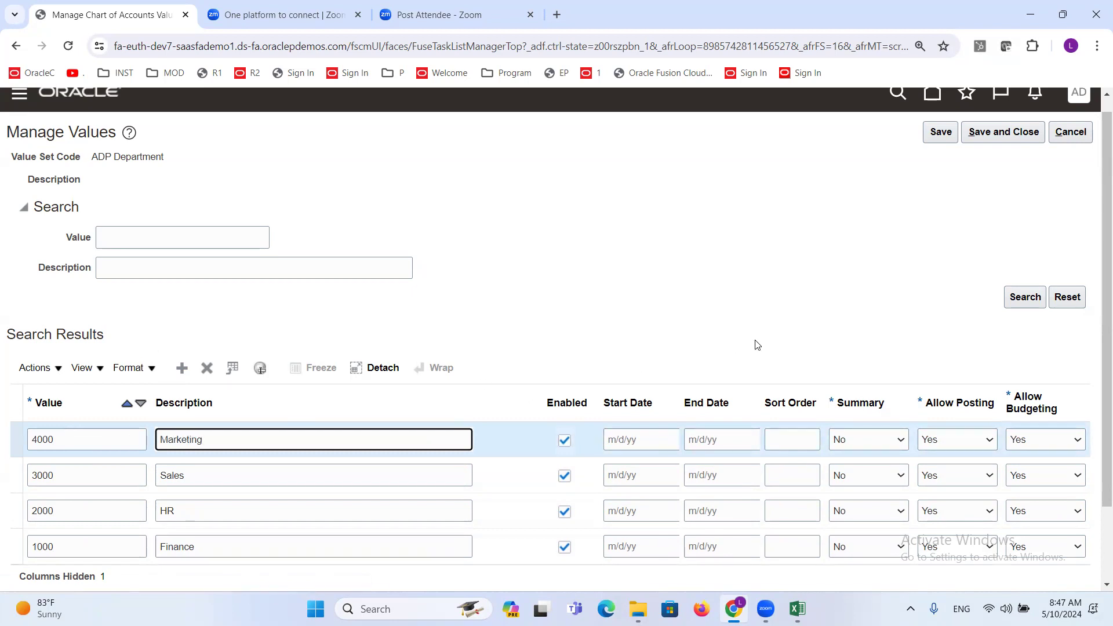
click(730, 302)
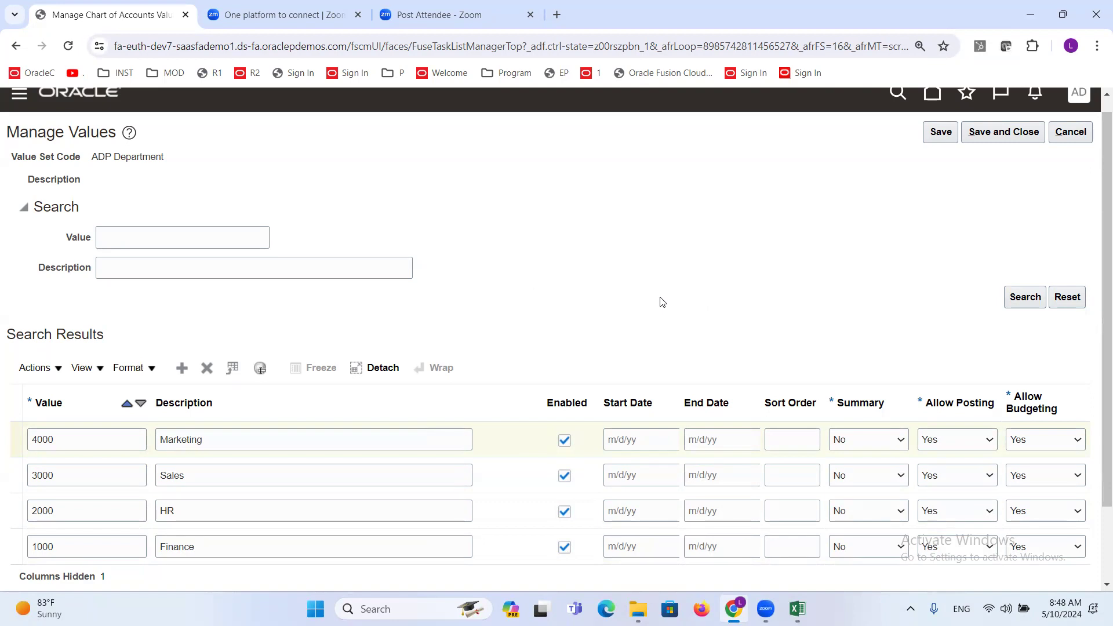
mouse_move(1106, 257)
mouse_down()
mouse_move(1095, 256)
mouse_move(1095, 333)
mouse_move(1095, 244)
mouse_up()
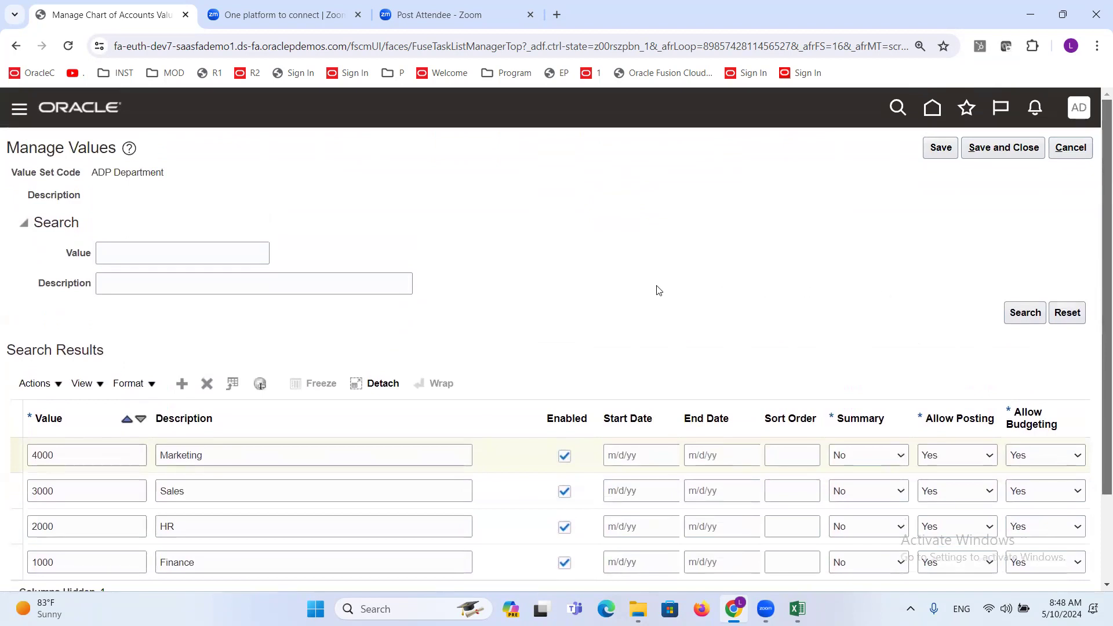
click(999, 148)
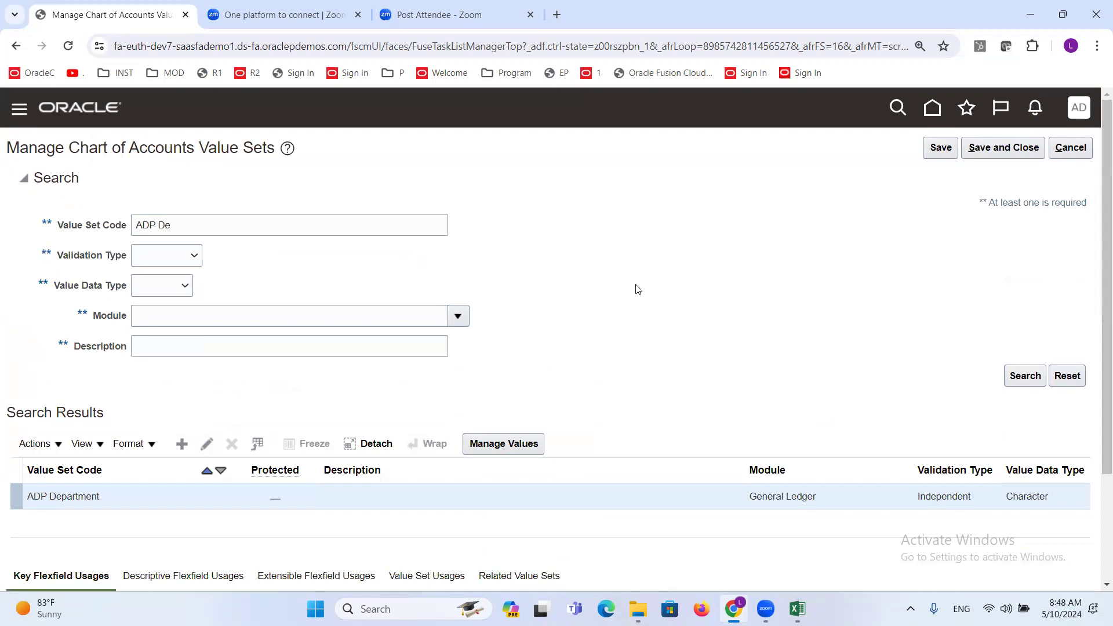
- Search for the value set code ADP Acc and open the values of ADP Account
click(188, 227)
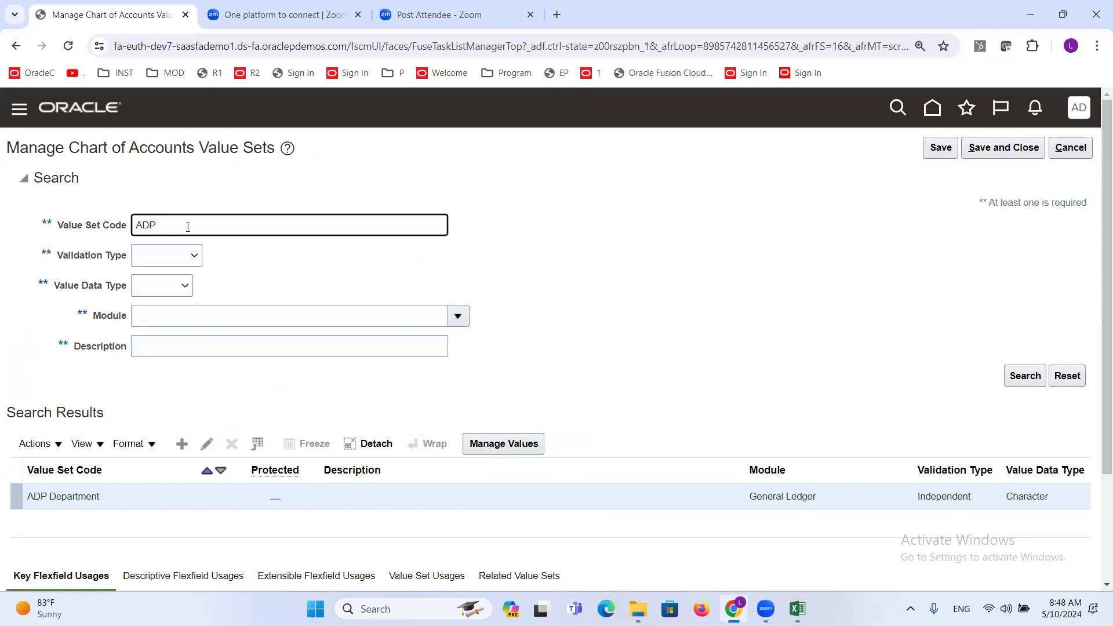
text(Acc)
click(1025, 377)
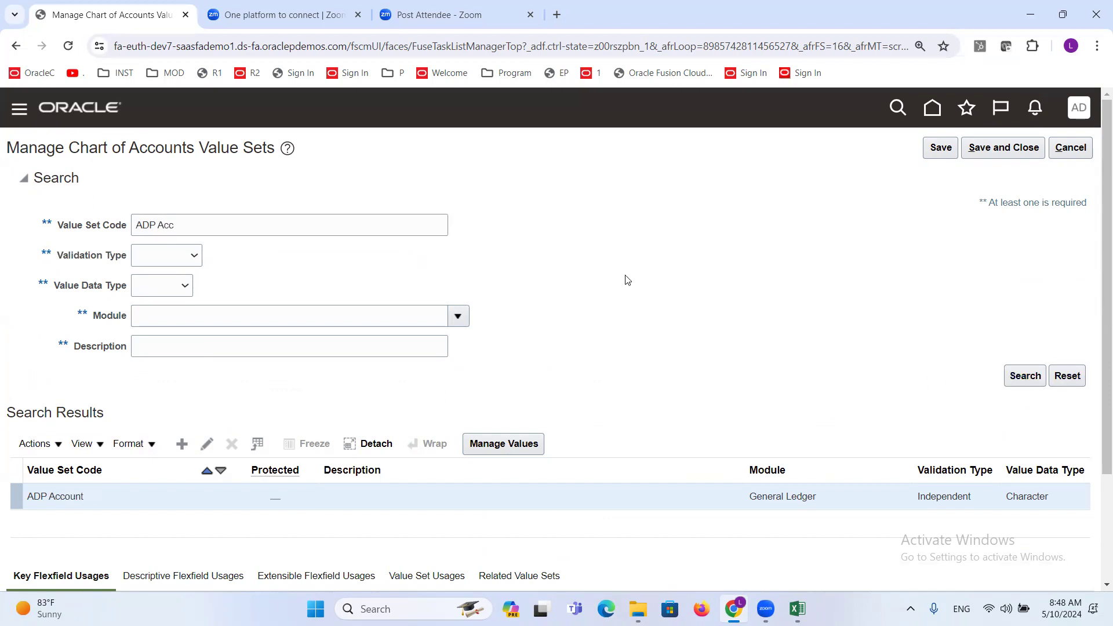
click(514, 447)
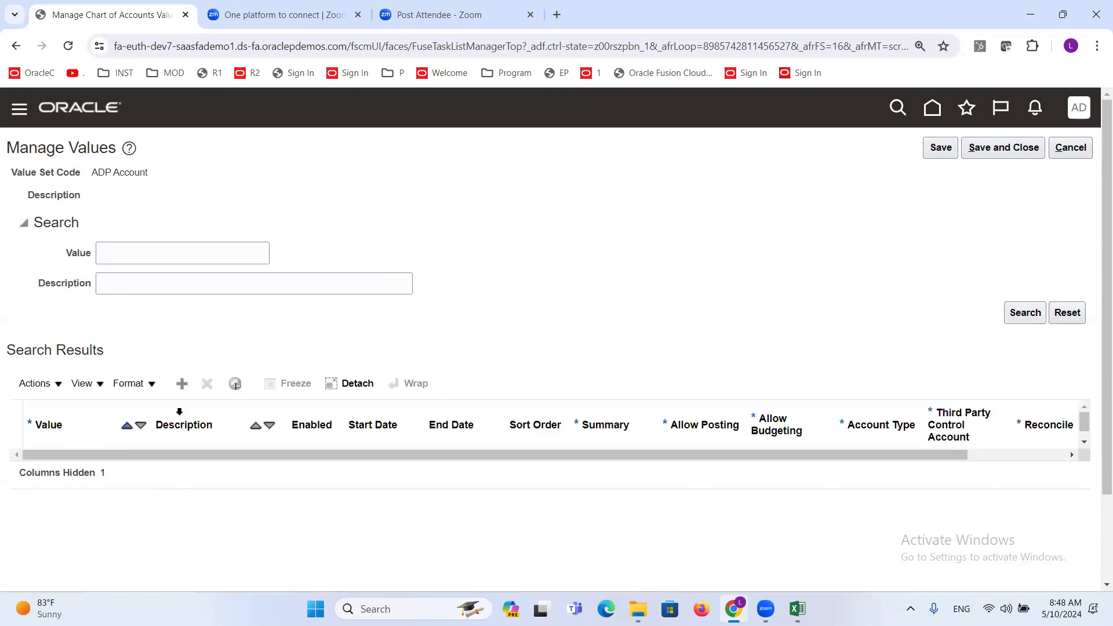
- Add a row to the ADP Account values and check the account list and value attributes in Excel before returning to Oracle Fusion
click(180, 388)
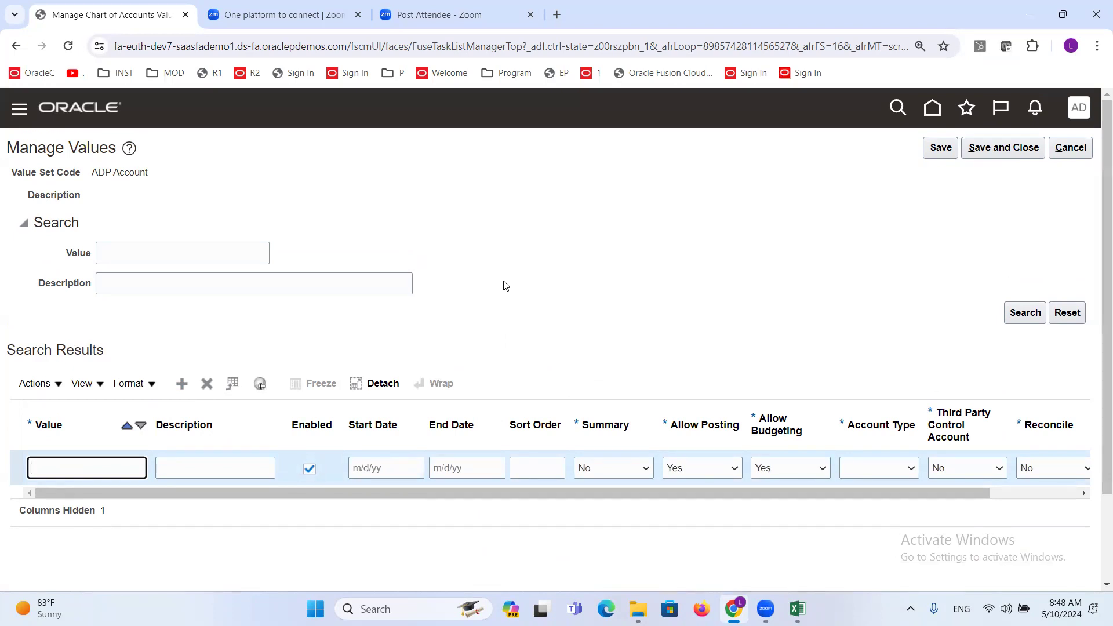
key(alt+Tab)
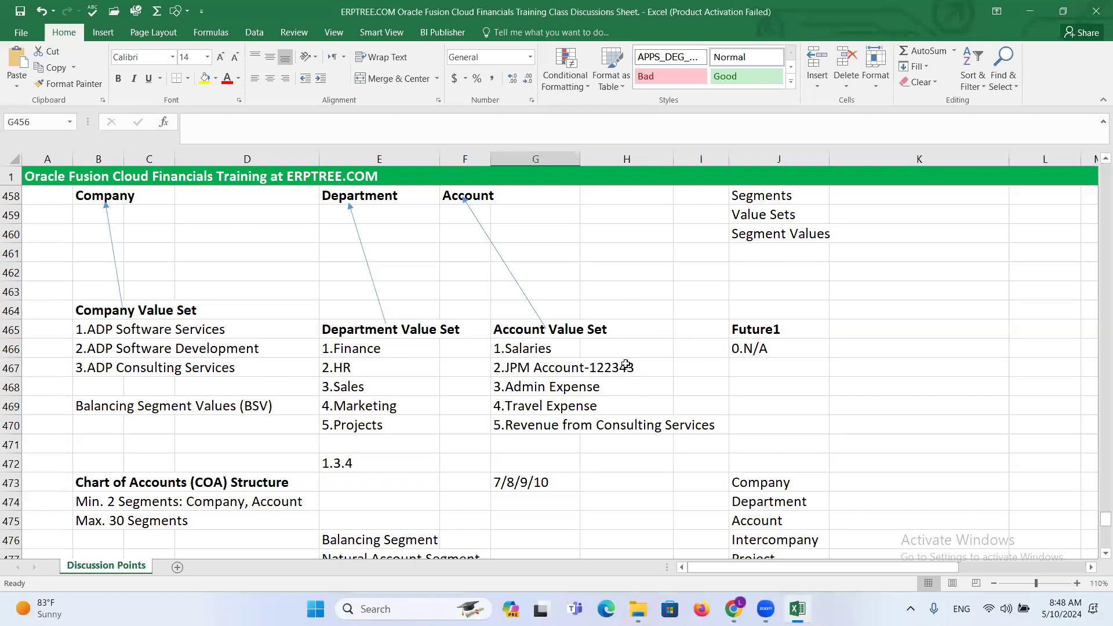
scroll(626, 366, down, 9)
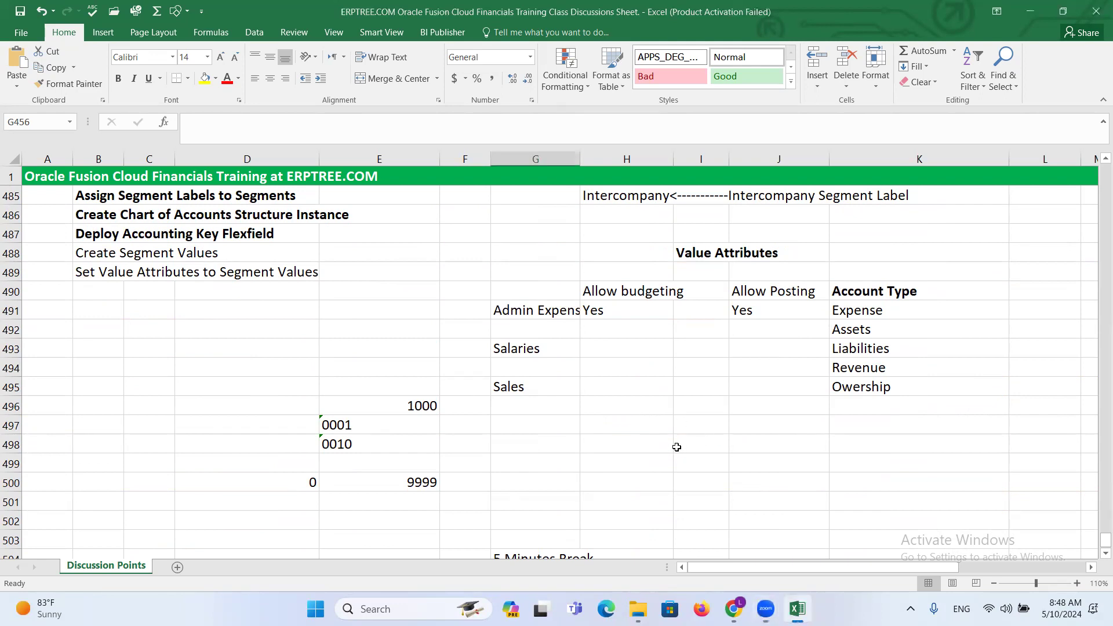
key(alt+Tab)
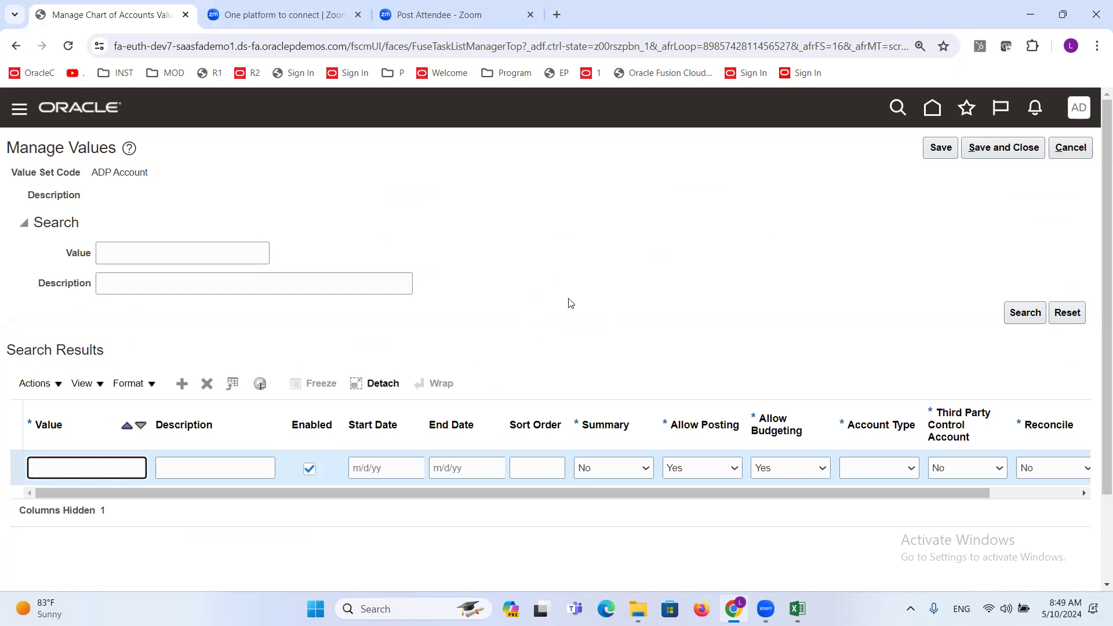
- Enter account value 11111 with the description Cash - HSBC Account followed by the bank account number
text(11111)
key(Tab)
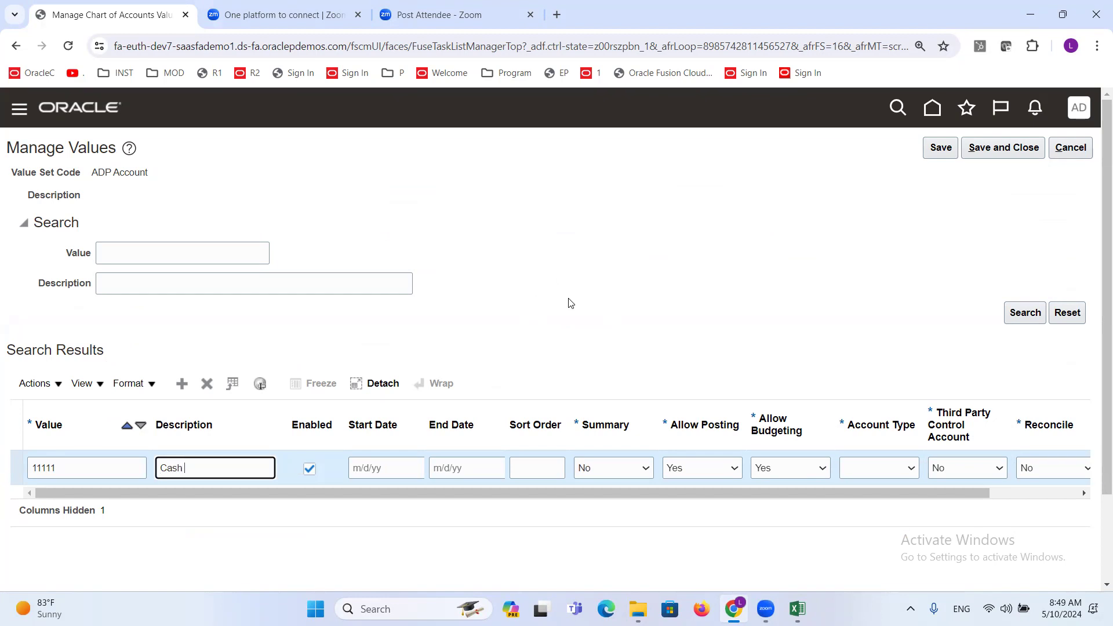
text(Cash - HB)
key(BackSpace)
text(SBC Account - 12135454)
click(571, 303)
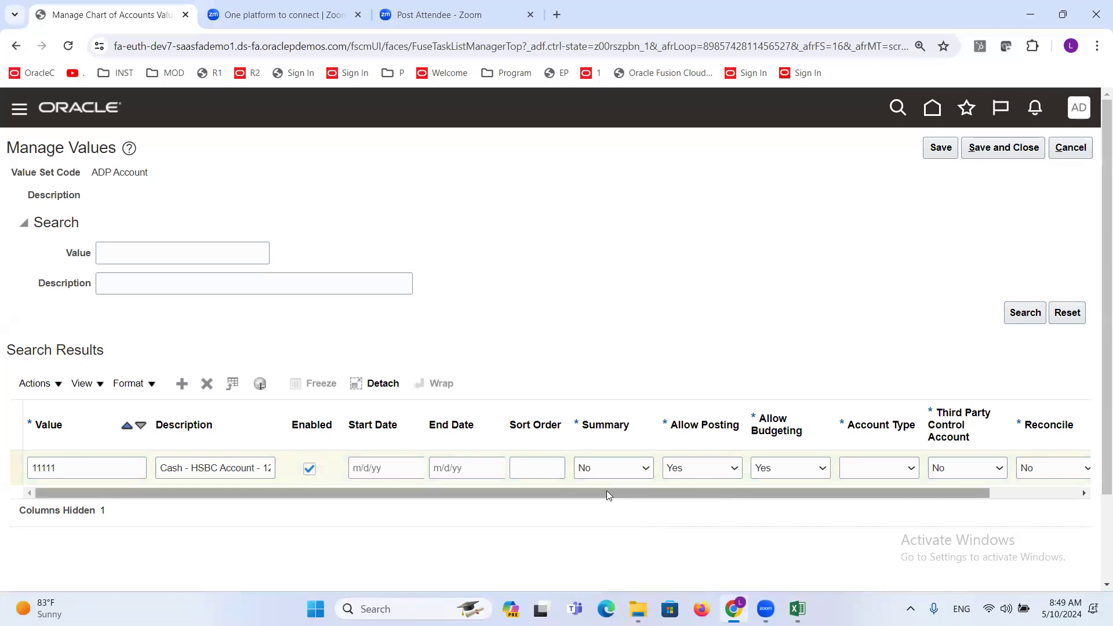
- Examine the ADP Account value attributes: Summary, Allow Posting, Allow Budgeting, Account Type, Third Party Control Account, Reconcile and Financial Category
triple_click(136, 177)
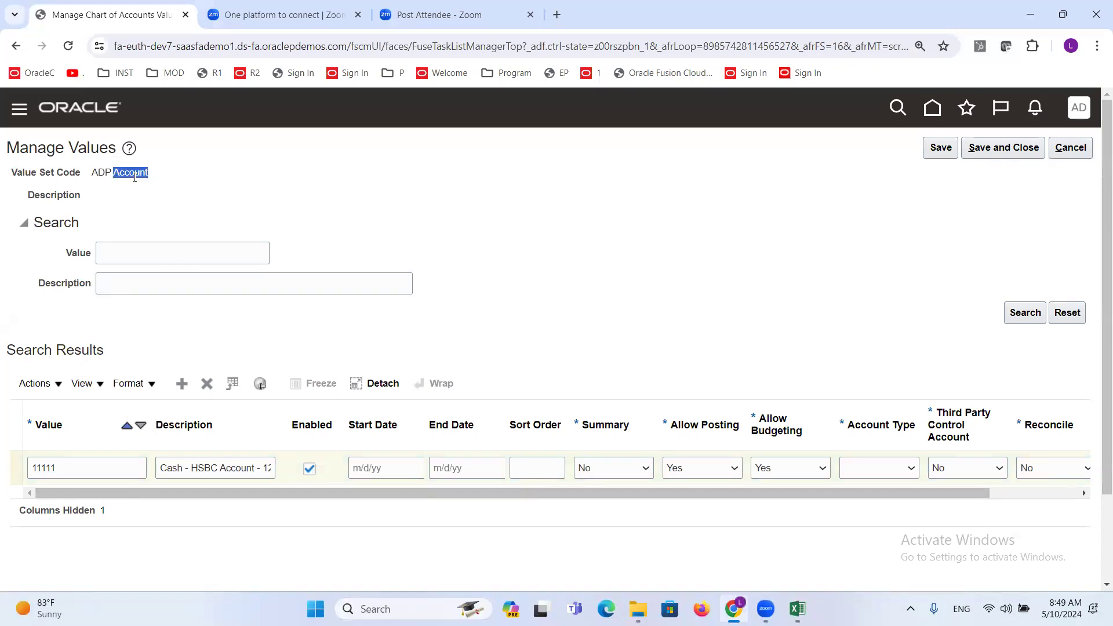
drag(490, 491, 590, 503)
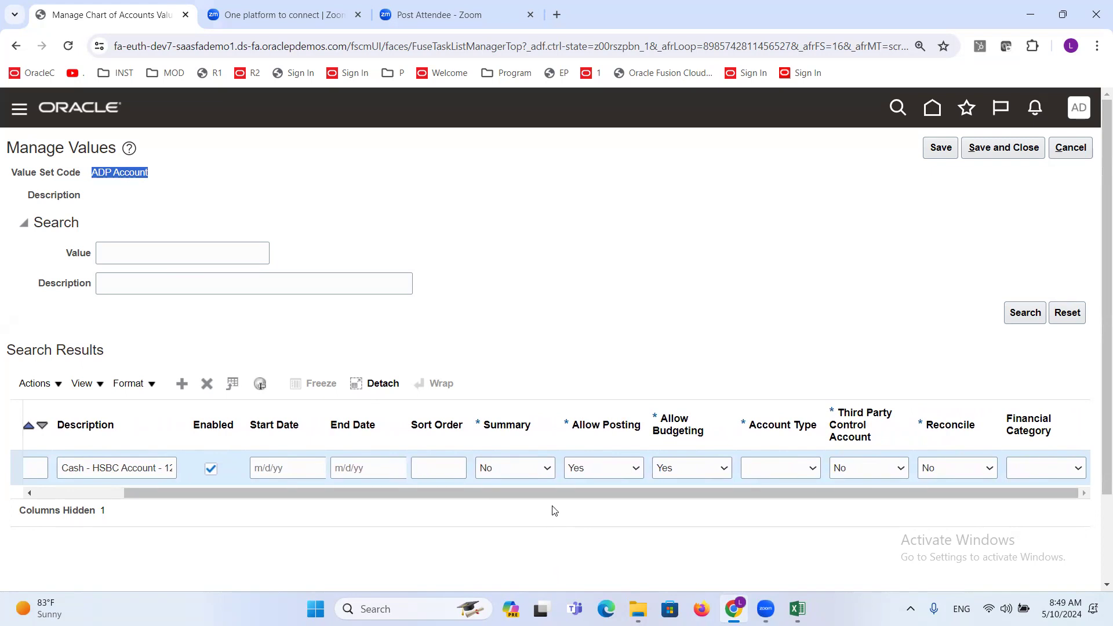
click(509, 415)
click(597, 423)
click(677, 421)
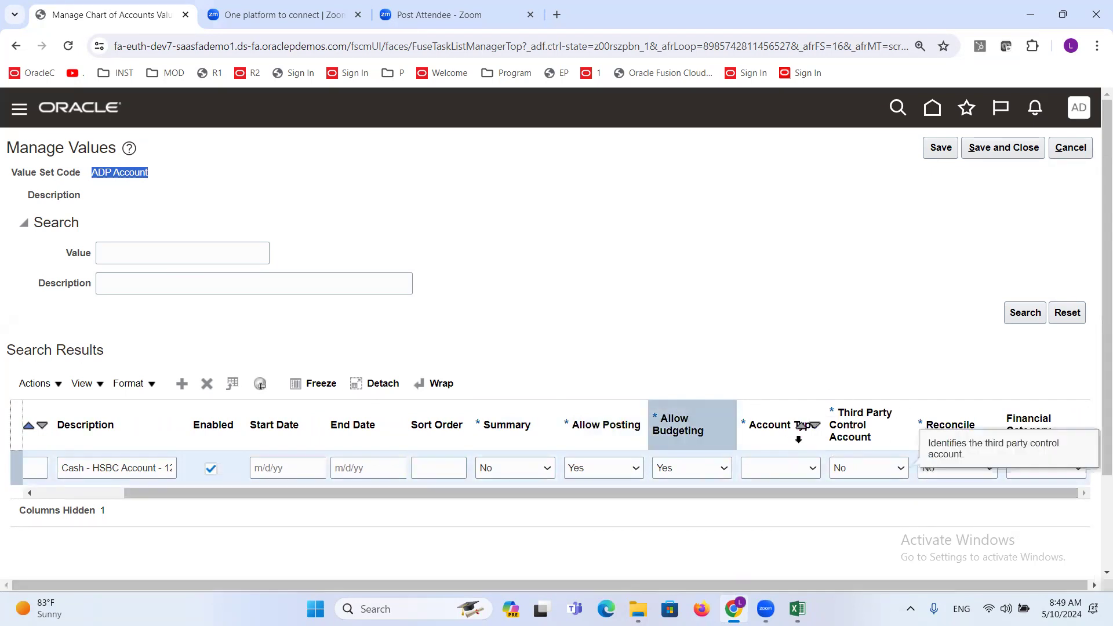
click(782, 425)
click(867, 425)
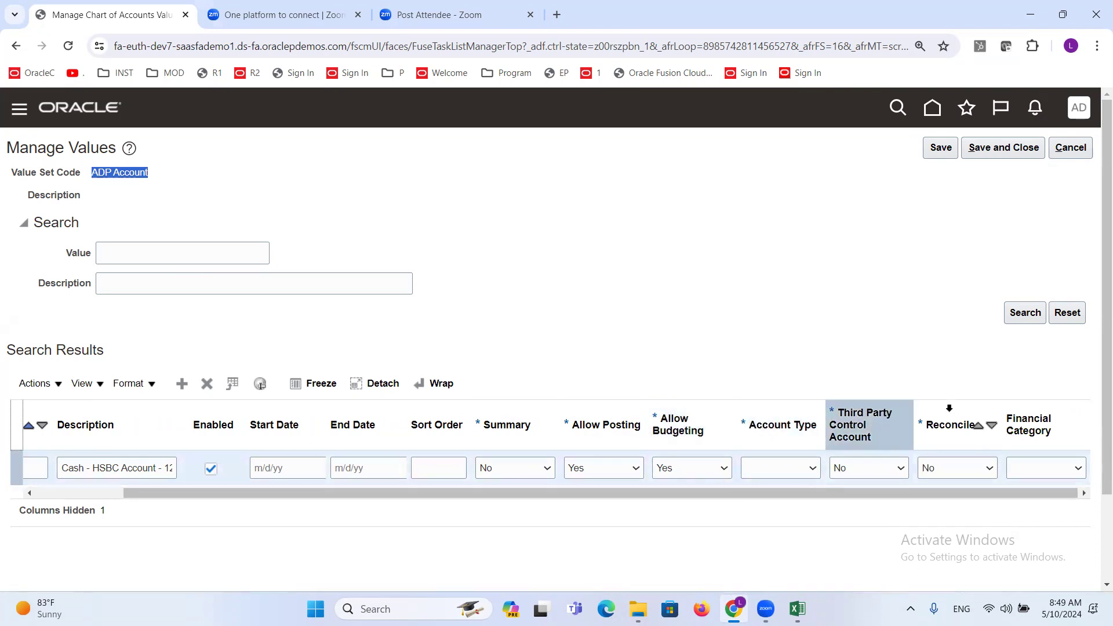
click(949, 413)
click(1037, 413)
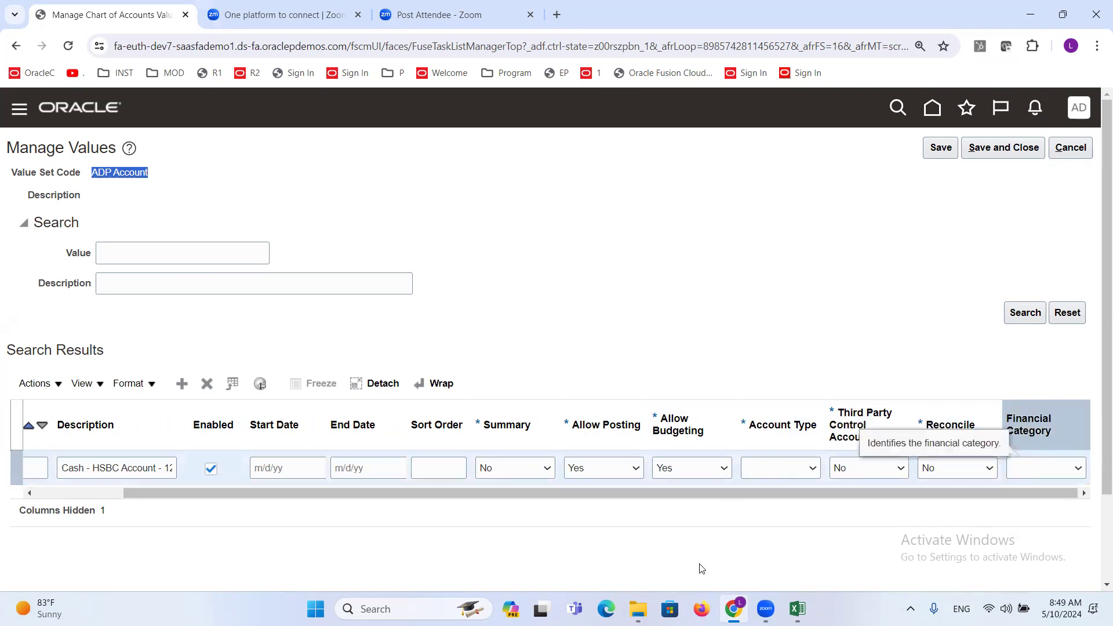
- Compare the segment labels and value attributes noted in Excel with the attribute columns of the ADP Account value in Oracle Fusion
click(797, 609)
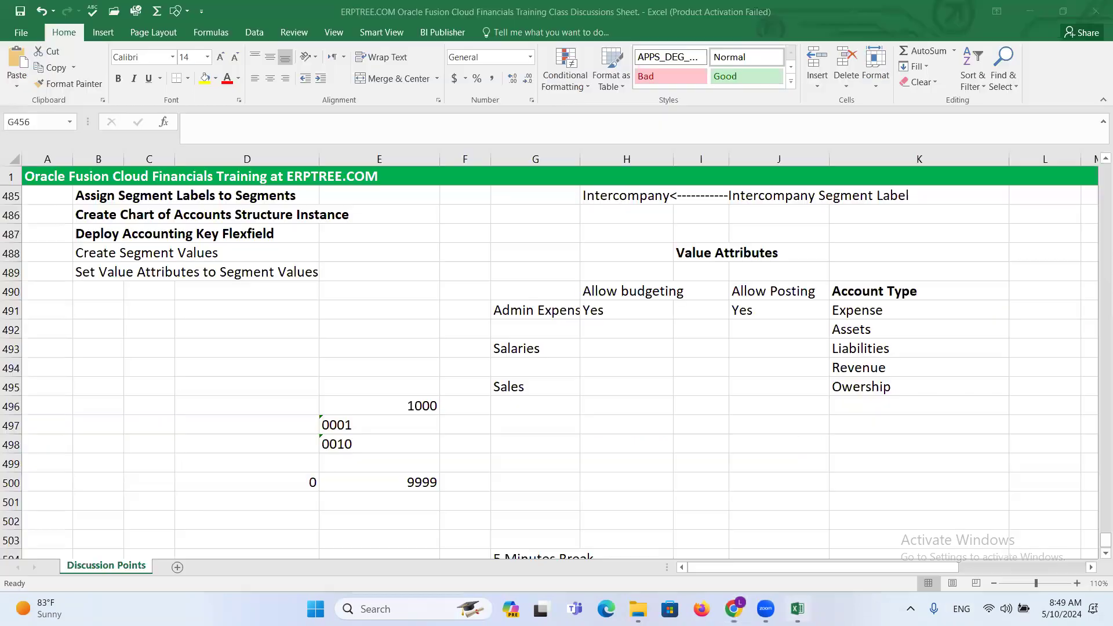
click(633, 386)
scroll(632, 386, up, 3)
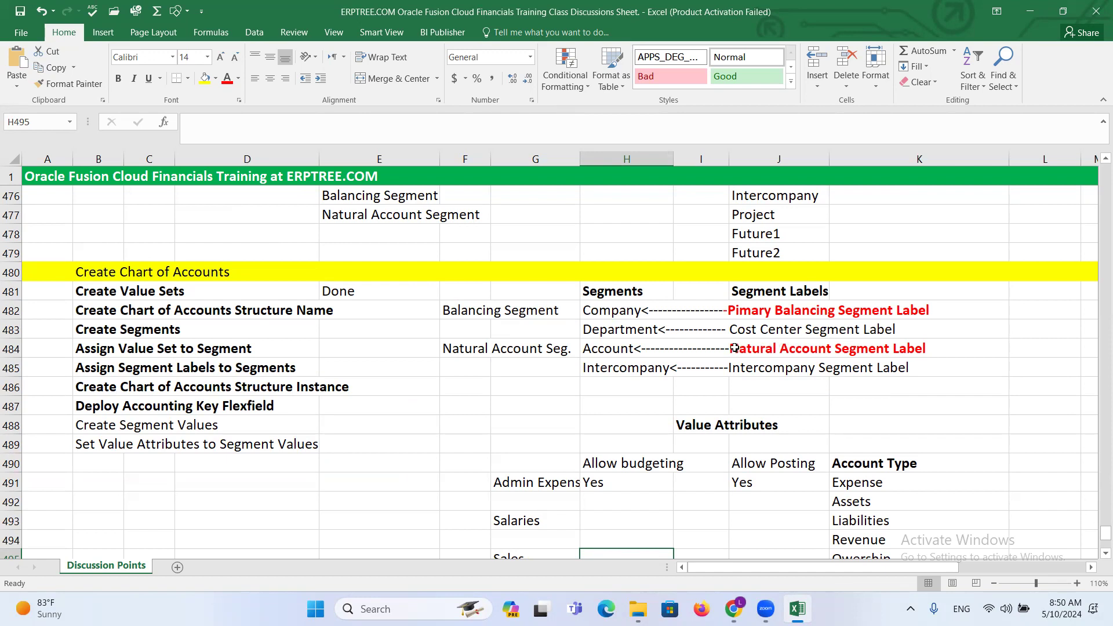
key(alt+Tab)
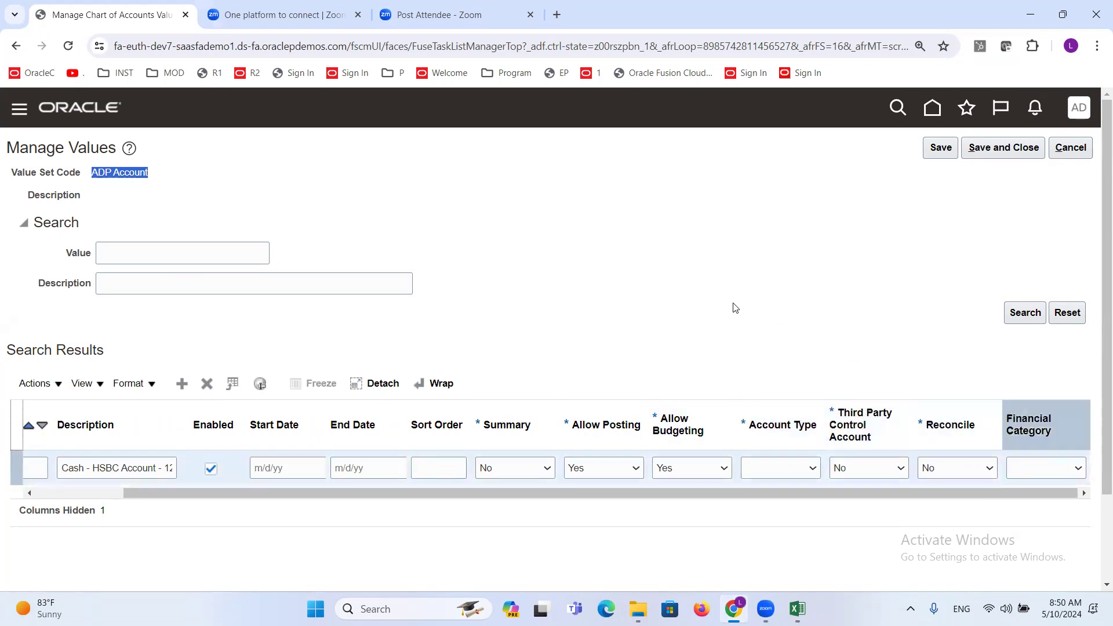
key(alt+Tab)
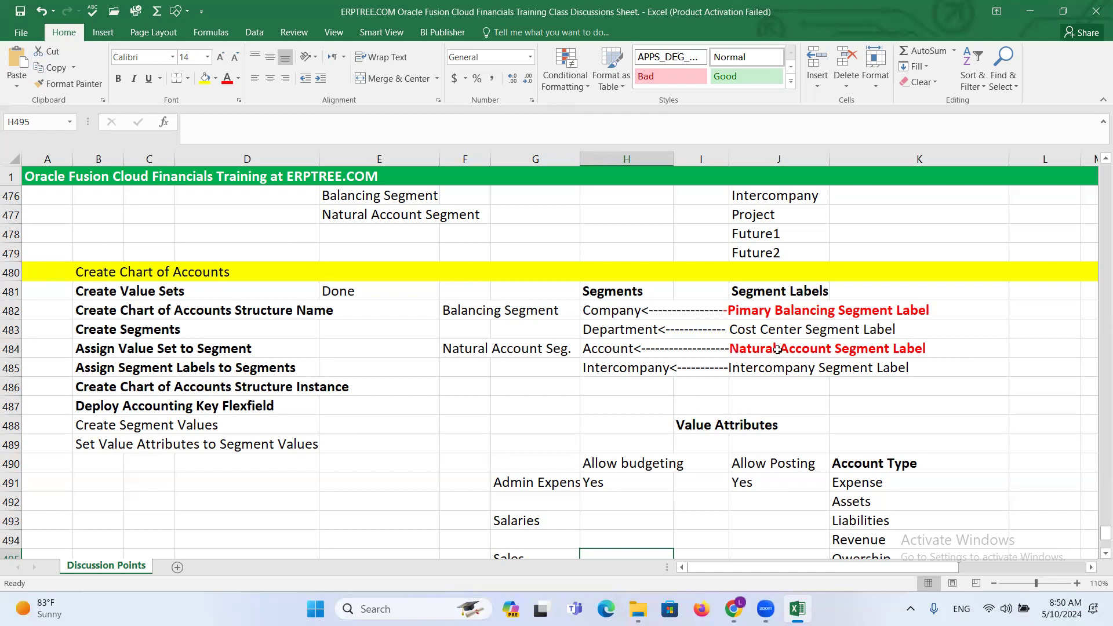
key(alt+Tab)
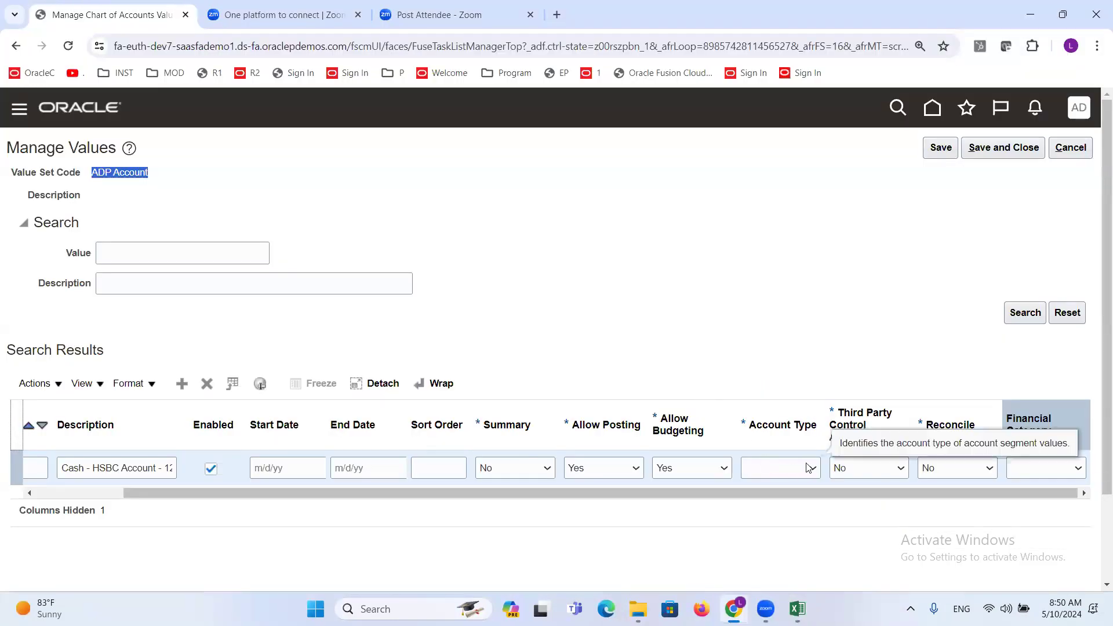
- Examine the Account Type and Financial Category options for account value 11111 against the account types noted in Excel
key(alt+Tab)
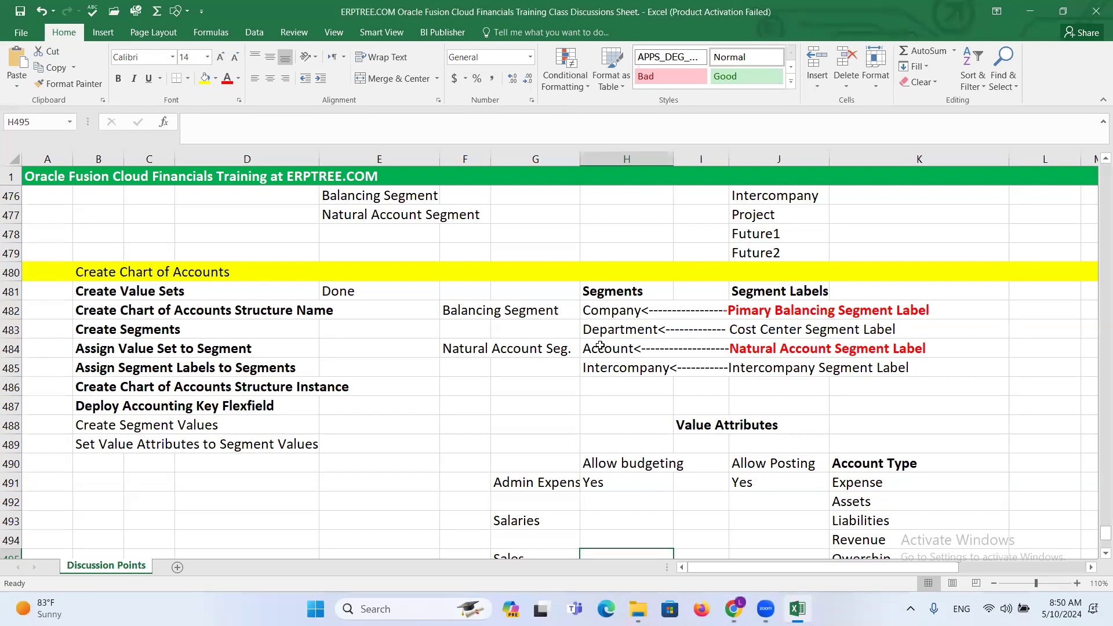
key(alt+Tab)
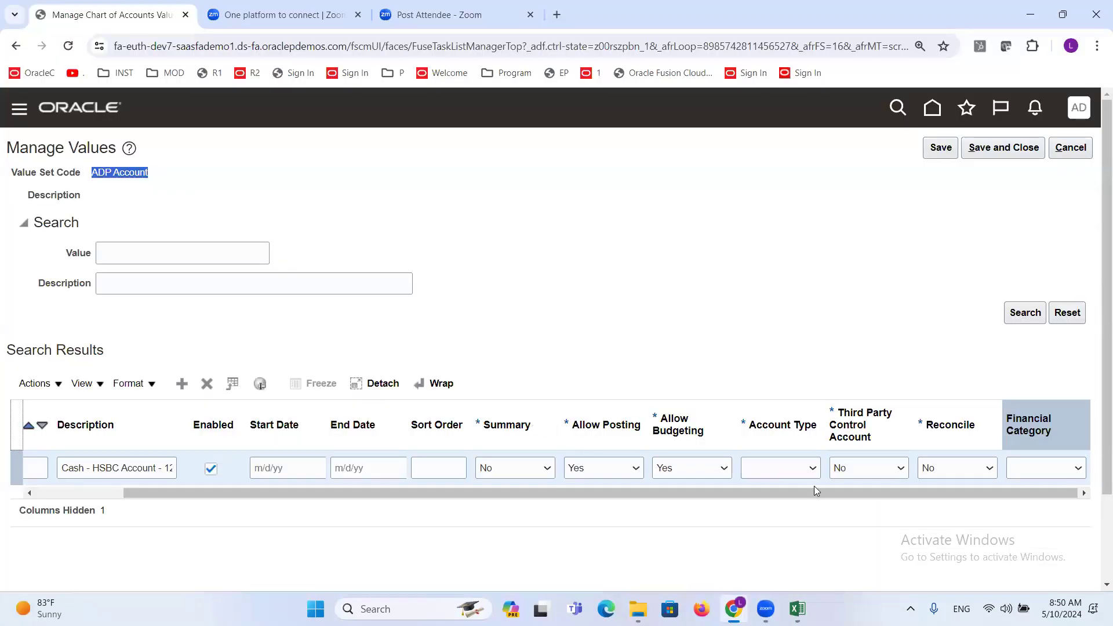
click(790, 468)
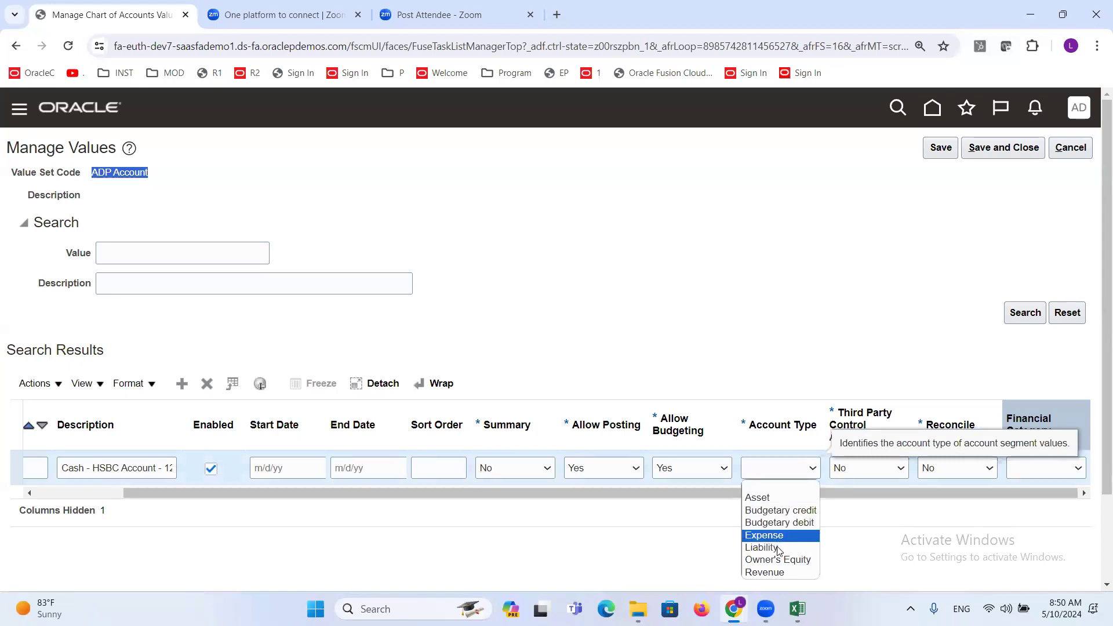
click(749, 313)
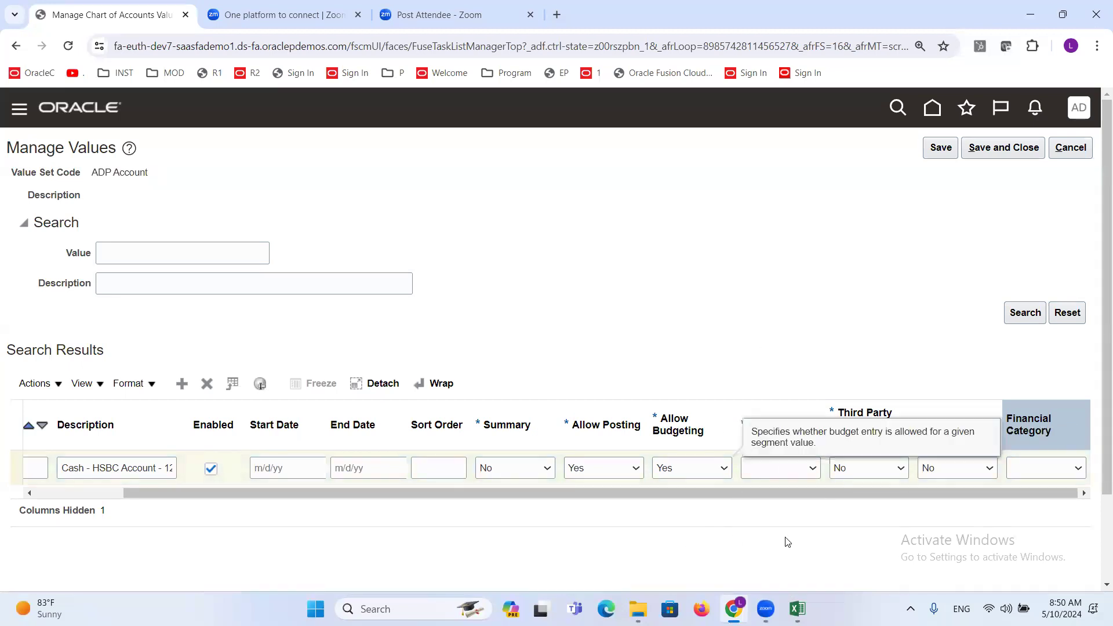
drag(803, 492, 930, 491)
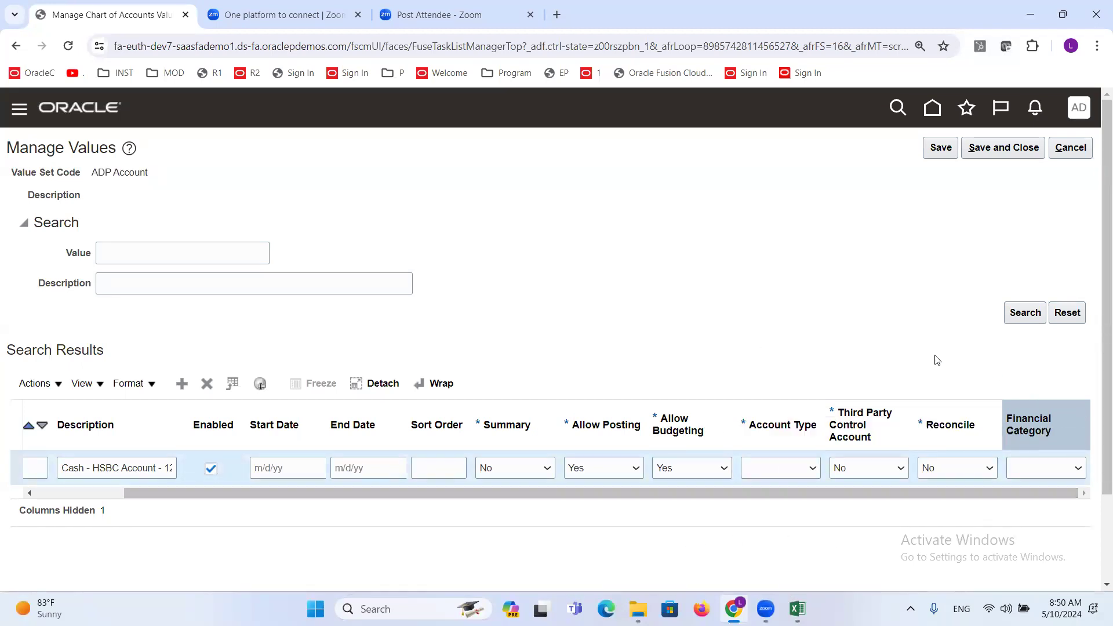
click(893, 515)
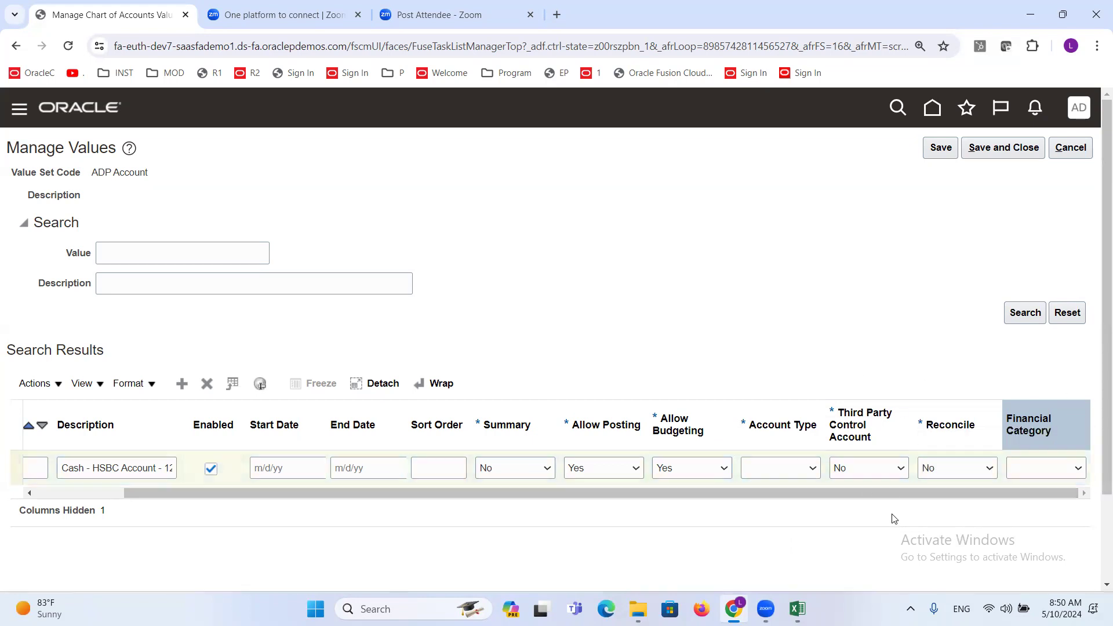
click(1062, 470)
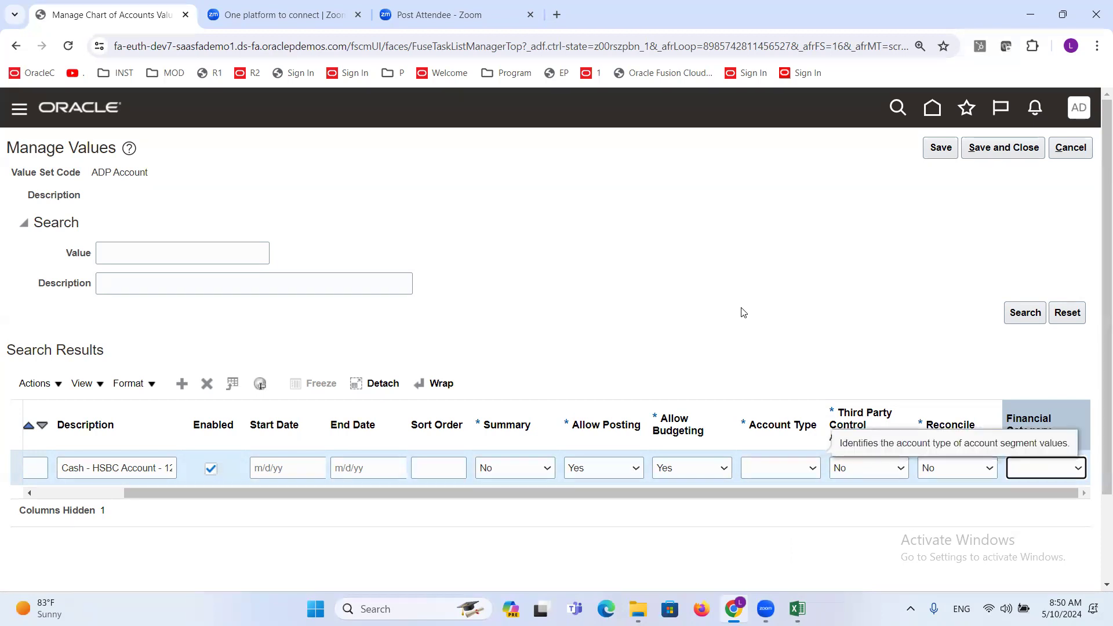
click(726, 292)
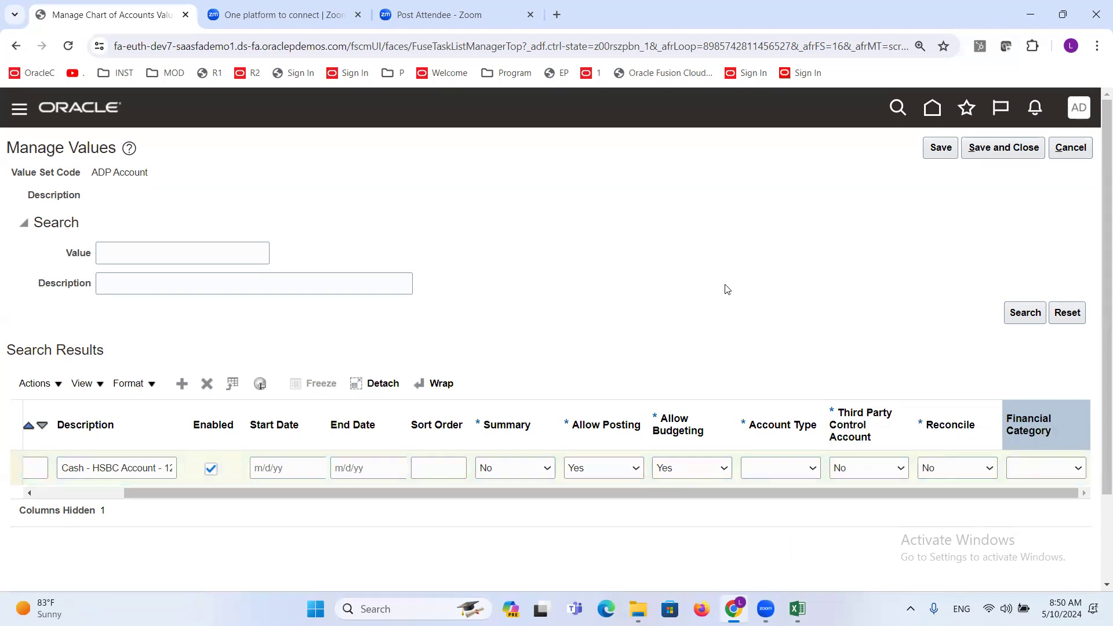
- Compare the segments and segment labels listed in Excel with the attributes of account value 11111 in Oracle Fusion
key(alt+Tab)
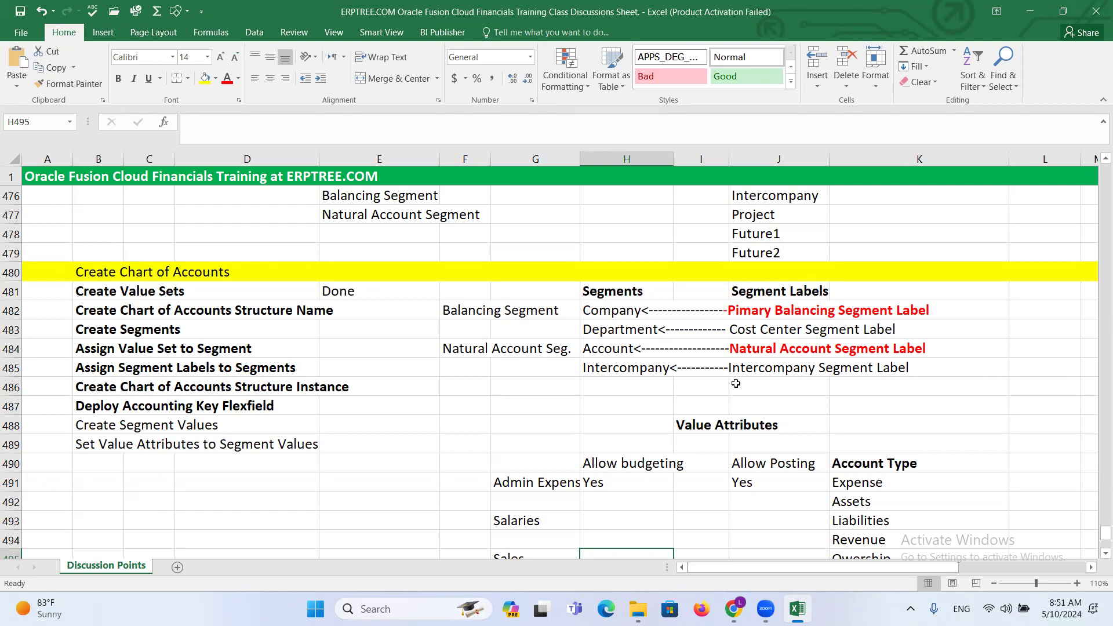
key(alt+Tab)
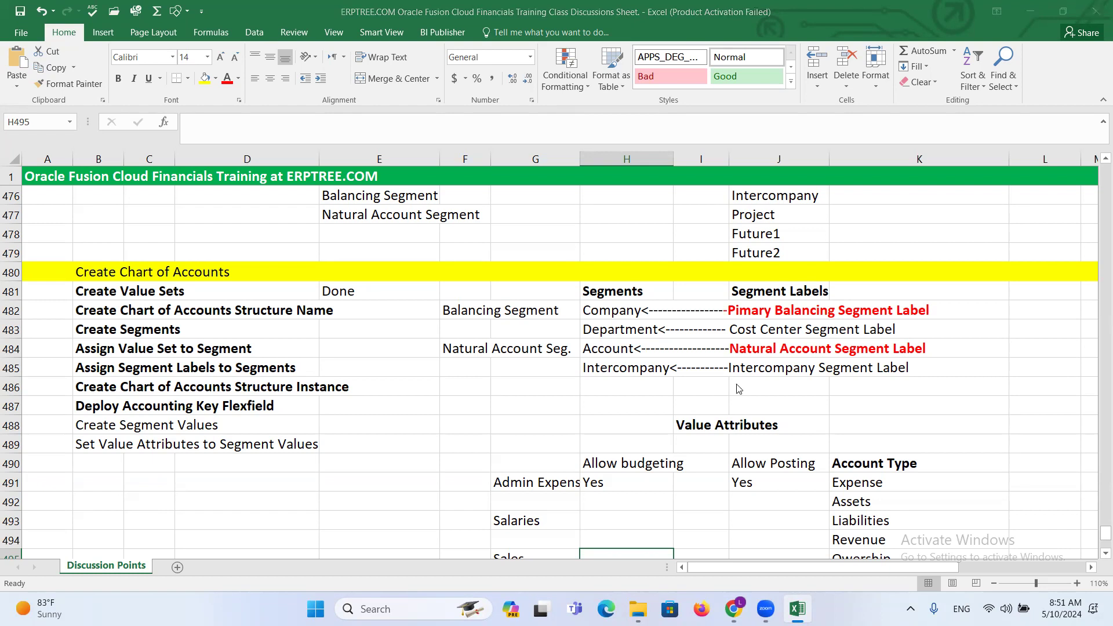
drag(248, 494, 145, 492)
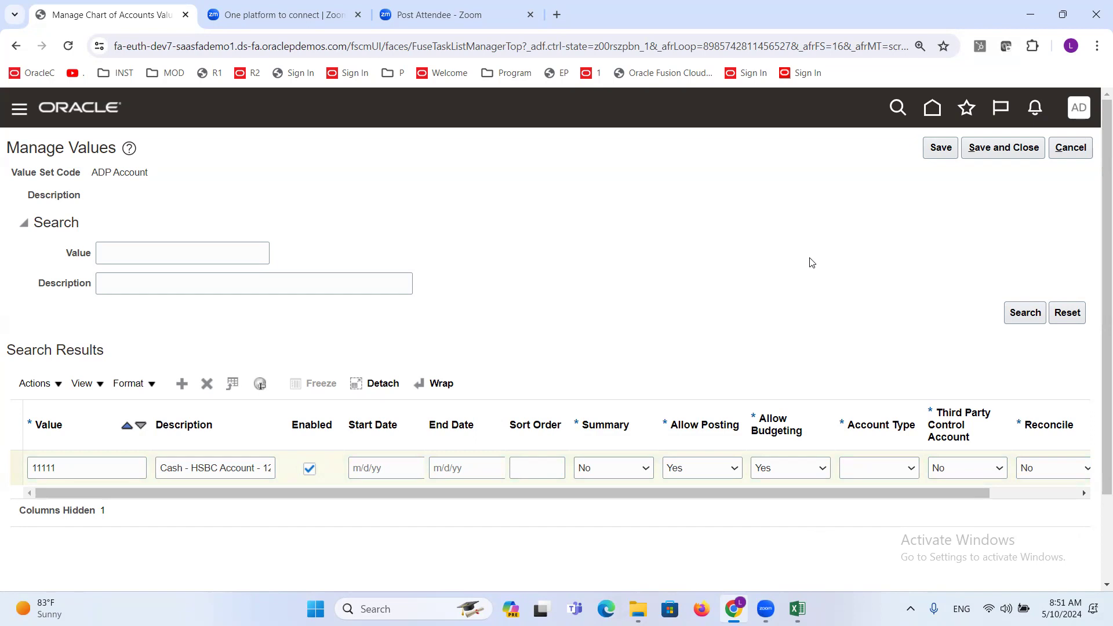
key(alt+Tab)
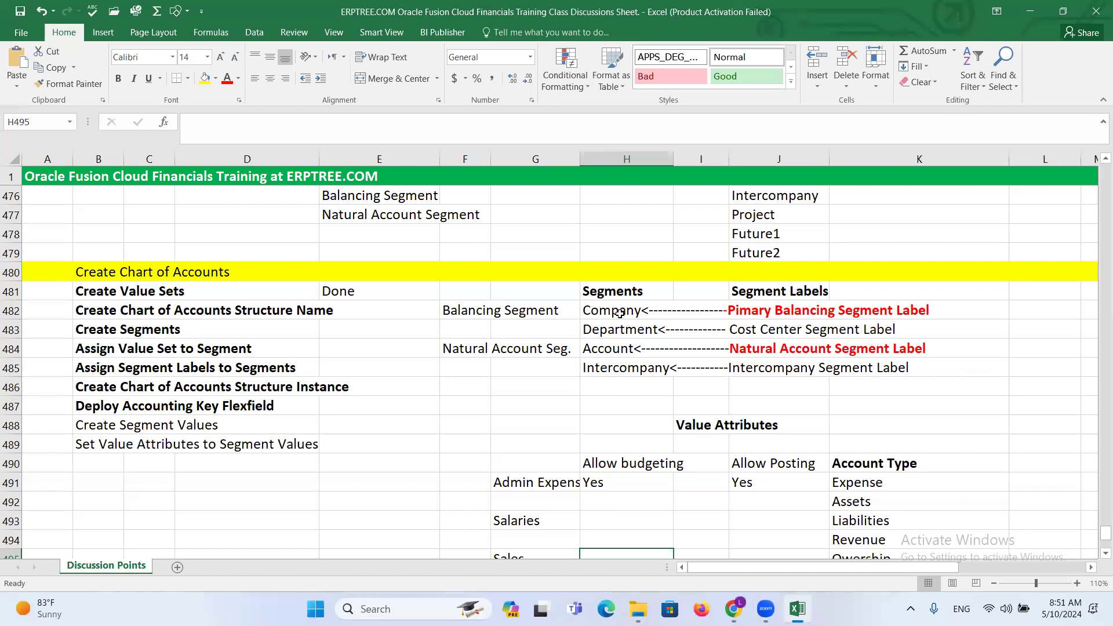
key(alt+Tab)
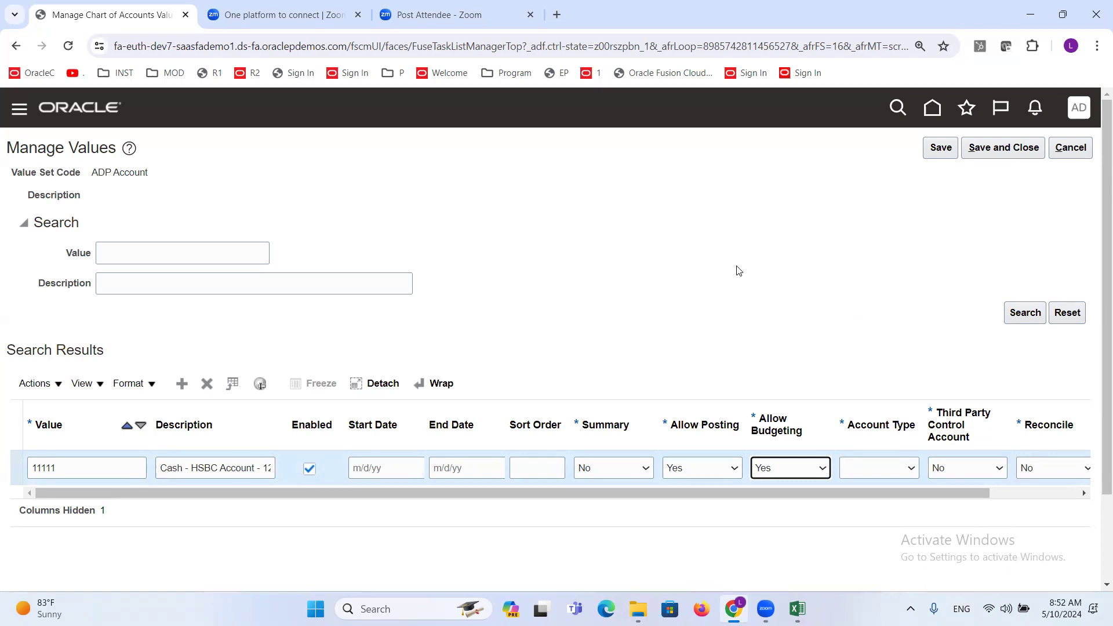
key(alt+Tab)
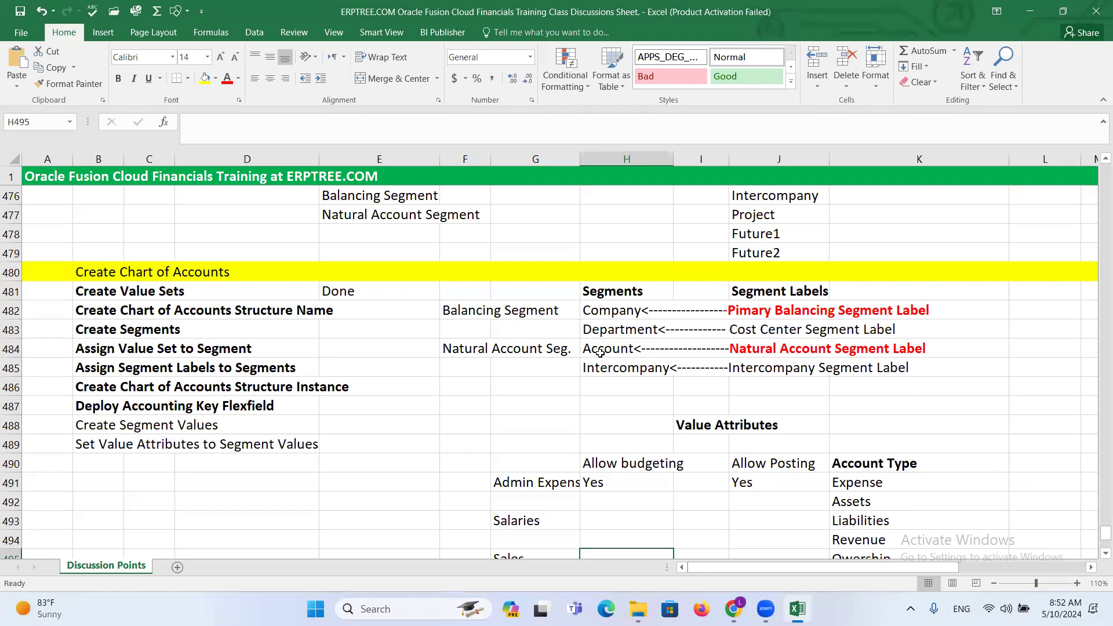
key(alt+Tab)
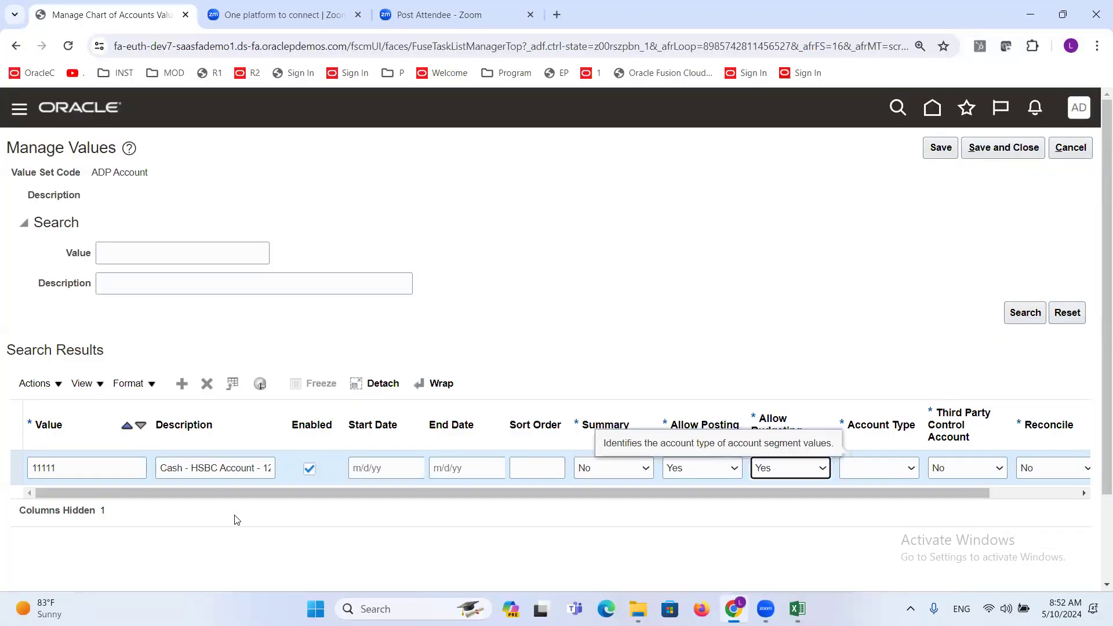
- Set the Account Type of account value 11111 to Asset
click(876, 467)
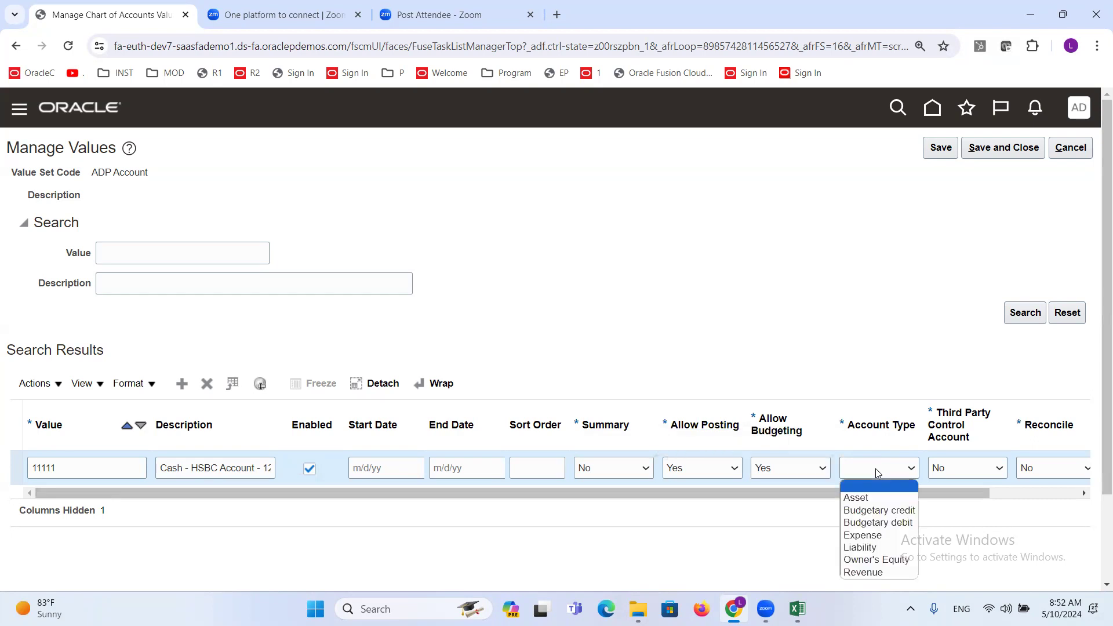
click(868, 494)
click(825, 267)
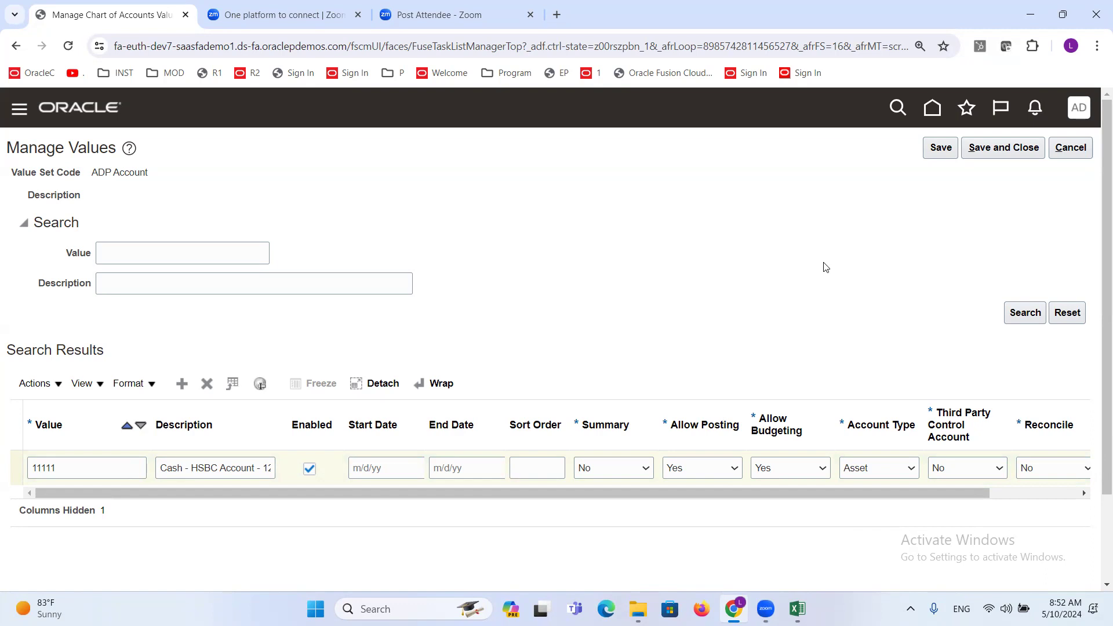
- Add account value 22222 with the description Admin Expense and the Account Type Expense
click(177, 382)
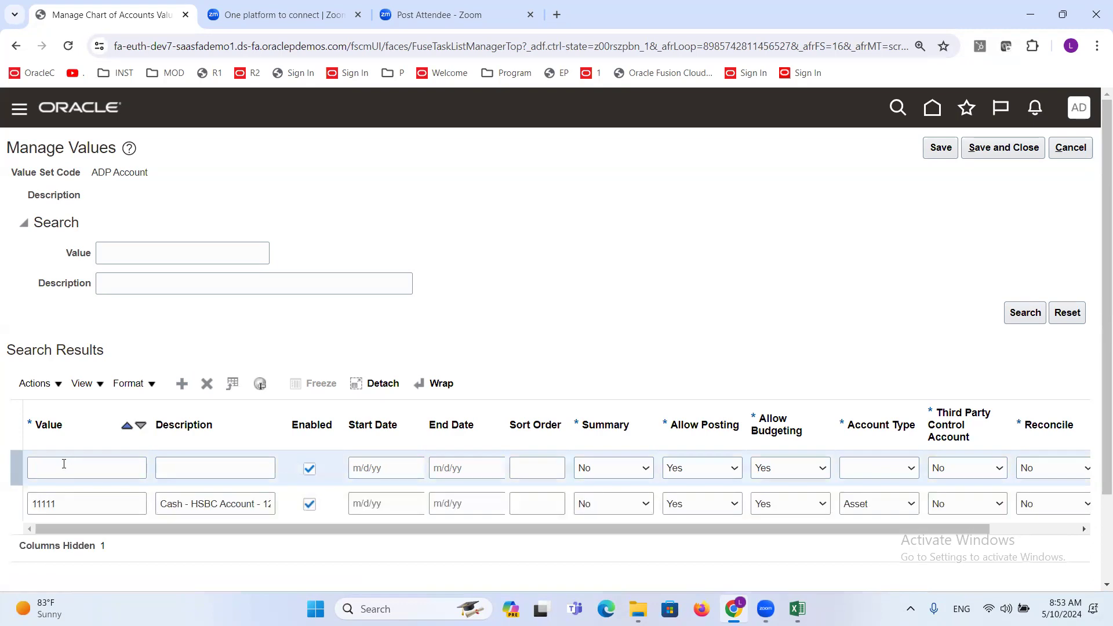
click(63, 464)
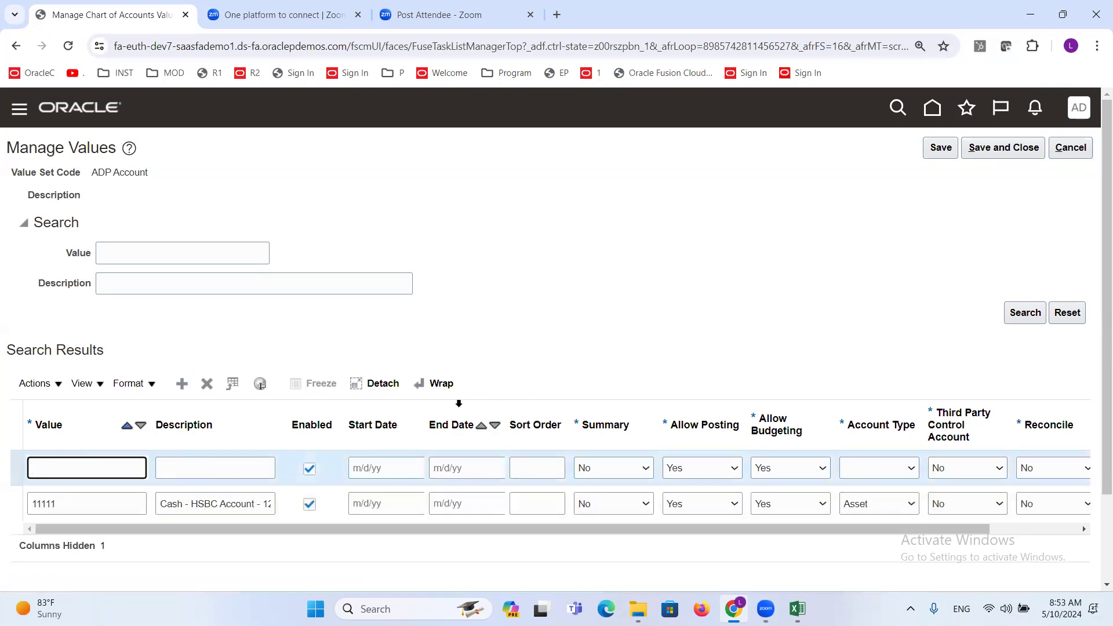
text(22222)
key(Tab)
text(Ad)
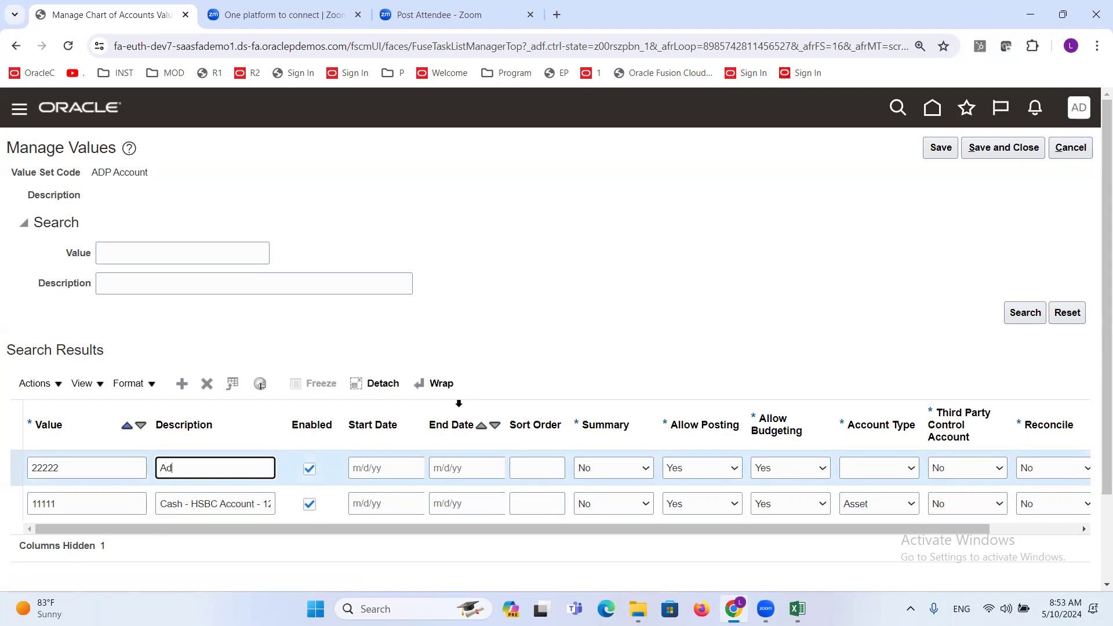
text(min Expense)
click(891, 465)
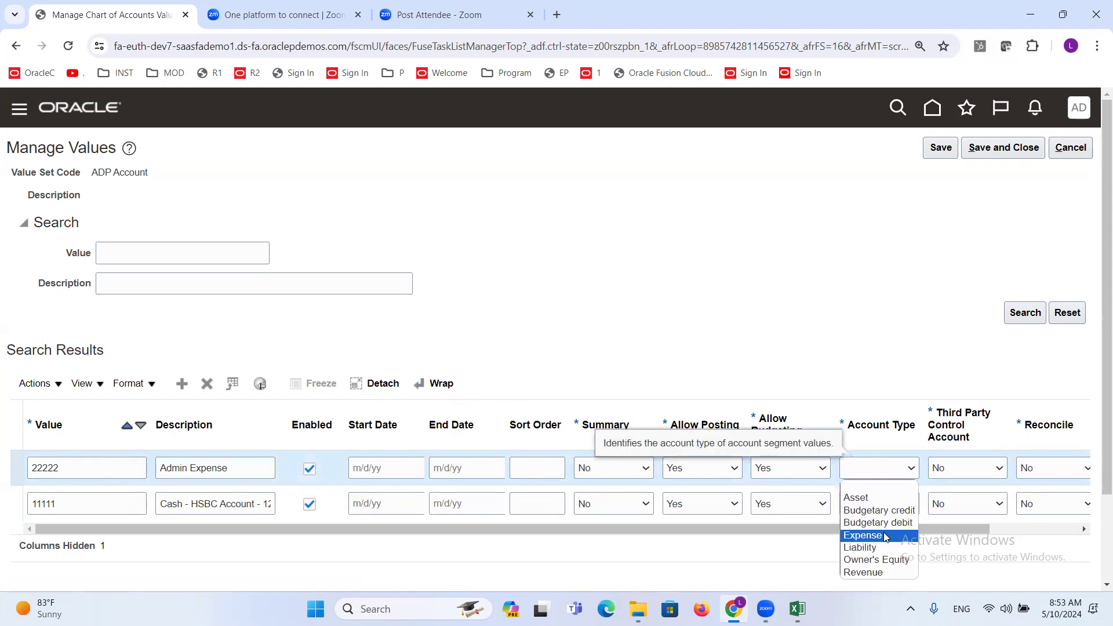
click(886, 536)
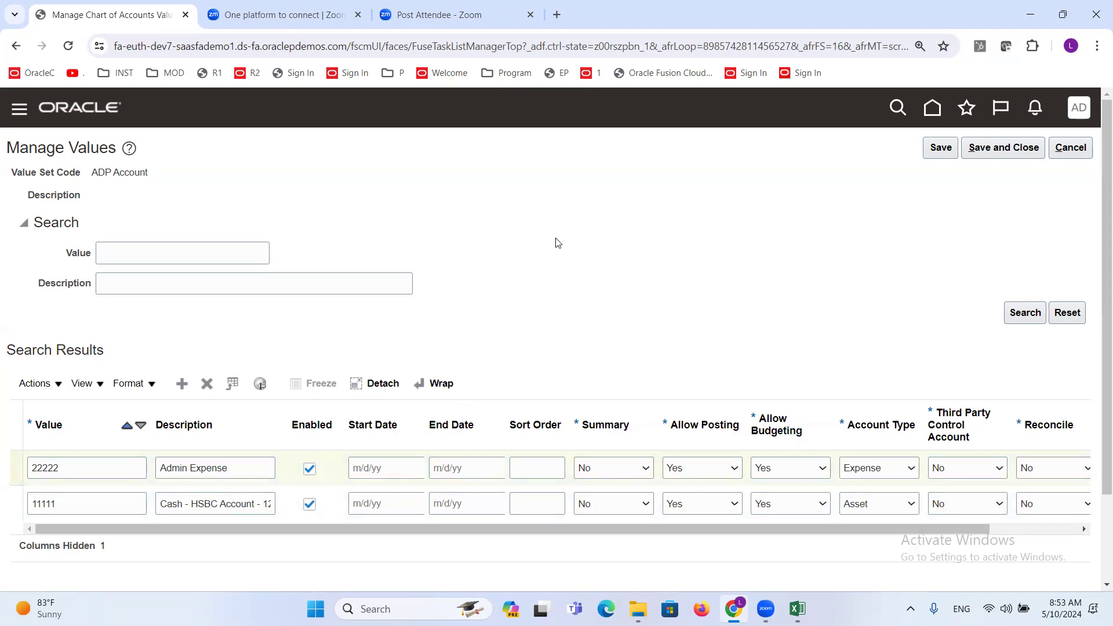
- Switch to the Excel discussion sheet and note "NetIncome = Retained Earnings" in cell H498
click(798, 609)
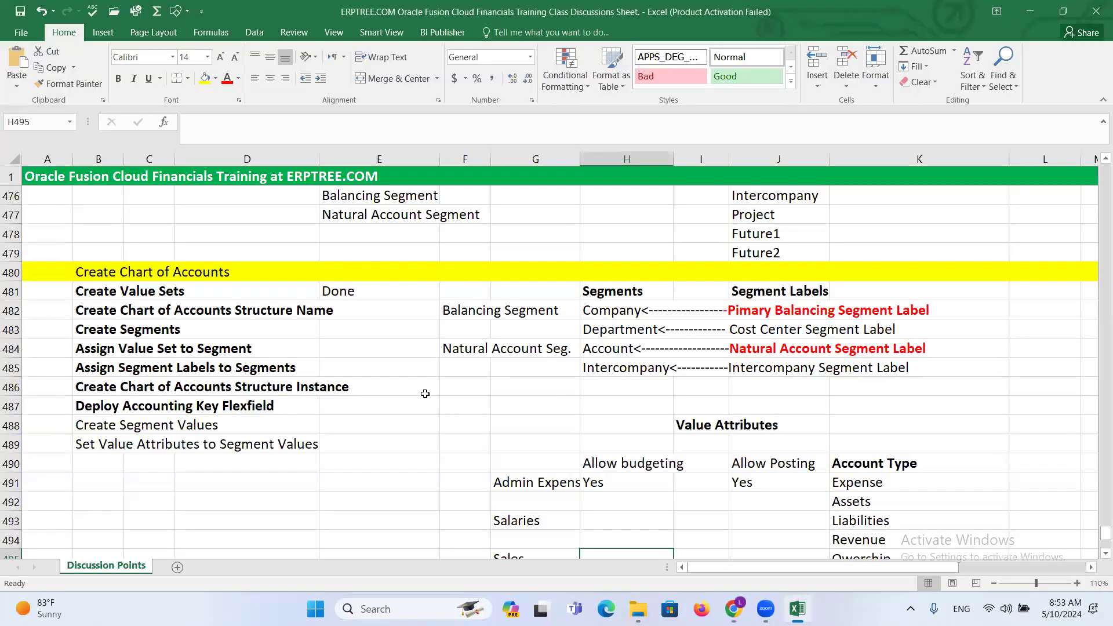
scroll(433, 404, down, 3)
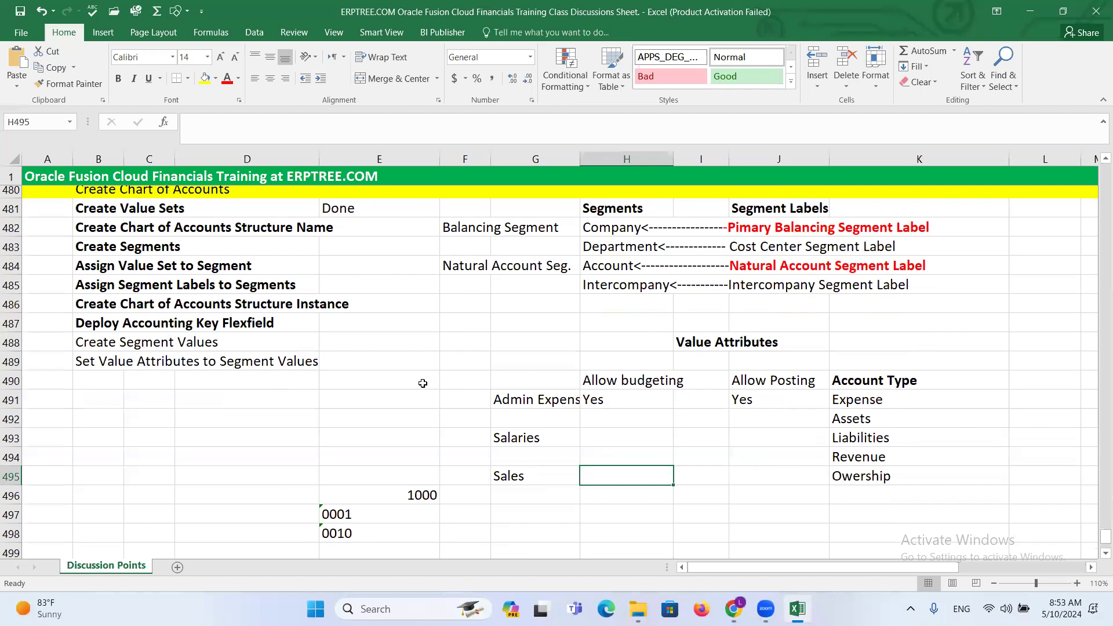
click(626, 438)
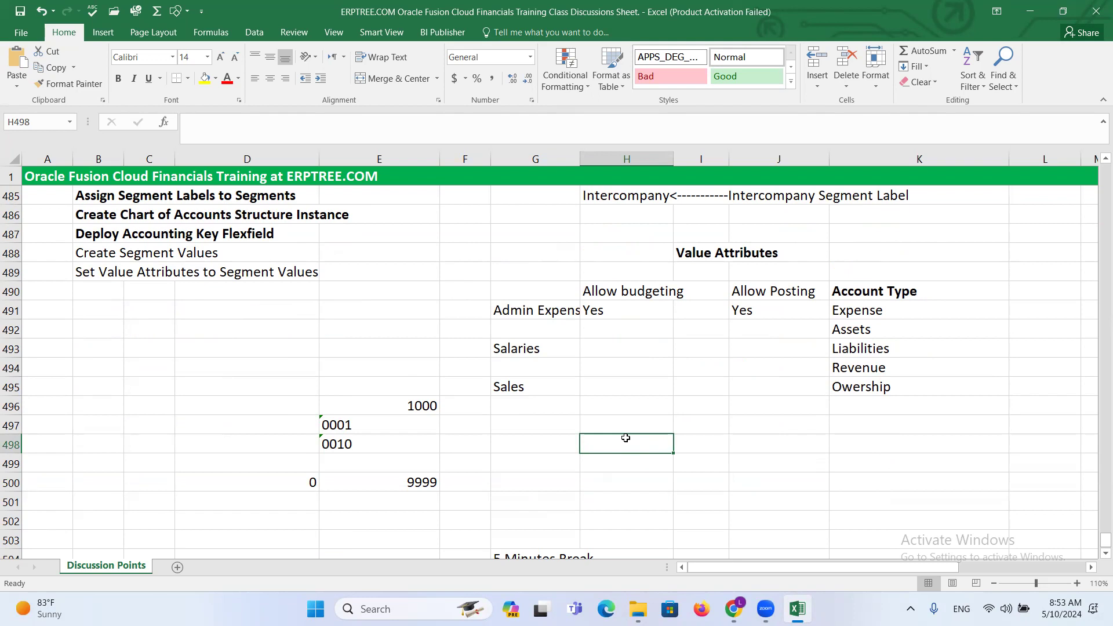
text(Net)
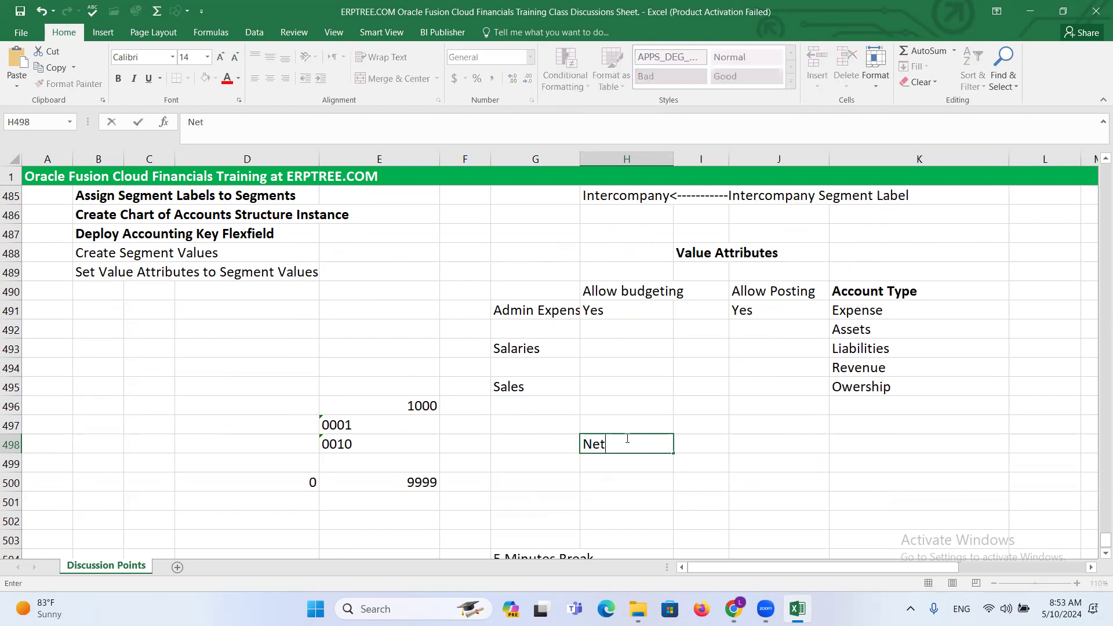
text(Income)
text(= rE)
key(BackSpace)
key(BackSpace)
text(Retained )
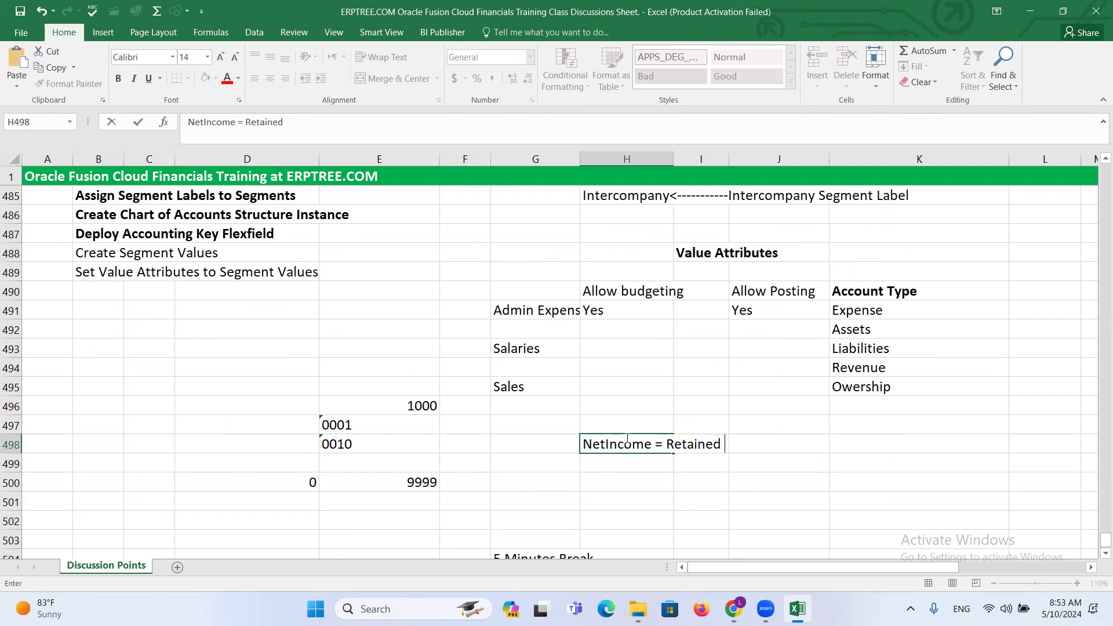
text(Earnings)
- Enter the formula note "Revenue-Expense = Netincome" as text in cell H495, beside Sales, and highlight its Netincome part
click(625, 381)
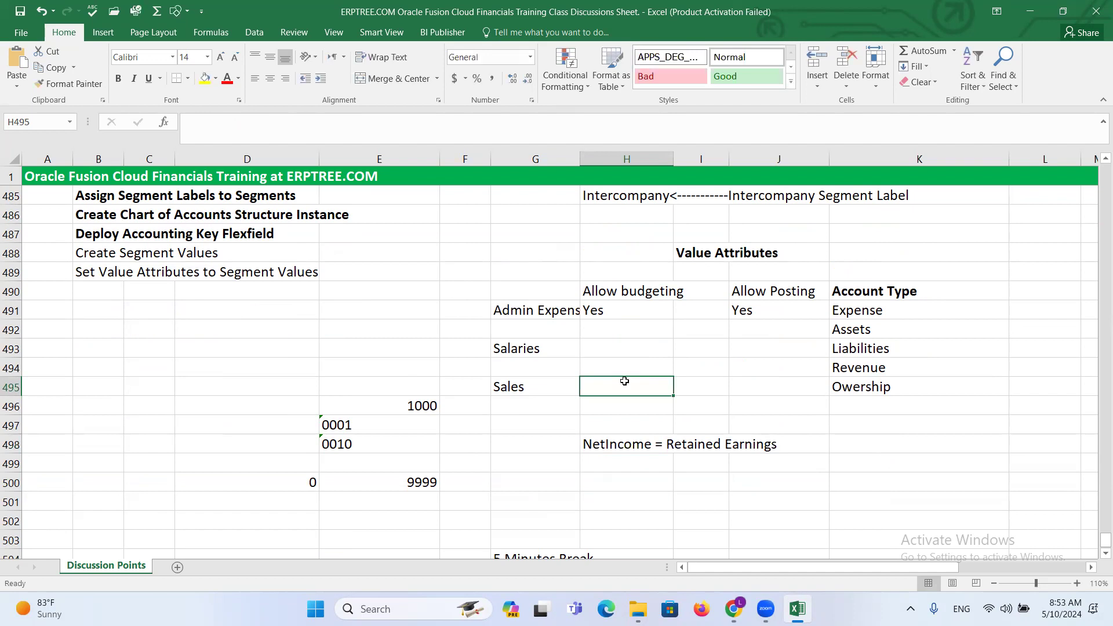
text(Revenue)
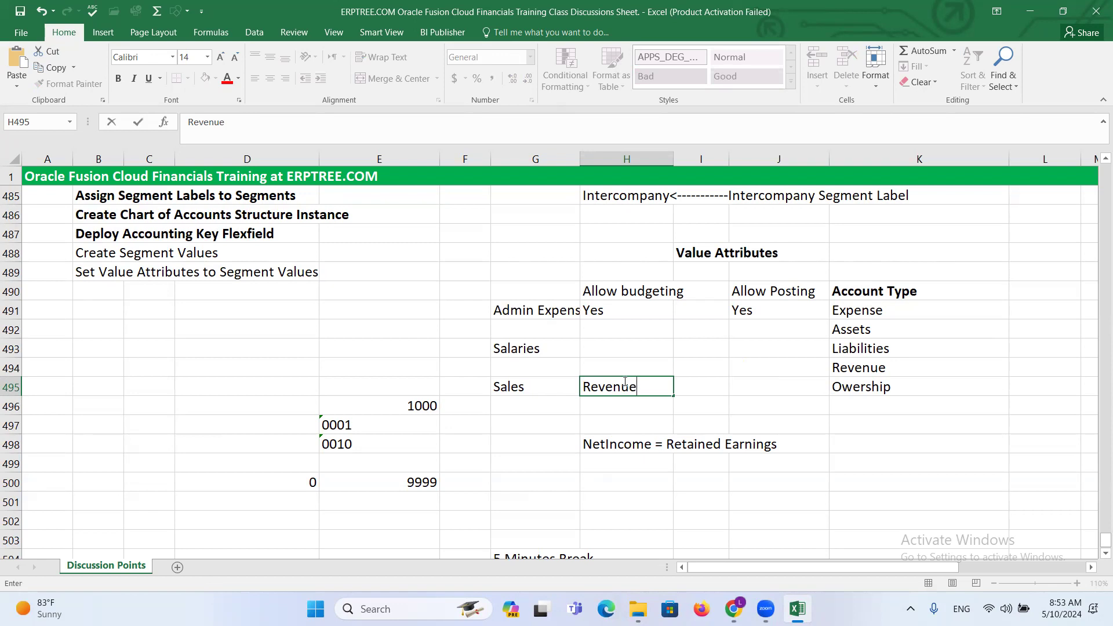
text(-Expense = Net)
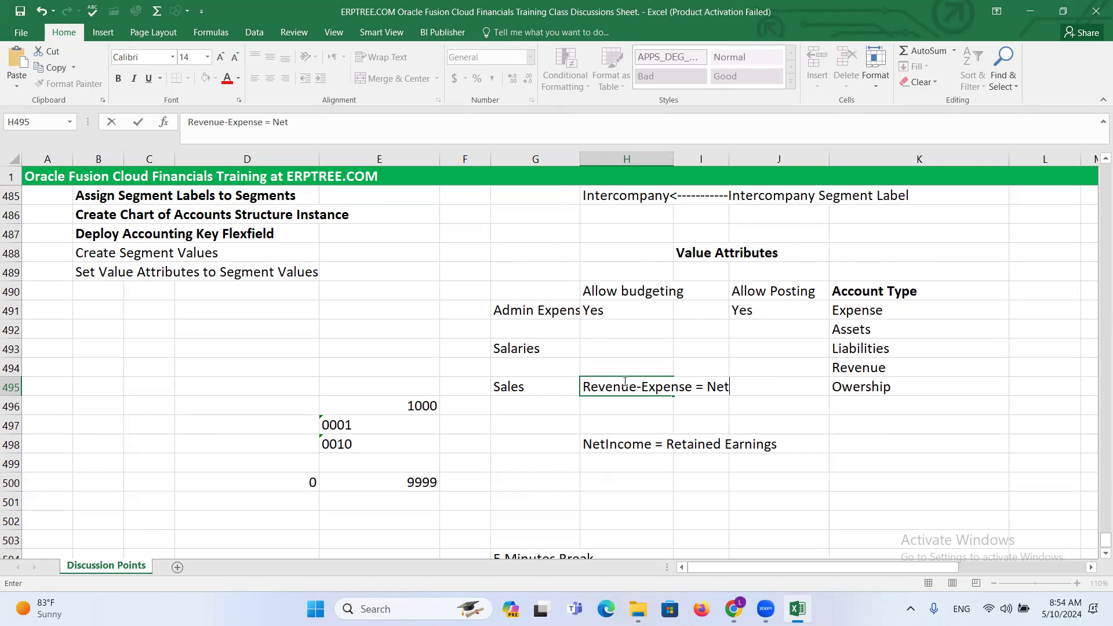
text(income)
drag(706, 386, 787, 383)
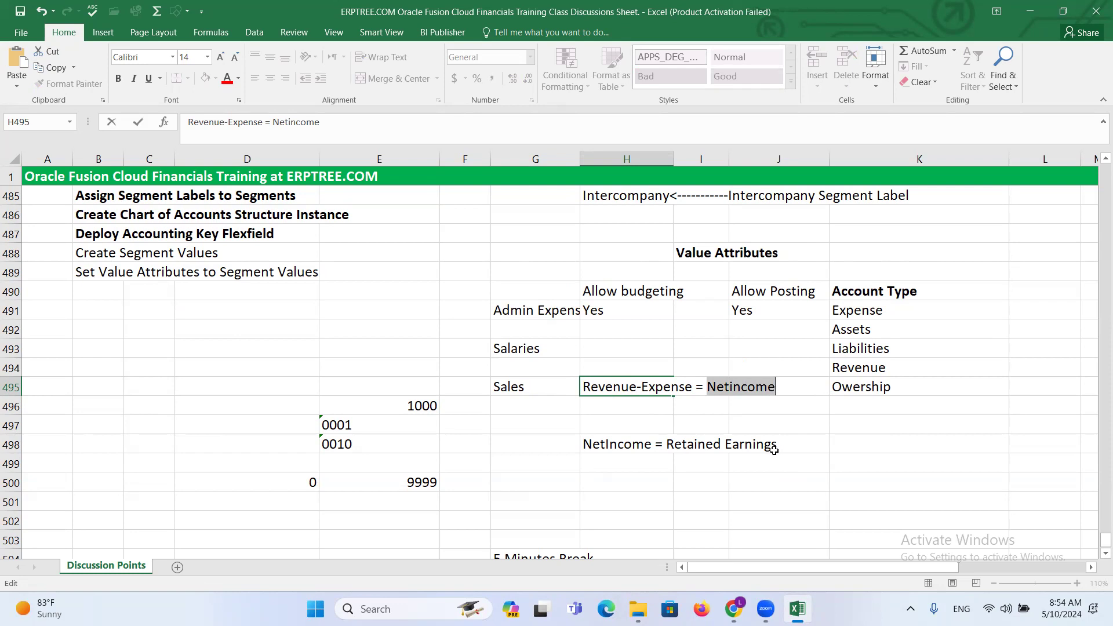
- Return to Oracle Fusion and add account value 33333 with the description Retained Earnings
key(alt+Tab)
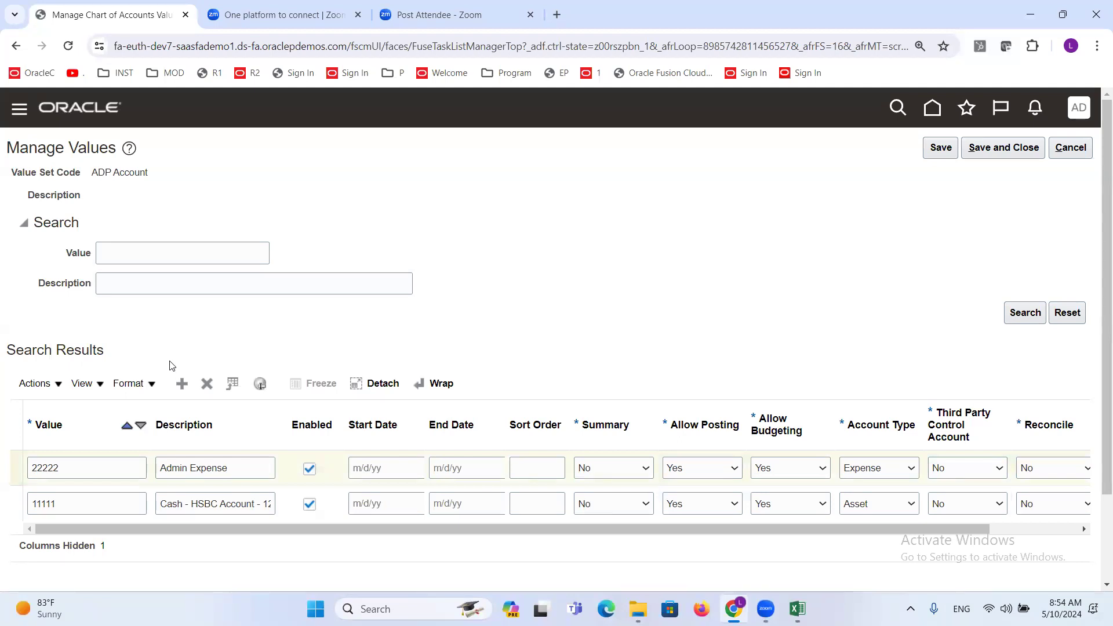
click(178, 390)
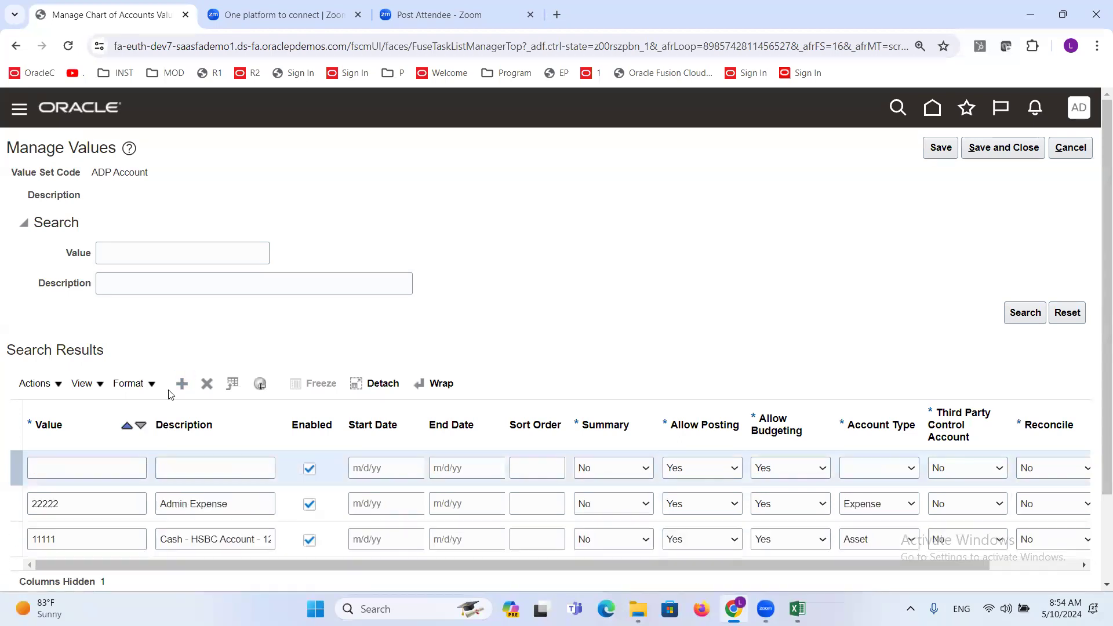
click(90, 460)
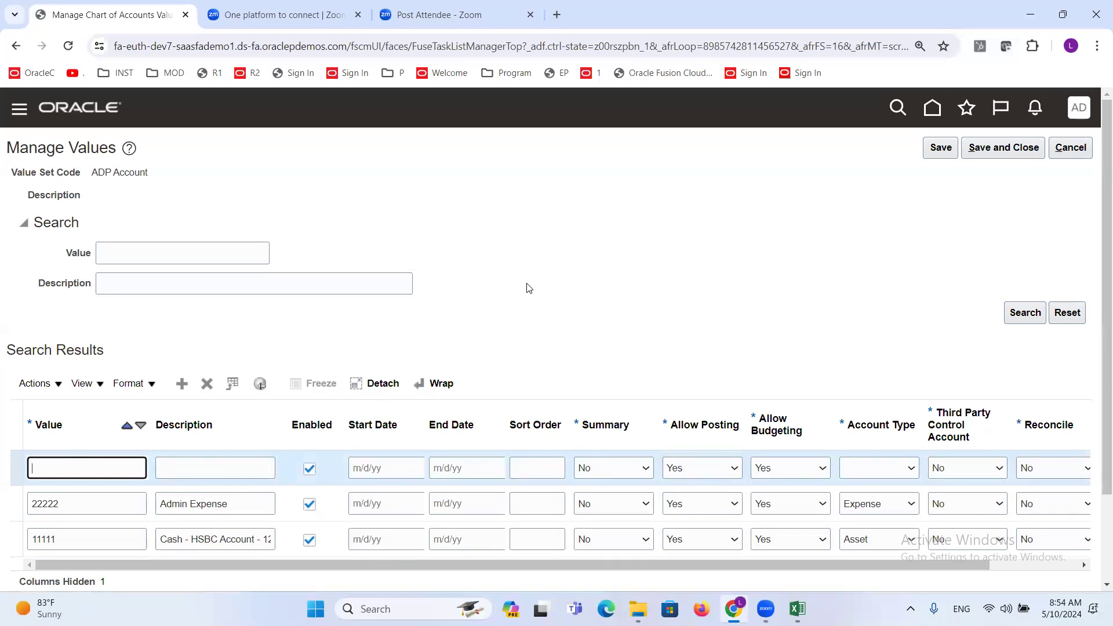
text(33333)
key(Tab)
text(Retained Earnings)
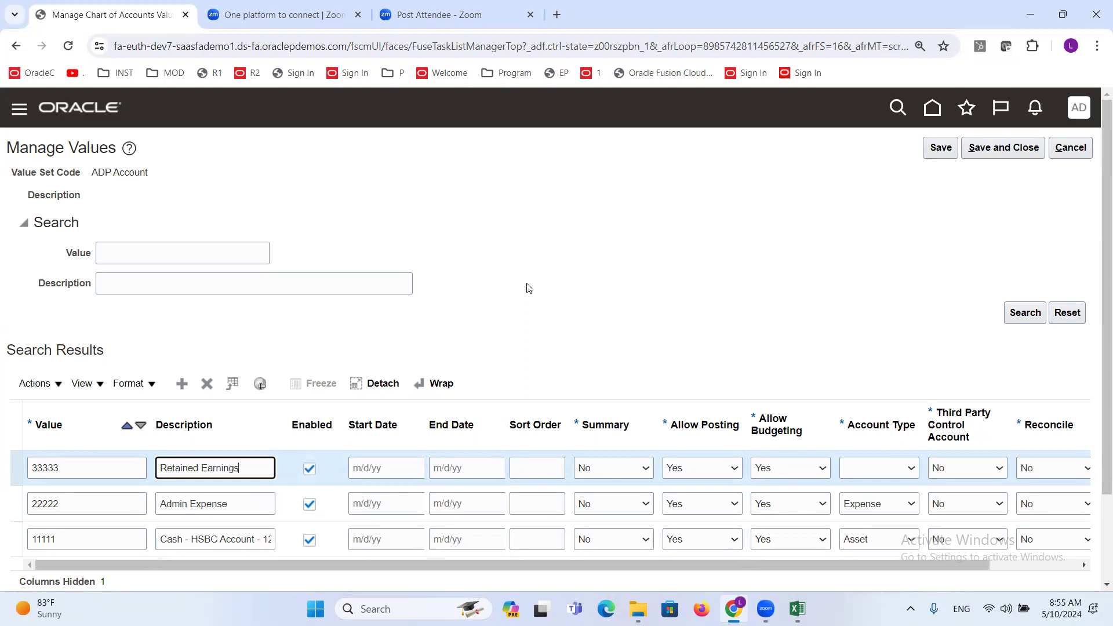
- Set the Account Type of the Retained Earnings value 33333 to Owner's Equity
click(910, 468)
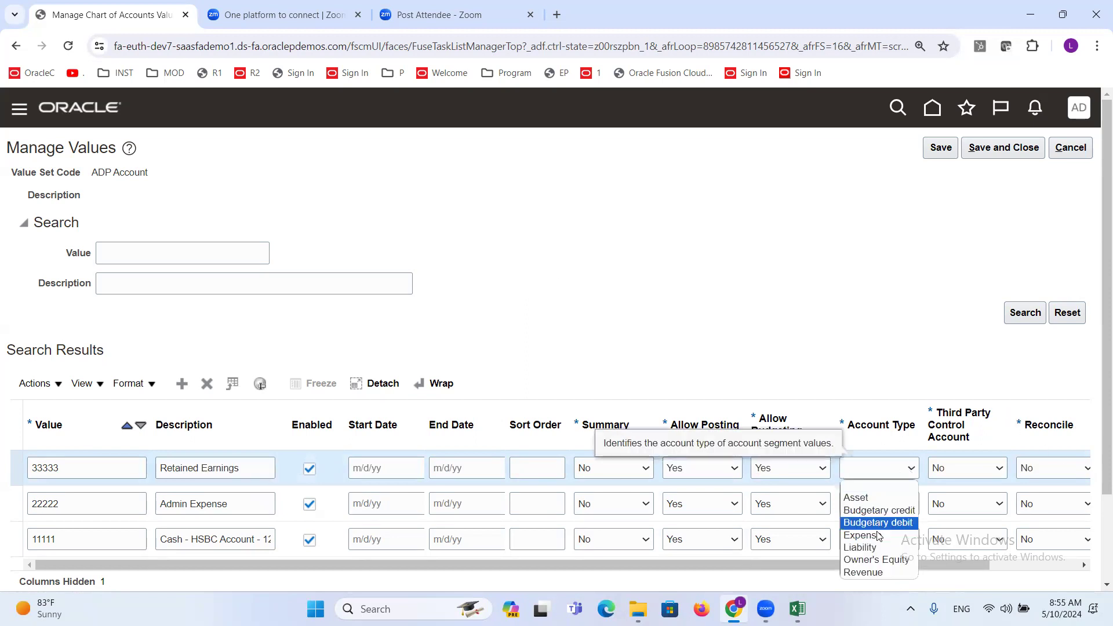
click(885, 559)
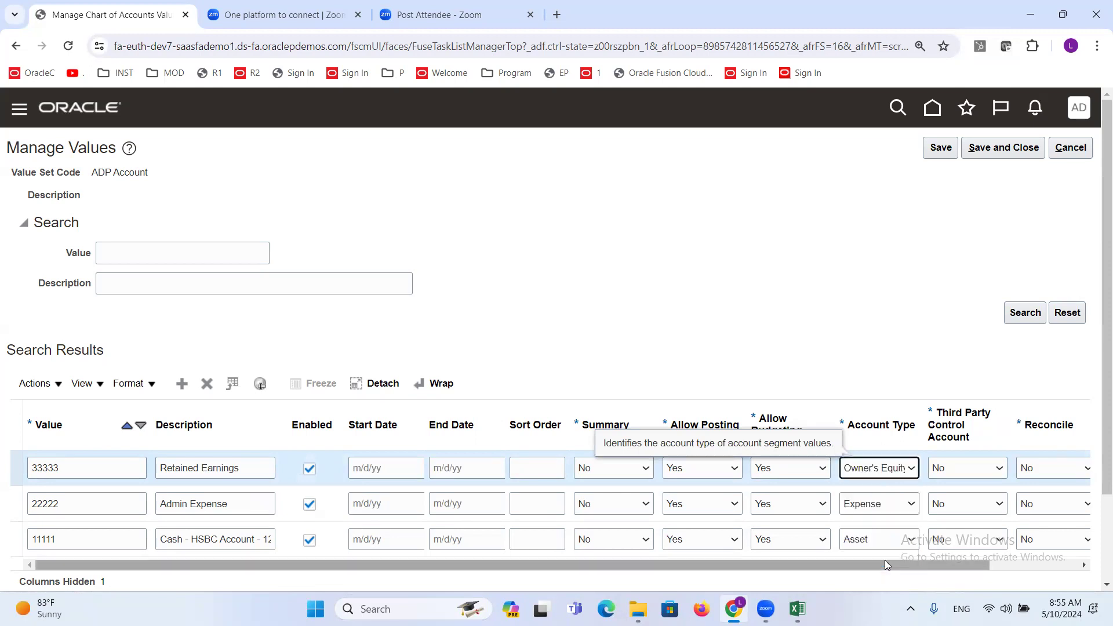
click(803, 299)
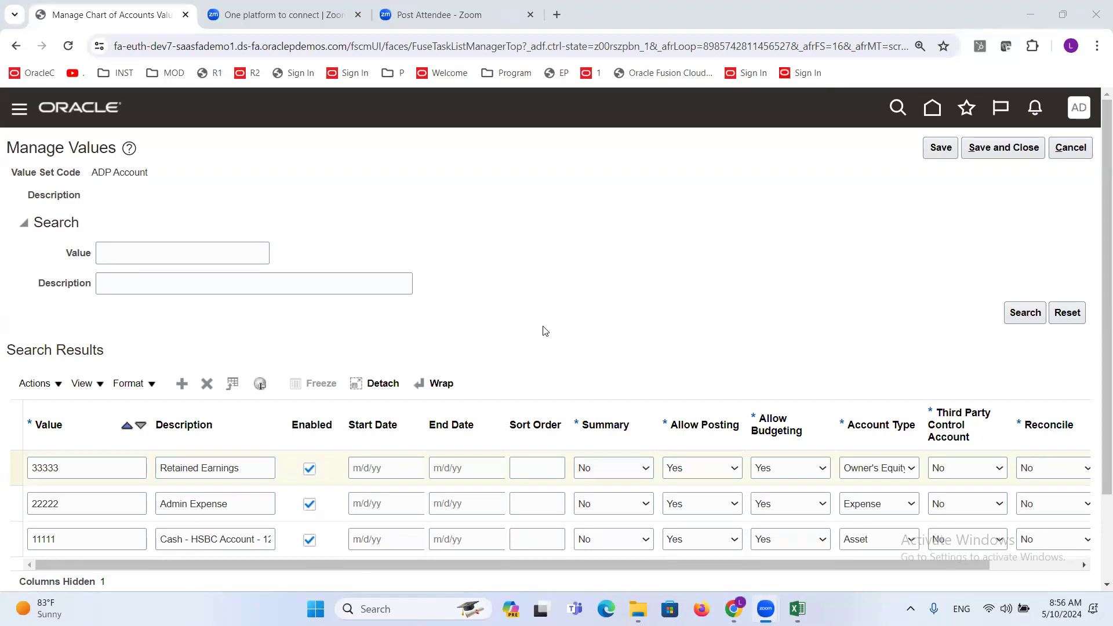
- Compare the net income and retained earnings notes in the Excel discussion sheet with the Retained Earnings row and its Account Type in Oracle Fusion
key(alt+Tab)
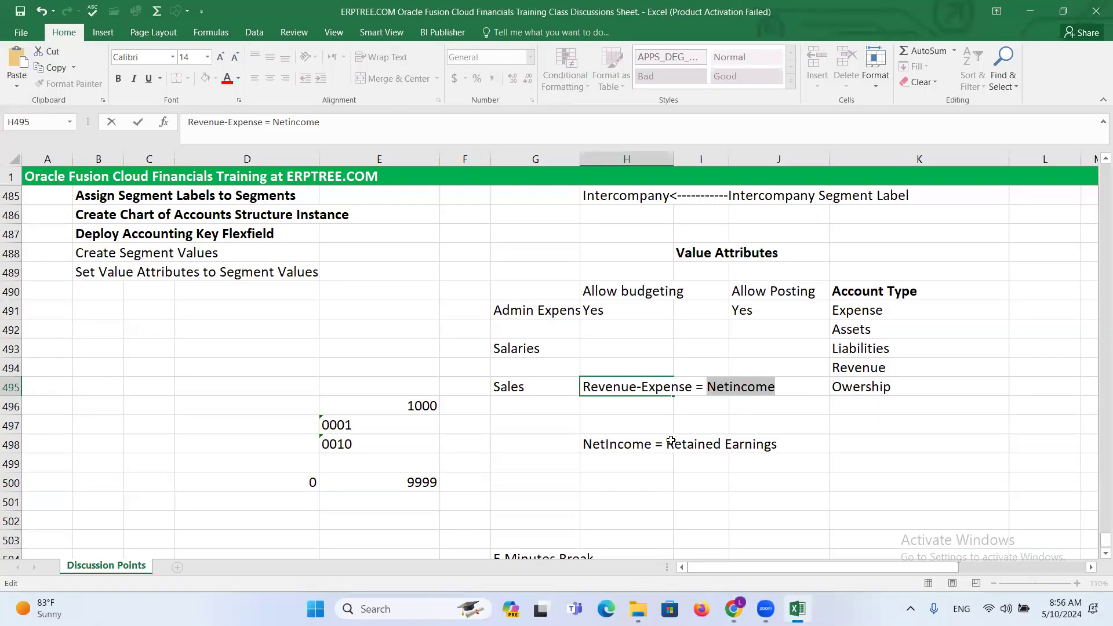
click(601, 419)
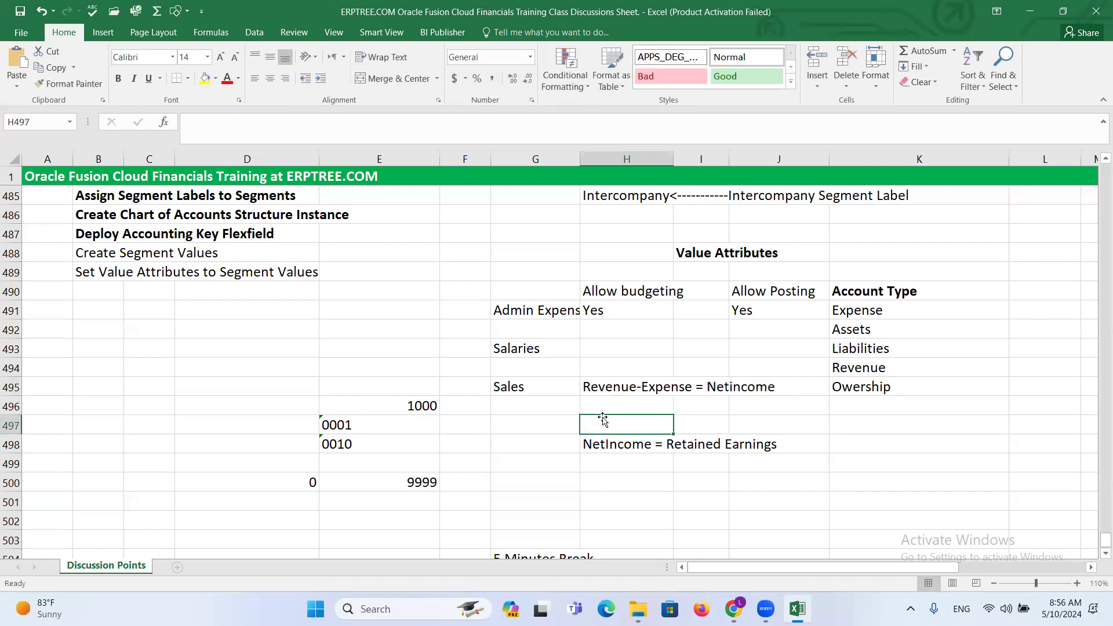
click(622, 485)
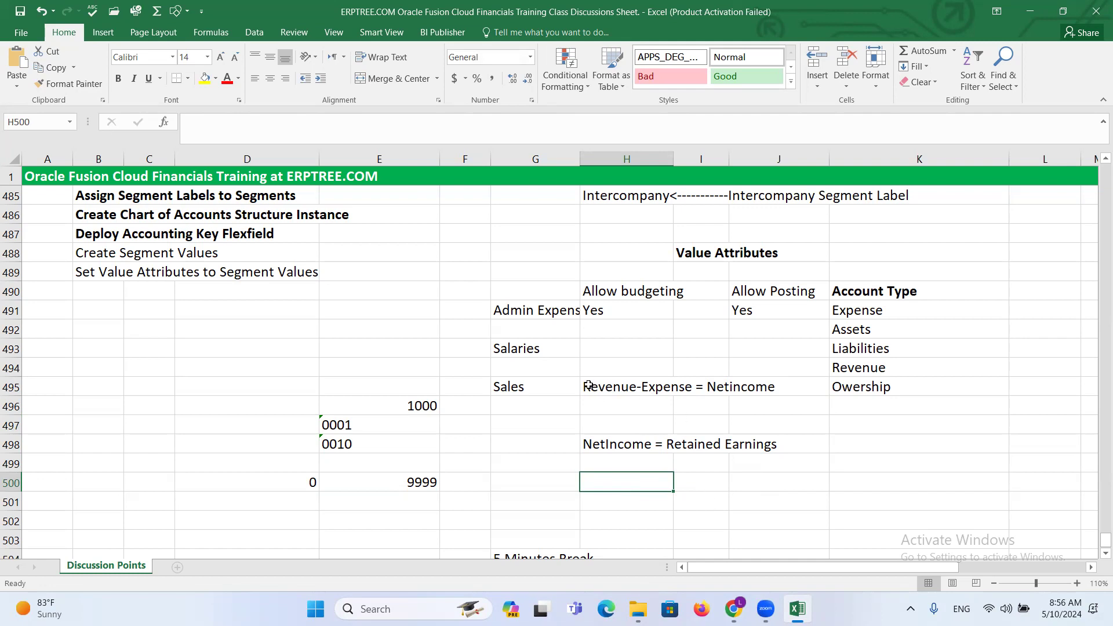
click(620, 410)
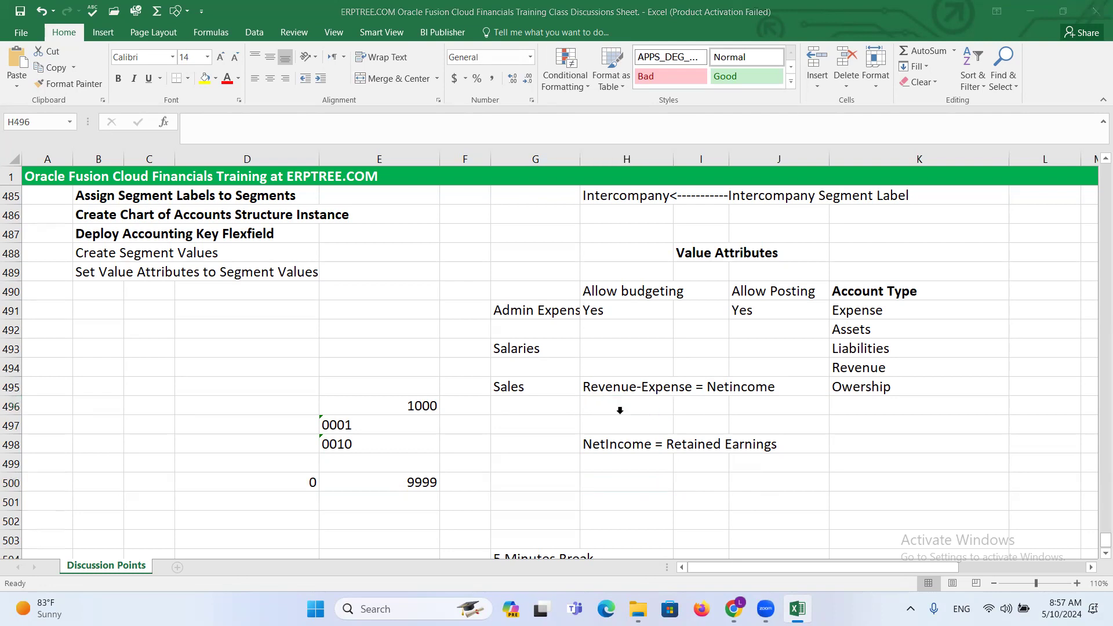
key(alt+Tab)
scroll(767, 273, down, 3)
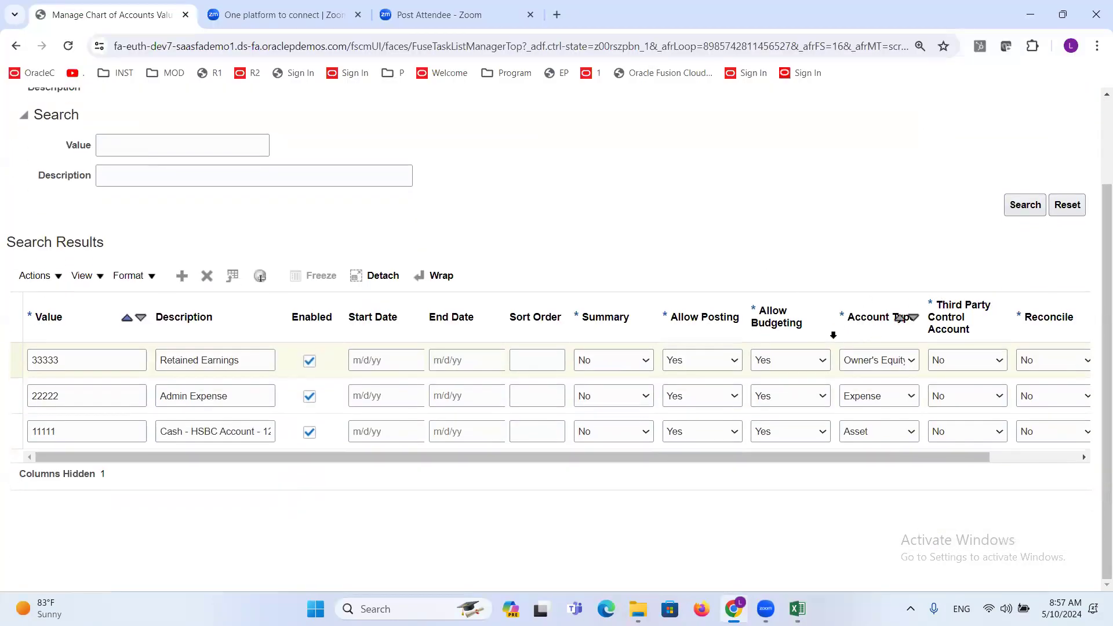
click(861, 319)
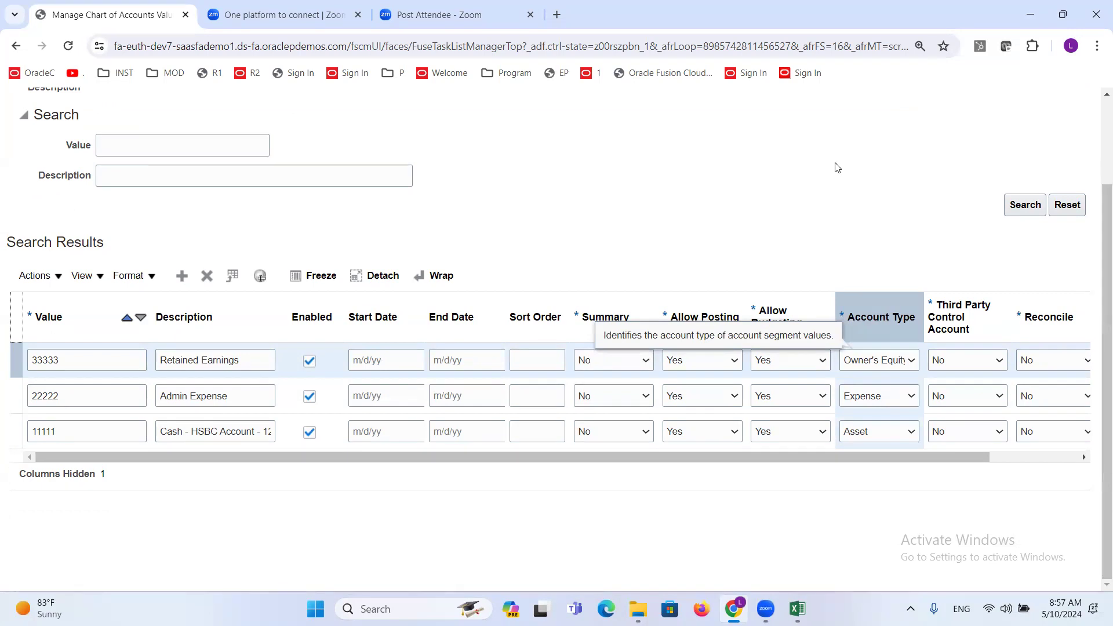
drag(244, 360, 78, 371)
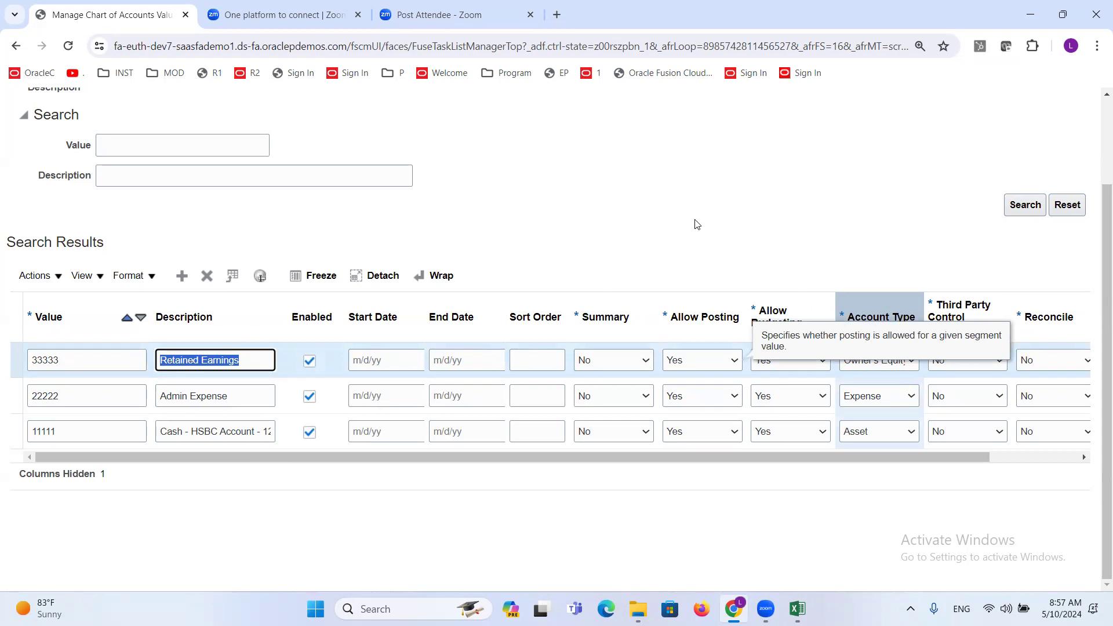
click(685, 235)
key(alt+Tab)
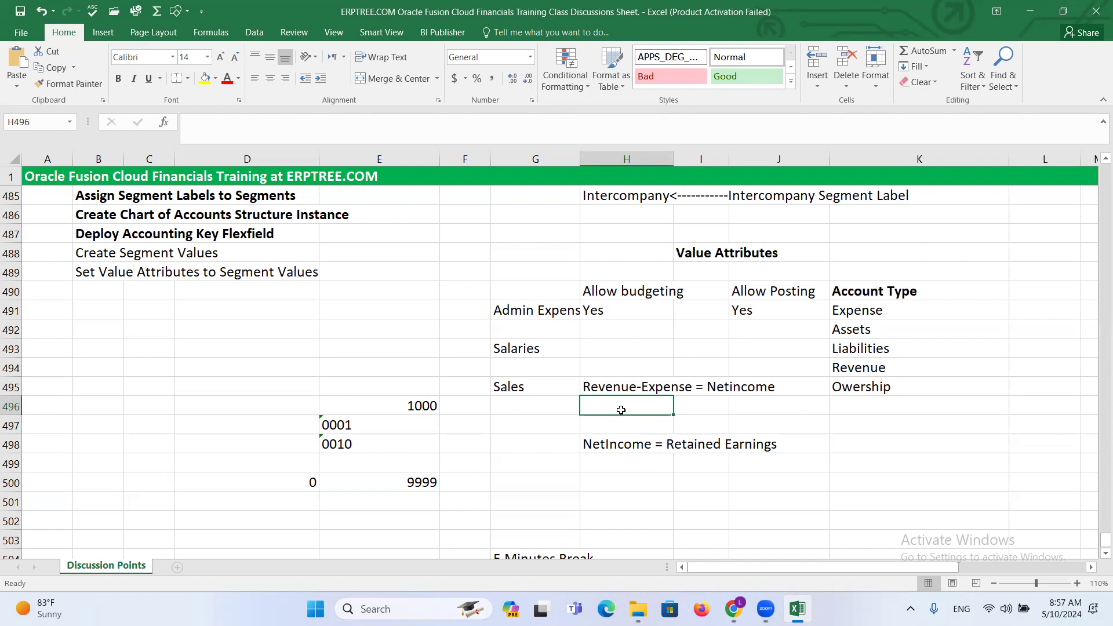
click(637, 447)
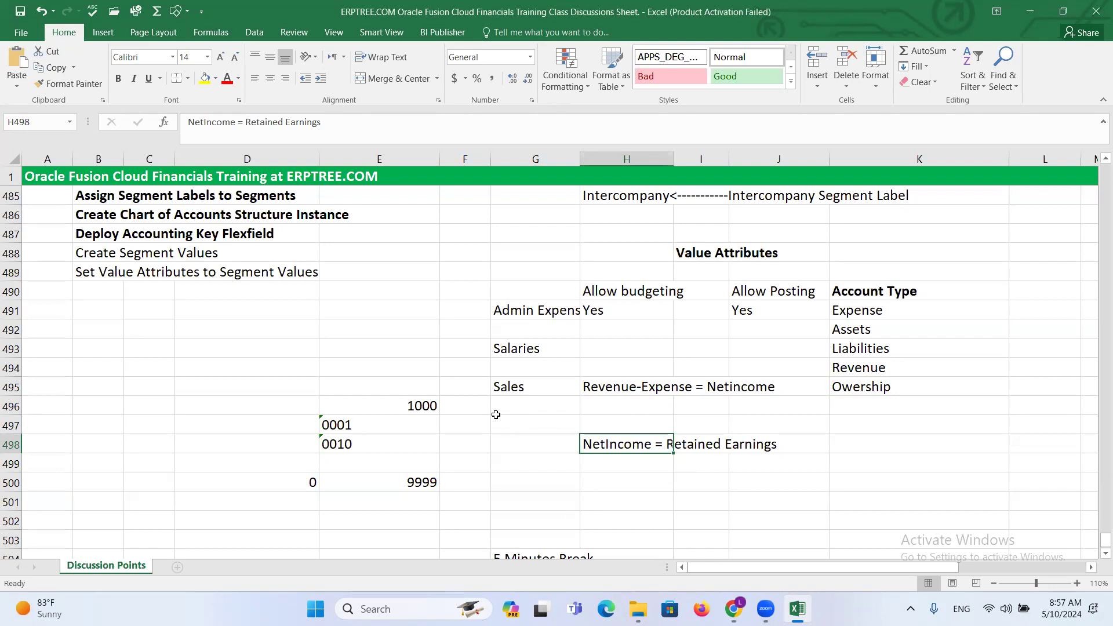
key(alt+Tab)
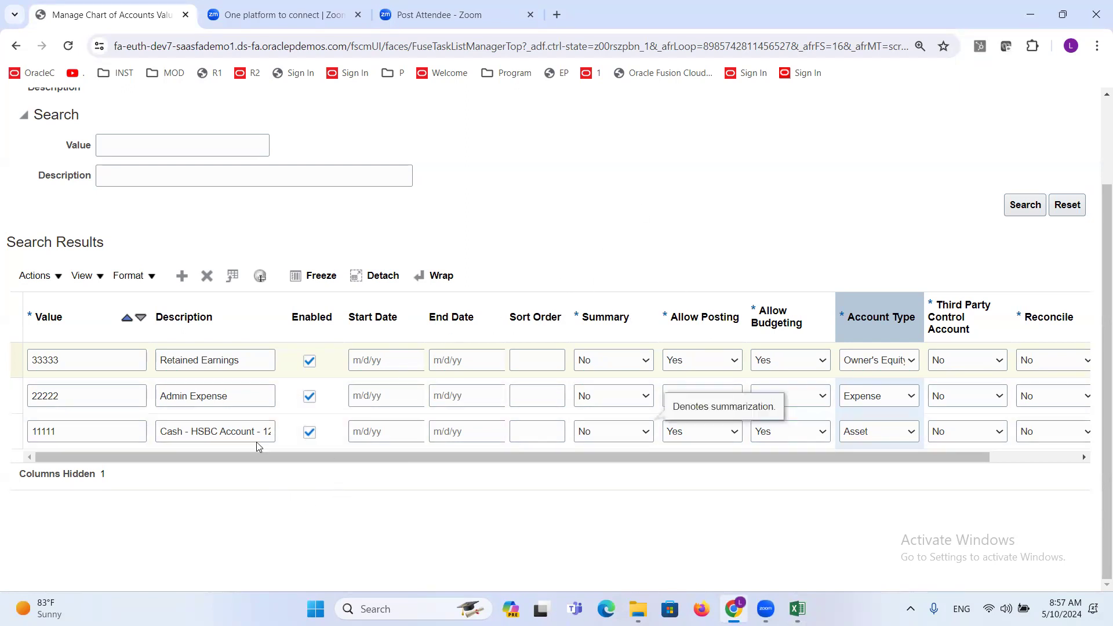
click(238, 521)
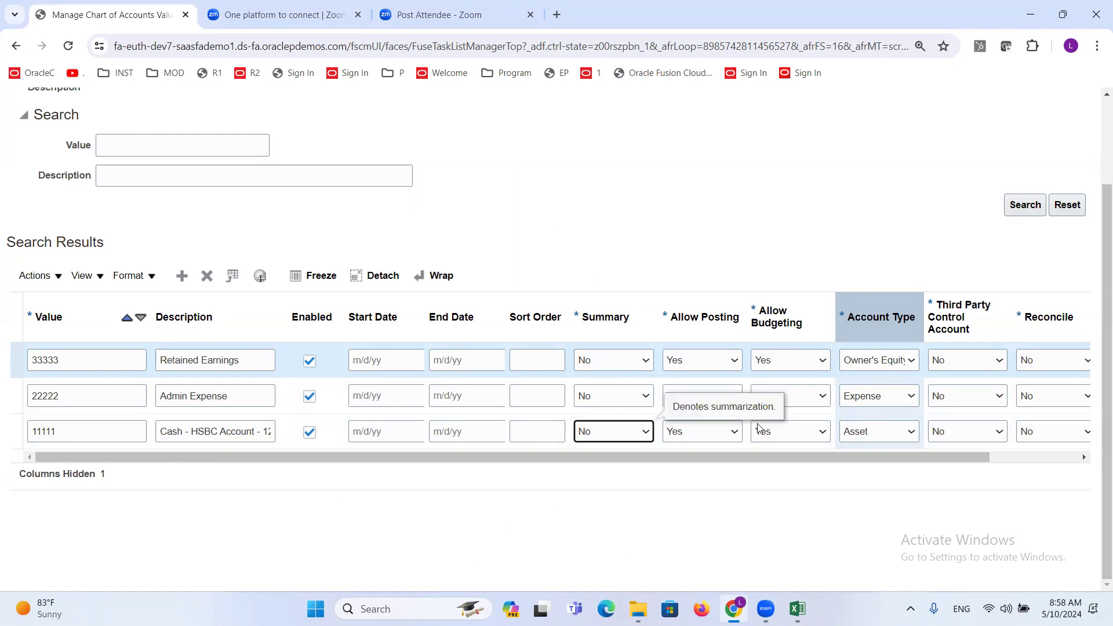
- Save and close the ADP Account values, and check the Intercompany entry in the Excel segment list before returning to Oracle Fusion
scroll(1006, 199, up, 2)
click(1005, 150)
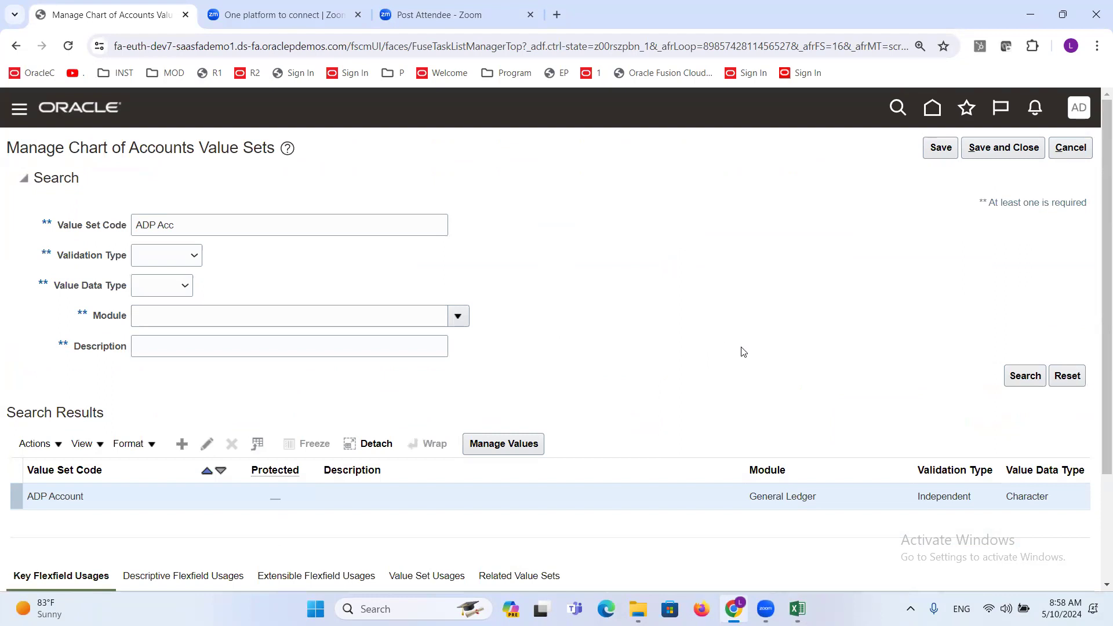
key(alt+Tab)
scroll(570, 375, up, 4)
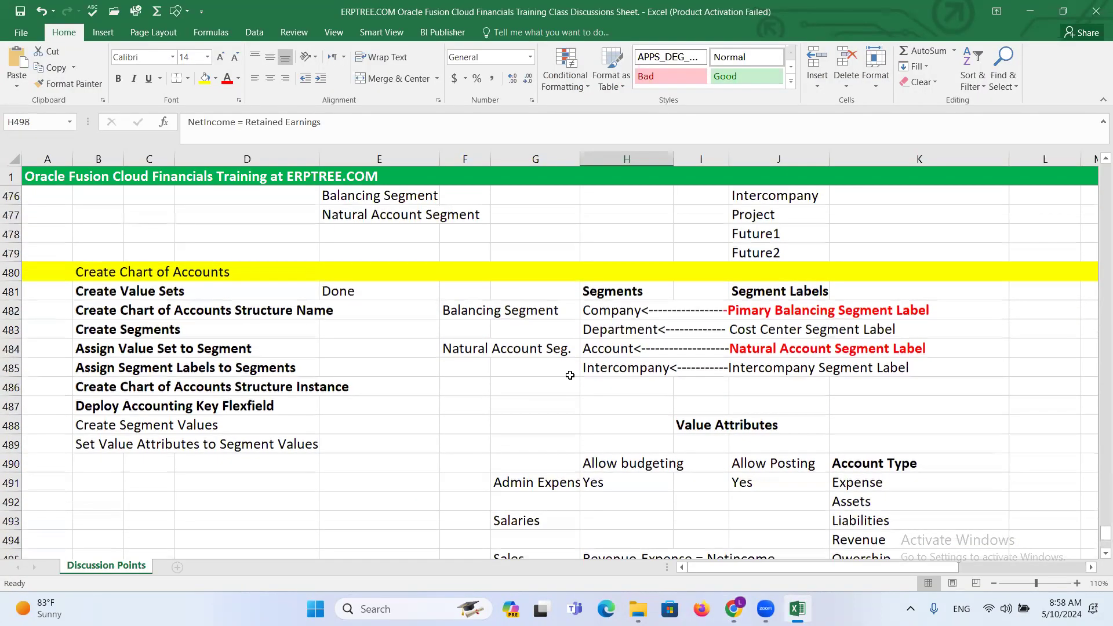
scroll(570, 375, up, 3)
click(775, 367)
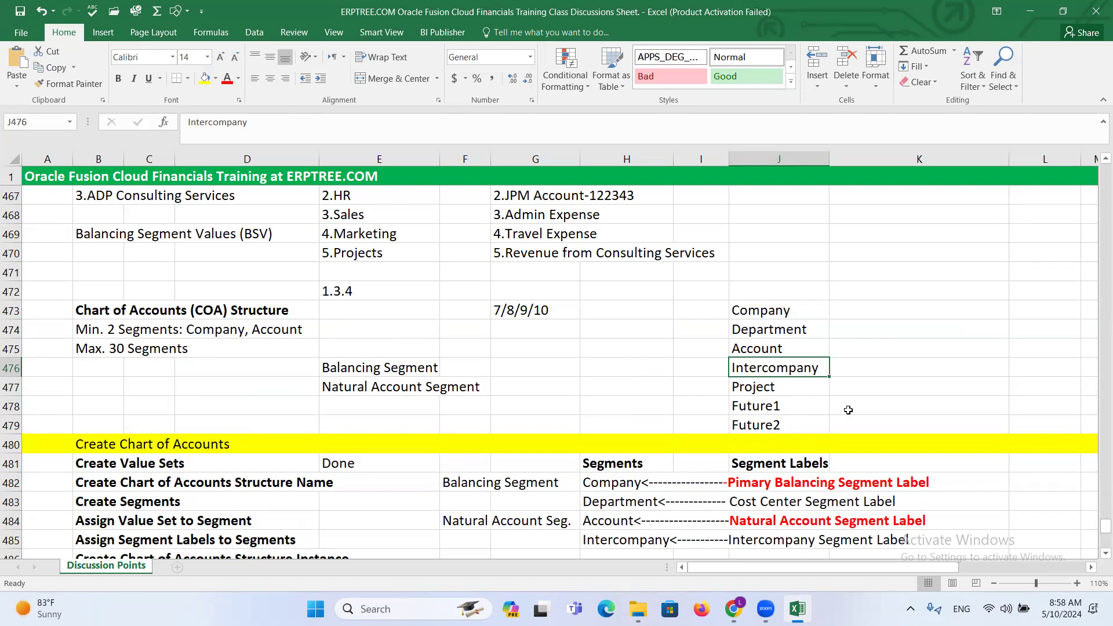
key(alt+Tab)
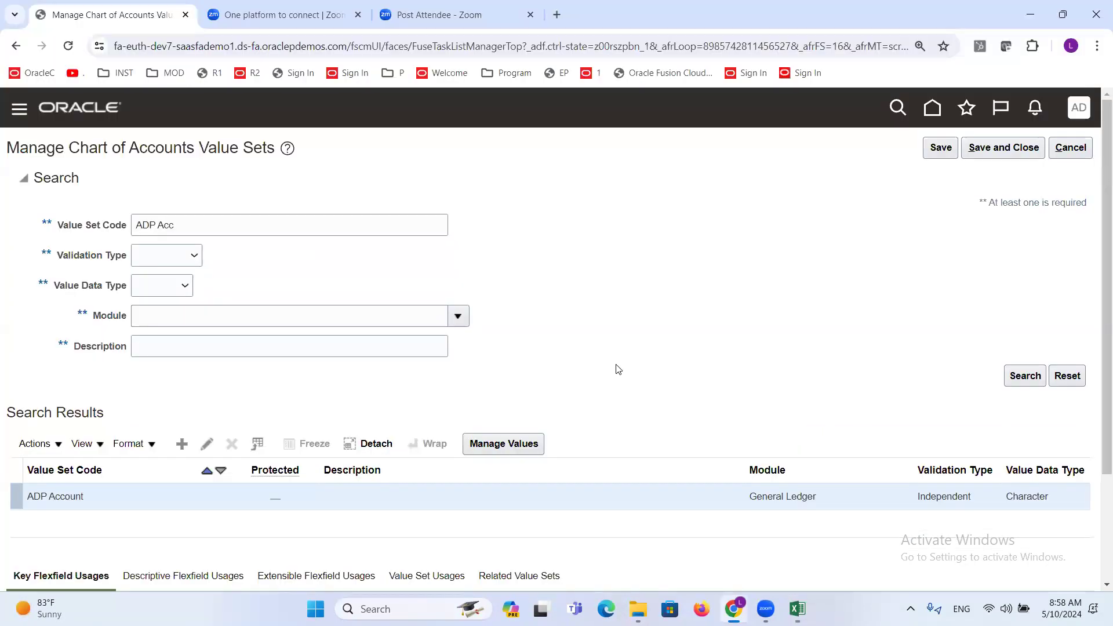
- Search for the value set code "ADP Inter" and open the values of the ADP Intercompany value set
click(245, 219)
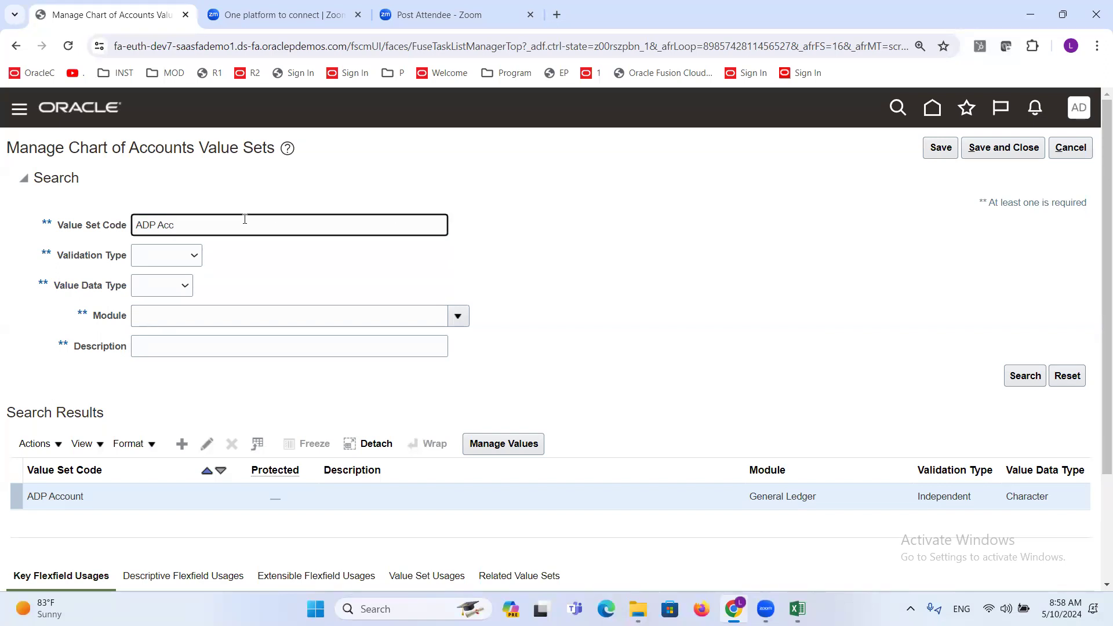
key(BackSpace)
key(BackSpace)
key(BackSpace)
text(Inter)
key(Return)
click(532, 451)
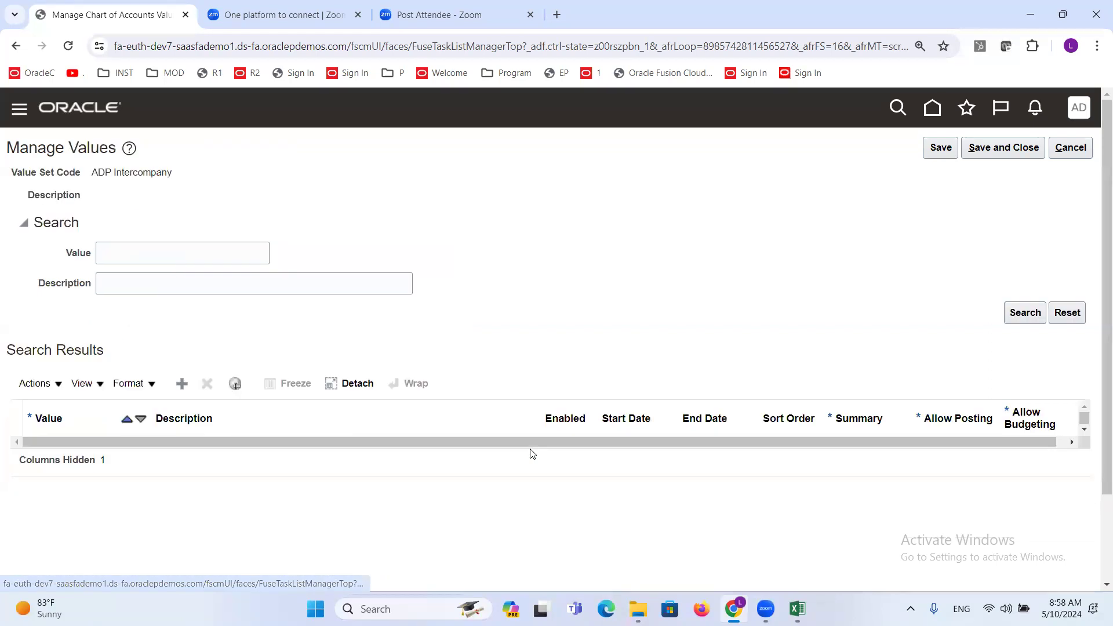
- Add intercompany value 0000 with the description Default
click(182, 383)
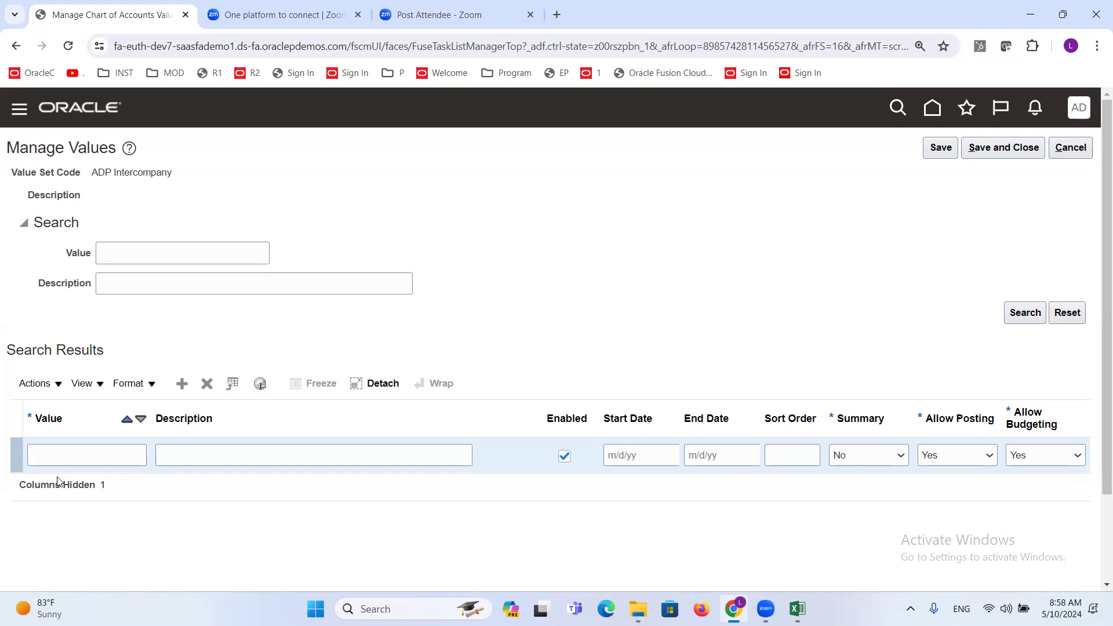
click(65, 456)
text(0000)
key(Tab)
text(Default)
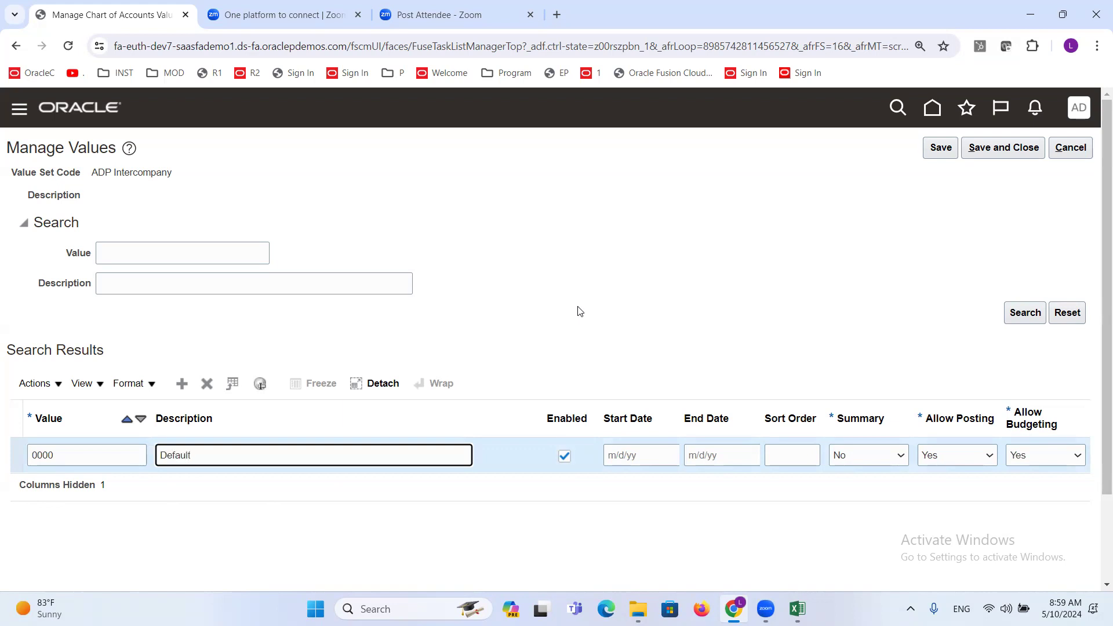
- Add intercompany value 1000 with the description ADP Software Services, checking the company name in the Excel Company Value Set list
click(182, 383)
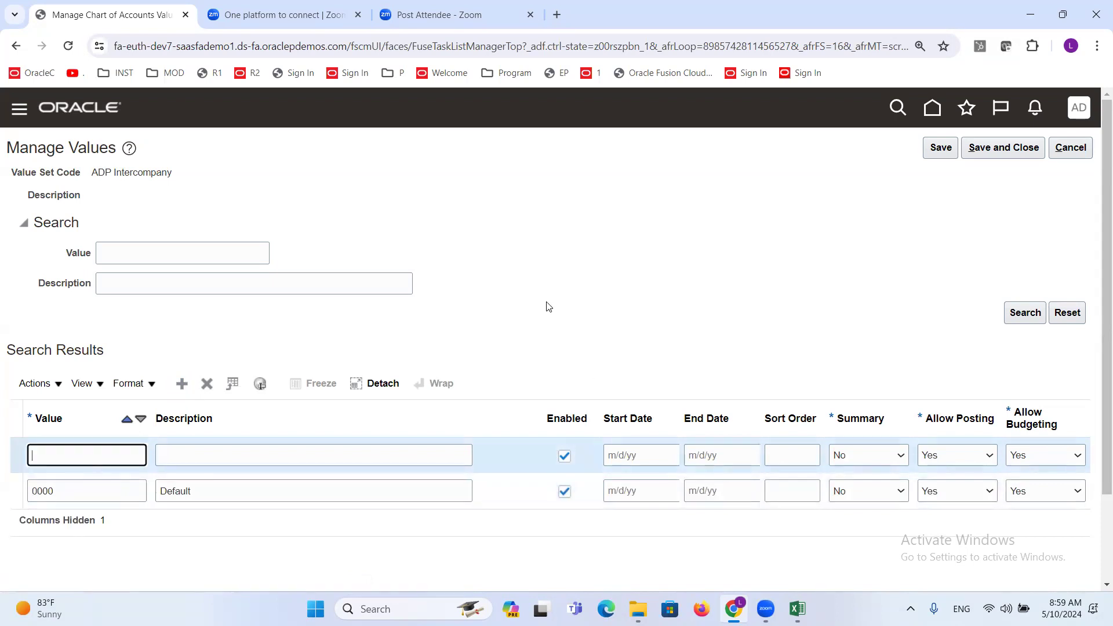
text(1000)
key(Tab)
key(alt+Tab)
scroll(380, 342, up, 2)
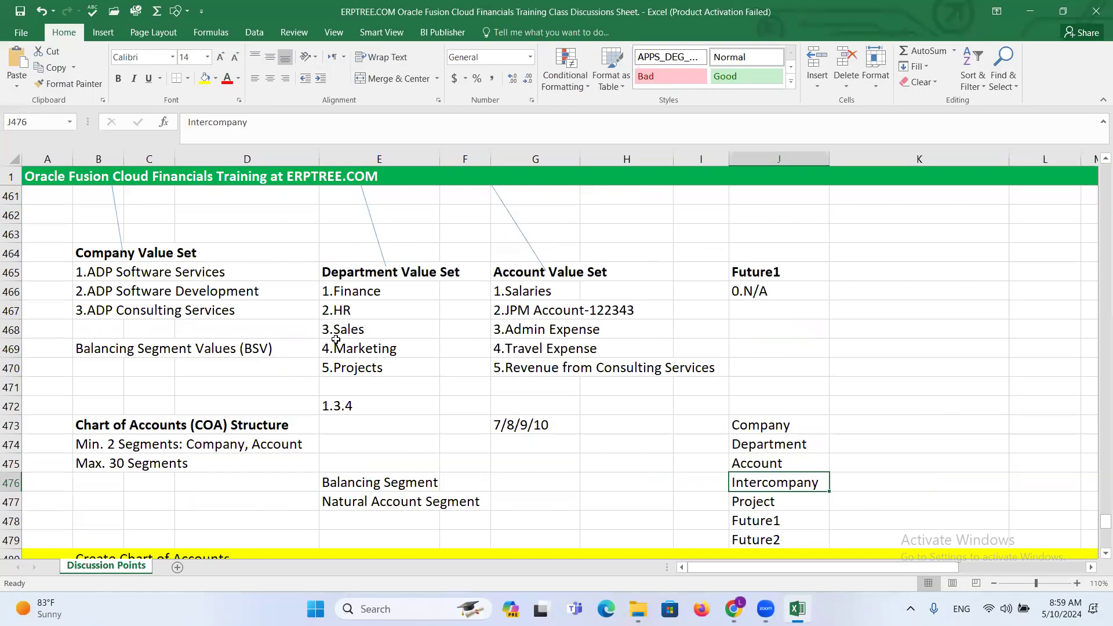
key(alt+Tab)
text(ADP Software)
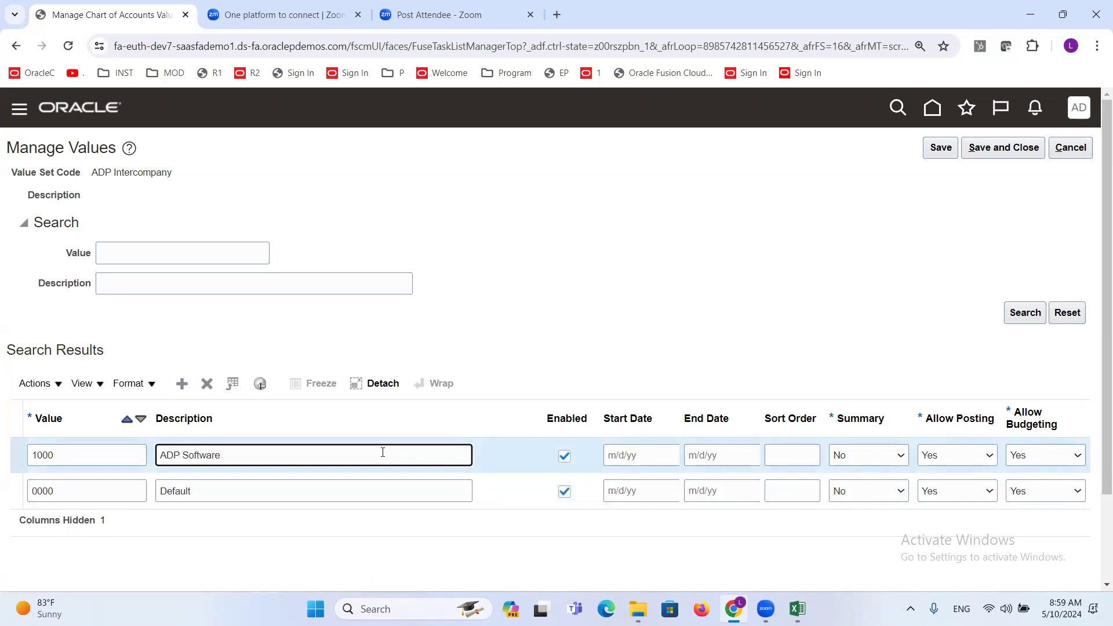
text( Services)
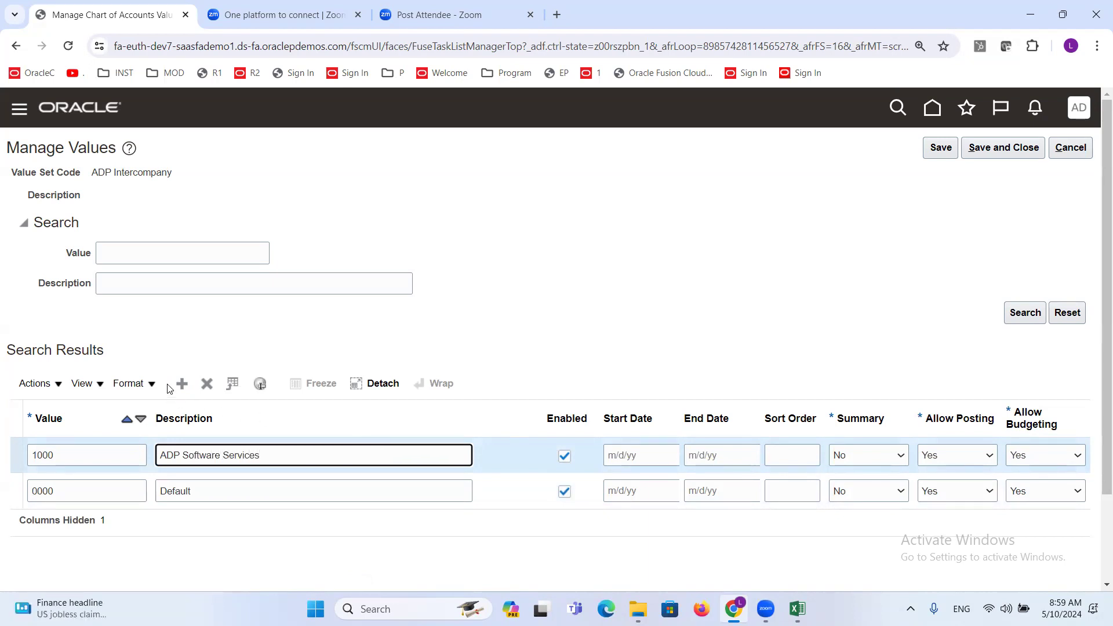
- Add intercompany value 2000 with the description ADP Software Development
click(181, 385)
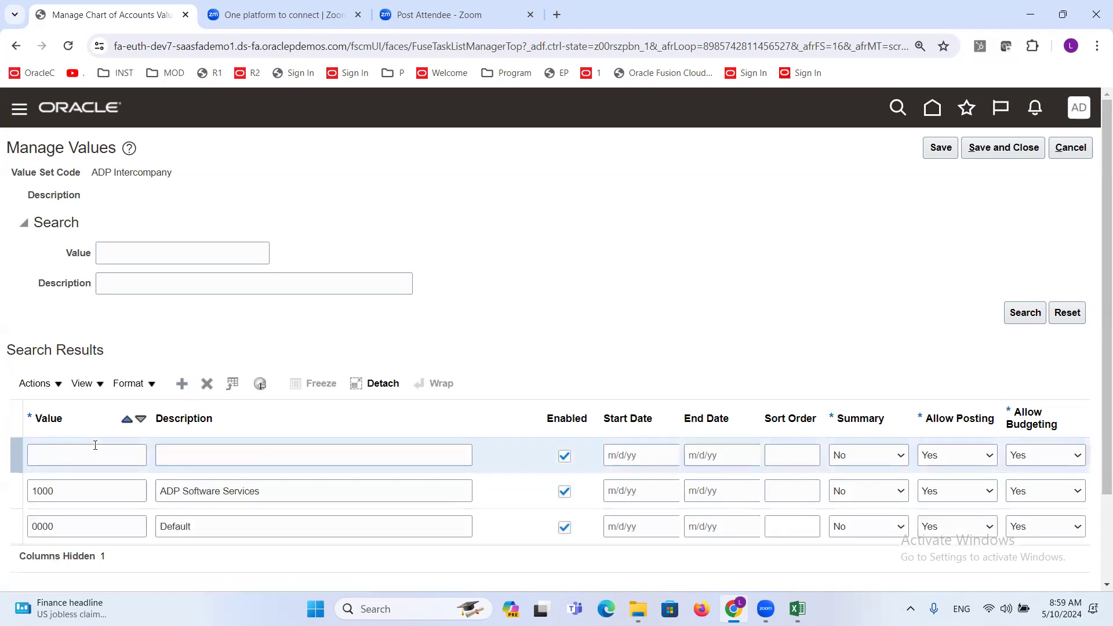
text(2000)
key(Tab)
text(aADP )
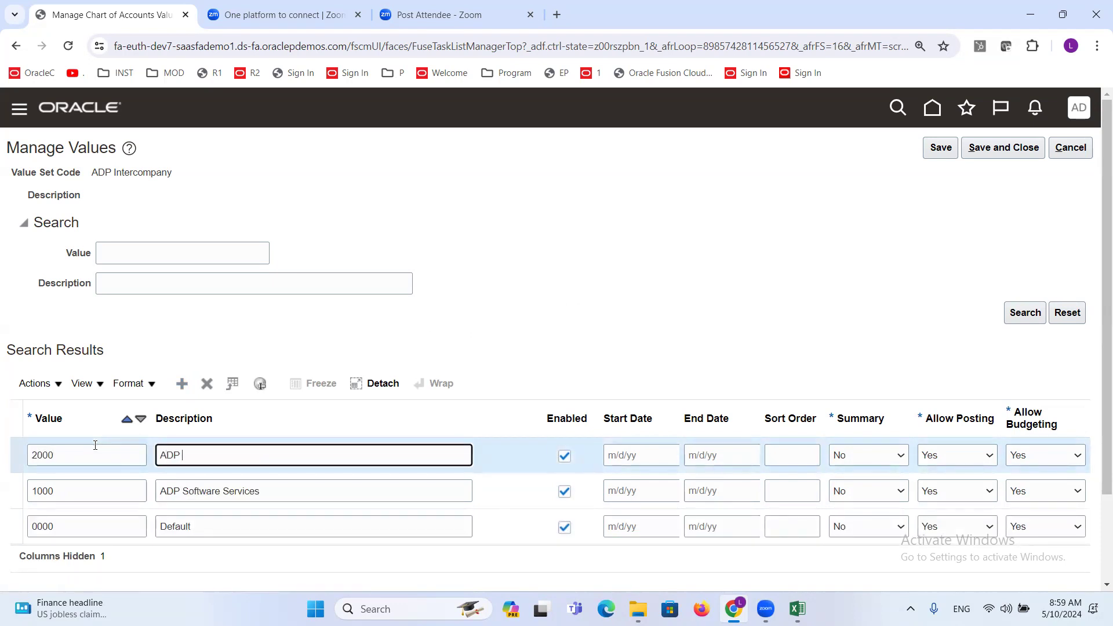
text(Software Development)
- Check the third company name in the Excel list and add intercompany value 3000 with the description ADP Consulting Services
key(alt+Tab)
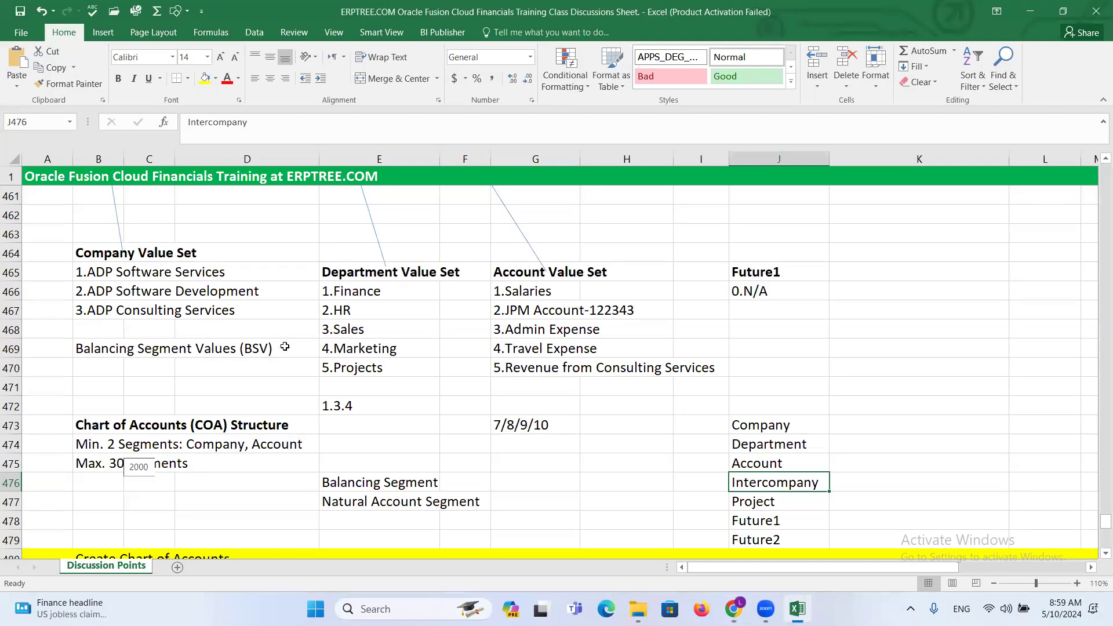
key(alt+Tab)
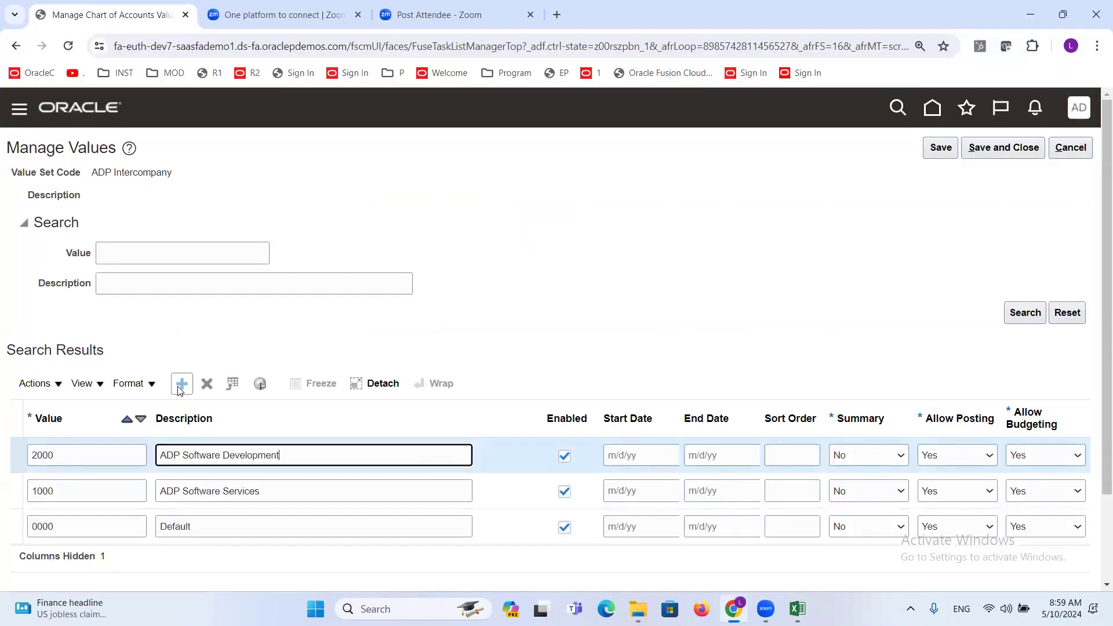
click(78, 454)
text(3000)
key(Tab)
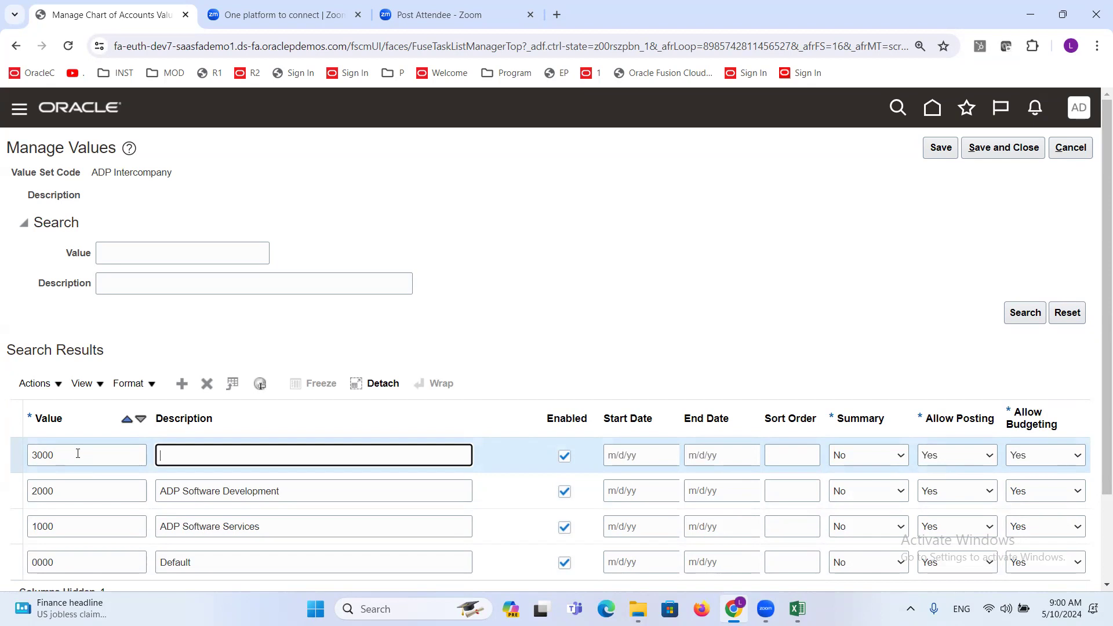
text(ADP Consulting Services)
click(736, 347)
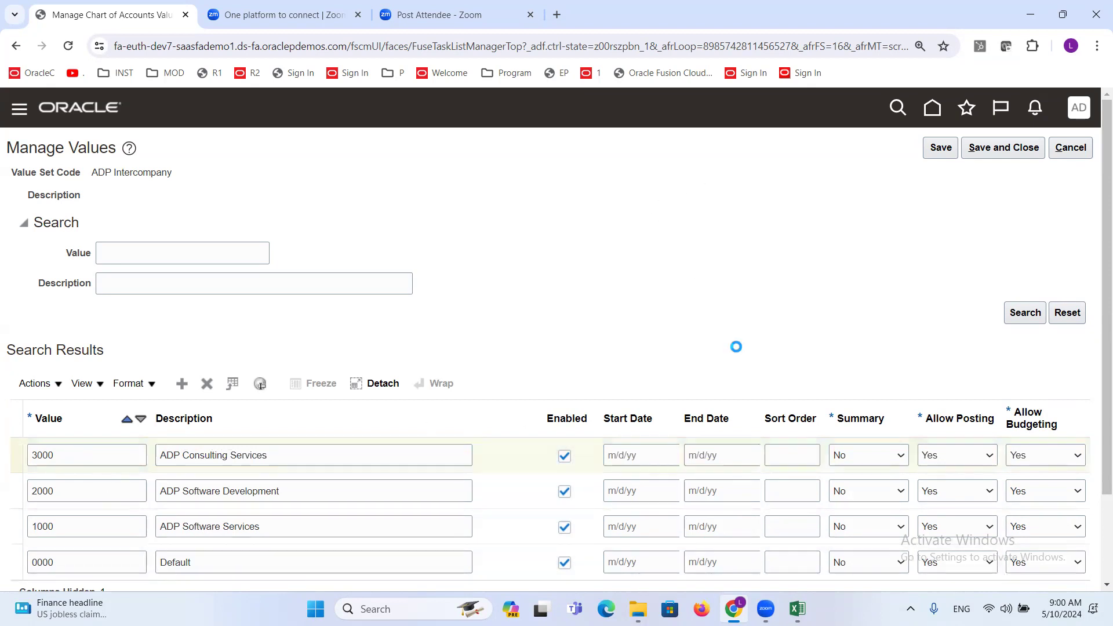
- Save and close the ADP Intercompany values, and switch to the Excel sheet to select Project in the segment list
click(992, 155)
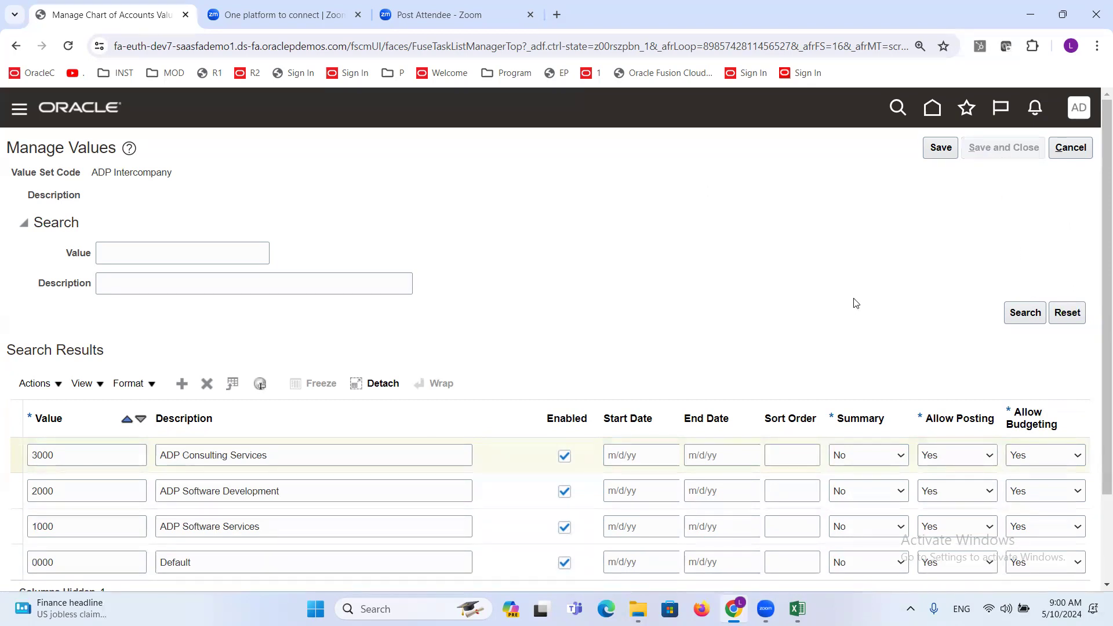
key(alt+Tab)
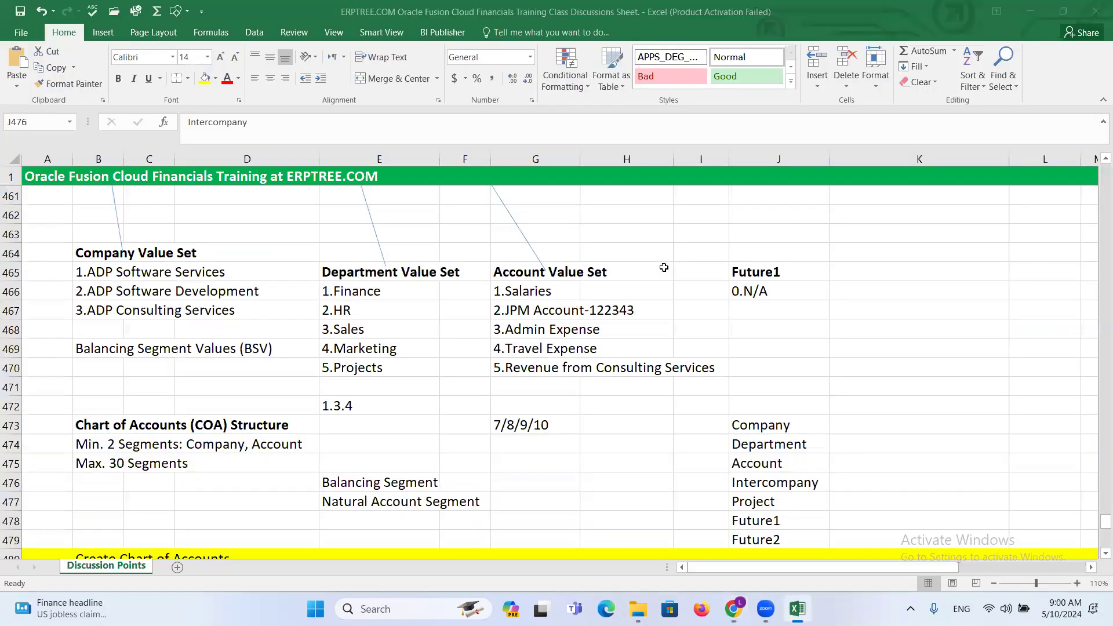
click(790, 501)
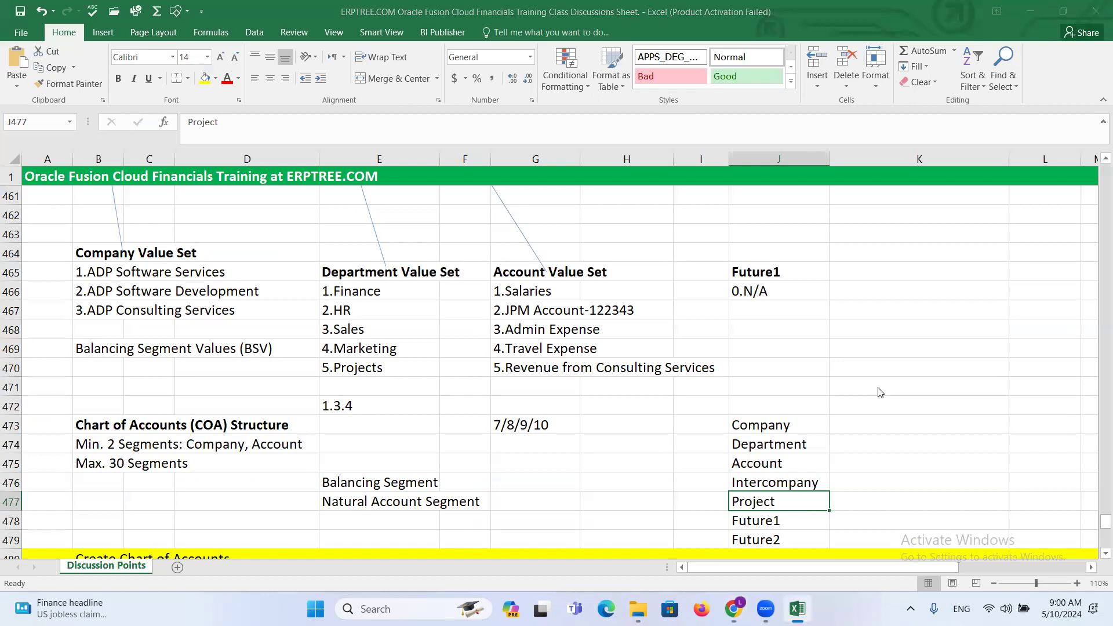
- Switch to Oracle, search the value sets for ADP P, and open the values of ADP Project
key(alt+Tab)
click(202, 219)
key(BackSpace)
key(BackSpace)
key(BackSpace)
key(BackSpace)
text(P P)
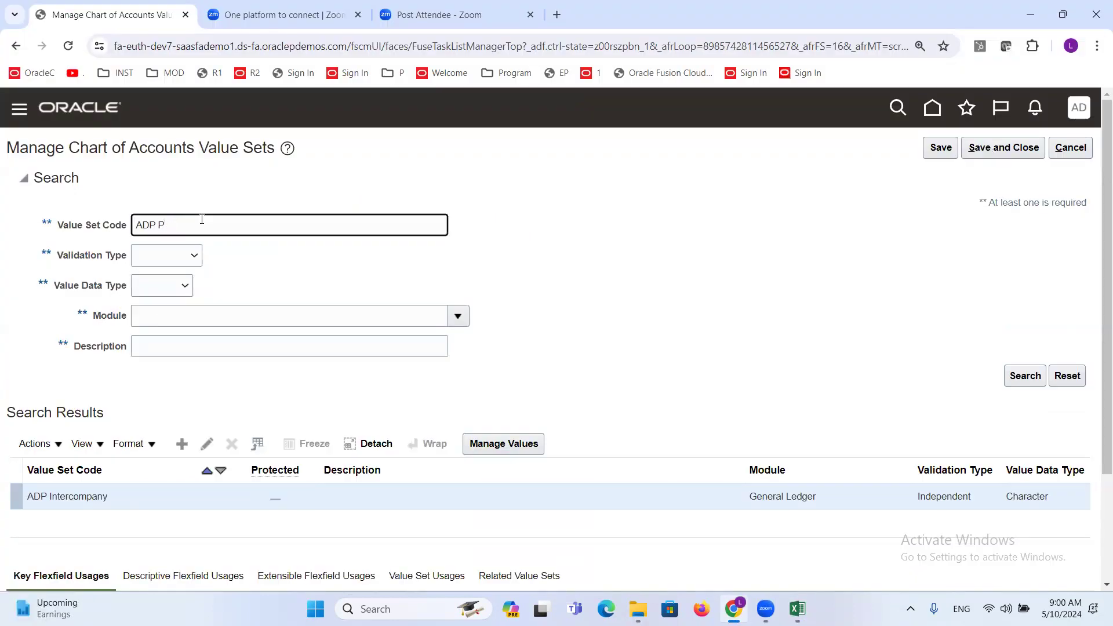
key(Return)
click(50, 502)
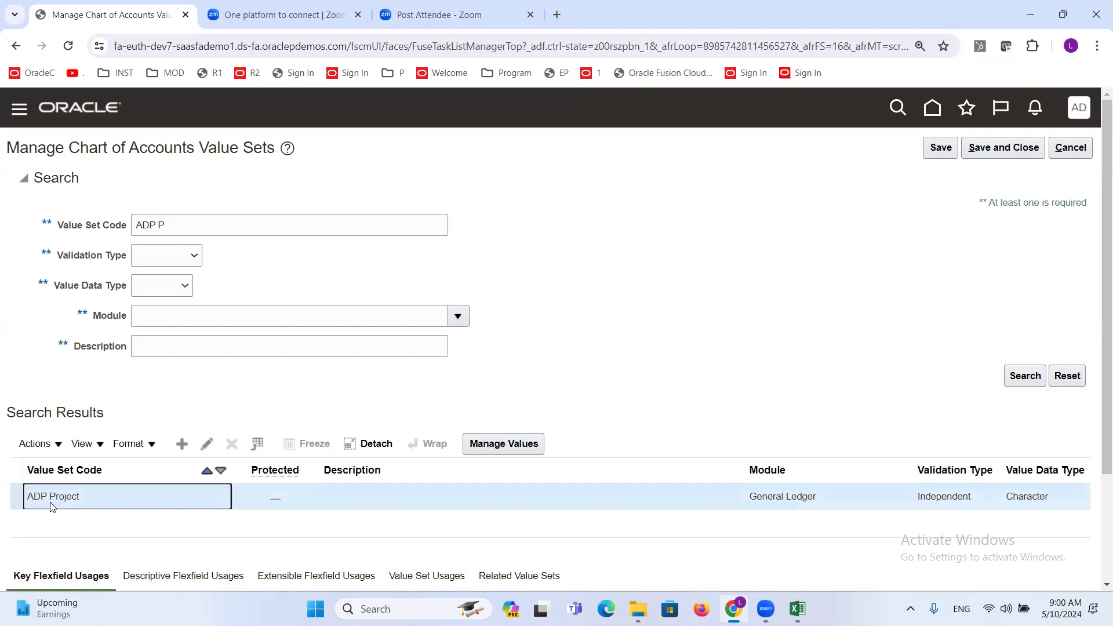
click(505, 446)
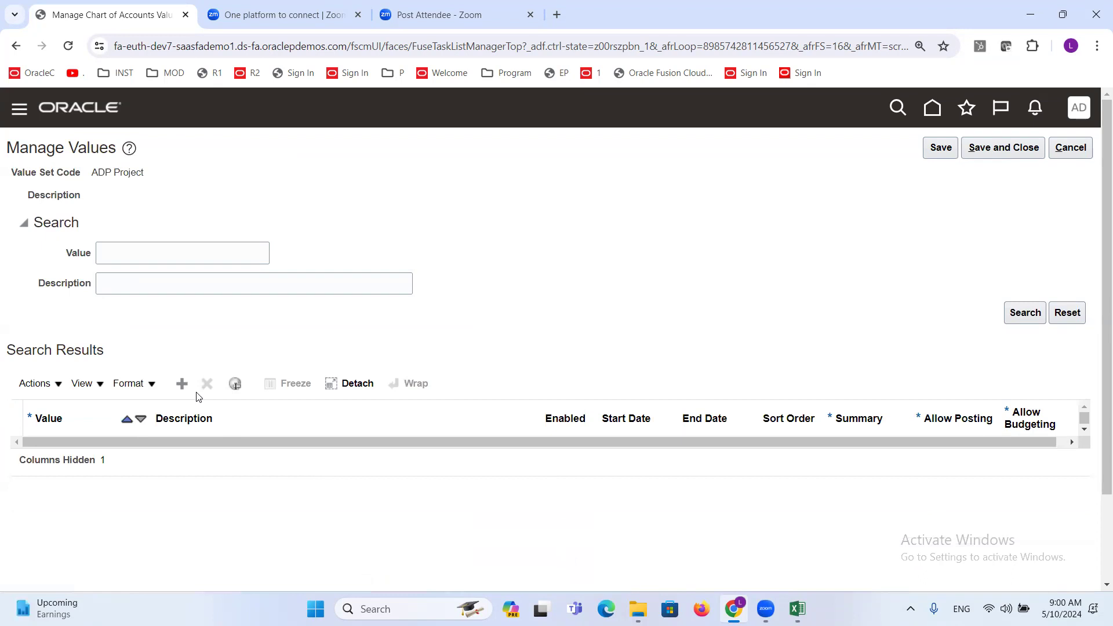
- Add value 0000 with the description Default to the ADP Project value set
click(183, 383)
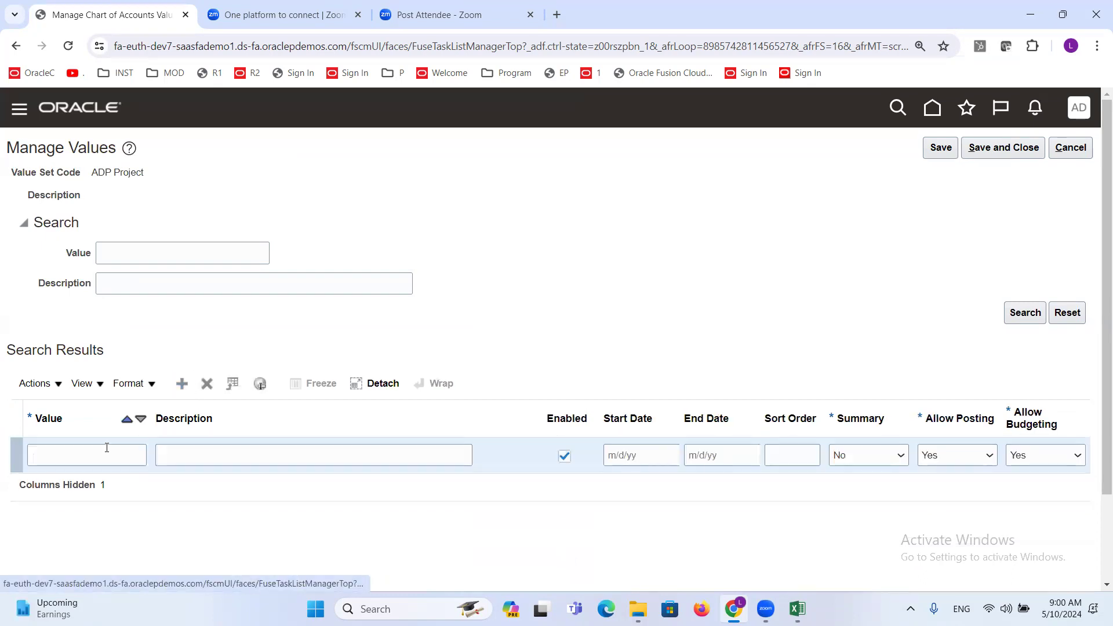
click(101, 452)
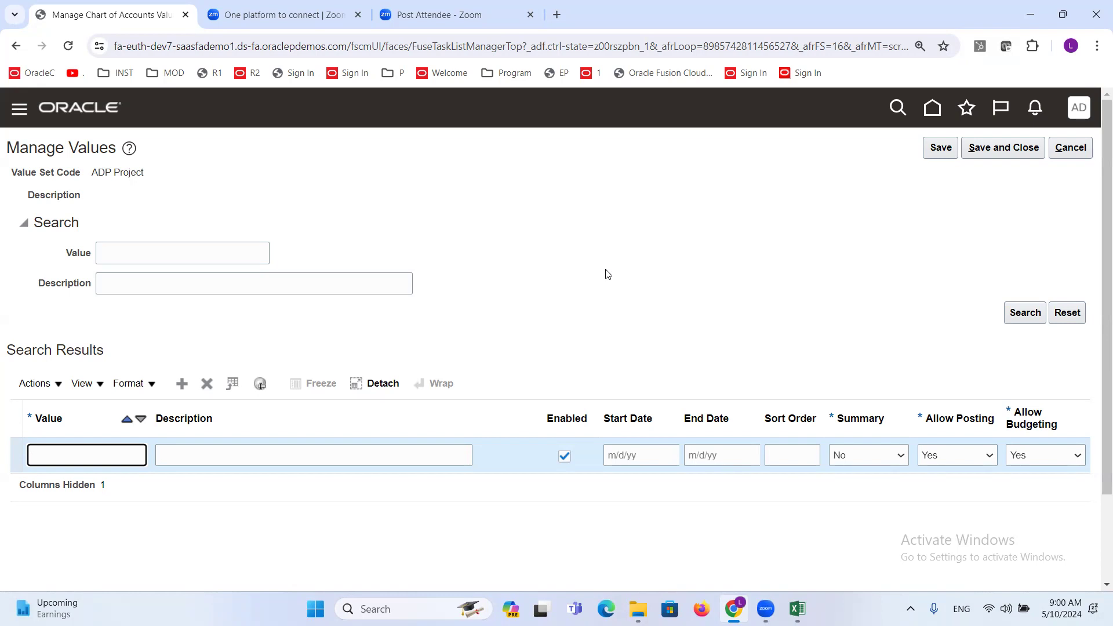
text(0000)
key(Tab)
text(D)
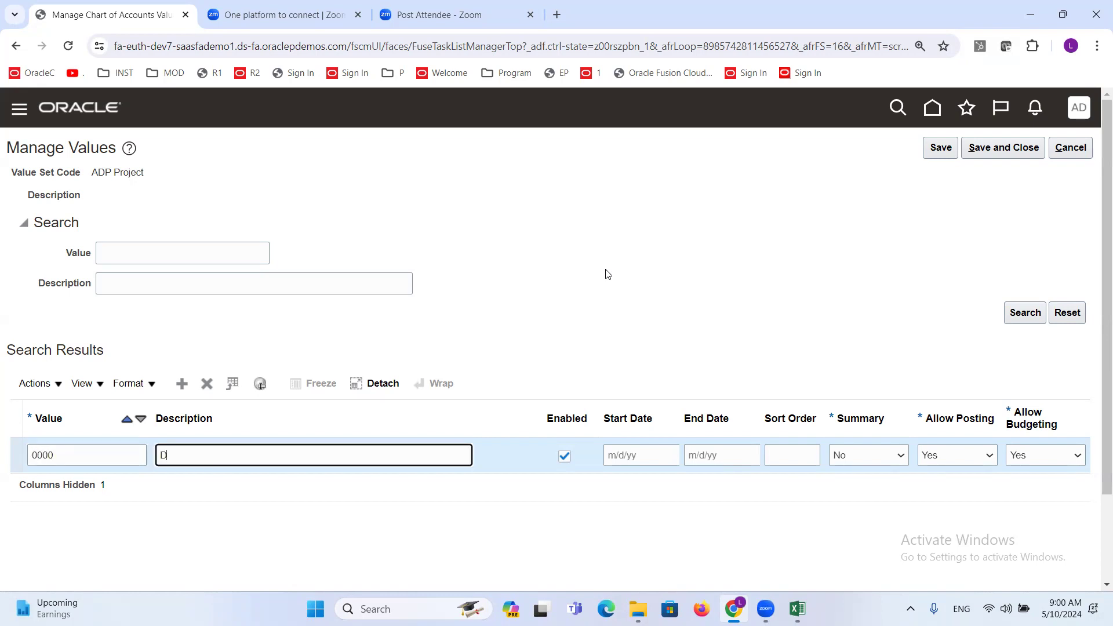
text(efault)
- Add project value 1100 with the description Java Project-5454545
click(182, 383)
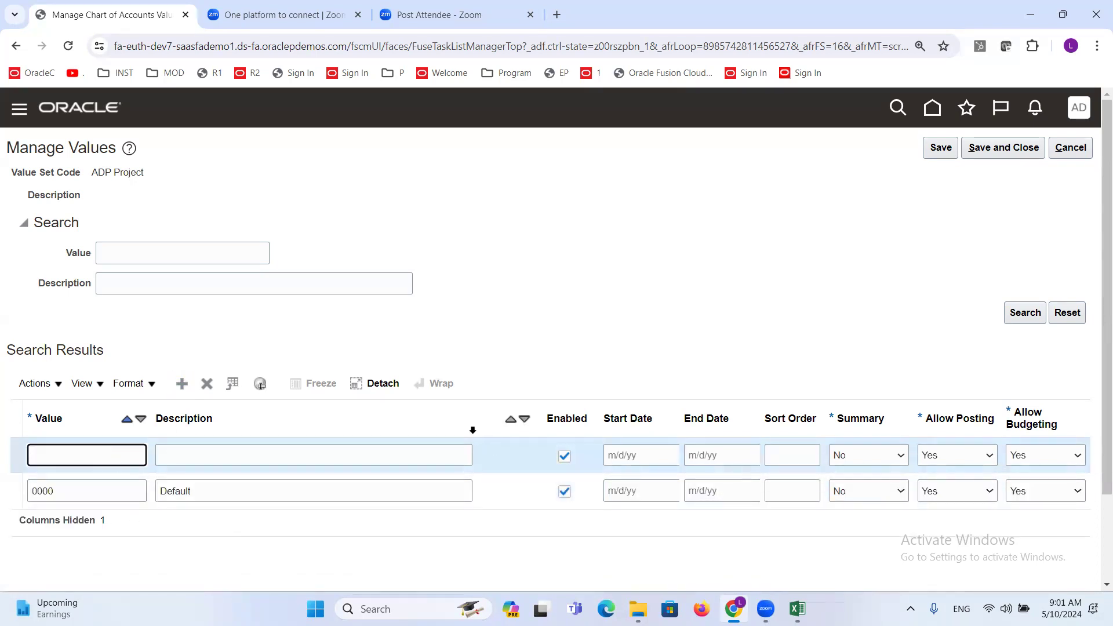
text(1100)
key(Tab)
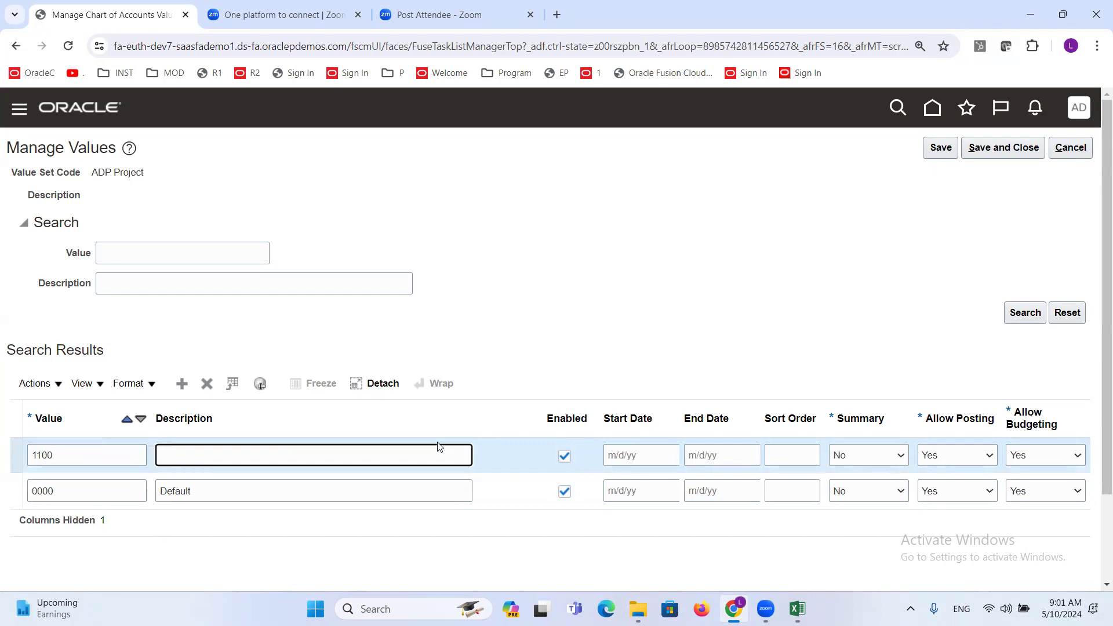
text(Java Project-5454545)
- Add project value 2222 with the description AMC-45454545
click(183, 388)
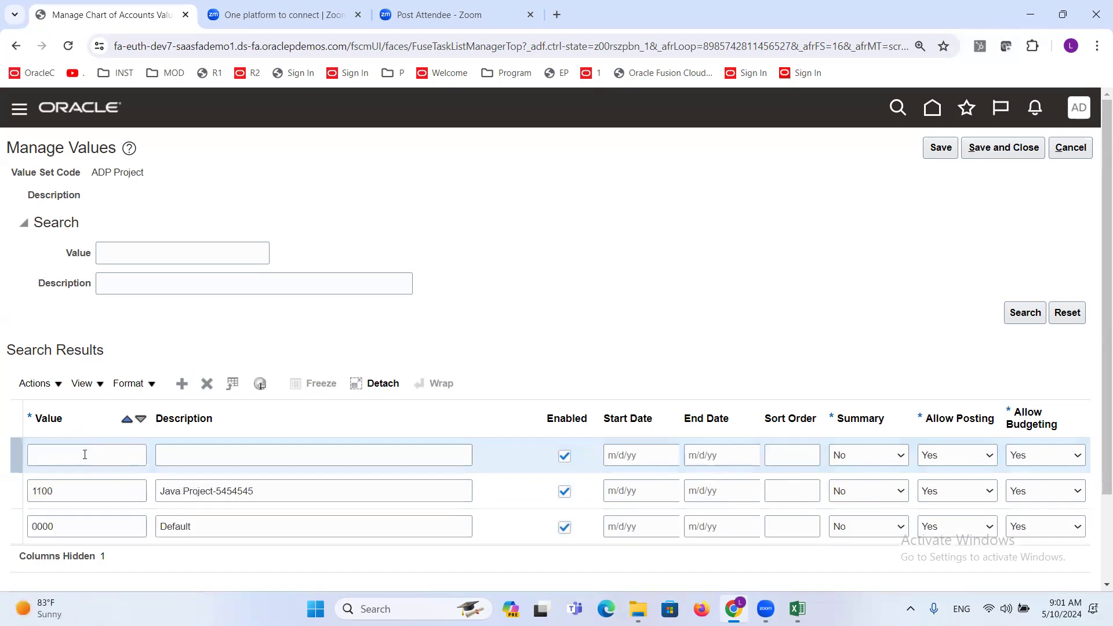
click(85, 454)
text(2222)
key(Tab)
text(AMC)
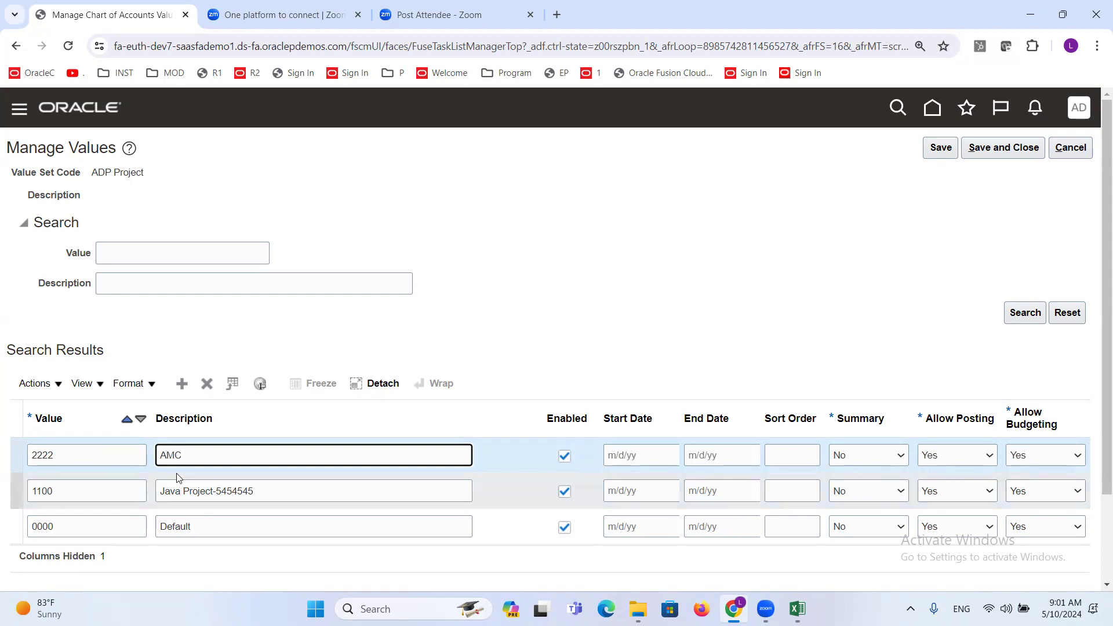
text(-45454545)
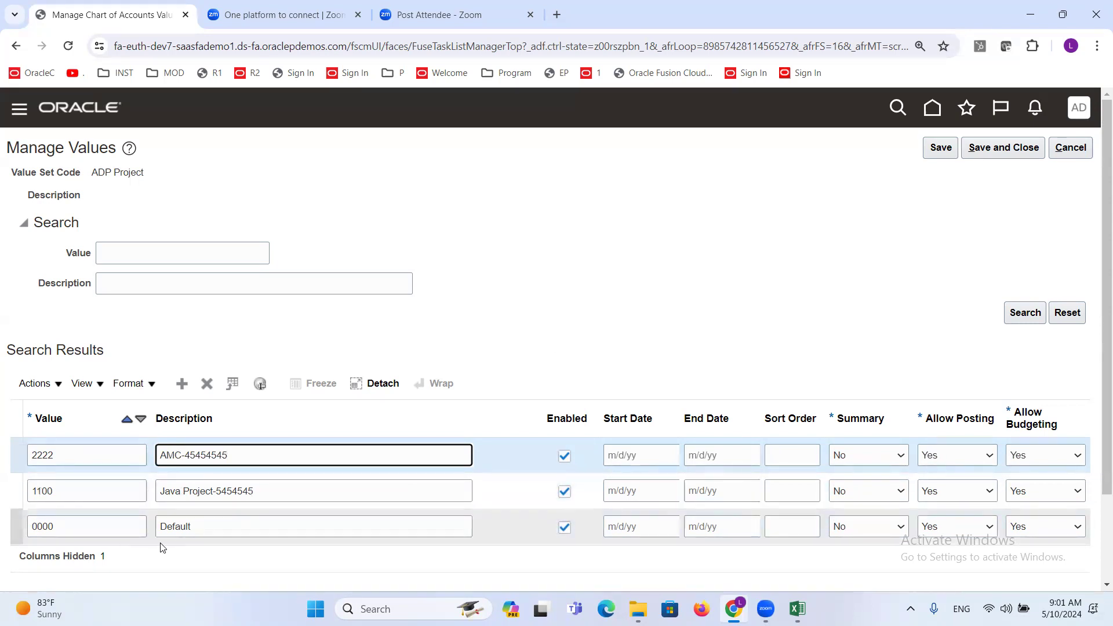
click(516, 155)
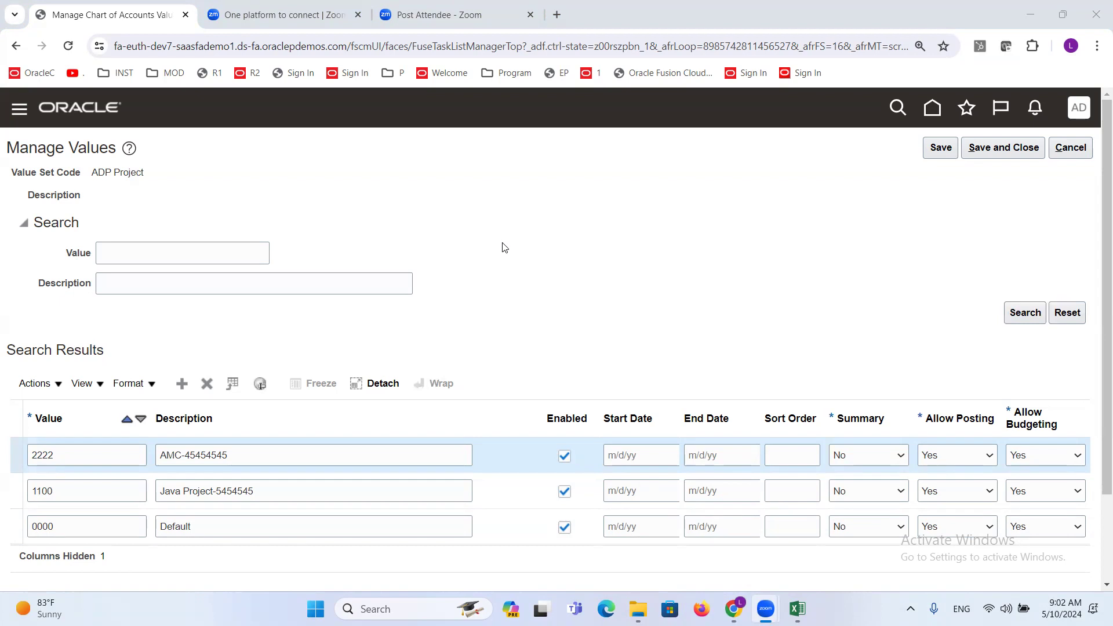
- Change the description of project value 0000 to N/A and set it back to Default
double_click(212, 525)
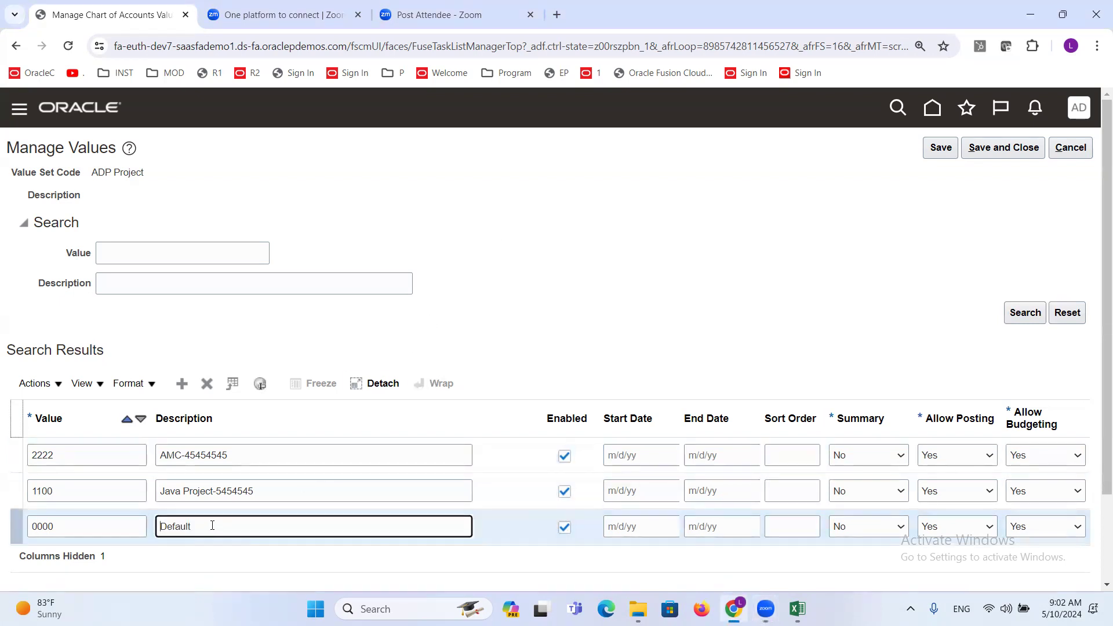
key(Delete)
key(Delete)
key(Delete)
key(Delete)
key(Delete)
key(Delete)
text(nN/A)
key(shift+Left)
key(shift+Left)
key(shift+Left)
text(Default)
- Save and close the ADP Project values, and search for ADP f to open the values of ADP Future1
click(1004, 147)
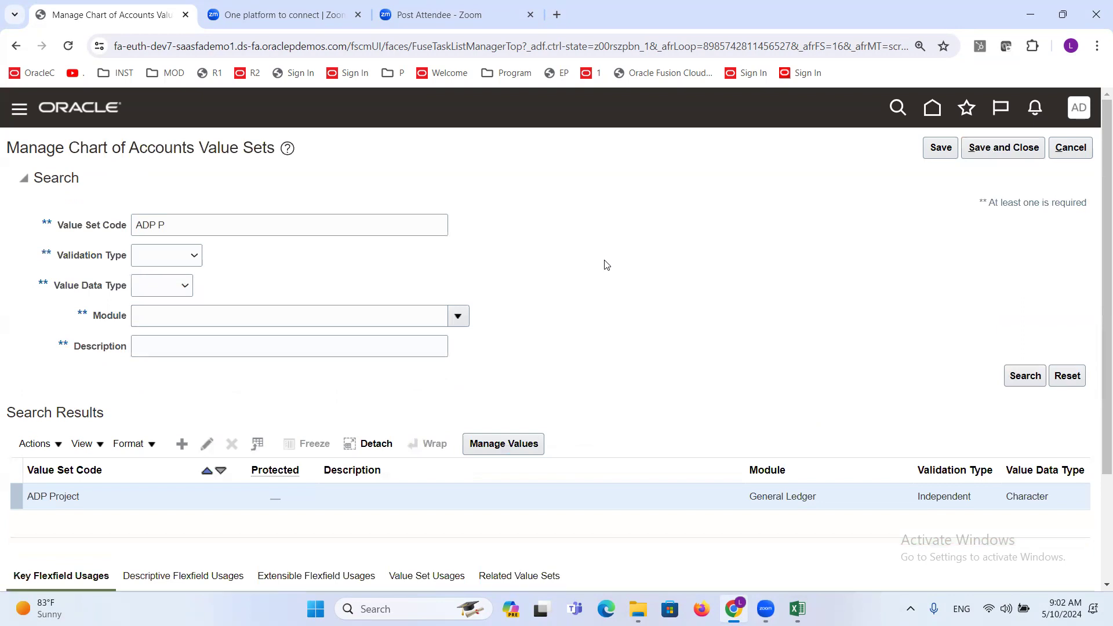
click(218, 219)
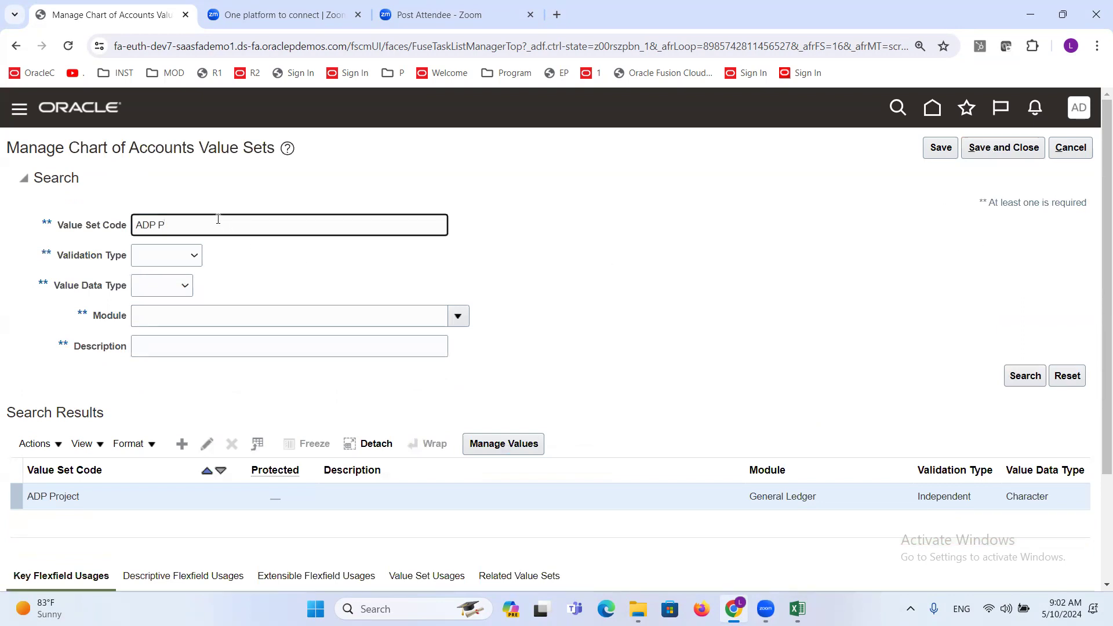
key(BackSpace)
text(f)
key(Return)
click(108, 496)
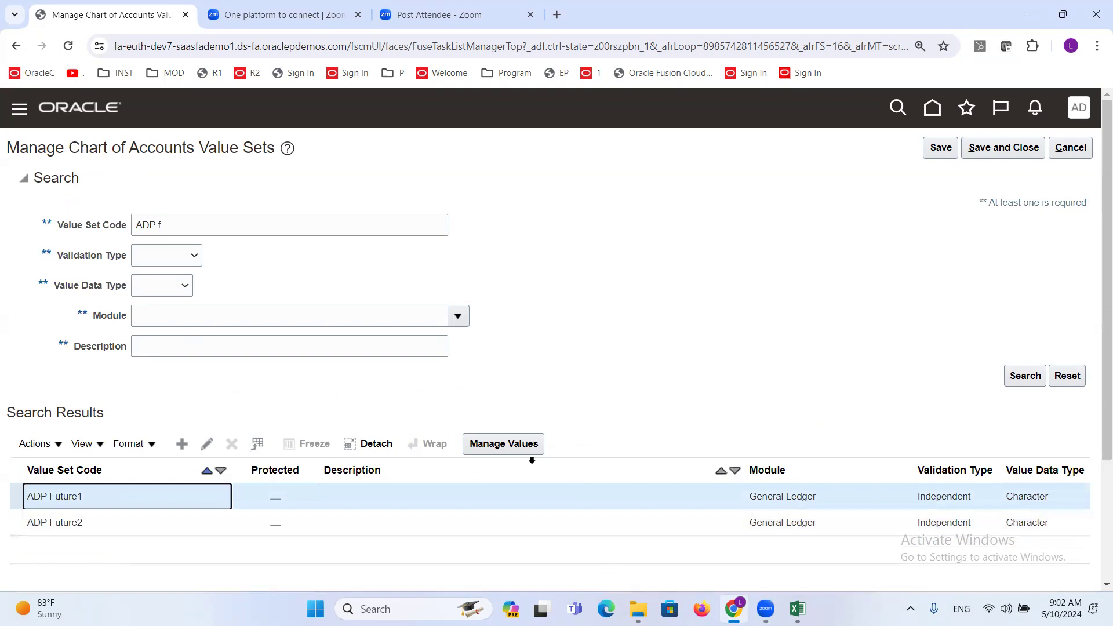
click(514, 448)
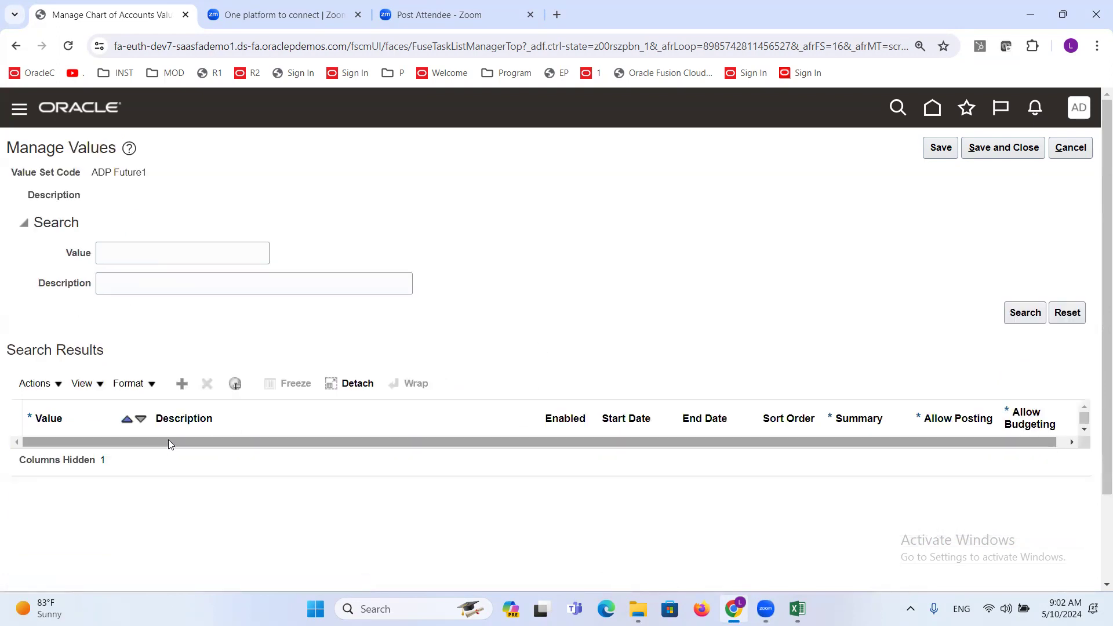
- Add value 0000 with the description Default to the ADP Future1 value set, and save and close it
click(78, 457)
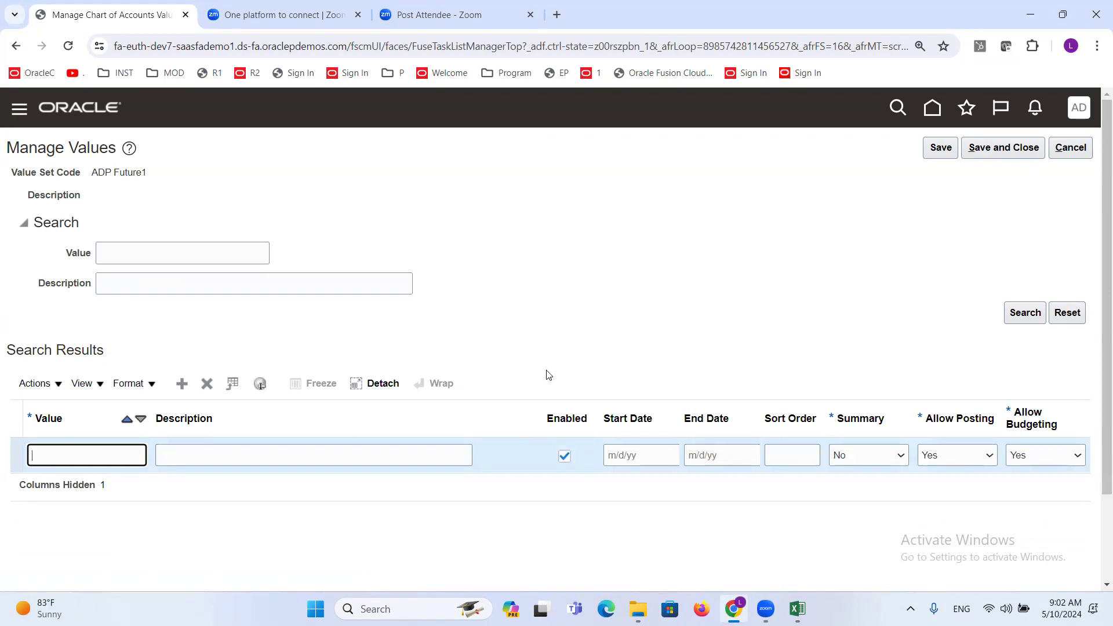
text(0000)
key(Tab)
text(Default)
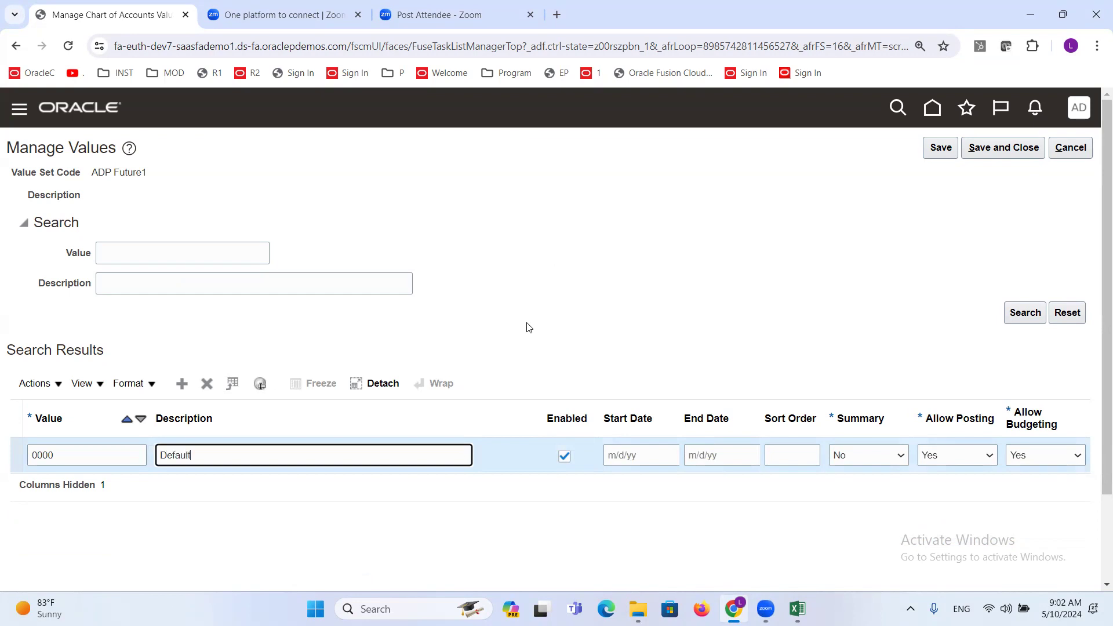
click(1011, 148)
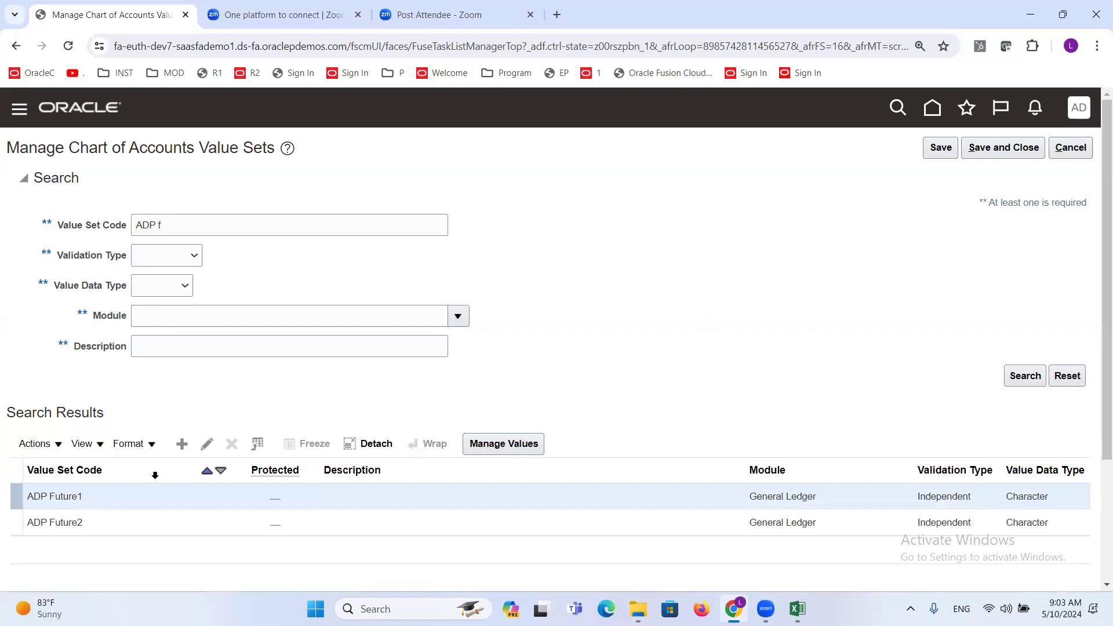
- Add value 0000 with the description Default to the ADP Future2 value set, and save and close back to the Financials setup page
click(90, 522)
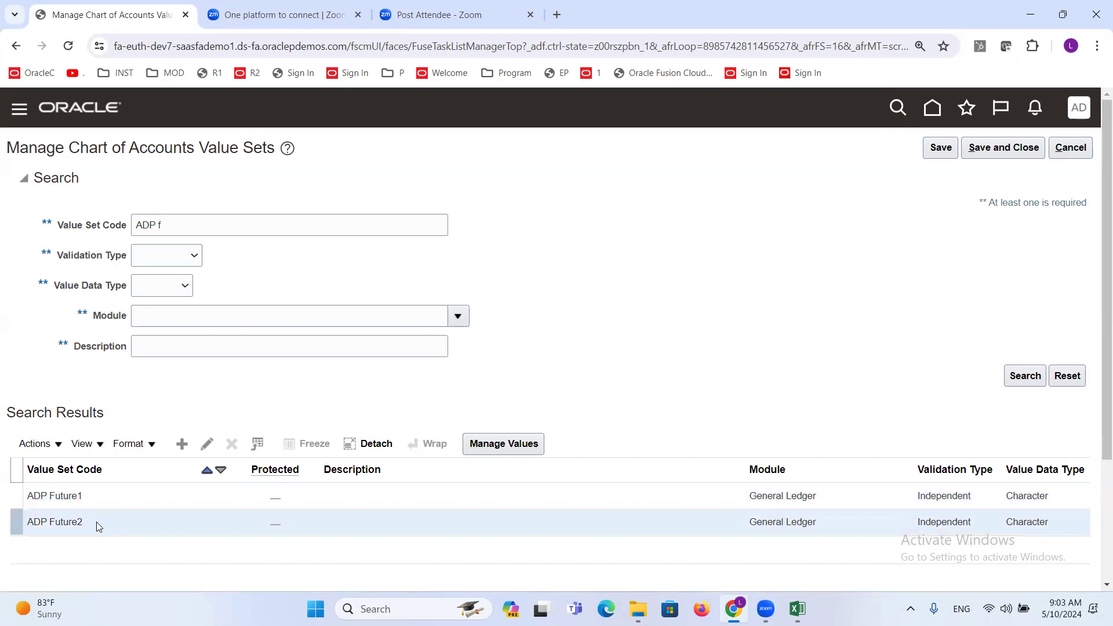
click(520, 444)
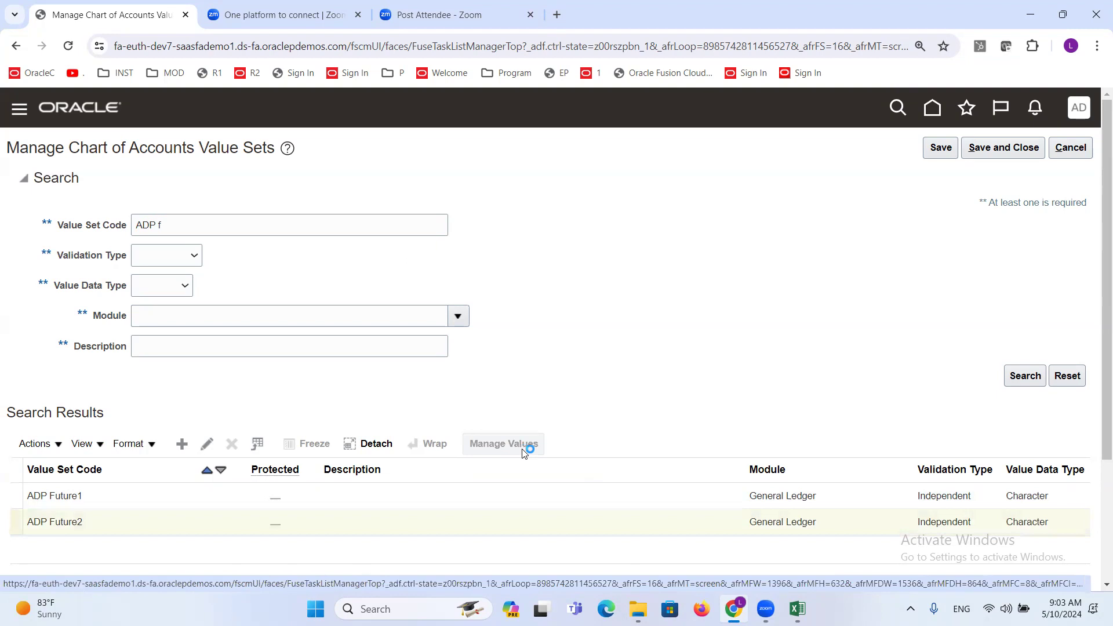
click(182, 383)
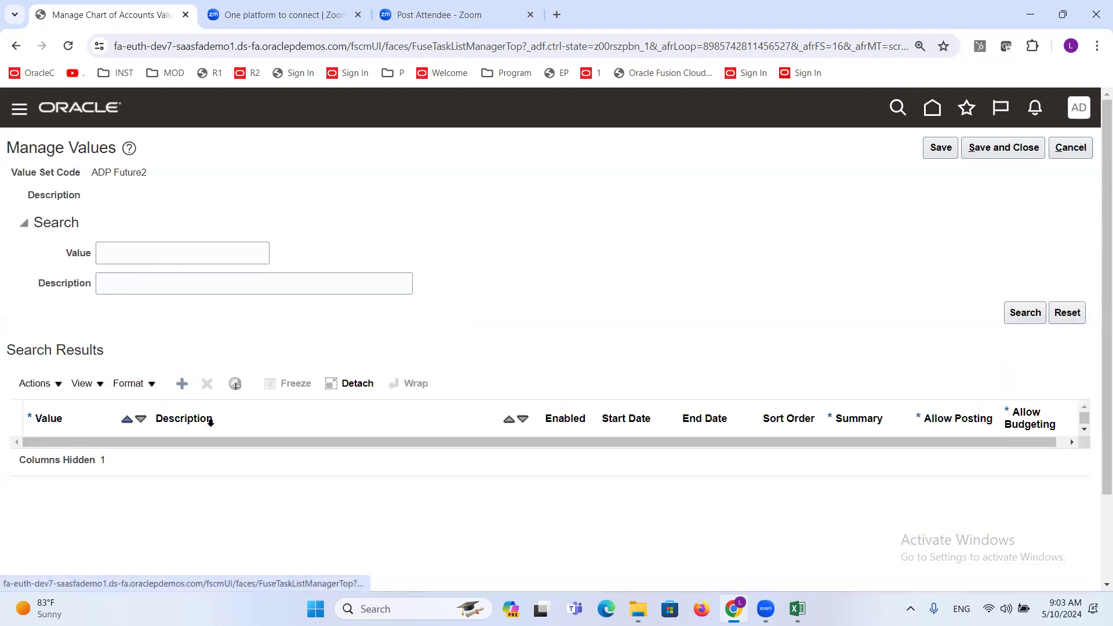
click(93, 450)
text(0)
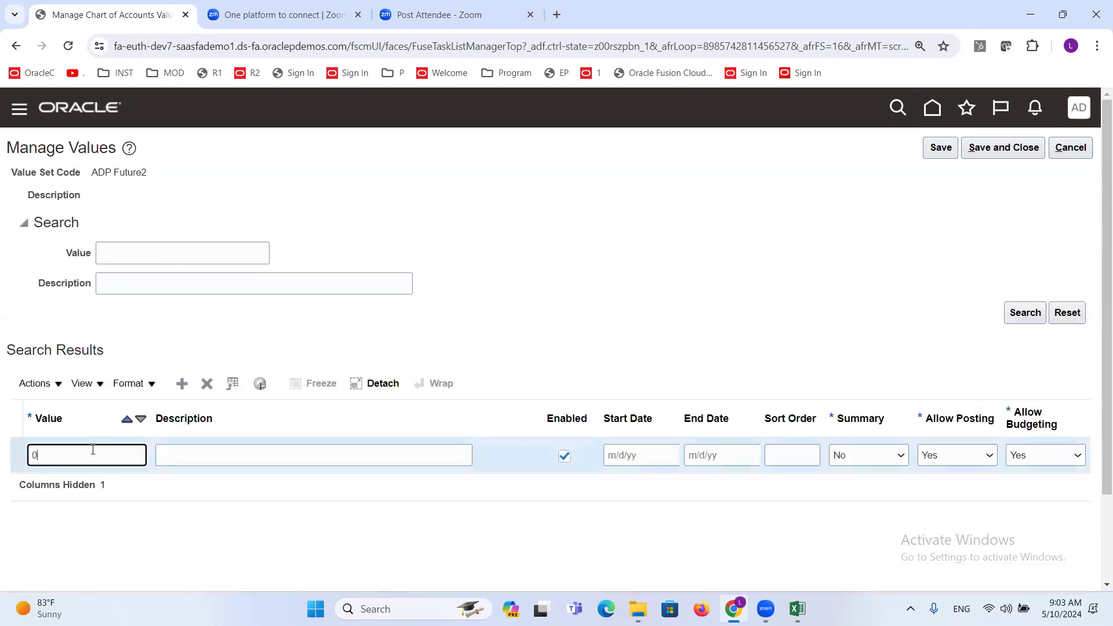
text(000)
key(Tab)
text(D)
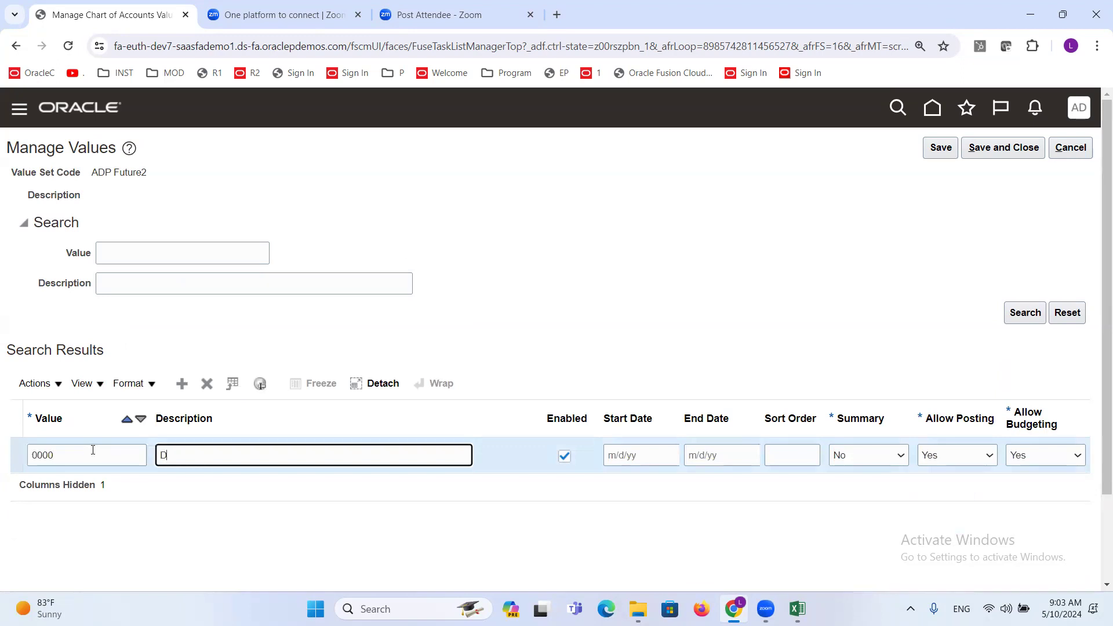
text(efault)
click(994, 150)
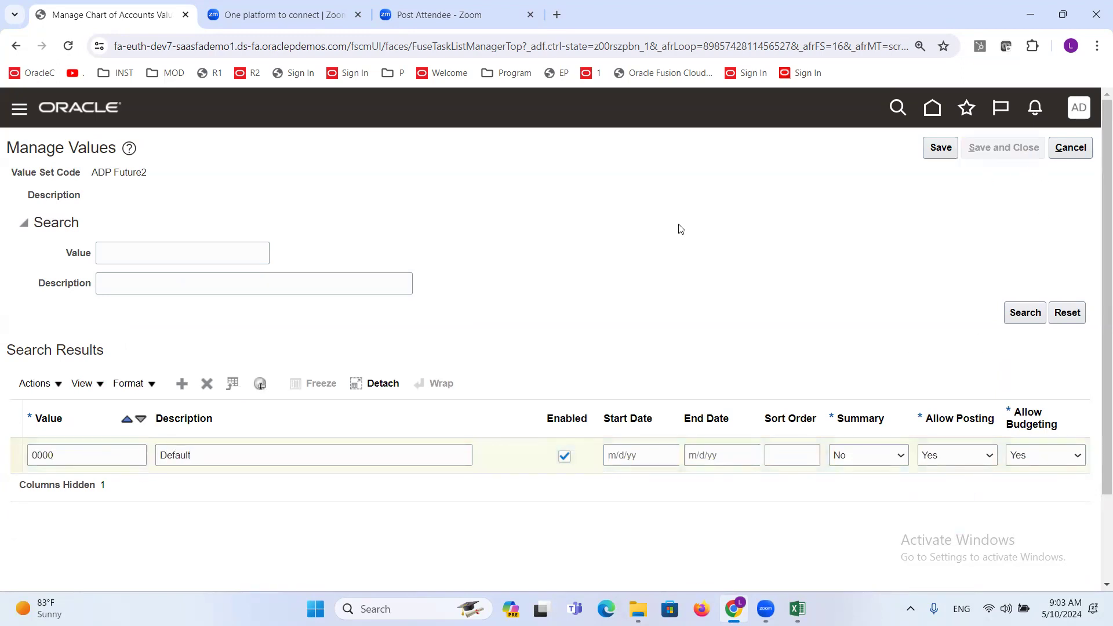
click(983, 150)
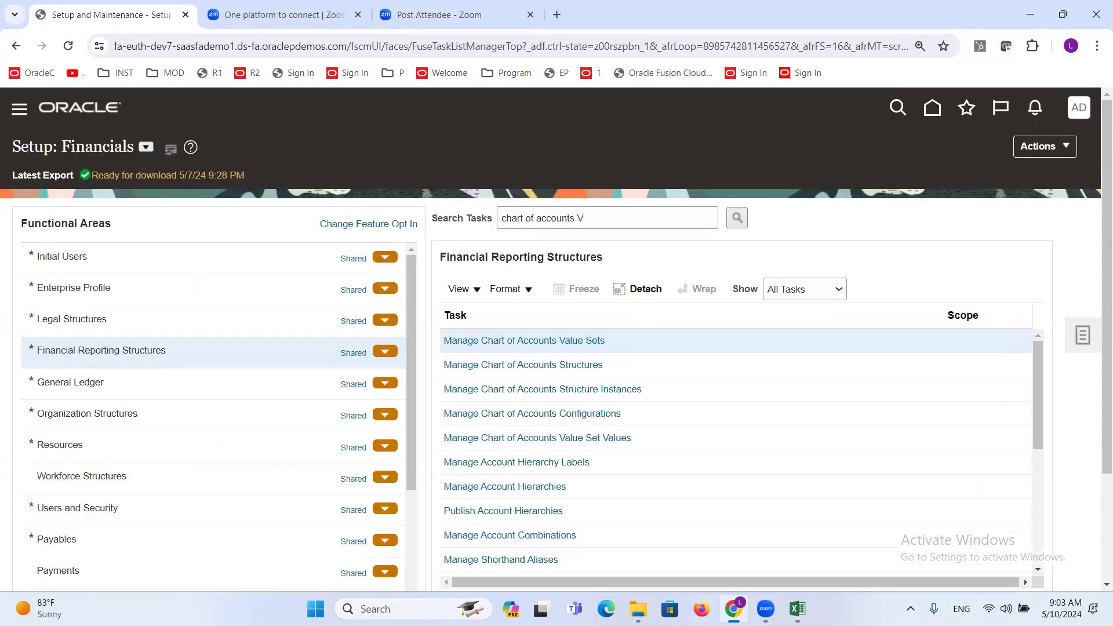
- Switch to the Excel sheet and bold the Create Segment Values and Set Value Attributes to Segment Values entries in the chart of accounts checklist
click(798, 609)
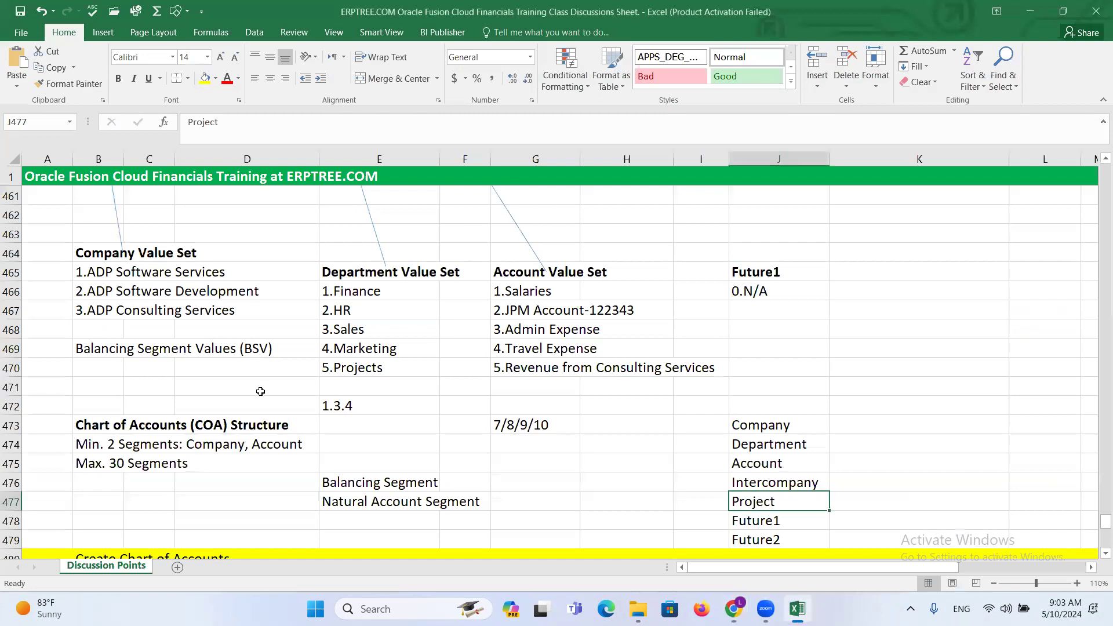
scroll(260, 392, down, 6)
click(96, 371)
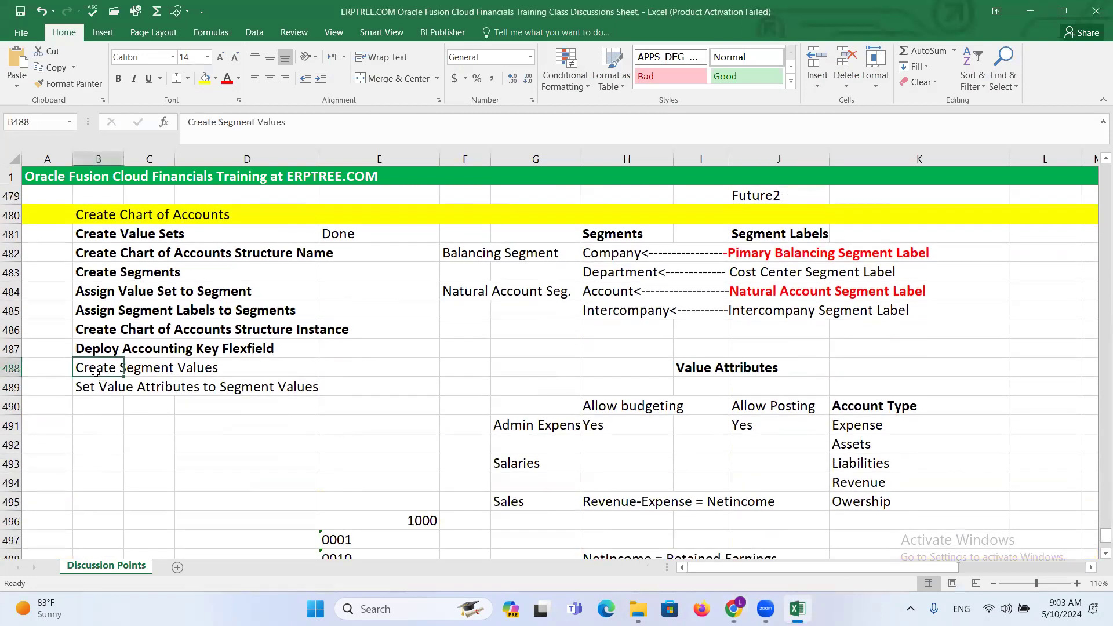
key(ctrl+b)
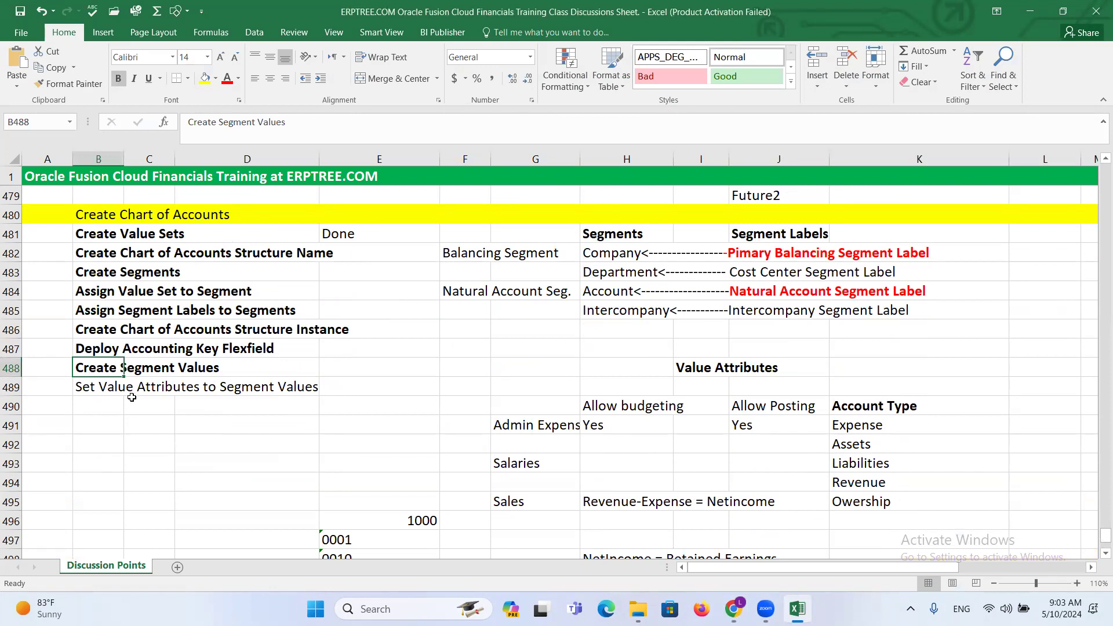
click(93, 385)
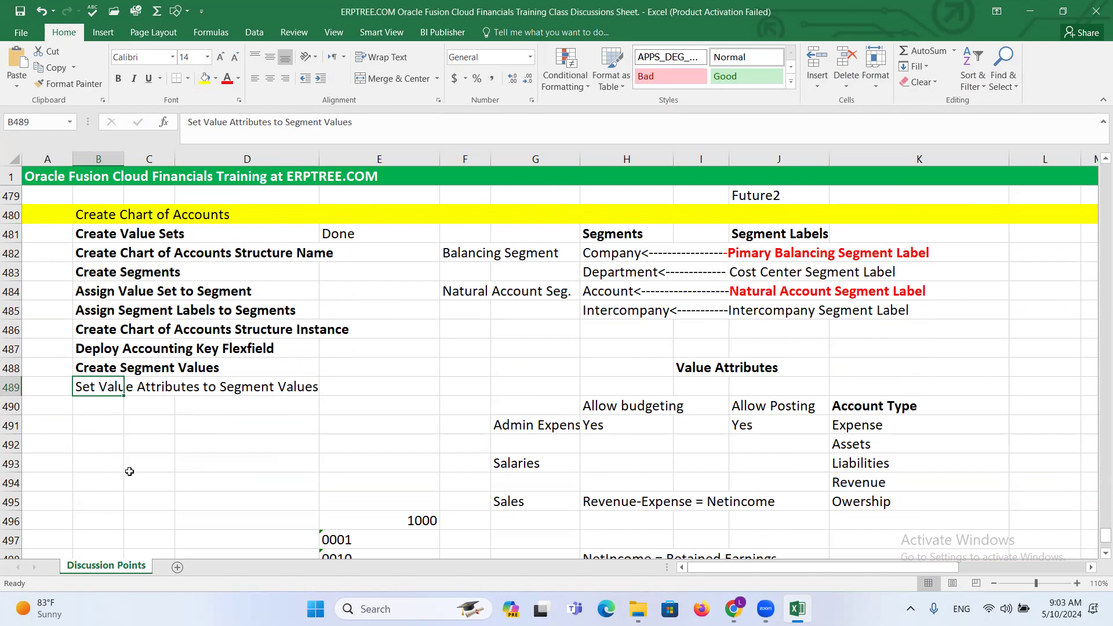
key(ctrl+b)
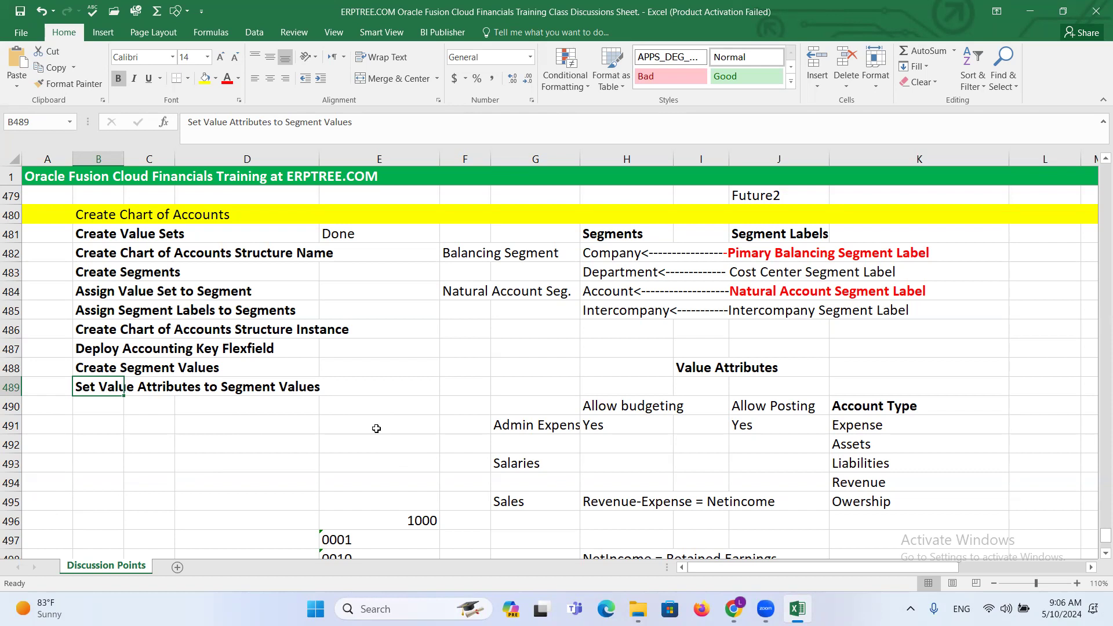
- Examine the three ADP companies listed under Company Value Set in the notes above the chart of accounts checklist
click(461, 370)
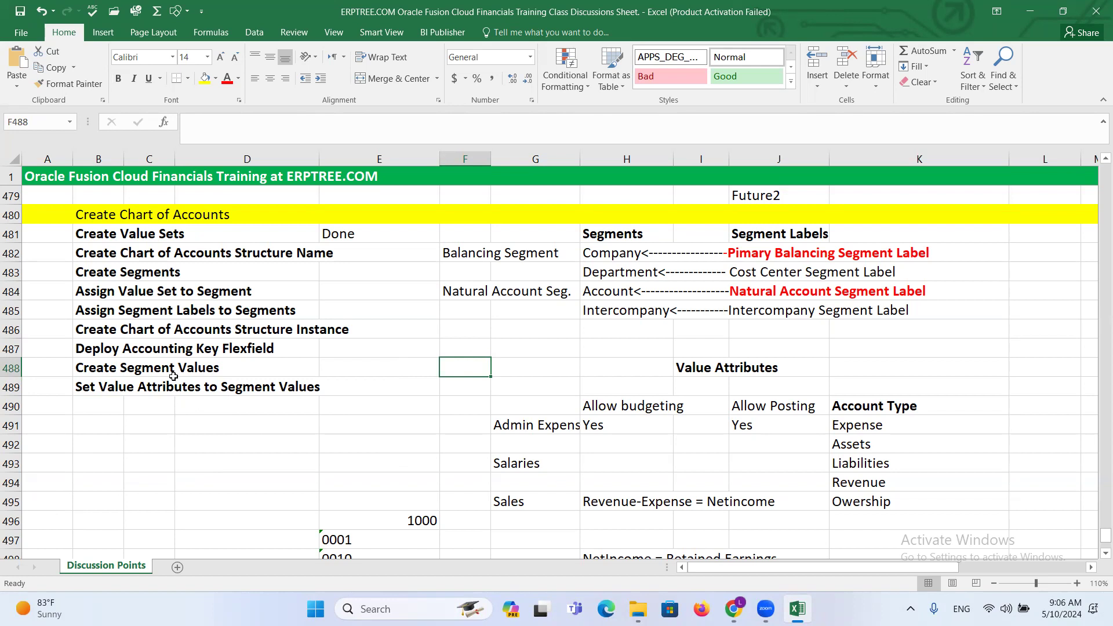
click(101, 405)
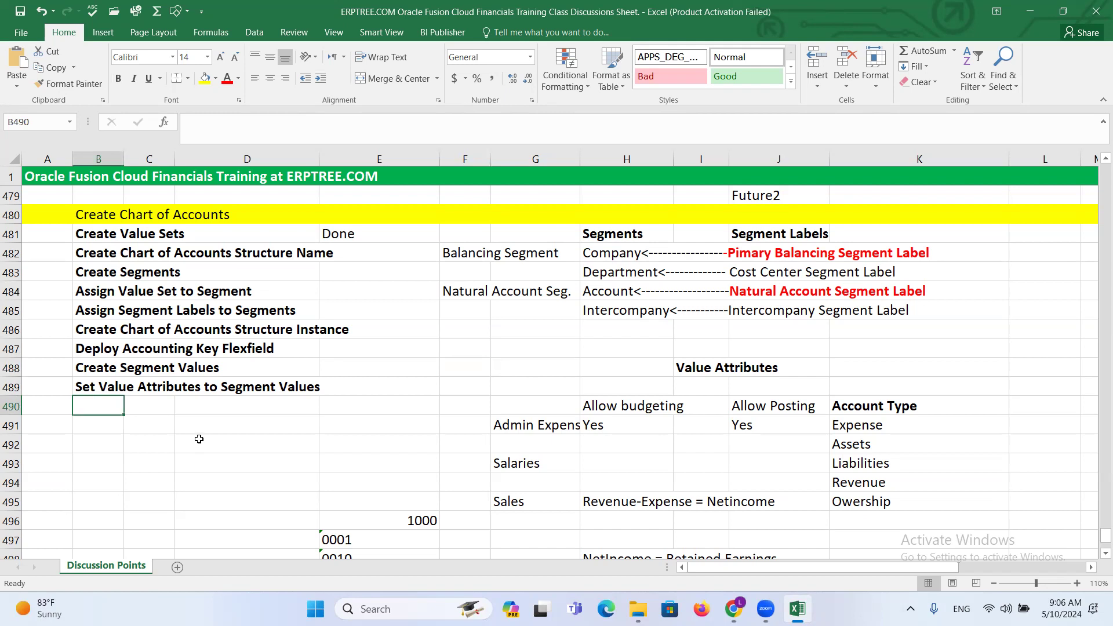
click(146, 407)
click(94, 406)
scroll(154, 450, up, 1)
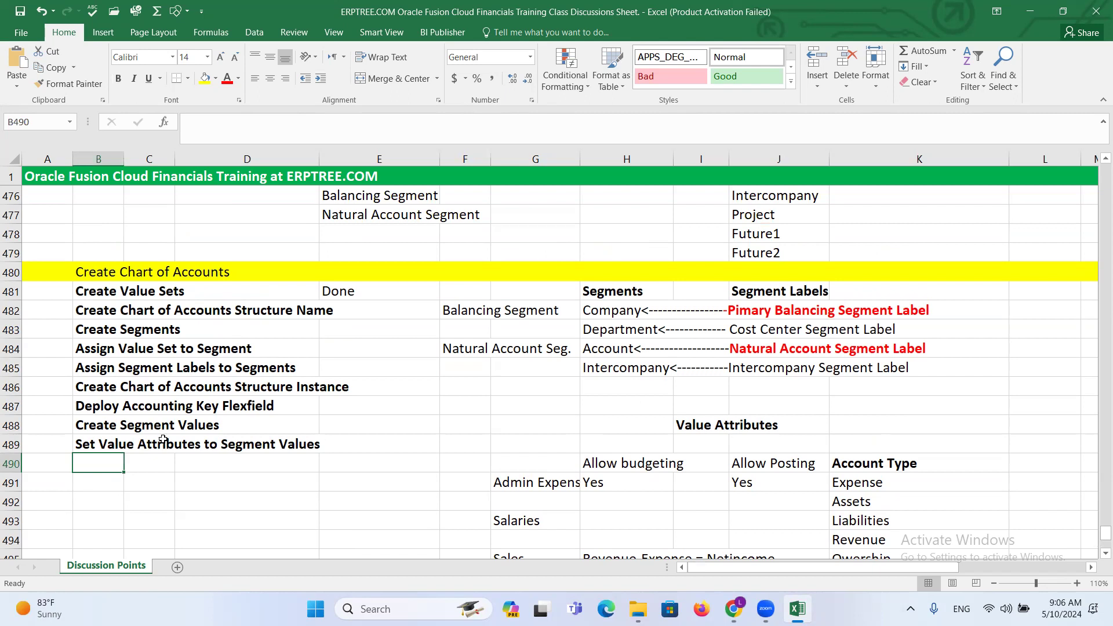
scroll(160, 436, up, 2)
scroll(161, 433, up, 3)
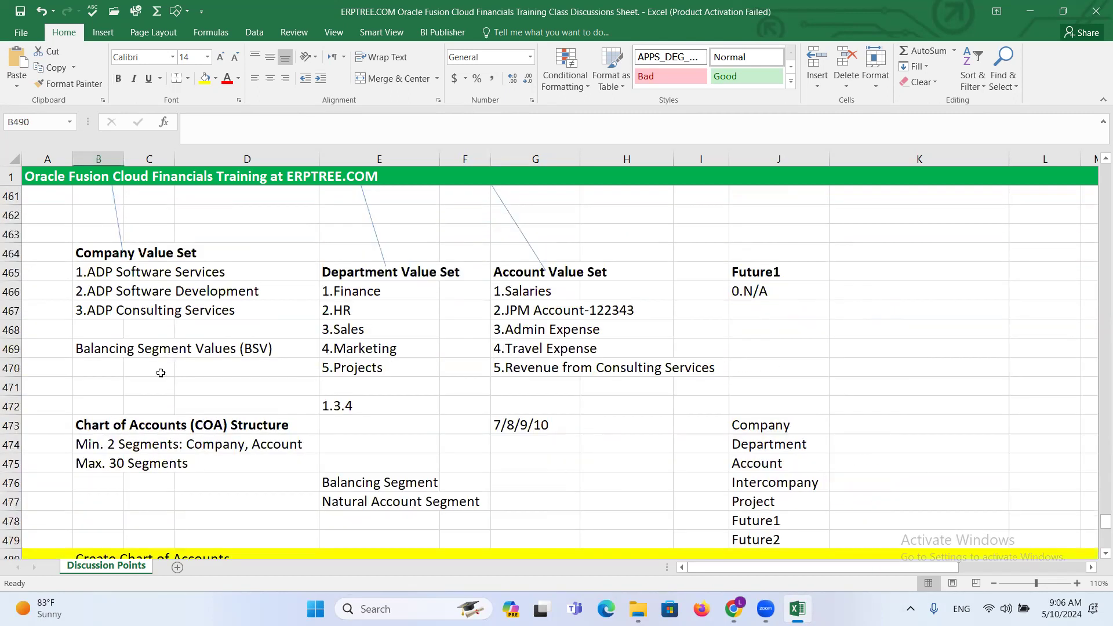
click(85, 271)
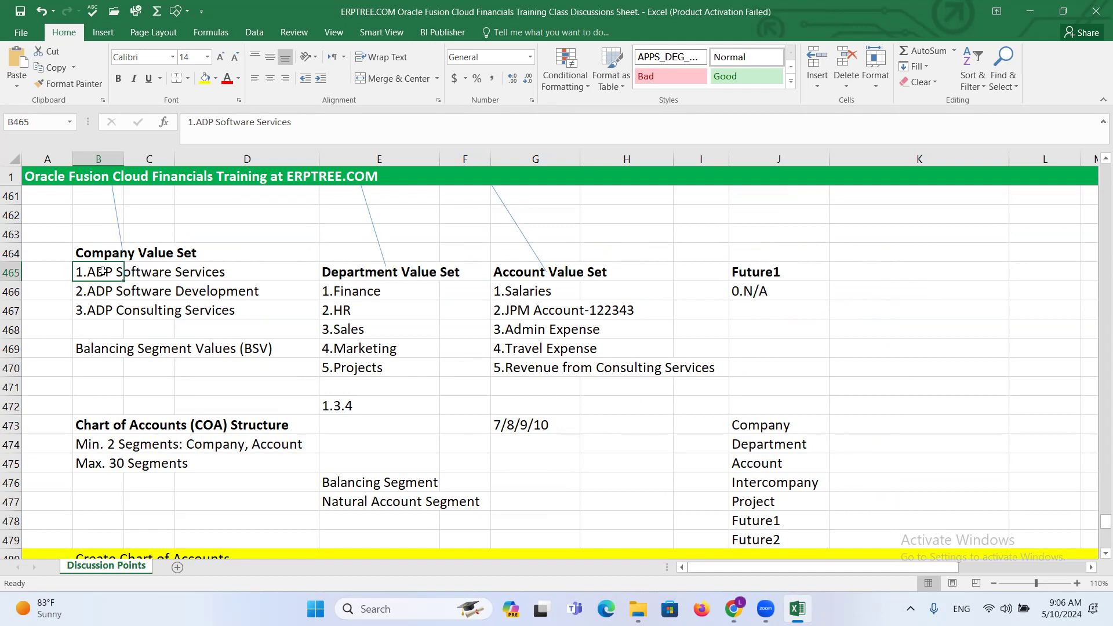
drag(101, 271, 116, 293)
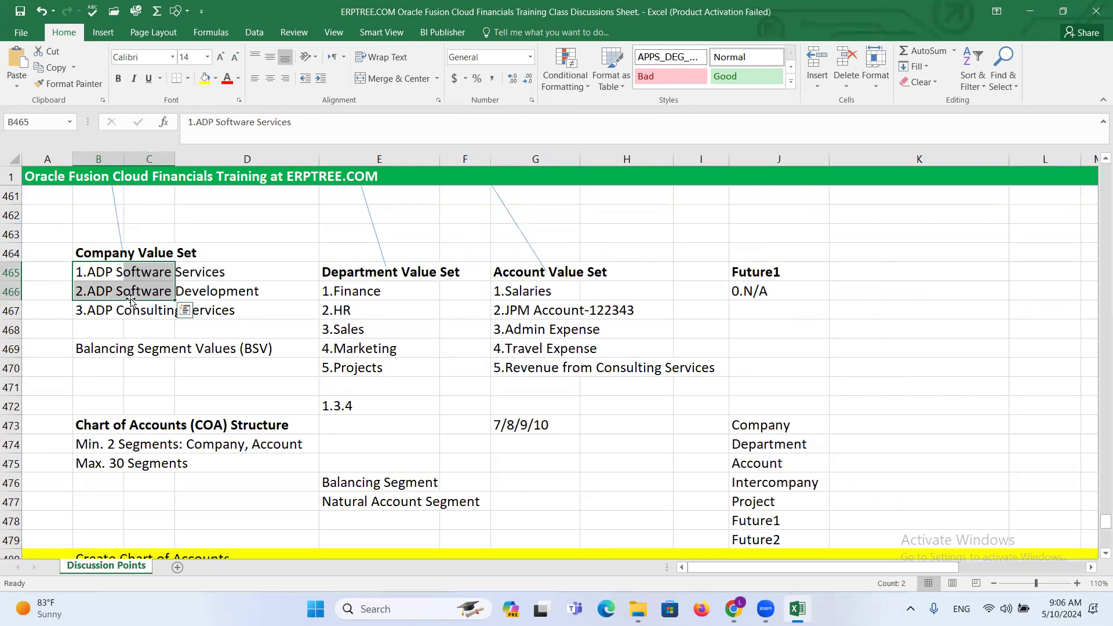
click(102, 313)
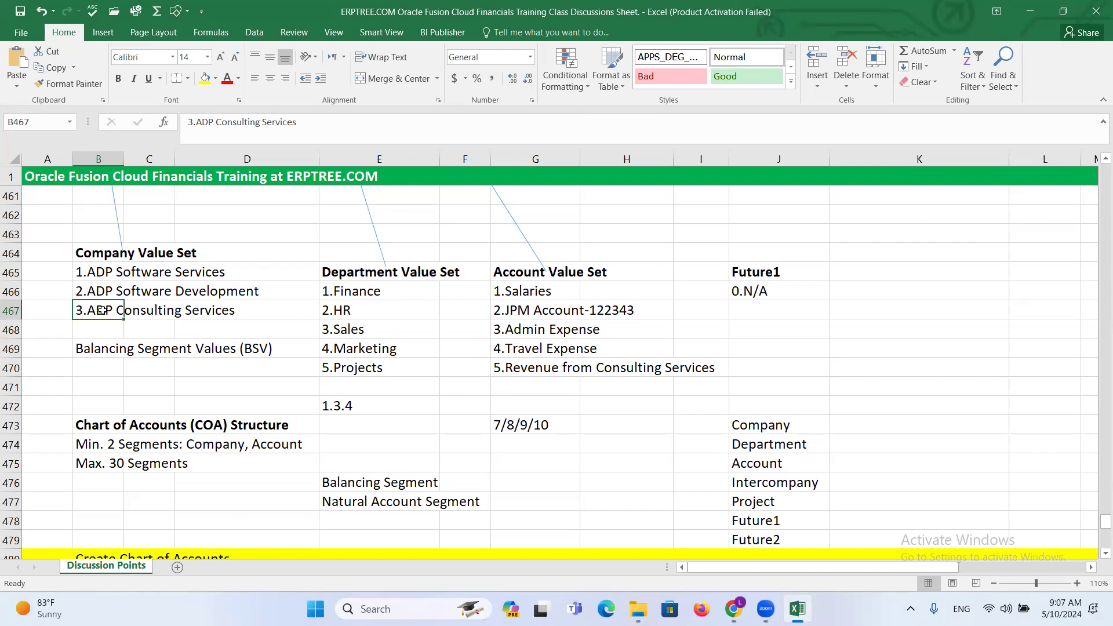
click(93, 268)
key(Down)
key(Down)
click(97, 293)
click(95, 313)
- Compare the Create Chart of Accounts checklist with the individual company entries of the Company Value Set
scroll(180, 348, down, 3)
scroll(180, 347, down, 2)
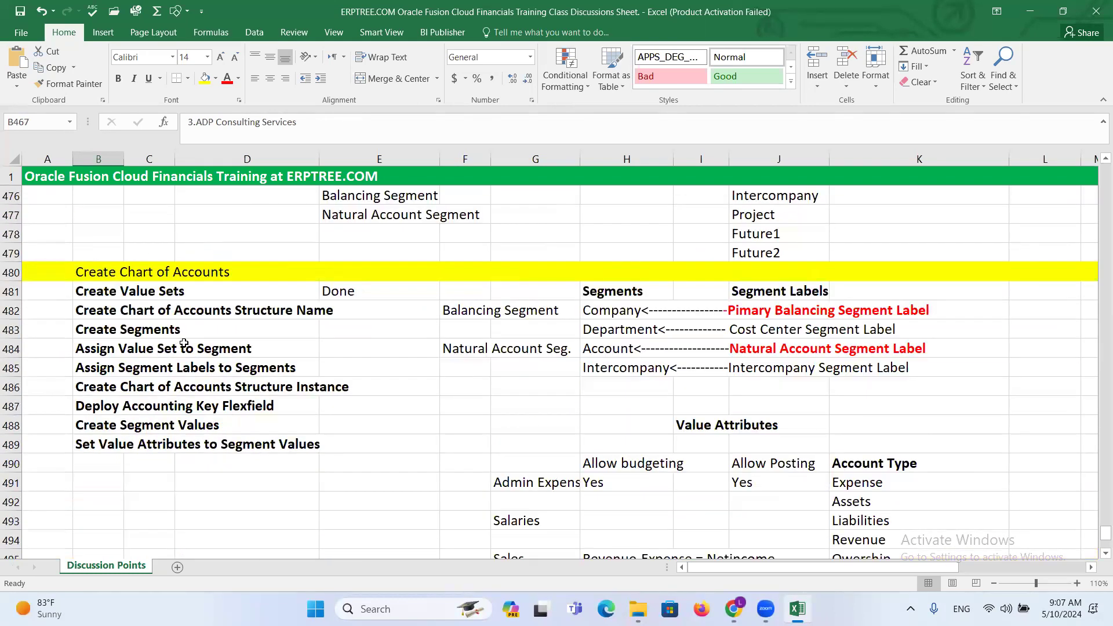
scroll(237, 335, down, 1)
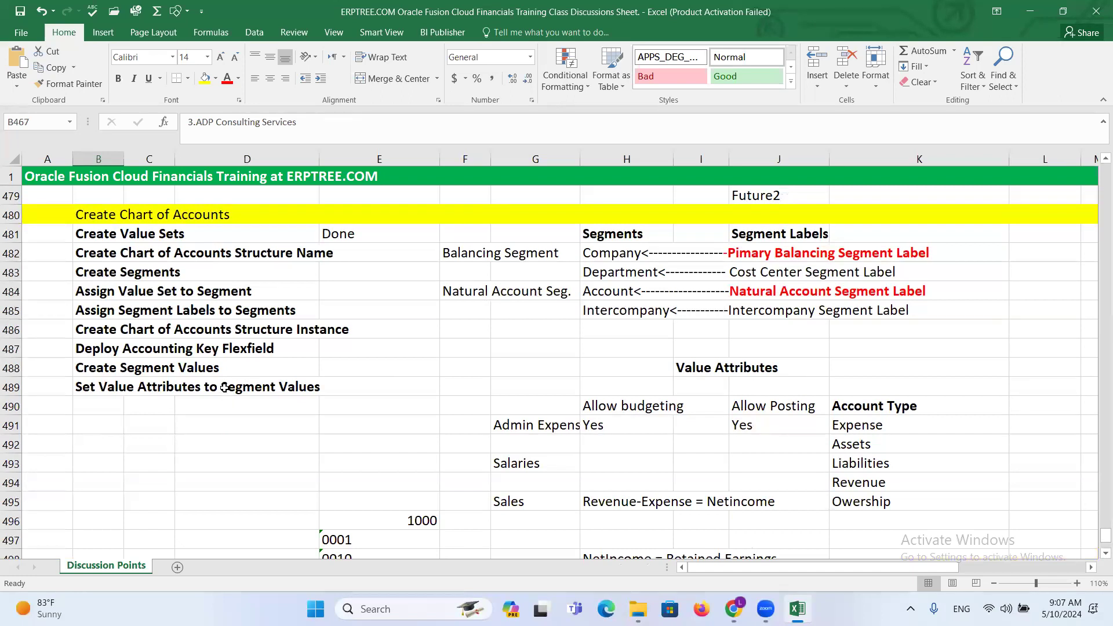
scroll(228, 386, up, 3)
scroll(224, 348, up, 3)
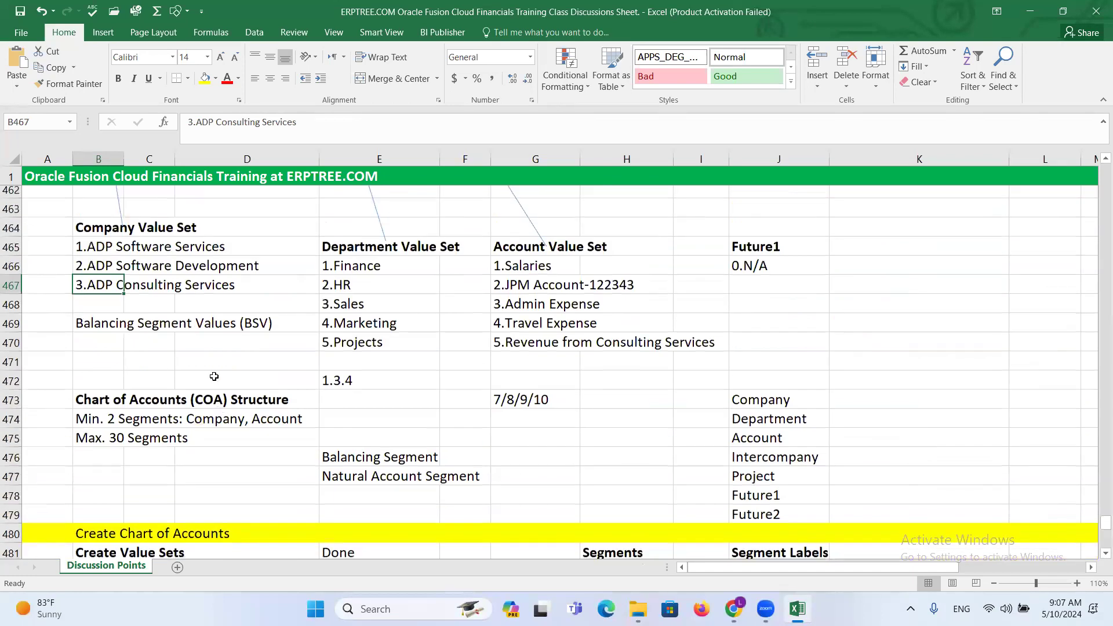
click(87, 273)
click(100, 290)
click(113, 309)
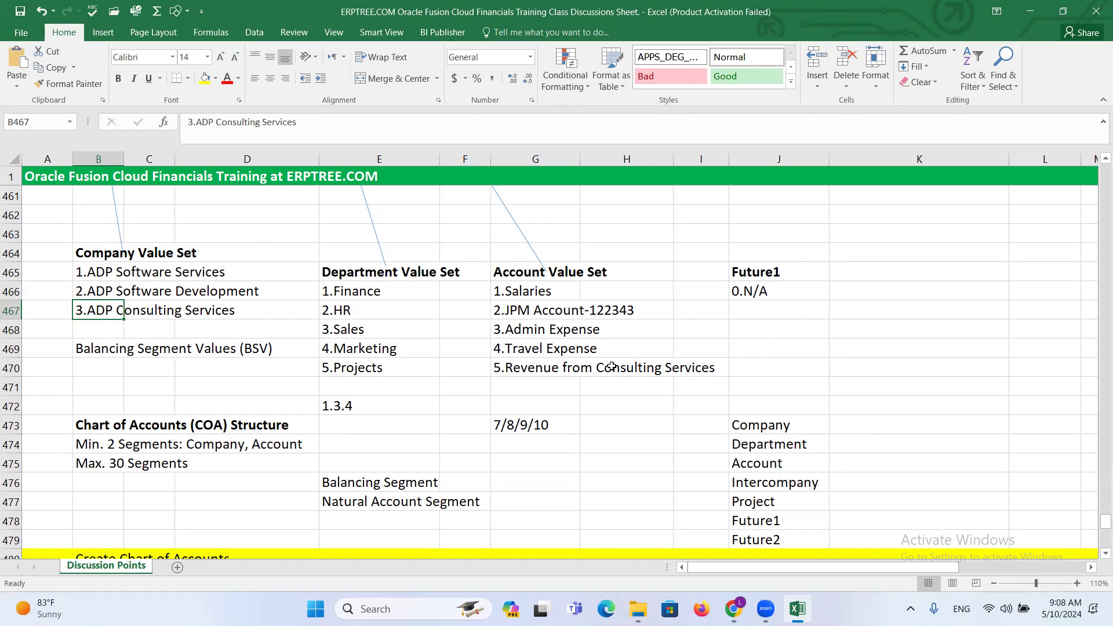
- Look through the notes on the accounting calendar, currency and chart of accounts reporting requirements
scroll(543, 352, down, 4)
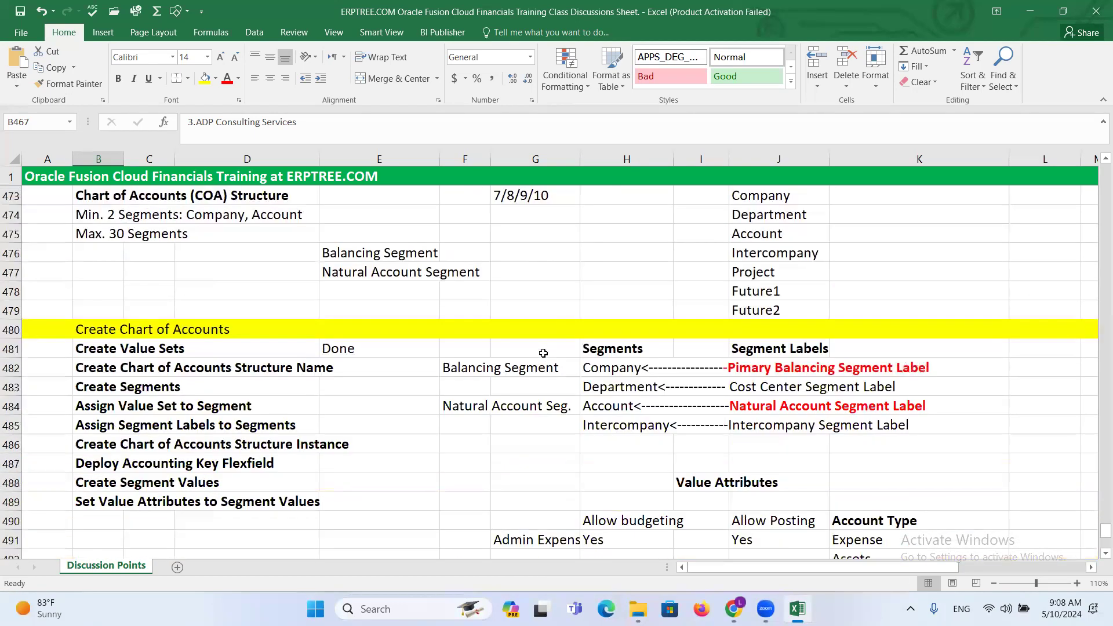
scroll(543, 352, down, 1)
scroll(539, 345, up, 3)
scroll(539, 345, up, 11)
scroll(539, 343, up, 3)
scroll(539, 342, down, 2)
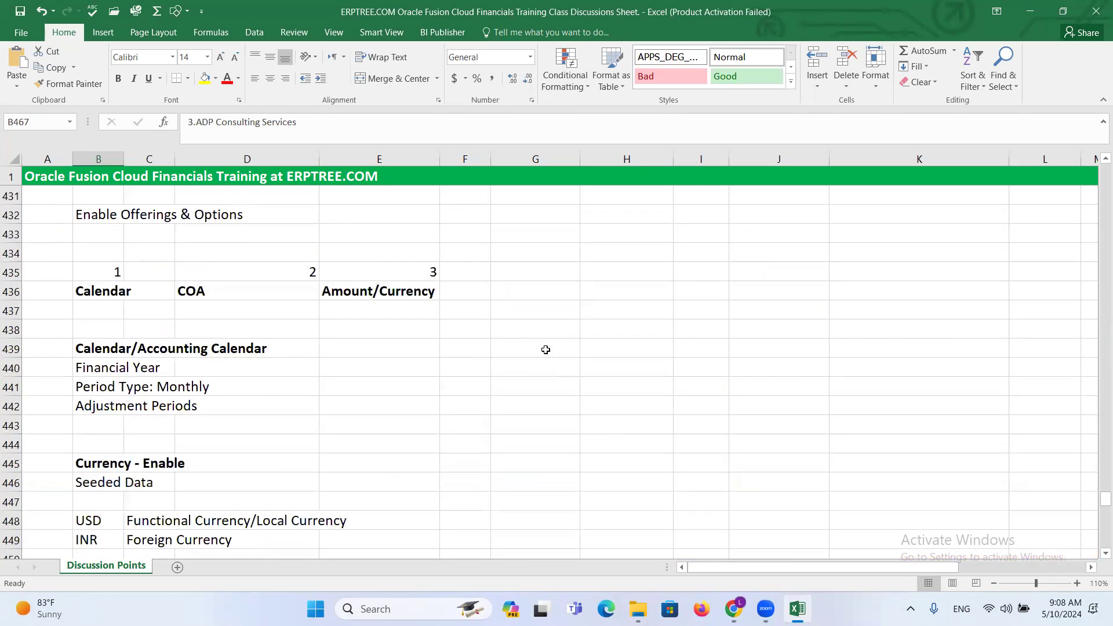
scroll(175, 406, down, 3)
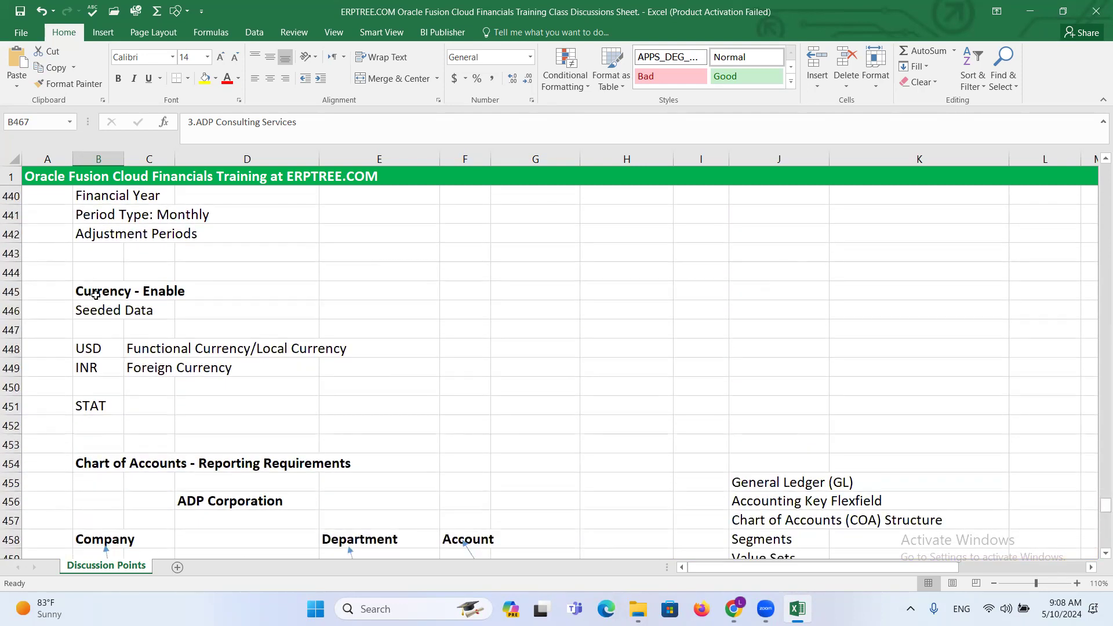
scroll(224, 292, down, 2)
scroll(224, 291, down, 3)
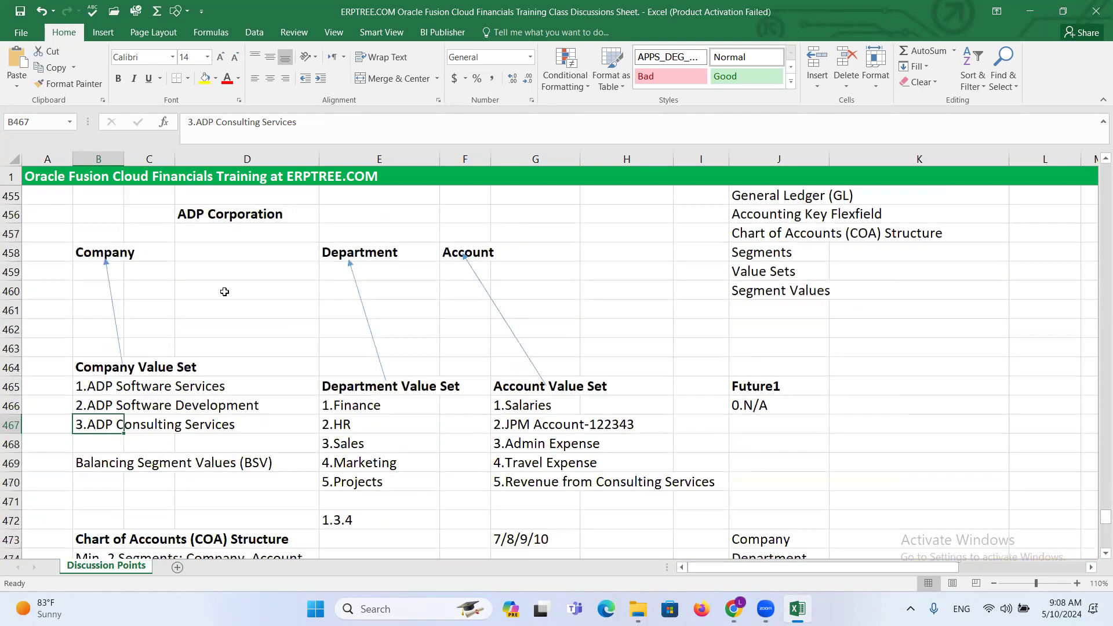
scroll(224, 291, up, 2)
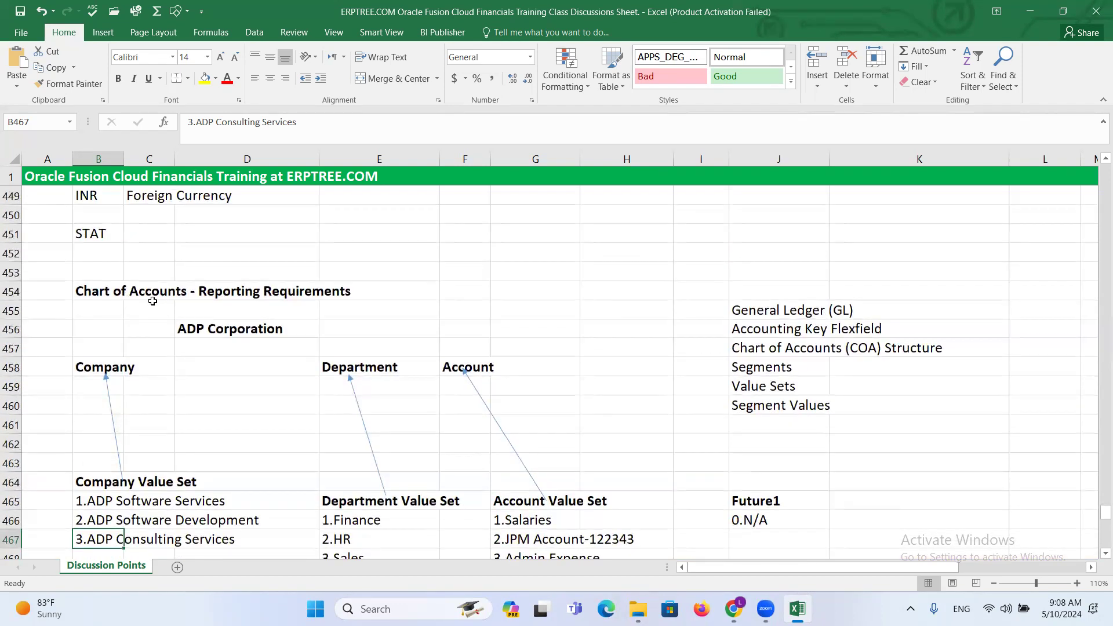
scroll(139, 293, down, 6)
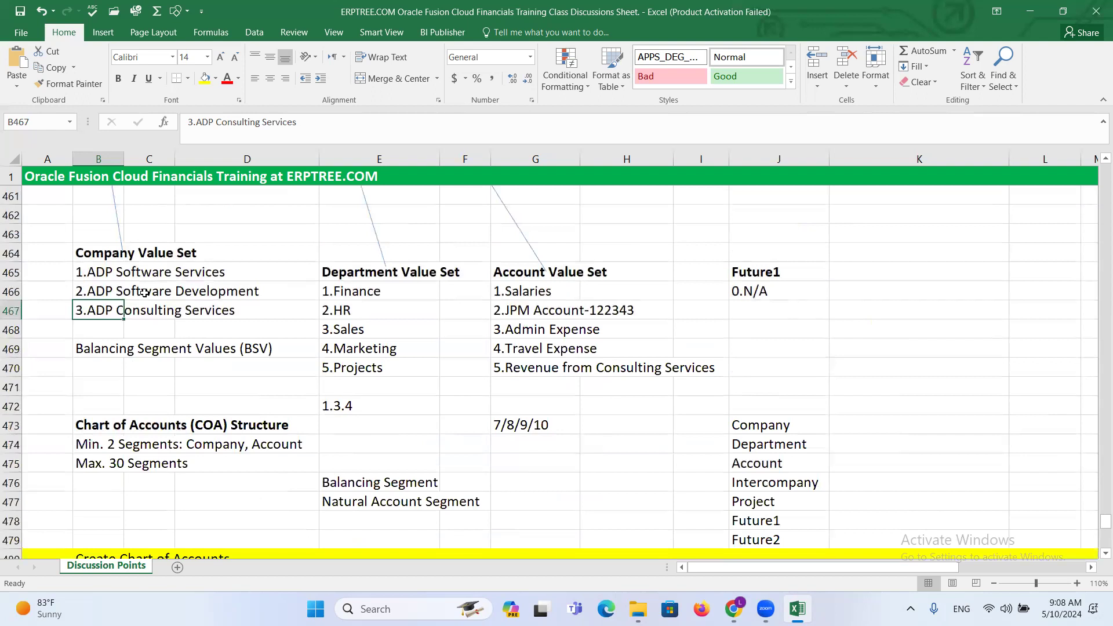
- Enter Calendar in cell B507 below the checklist notes and delete the 5 Minutes Break text from G504
scroll(144, 292, down, 8)
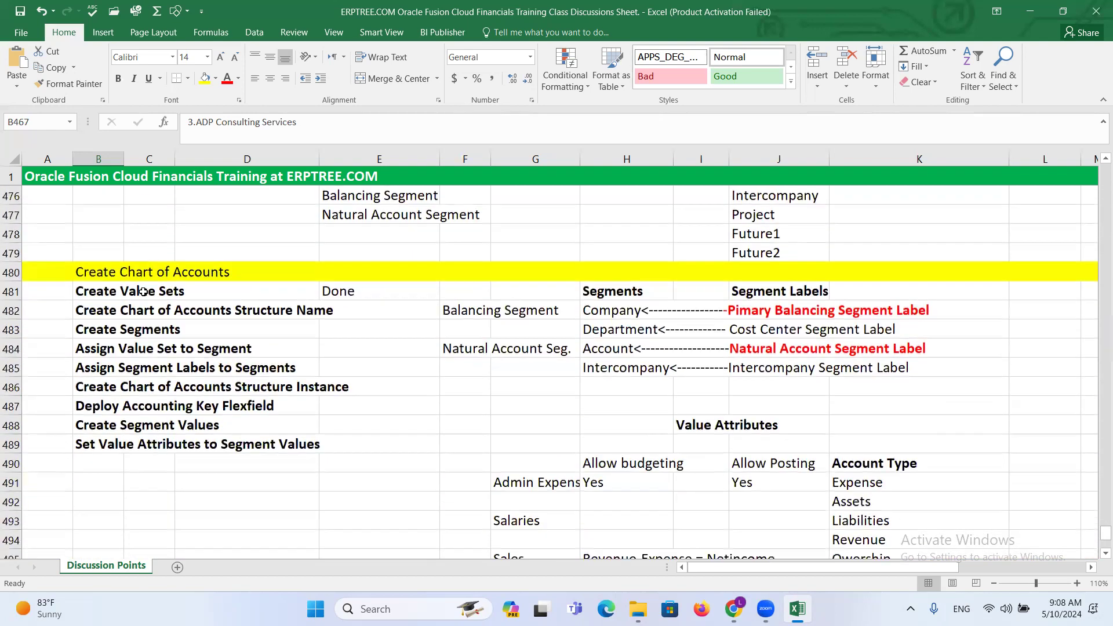
scroll(150, 296, down, 2)
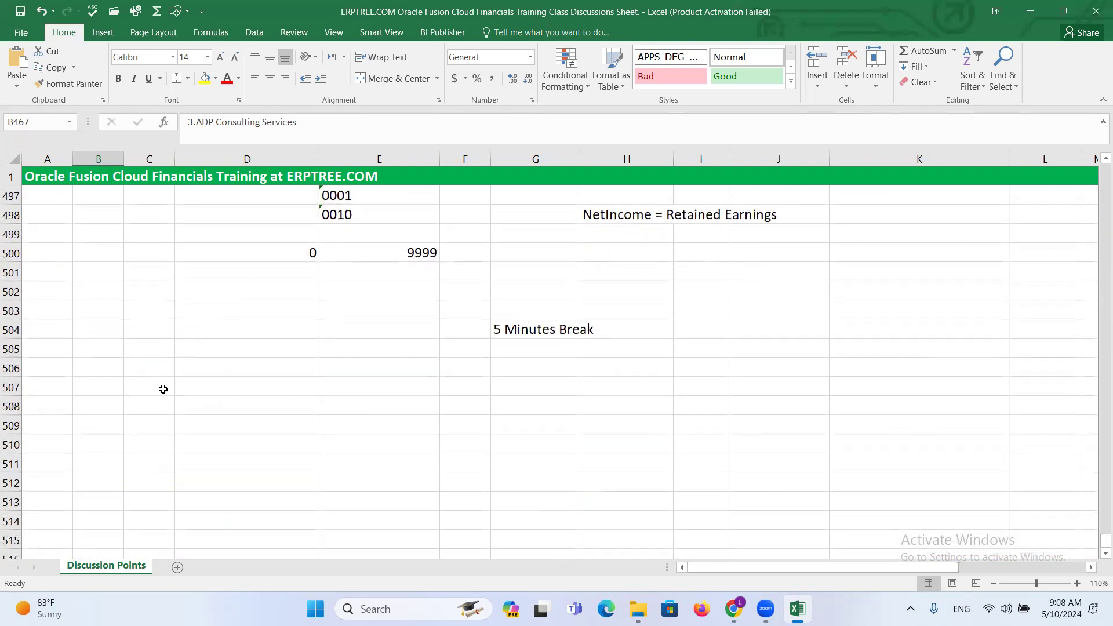
click(99, 384)
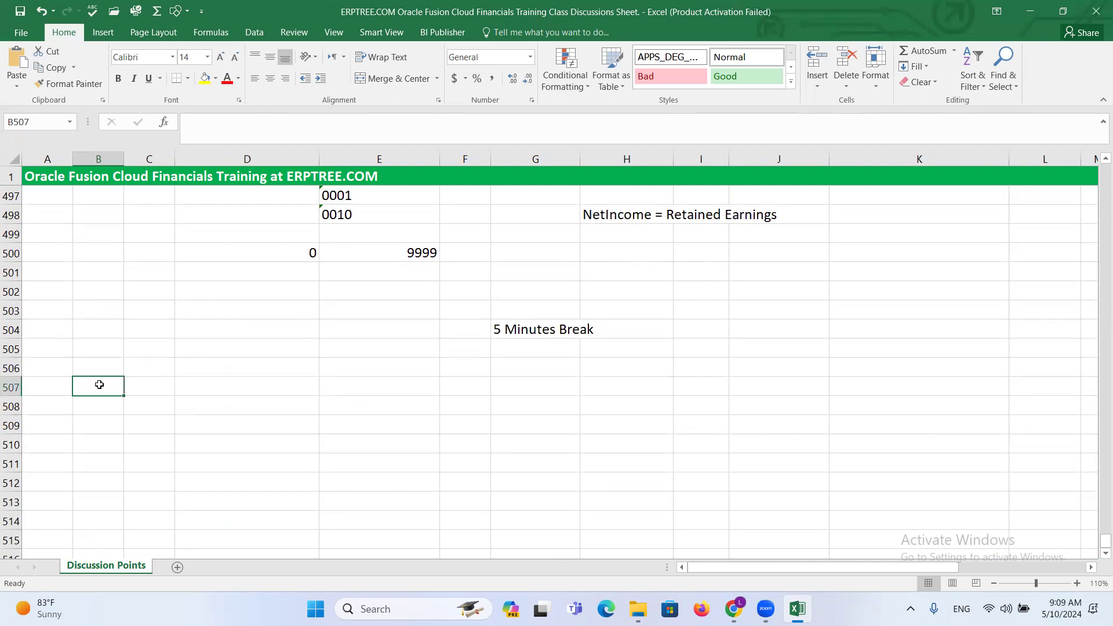
text(Ca)
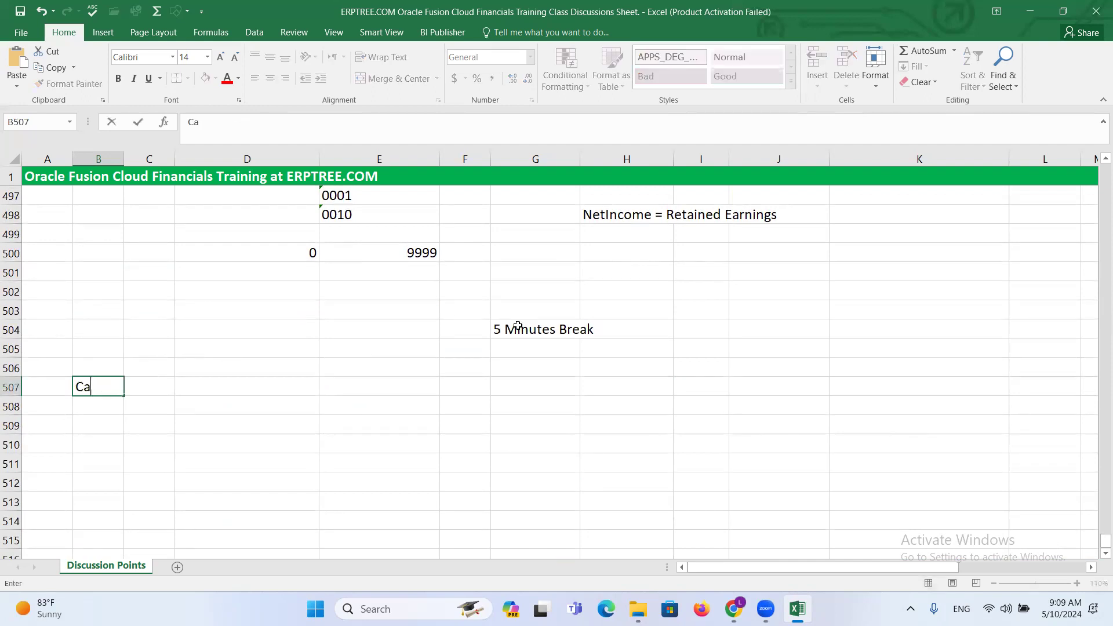
click(518, 326)
key(Delete)
click(99, 388)
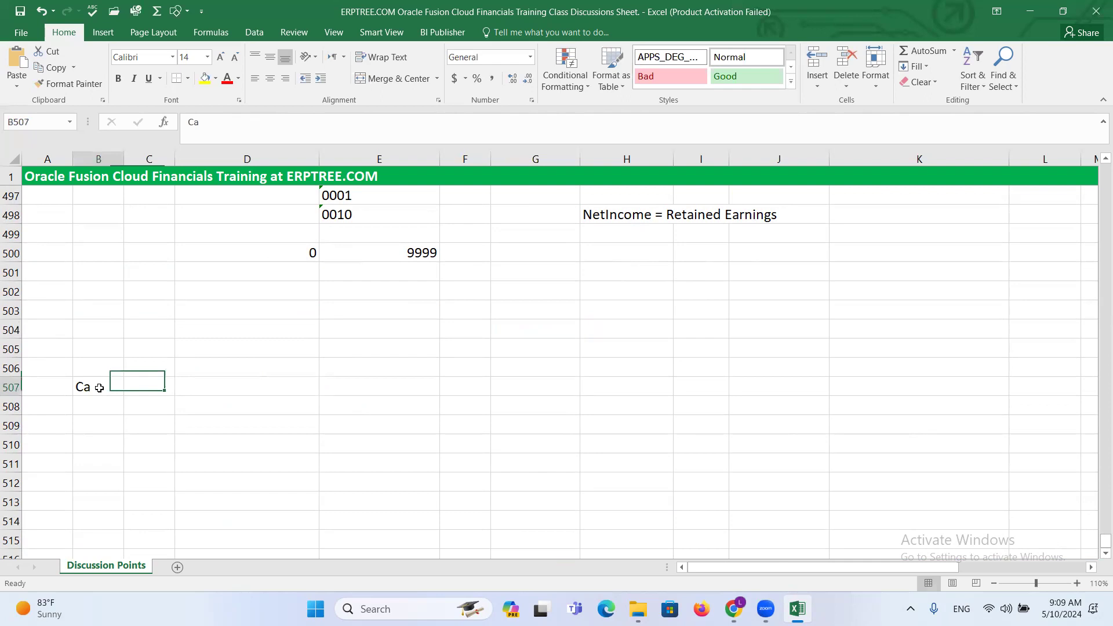
double_click(100, 387)
text(lenda)
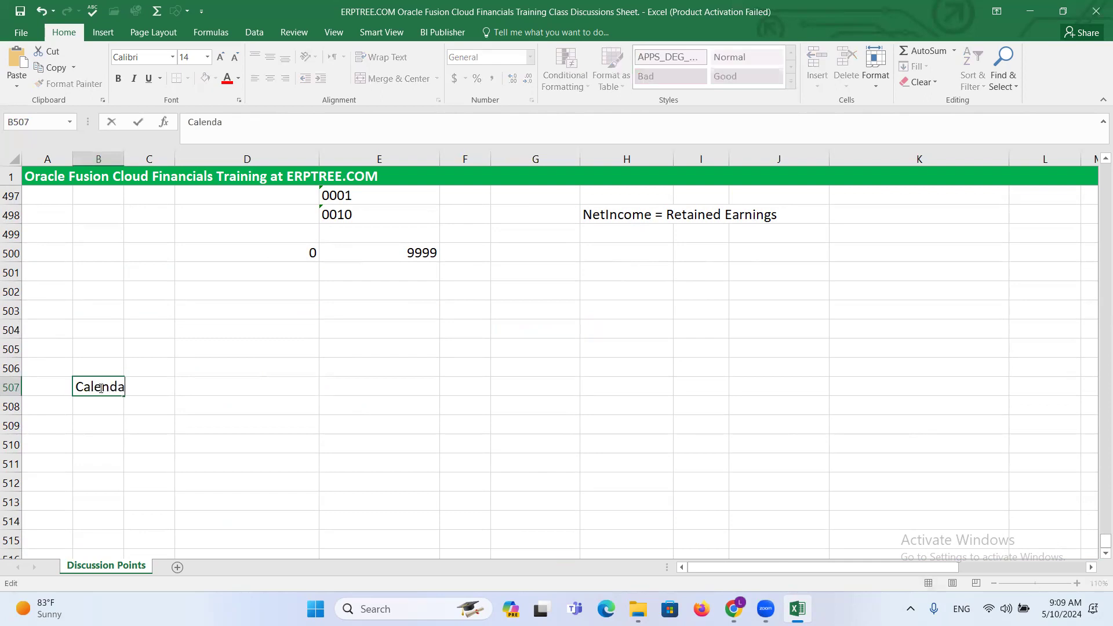
text(rC)
key(BackSpace)
click(102, 403)
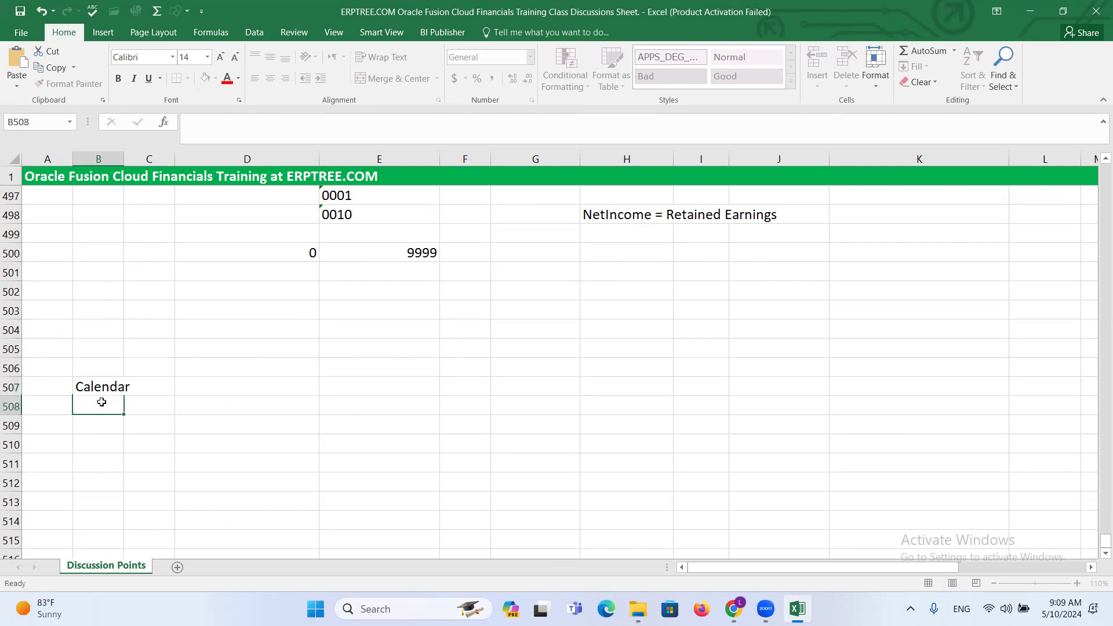
- Add Currency and Chart of Accounts (COA) in the two cells directly beneath Calendar
text(c)
key(BackSpace)
key(BackSpace)
text(Currency)
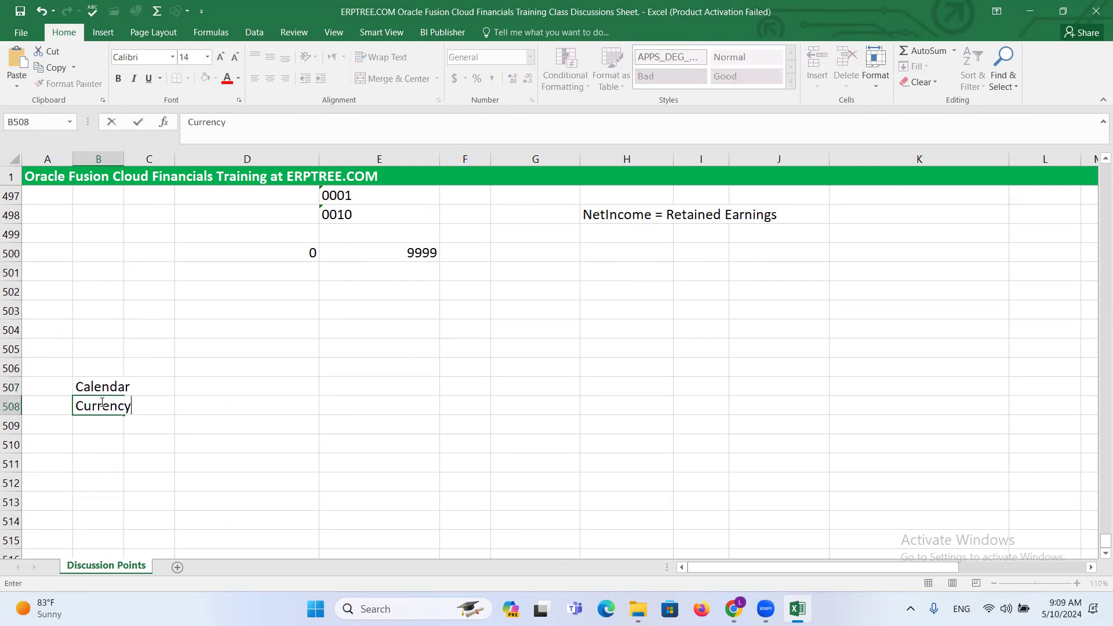
key(Return)
text(Cha)
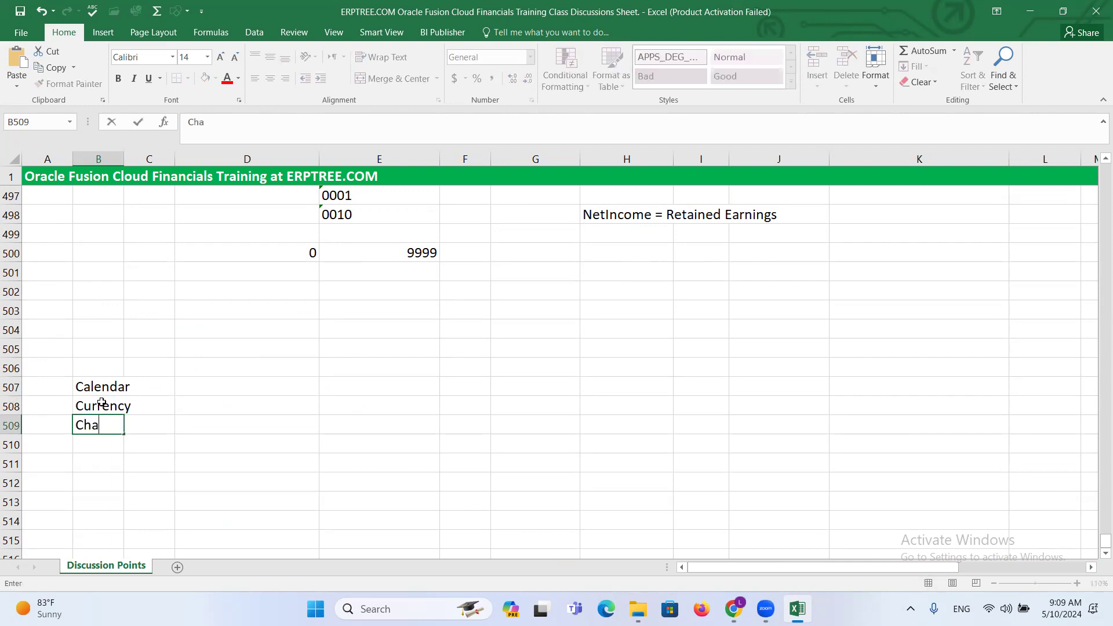
text(rt of Accounts (C)
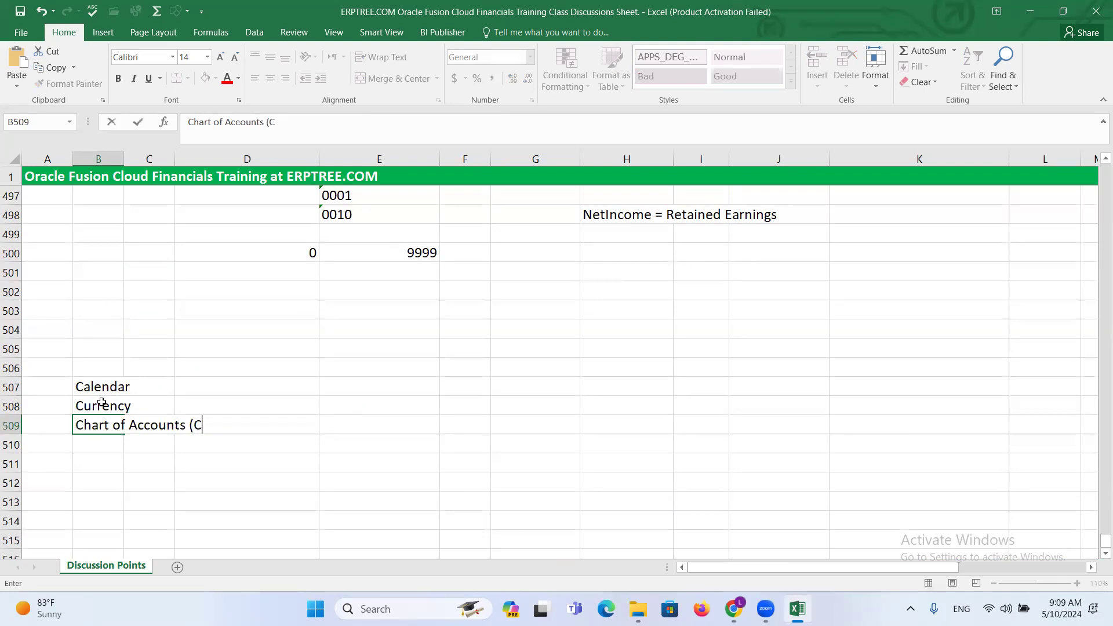
text(OA))
key(ctrl+Return)
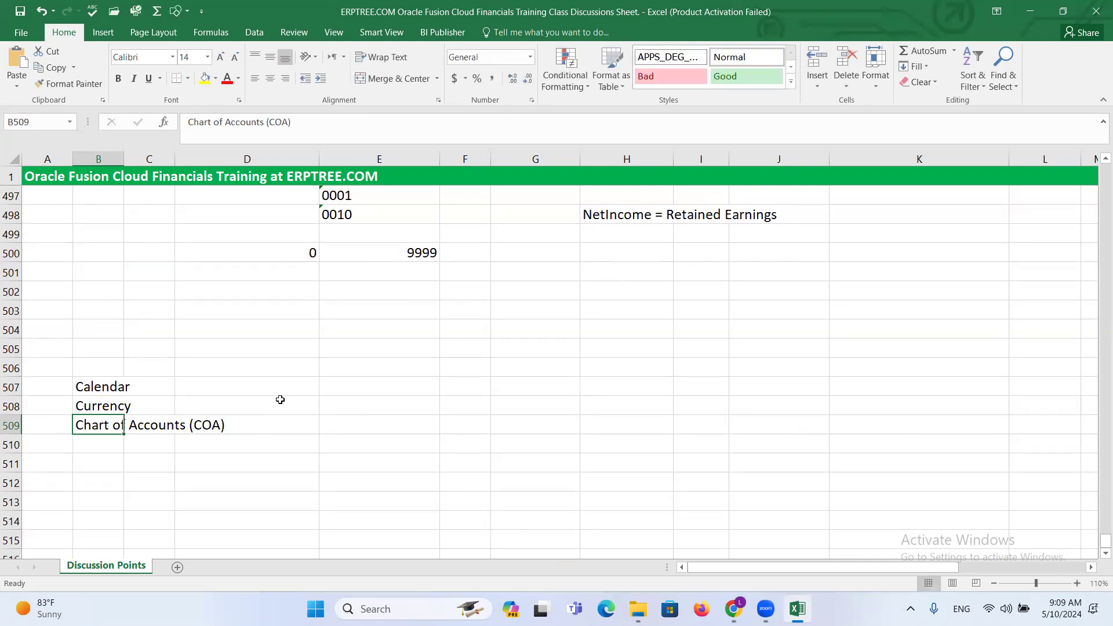
- Go over the Calendar, Currency and Chart of Accounts (COA) entries in the new list
key(Up)
key(Up)
click(111, 411)
click(108, 424)
click(107, 385)
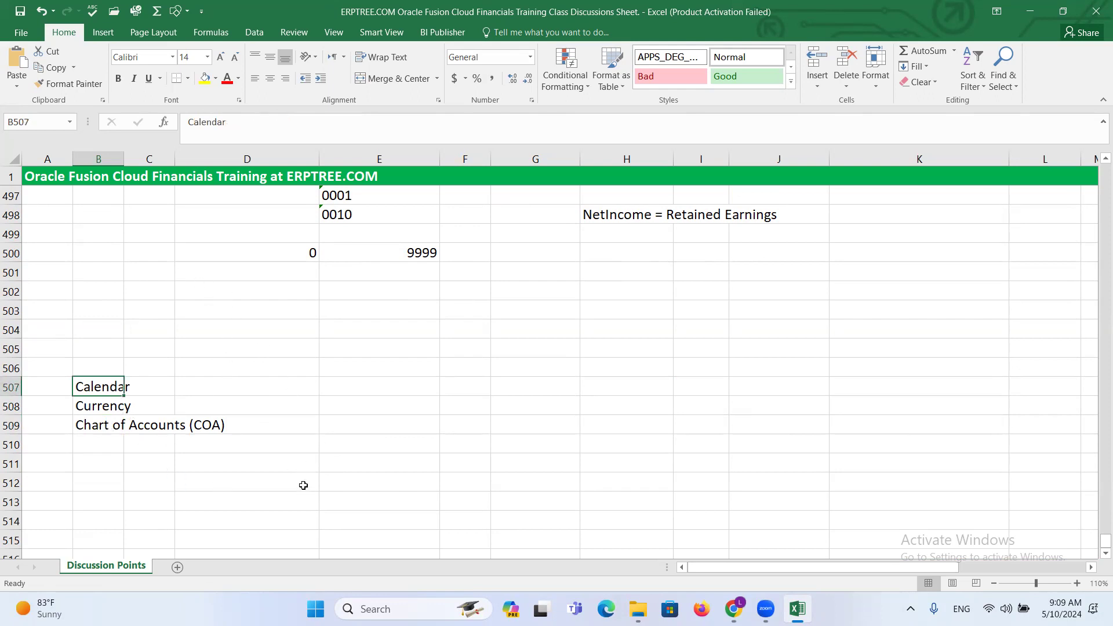
click(94, 407)
click(109, 432)
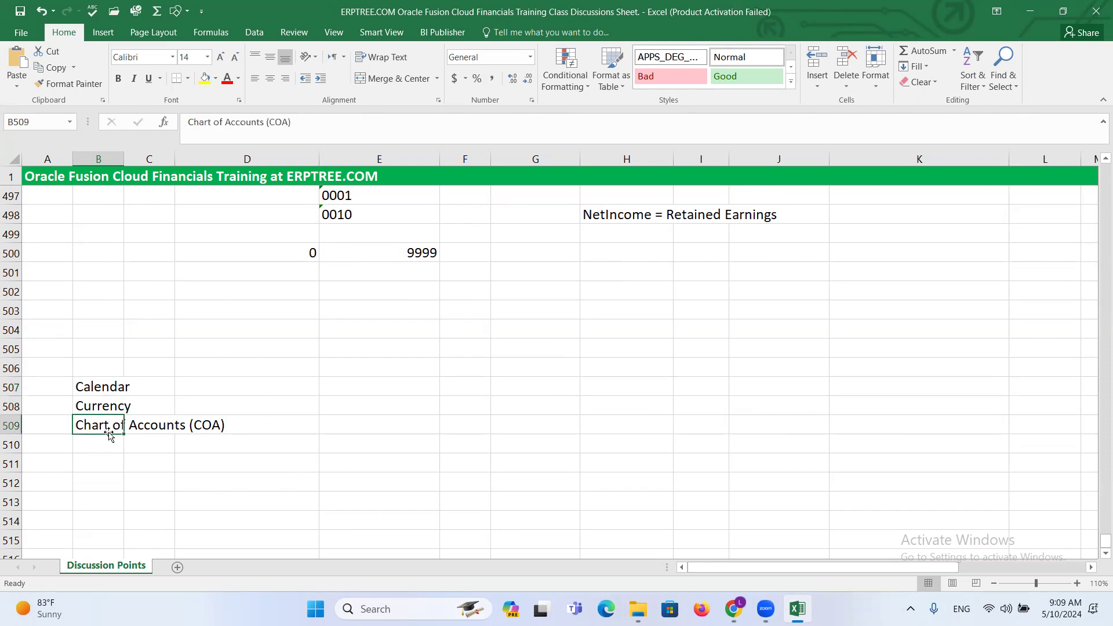
click(102, 387)
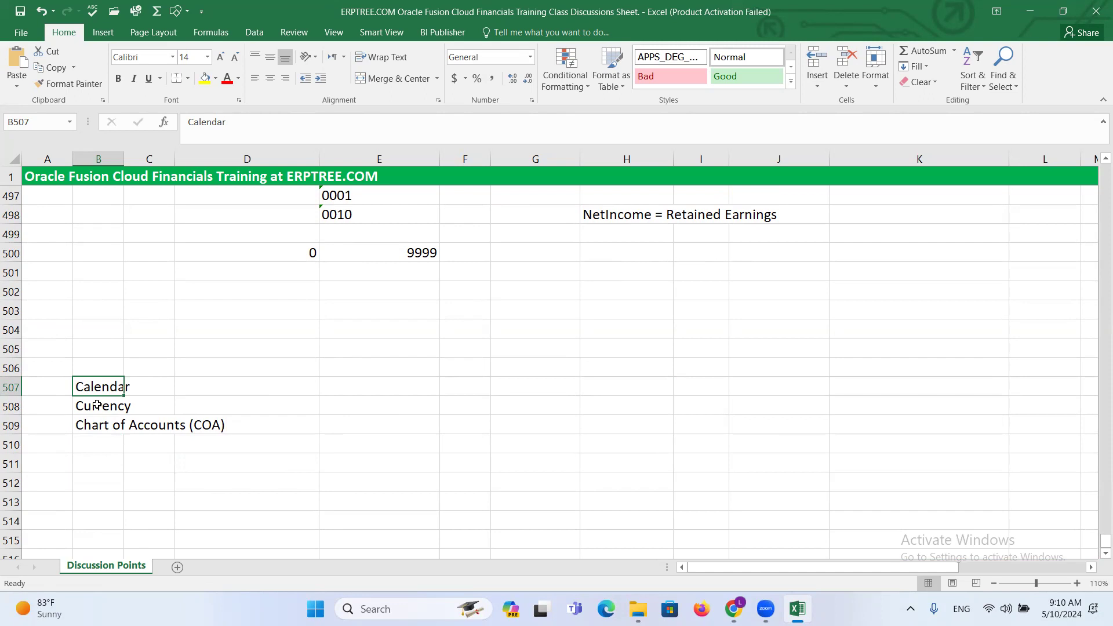
click(352, 387)
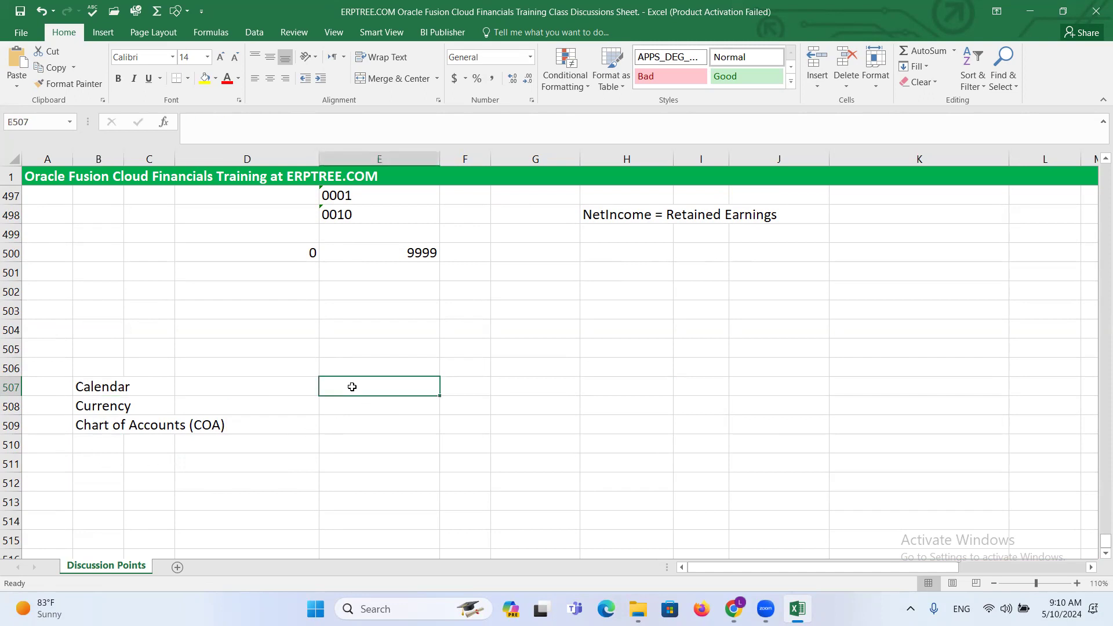
click(336, 408)
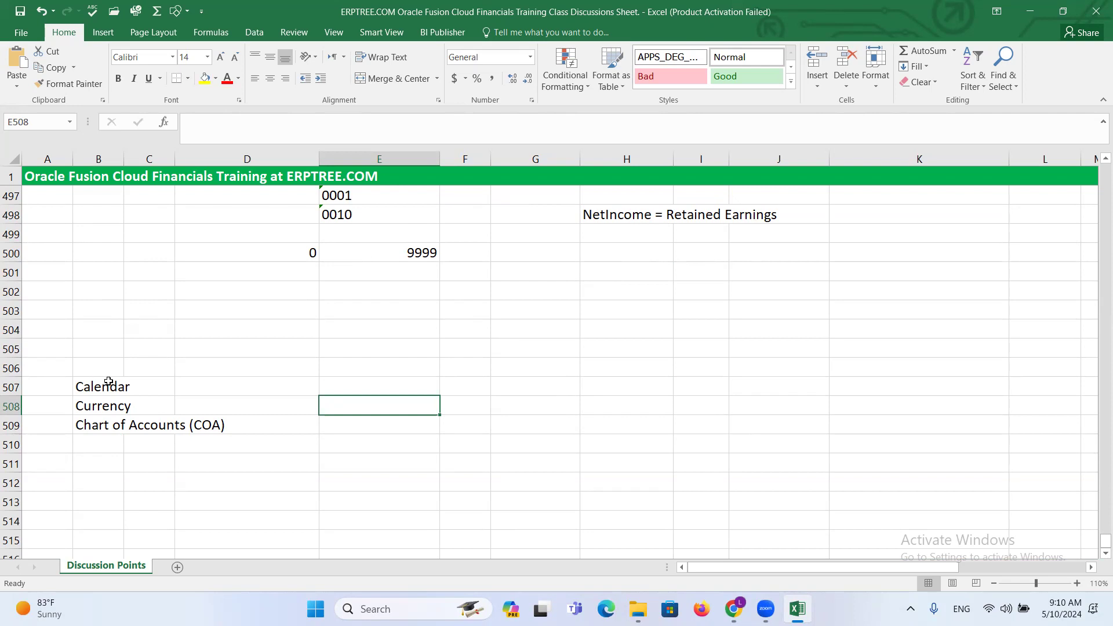
drag(108, 381, 103, 426)
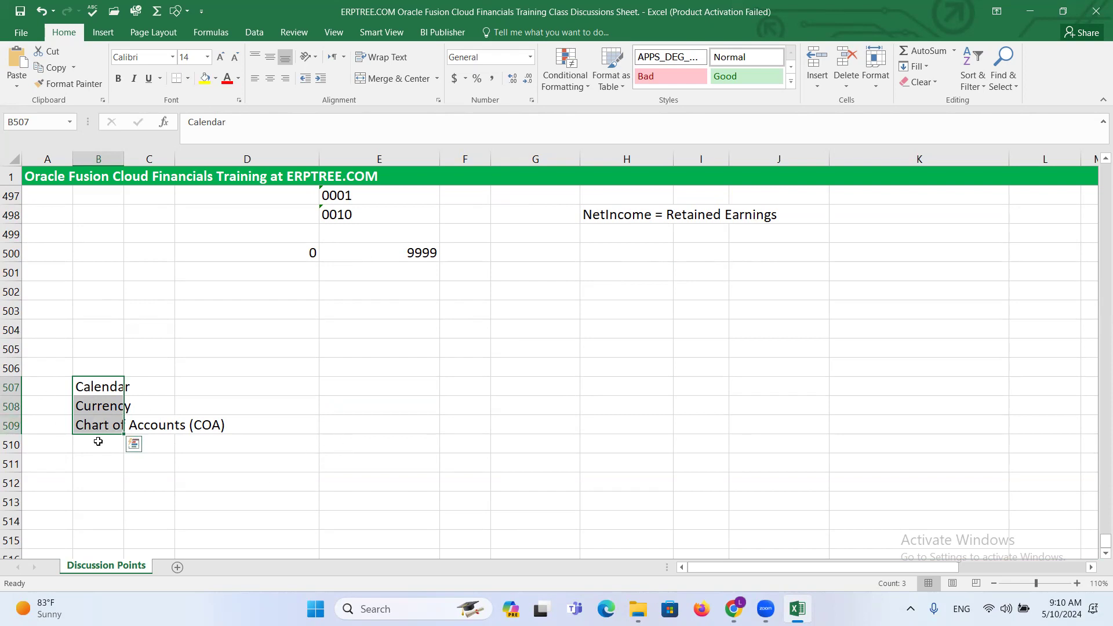
- Enter 3 C's in cell E508 beside the Currency entry
click(334, 409)
text(3 )
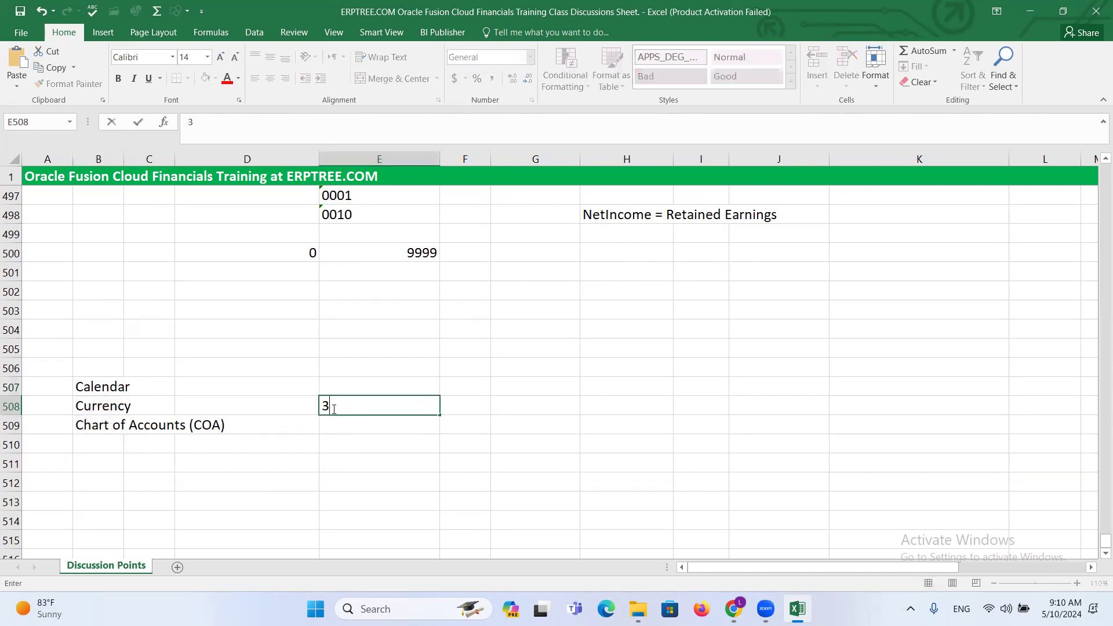
text(C's)
click(552, 149)
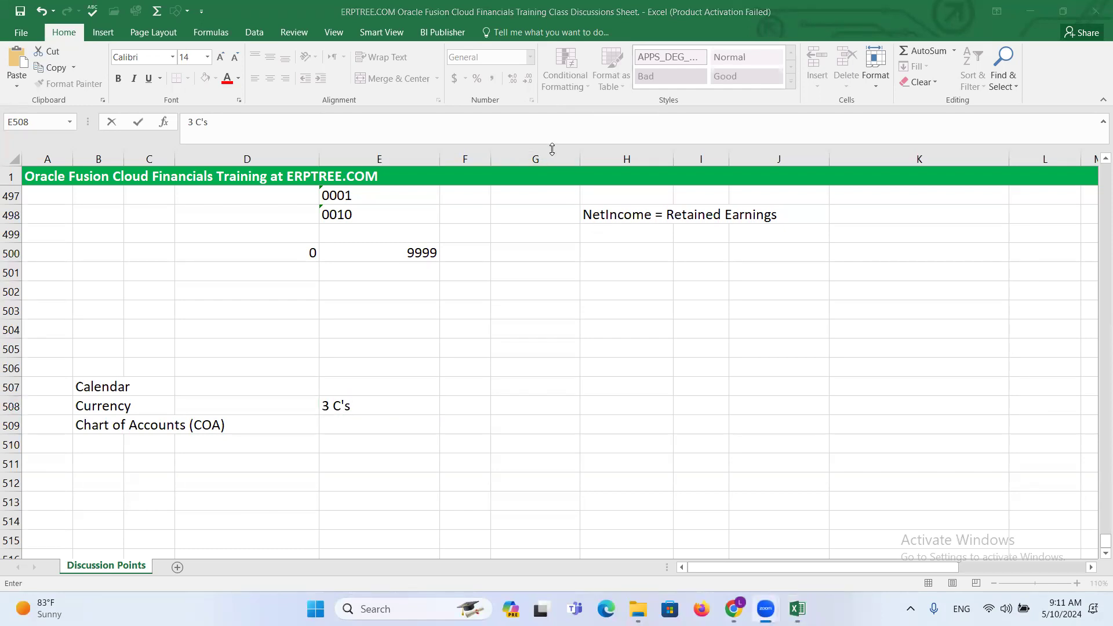
click(352, 150)
click(332, 429)
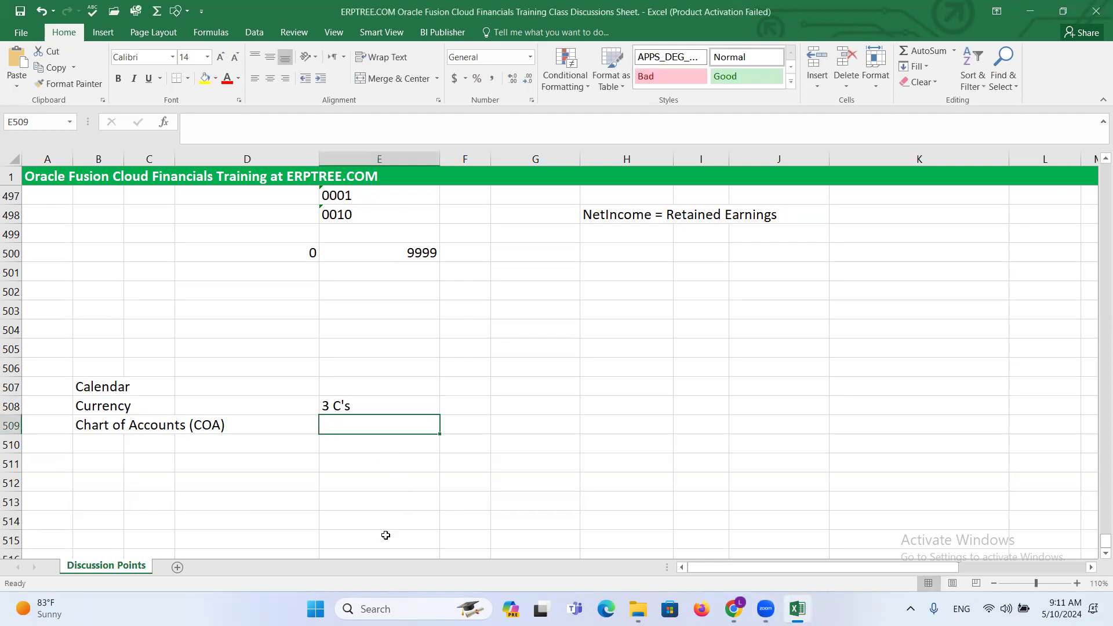
drag(101, 382, 350, 420)
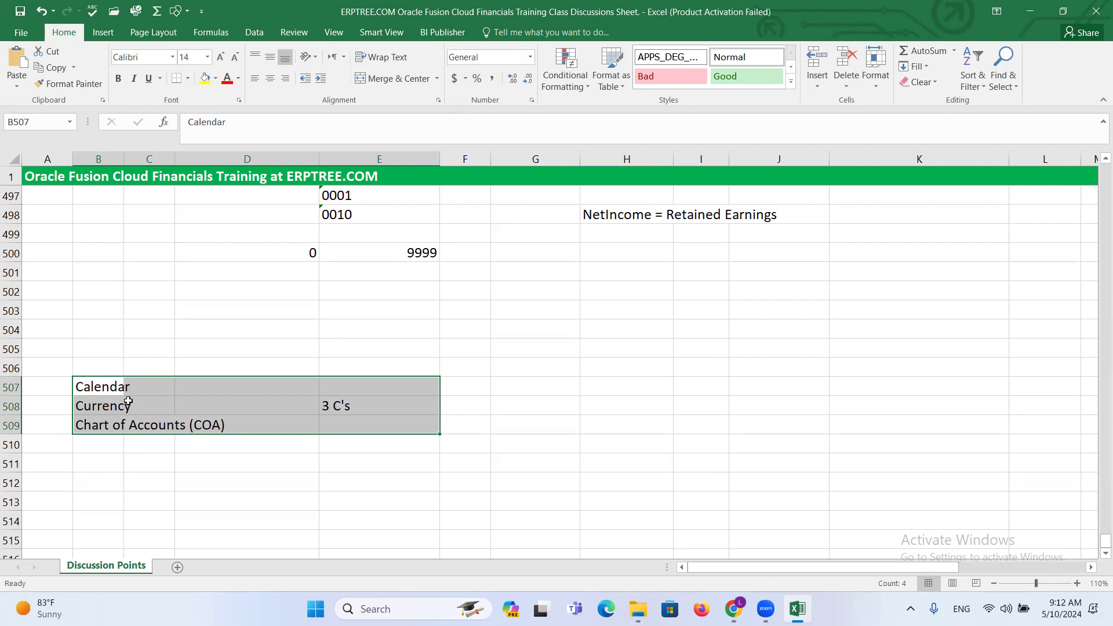
- Add the bold heading Primary Ledger (PL) in cell B506 directly above Calendar
click(104, 360)
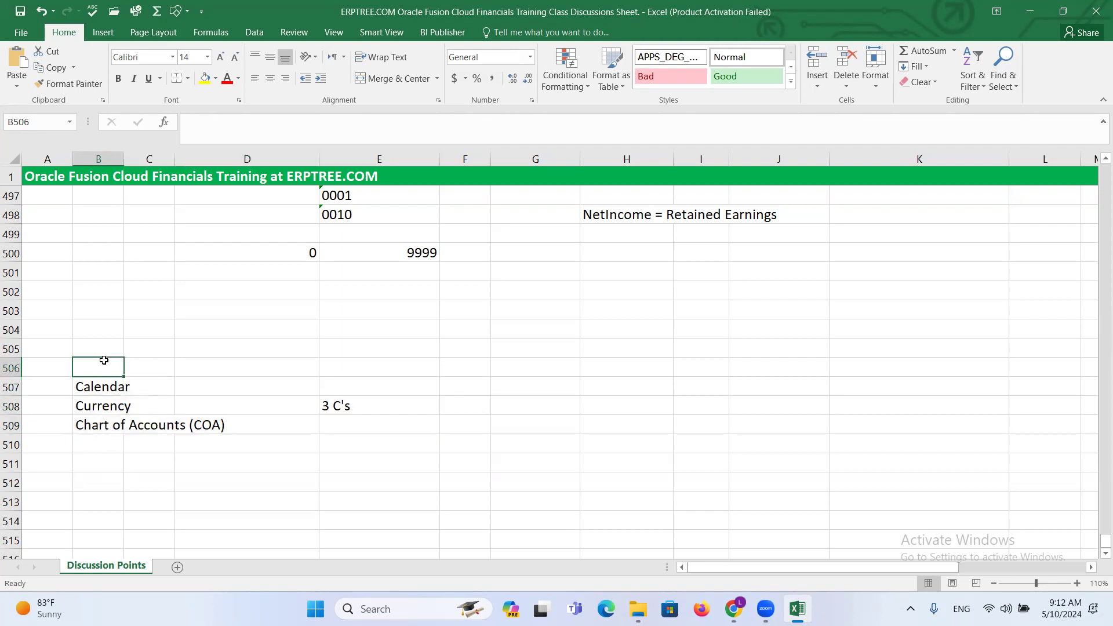
text(P)
text(ima)
key(BackSpace)
key(BackSpace)
key(BackSpace)
key(BackSpace)
text(Primary Led)
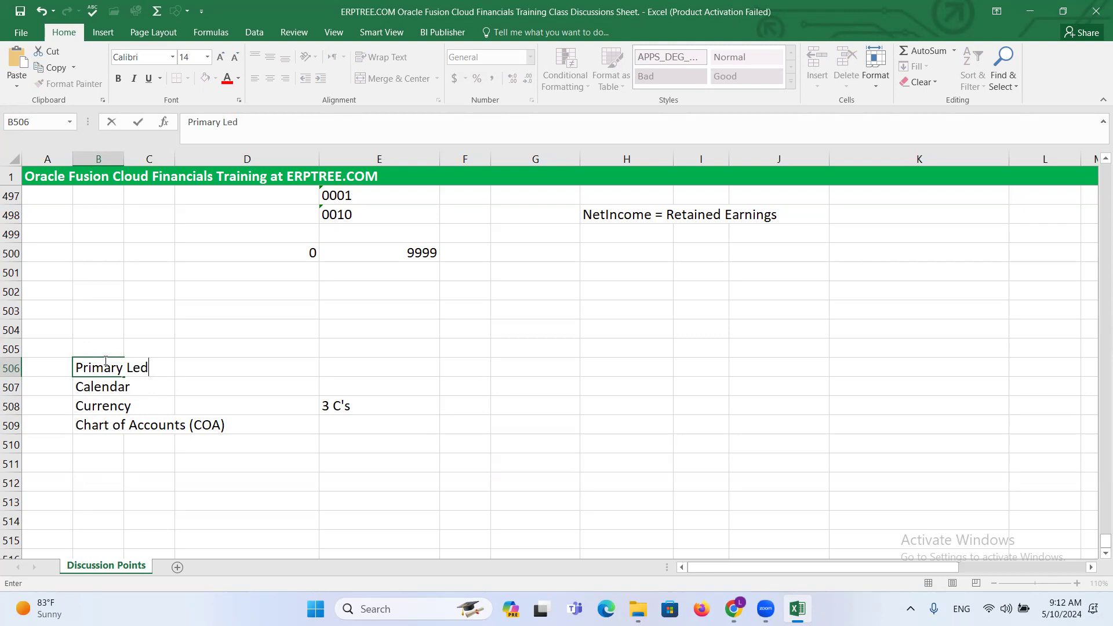
text(ger (PL)
key(ctrl+Return)
key(ctrl+b)
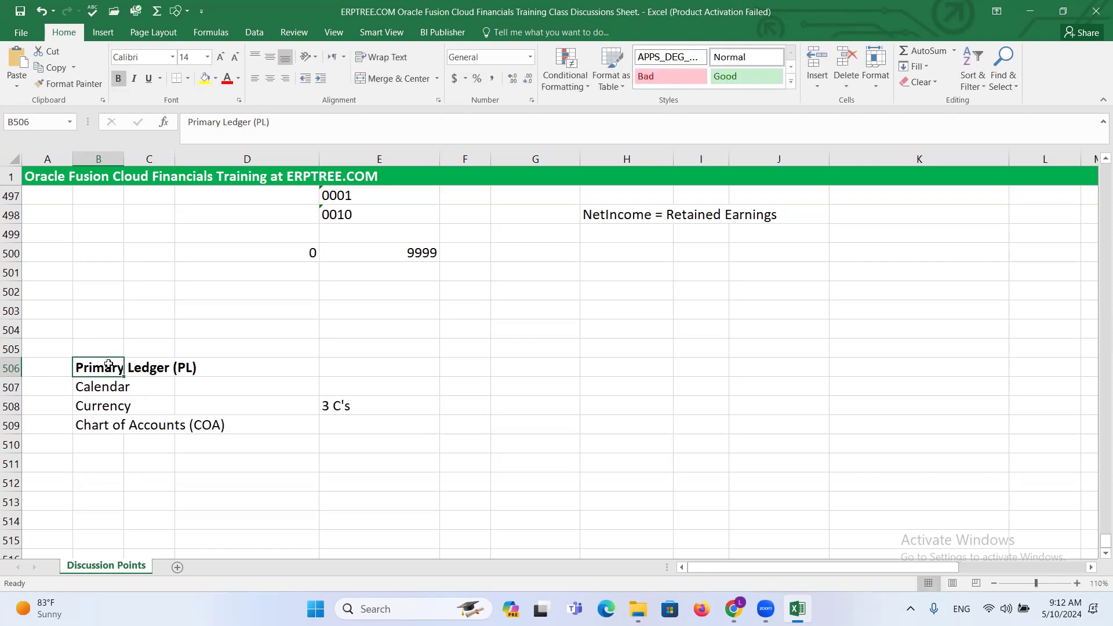
click(99, 476)
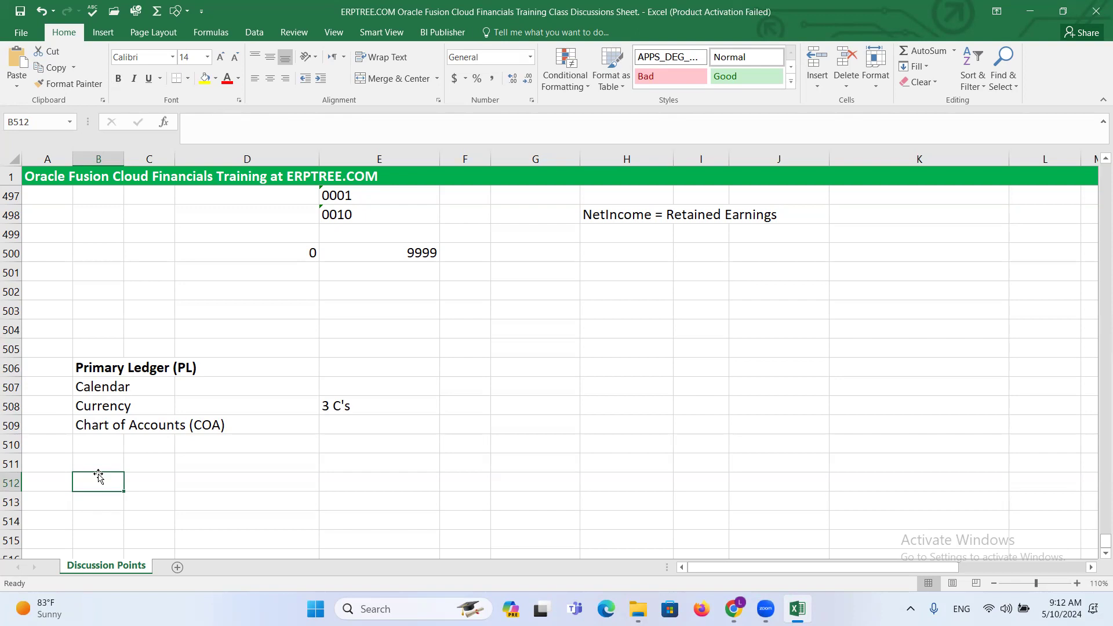
- Go over the Primary Ledger (PL) entries and enter GL in cell F508 beside 3 C's
click(104, 367)
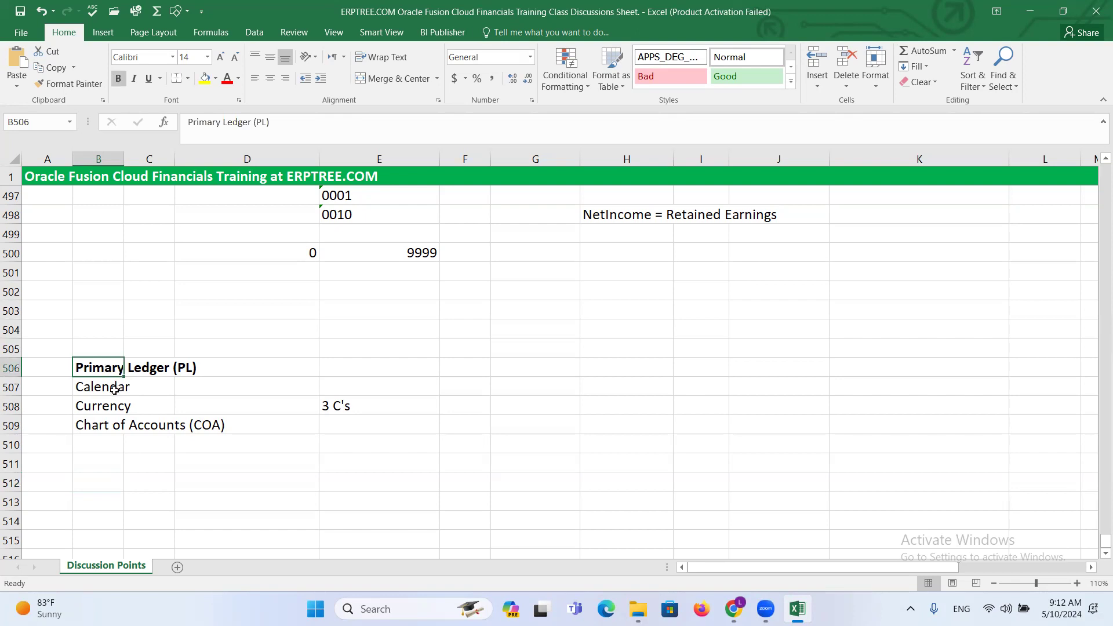
click(109, 388)
click(109, 401)
click(110, 425)
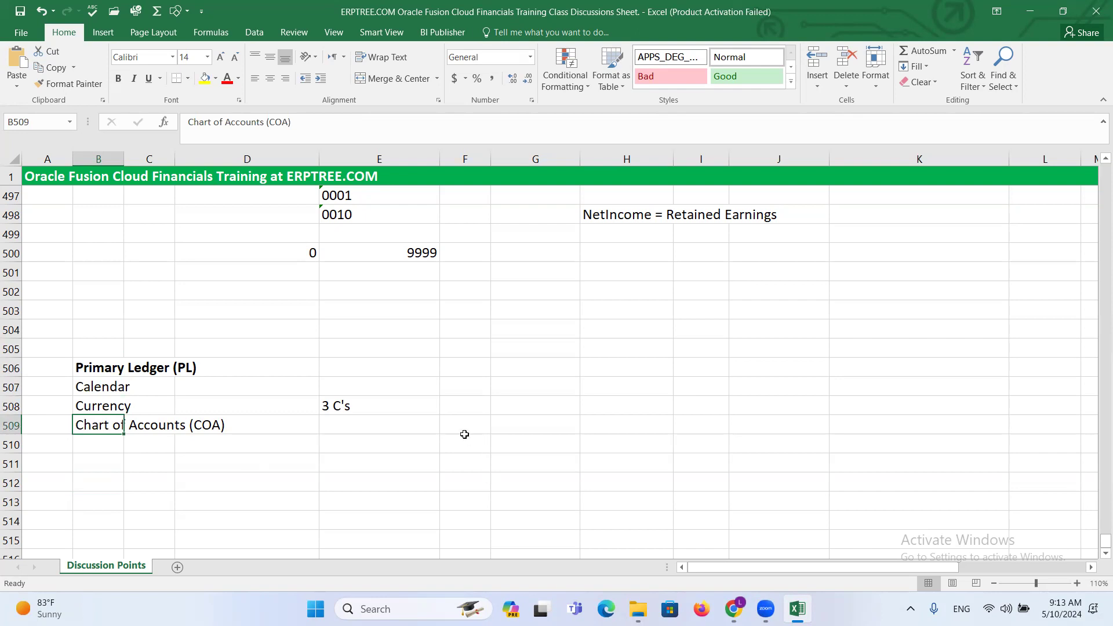
click(452, 407)
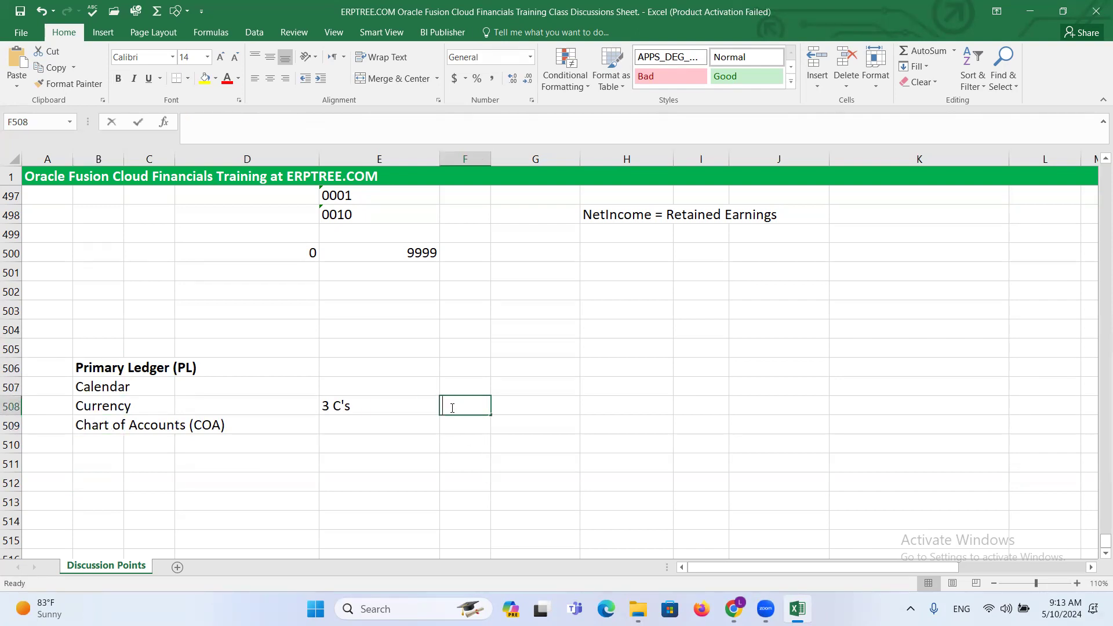
text(GL)
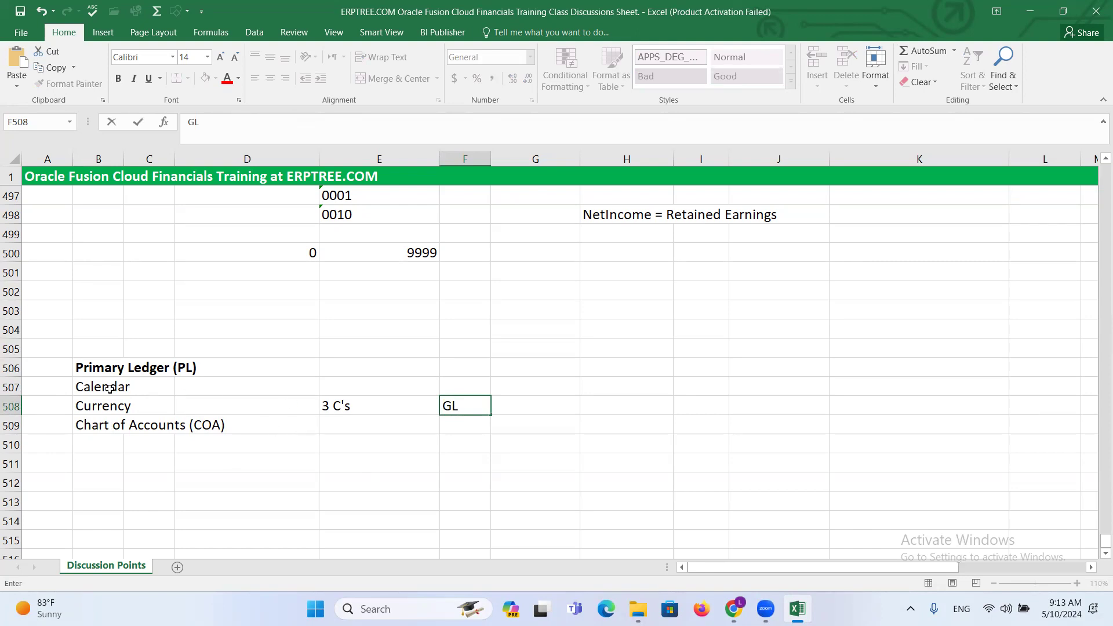
click(82, 365)
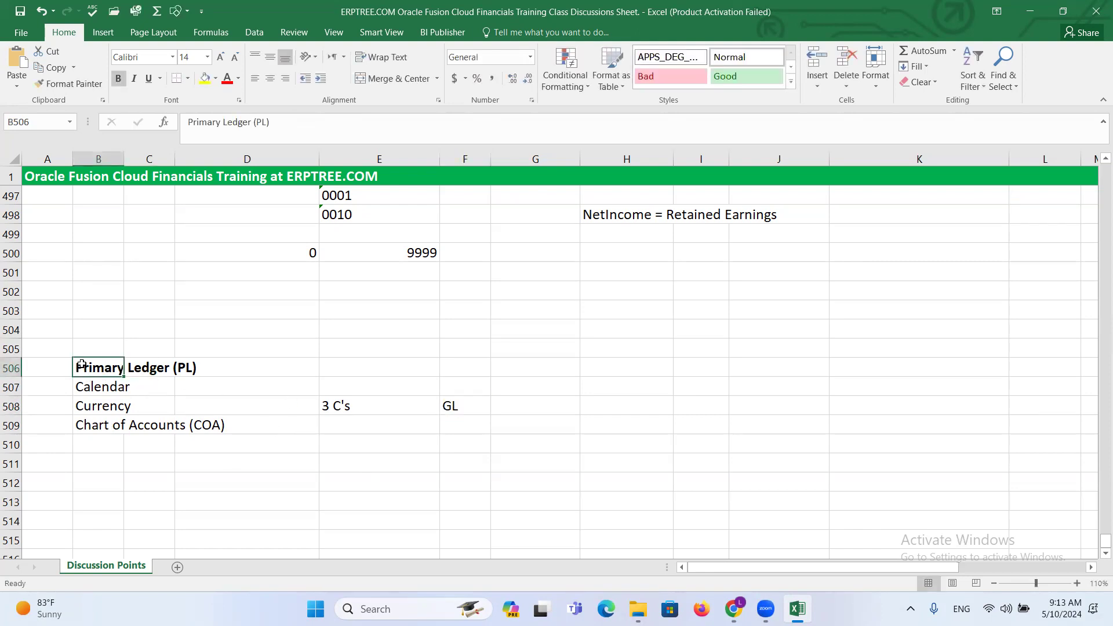
drag(106, 383, 449, 418)
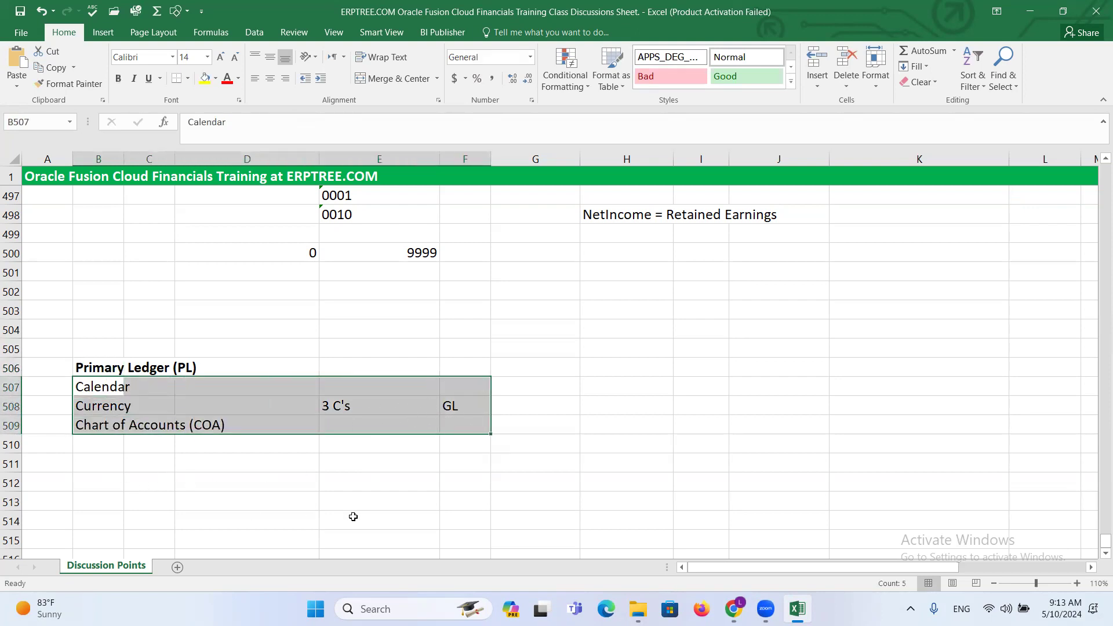
- Enter the module list AP, AR, FA, PO, OM in cell F514, a few rows below GL
scroll(516, 452, down, 3)
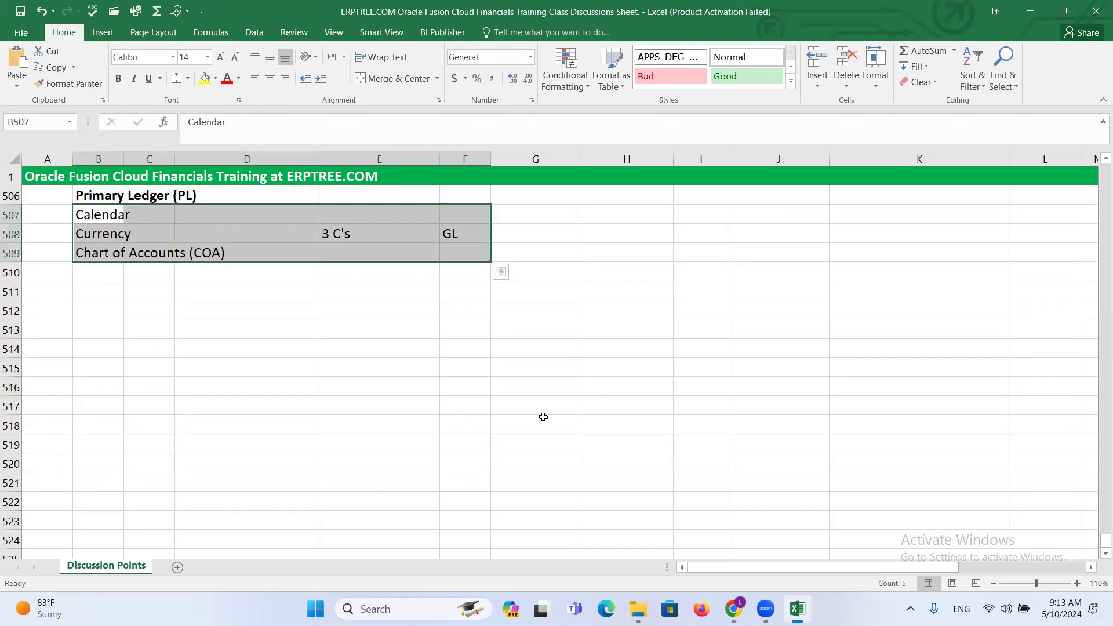
scroll(513, 391, down, 1)
scroll(497, 374, up, 1)
click(448, 353)
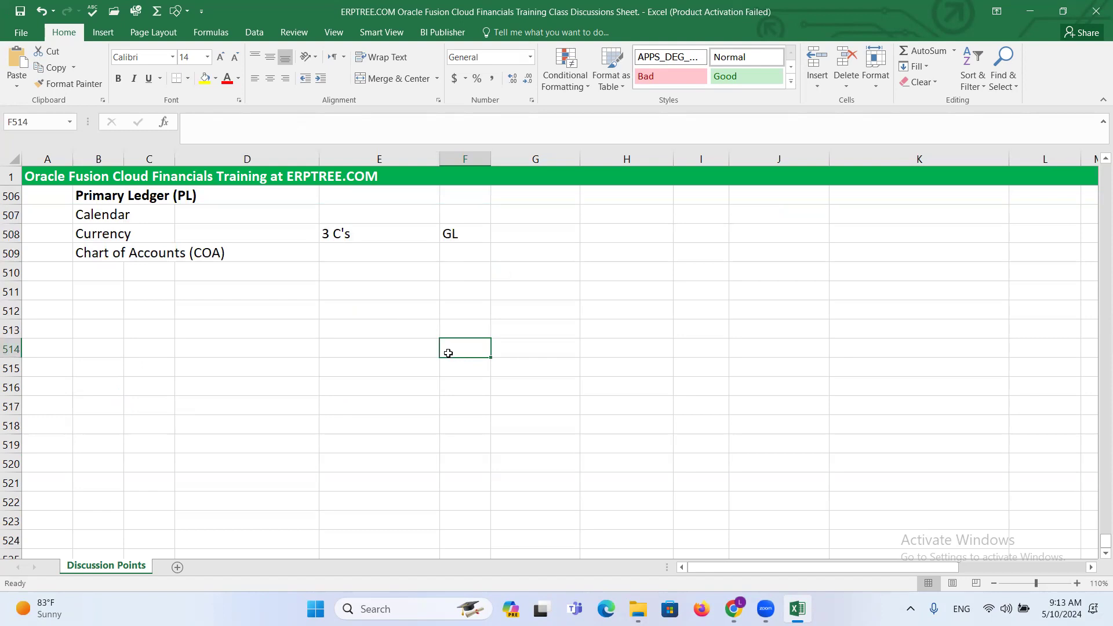
text(a)
text(AP,)
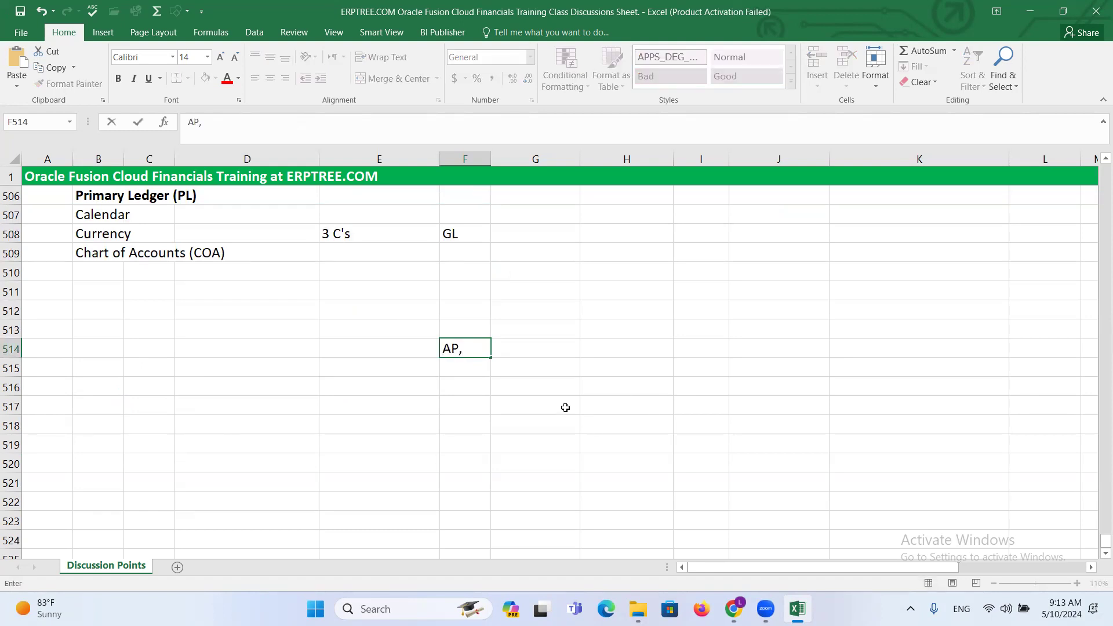
click(1105, 158)
text(,)
click(1104, 158)
text(AR)
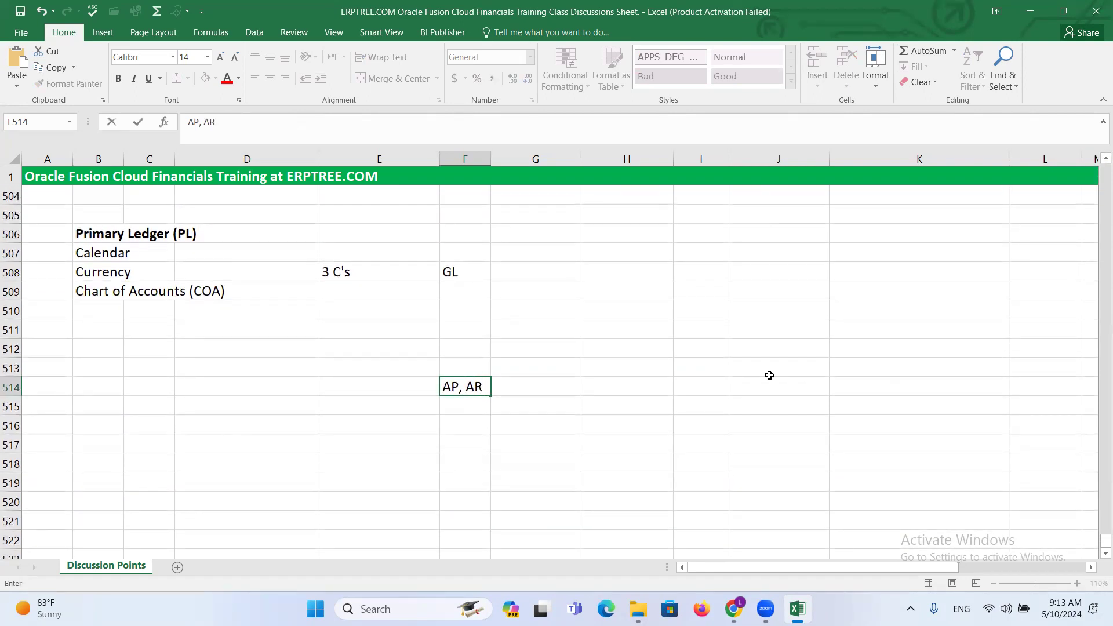
text(, FA, PO, OM)
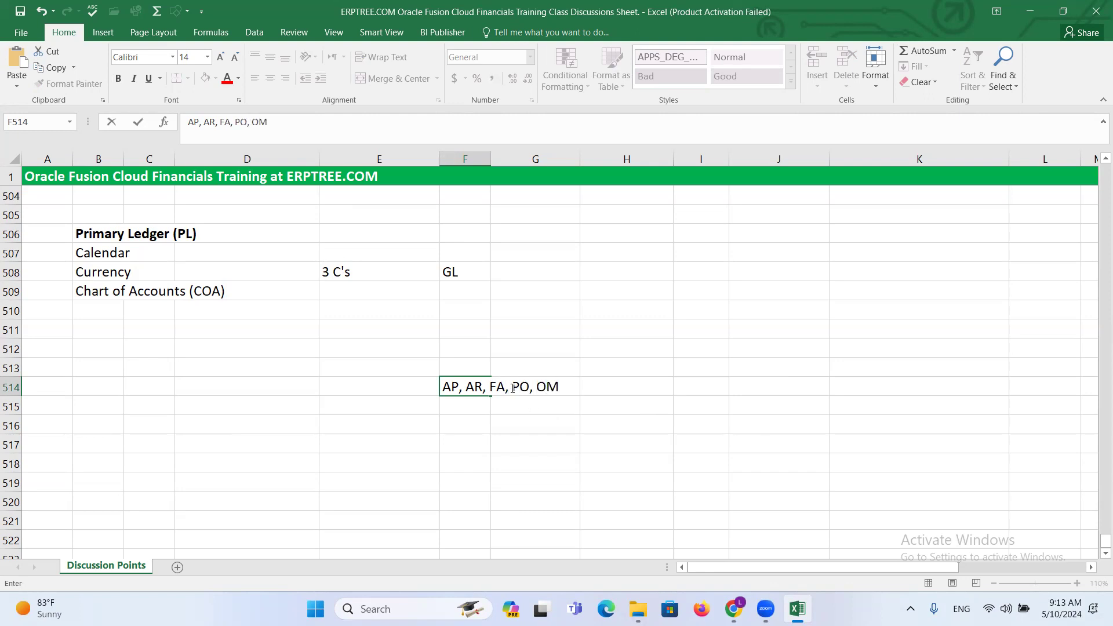
- Compare the AP, AR, FA, PO, OM module list with the Primary Ledger (PL) components noted for GL
drag(512, 387, 560, 387)
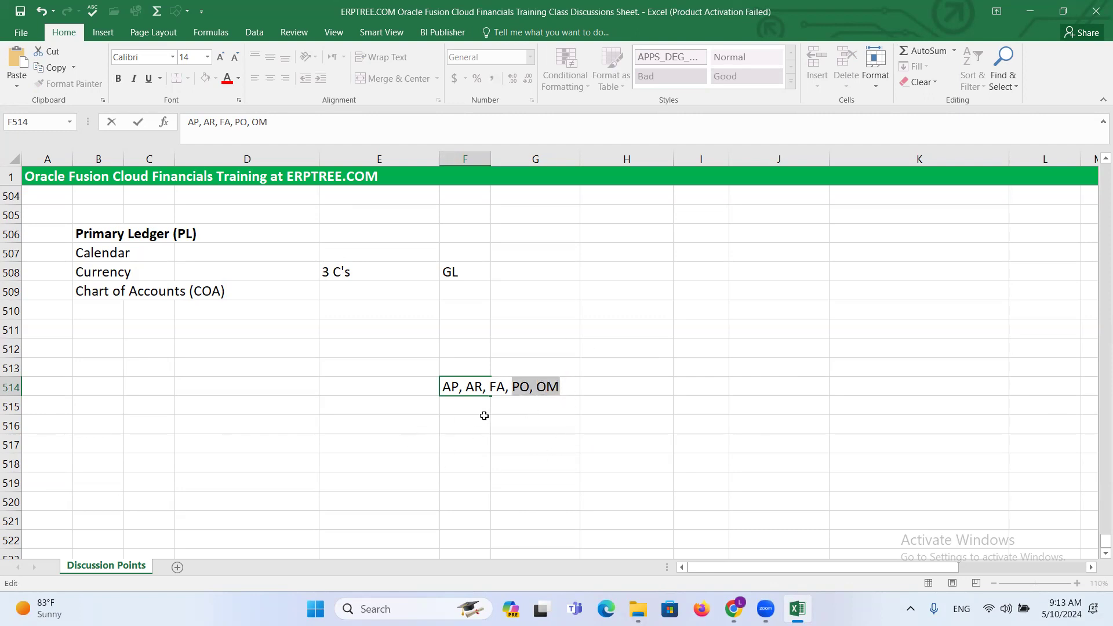
drag(443, 386, 562, 385)
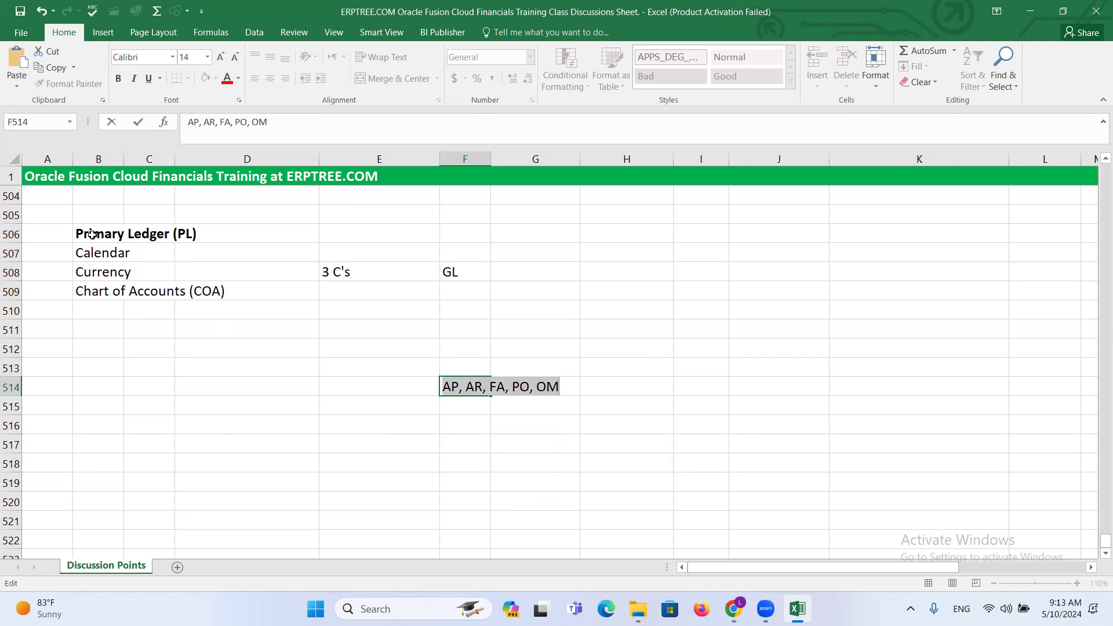
drag(88, 248, 337, 293)
drag(92, 239, 286, 233)
click(451, 272)
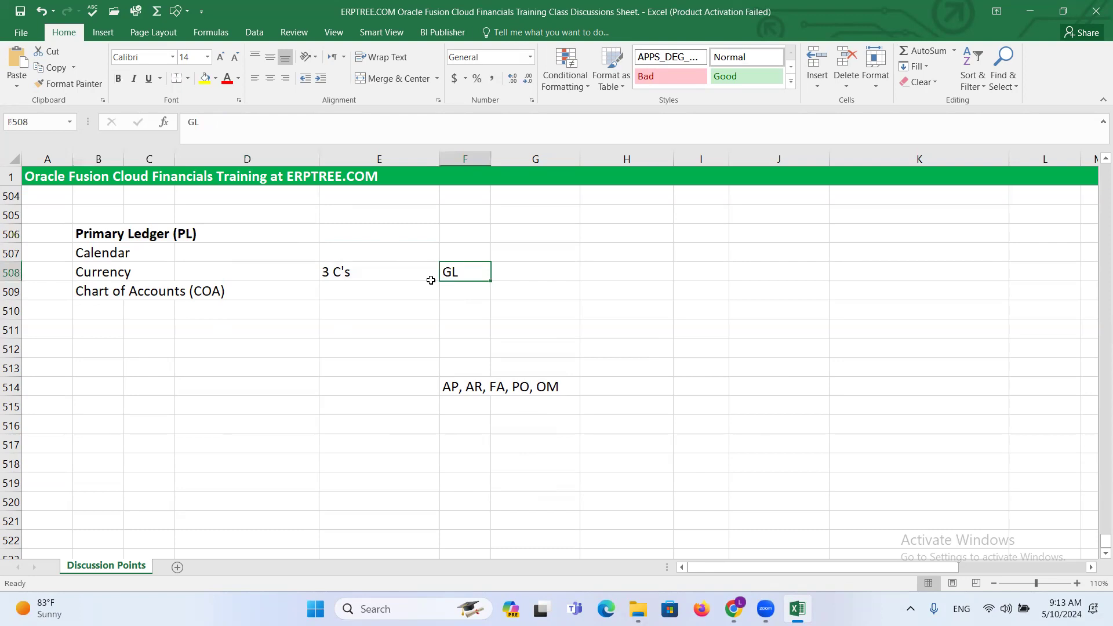
drag(81, 255, 325, 294)
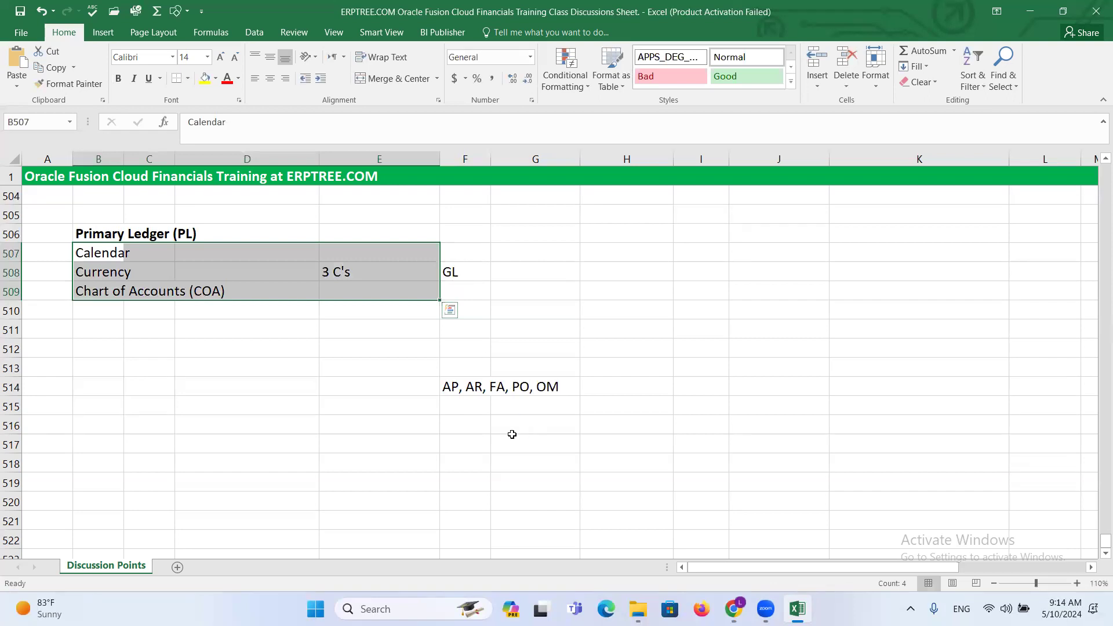
click(463, 391)
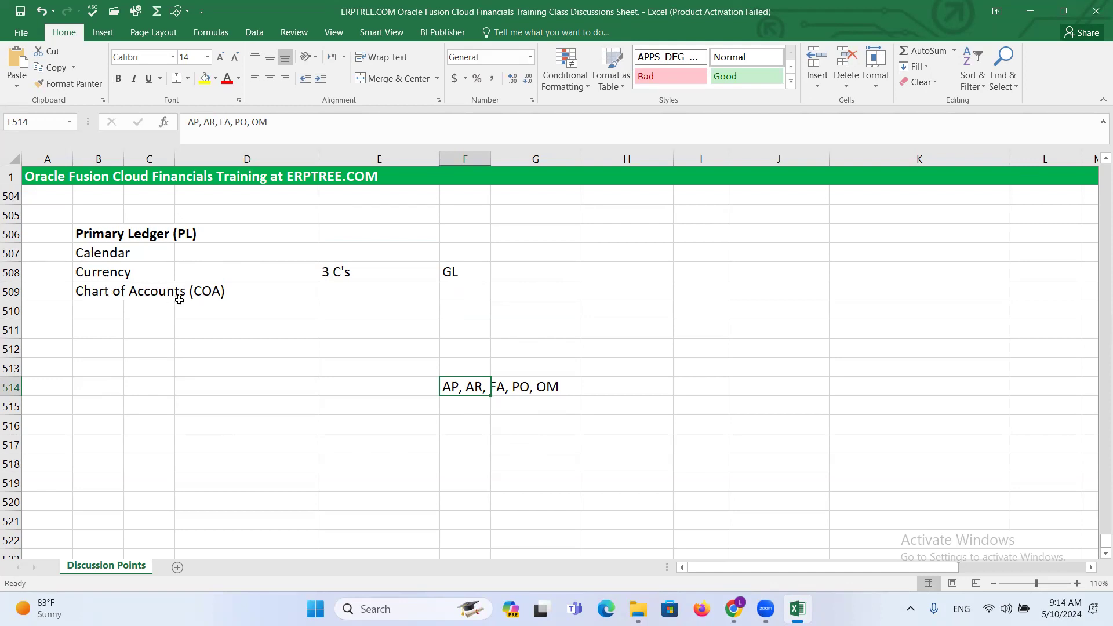
- Copy the Primary Ledger (PL) heading with its three component entries to the block starting at B512
drag(87, 235, 211, 292)
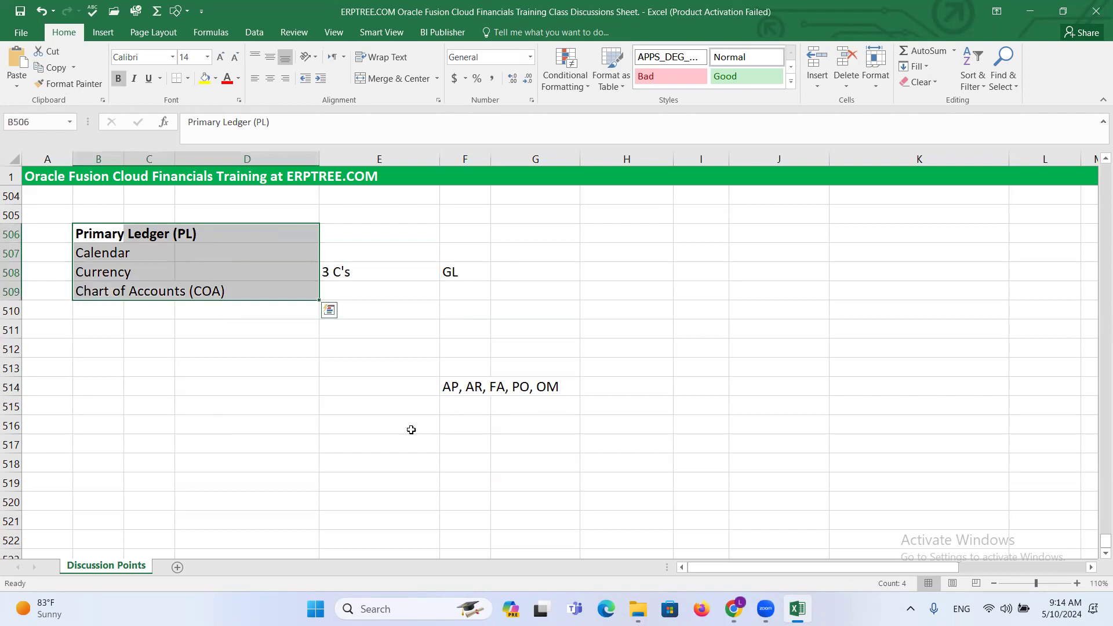
key(ctrl+c)
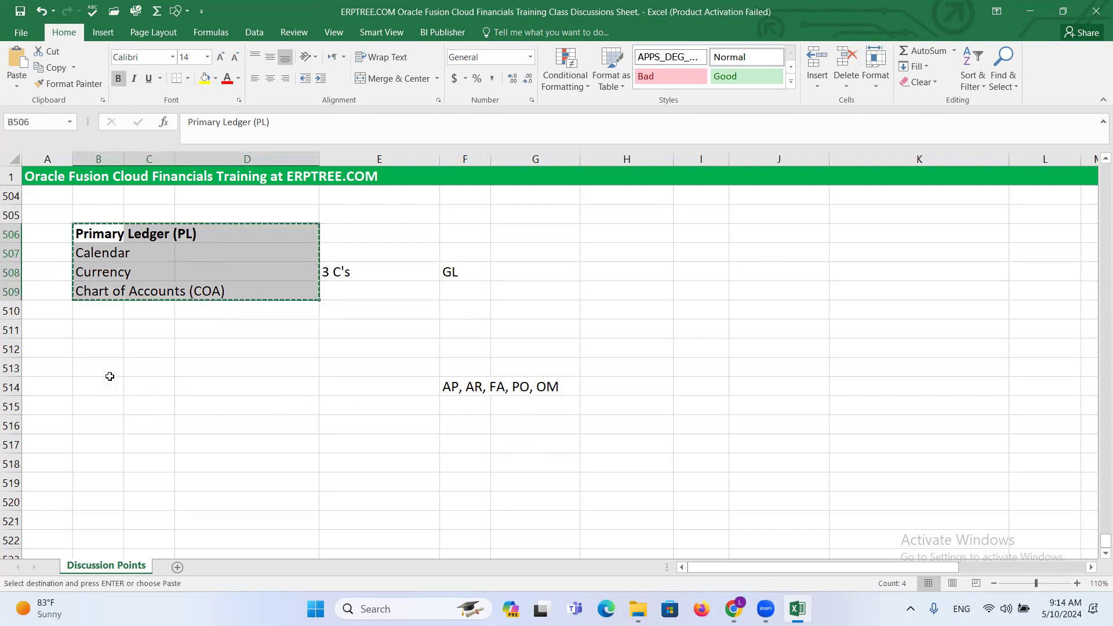
click(93, 354)
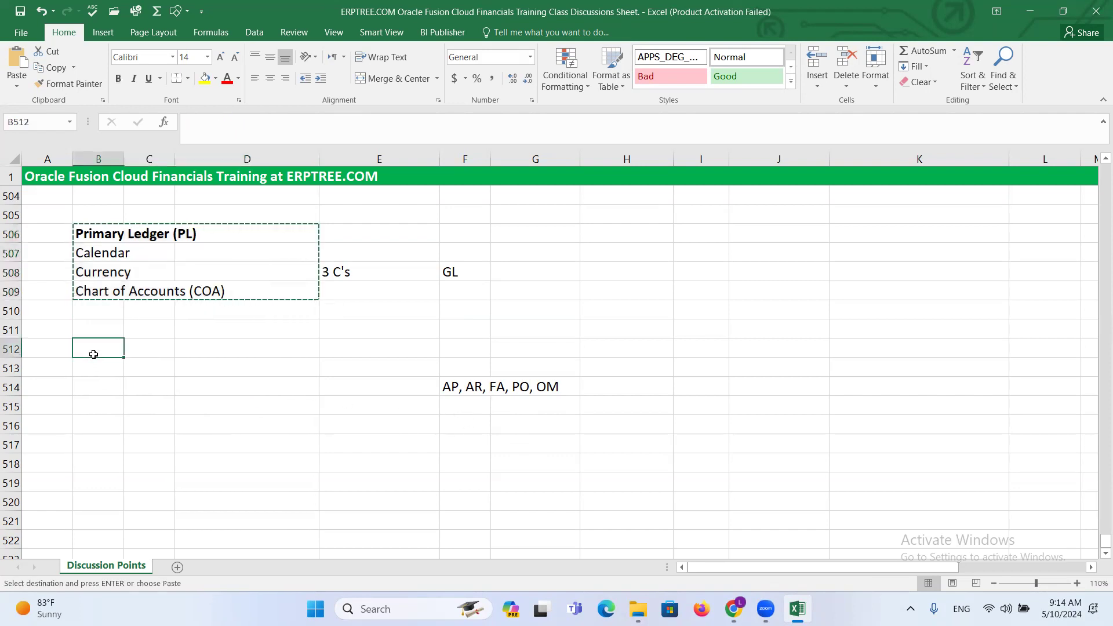
key(ctrl+v)
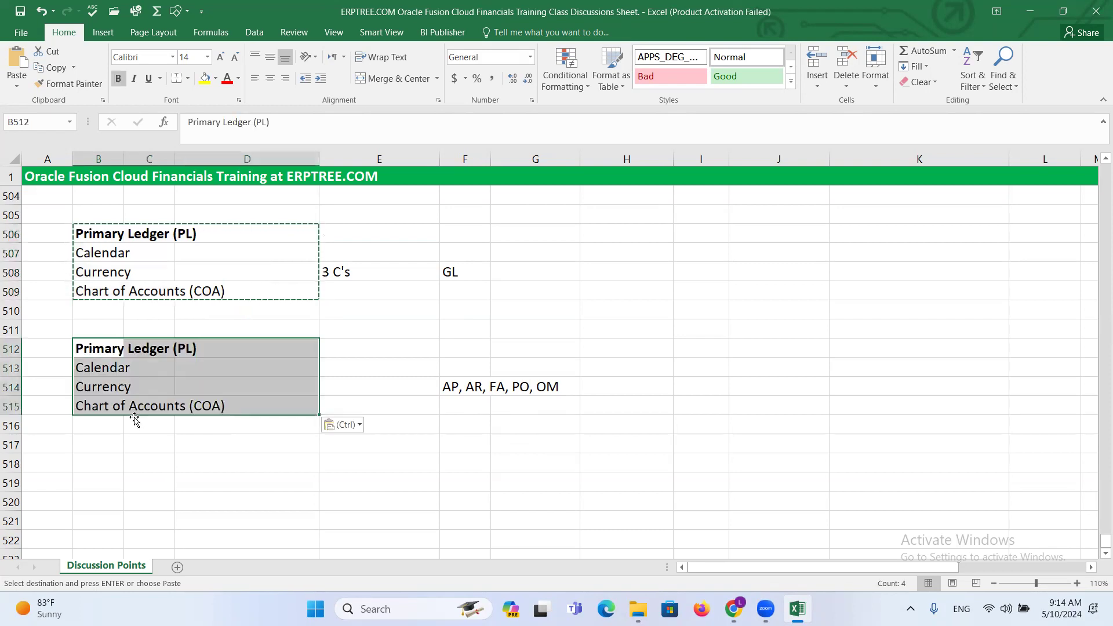
click(111, 424)
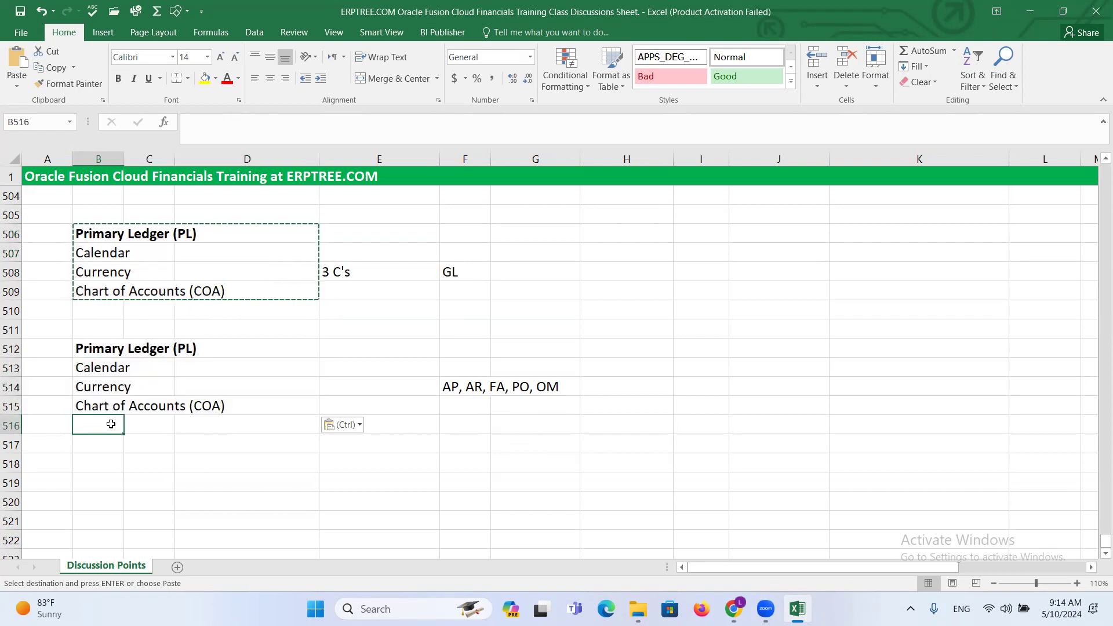
- Enter 4 C's in cell E514 between the copied Currency entry and the module list
click(333, 394)
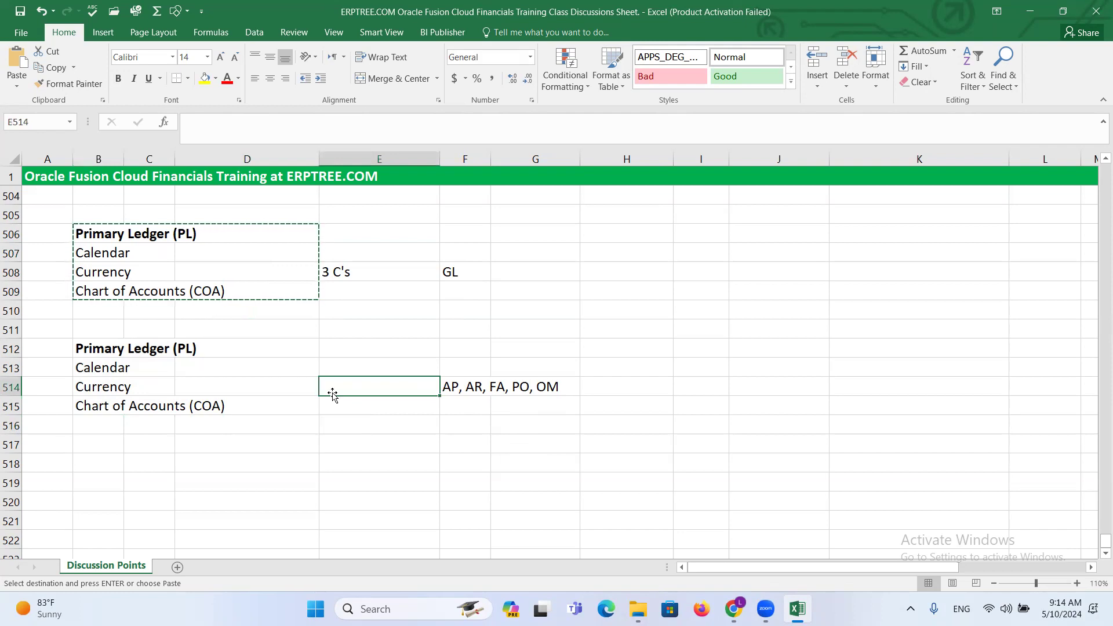
text(4)
text( c)
text(C's)
key(ctrl+Return)
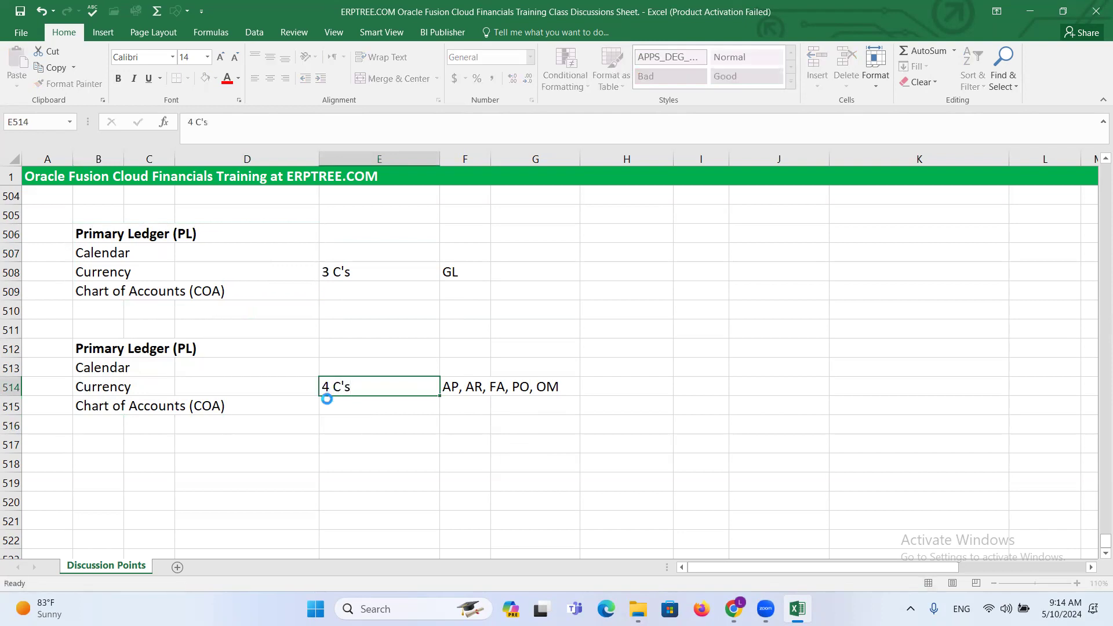
- Add Accounting Method in cell B516 as the fourth component below the copied Chart of Accounts (COA)
click(102, 422)
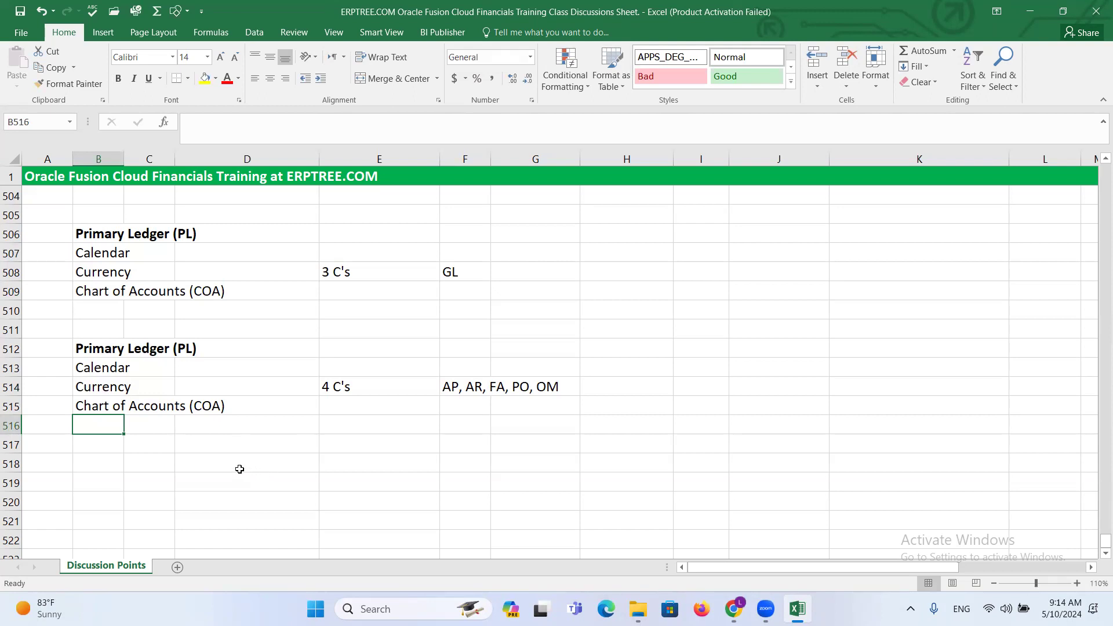
text(Acc)
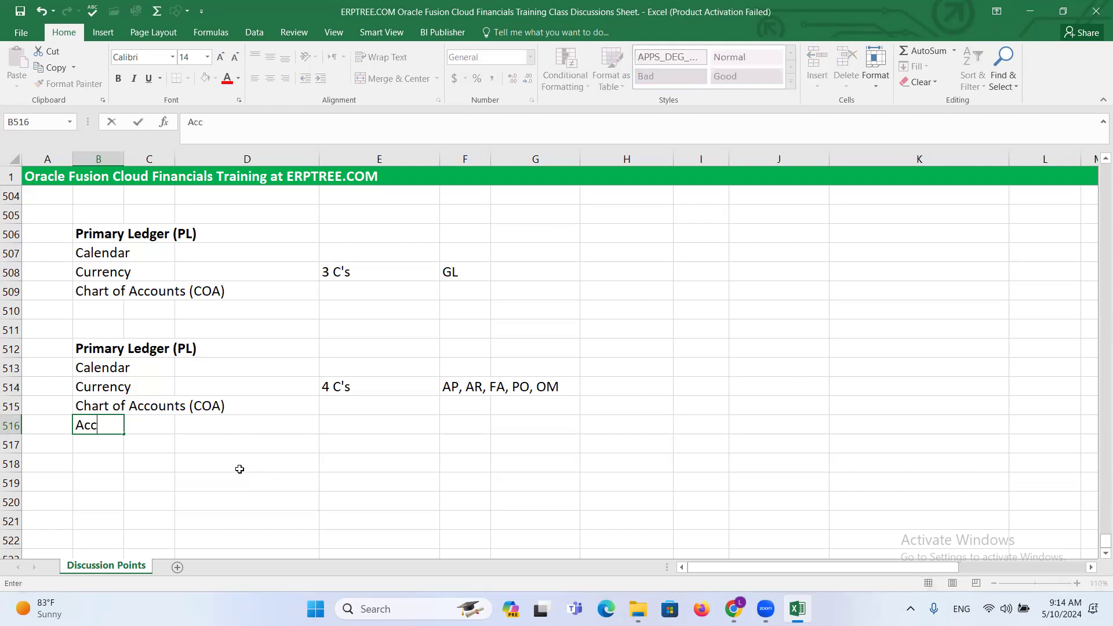
text(ounting Method)
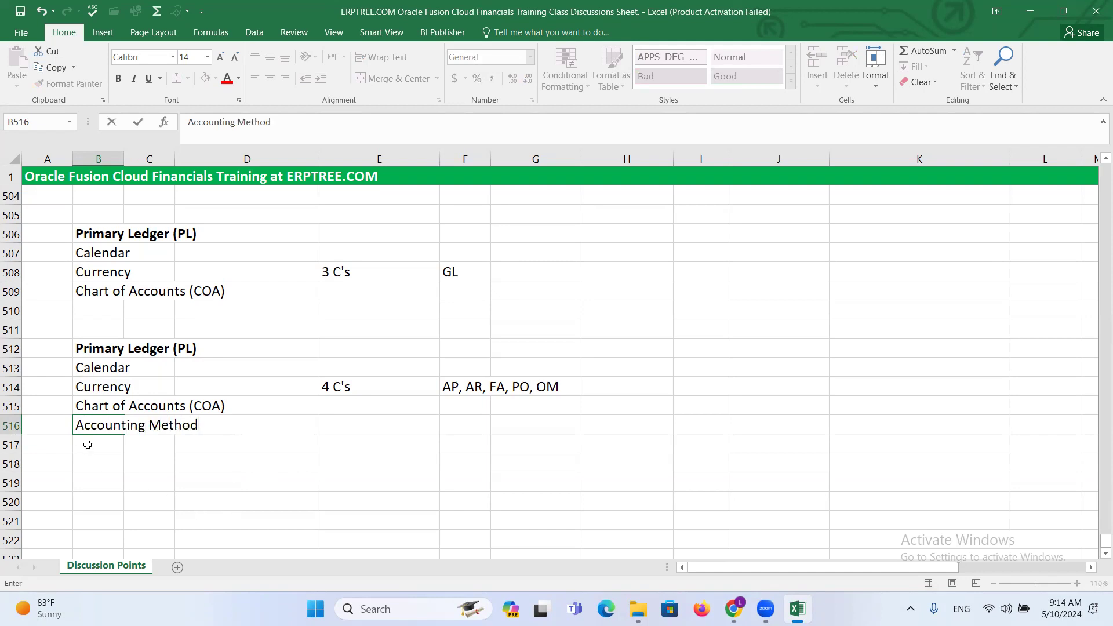
- Format the first letter c of Accounting Method in B516 as bold and red
click(91, 425)
key(ctrl+b)
click(226, 78)
click(139, 464)
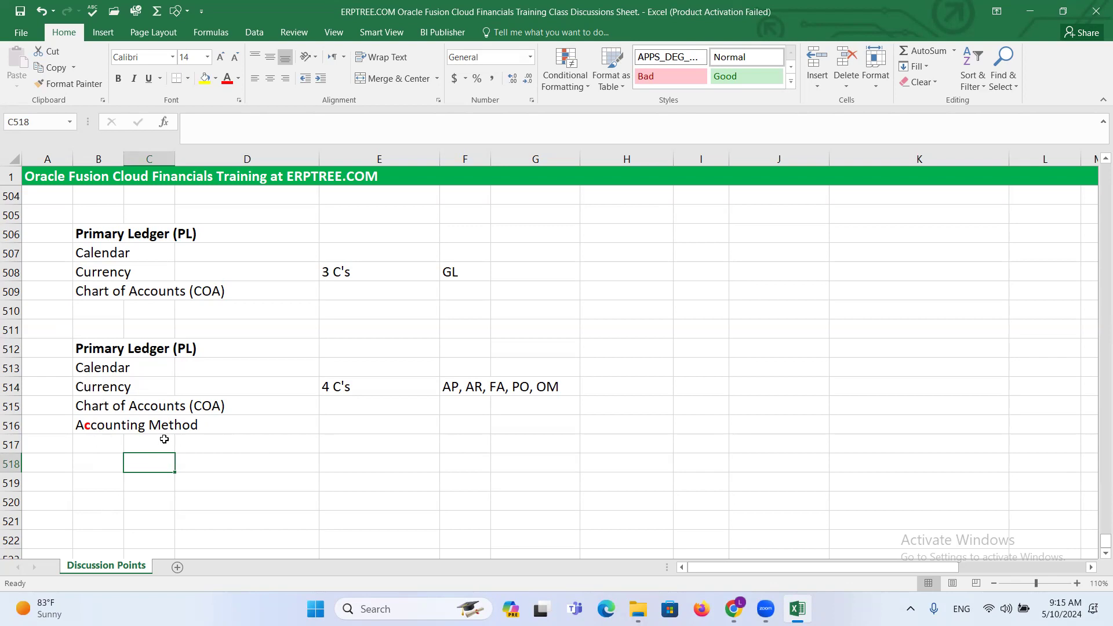
- Compare the two Primary Ledger (PL) blocks, checking their component entries, the C's counts and the modules each applies to
click(88, 426)
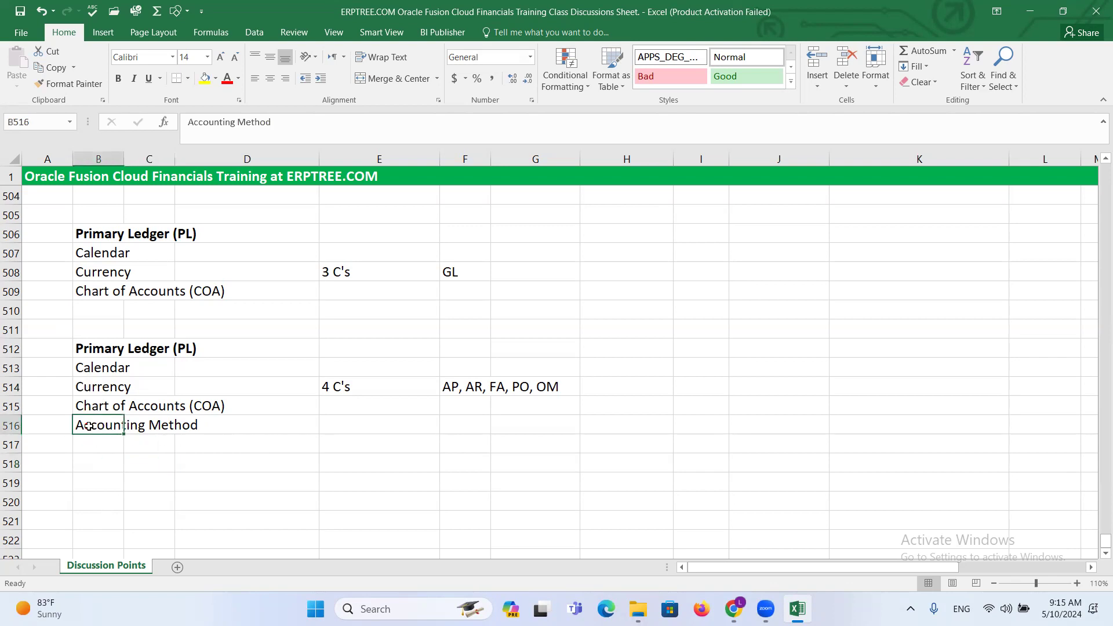
double_click(88, 426)
drag(83, 426, 91, 426)
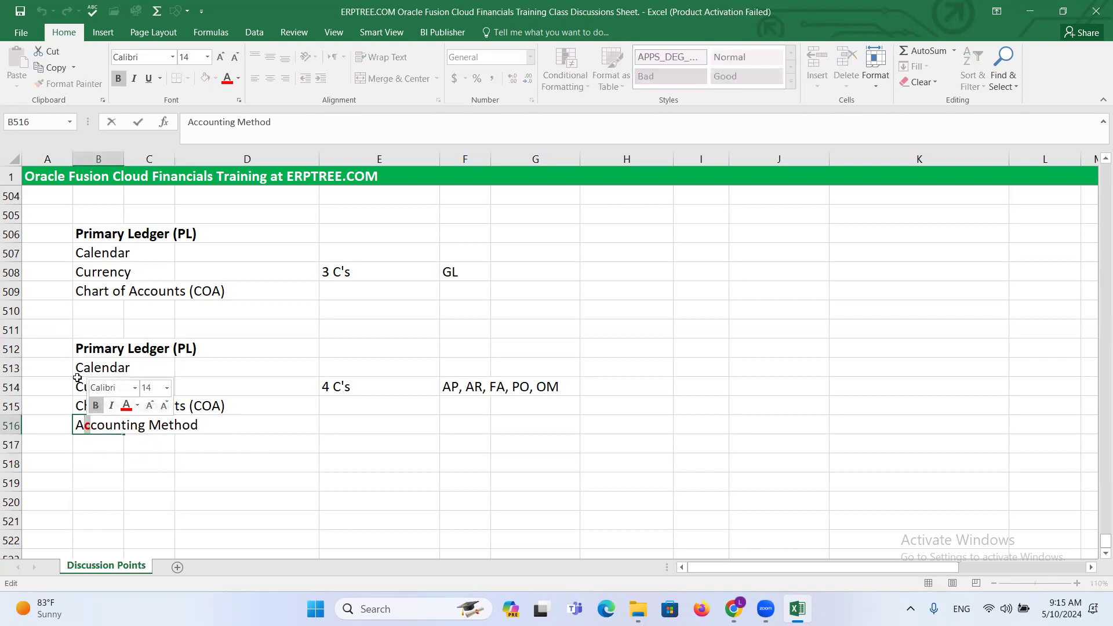
click(248, 482)
click(87, 352)
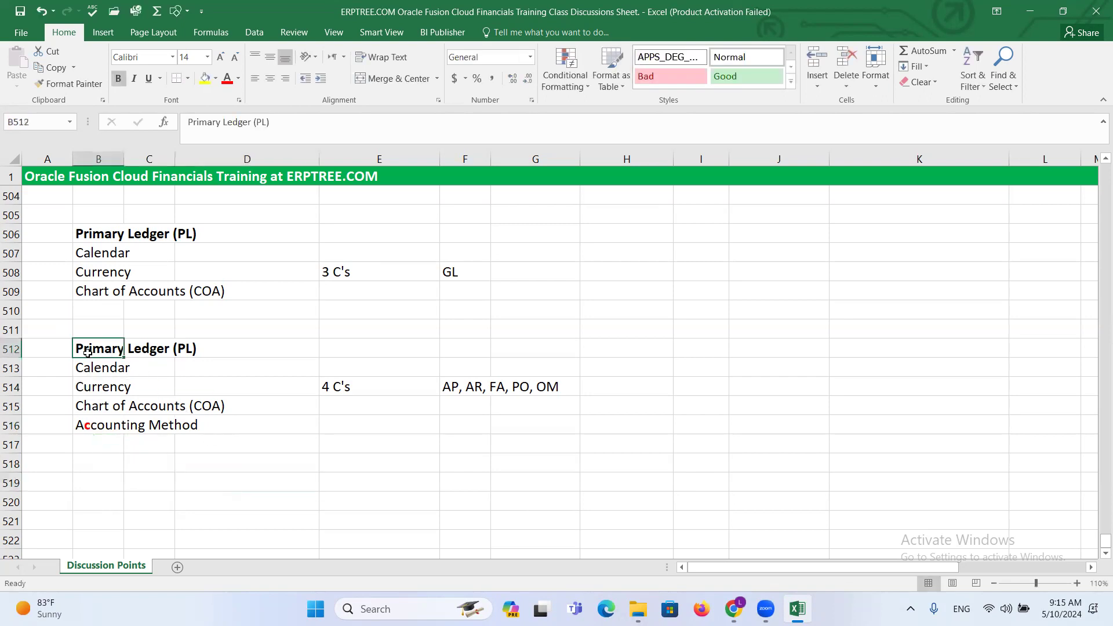
click(351, 387)
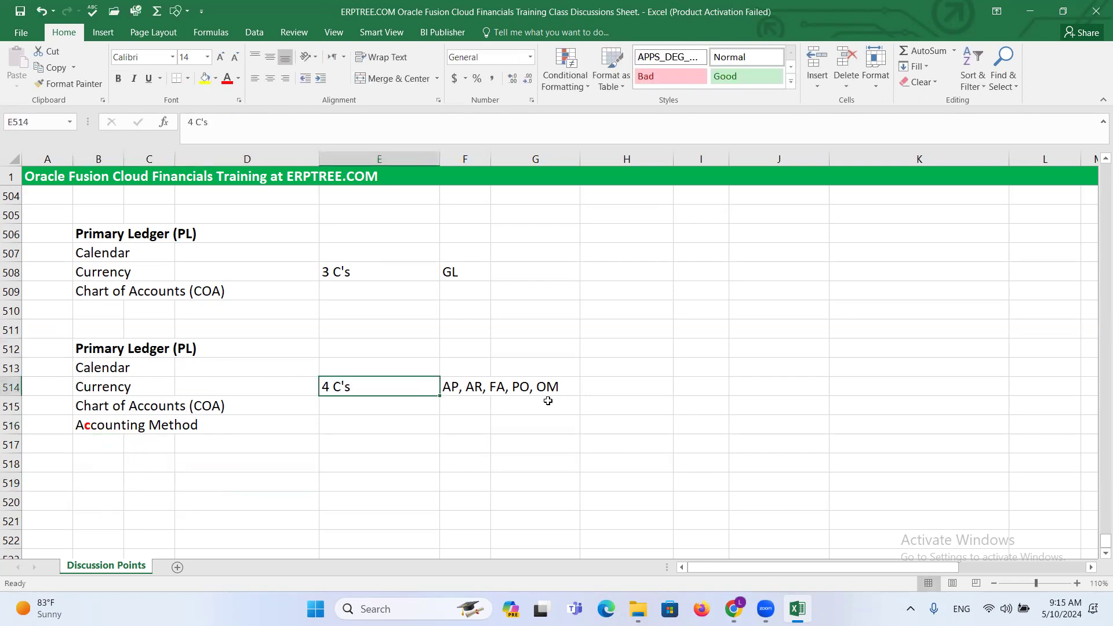
drag(452, 387, 542, 387)
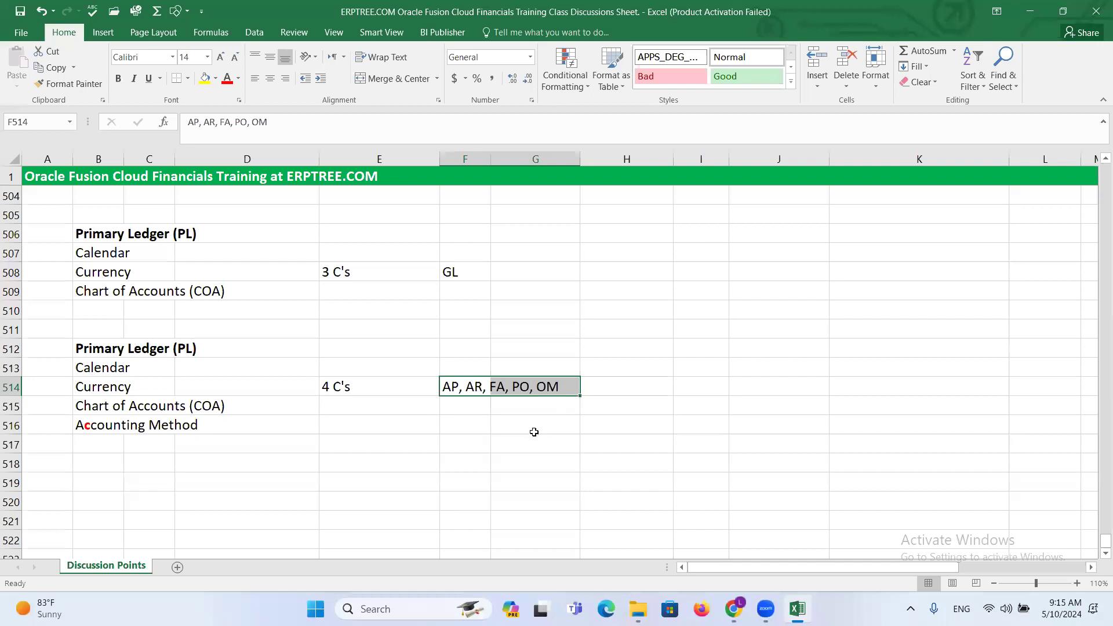
click(97, 348)
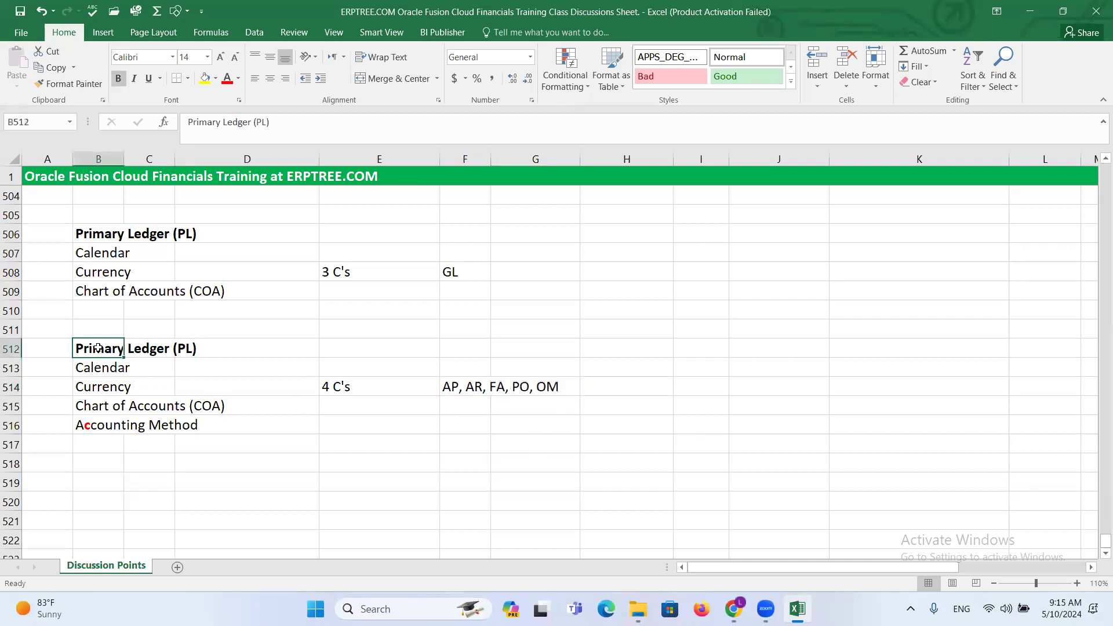
click(449, 271)
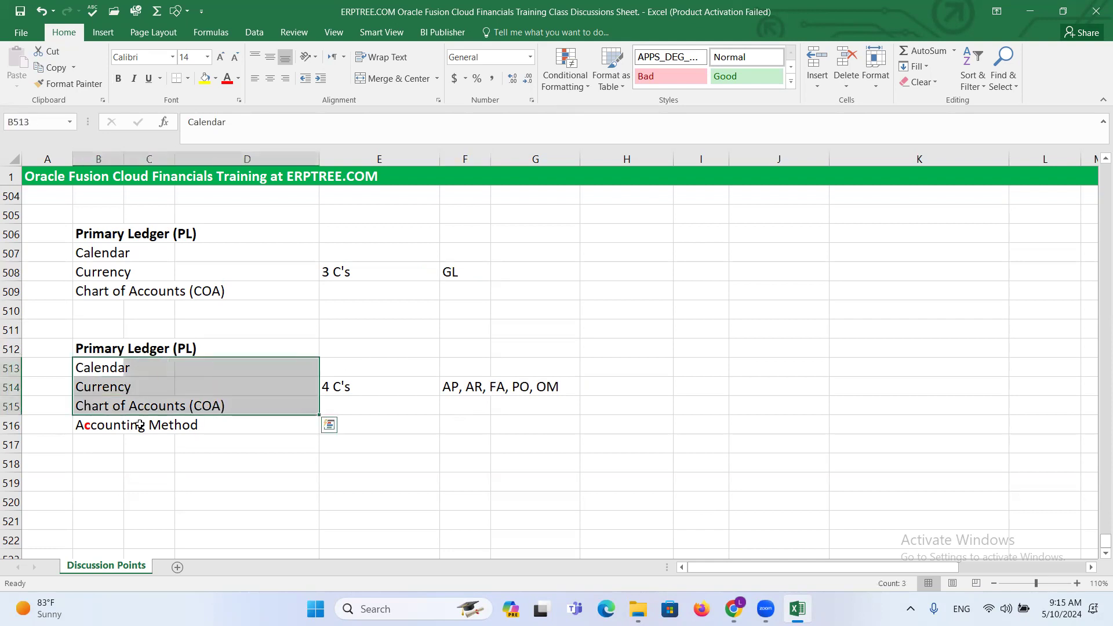
click(104, 425)
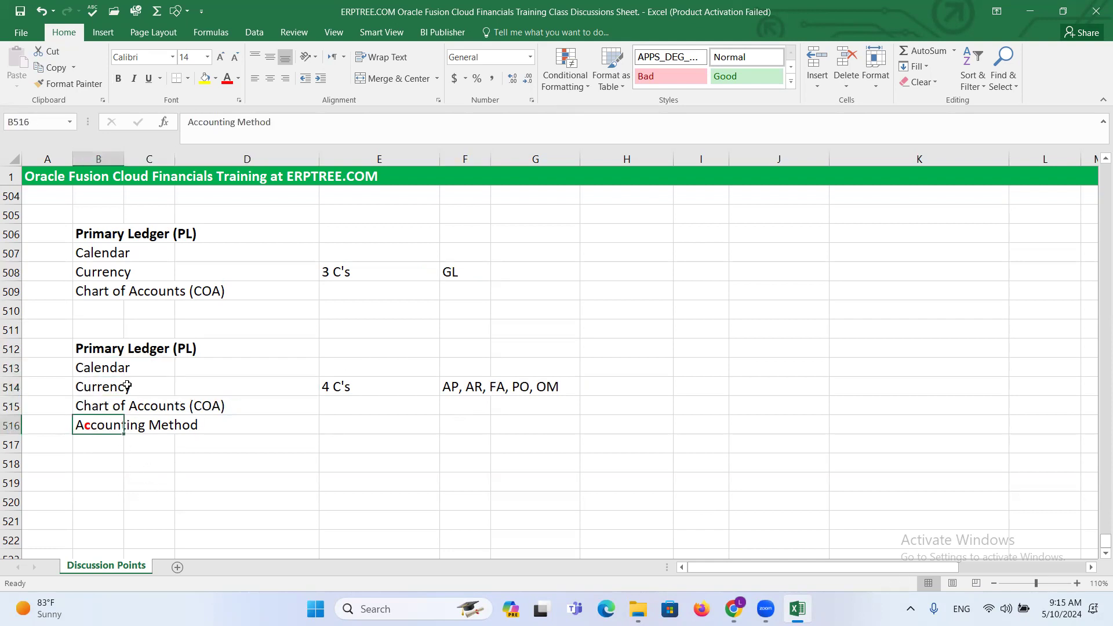
drag(83, 347, 188, 351)
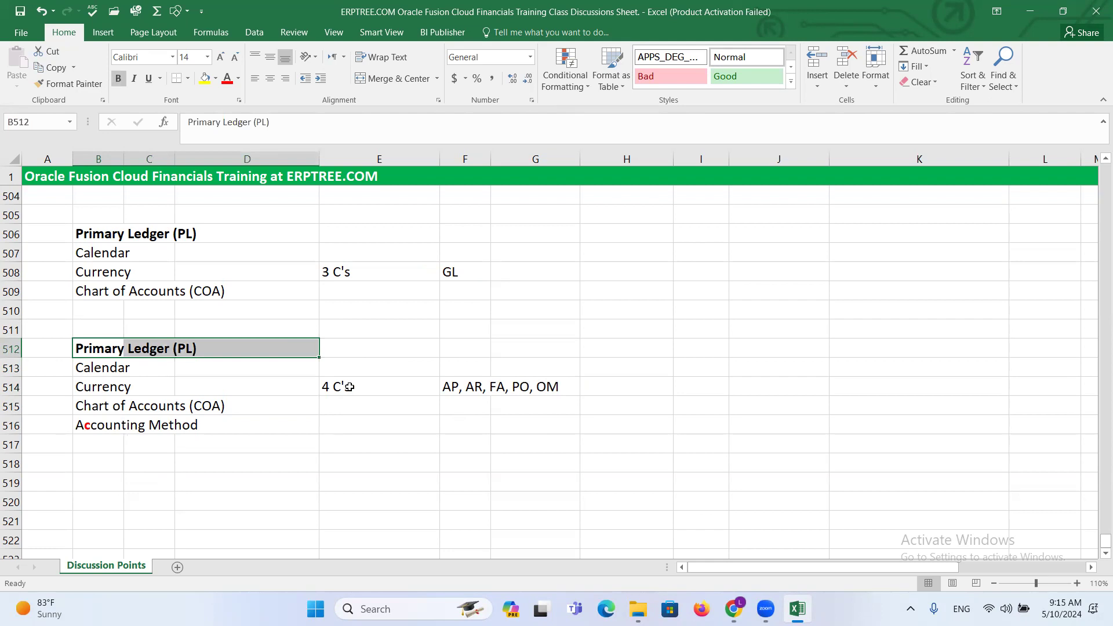
drag(460, 386, 524, 251)
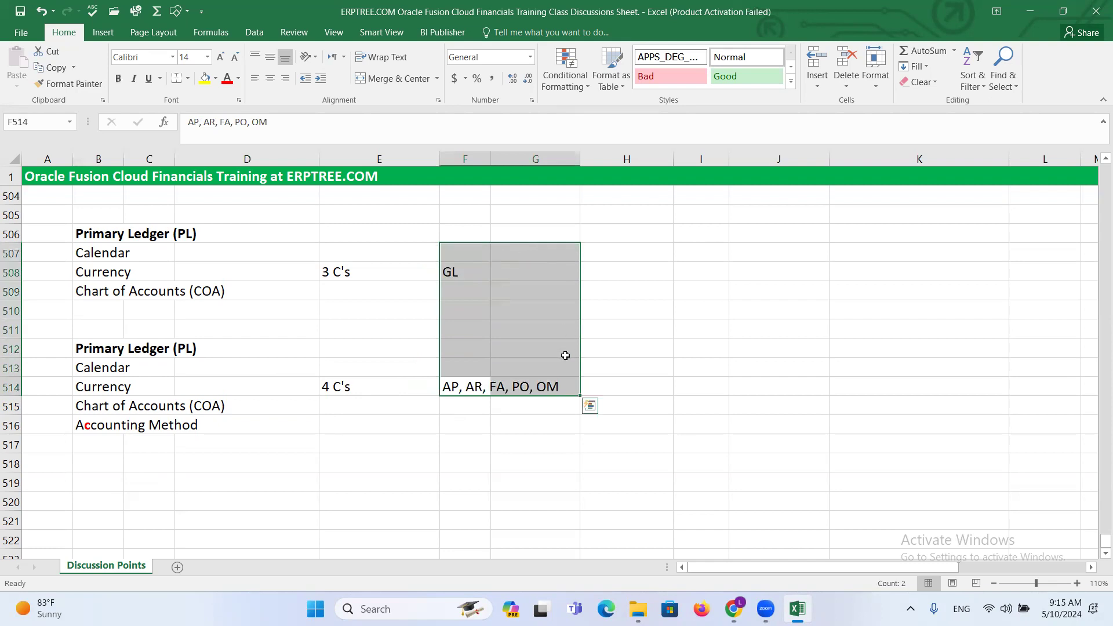
drag(91, 251, 229, 290)
click(466, 274)
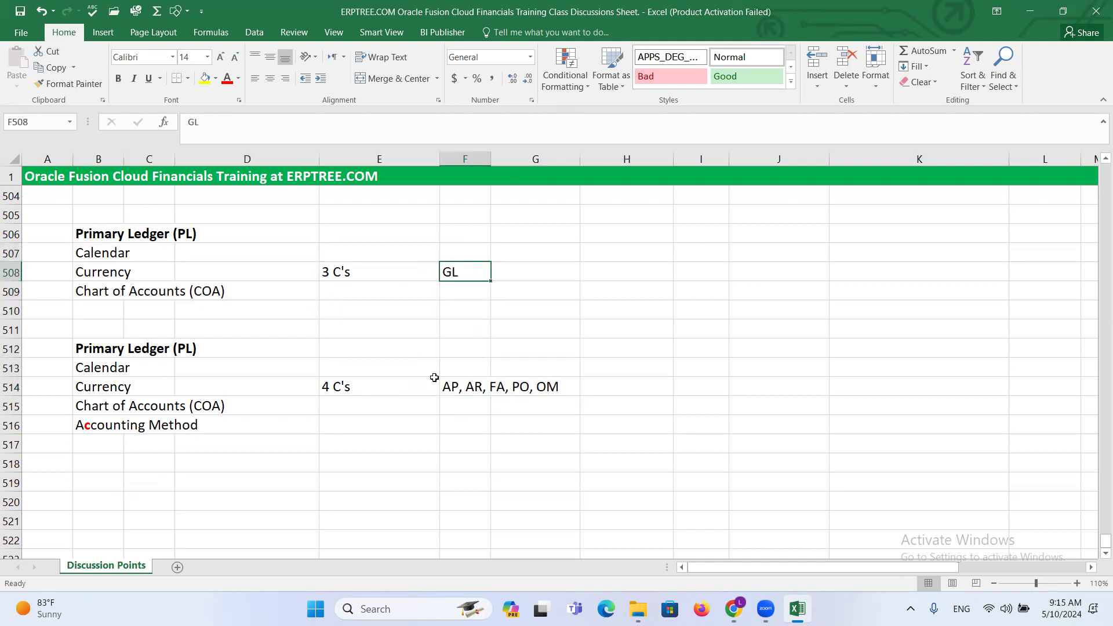
click(104, 426)
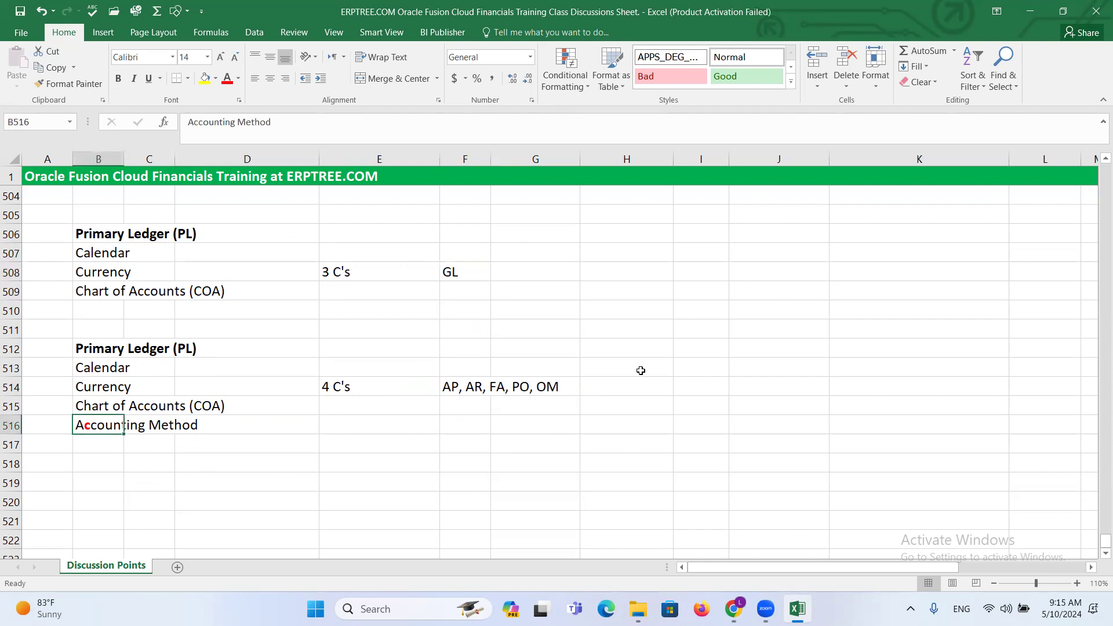
- Enter AP in cell I514 and Invoice - Accounting Entry in I515 beside the 4 C's block
click(706, 387)
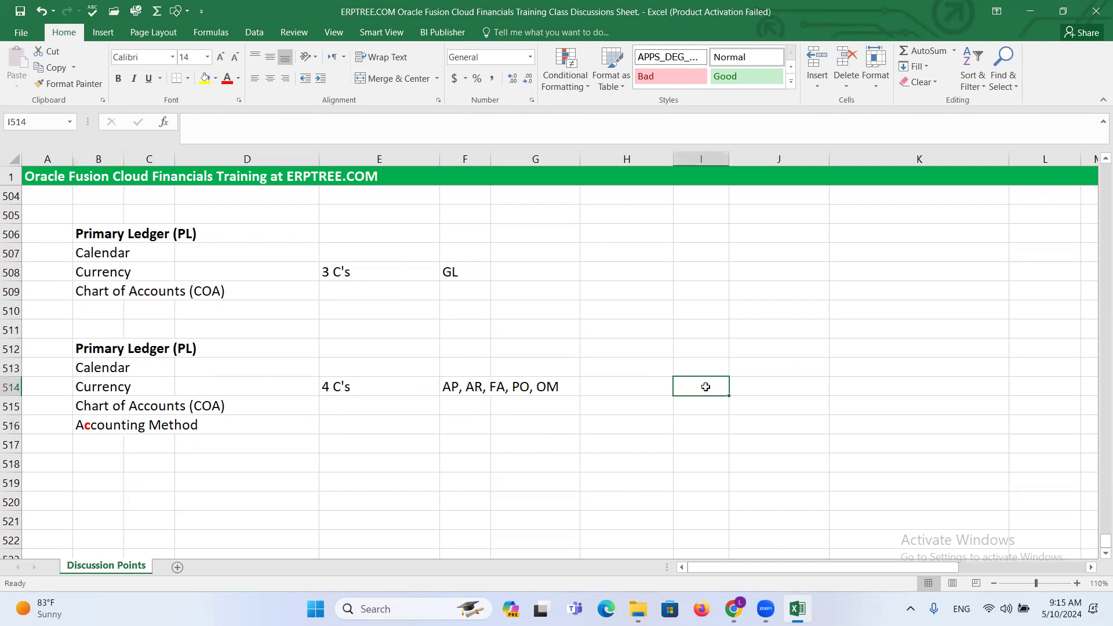
text(AP)
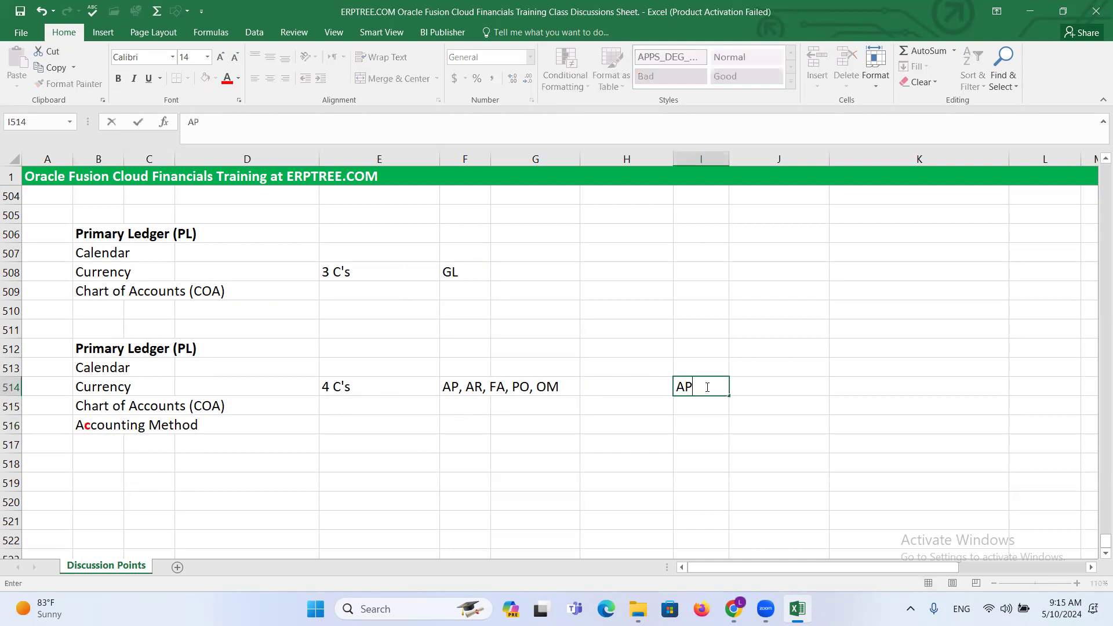
key(Return)
text(Invoice)
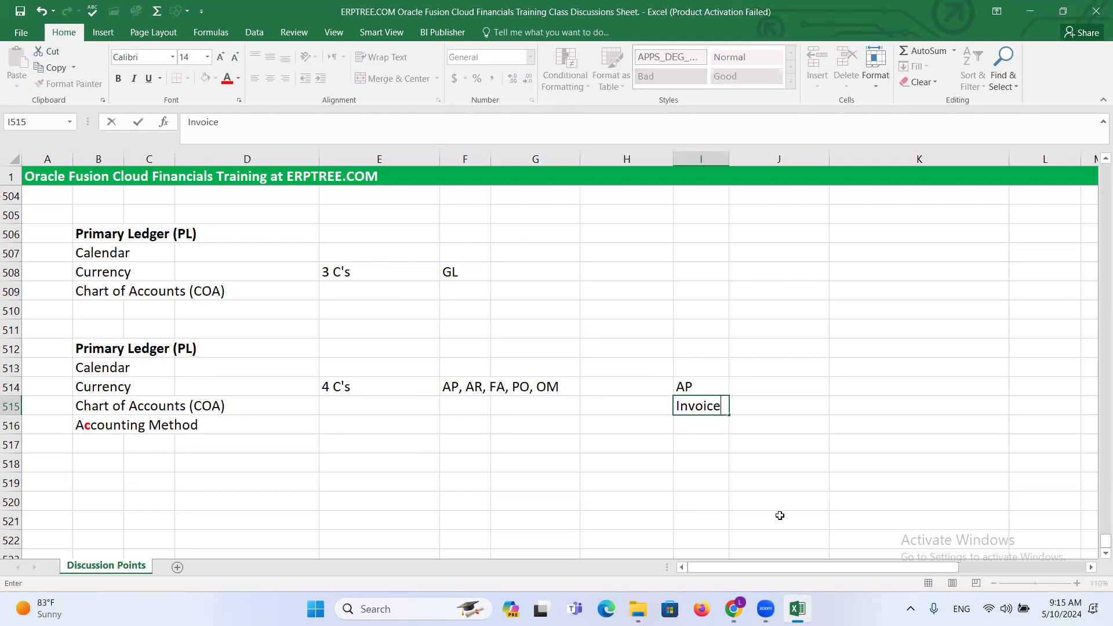
text( - Accounting Entry)
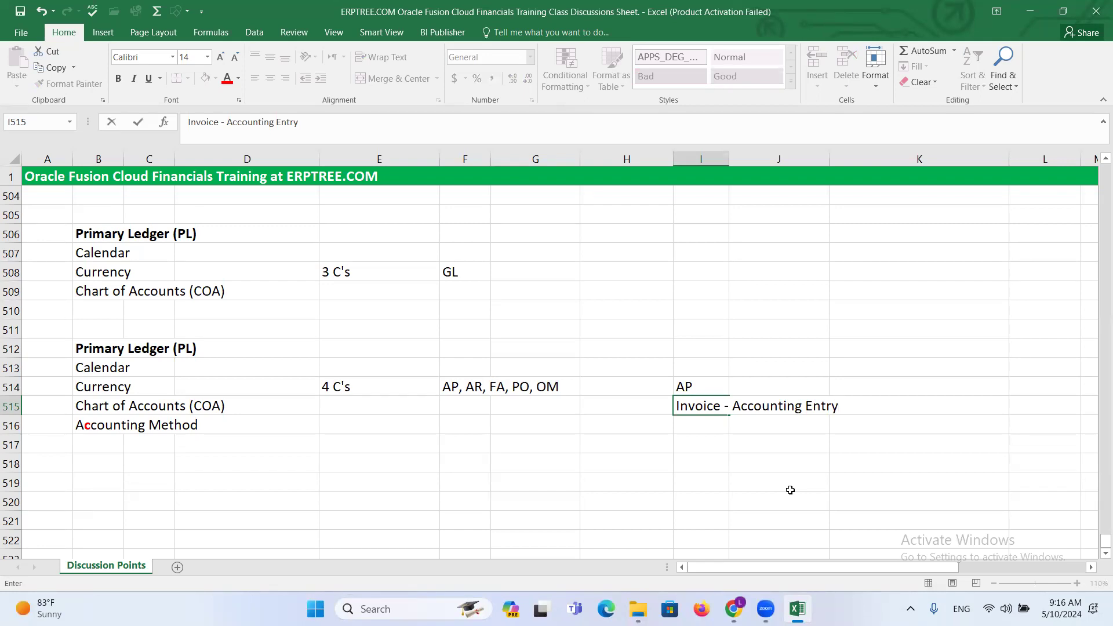
- Enter Payment - Accounting Entry in cell I516 under the invoice line
click(702, 426)
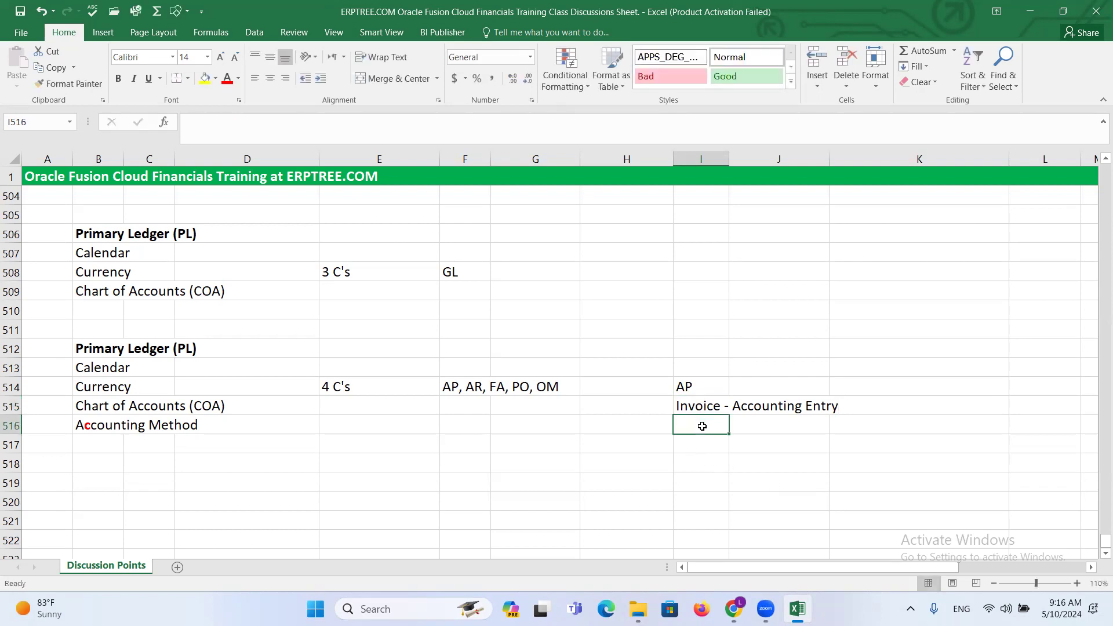
text(Payment)
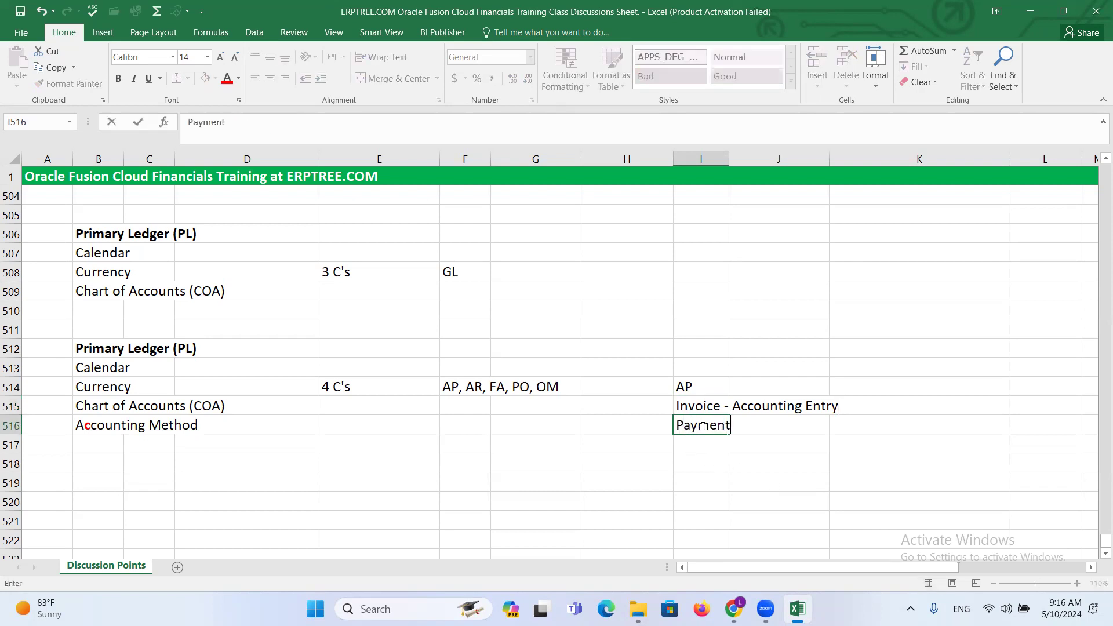
text( - Accounting Entry)
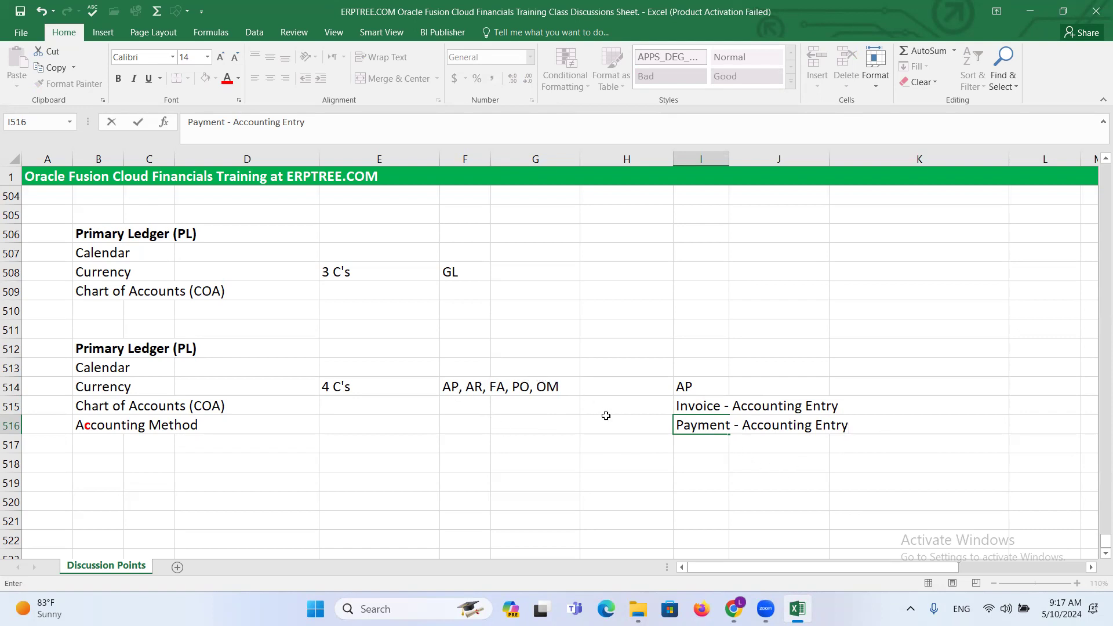
click(694, 406)
click(708, 424)
click(703, 406)
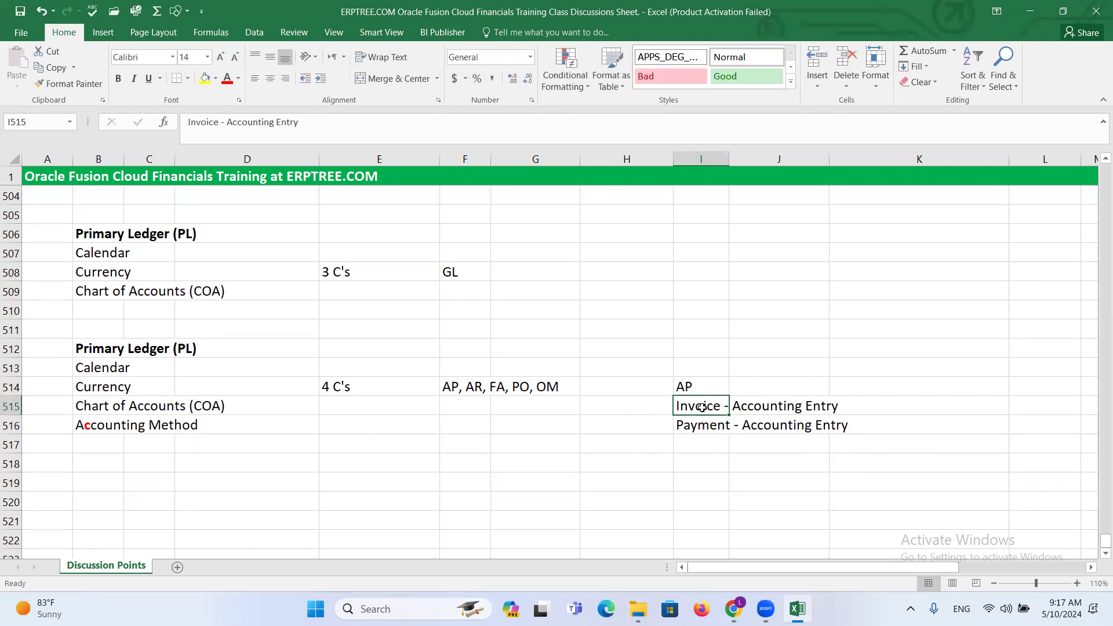
click(702, 425)
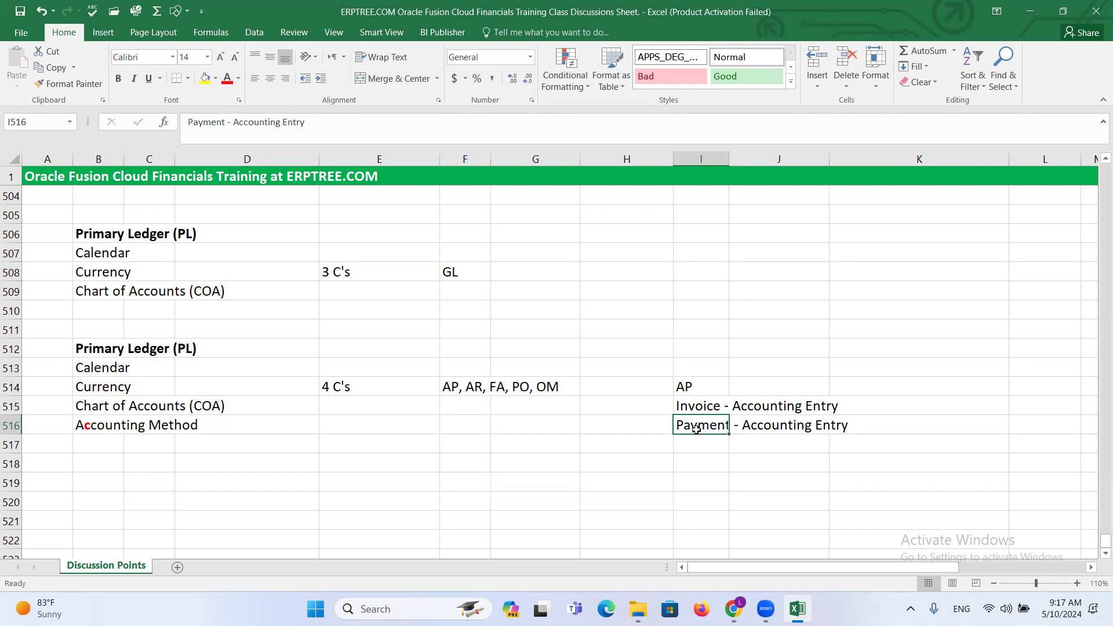
- Extend the text in cell B516 to read Accounting Method - Accounting Rules
click(96, 426)
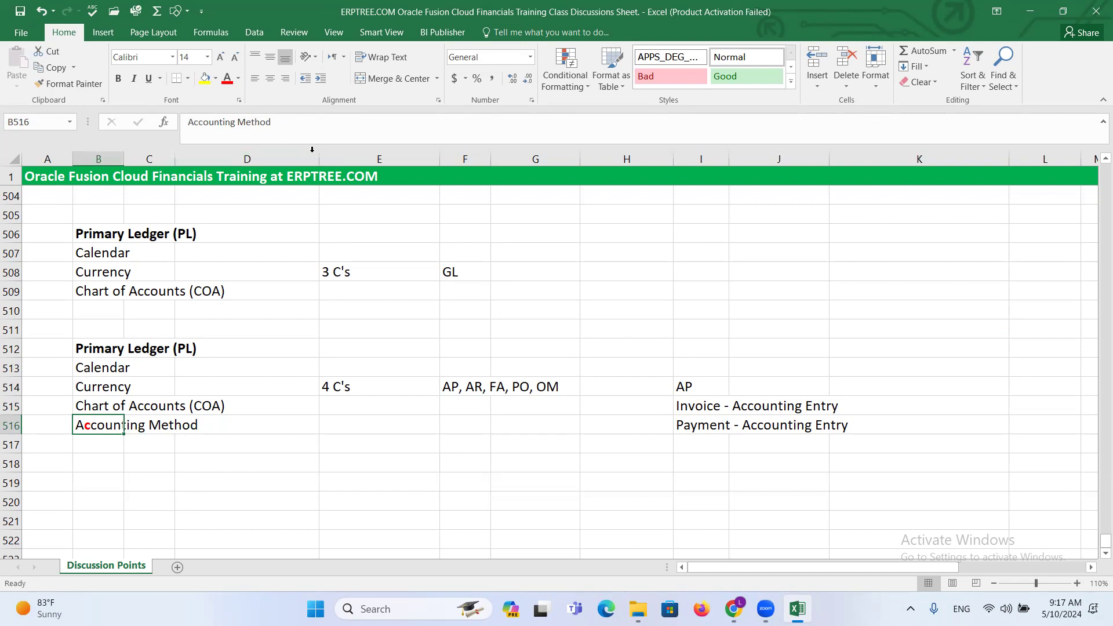
key(F2)
text(- Accounting Rules)
key(Tab)
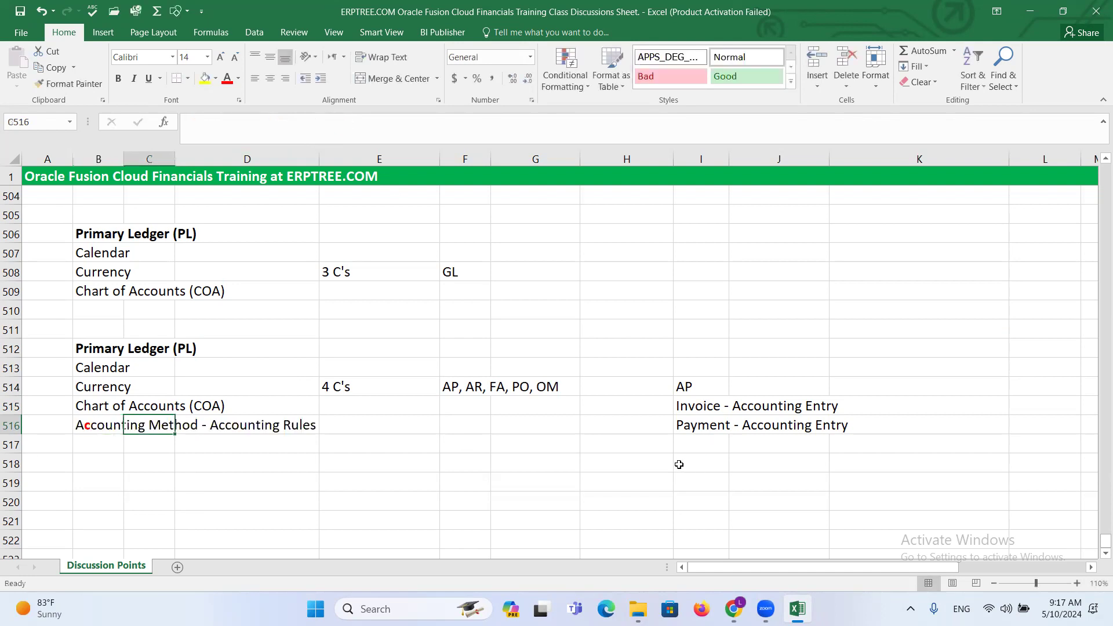
click(392, 551)
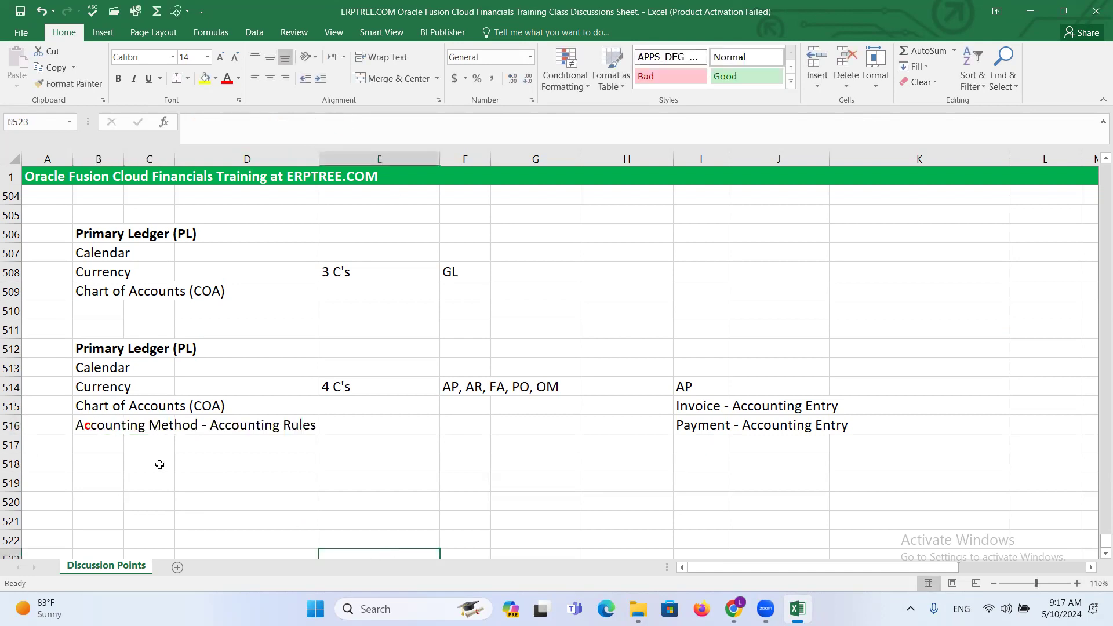
- Examine the four components in B513:B516 against the AP invoice and payment entries and the GL and subledger module lists
click(91, 367)
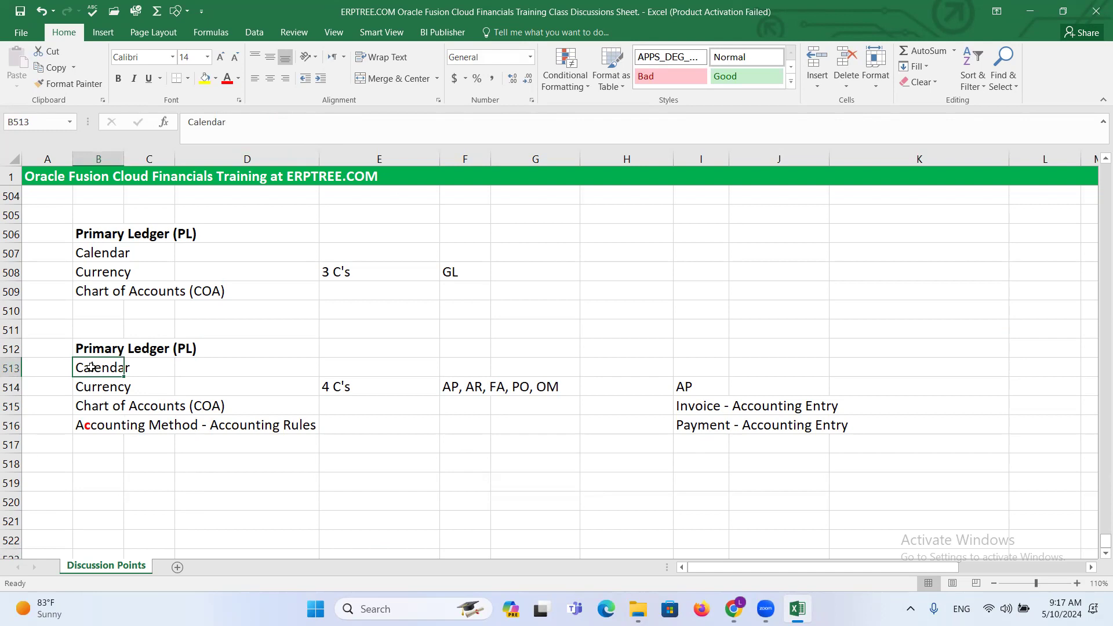
click(93, 381)
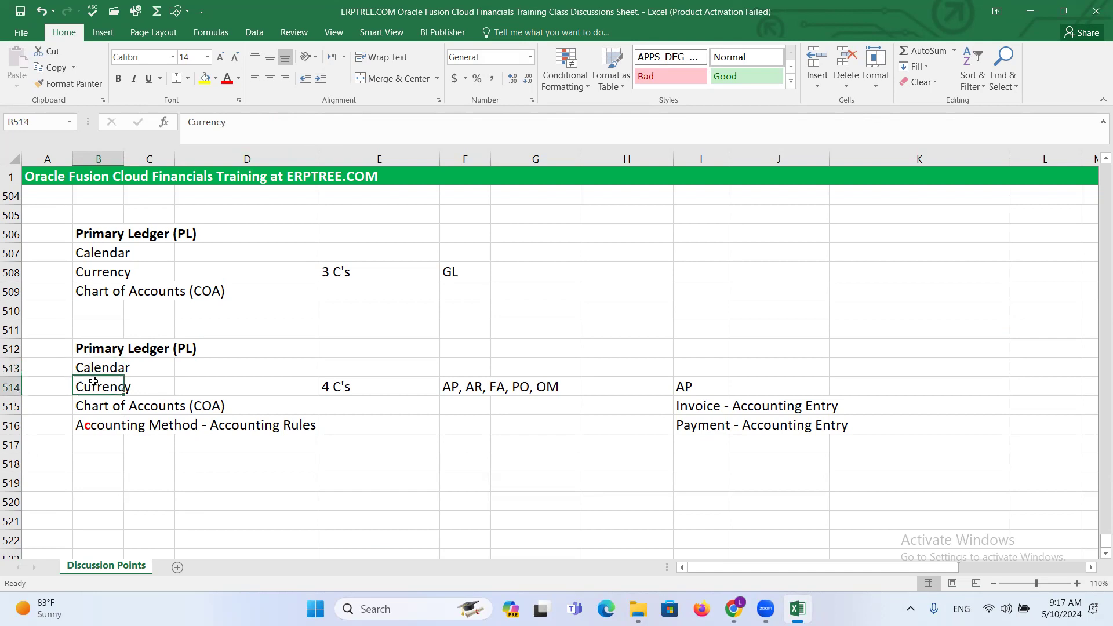
click(104, 402)
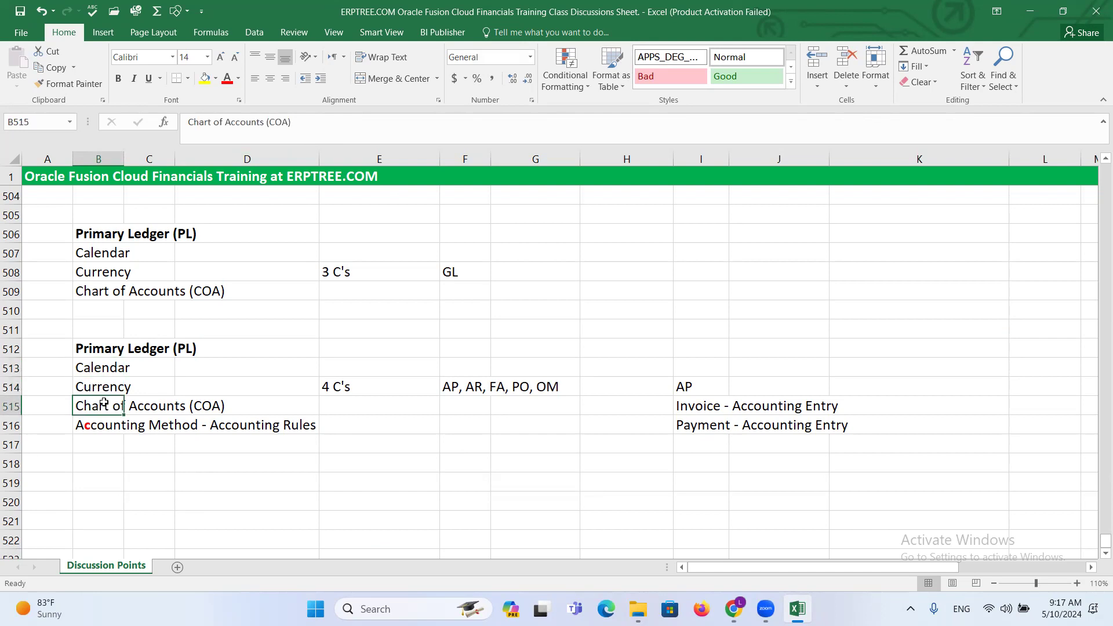
click(103, 426)
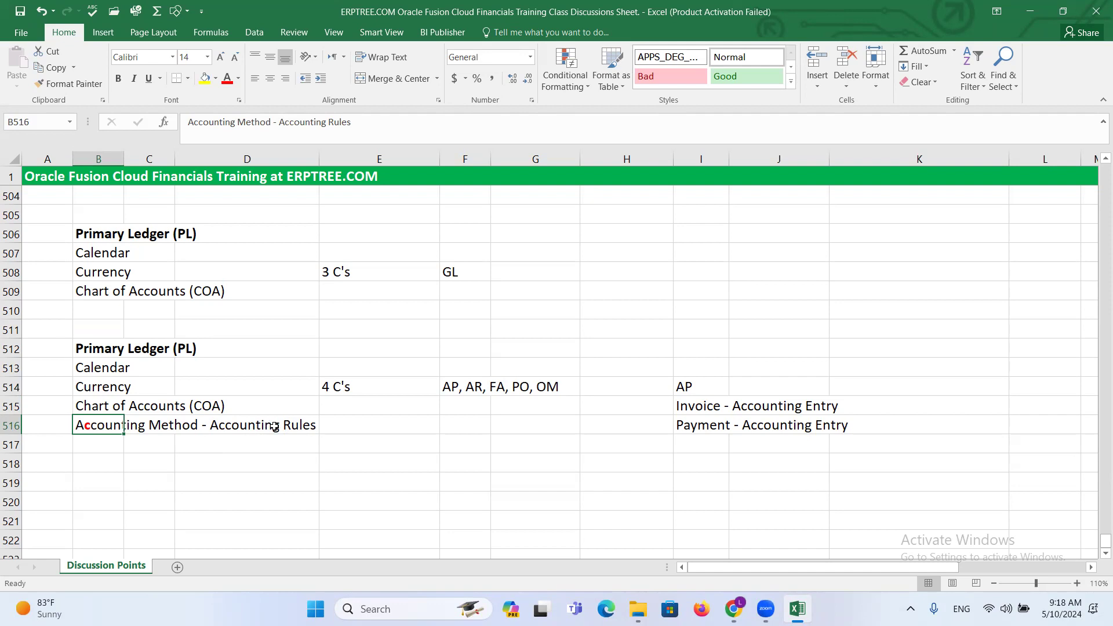
click(701, 426)
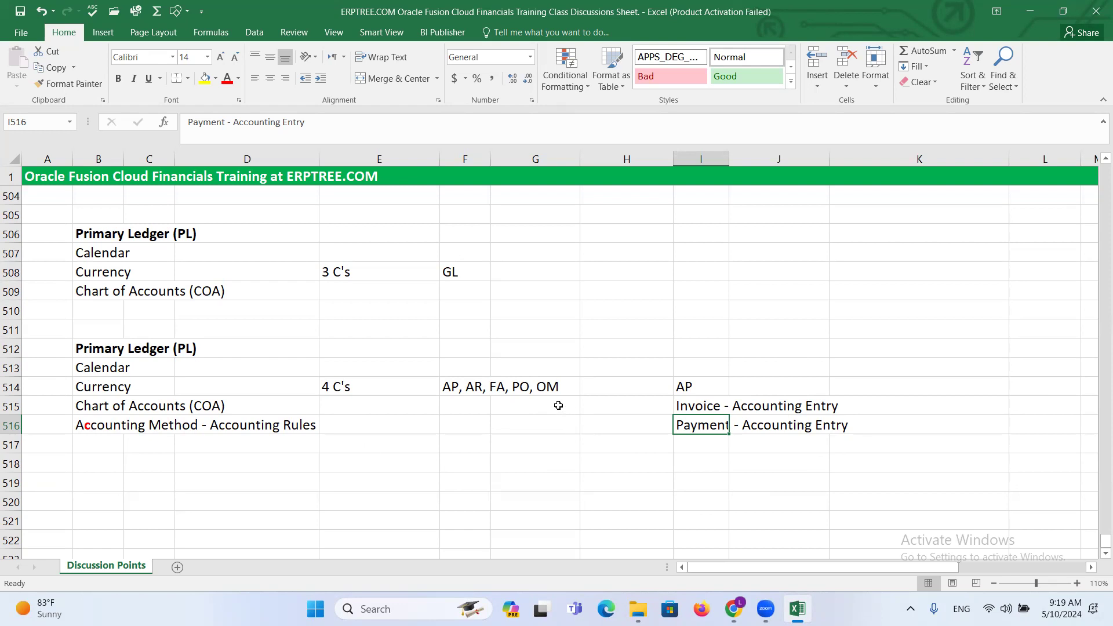
click(93, 425)
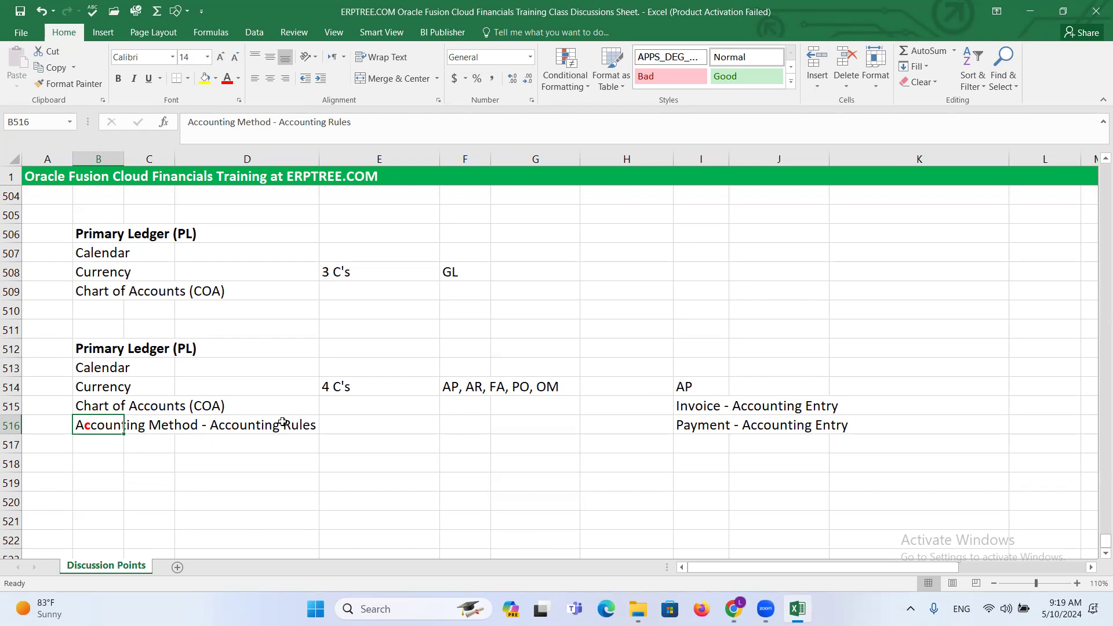
click(693, 407)
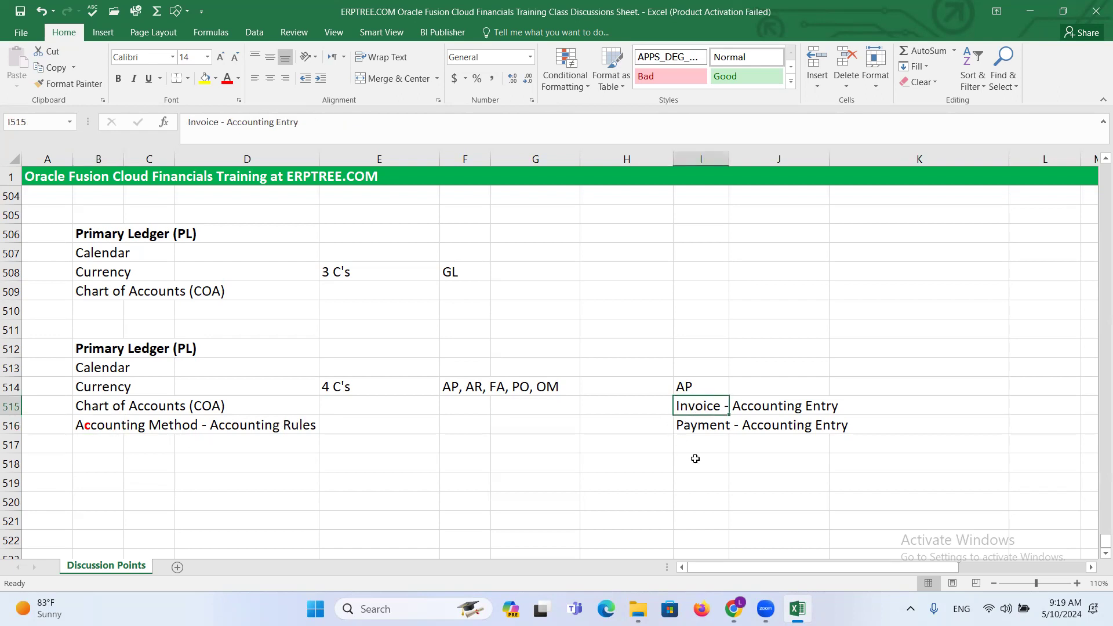
click(699, 429)
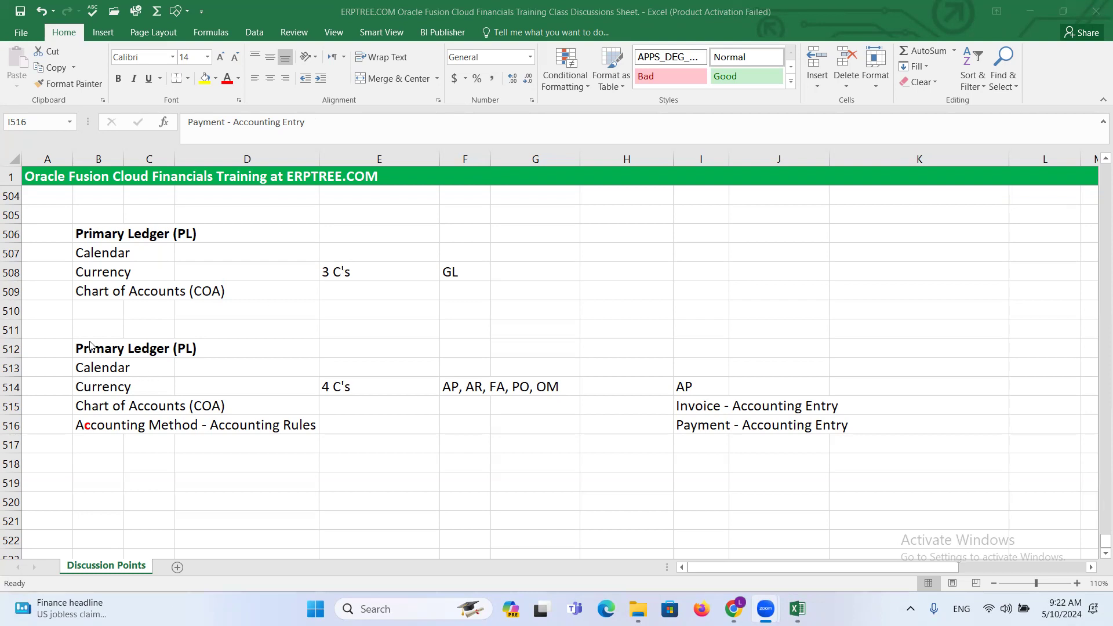
click(470, 391)
click(470, 391)
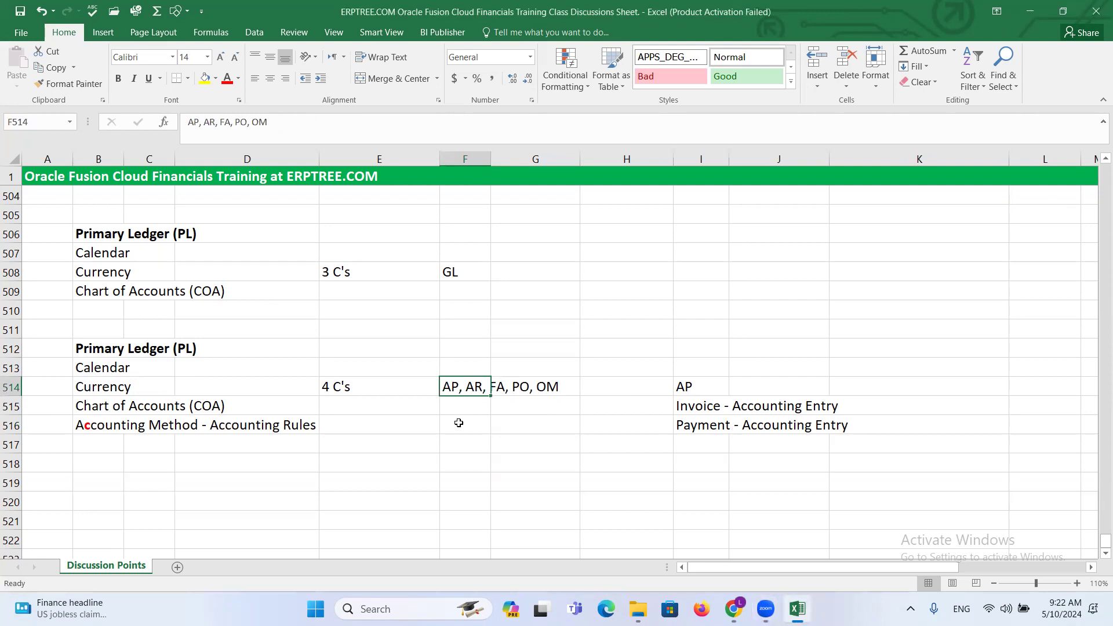
click(447, 276)
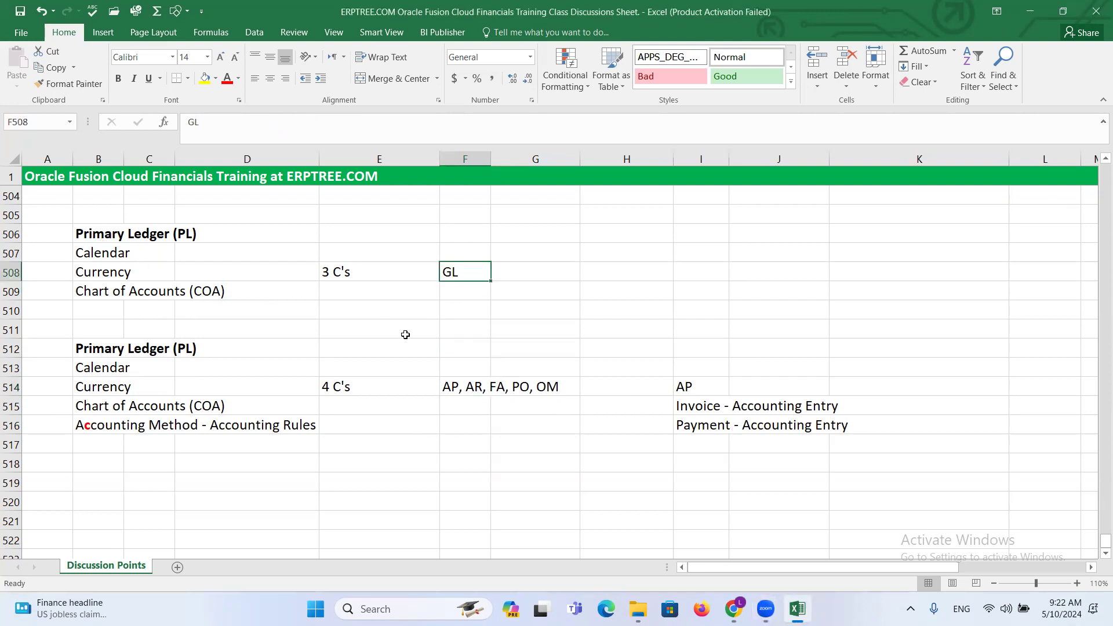
click(996, 149)
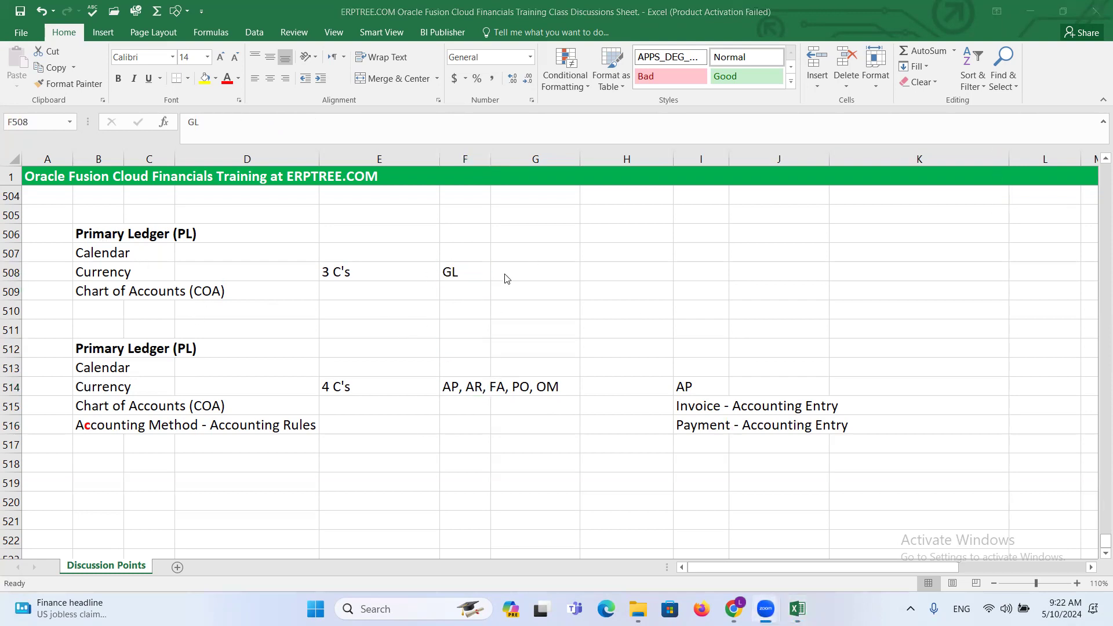
- Compare the GL entry in F508 with the subledger modules in F514 and the accounting method line in B516
click(461, 274)
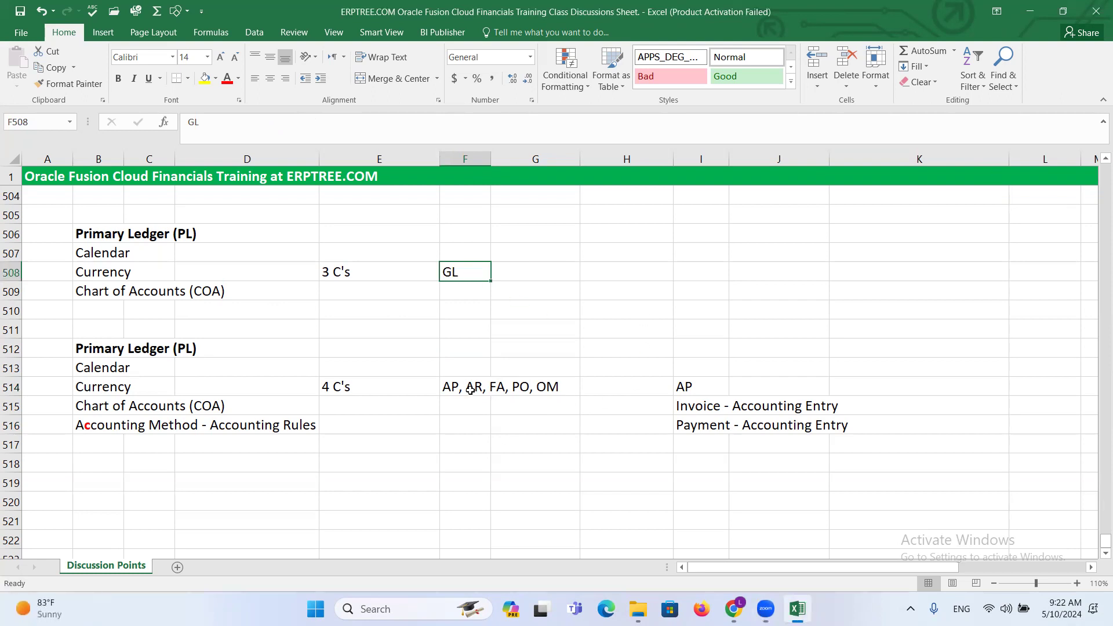
click(449, 387)
drag(497, 394, 540, 386)
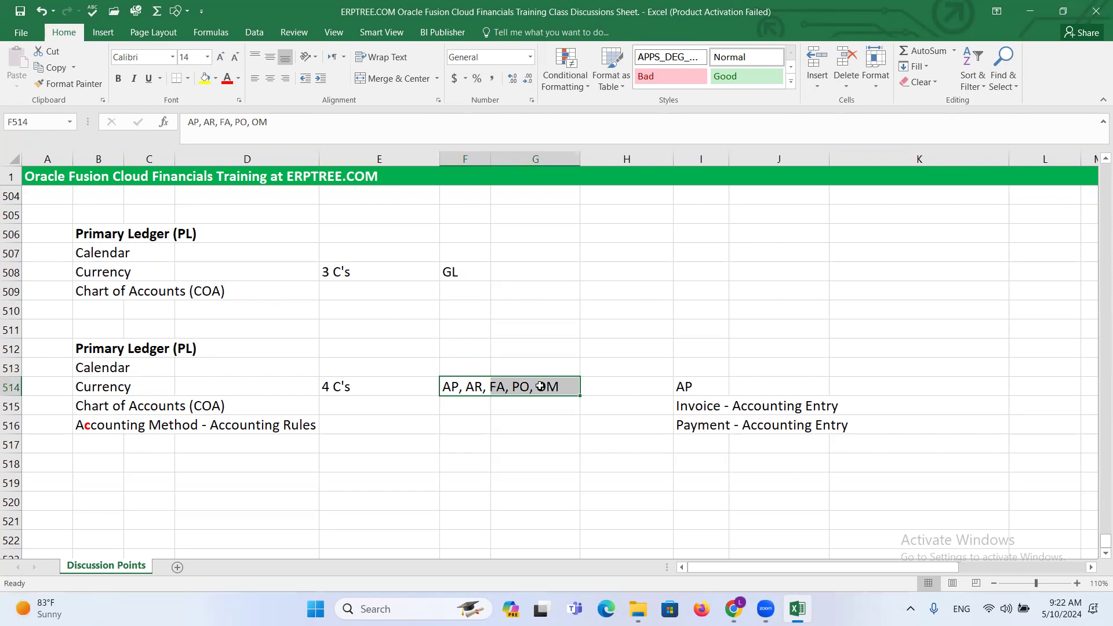
click(451, 272)
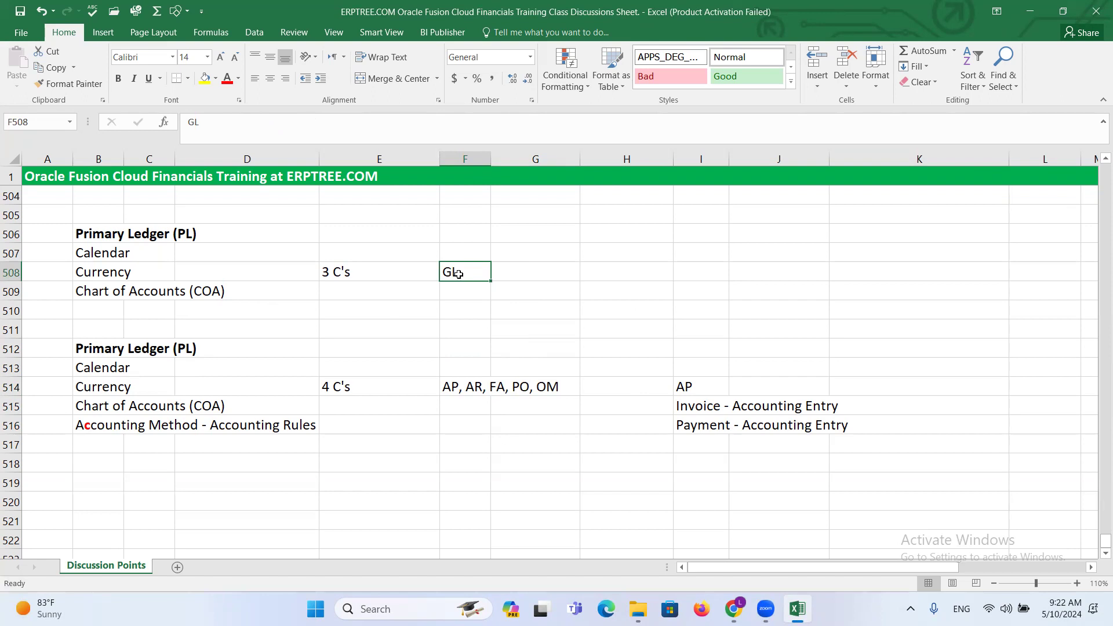
drag(82, 422, 264, 433)
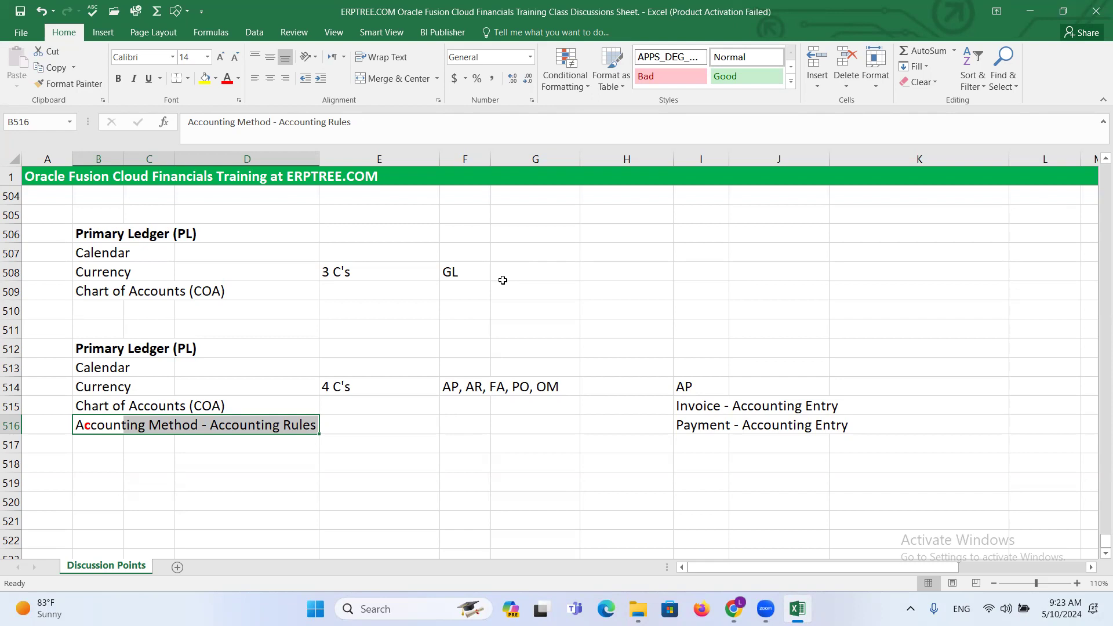
click(472, 273)
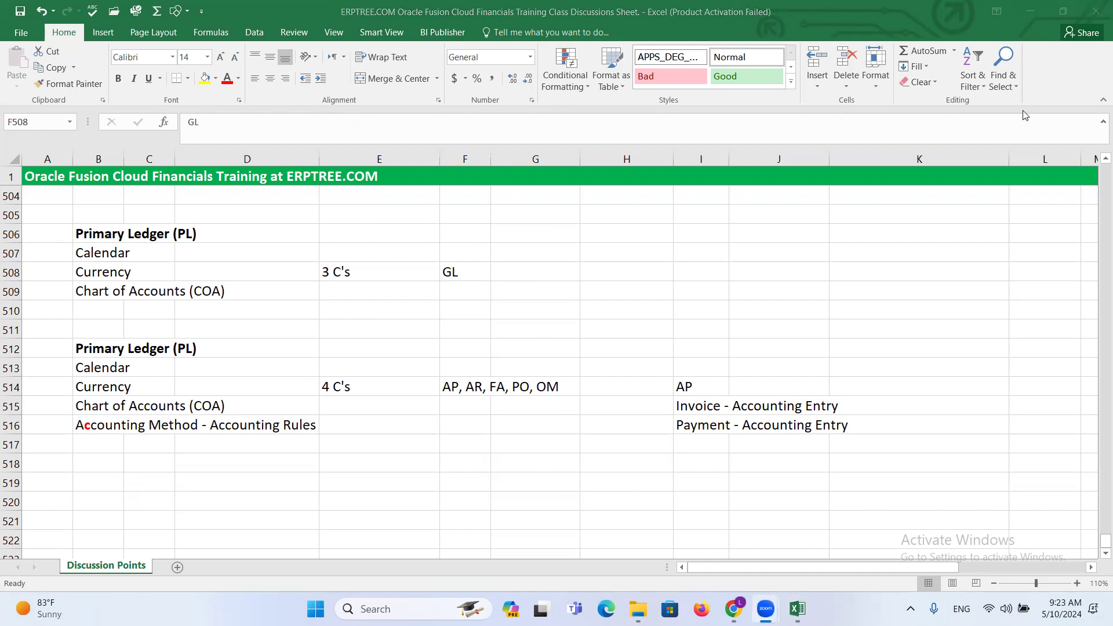
click(377, 335)
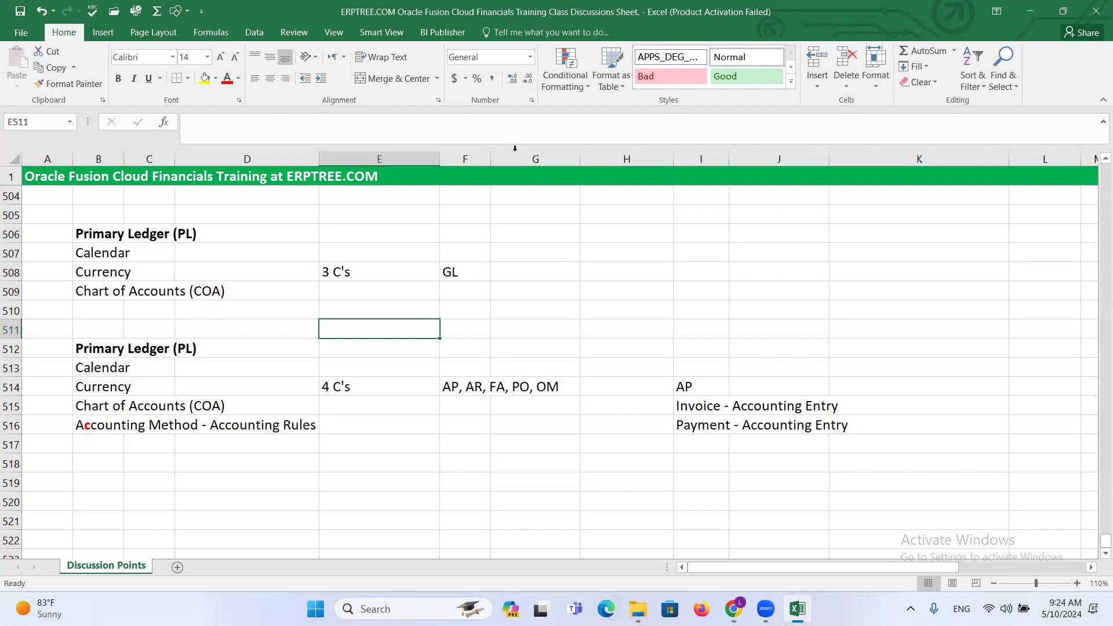
- Review the second Primary Ledger block in B512:B516, including its accounting method line, and save the workbook
click(82, 346)
drag(99, 362, 224, 407)
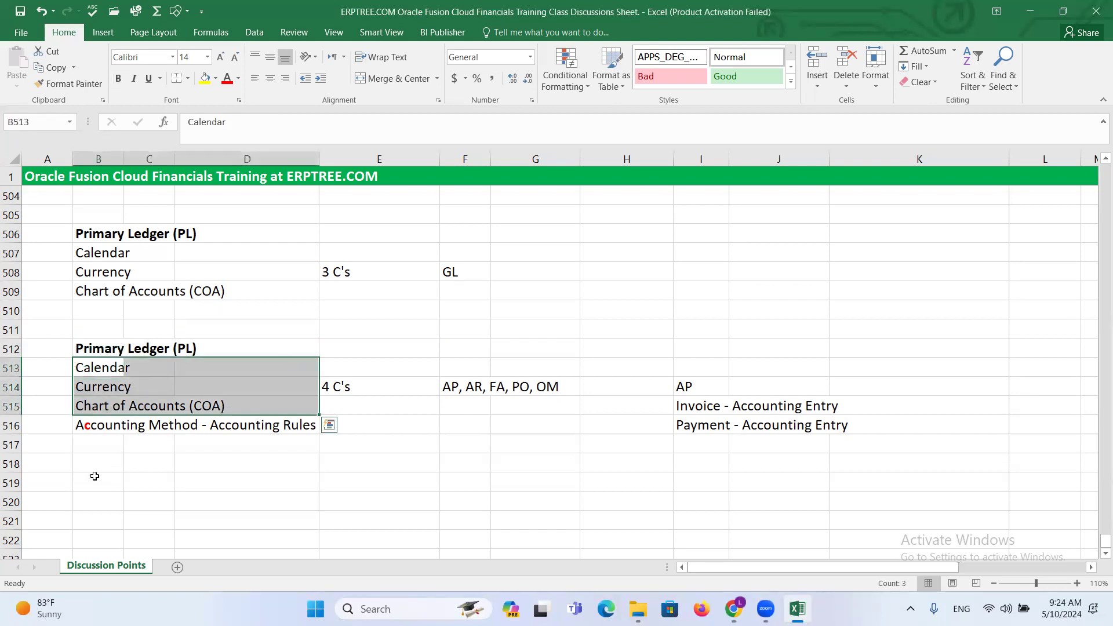
click(97, 429)
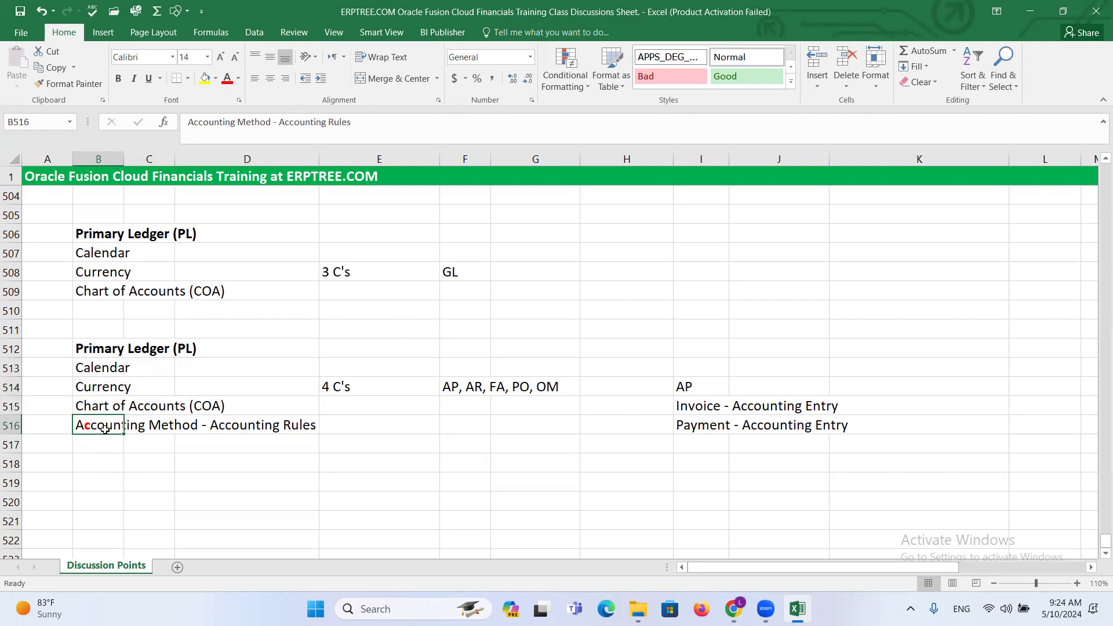
click(93, 353)
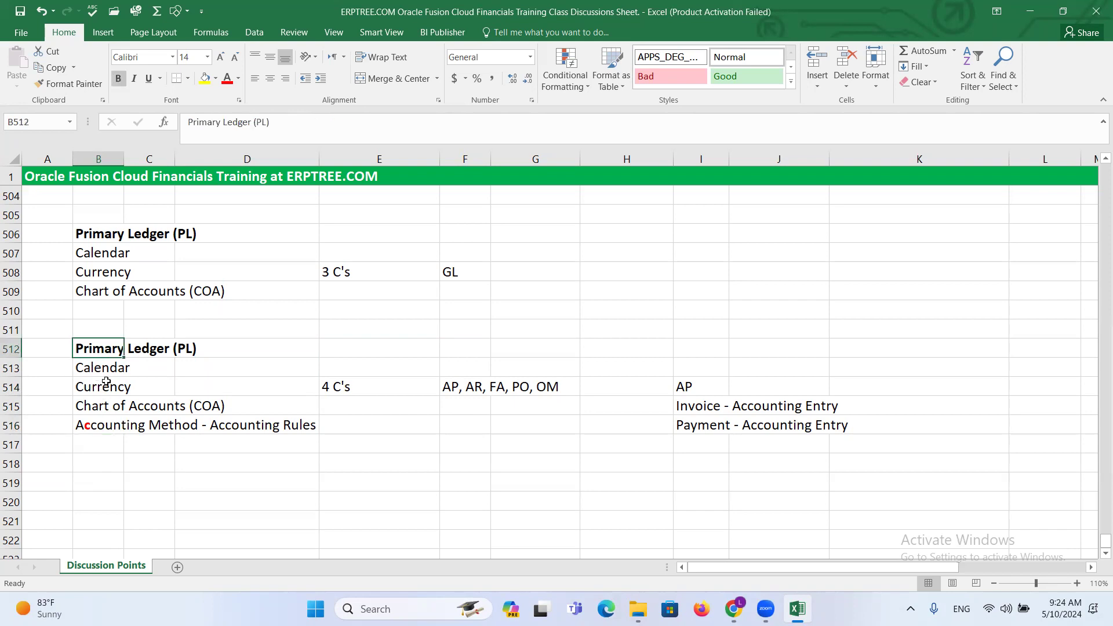
drag(92, 366, 224, 406)
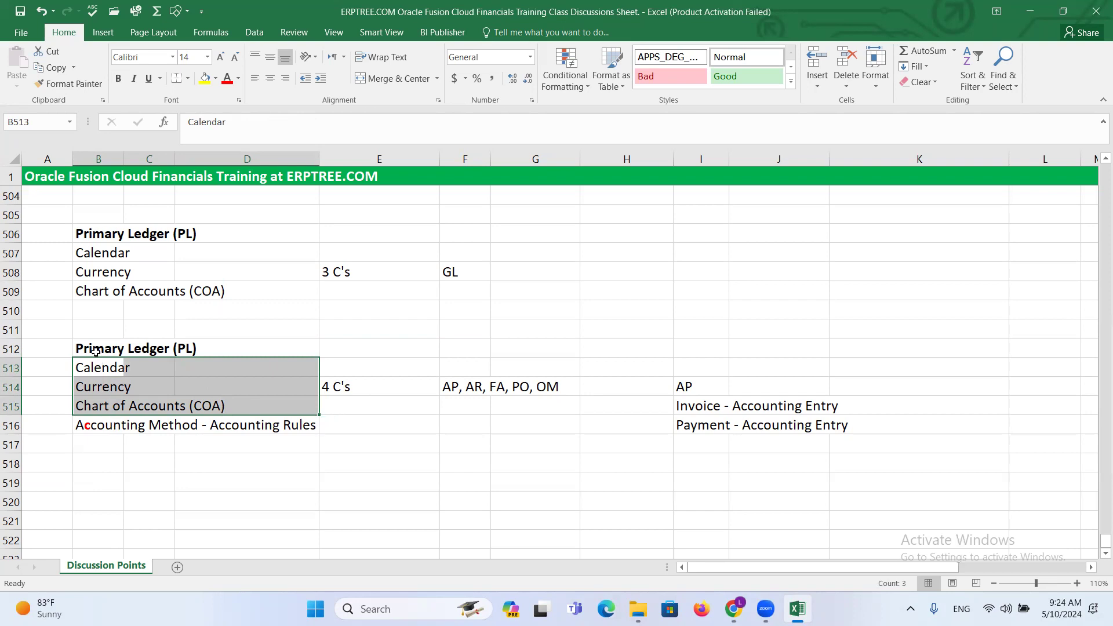
drag(89, 348, 233, 398)
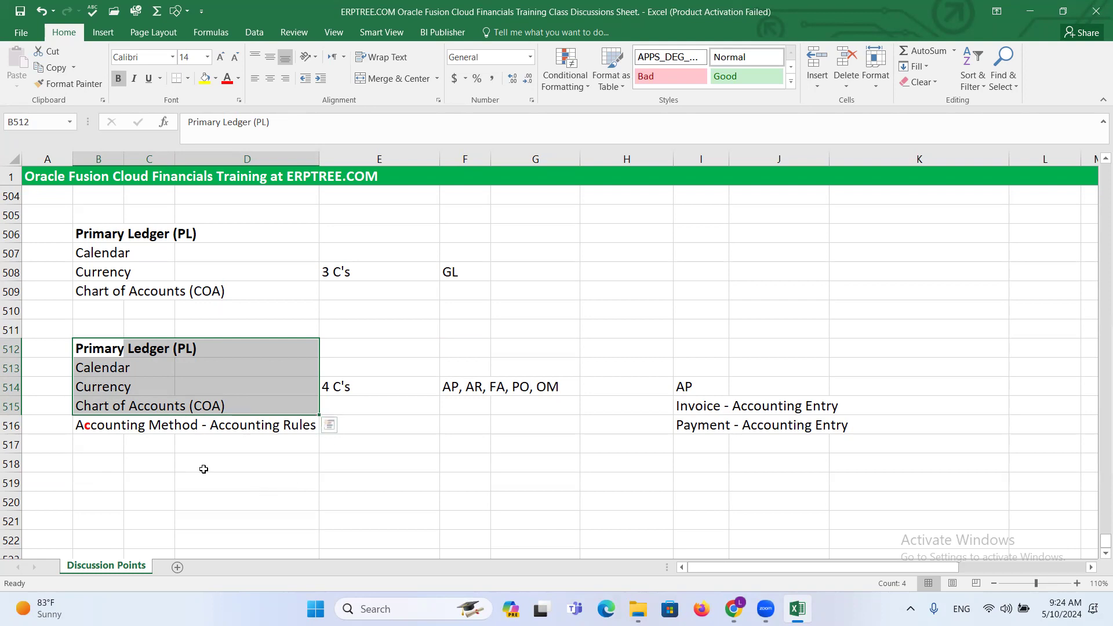
click(81, 432)
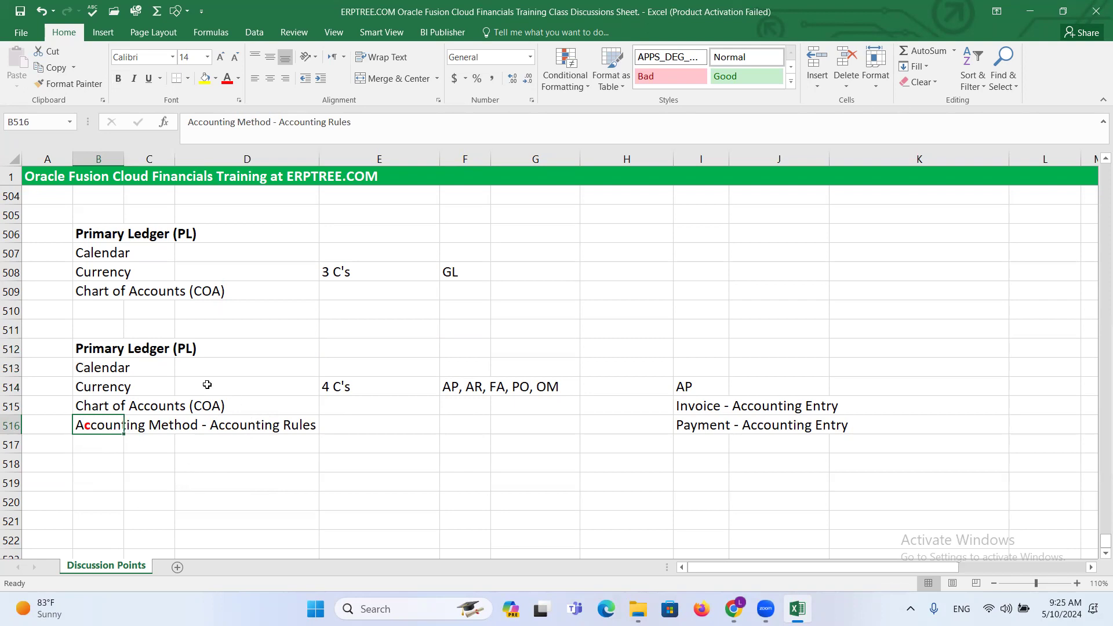
drag(84, 343, 342, 418)
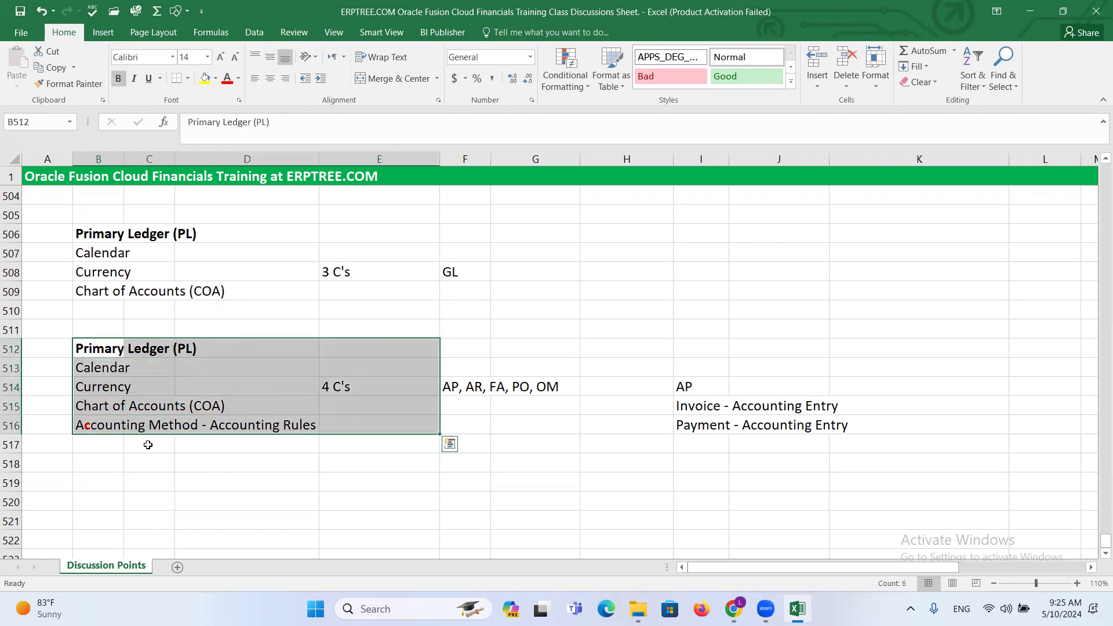
click(93, 461)
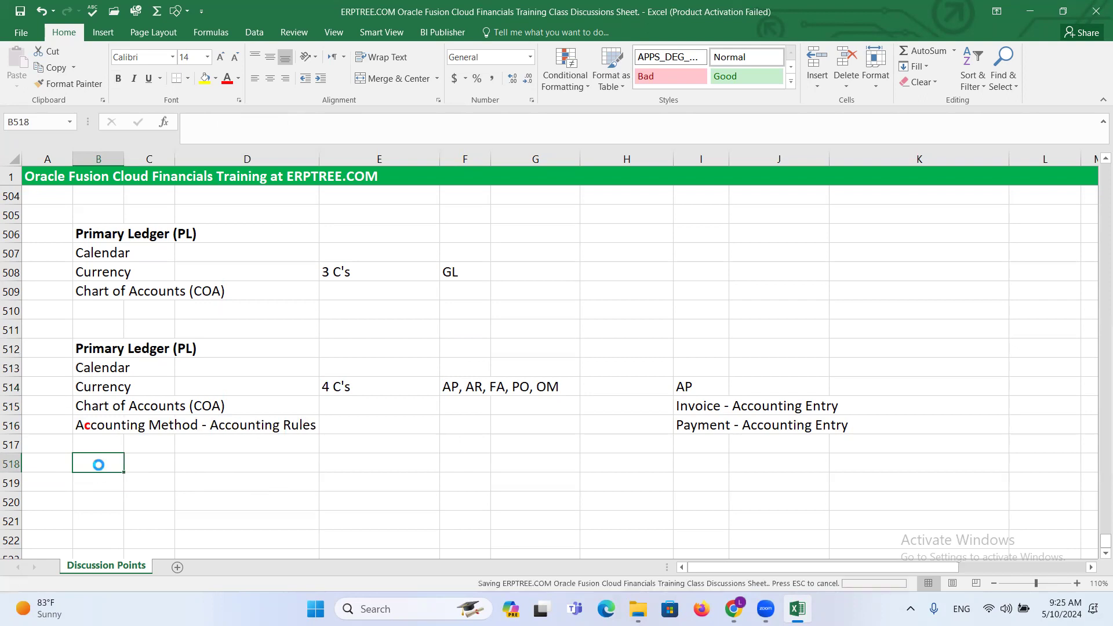
- Examine the calendar, currency and chart of accounts lines under the second Primary Ledger heading
click(78, 368)
drag(87, 373, 342, 405)
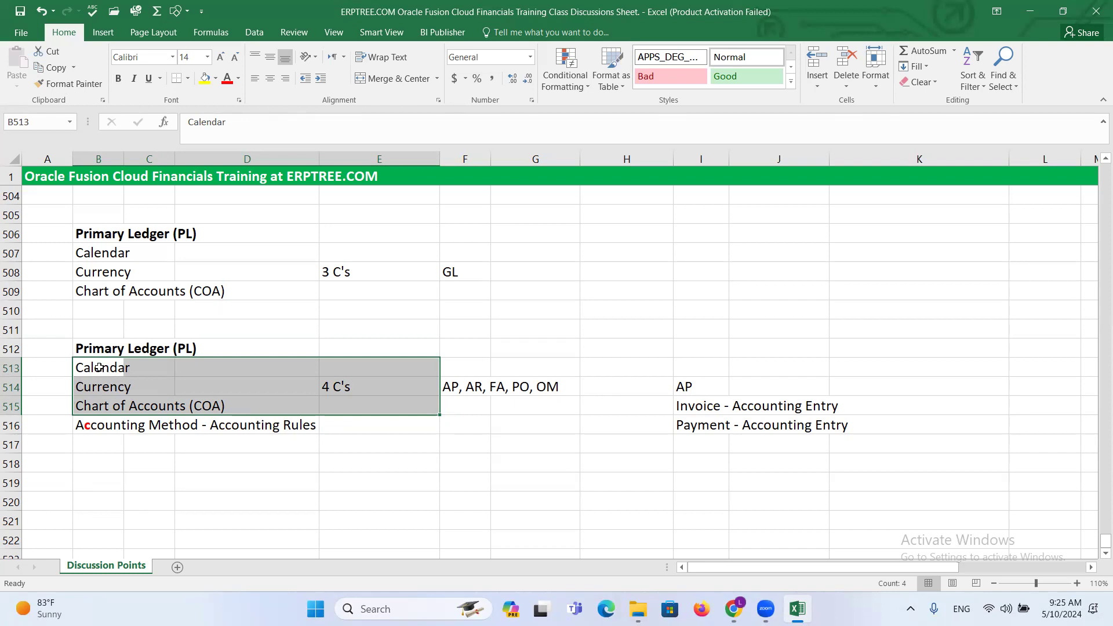
click(98, 345)
click(115, 451)
click(113, 474)
click(106, 468)
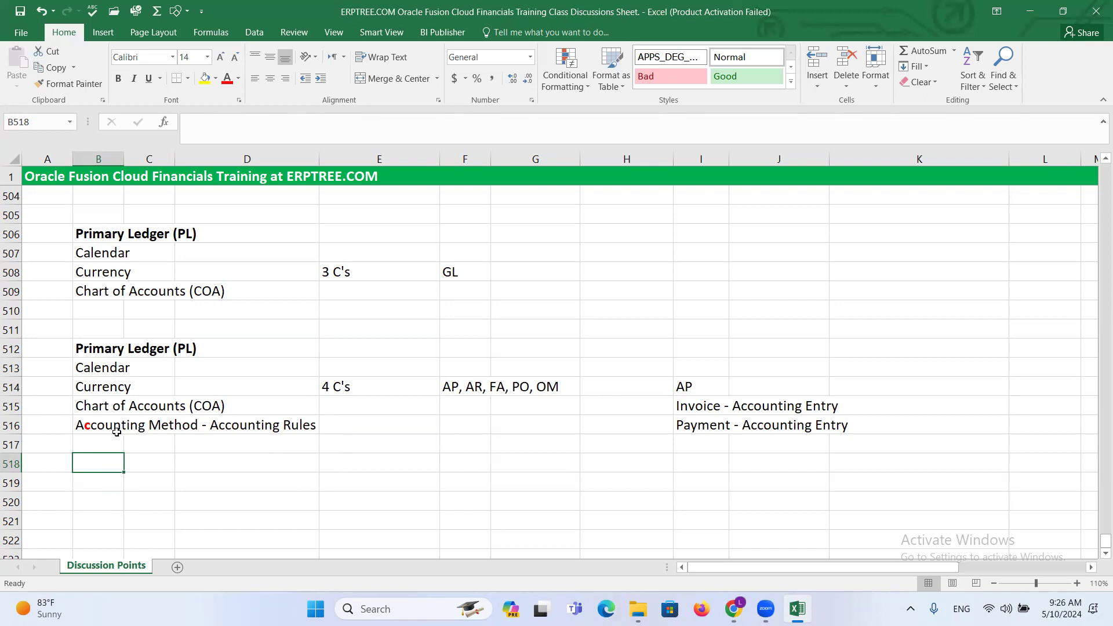
- Examine how the accounting method and rules in B516 relate to the subledger modules listed in F514
click(92, 349)
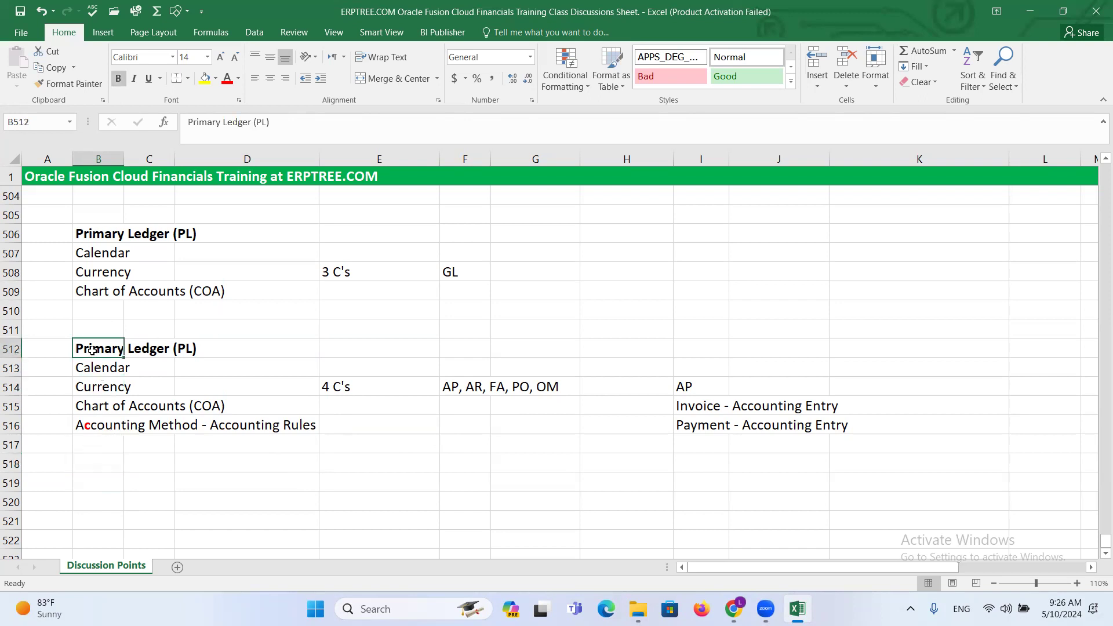
click(98, 426)
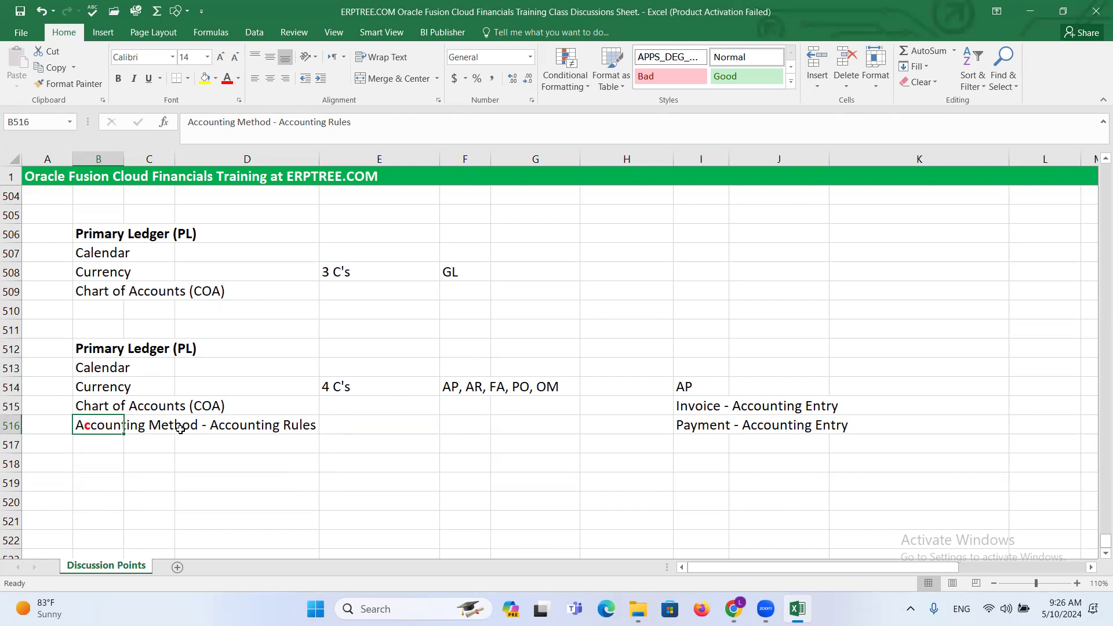
click(483, 385)
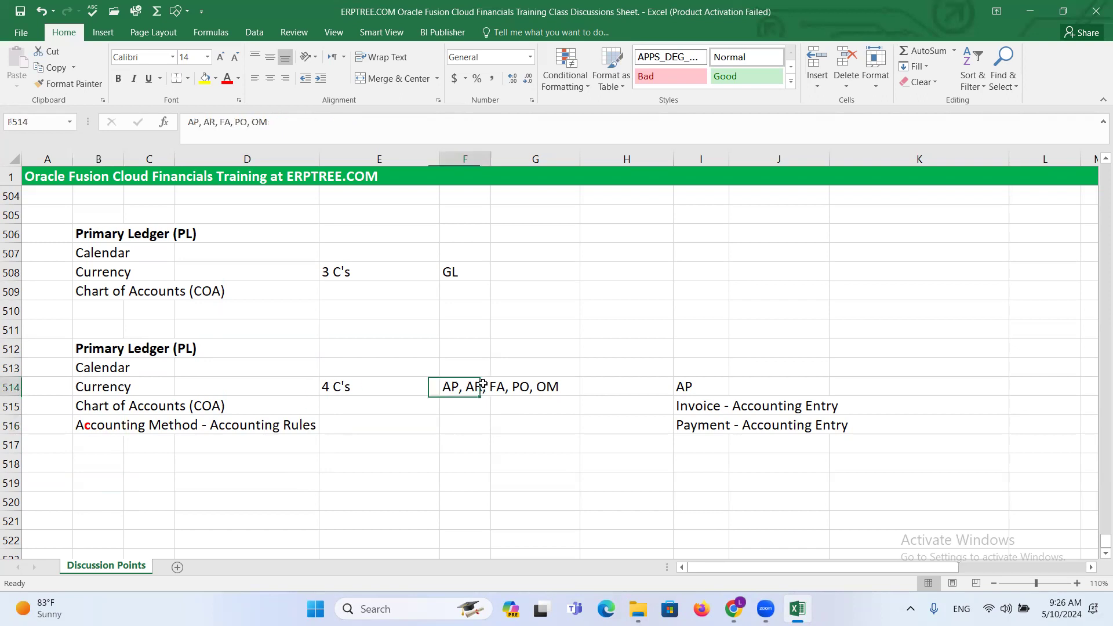
drag(482, 385, 535, 385)
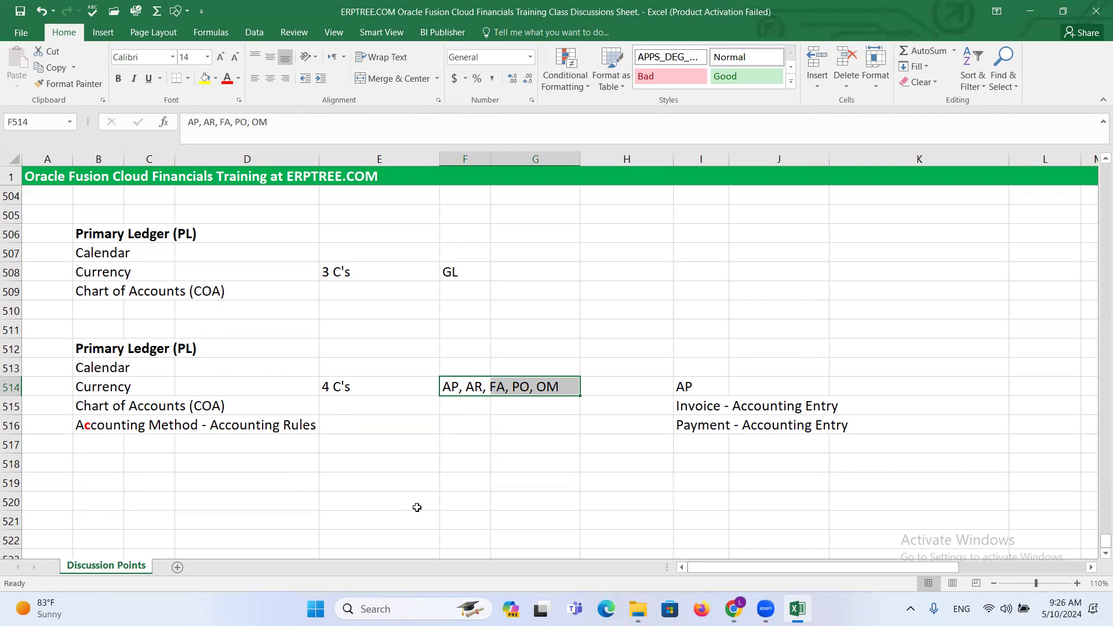
click(365, 429)
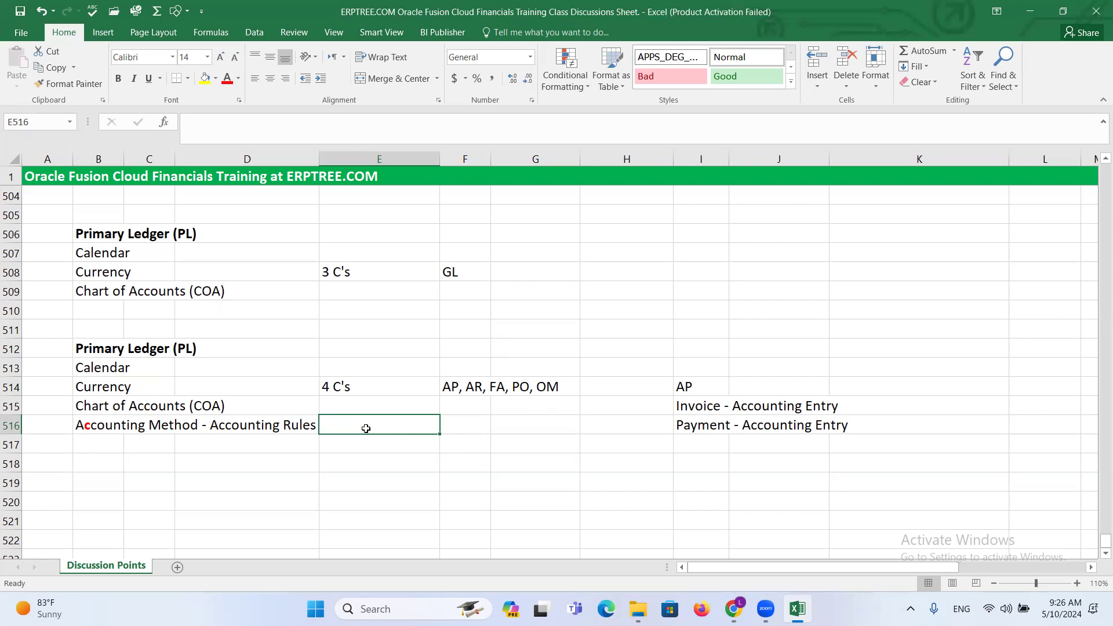
click(96, 427)
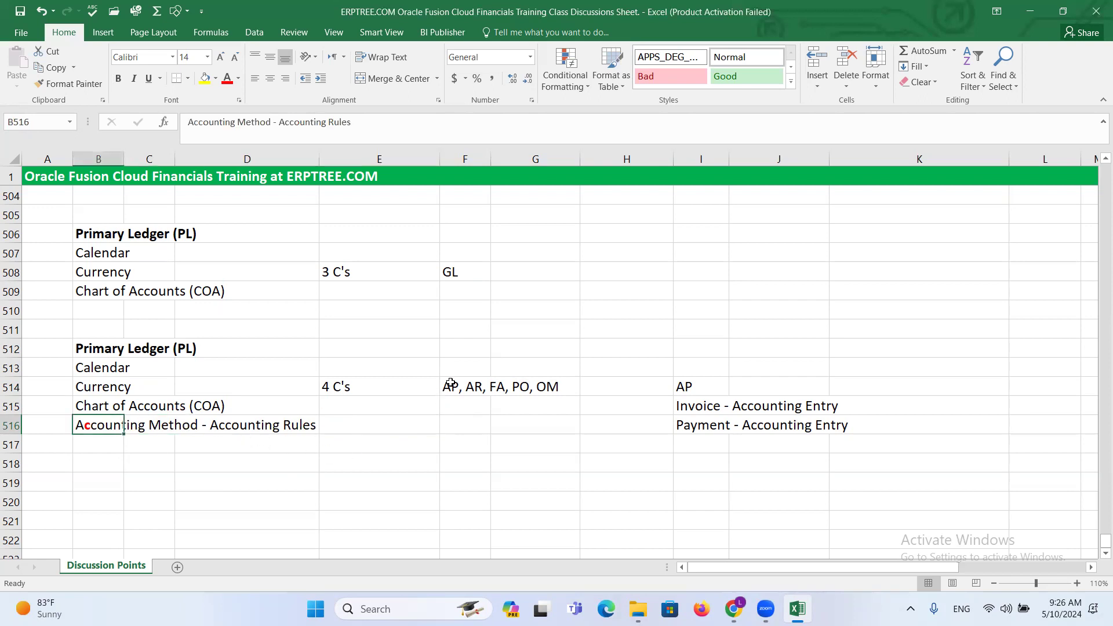
drag(86, 426, 252, 426)
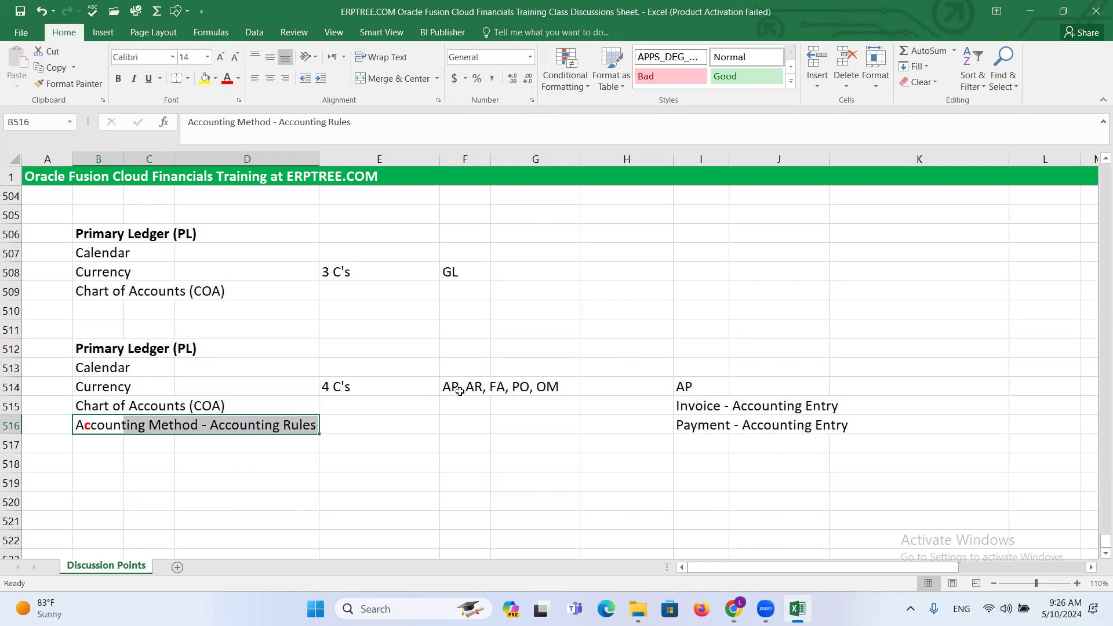
click(100, 425)
drag(149, 425, 243, 425)
click(93, 444)
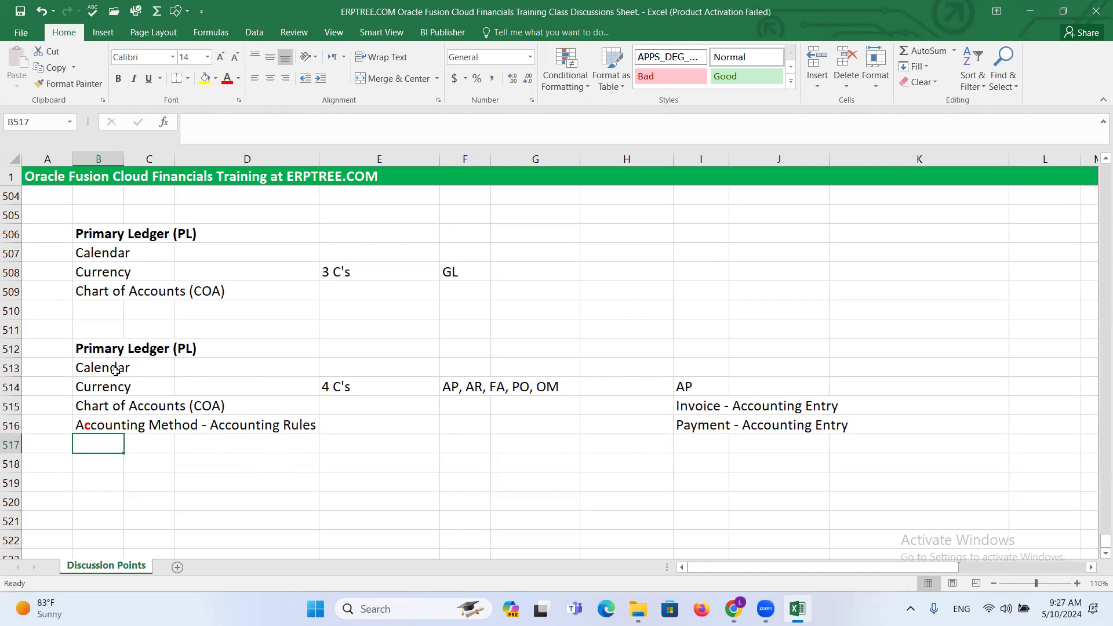
- Review all four primary ledger components in B513:B516 under their heading and save the workbook
click(108, 467)
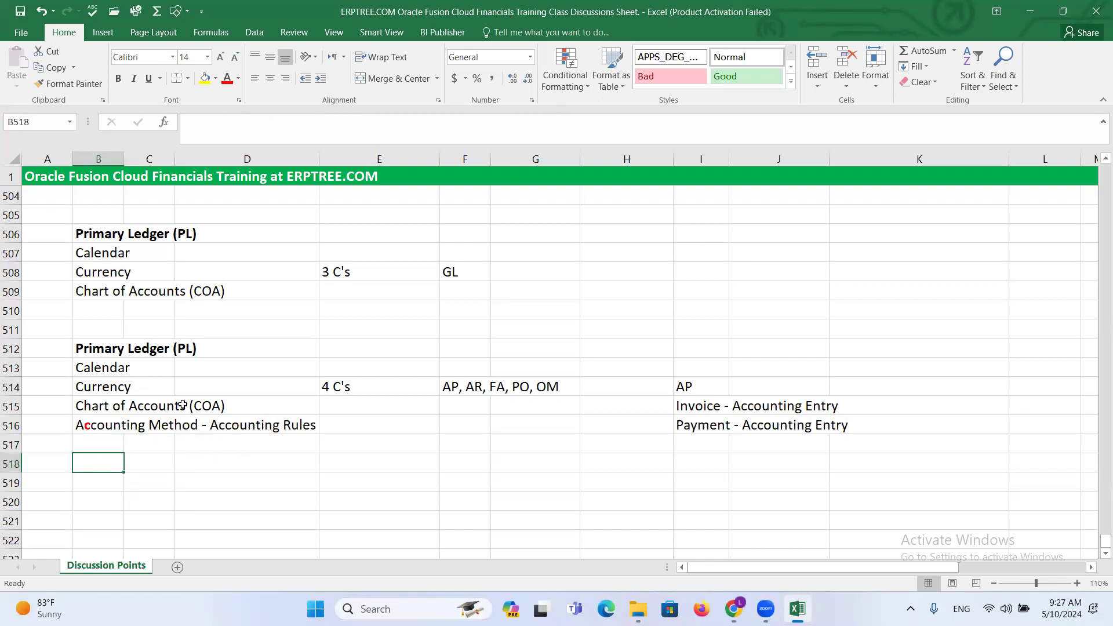
drag(89, 366, 255, 432)
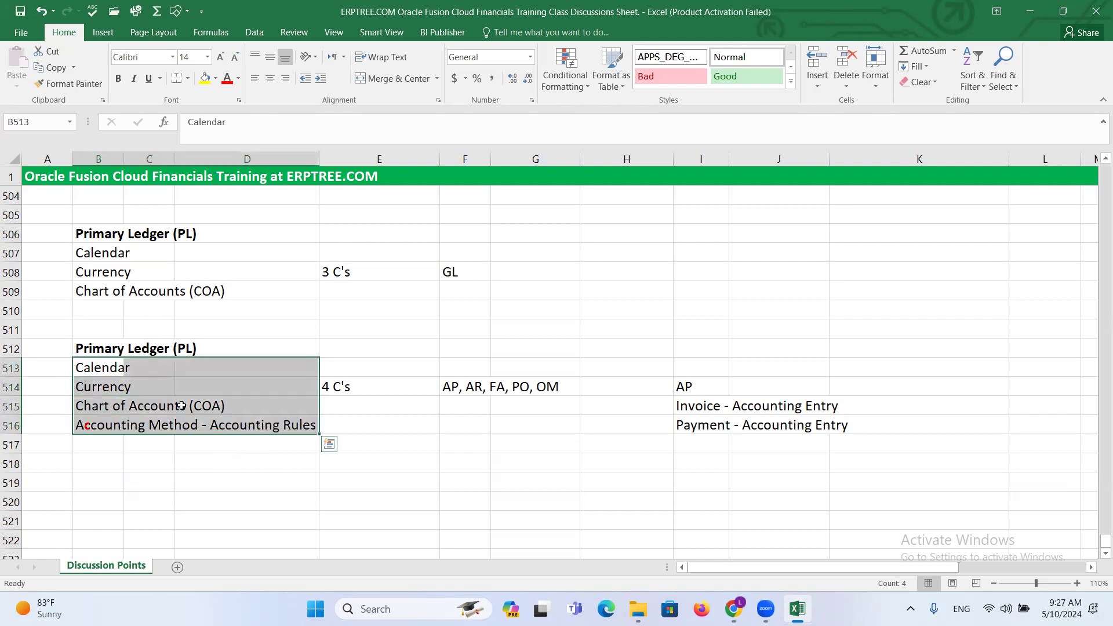
click(93, 347)
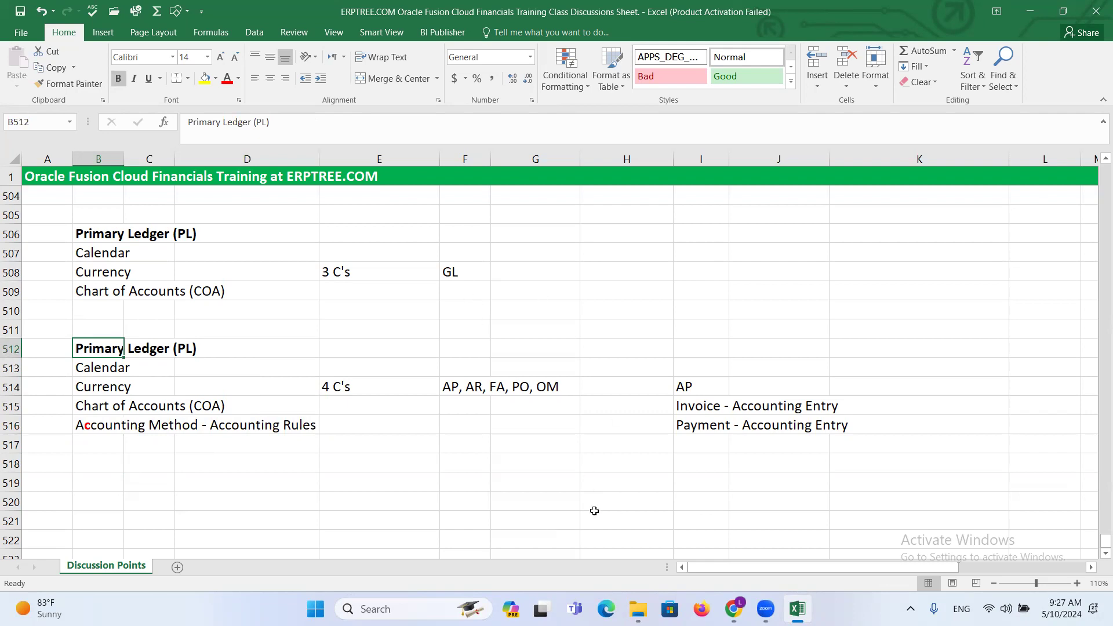
drag(87, 366, 224, 406)
click(89, 430)
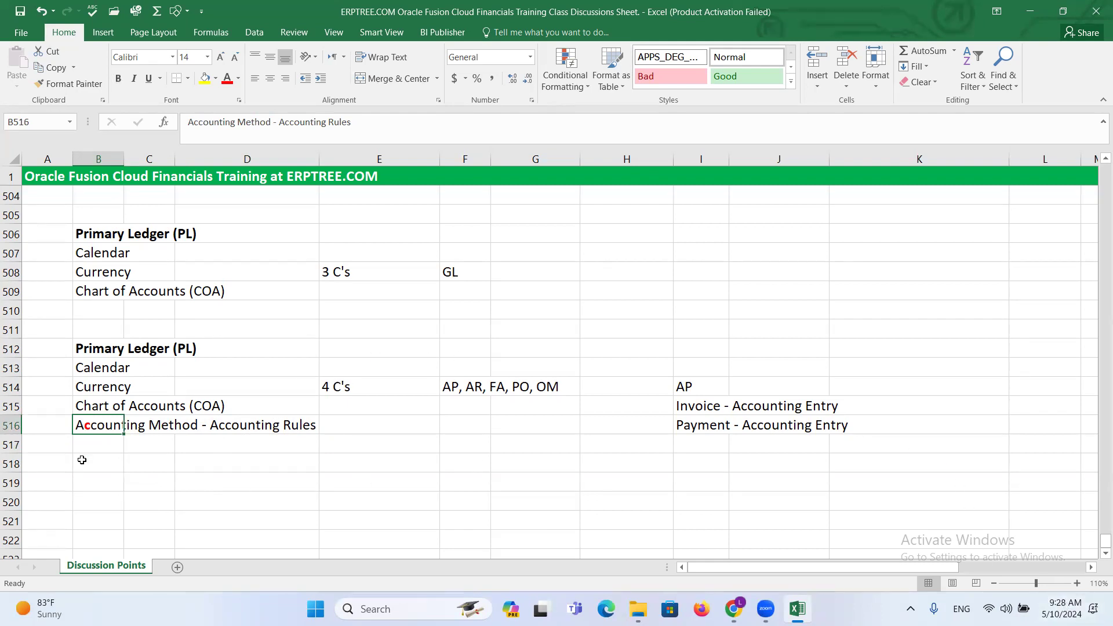
click(100, 459)
key(ctrl+s)
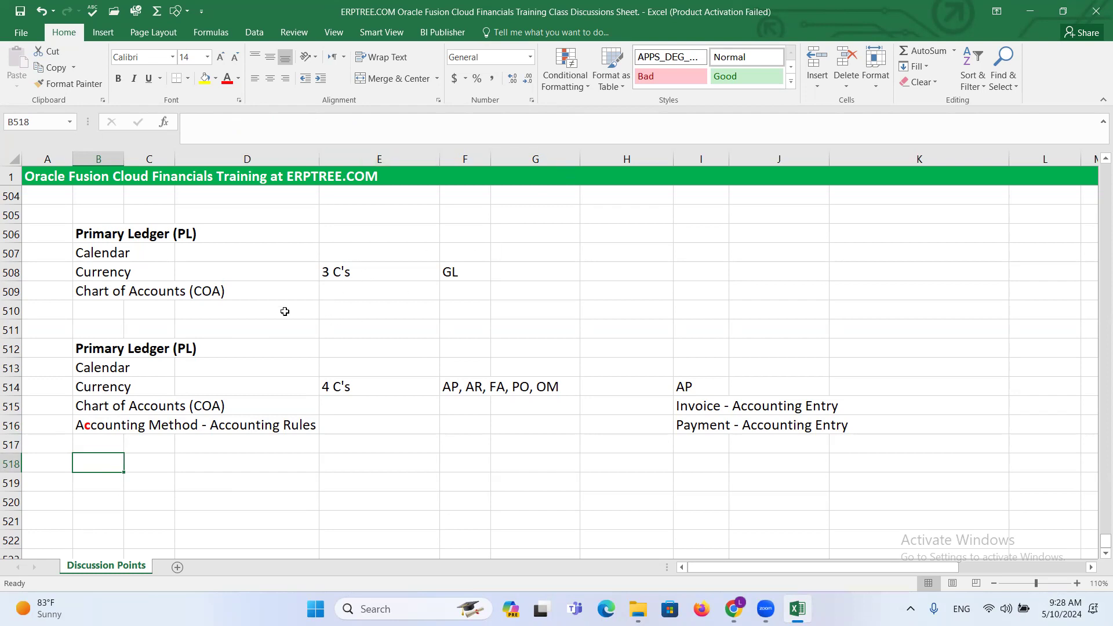
- Enter USD in cell D513 beside Calendar in the 4 C's Primary Ledger block
click(113, 350)
drag(114, 350, 331, 418)
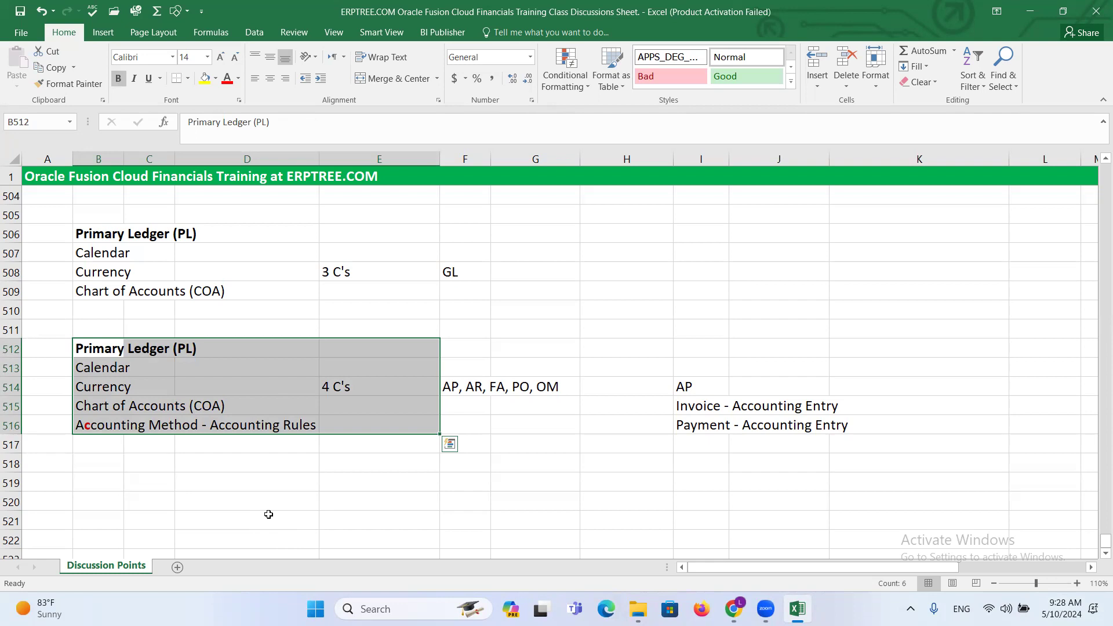
click(202, 375)
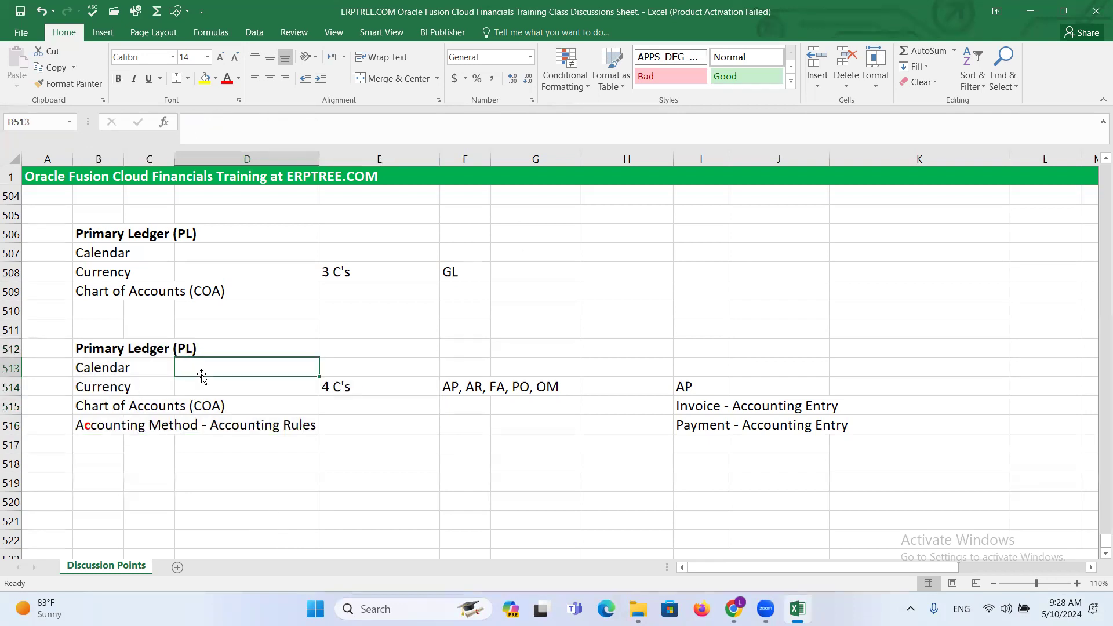
text(USD)
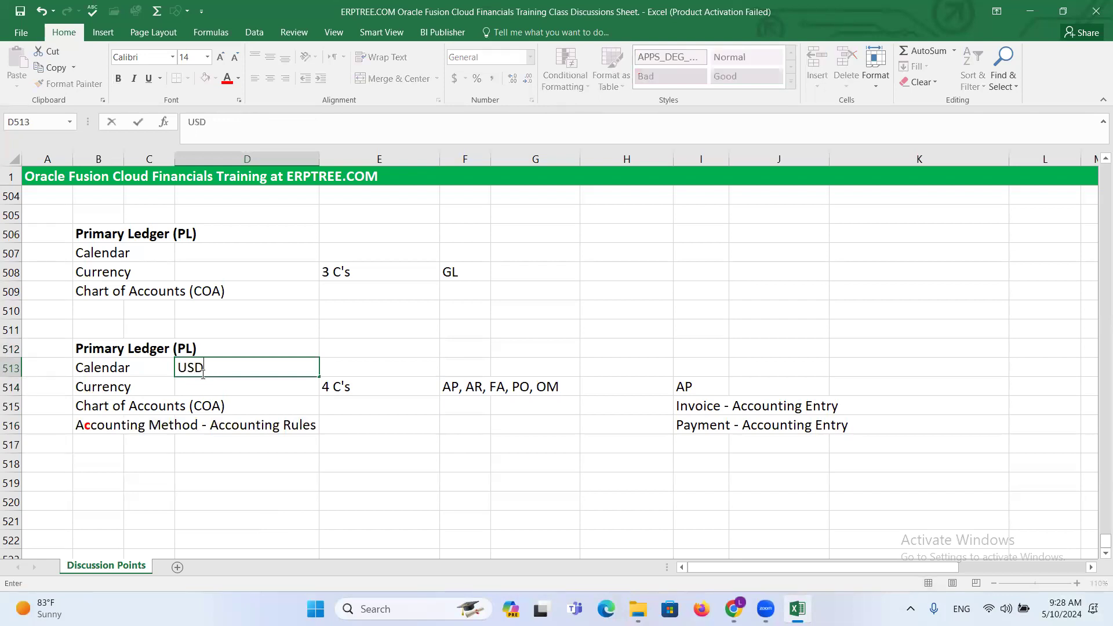
drag(92, 348, 292, 427)
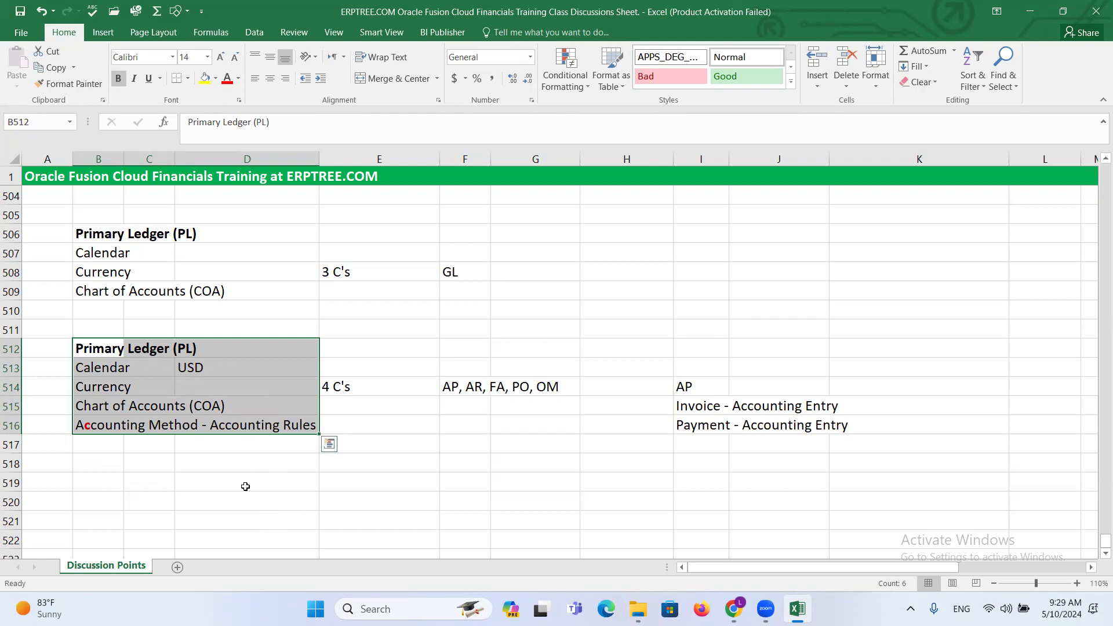
click(213, 369)
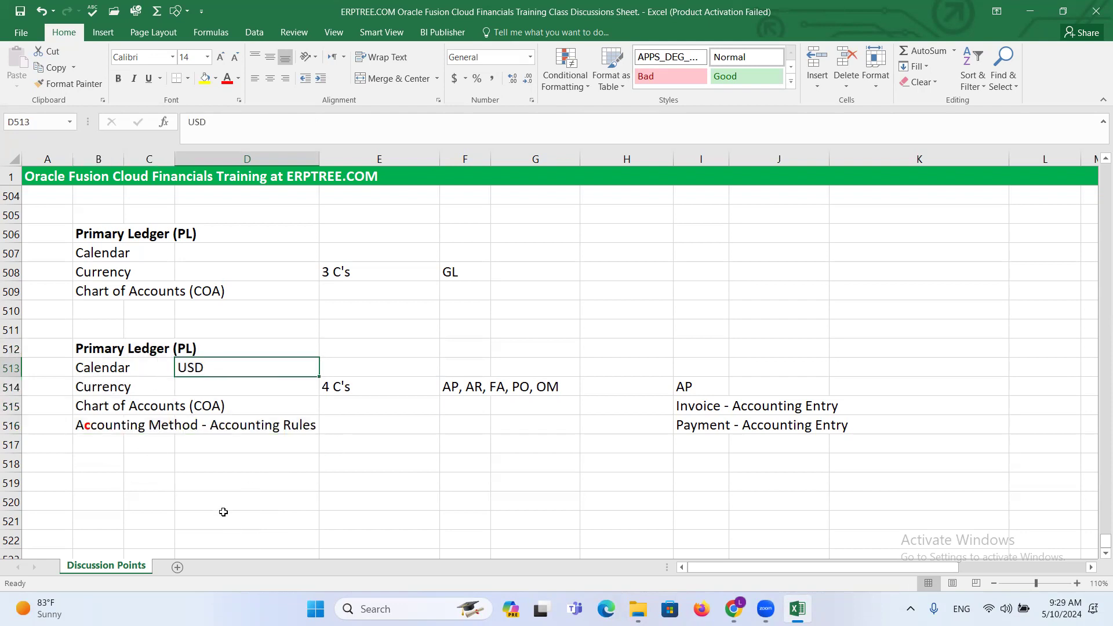
- Enter HQ - India in cell H510 and INR Reporting Ledger beneath it in H511
click(634, 308)
text(HQ)
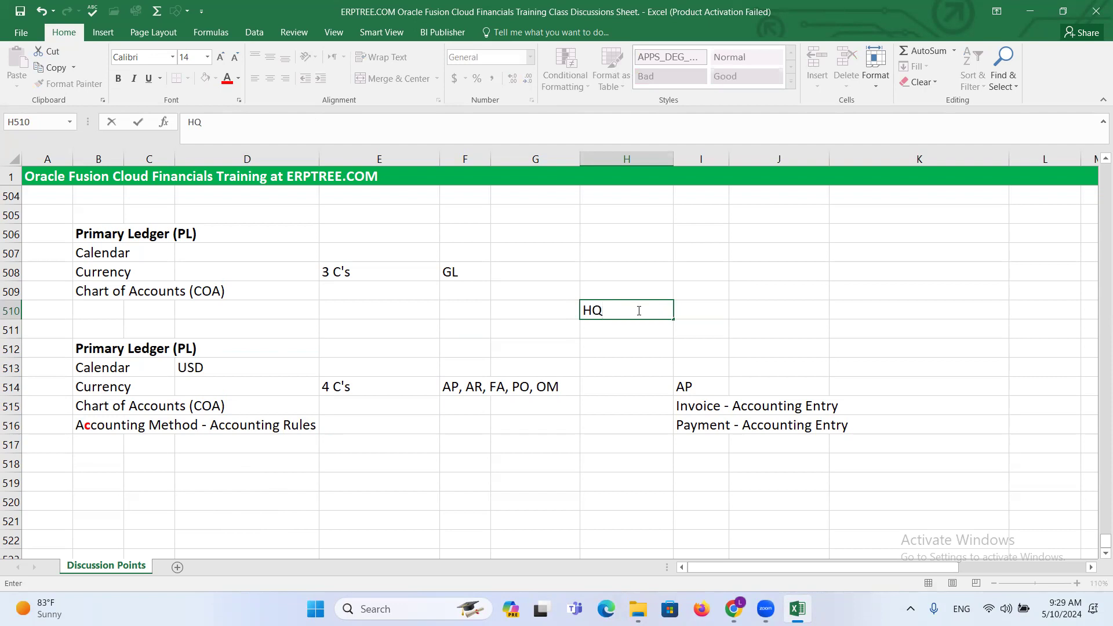
text( - India)
click(598, 334)
text(INR Reporting Ledger)
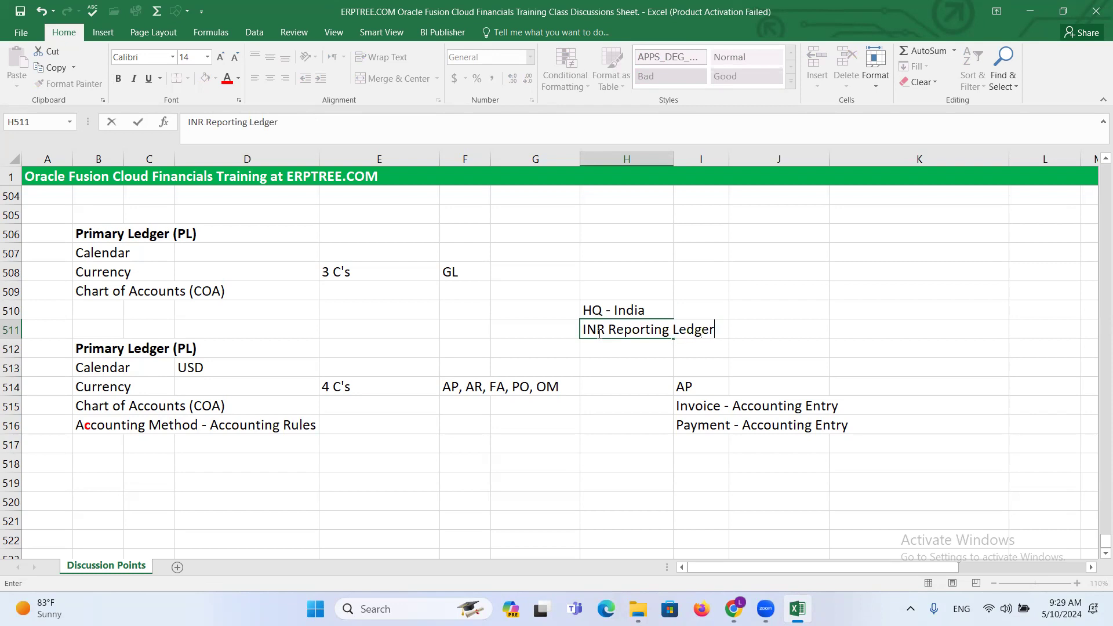
click(444, 476)
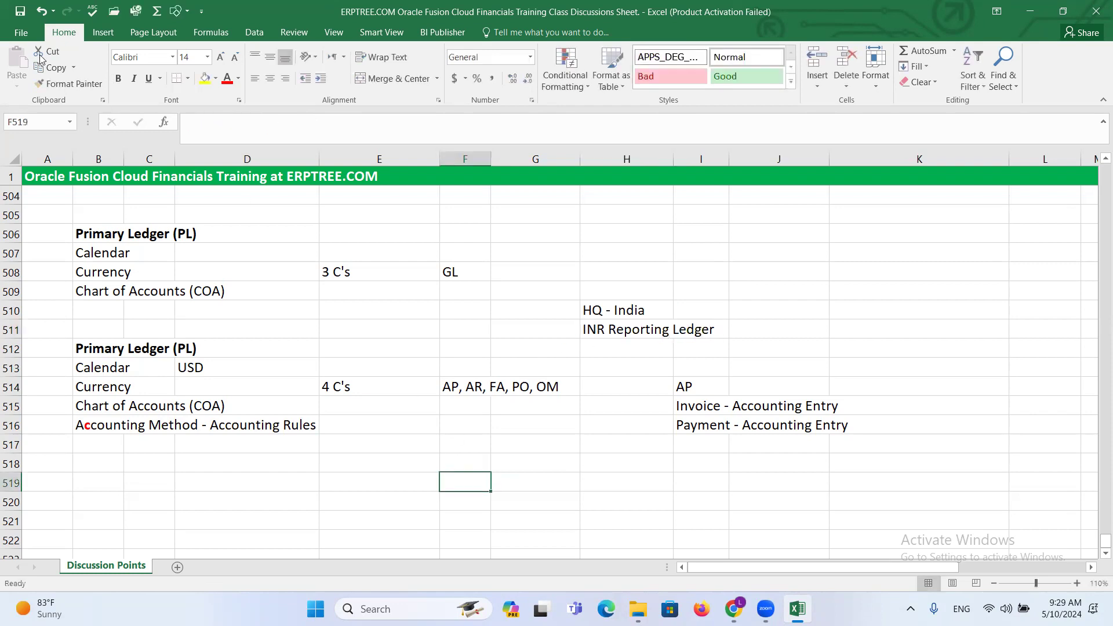
- Draw a straight arrow about 5.1 inches wide from the Primary Ledger (PL) heading in row 512 to INR Reporting Ledger in H511
click(104, 35)
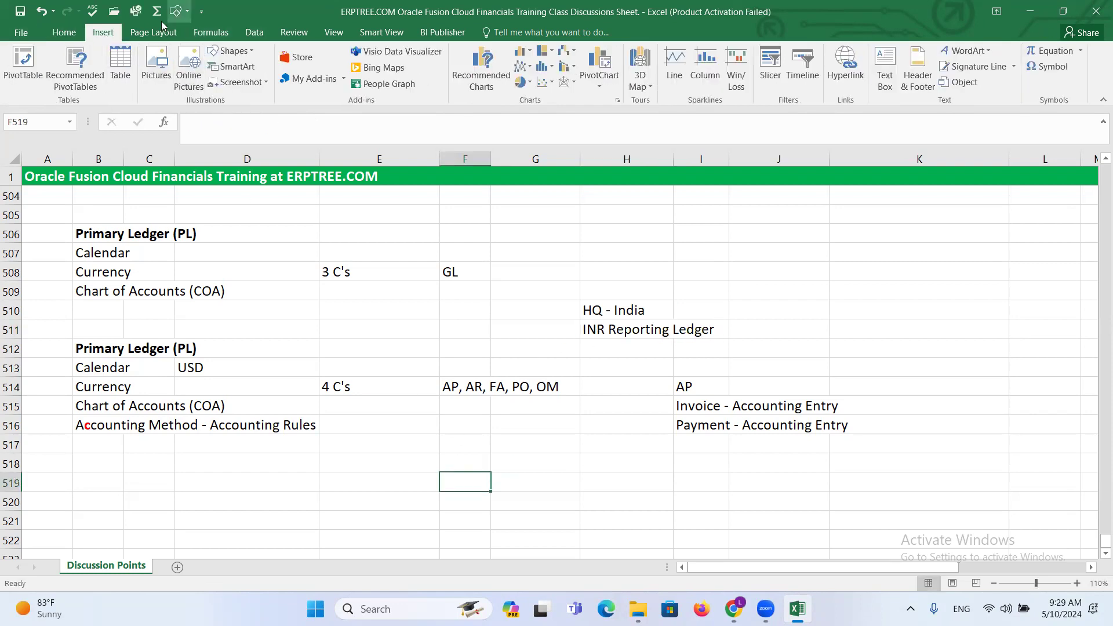
click(177, 11)
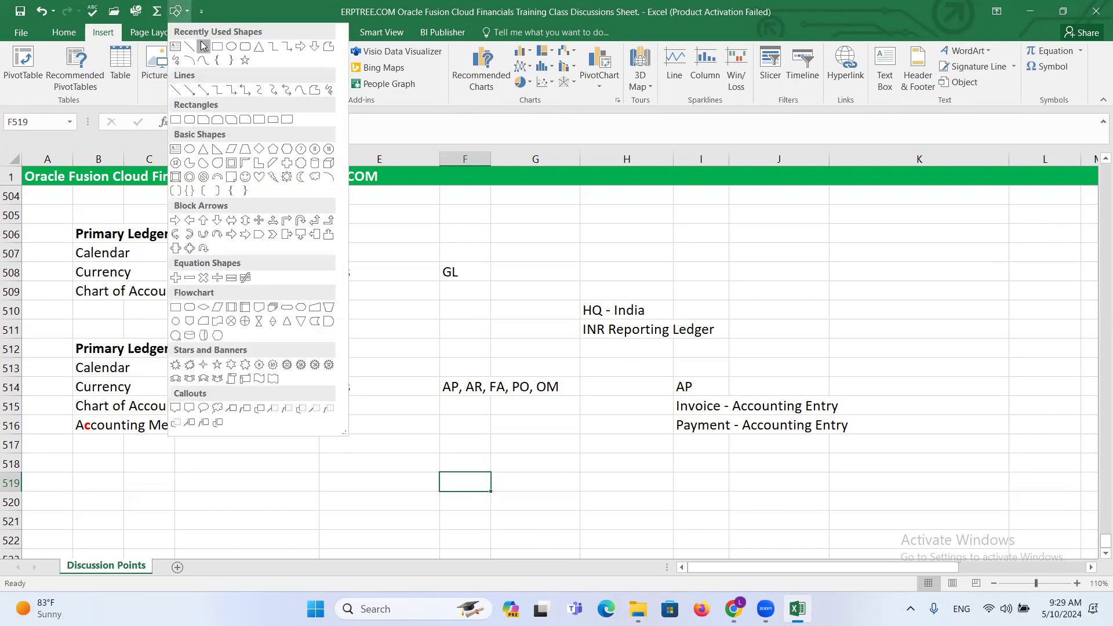
click(204, 45)
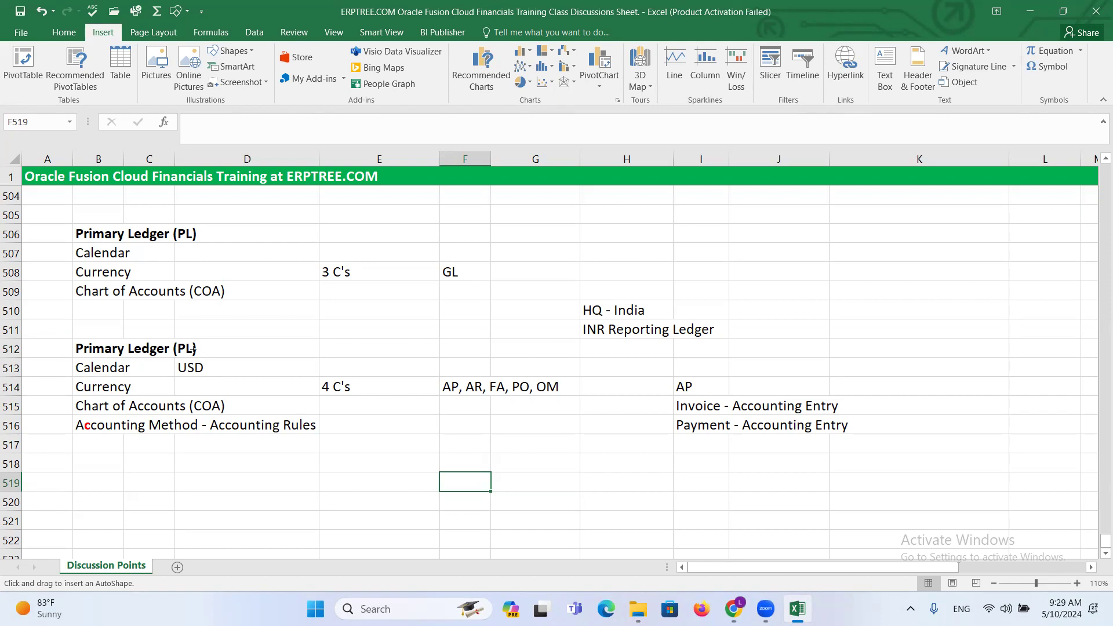
drag(201, 346, 584, 331)
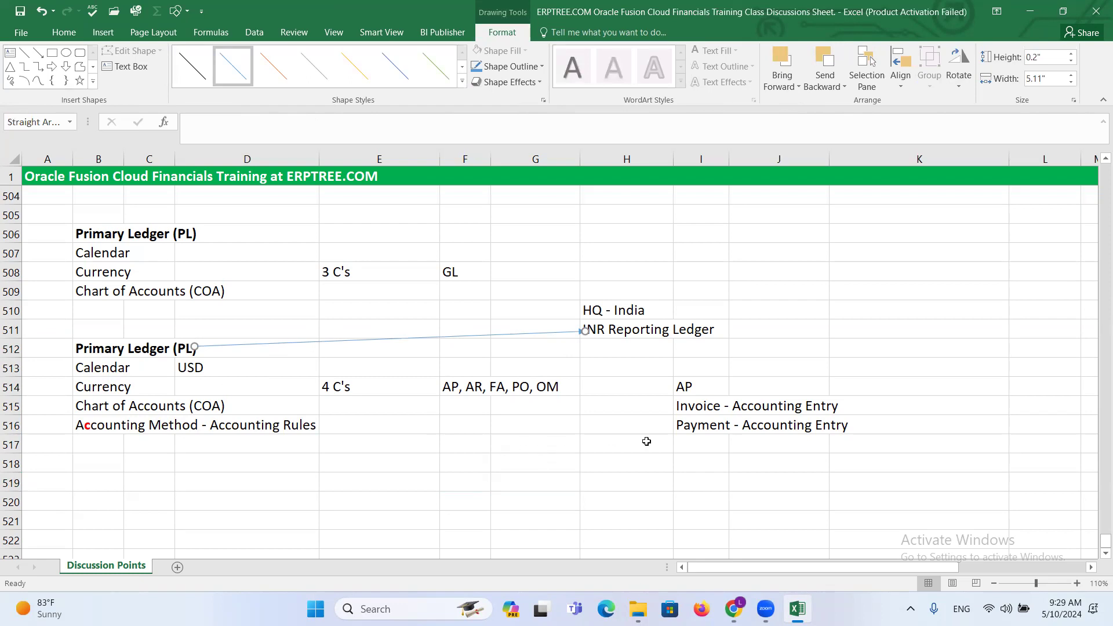
click(629, 334)
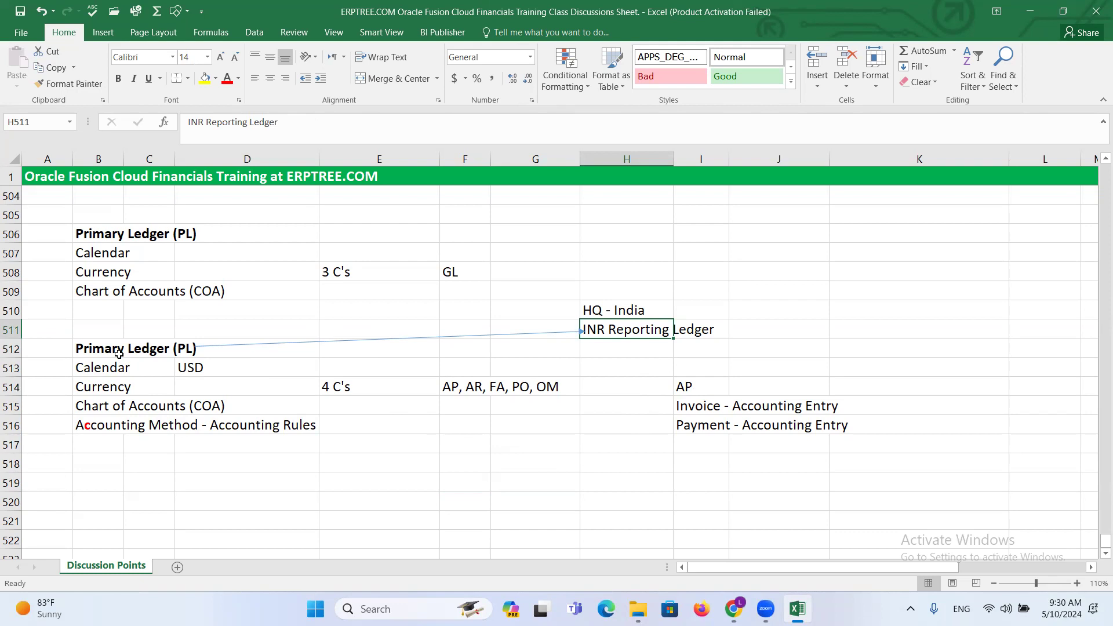
- Enter 1 Trans in USD in cell C511 above the second Primary Ledger heading
click(142, 333)
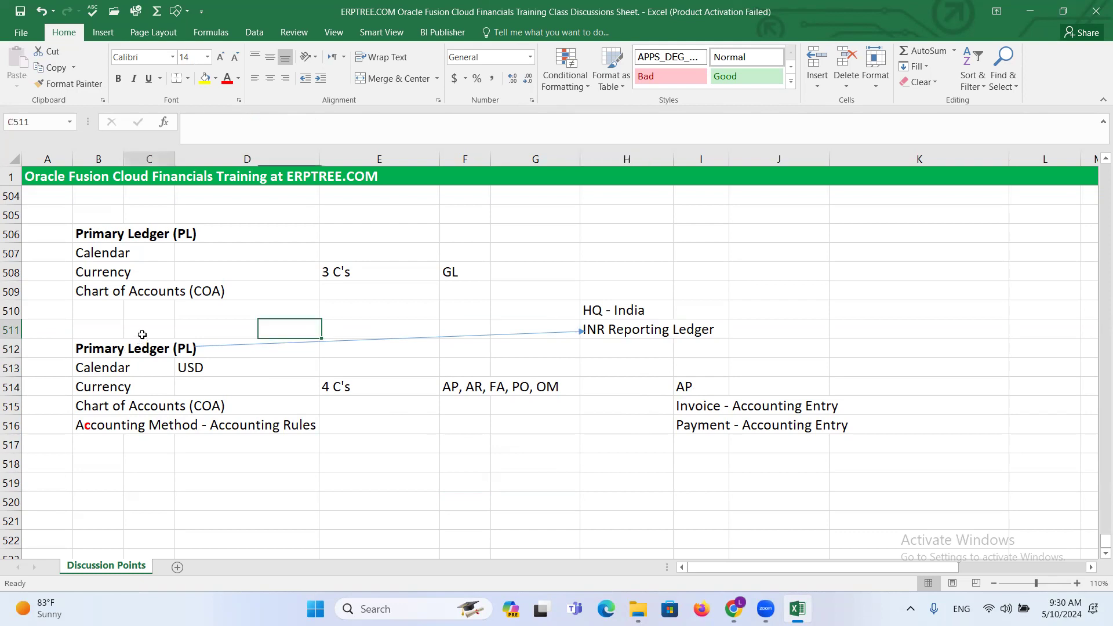
text(1)
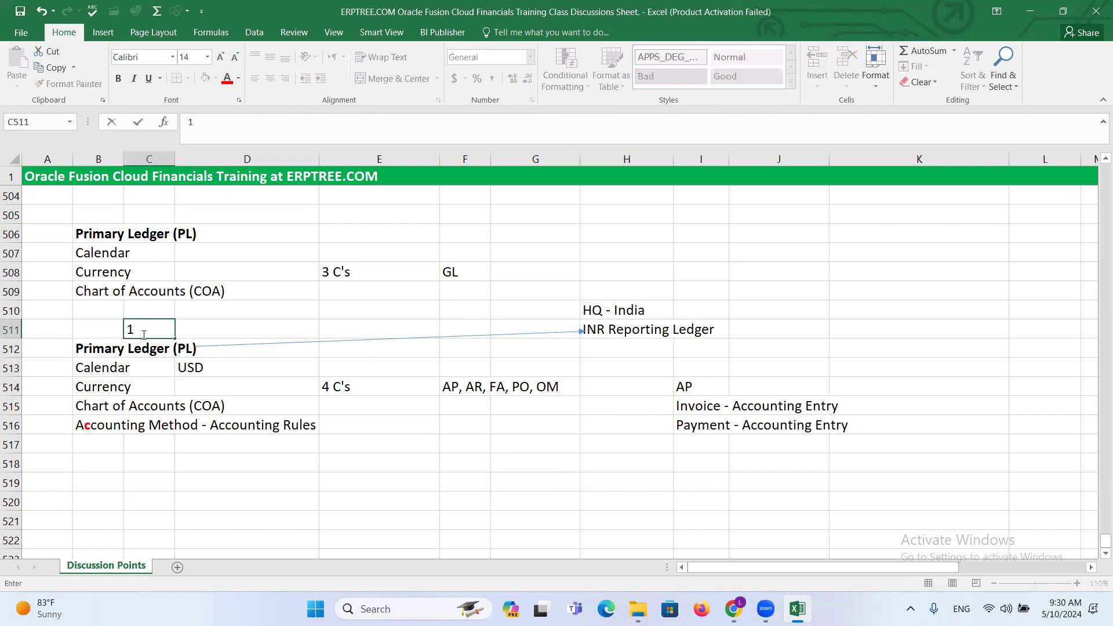
text( Trans in USD)
- Copy the transaction note from C511 into H512 and change its currency so it reads 1 Trans in INR
drag(129, 329, 216, 347)
key(ctrl+c)
click(604, 344)
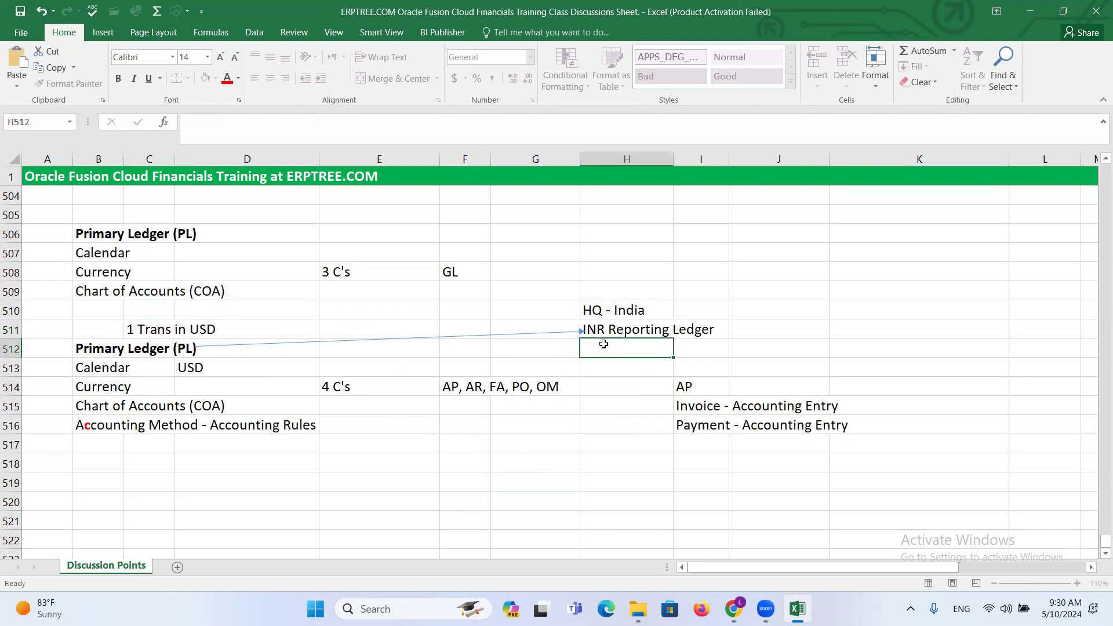
key(ctrl+v)
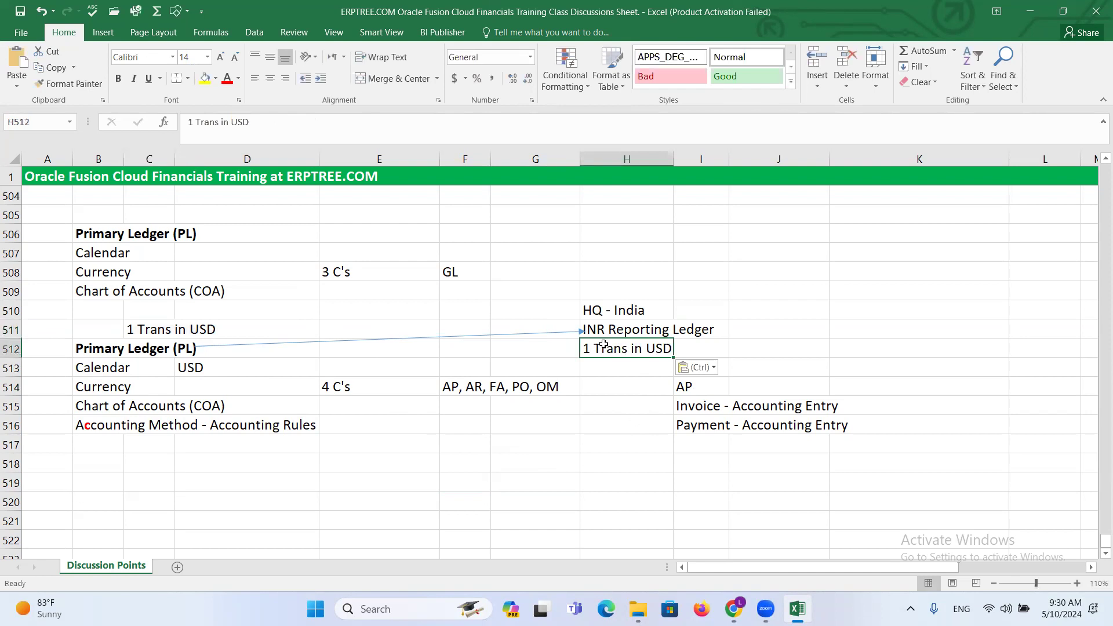
double_click(649, 350)
drag(647, 350, 674, 355)
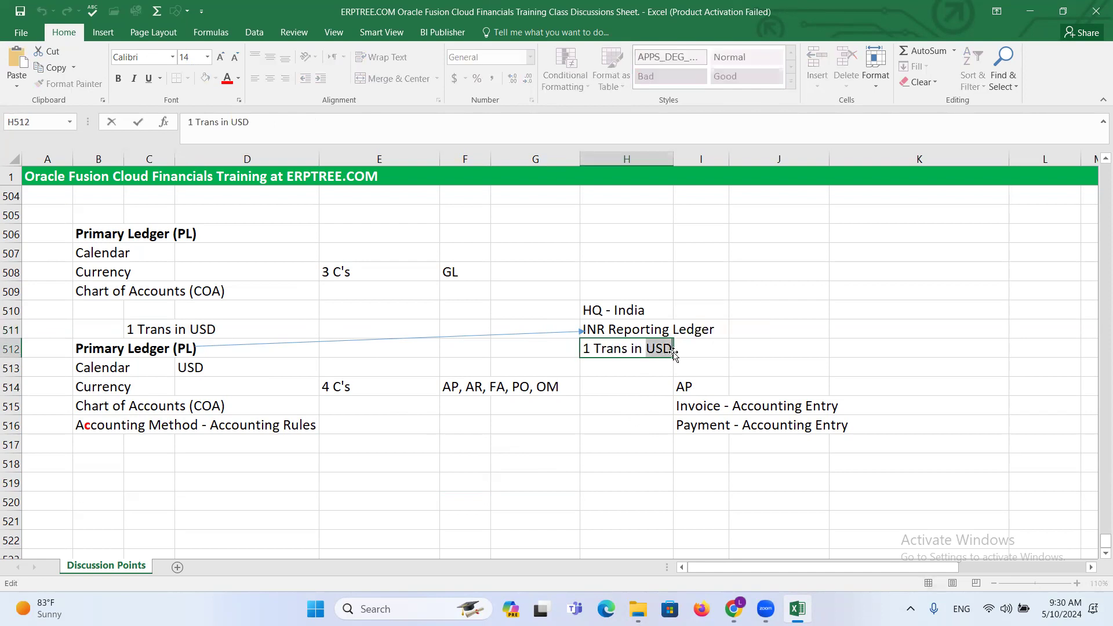
text(inr)
key(BackSpace)
key(BackSpace)
text(INR)
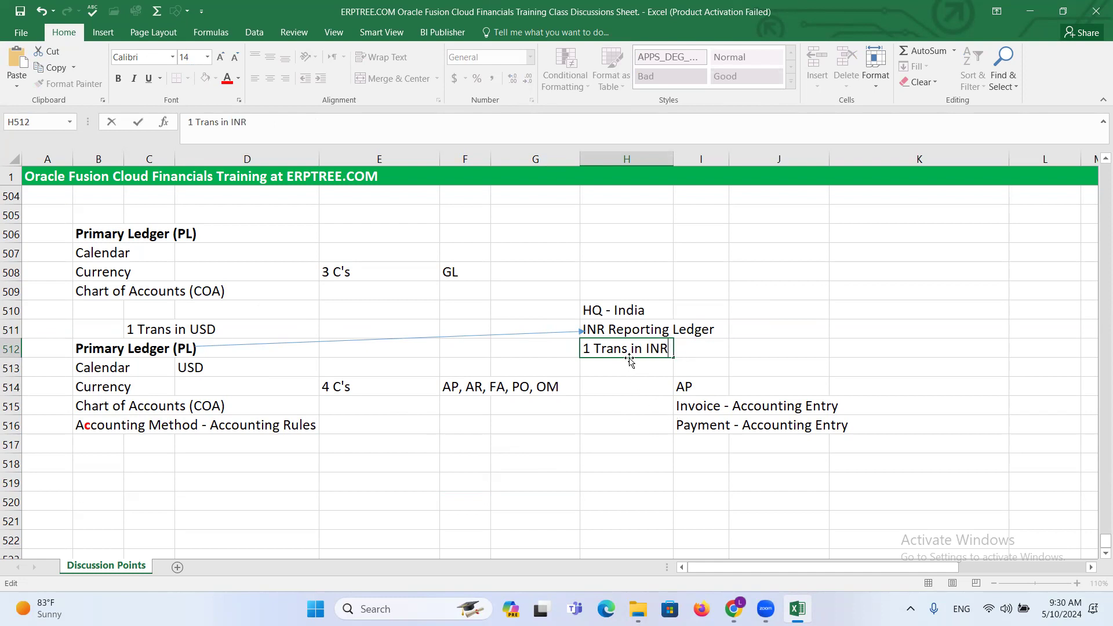
click(634, 379)
- Compare the second Primary Ledger heading and its components in B513:D516 with the INR reporting ledger notes in column H
key(Up)
key(Up)
key(Up)
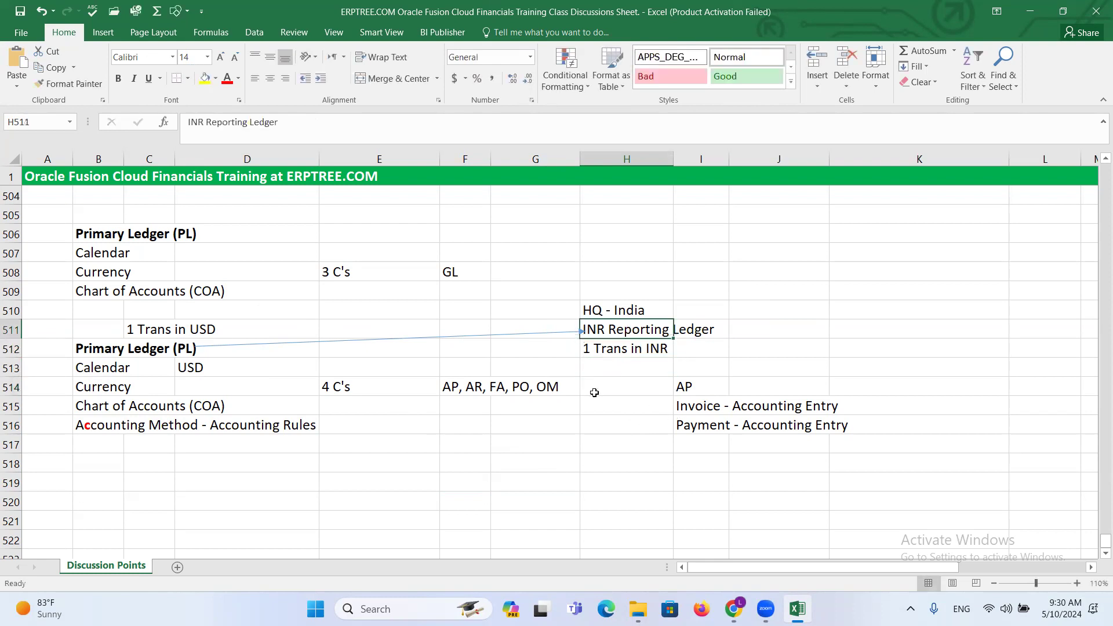
click(92, 344)
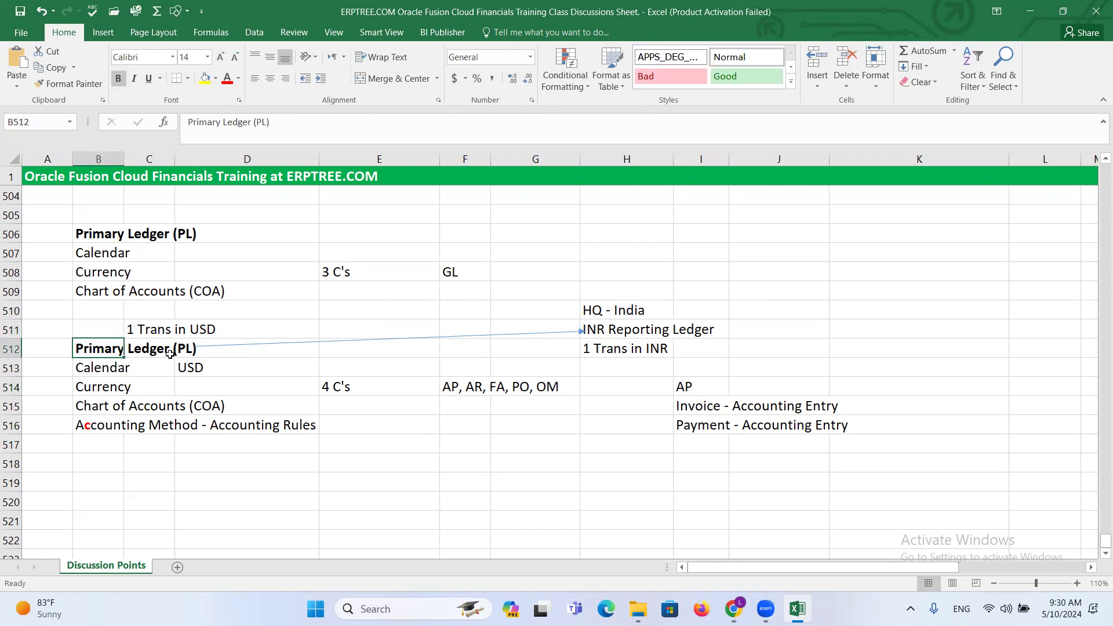
click(616, 353)
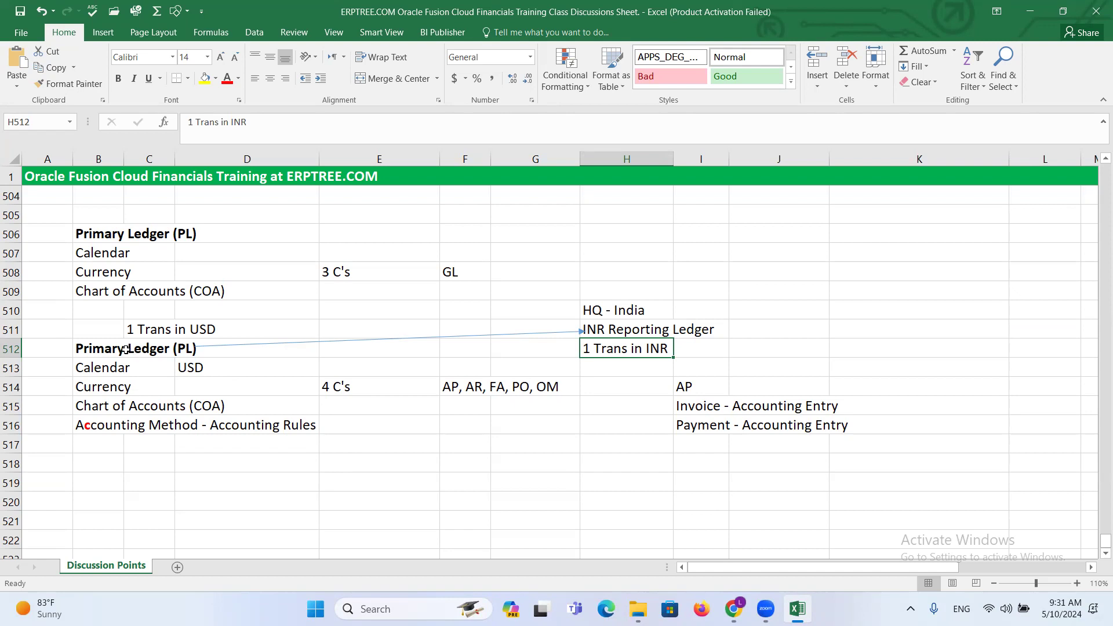
click(101, 349)
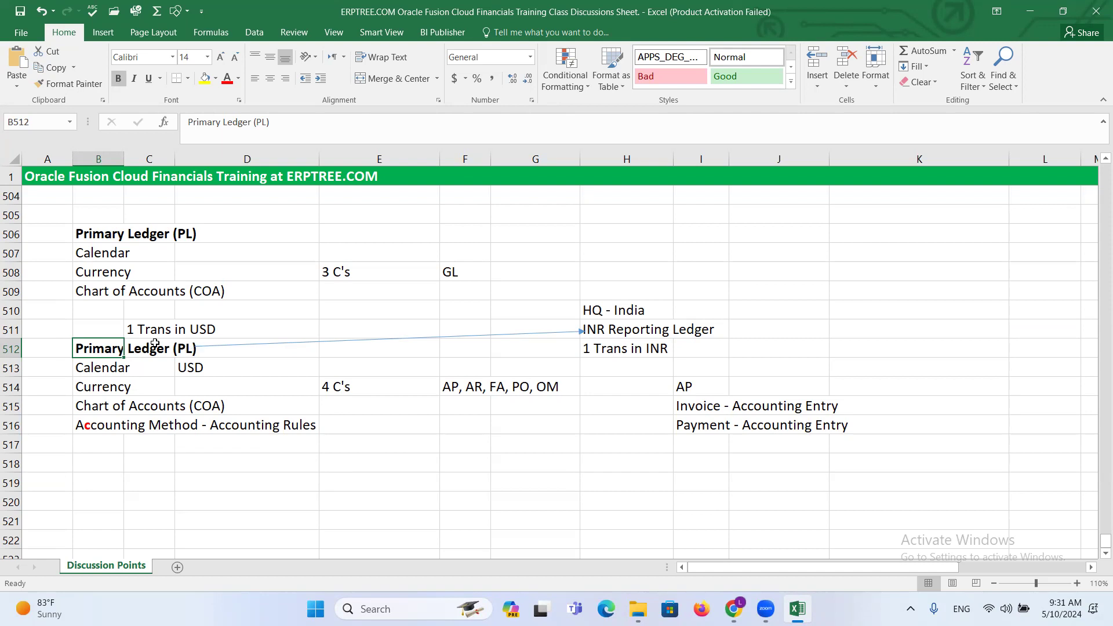
drag(91, 351, 191, 351)
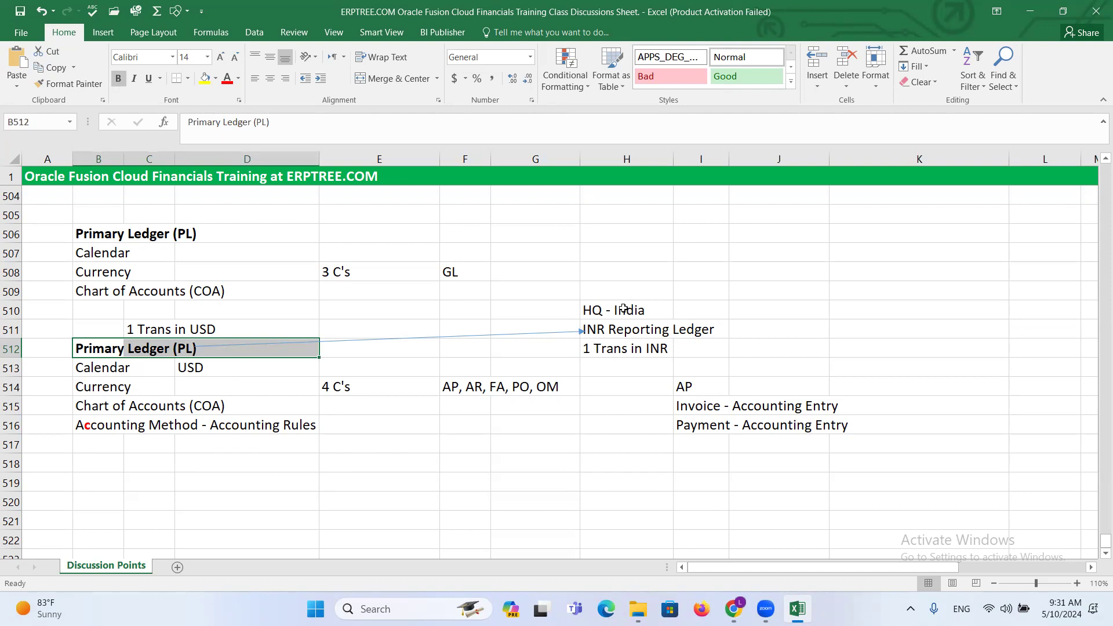
drag(92, 367, 313, 429)
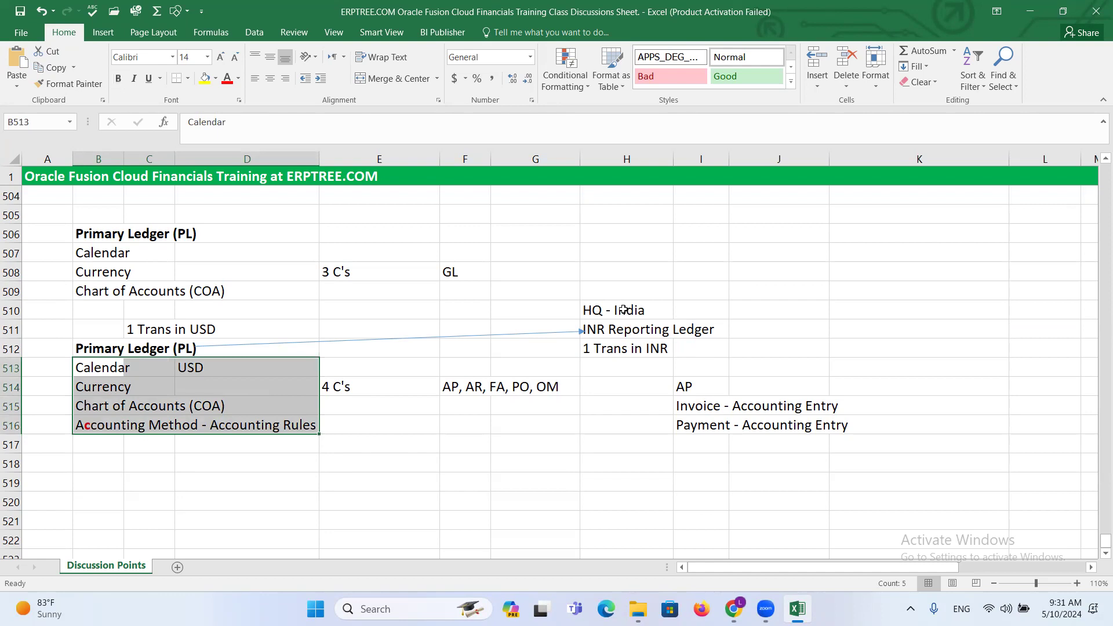
click(620, 333)
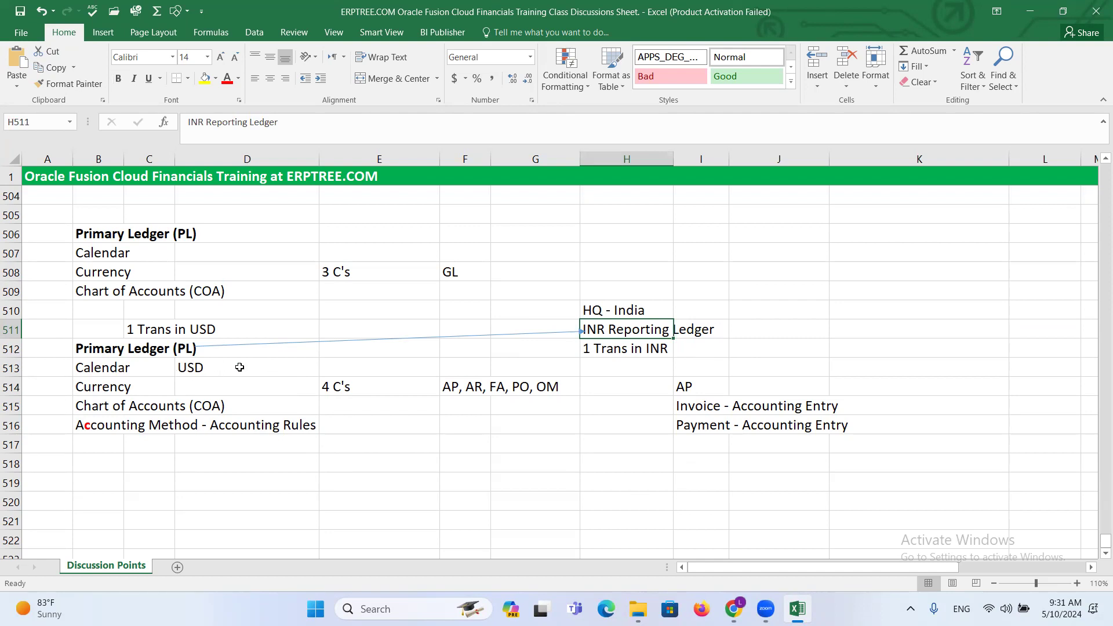
- Enter Secondary Ledger in cell H513 below the INR transaction note
click(621, 368)
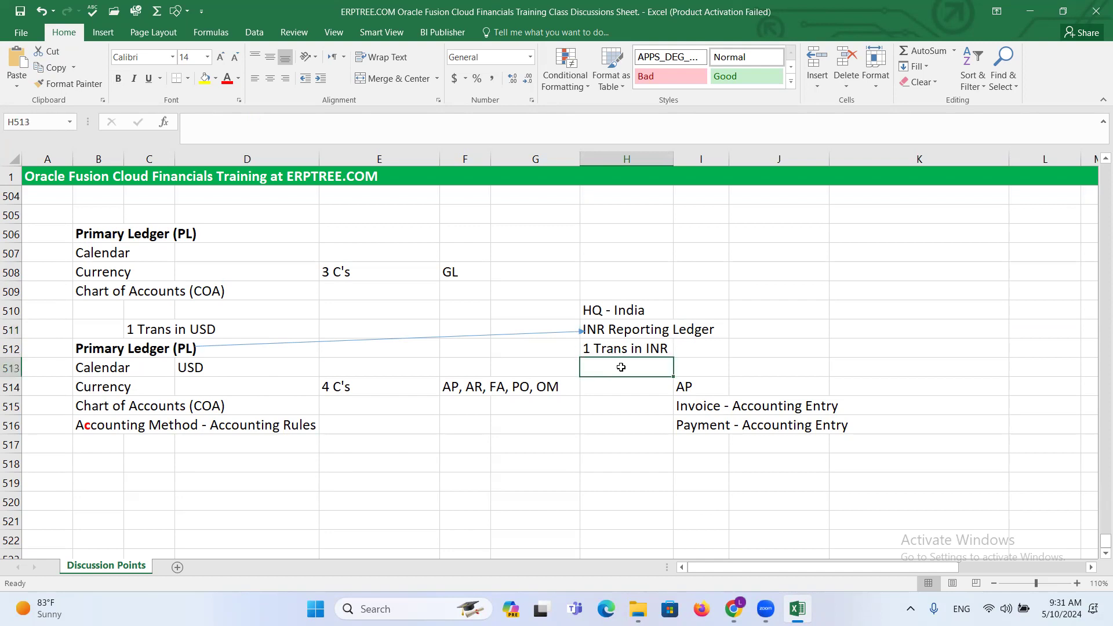
text(s)
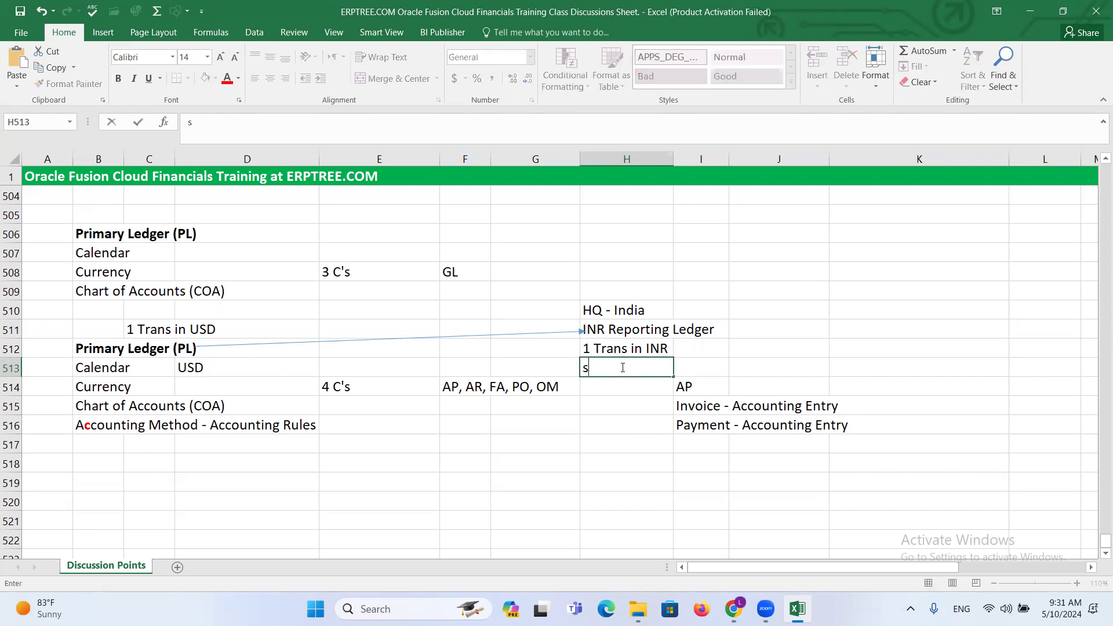
text(econdary Ledger)
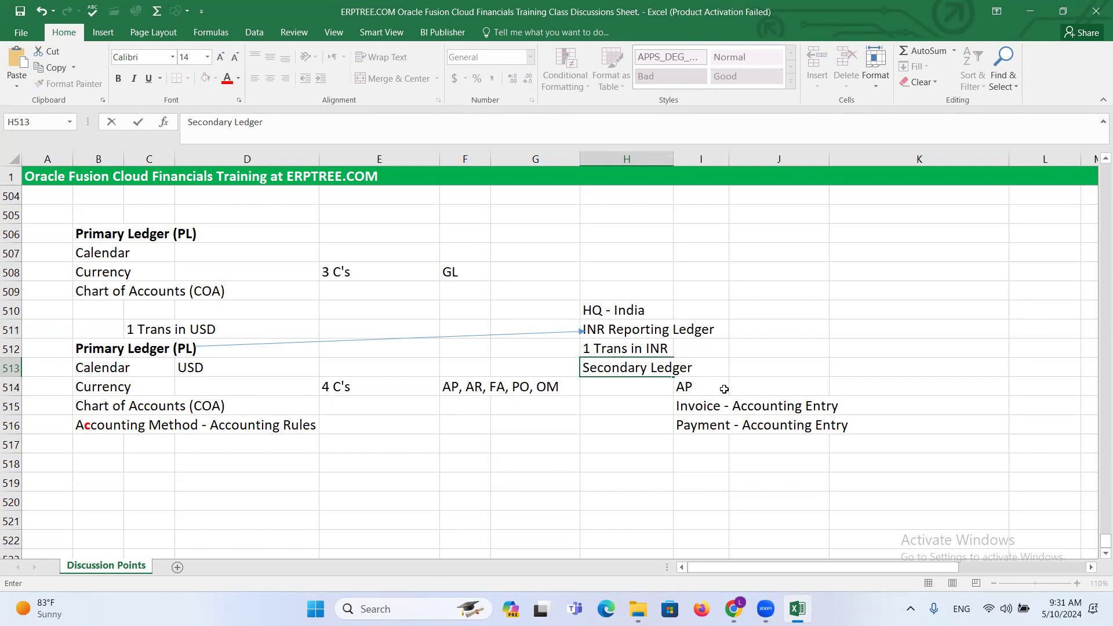
- Examine how the primary ledger's calendar, currency, chart of accounts and accounting method relate to the reporting and secondary ledger entries in column H
drag(129, 329, 196, 329)
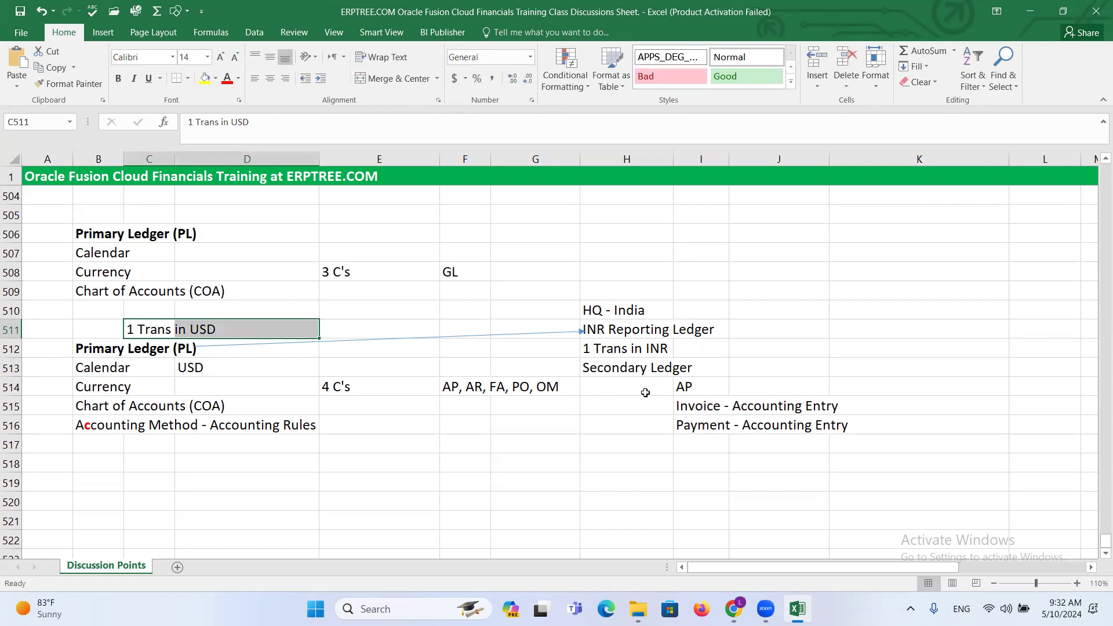
click(629, 367)
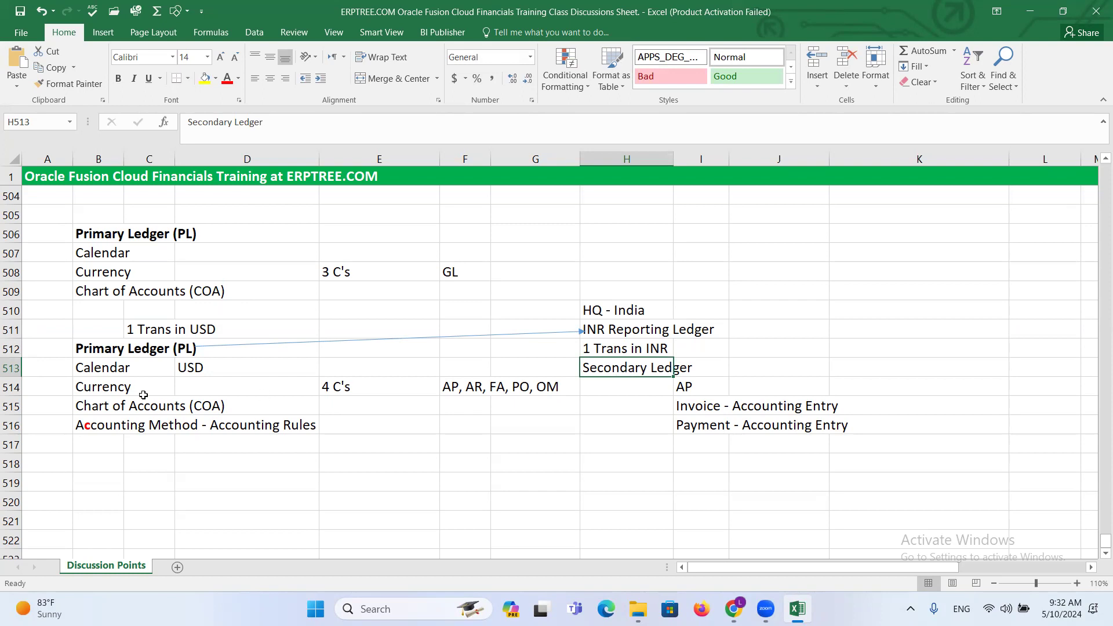
drag(90, 349, 187, 347)
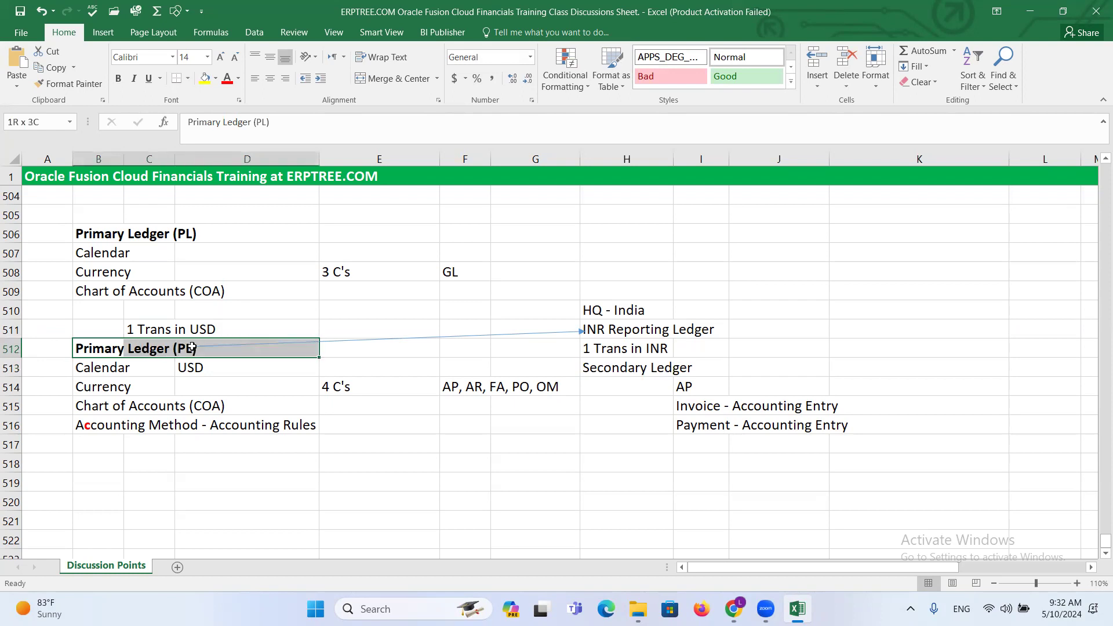
drag(95, 370, 253, 424)
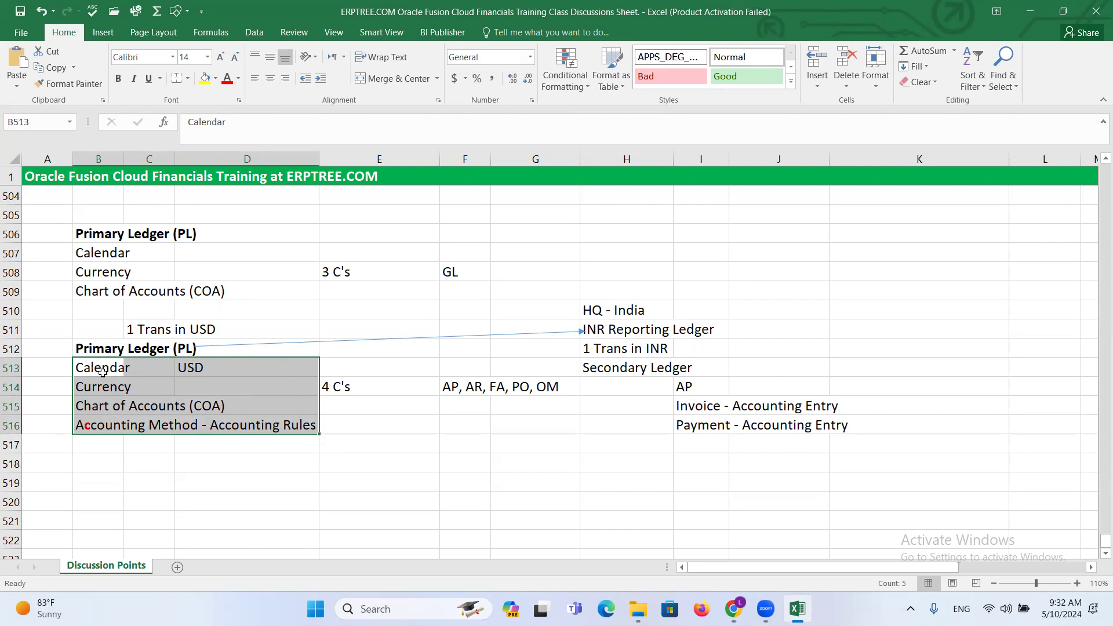
click(191, 368)
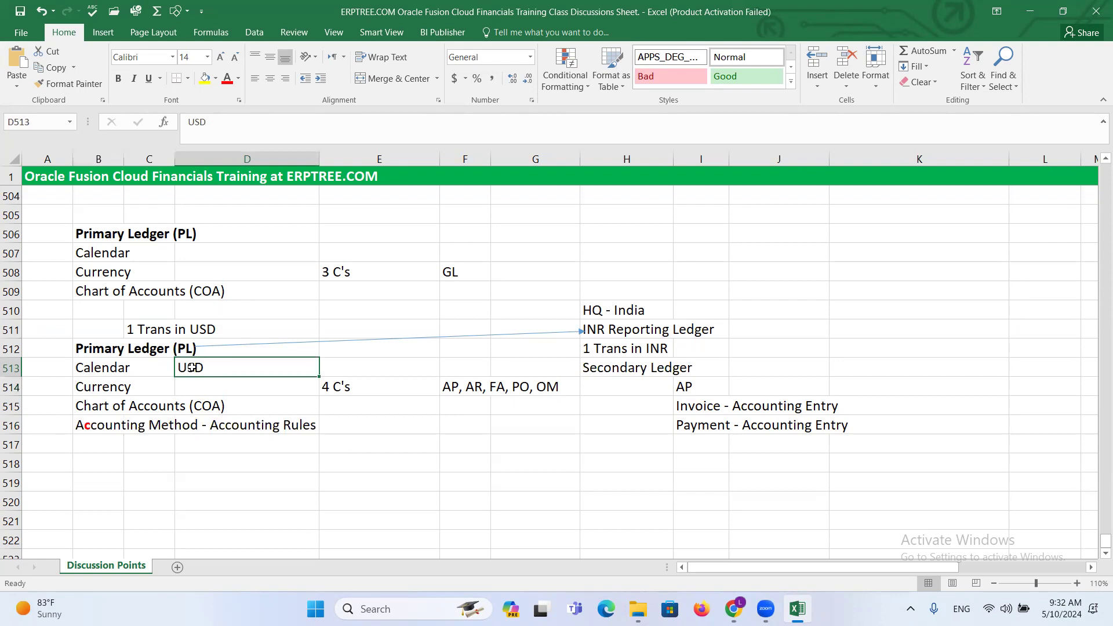
click(603, 332)
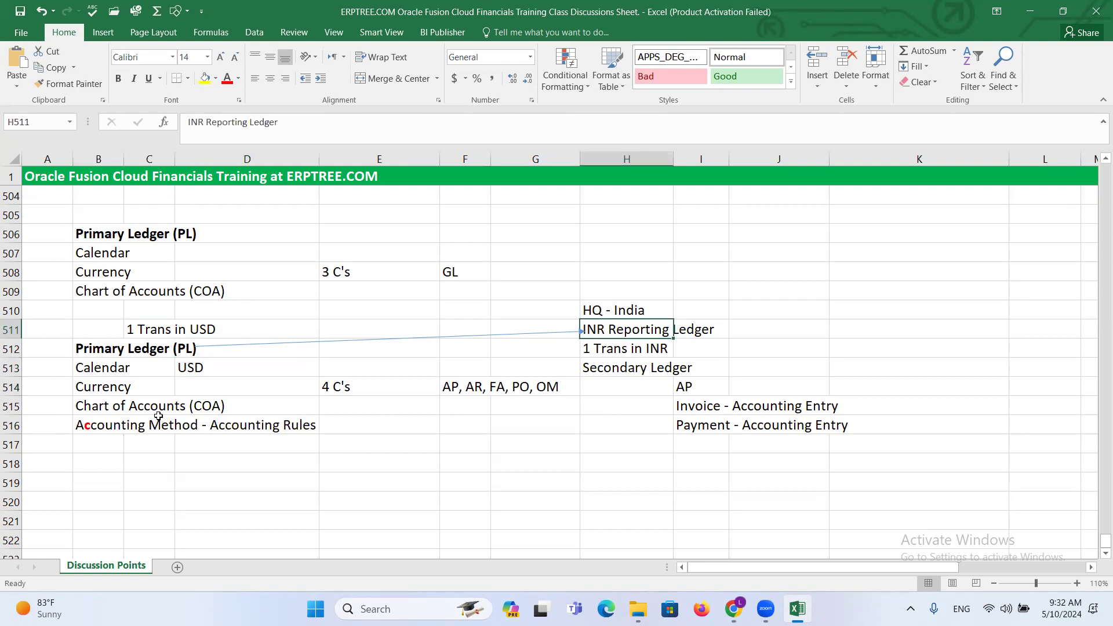
click(97, 369)
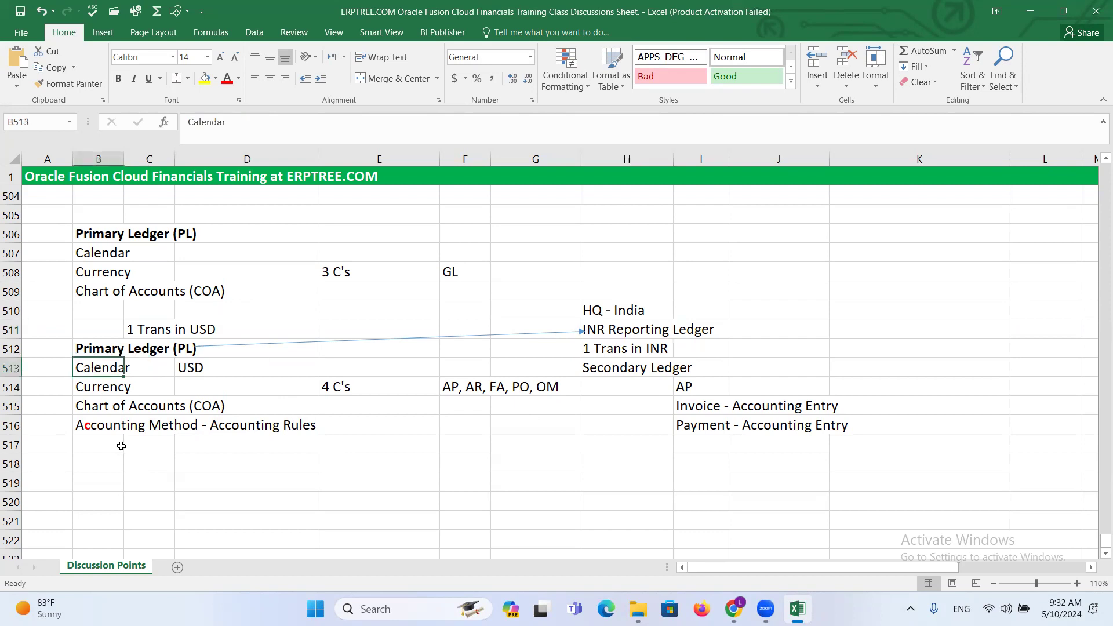
click(97, 407)
click(99, 428)
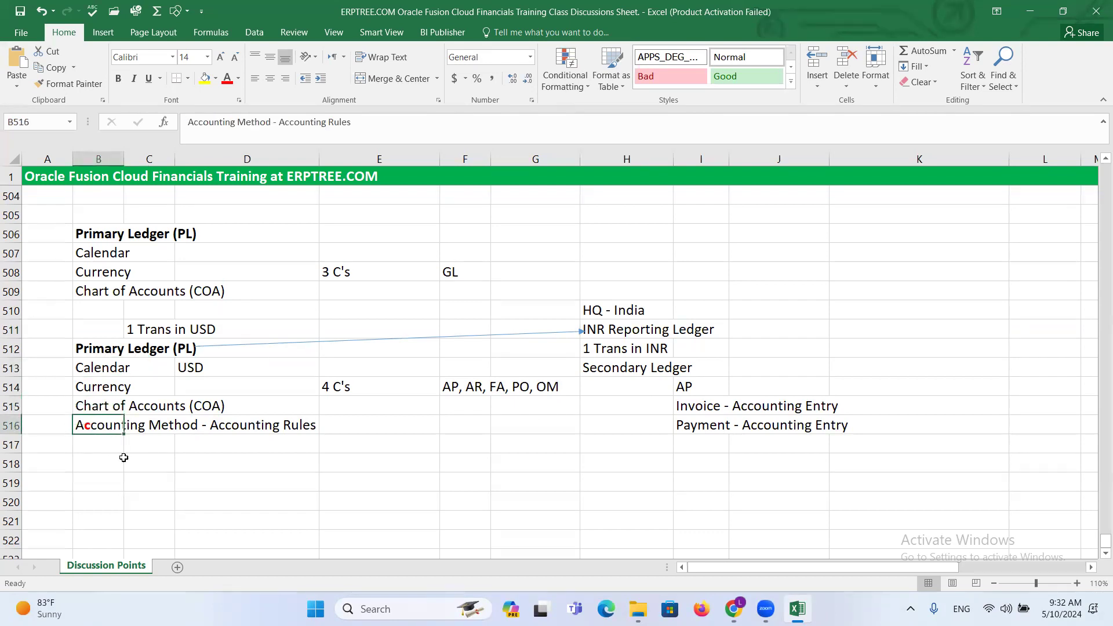
click(609, 367)
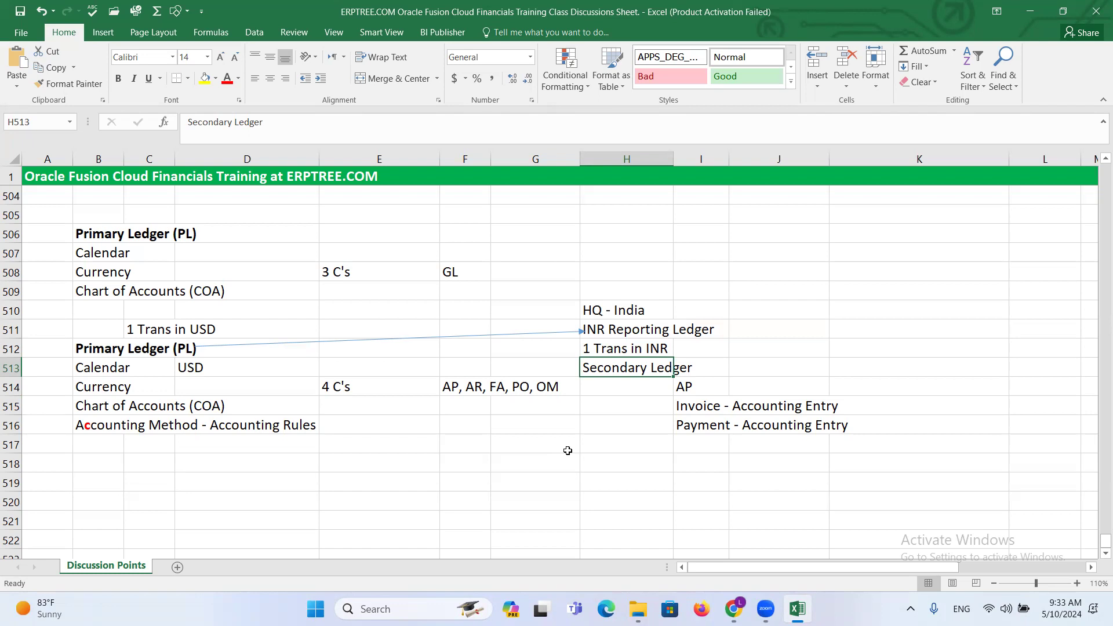
click(92, 425)
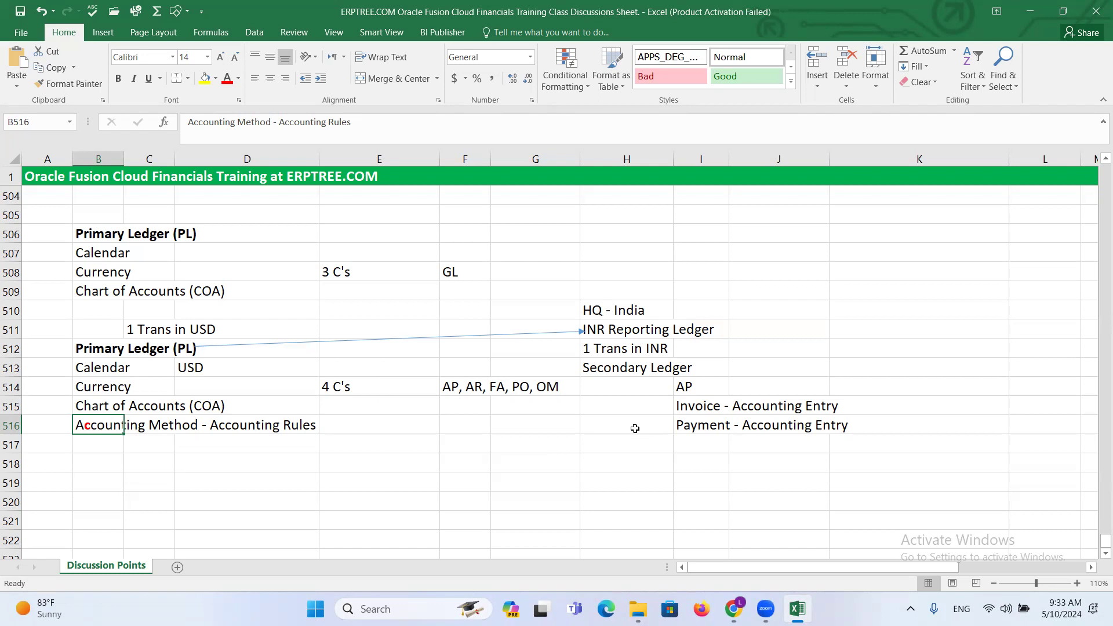
click(612, 370)
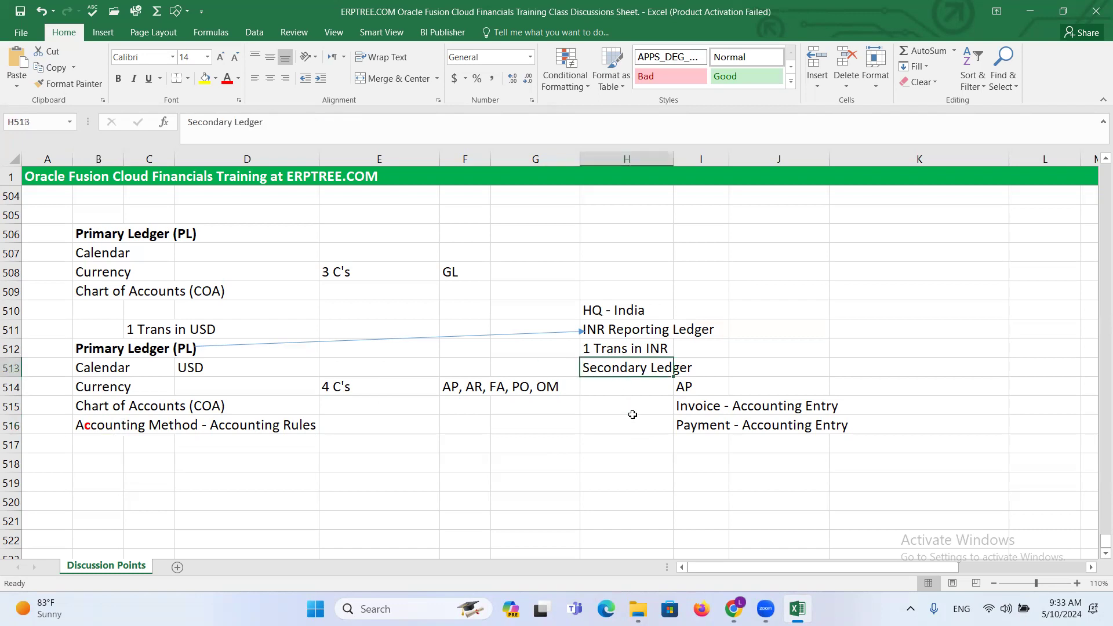
- Review the accounting method in B516 against the Secondary Ledger entry in H513 and the Primary Ledger block B512:D516
click(110, 429)
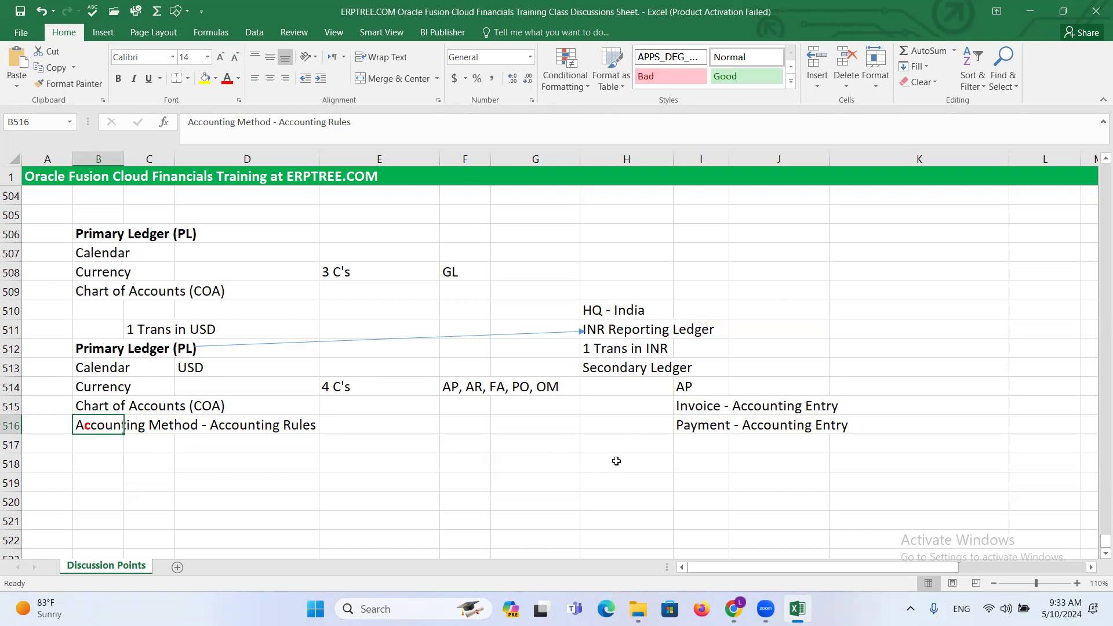
click(616, 374)
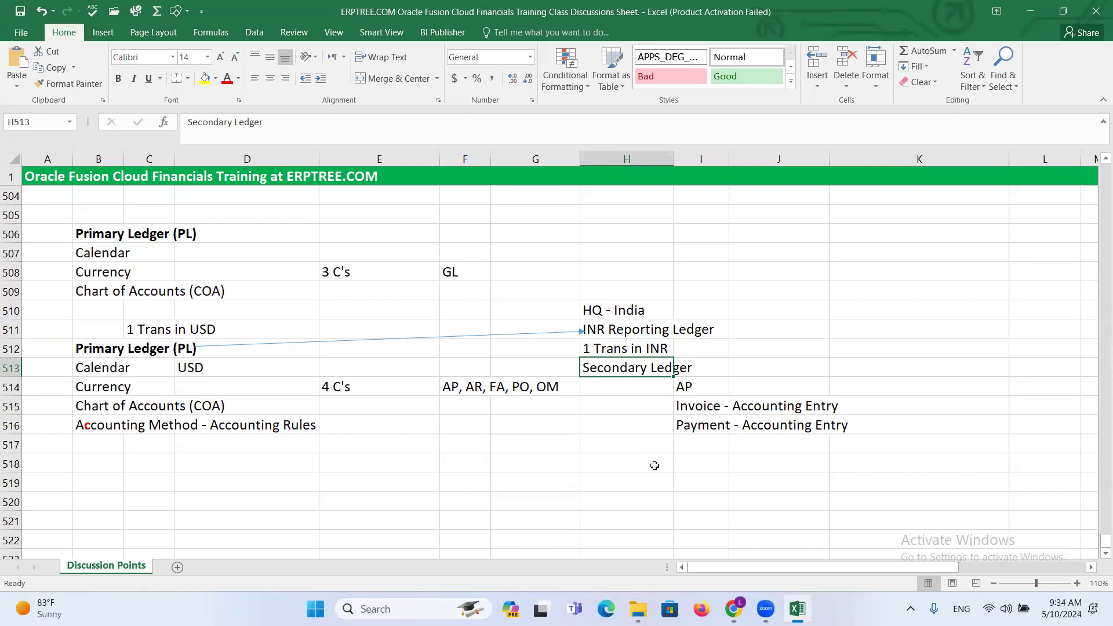
click(93, 349)
drag(93, 349, 200, 422)
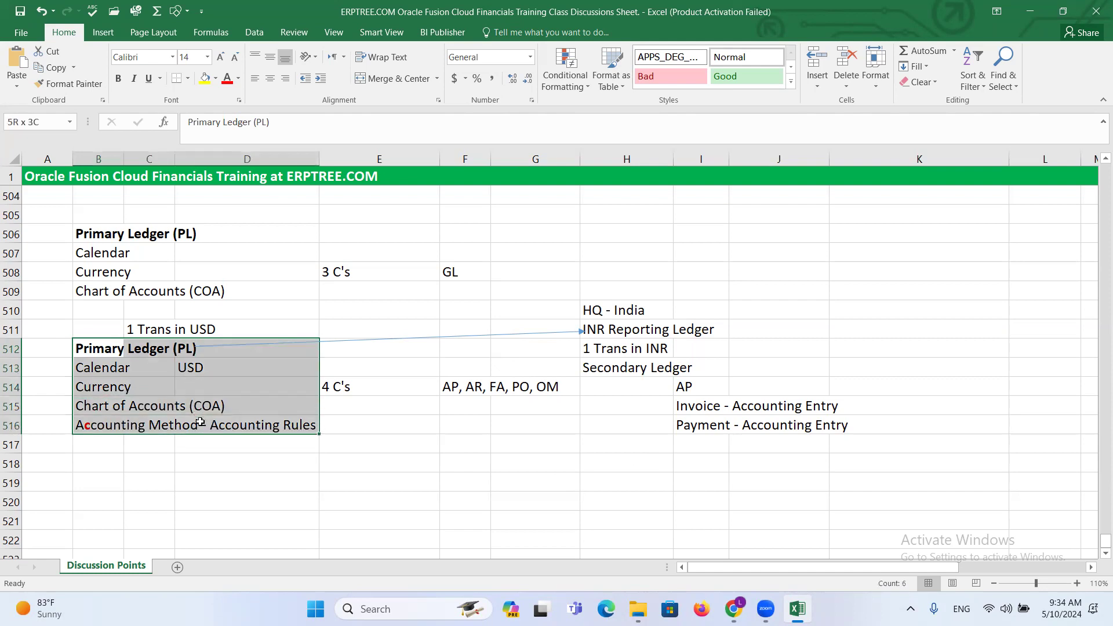
drag(200, 423, 200, 422)
- Delete the arrow from the second Primary Ledger heading and clear the India headquarters, reporting and secondary ledger notes in H510:I513
click(407, 340)
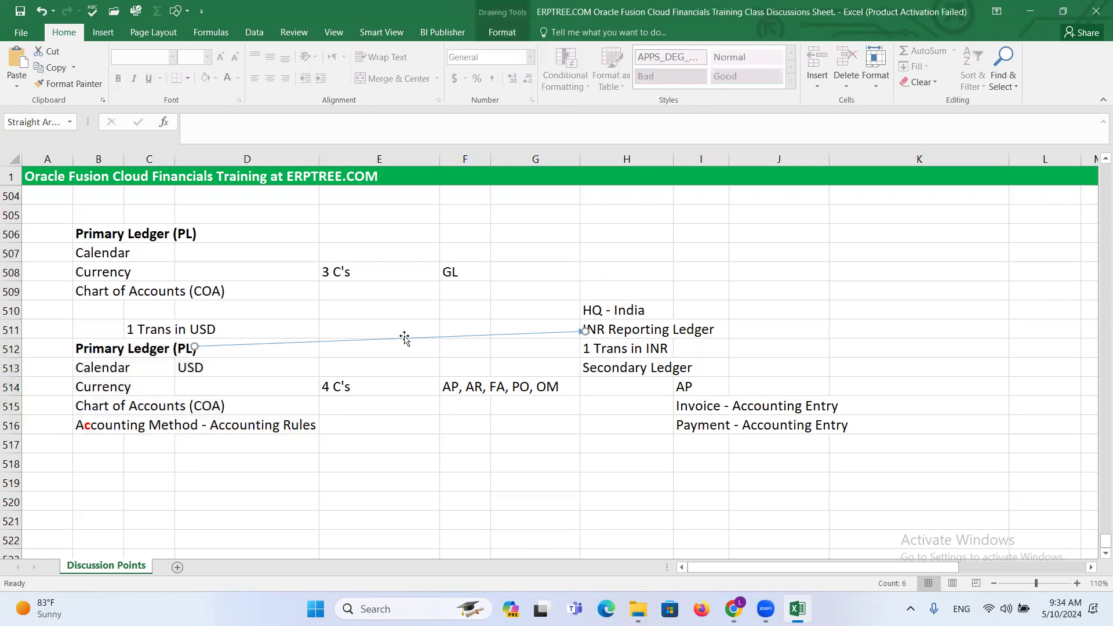
key(Delete)
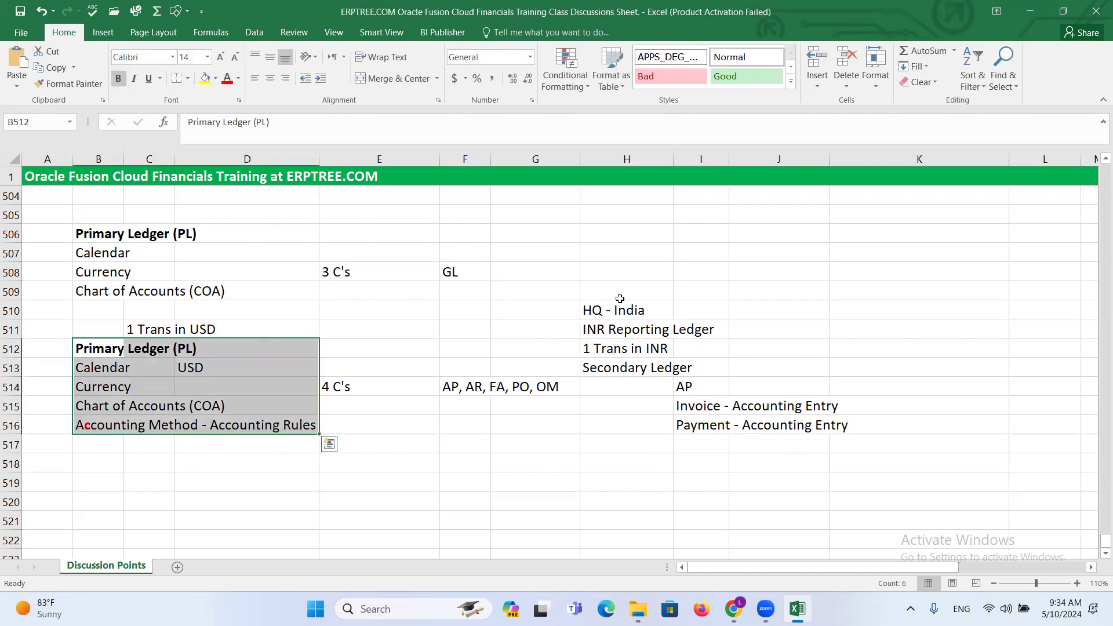
drag(605, 300, 720, 362)
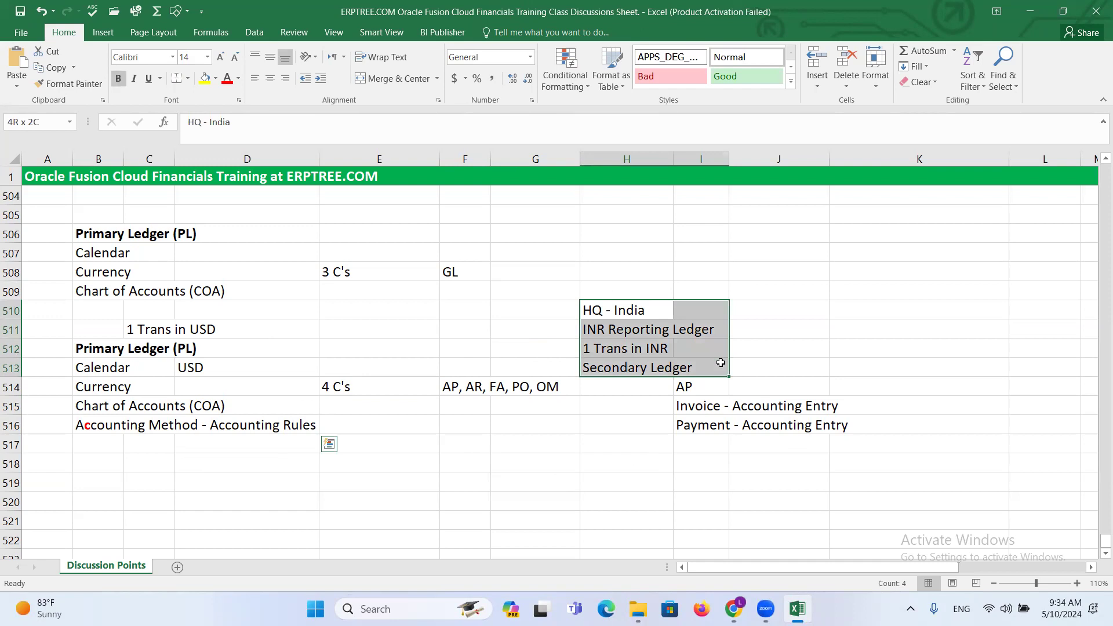
drag(720, 362, 722, 362)
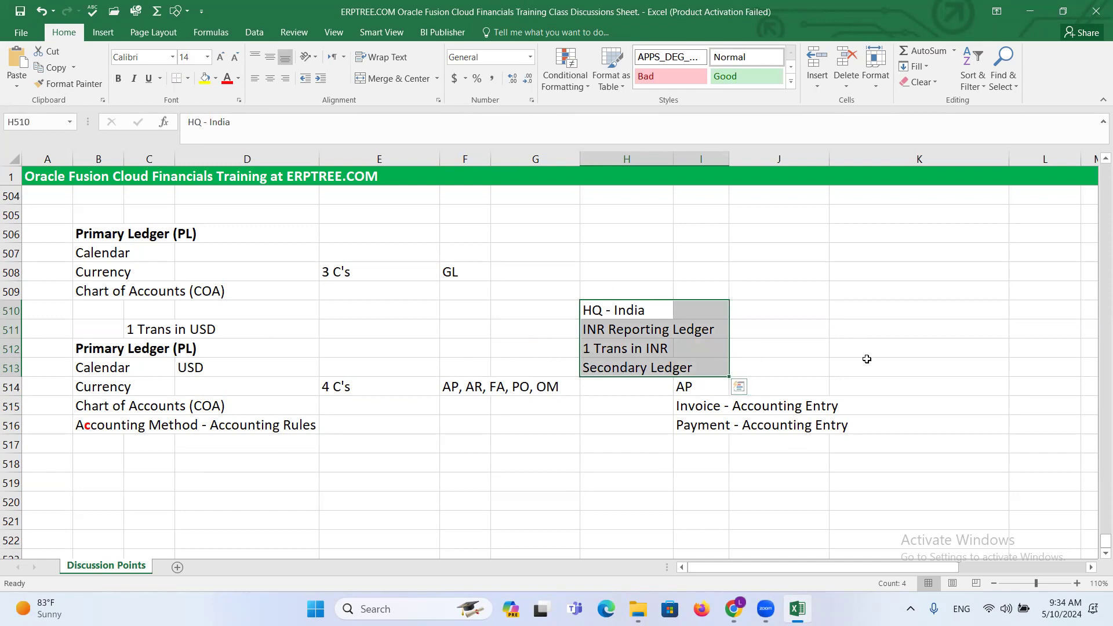
key(Delete)
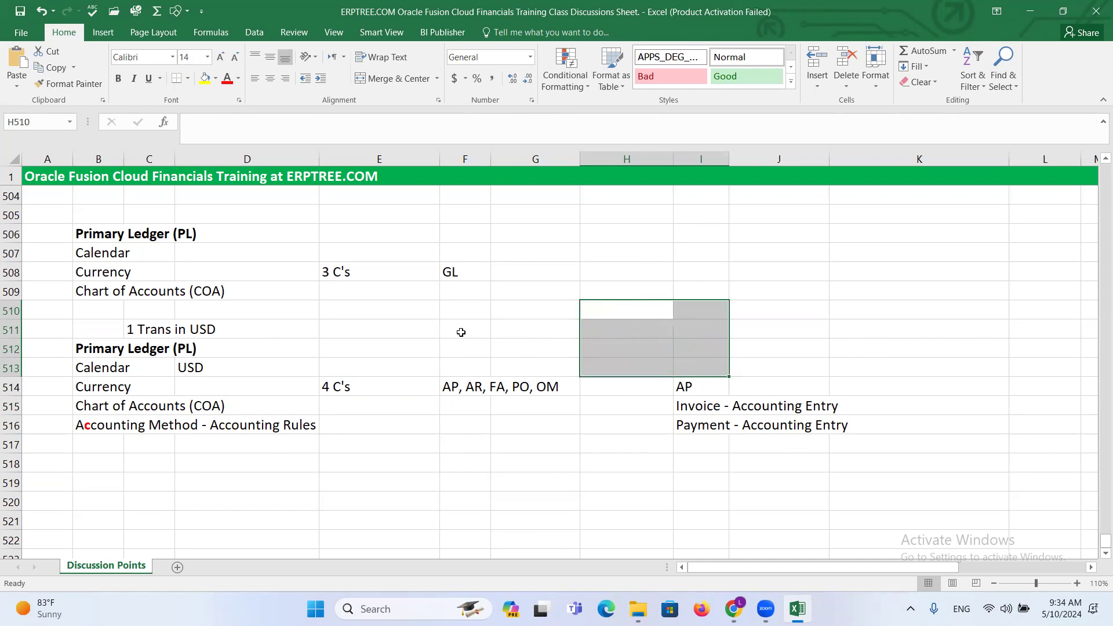
click(498, 372)
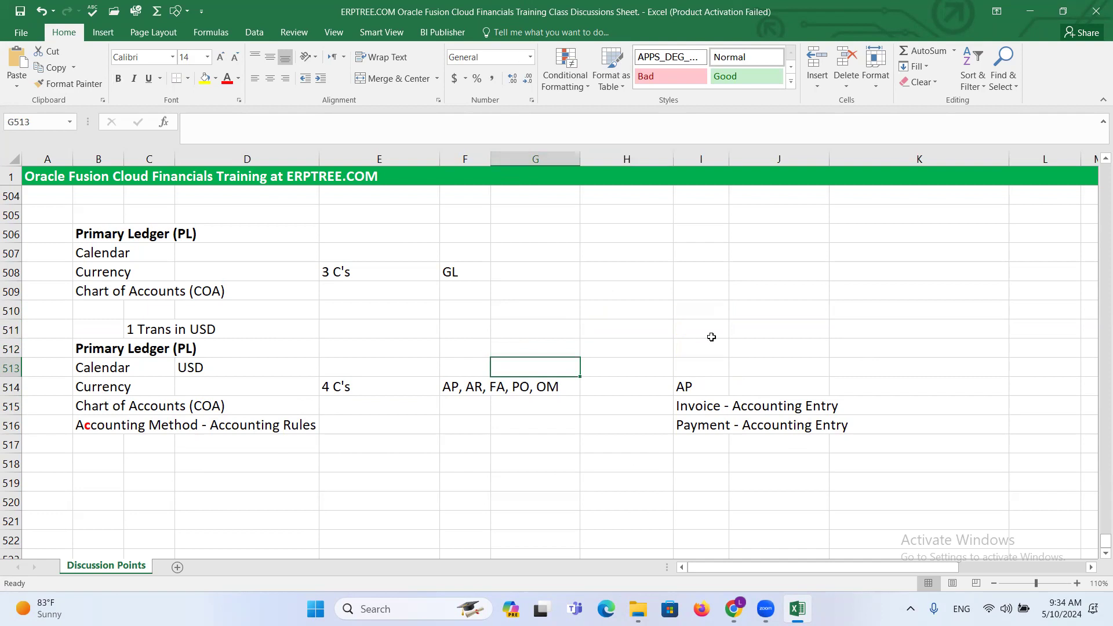
- View the May 2024 system calendar, then return to the sheet at cell E511
click(1093, 606)
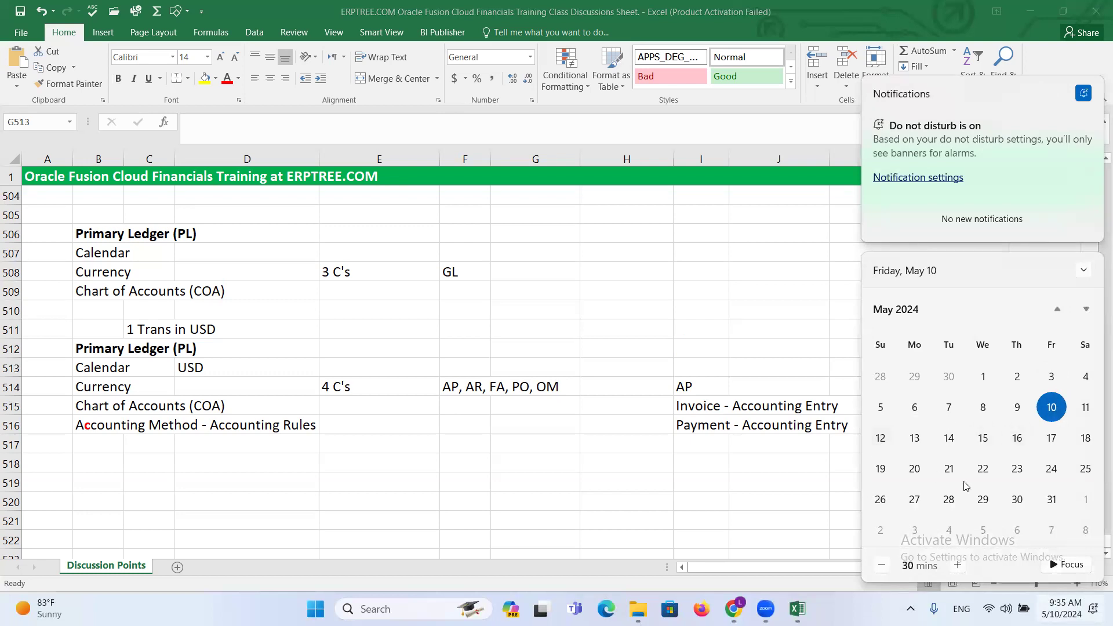
key(Escape)
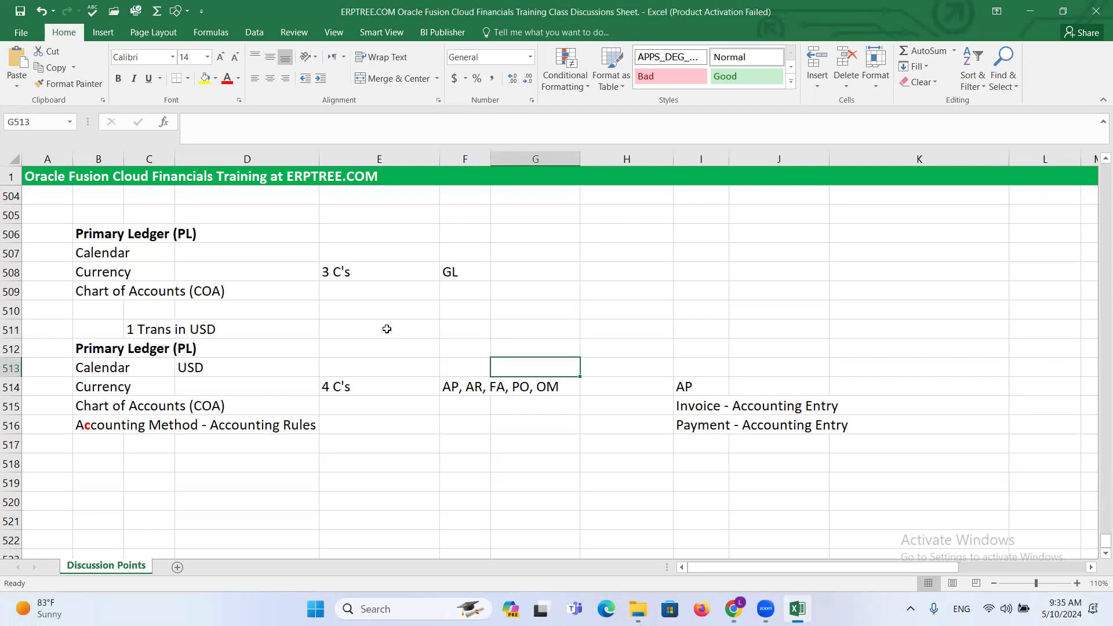
click(386, 328)
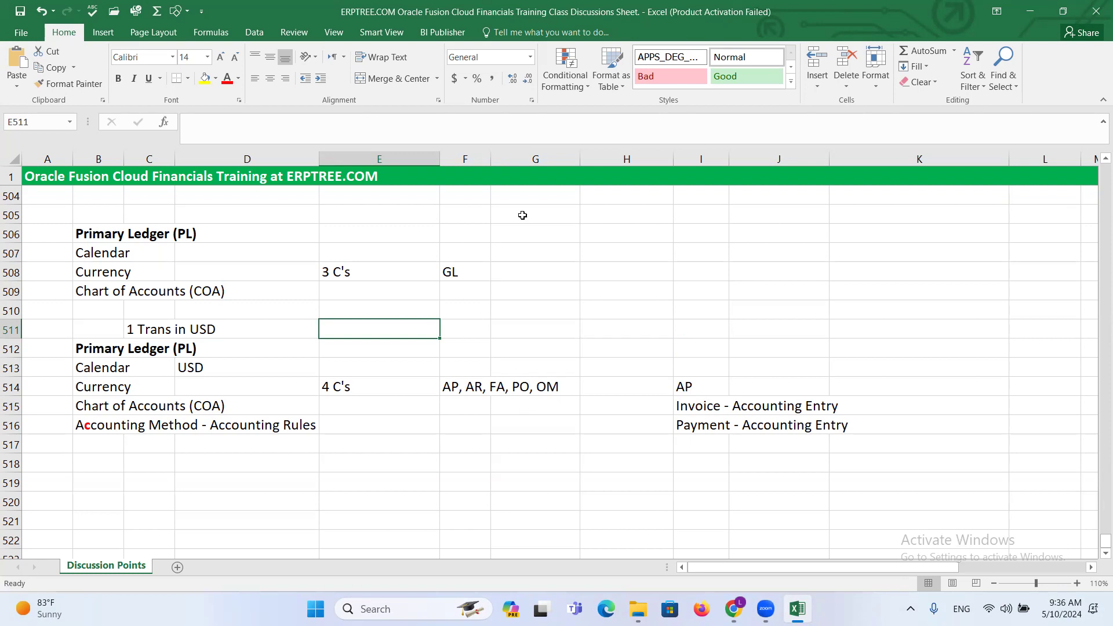
key(alt+Tab)
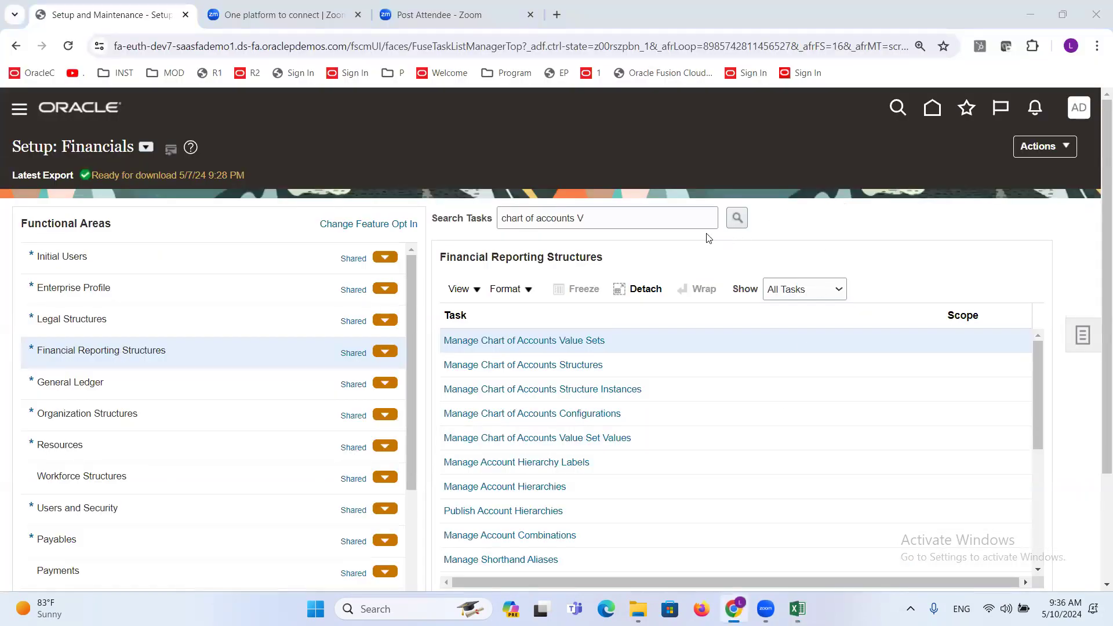
key(alt+Tab)
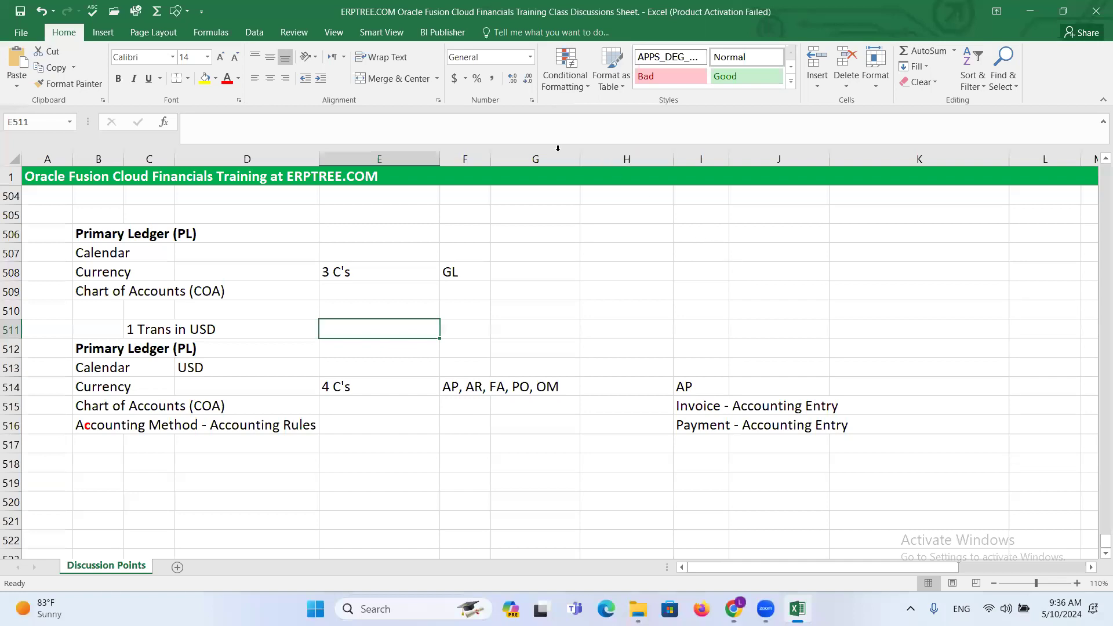
key(alt+Tab)
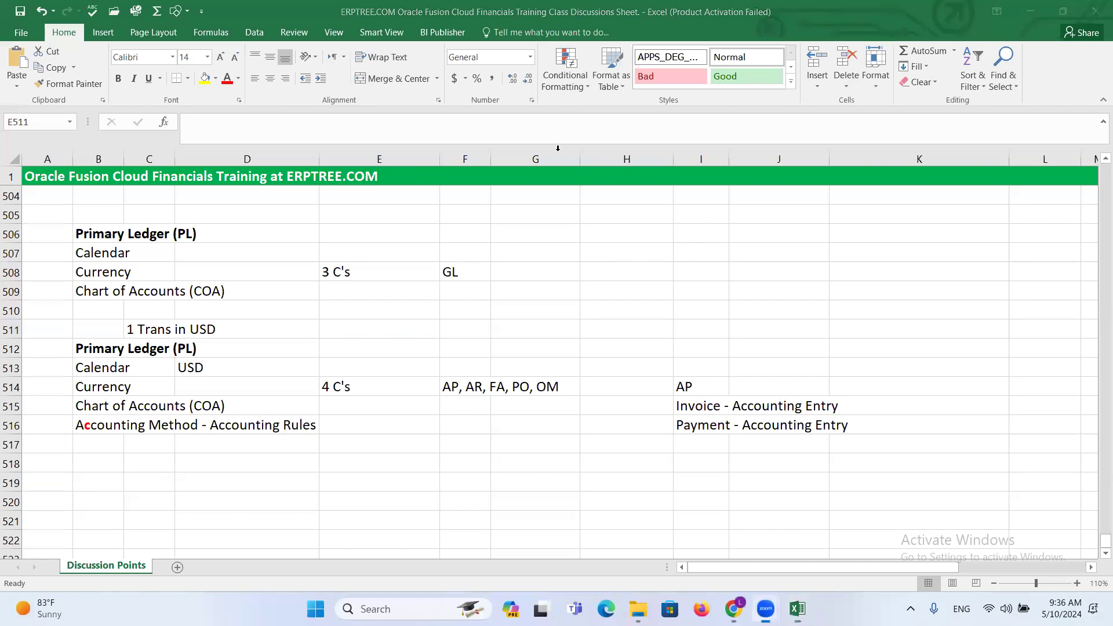